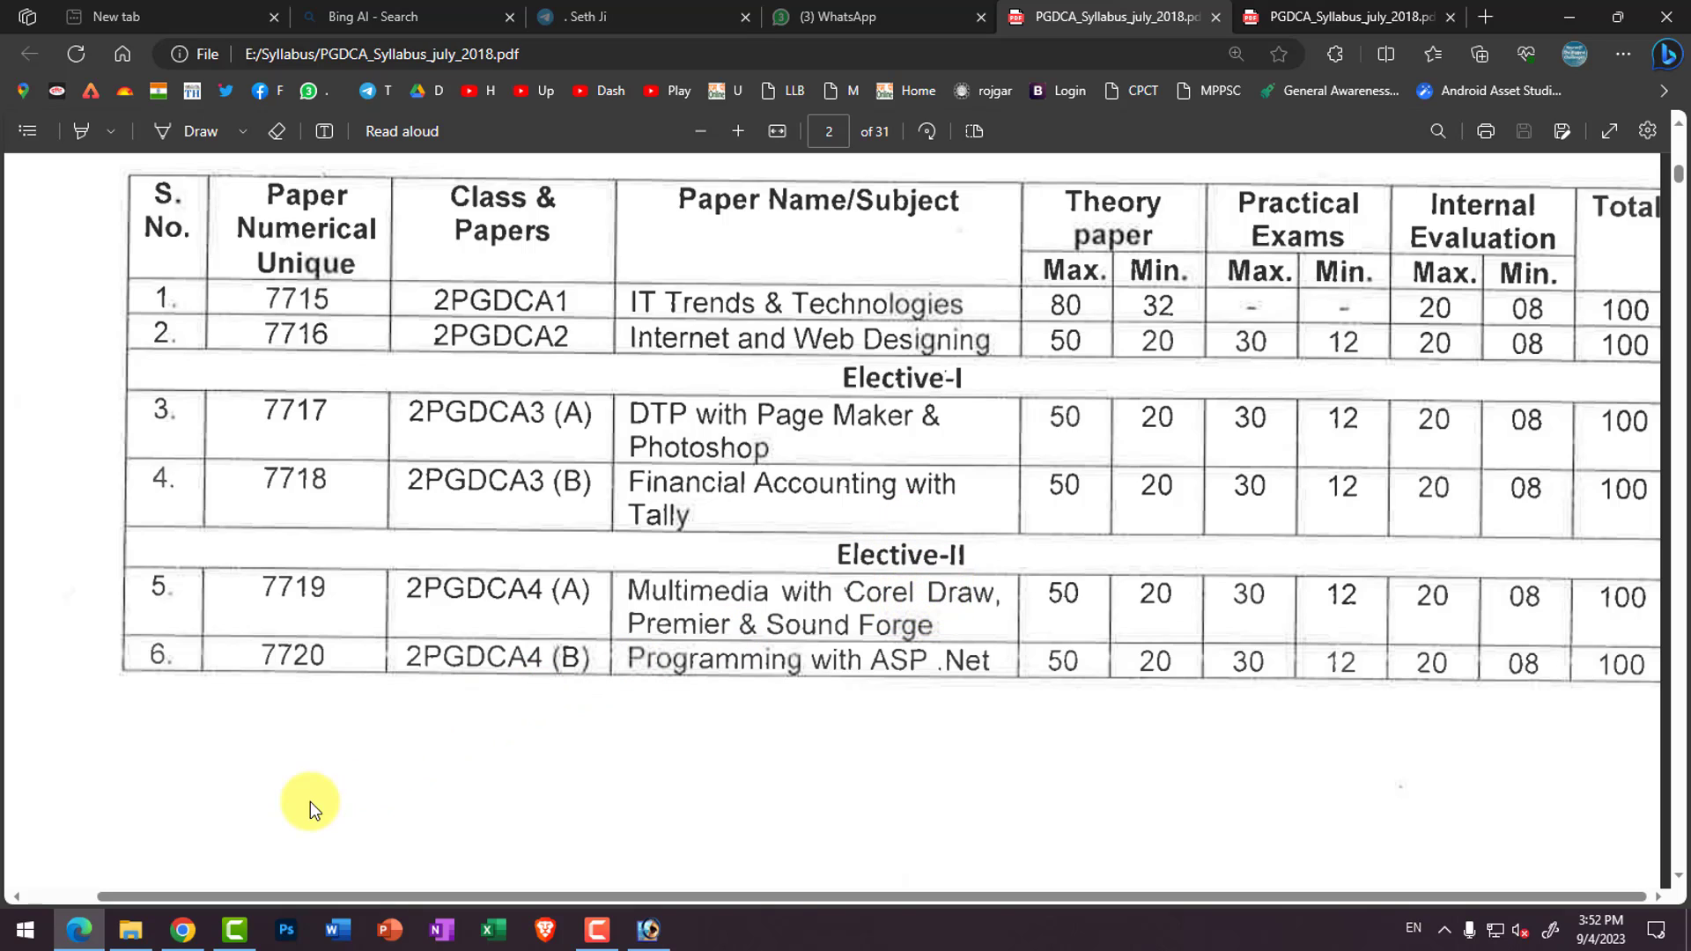
Find CorelDRAW X5 by searching for "corel" and launch it
click(16, 939)
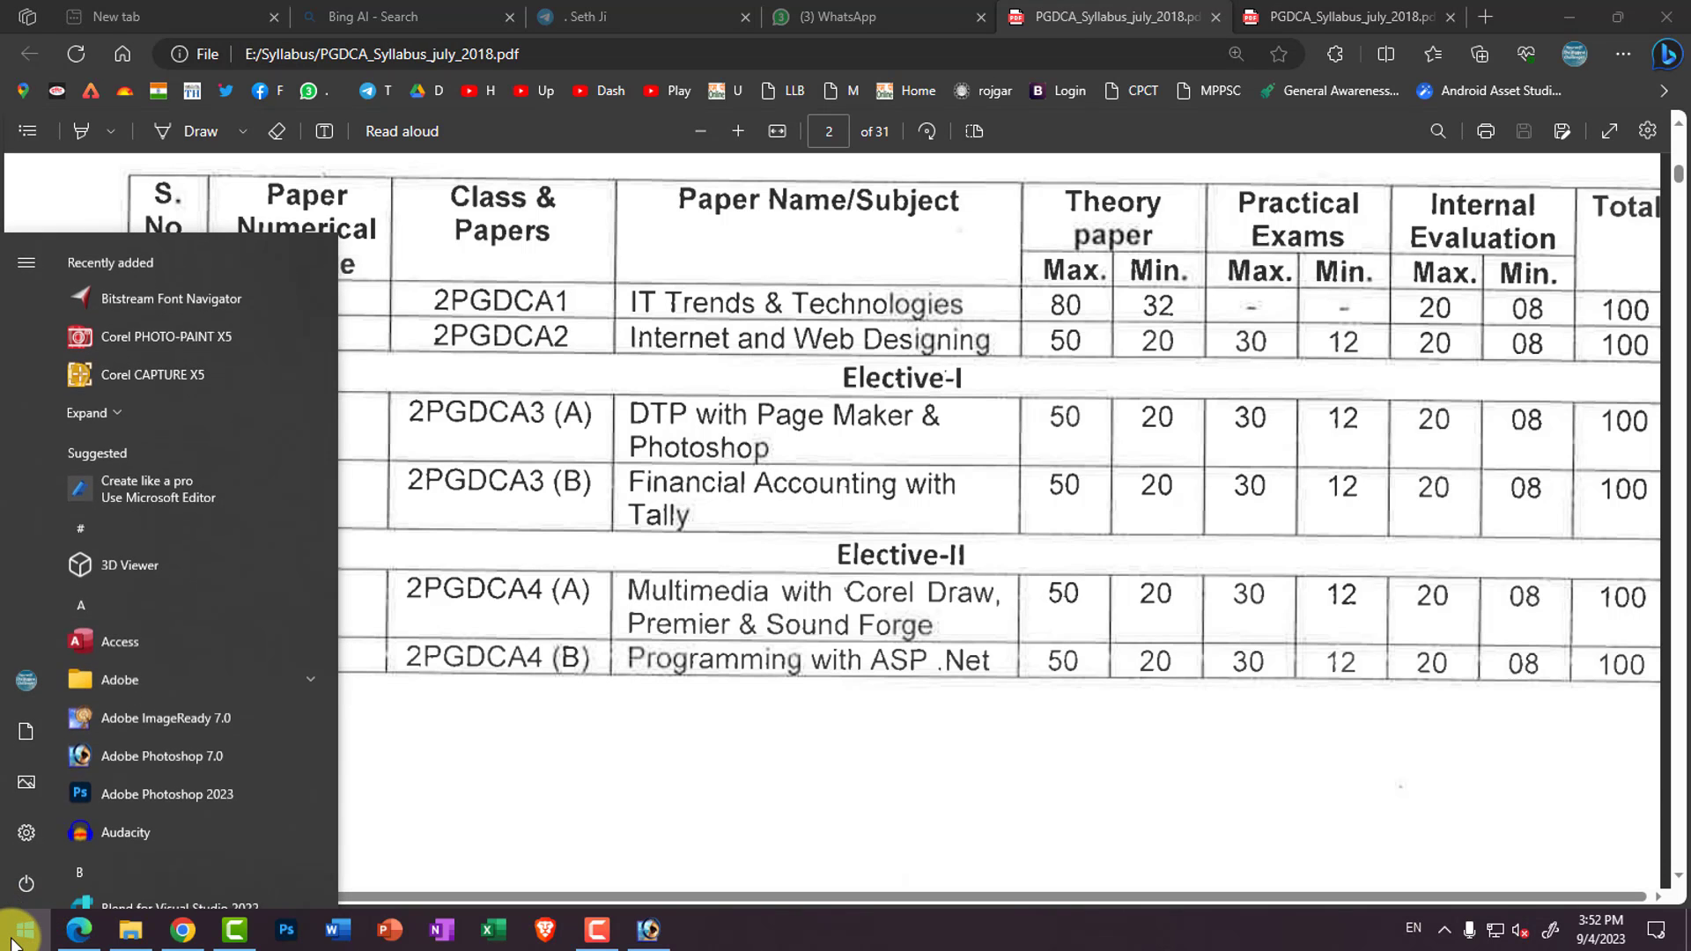
text(corel)
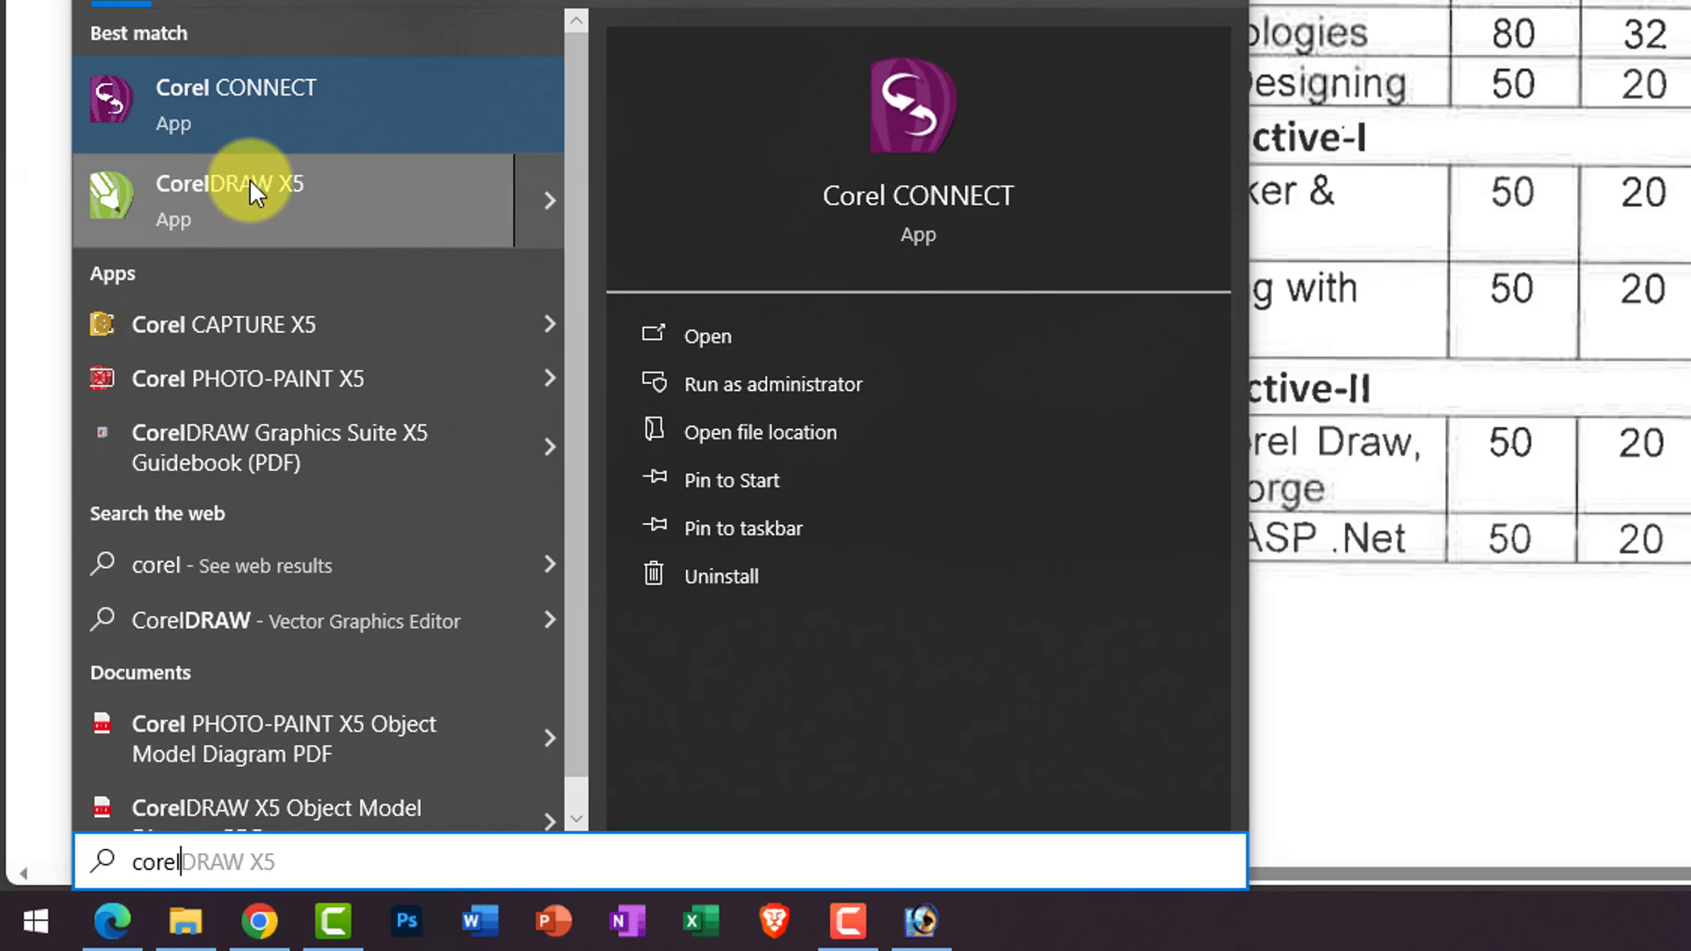
click(290, 182)
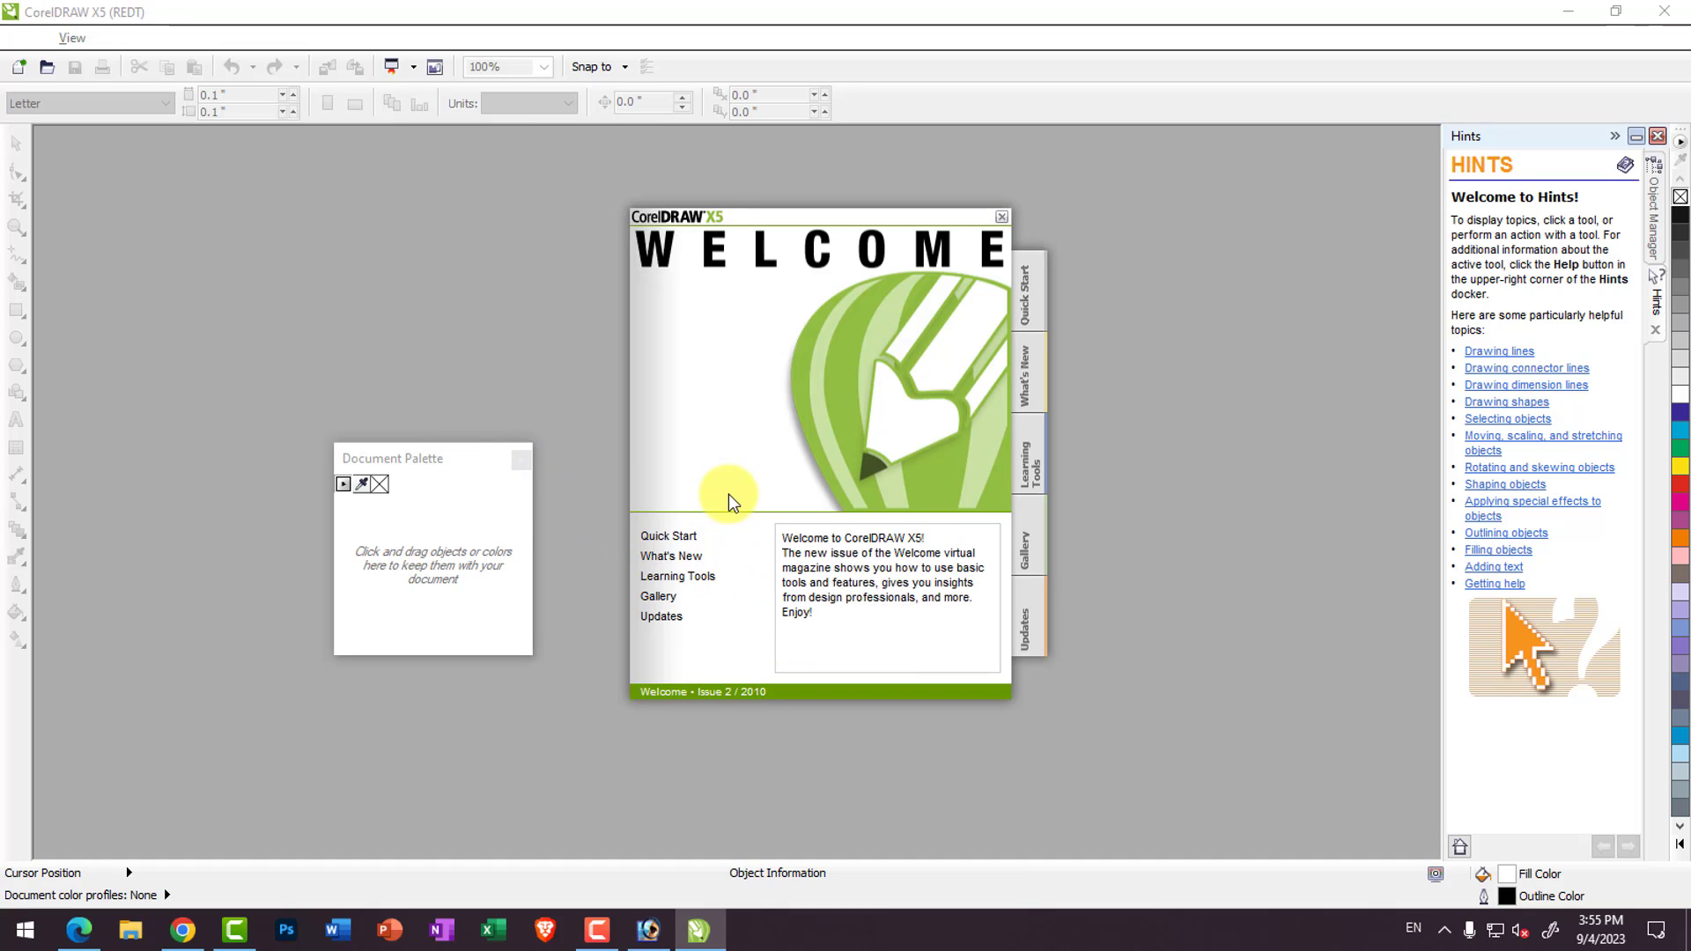
Start a new blank document from the welcome screen's Quick Start page
click(1027, 289)
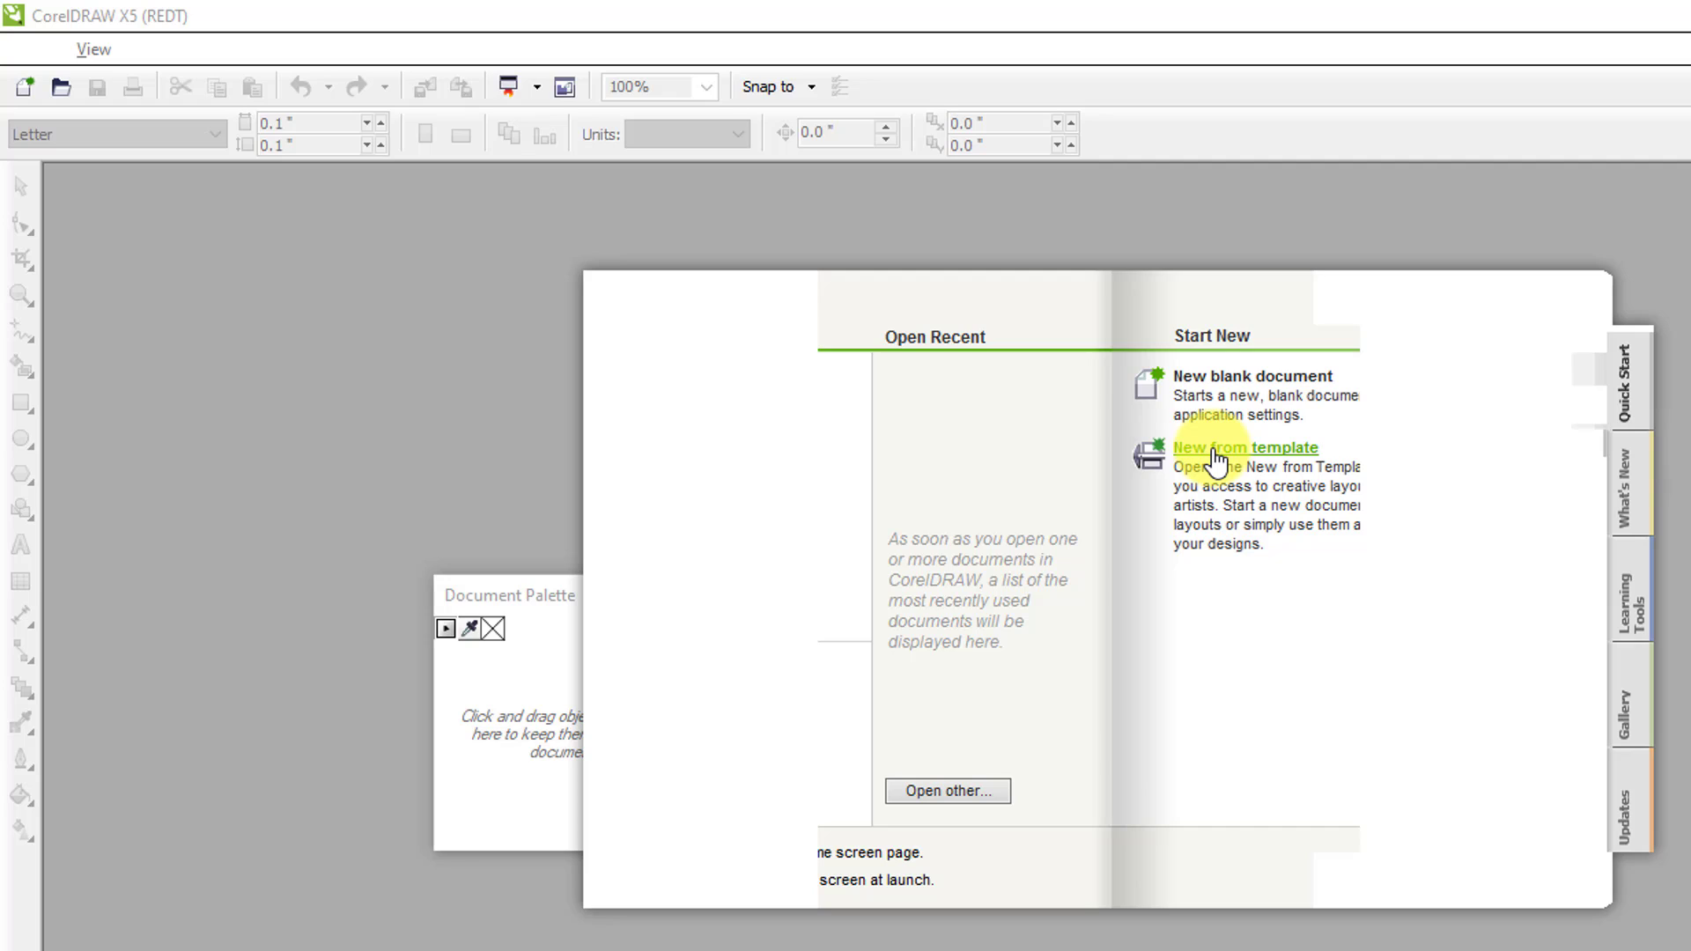
click(1274, 387)
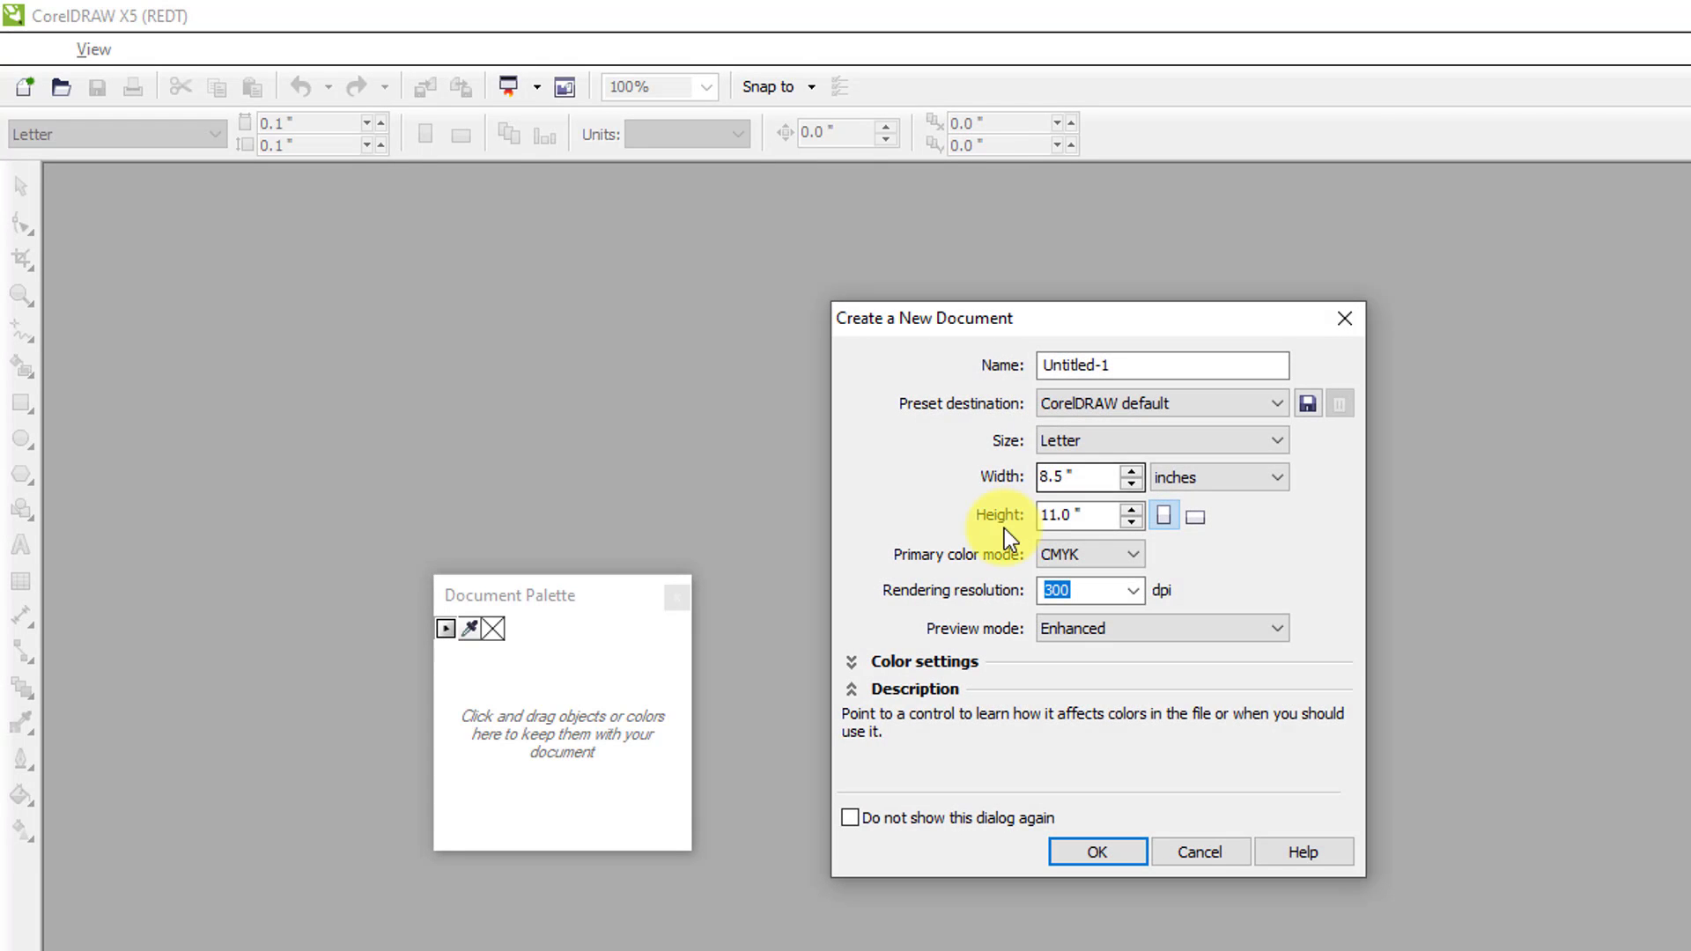
drag(1013, 305, 959, 319)
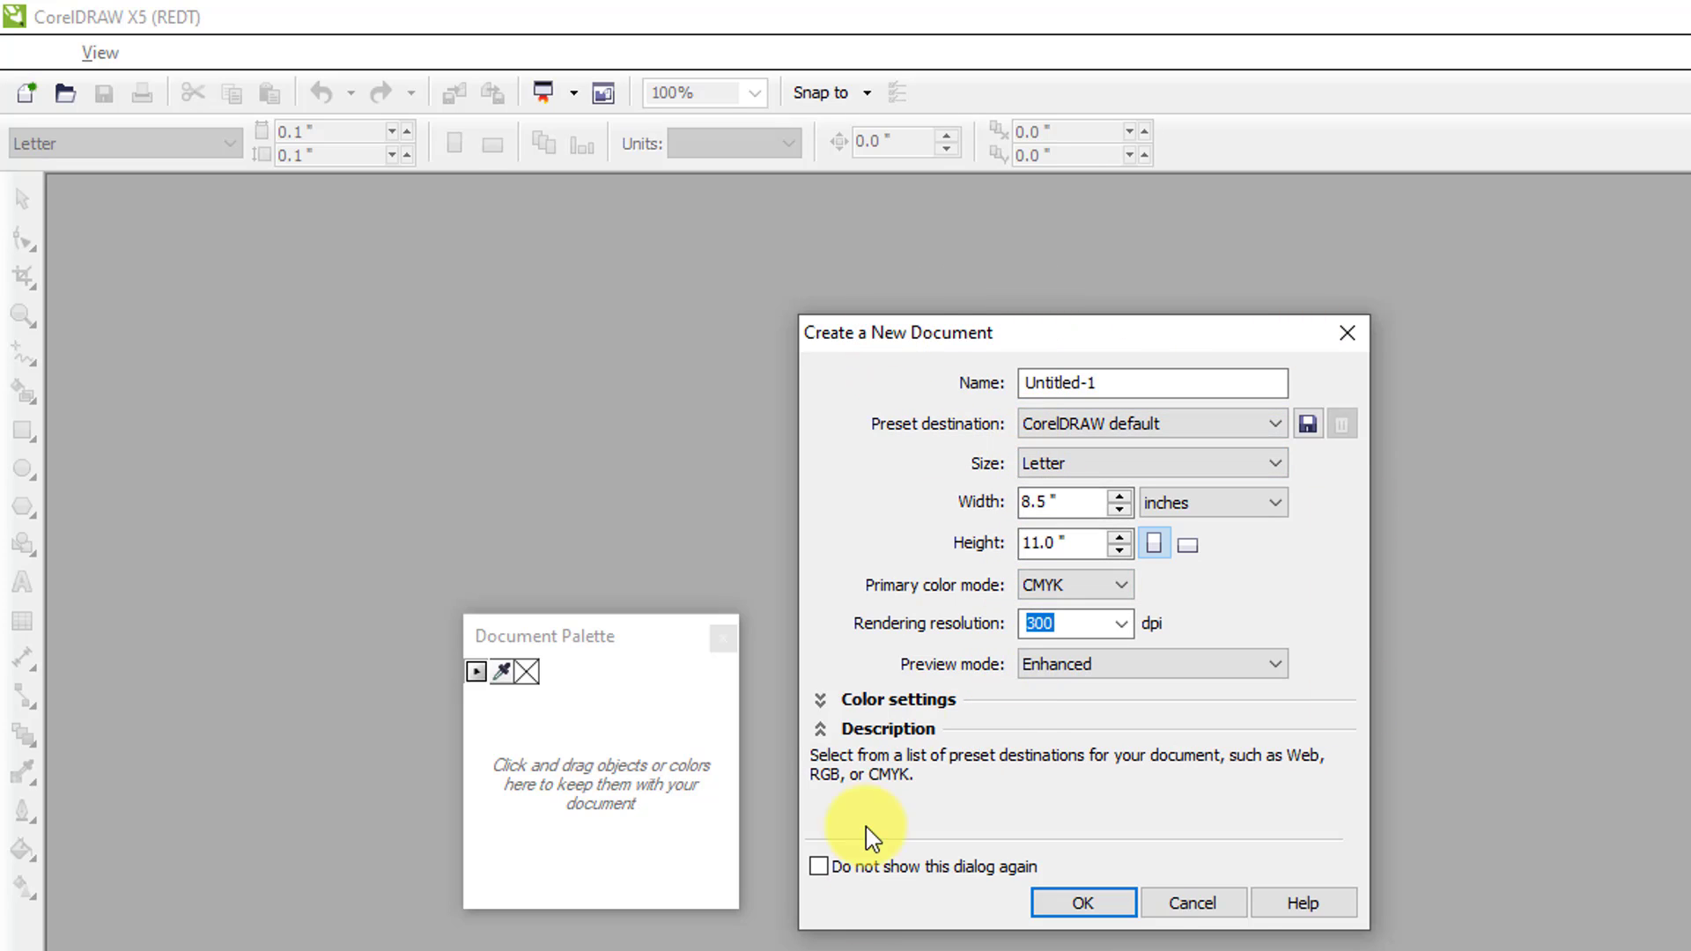
Create the document with the CorelDRAW default preset, Letter size, CMYK color mode and 300 dpi rendering resolution
drag(1116, 381, 1013, 381)
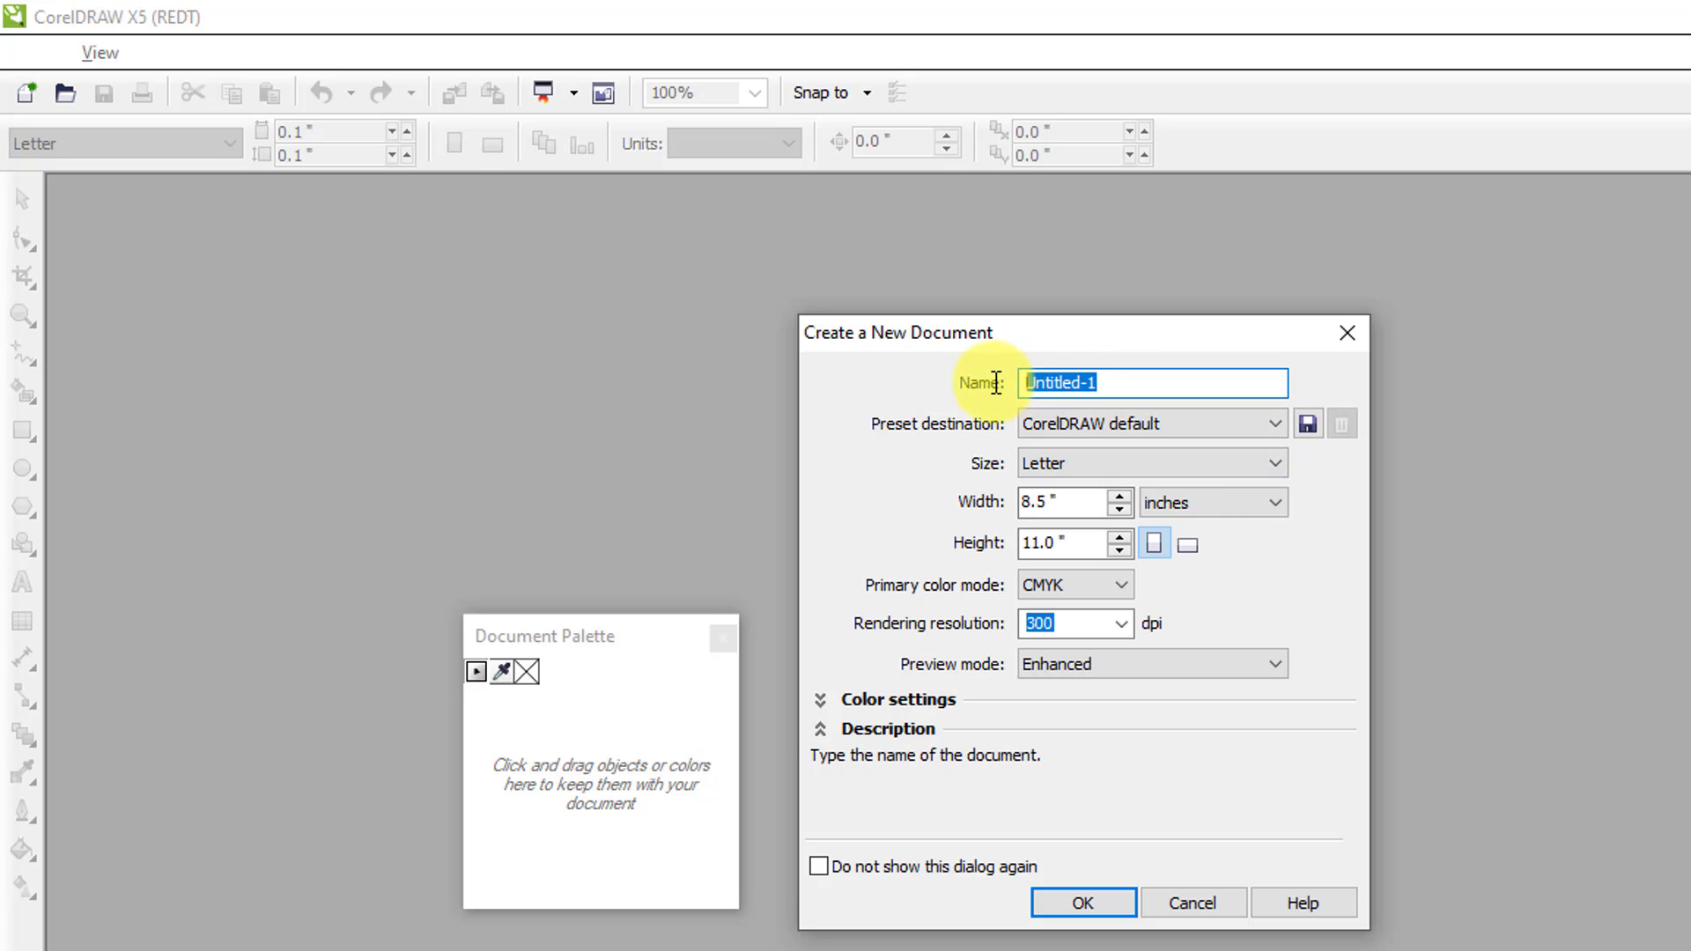
click(1094, 429)
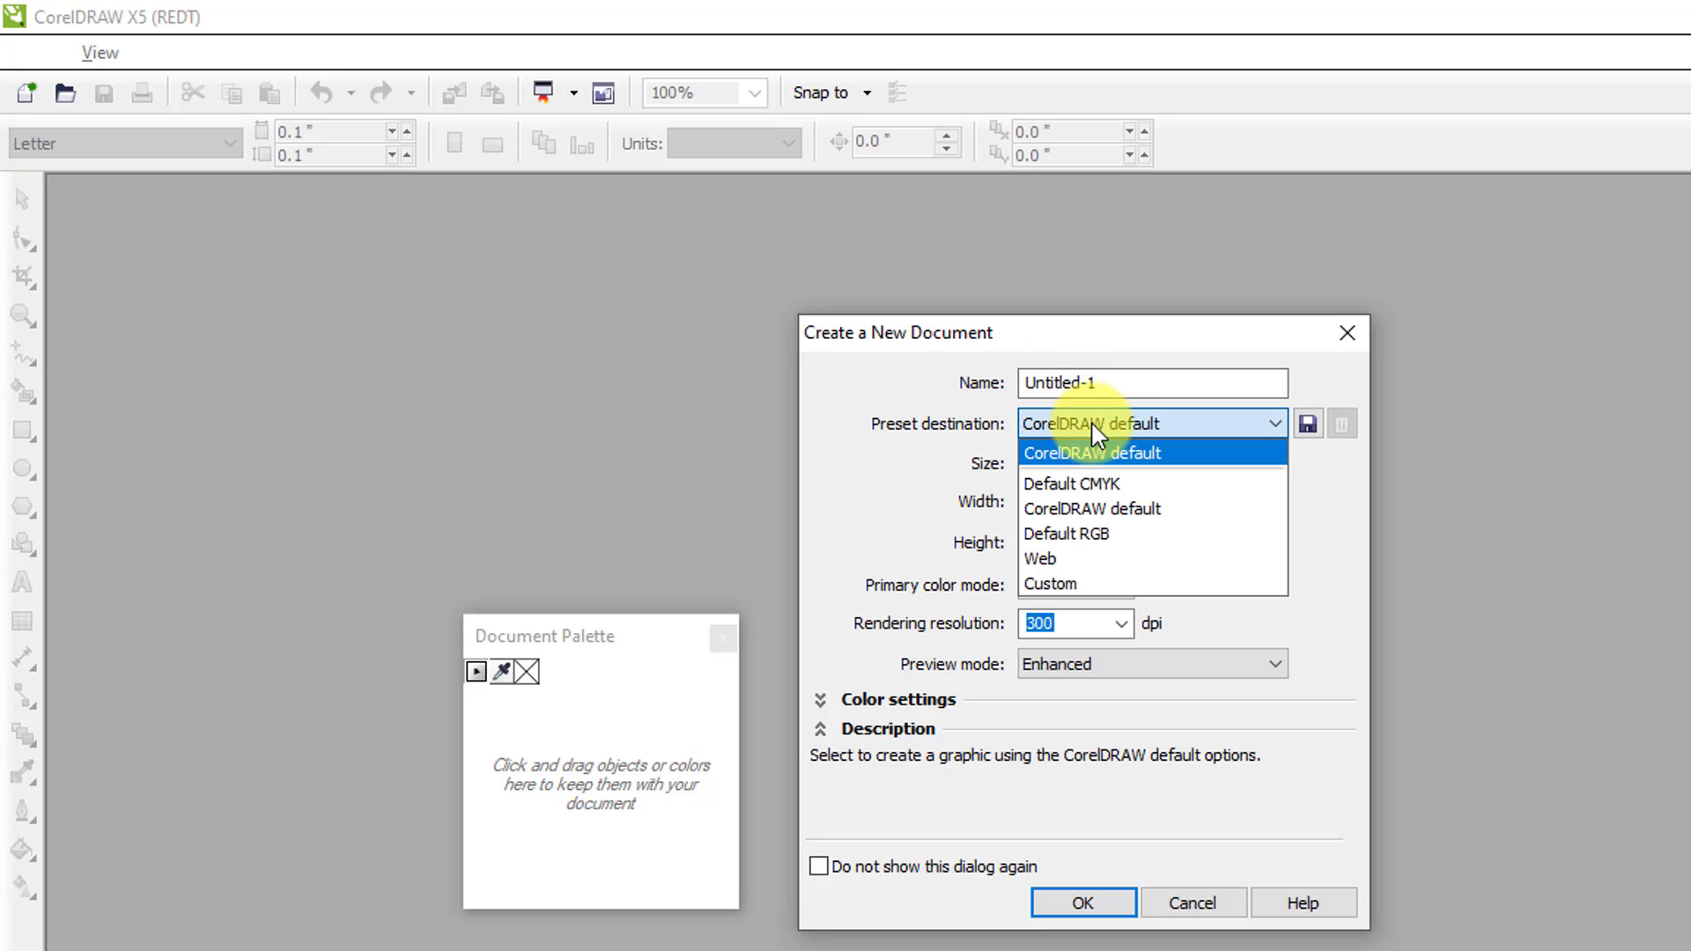
click(1094, 430)
click(1095, 430)
click(1092, 420)
click(1059, 468)
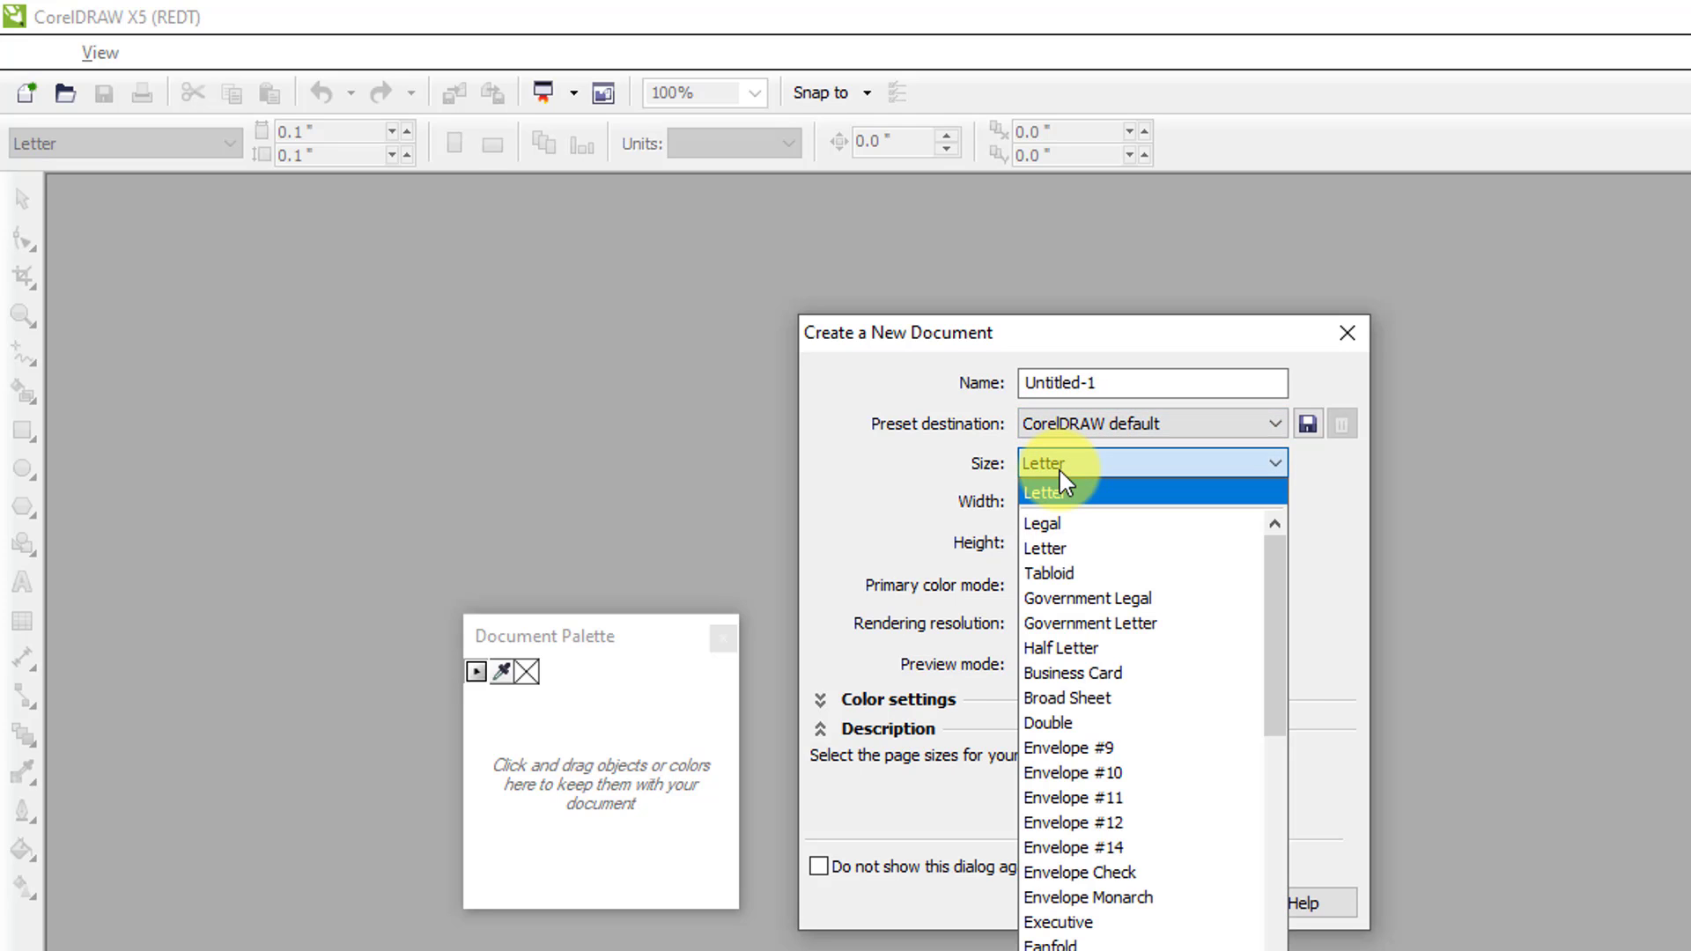
click(1059, 483)
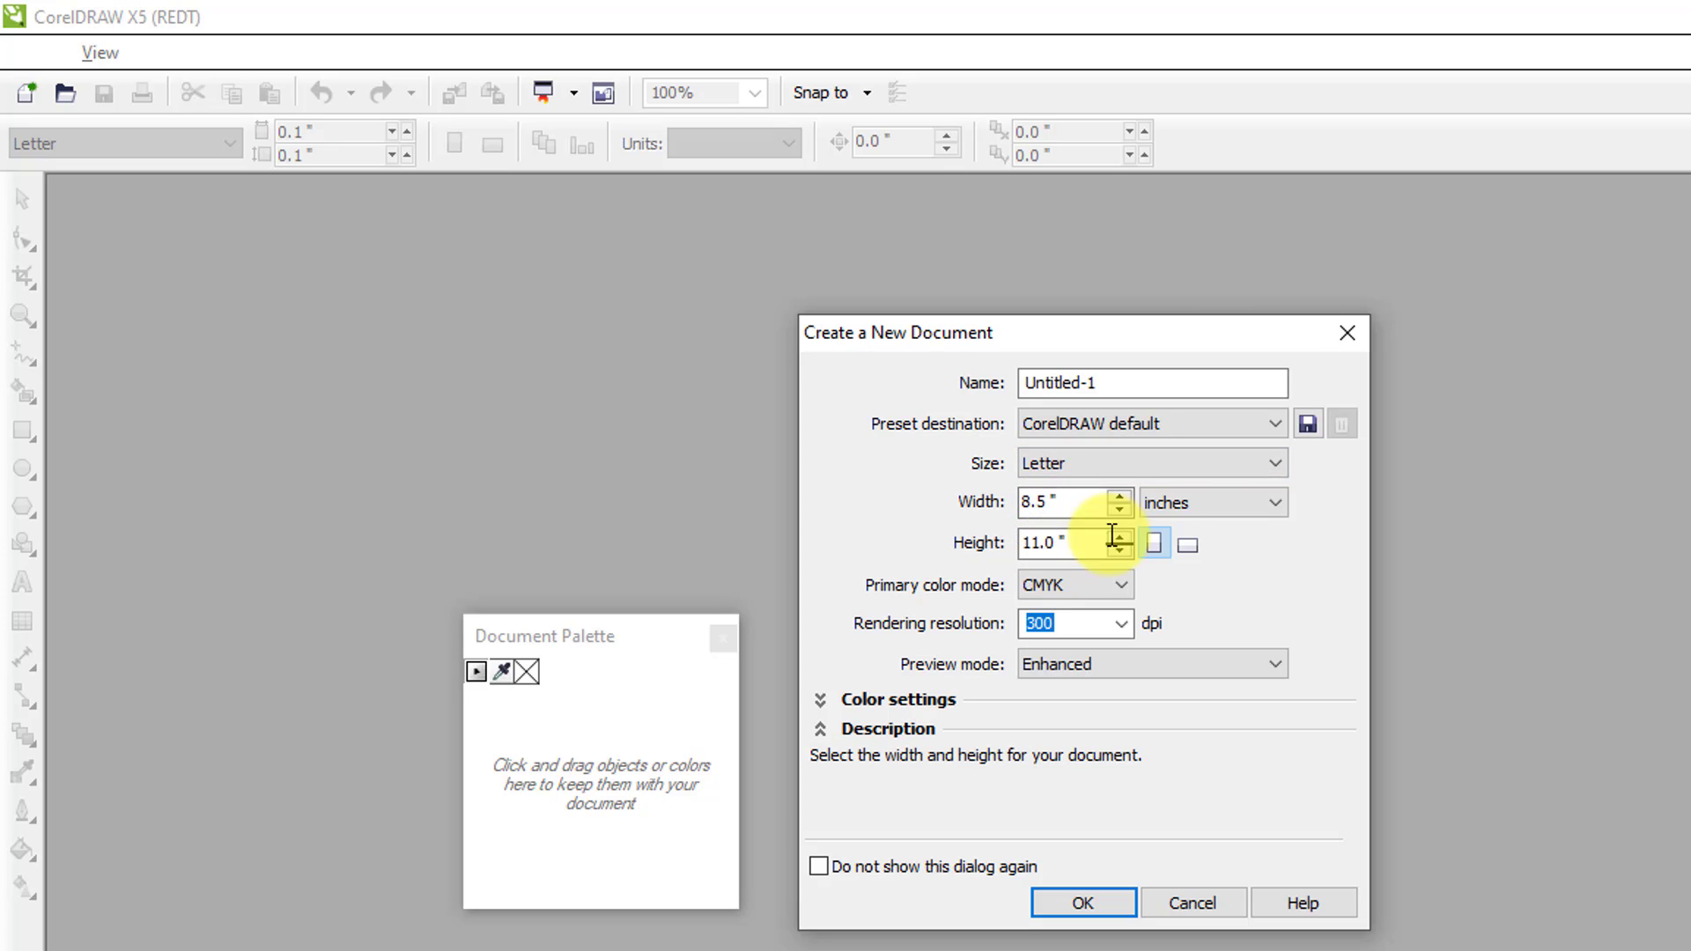
click(1085, 590)
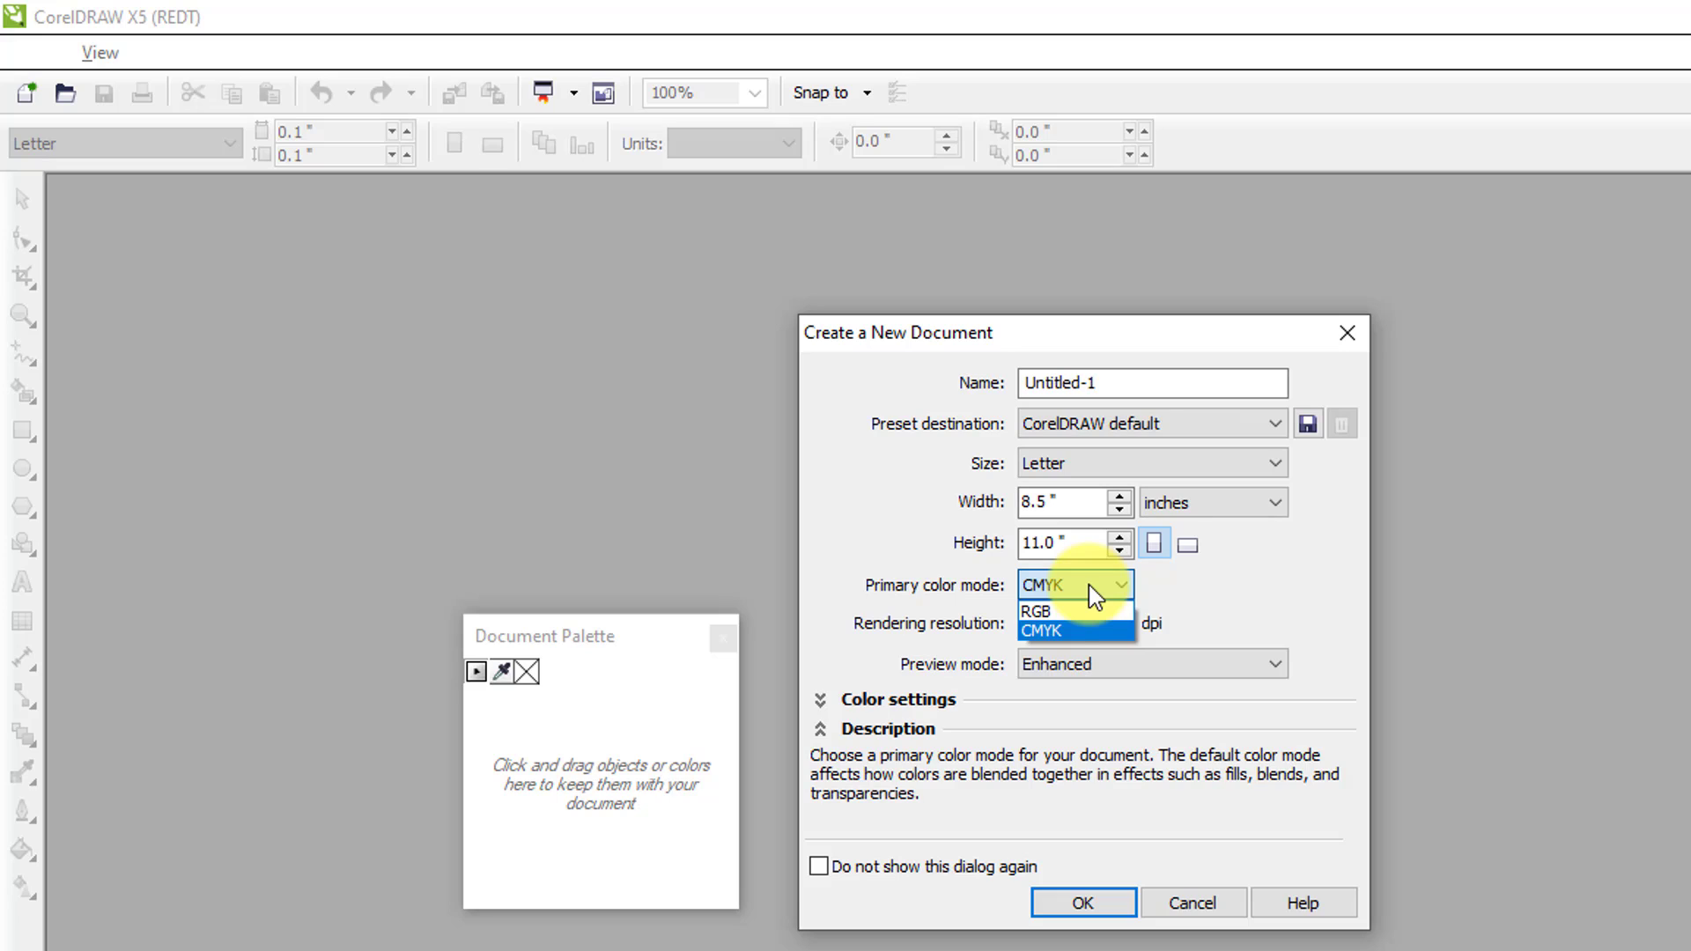
click(1055, 631)
click(1053, 625)
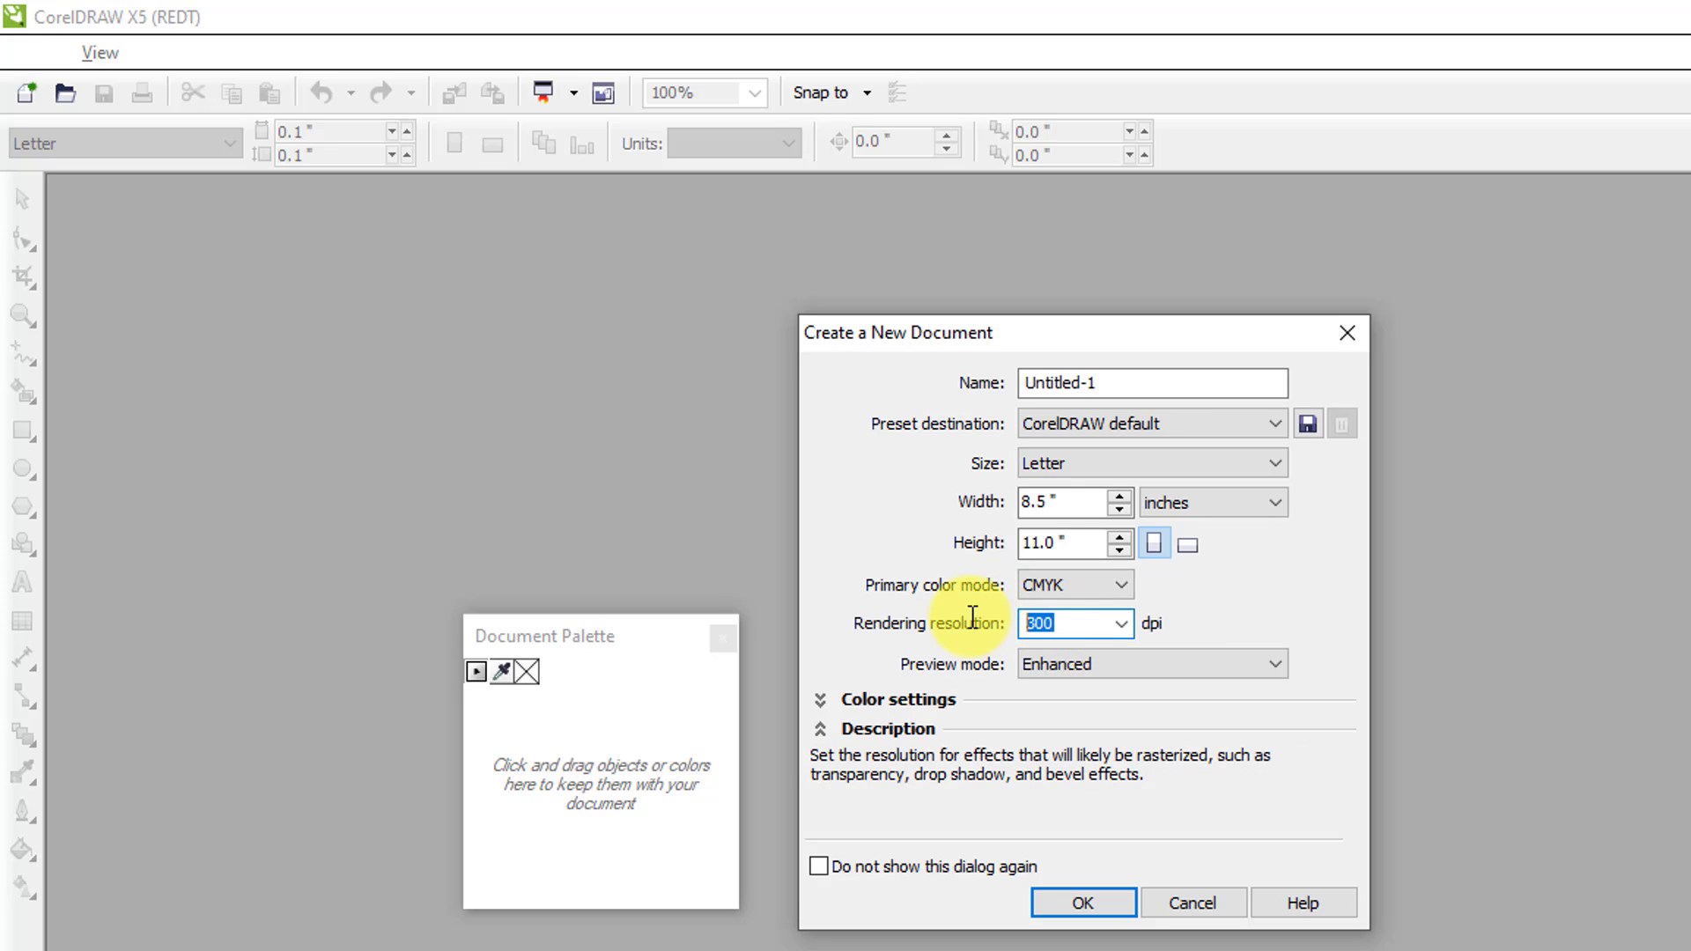
click(1082, 907)
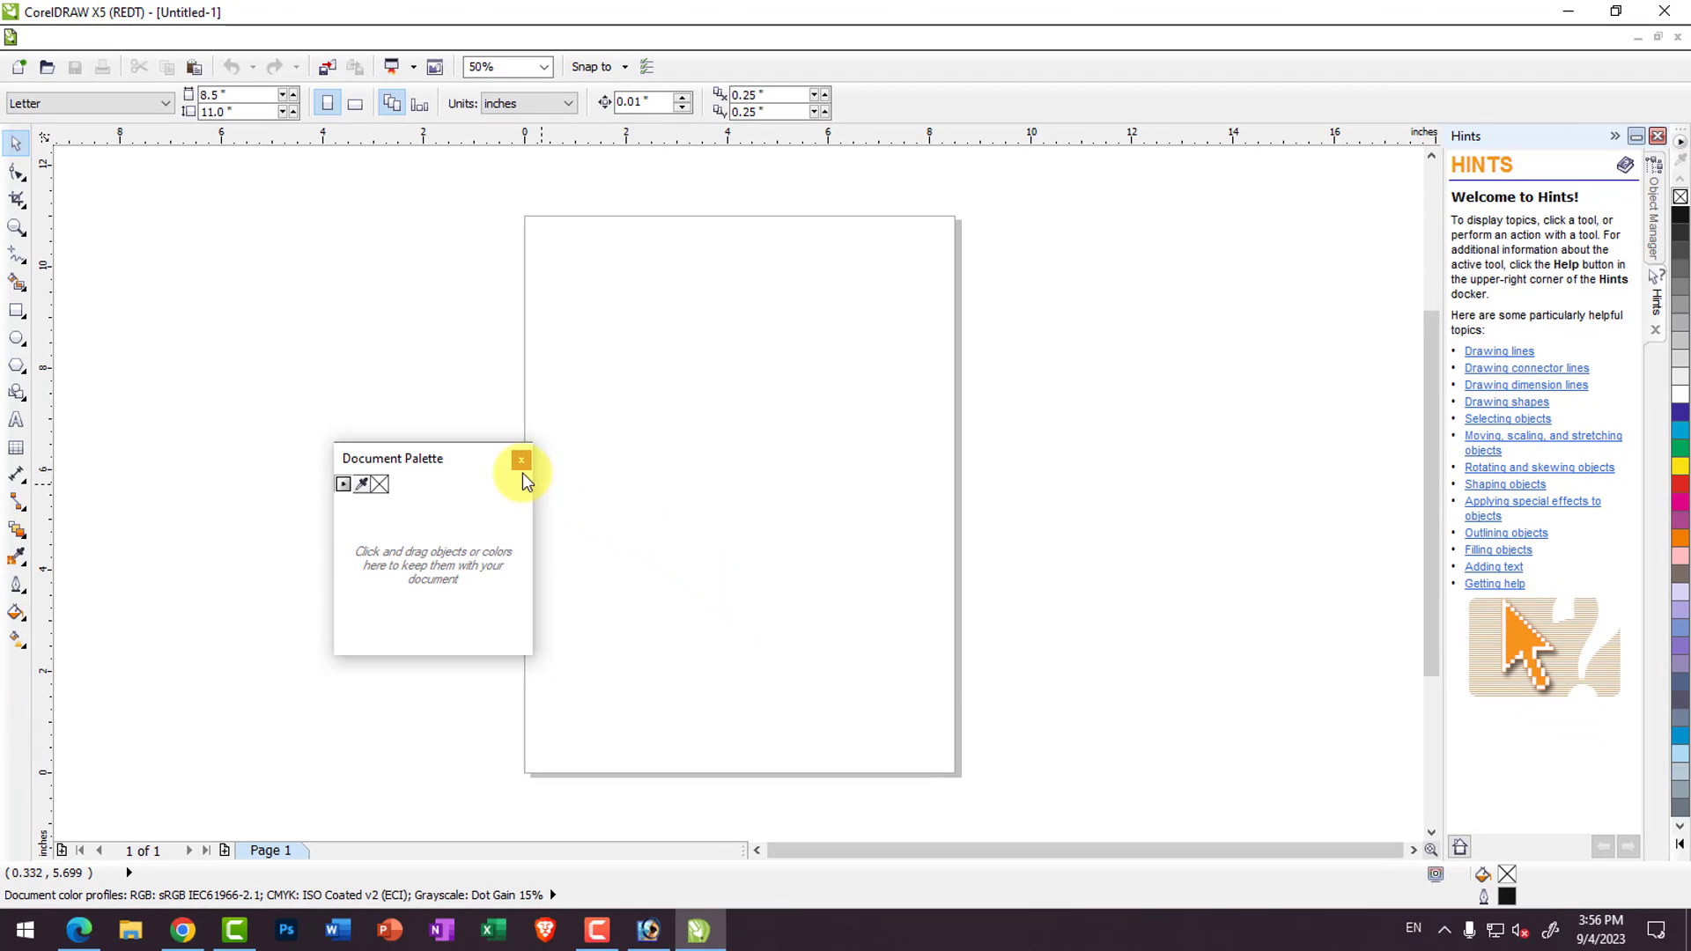
Close the Document Palette and add three pages after Page 1
click(521, 459)
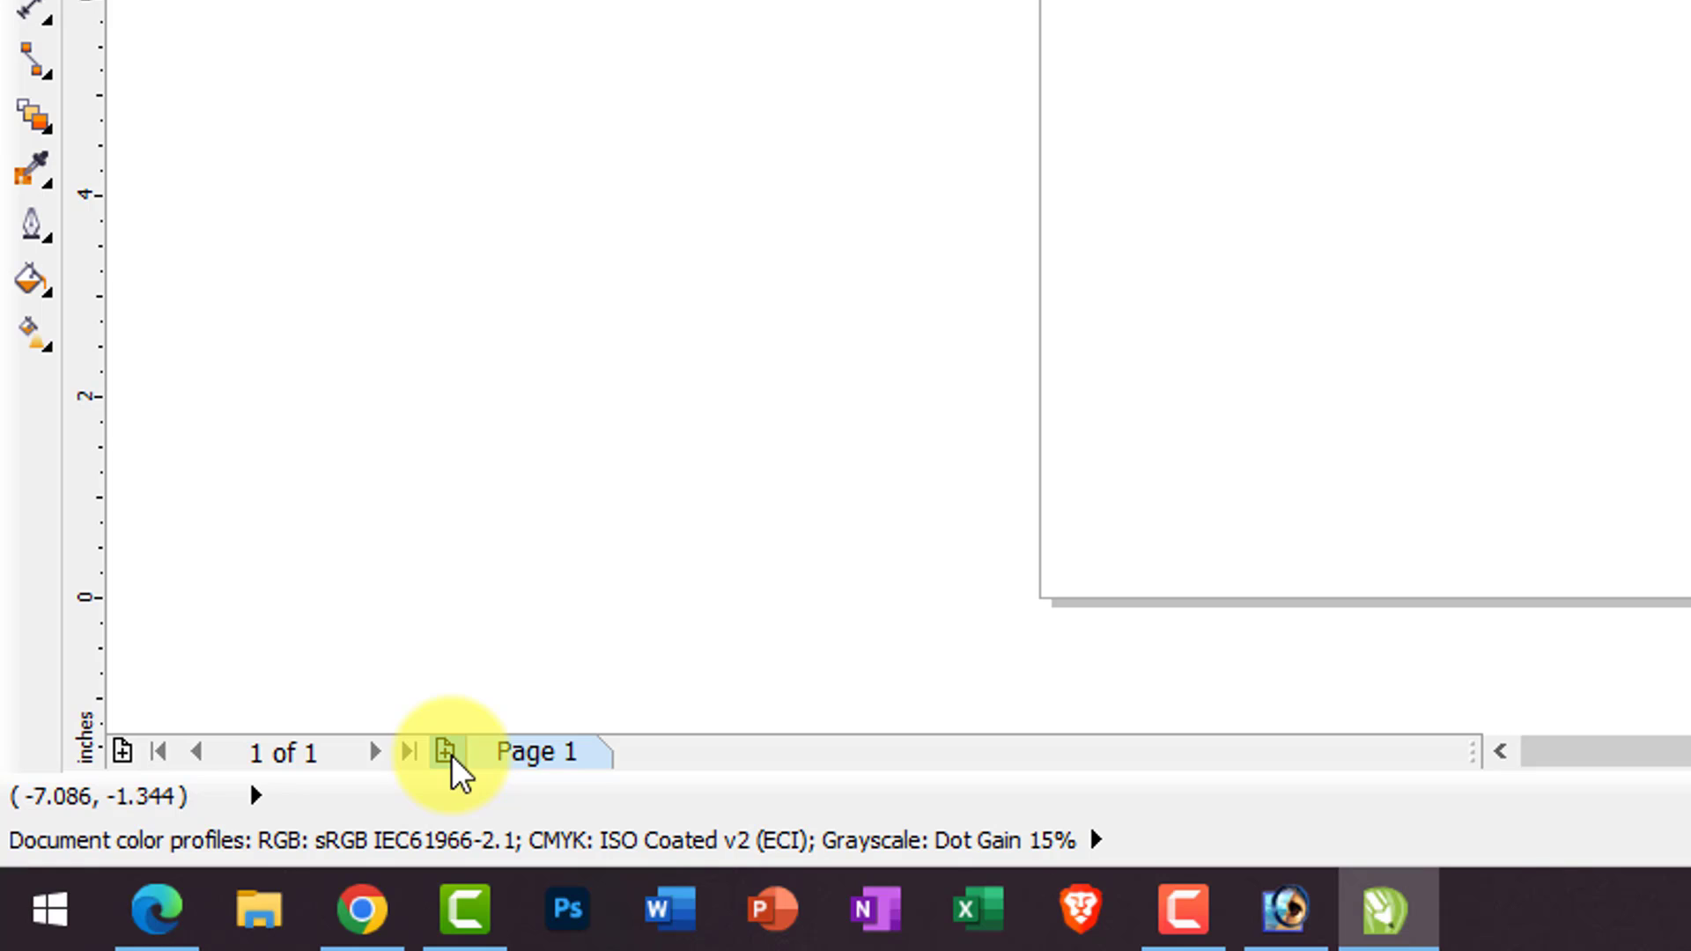
right_click(521, 755)
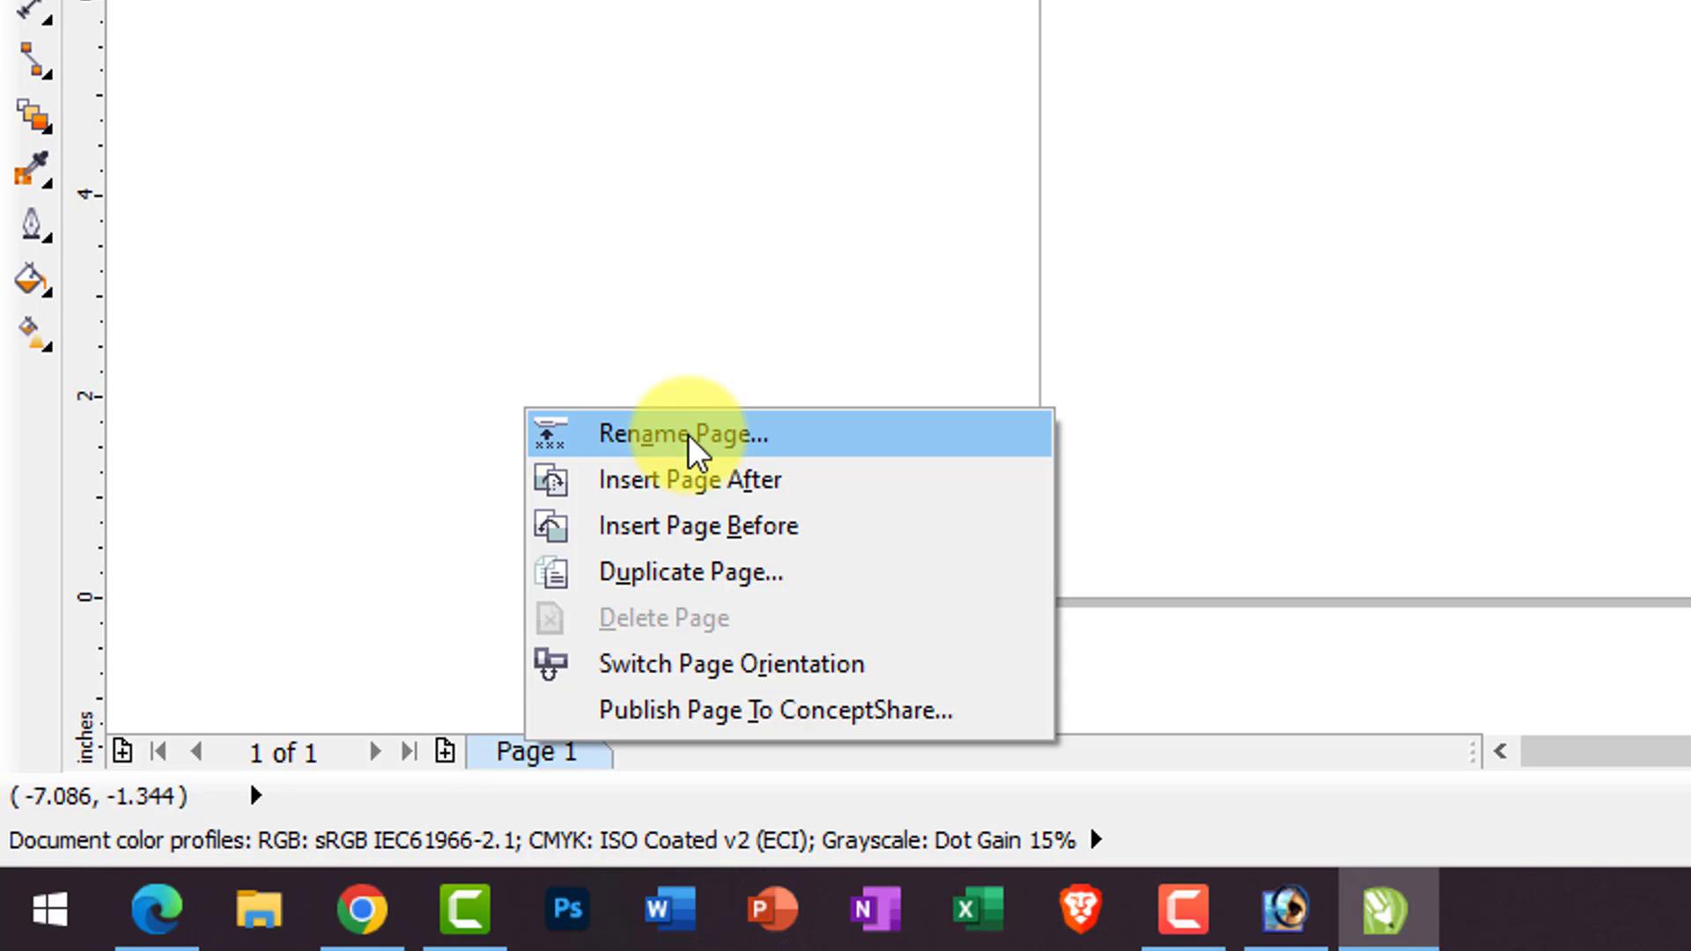
click(717, 486)
right_click(693, 757)
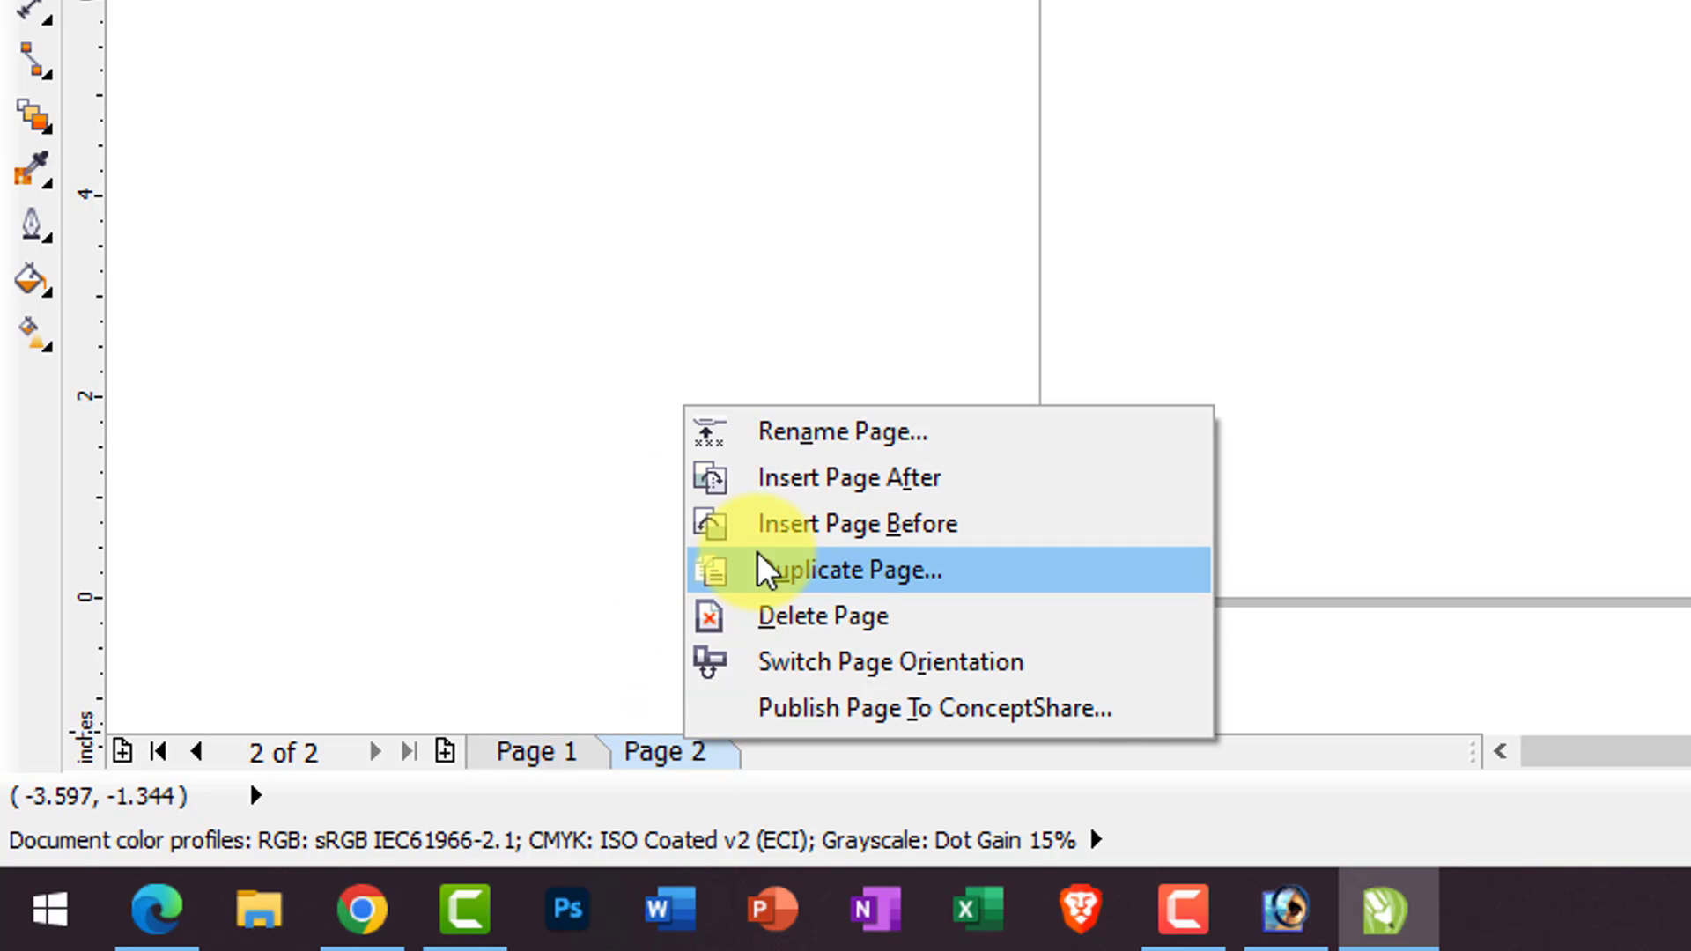
click(775, 483)
right_click(795, 756)
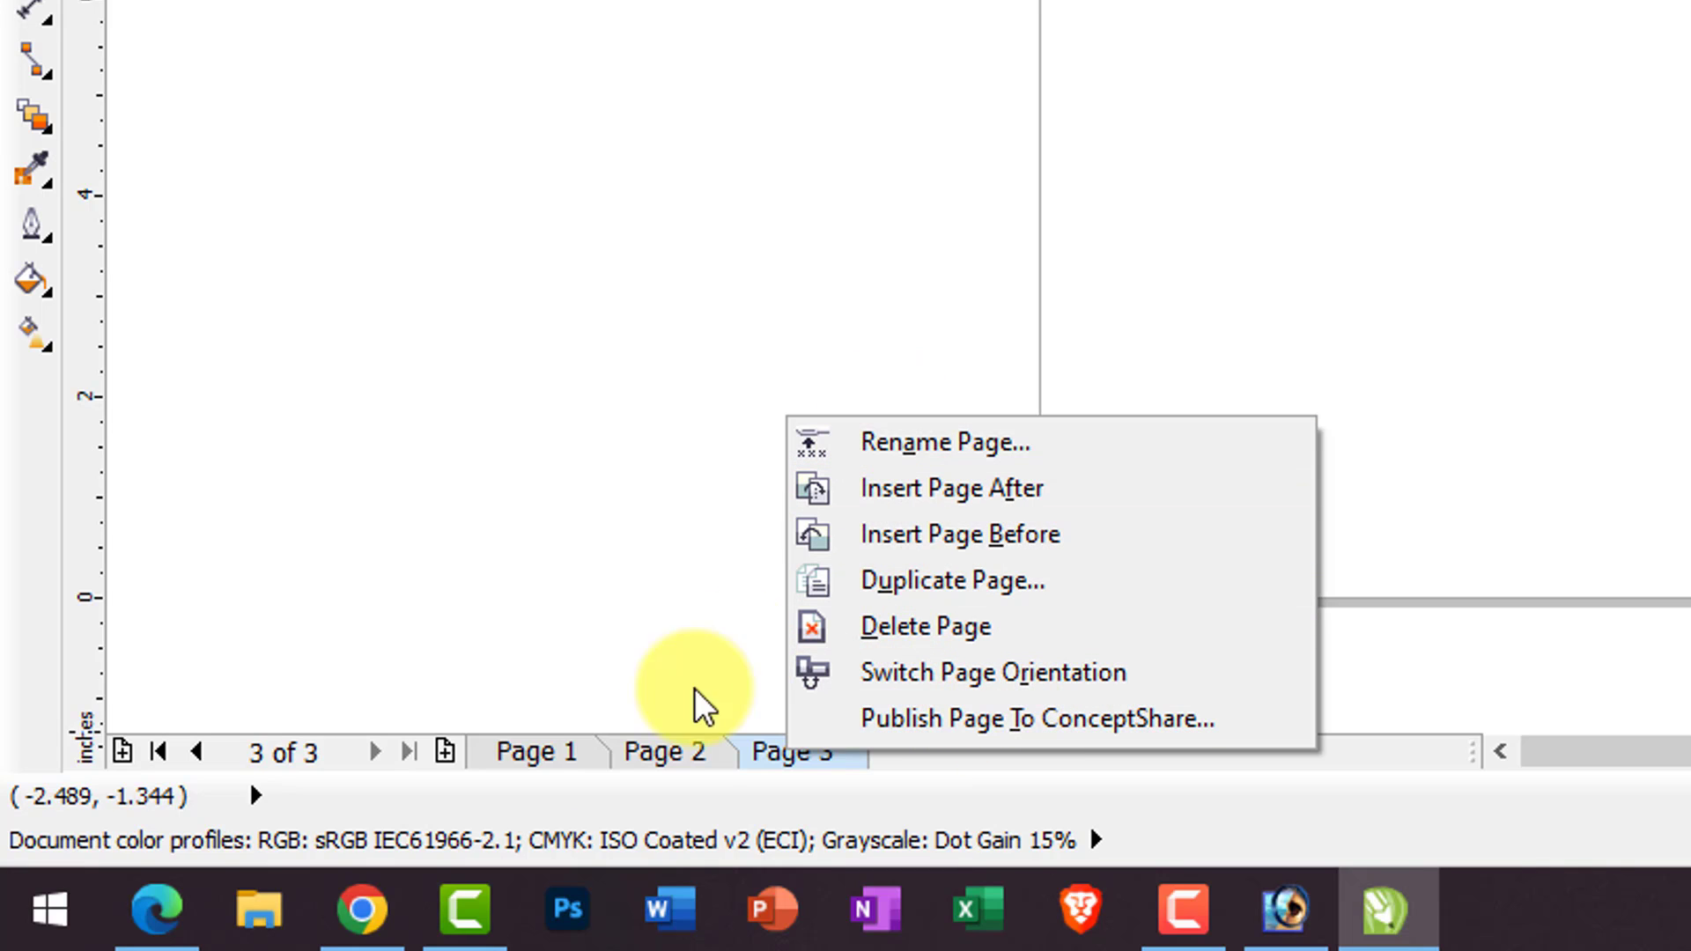
click(445, 751)
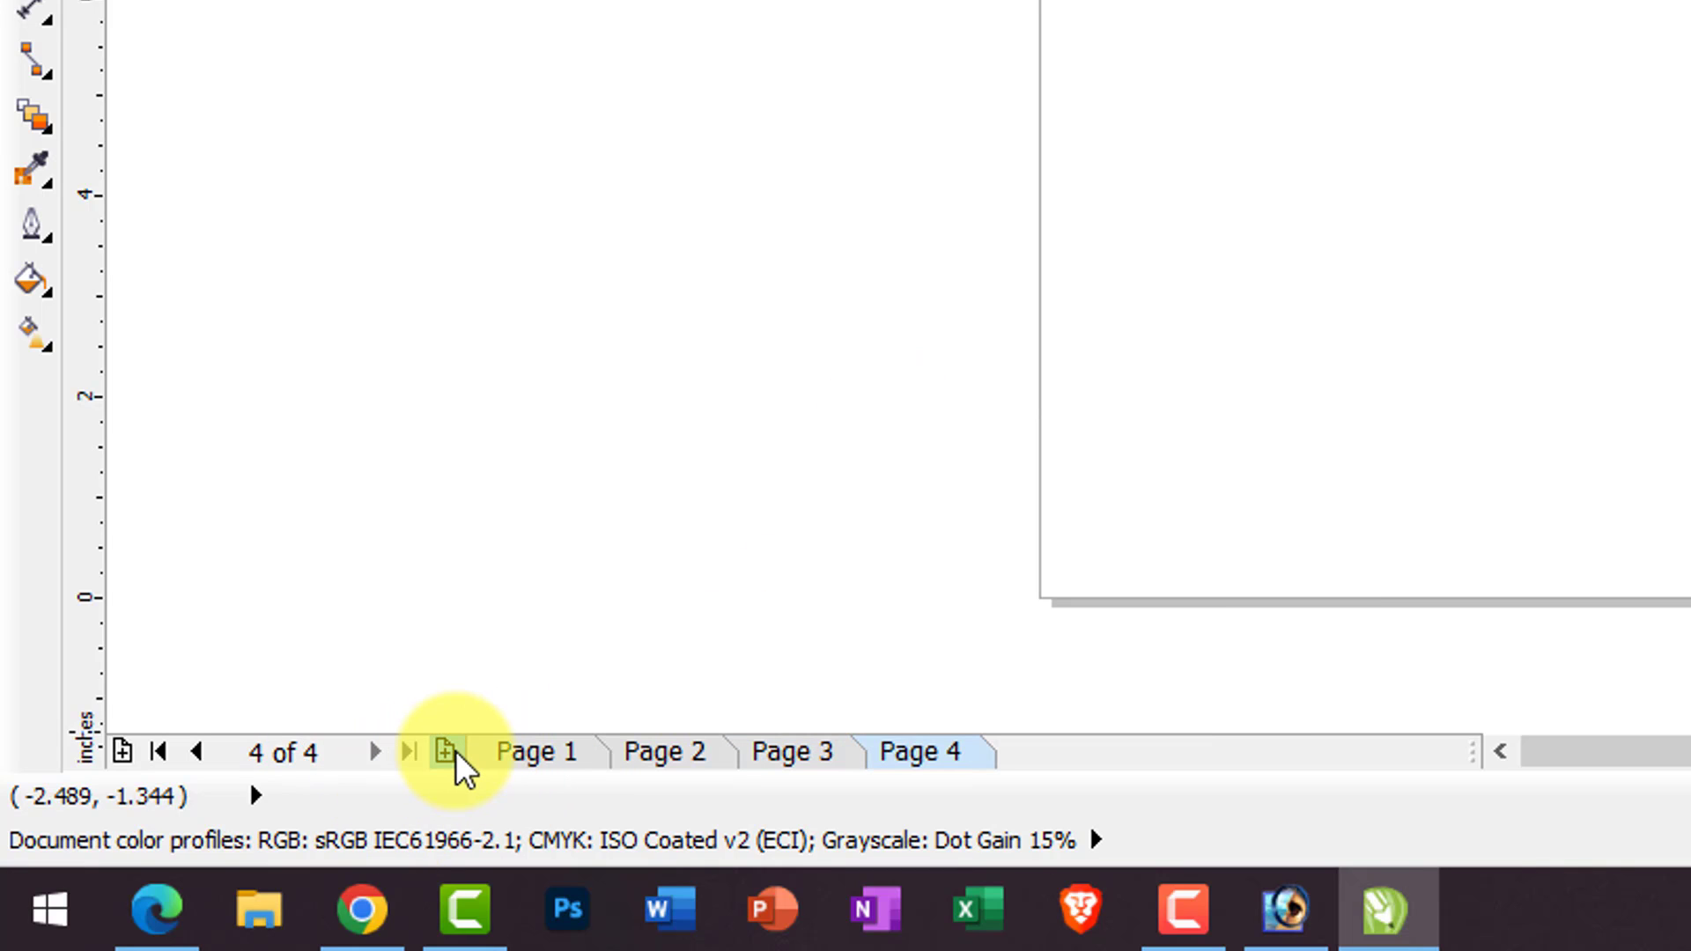
Page back to Page 1 and forward to Page 4, view Pages 1 to 3 individually, and return to Page 1
click(197, 752)
click(197, 751)
click(198, 754)
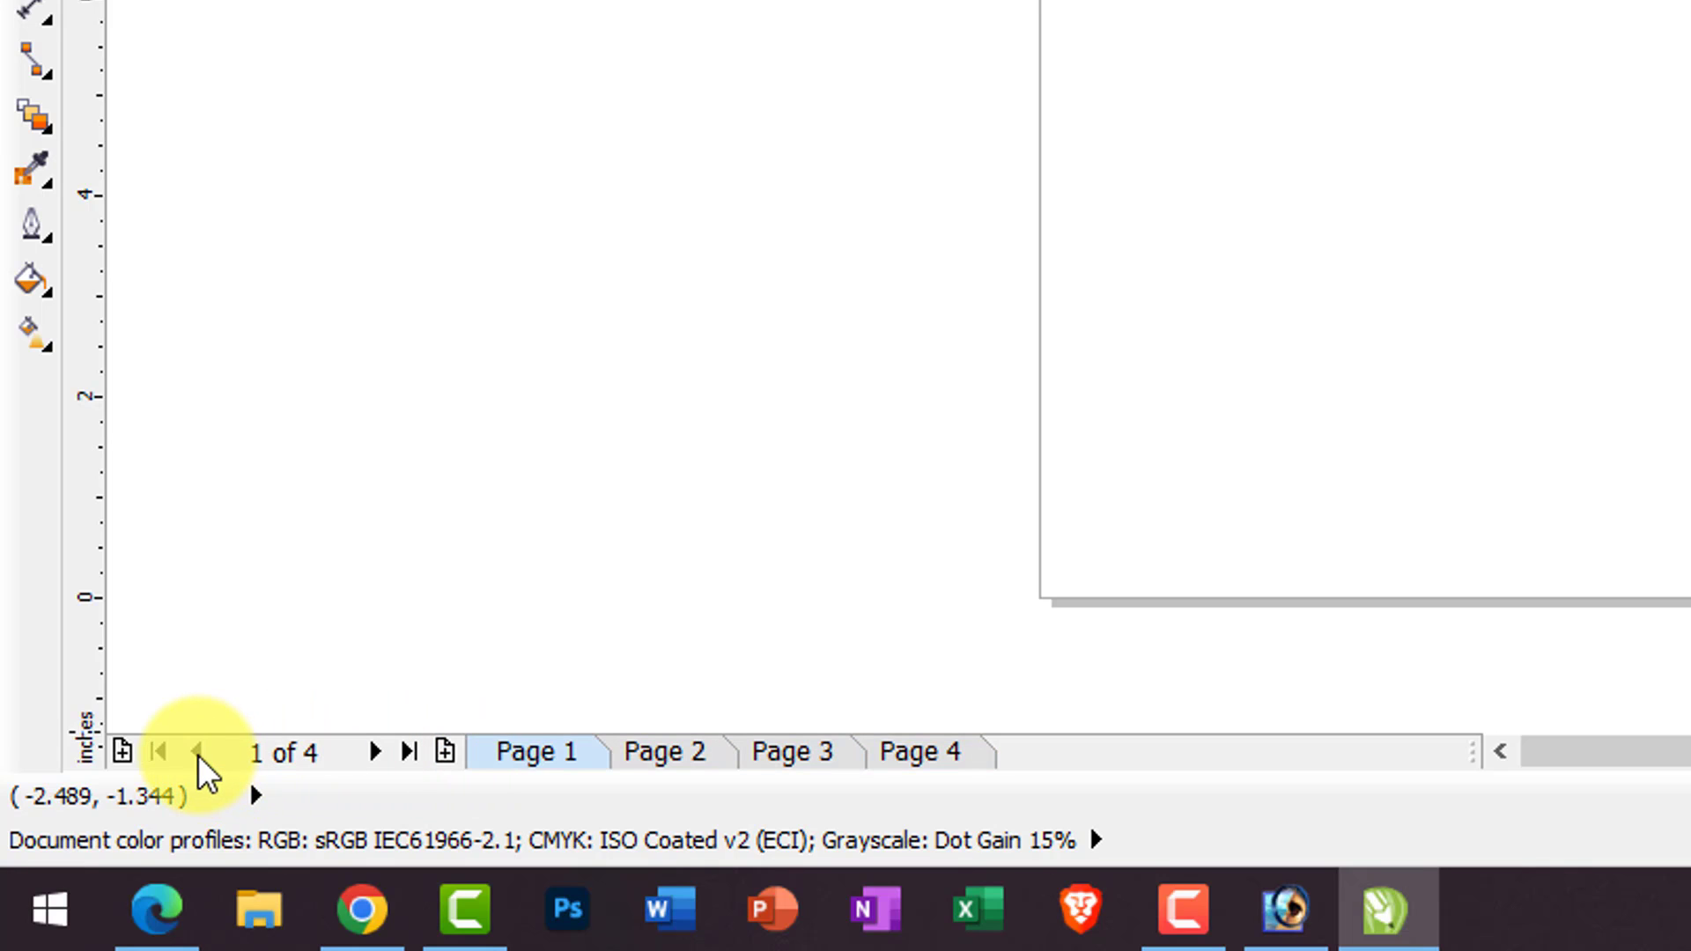
click(376, 753)
click(378, 751)
click(377, 754)
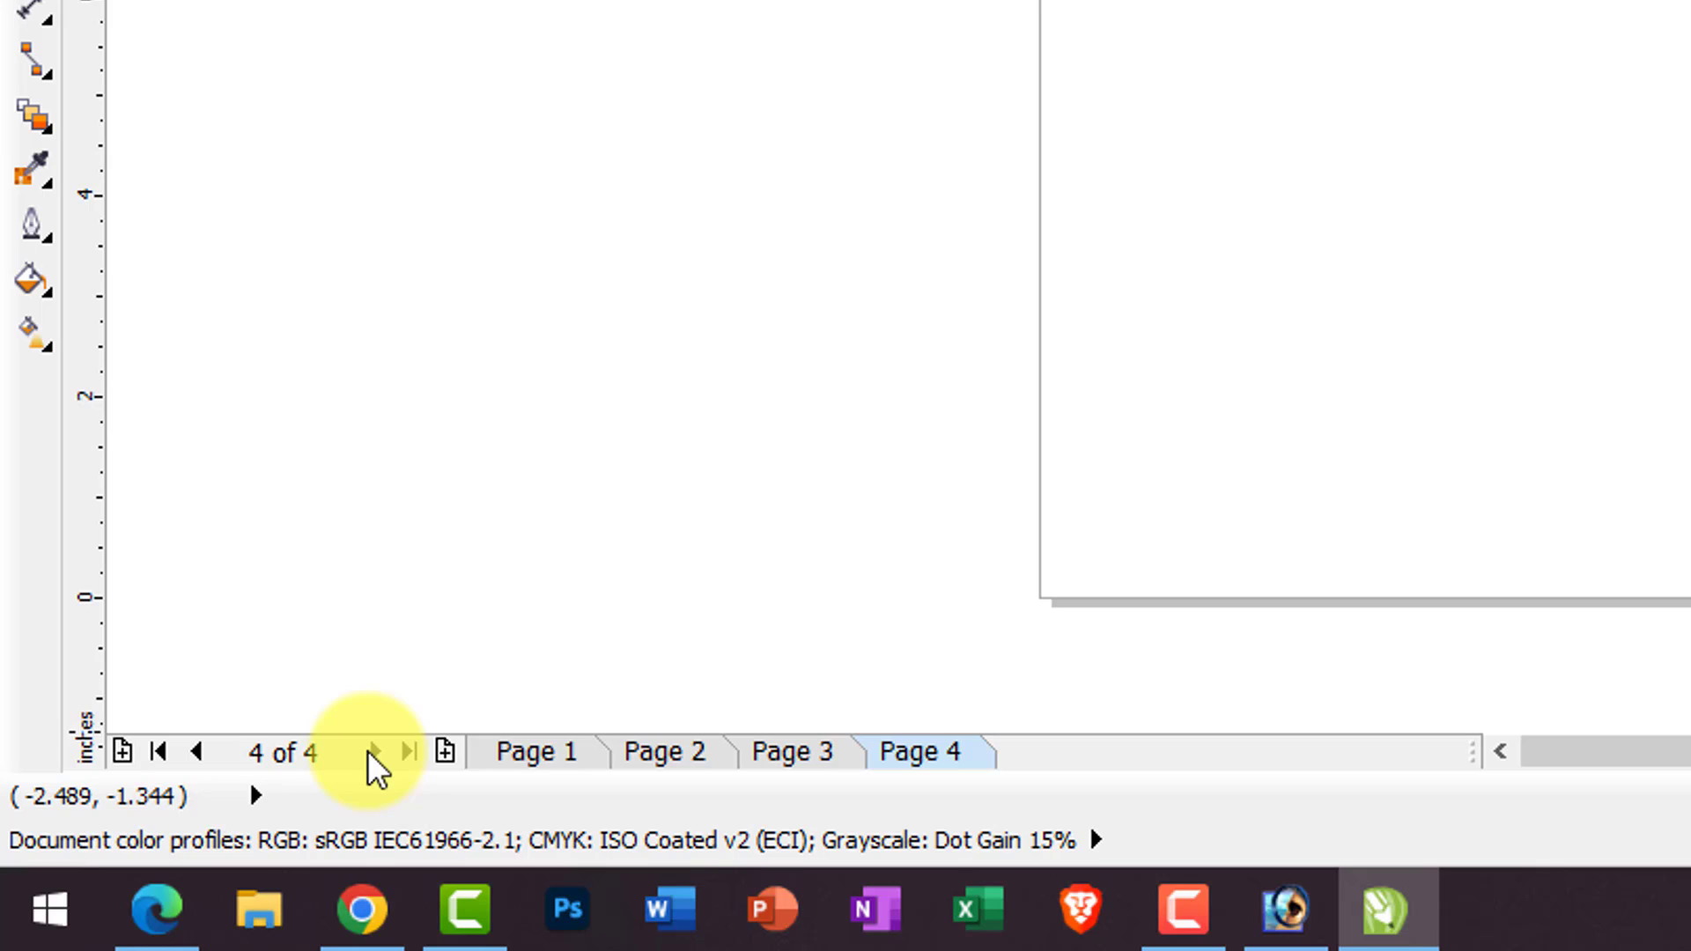
click(553, 758)
click(665, 766)
click(532, 777)
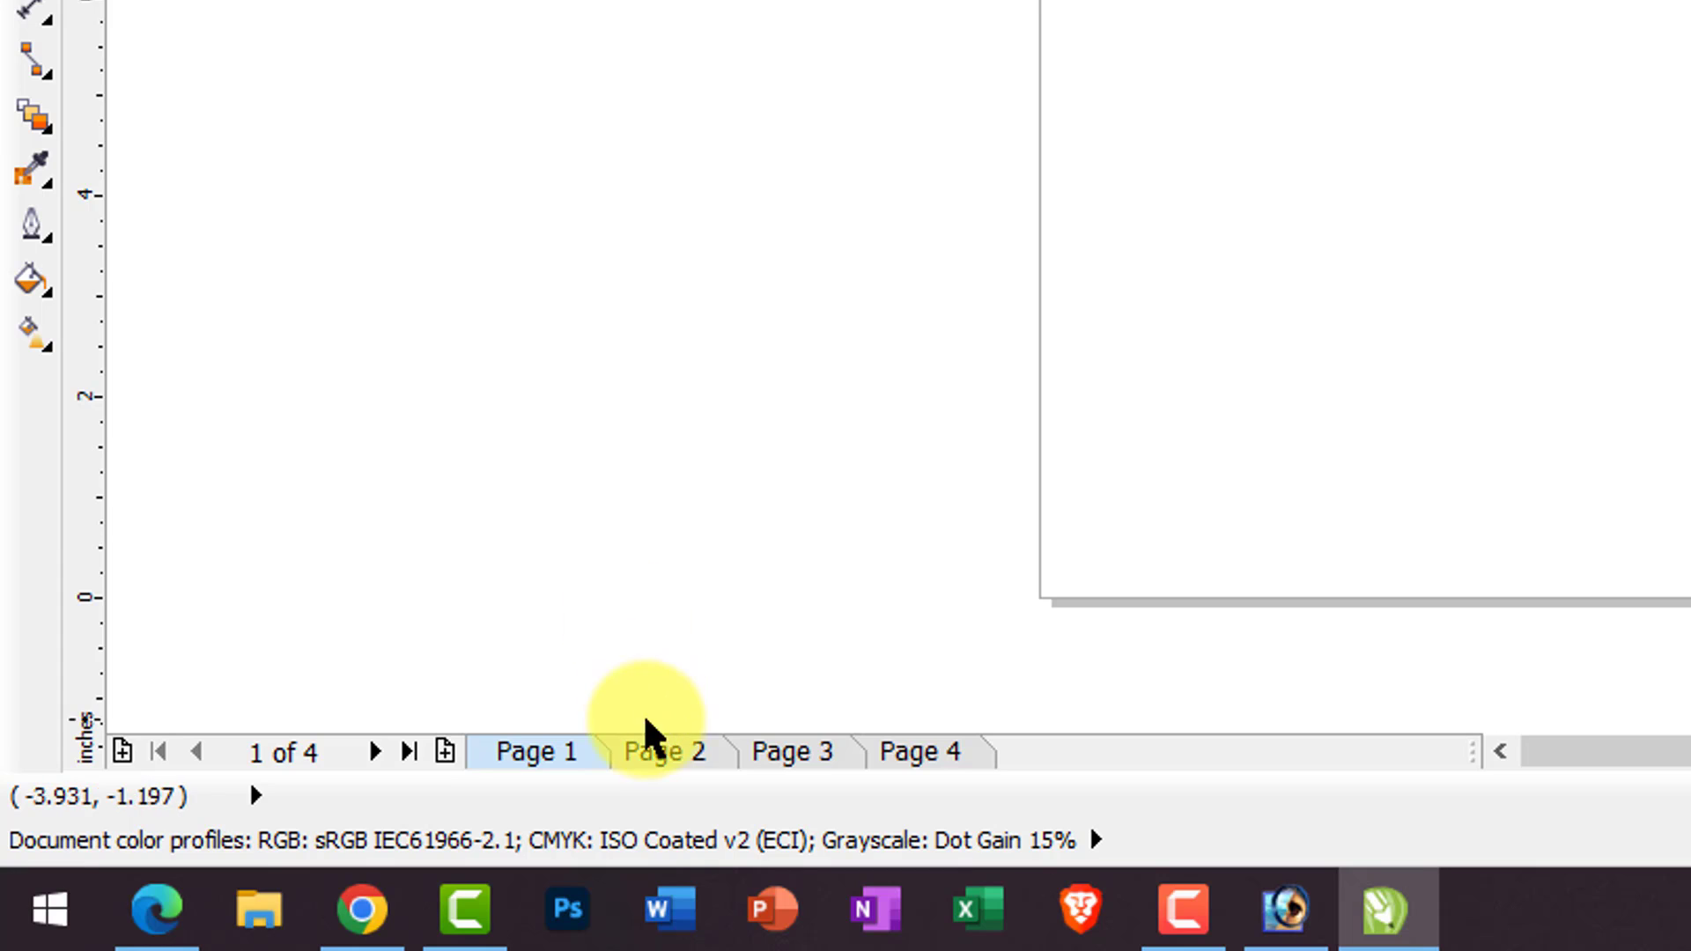
click(692, 756)
click(787, 766)
click(542, 759)
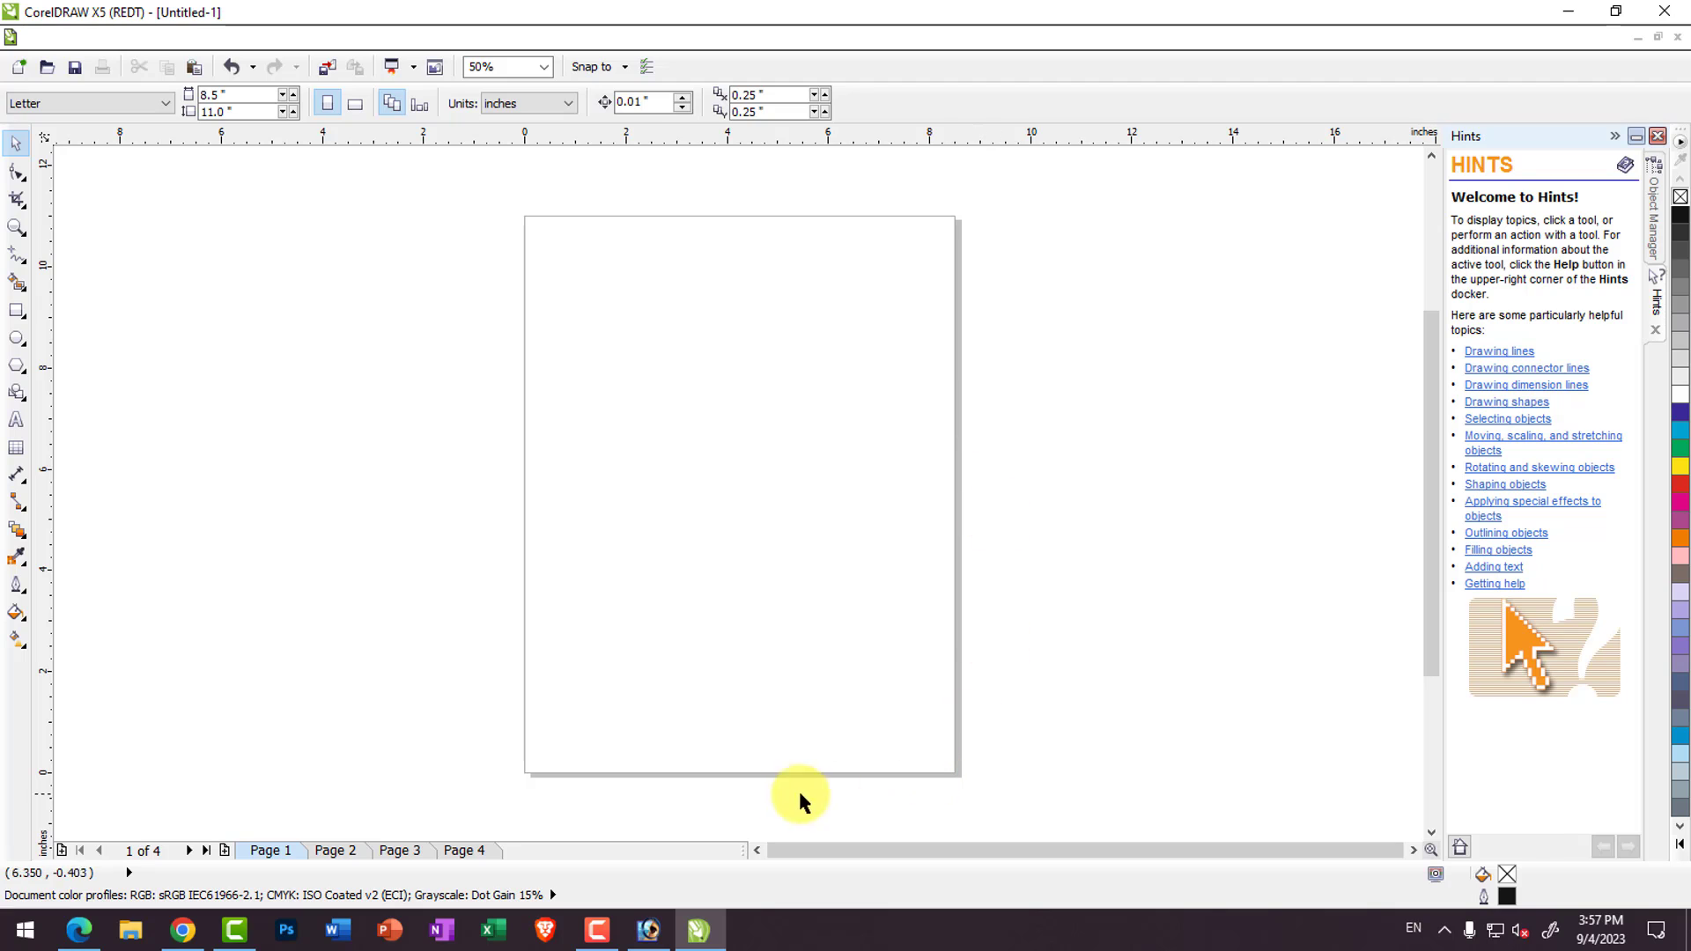
Close the Hints docker to free more of the drawing area
scroll(790, 614, down, 2)
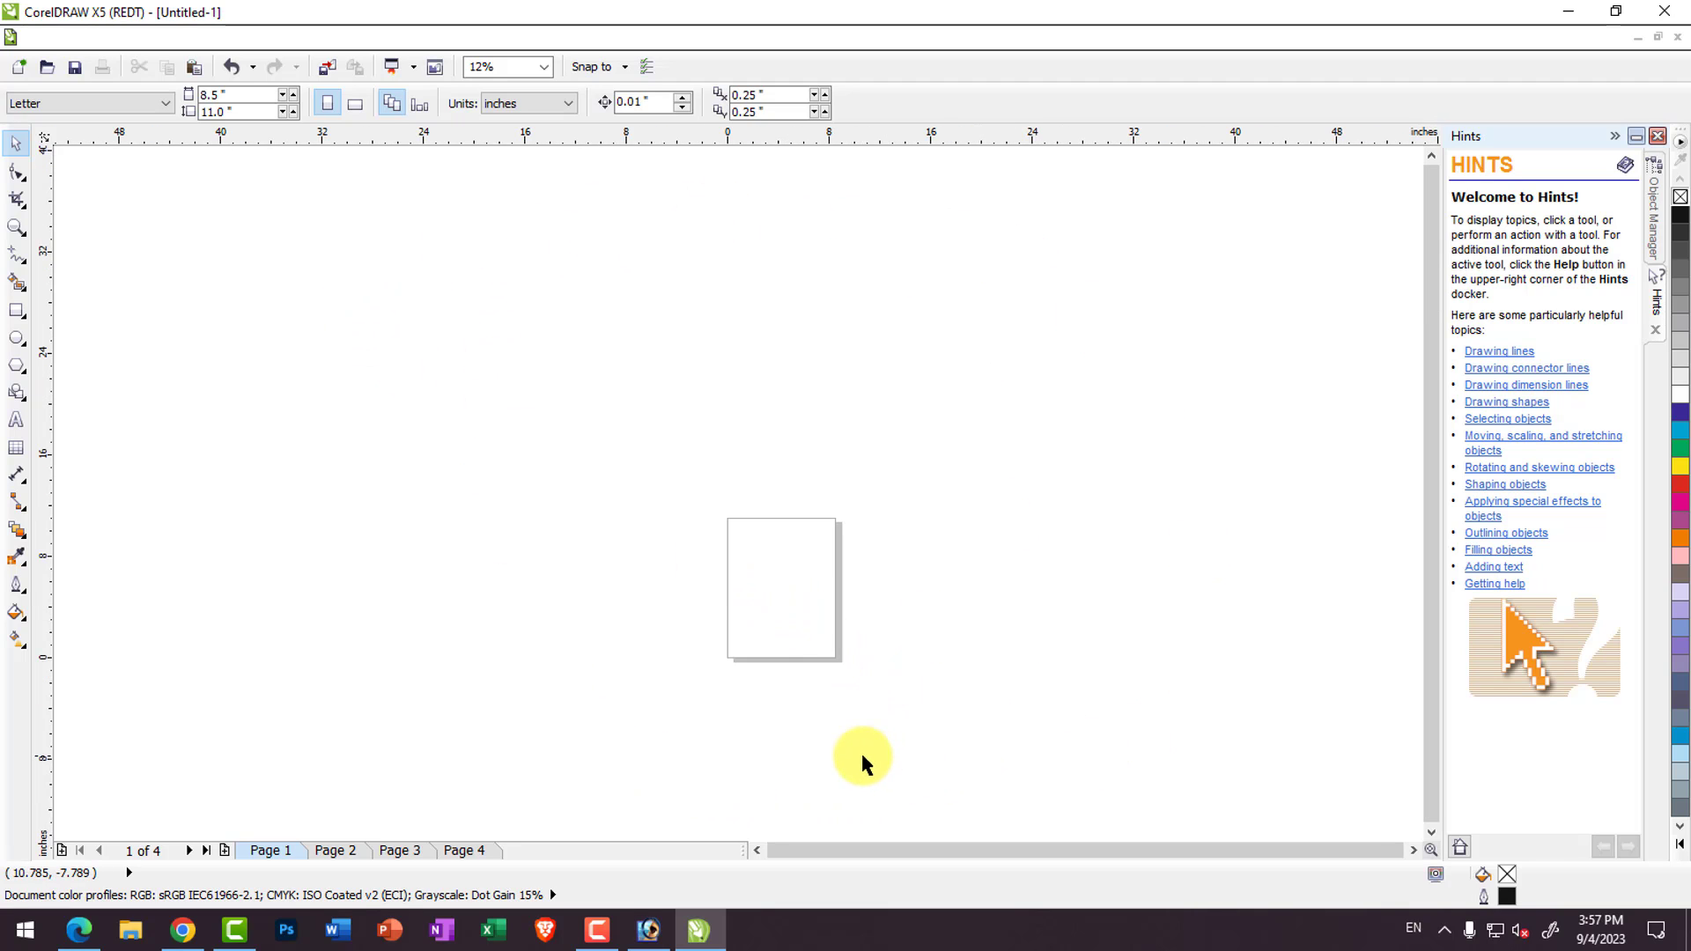
click(1656, 137)
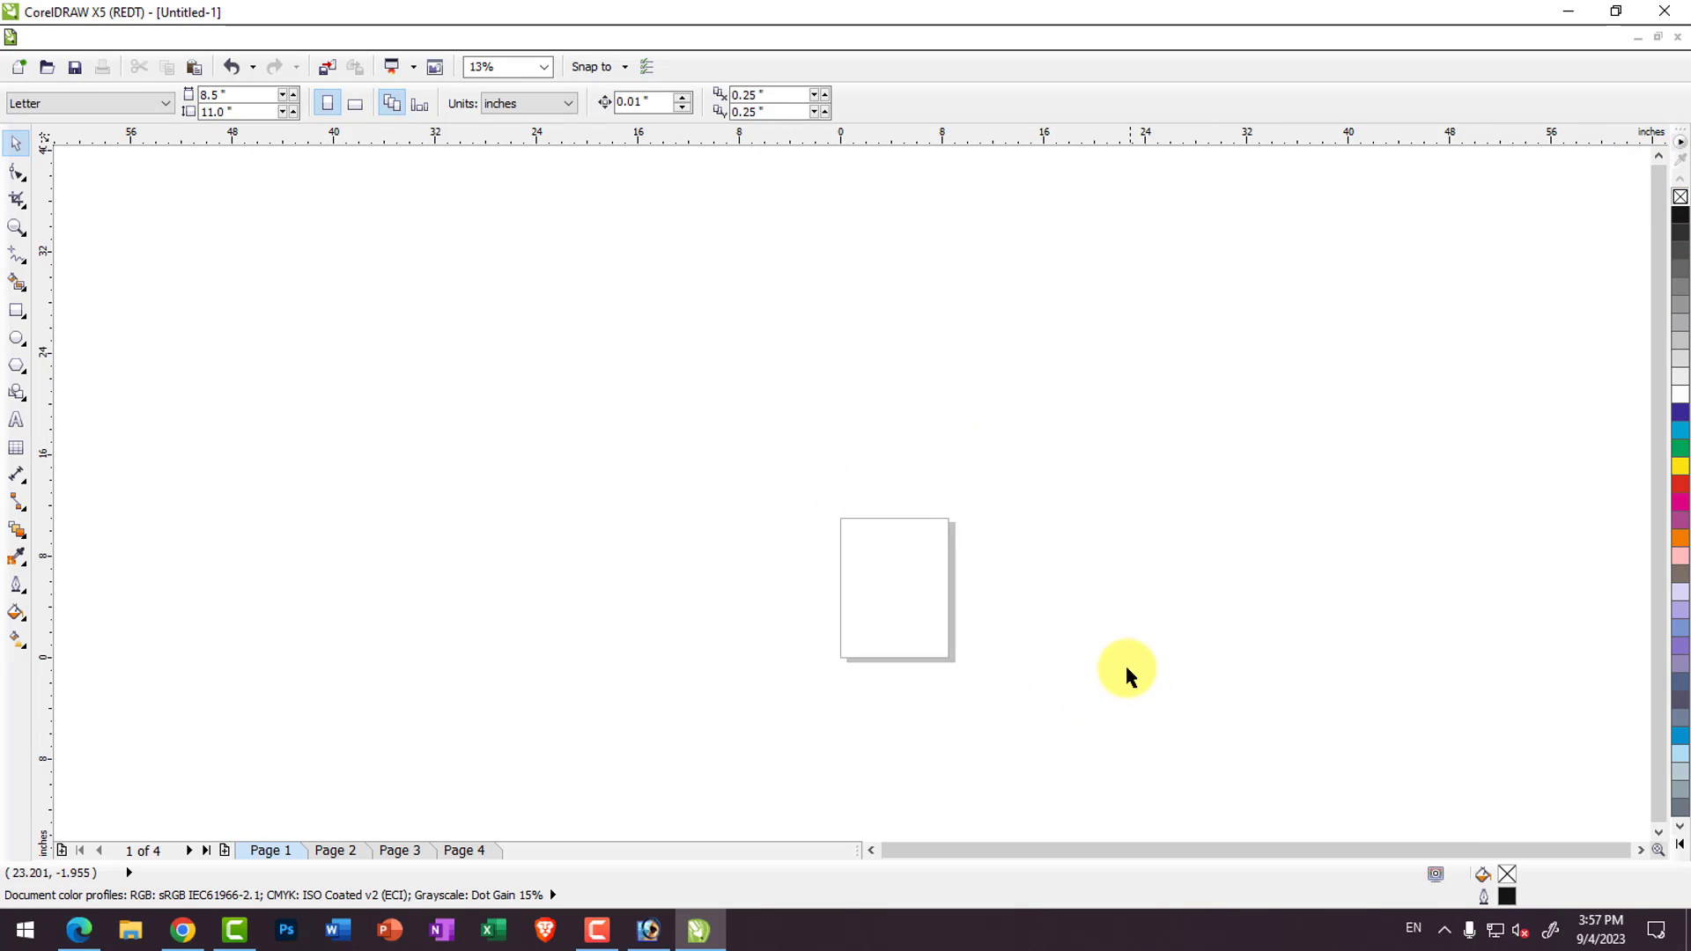
scroll(1123, 663, up, 2)
scroll(854, 492, down, 1)
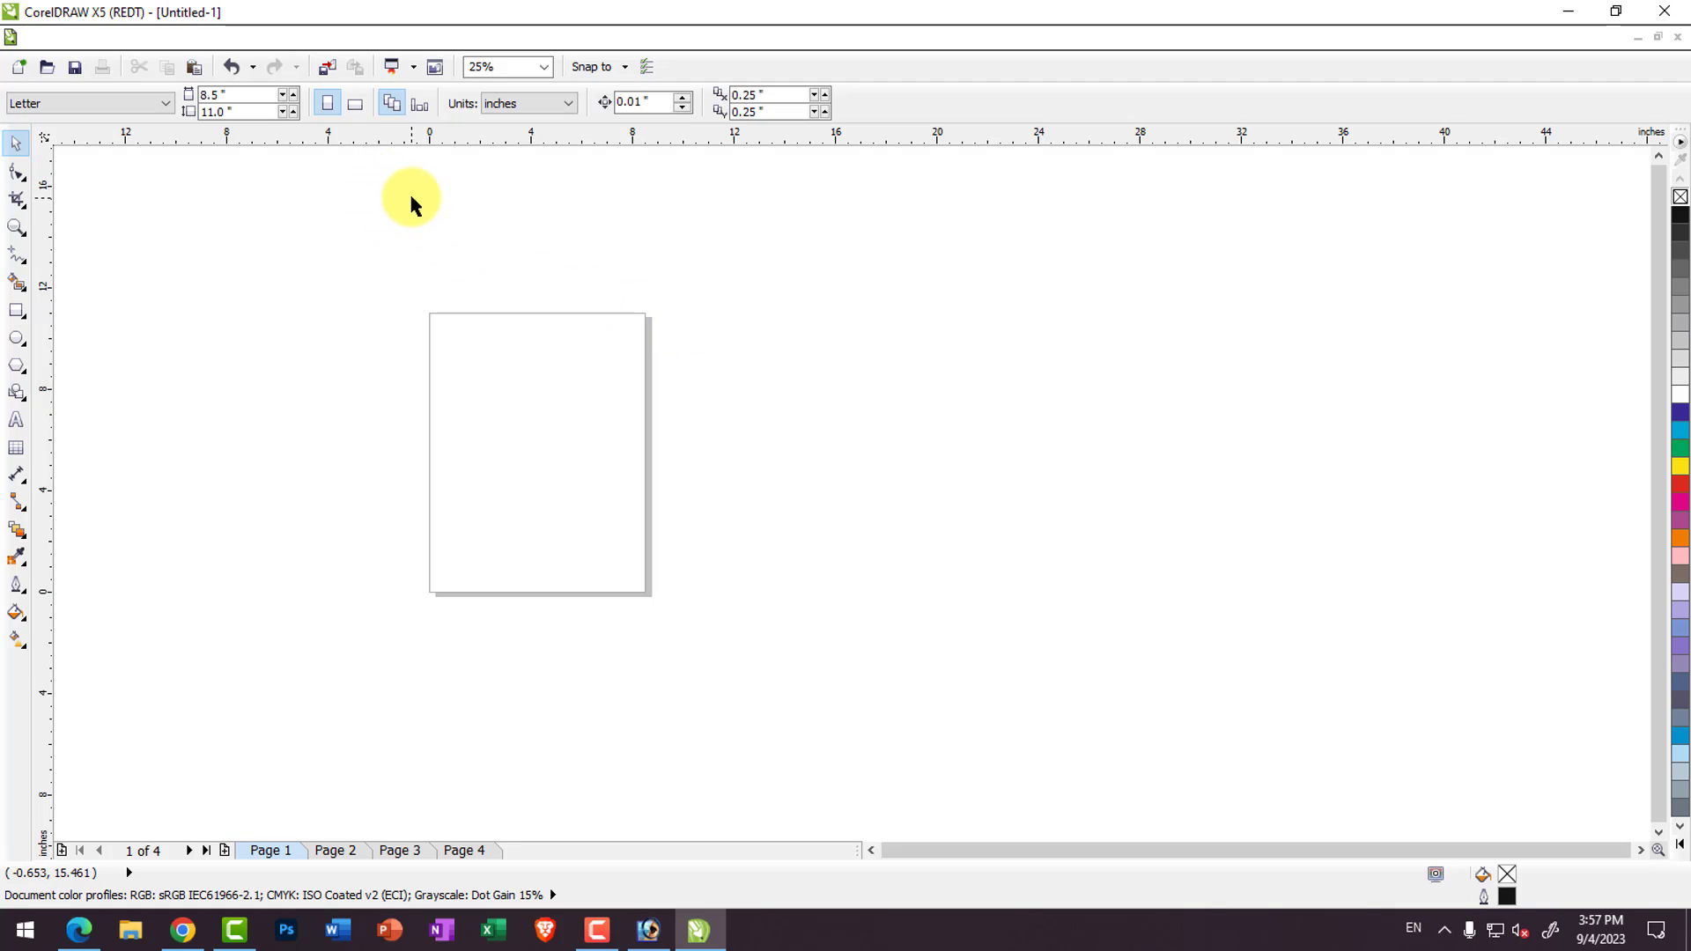
scroll(412, 278, down, 1)
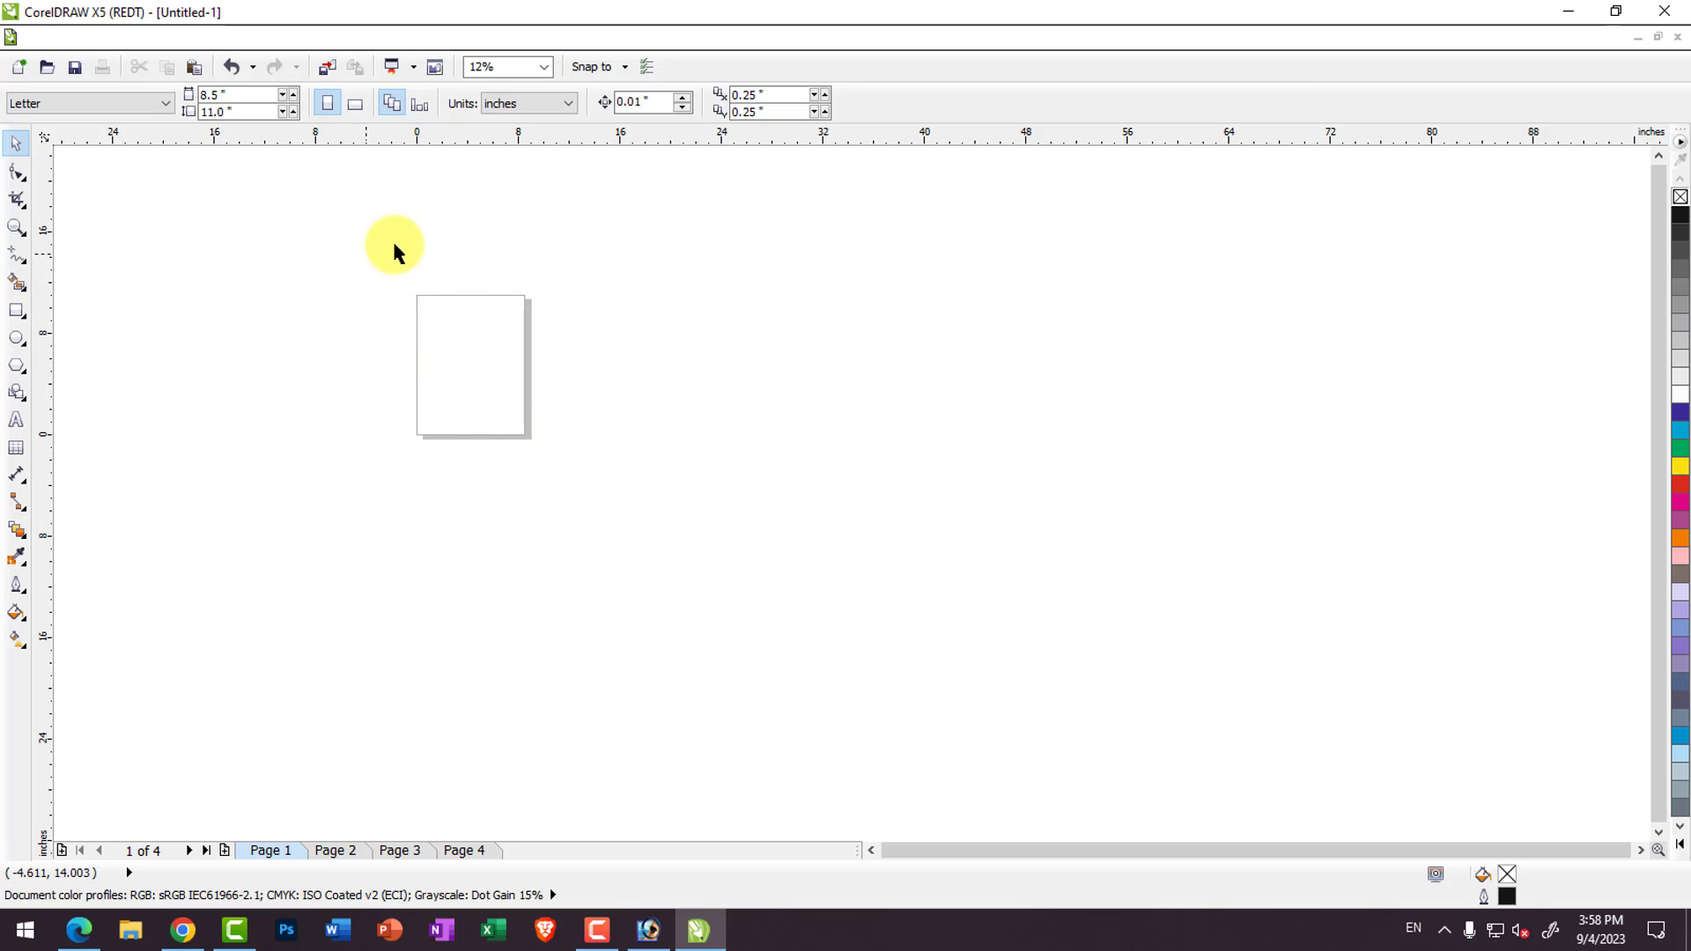
scroll(498, 339, up, 1)
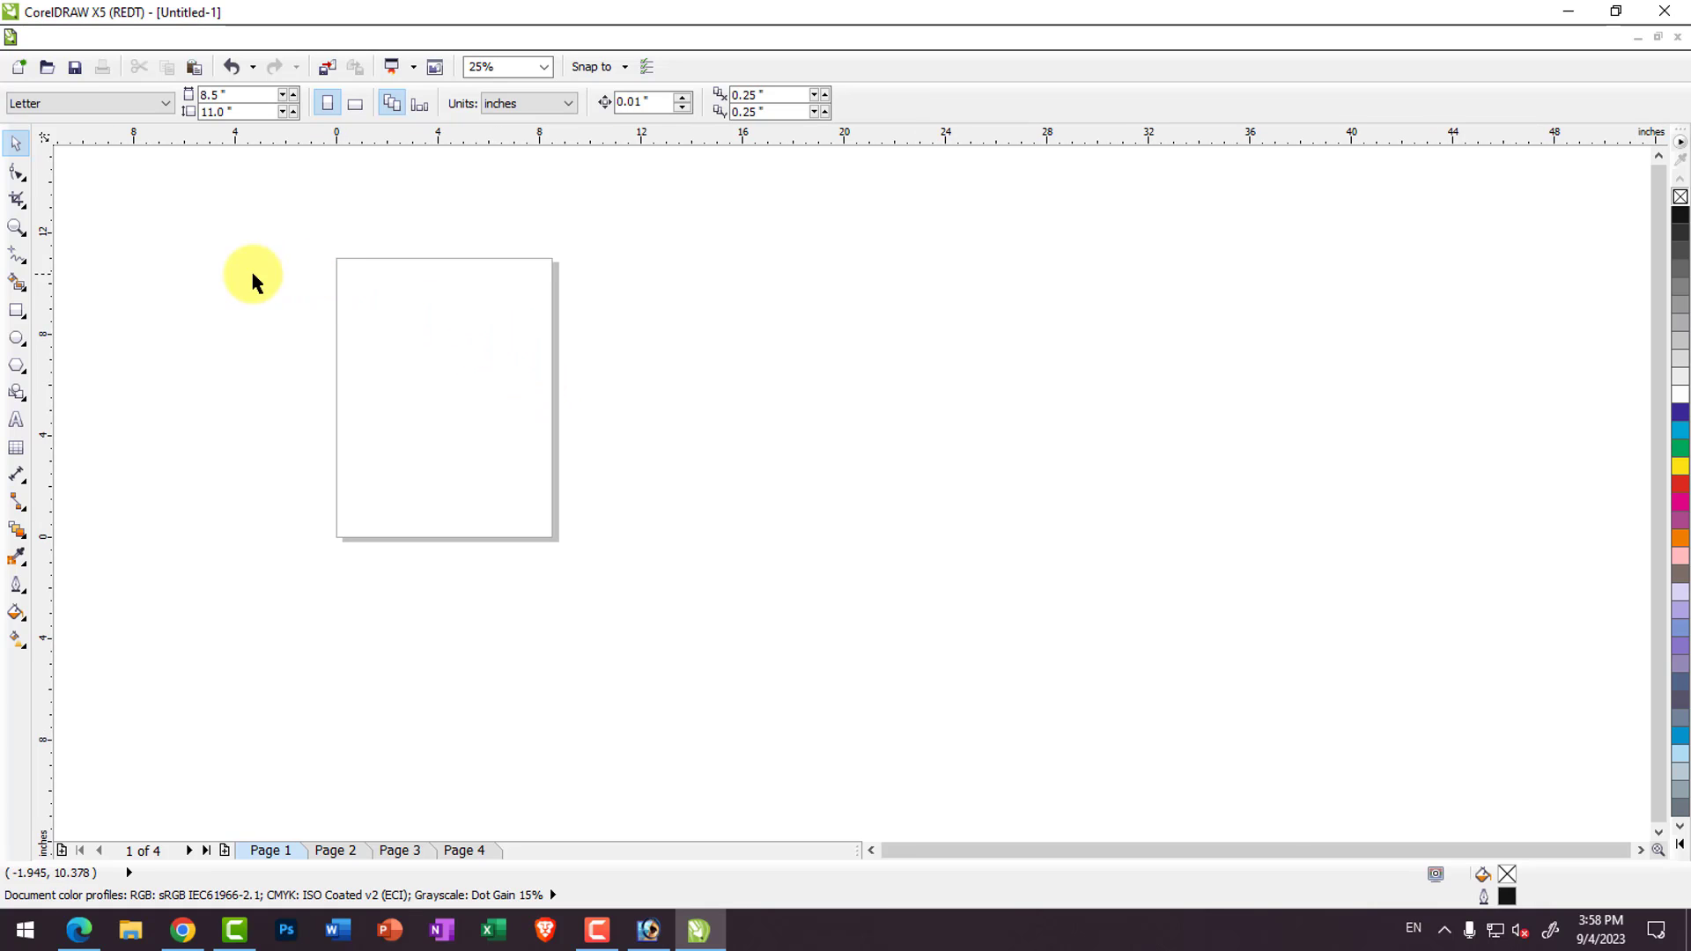
View Page 2, Page 3 and Page 4 in turn, and go back to Page 1
click(335, 850)
click(400, 850)
click(483, 853)
click(270, 852)
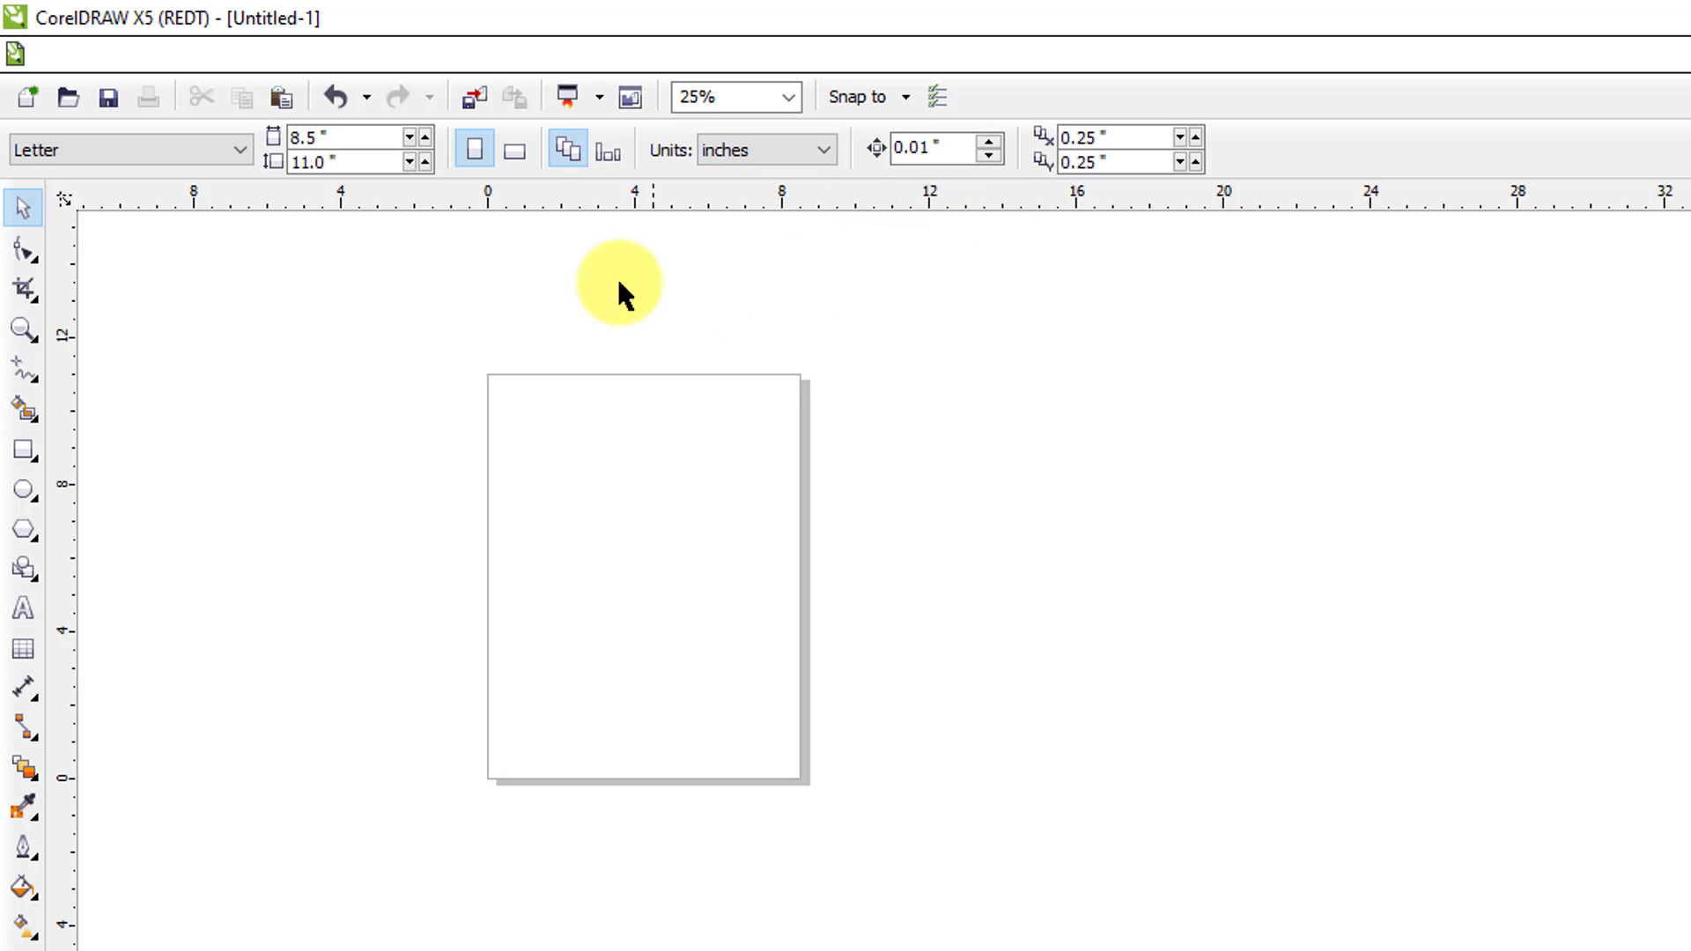
click(76, 50)
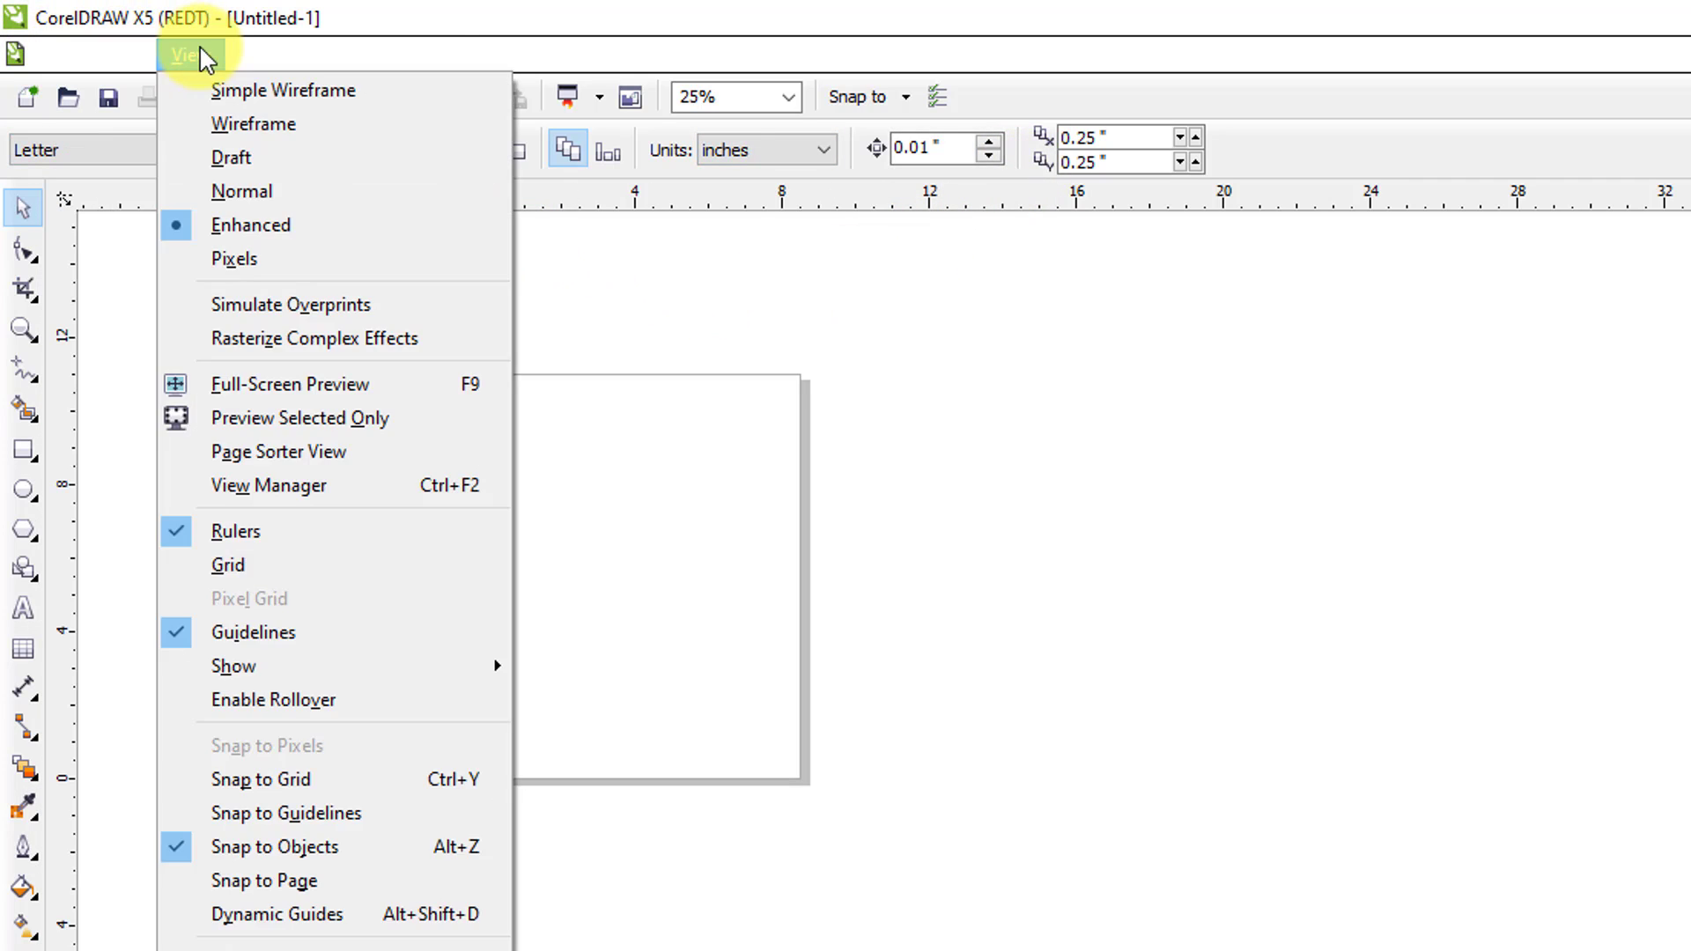
mouse_move(870, 56)
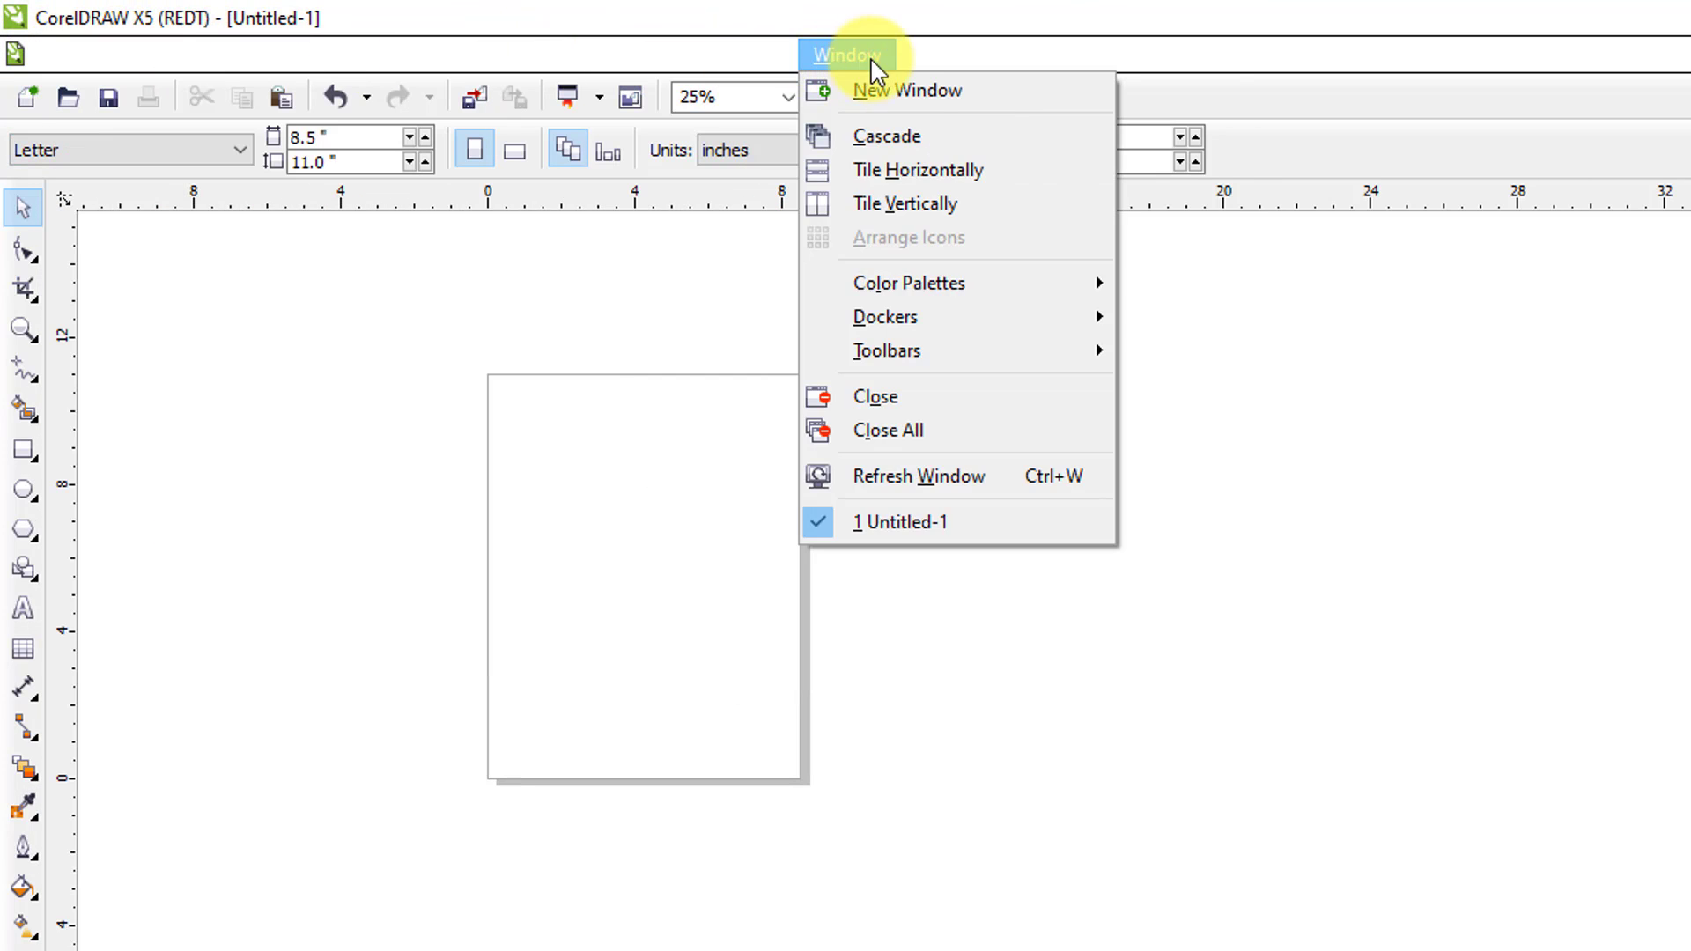
mouse_move(962, 63)
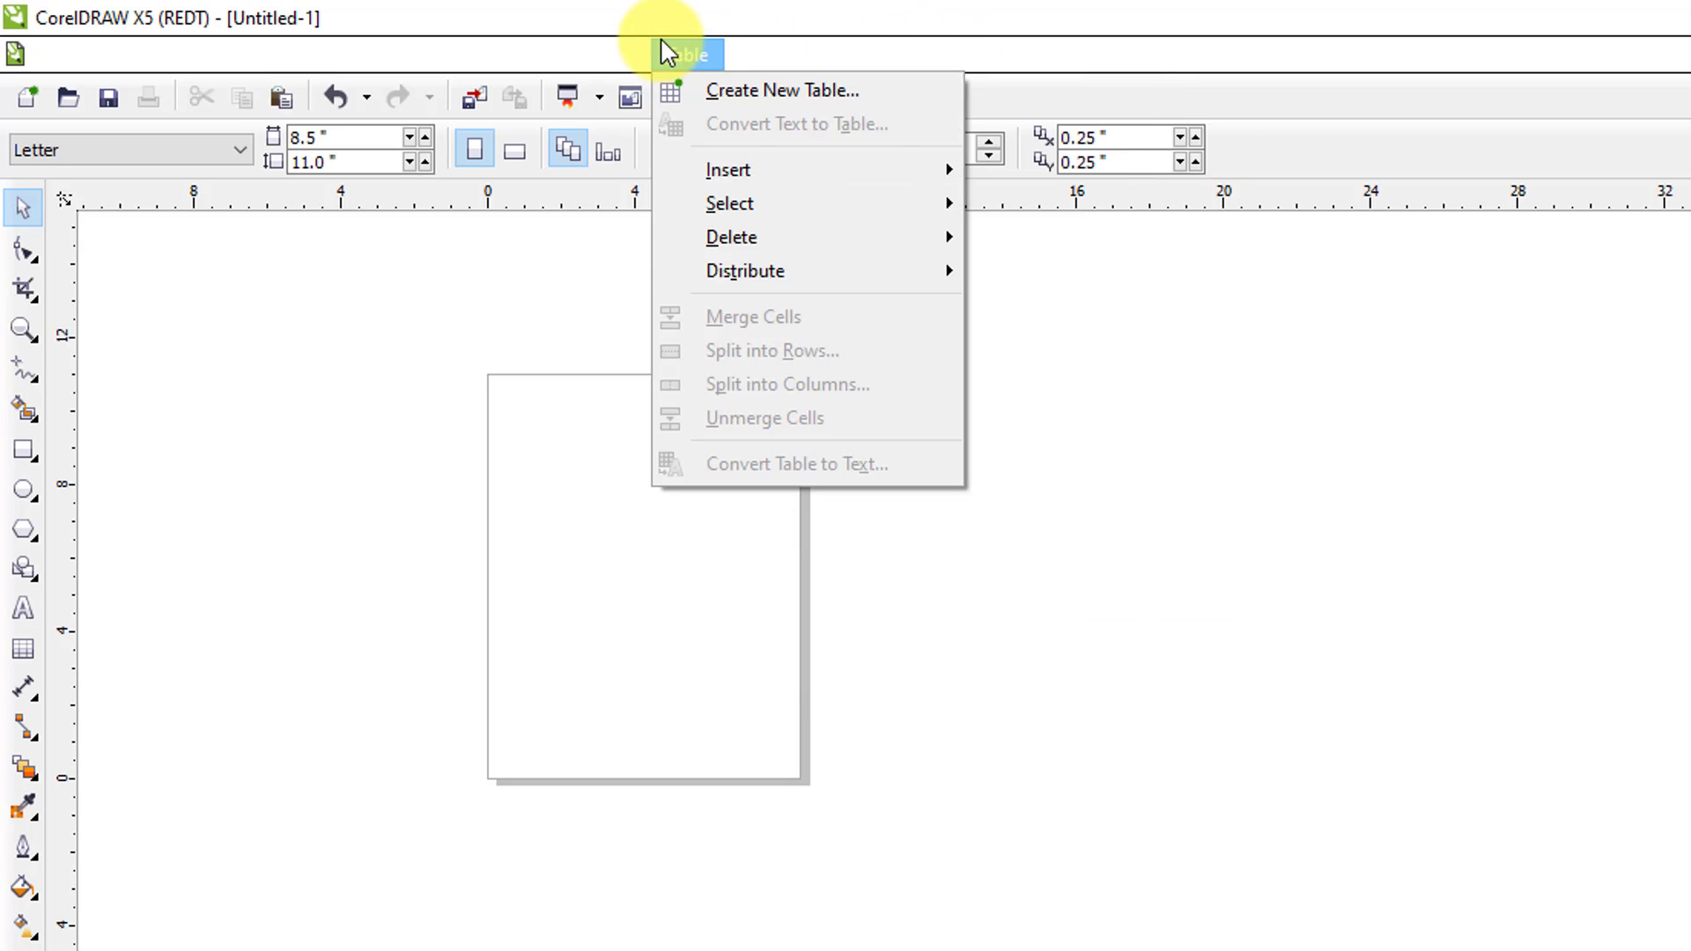
mouse_move(570, 49)
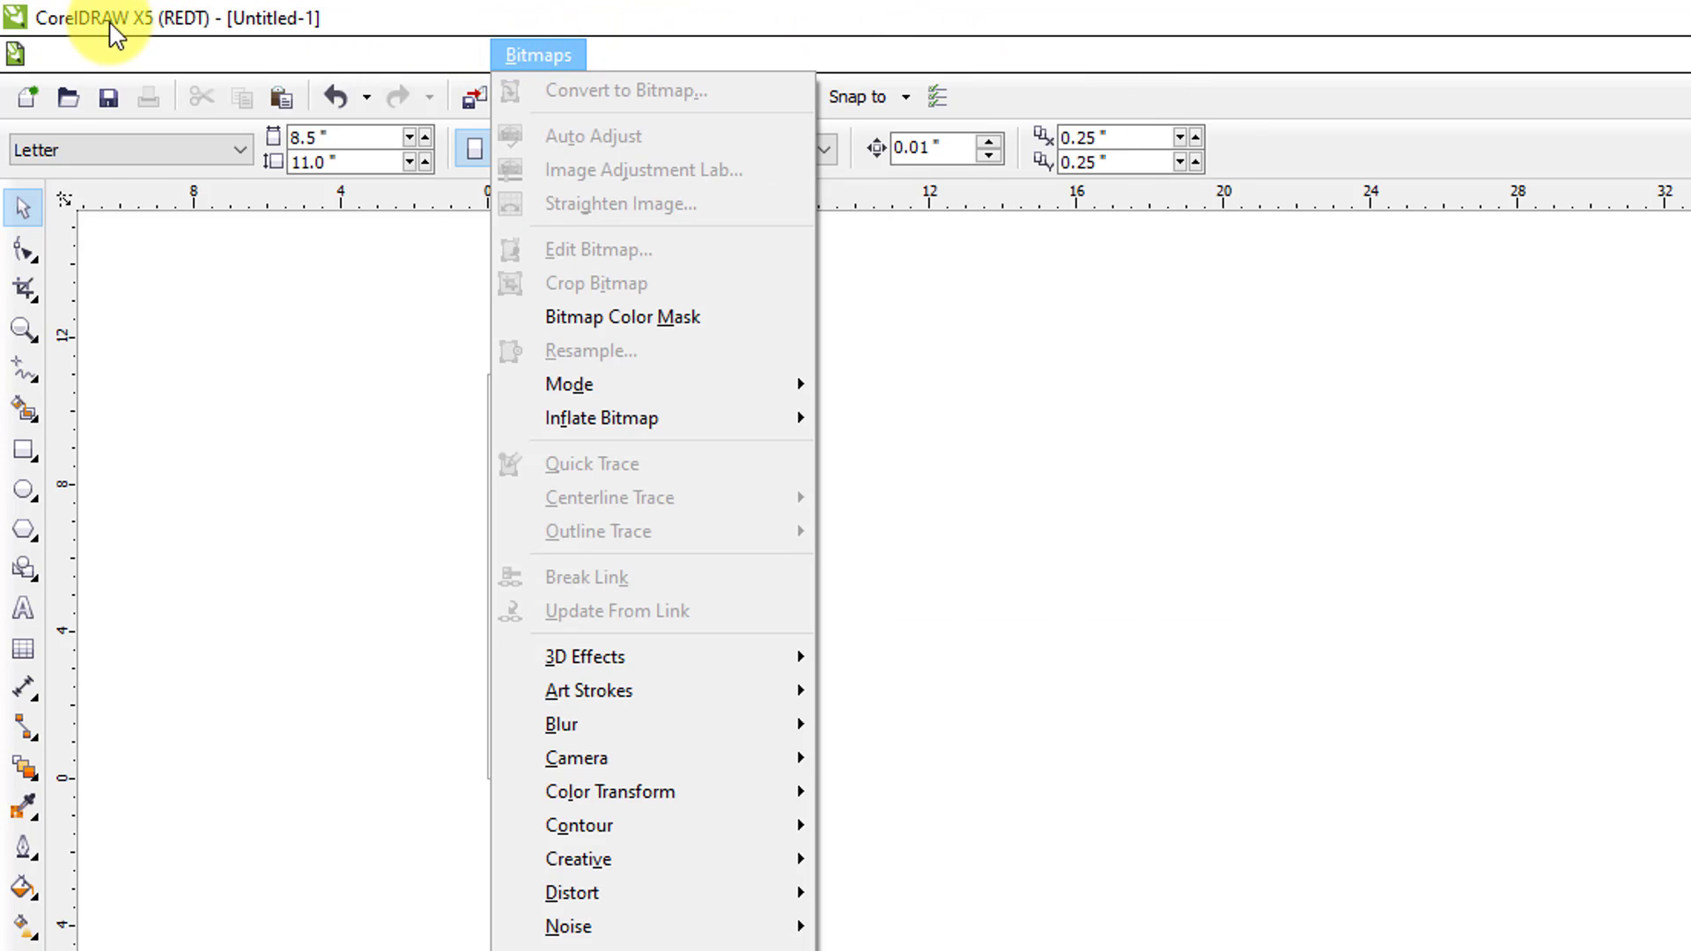
mouse_move(48, 53)
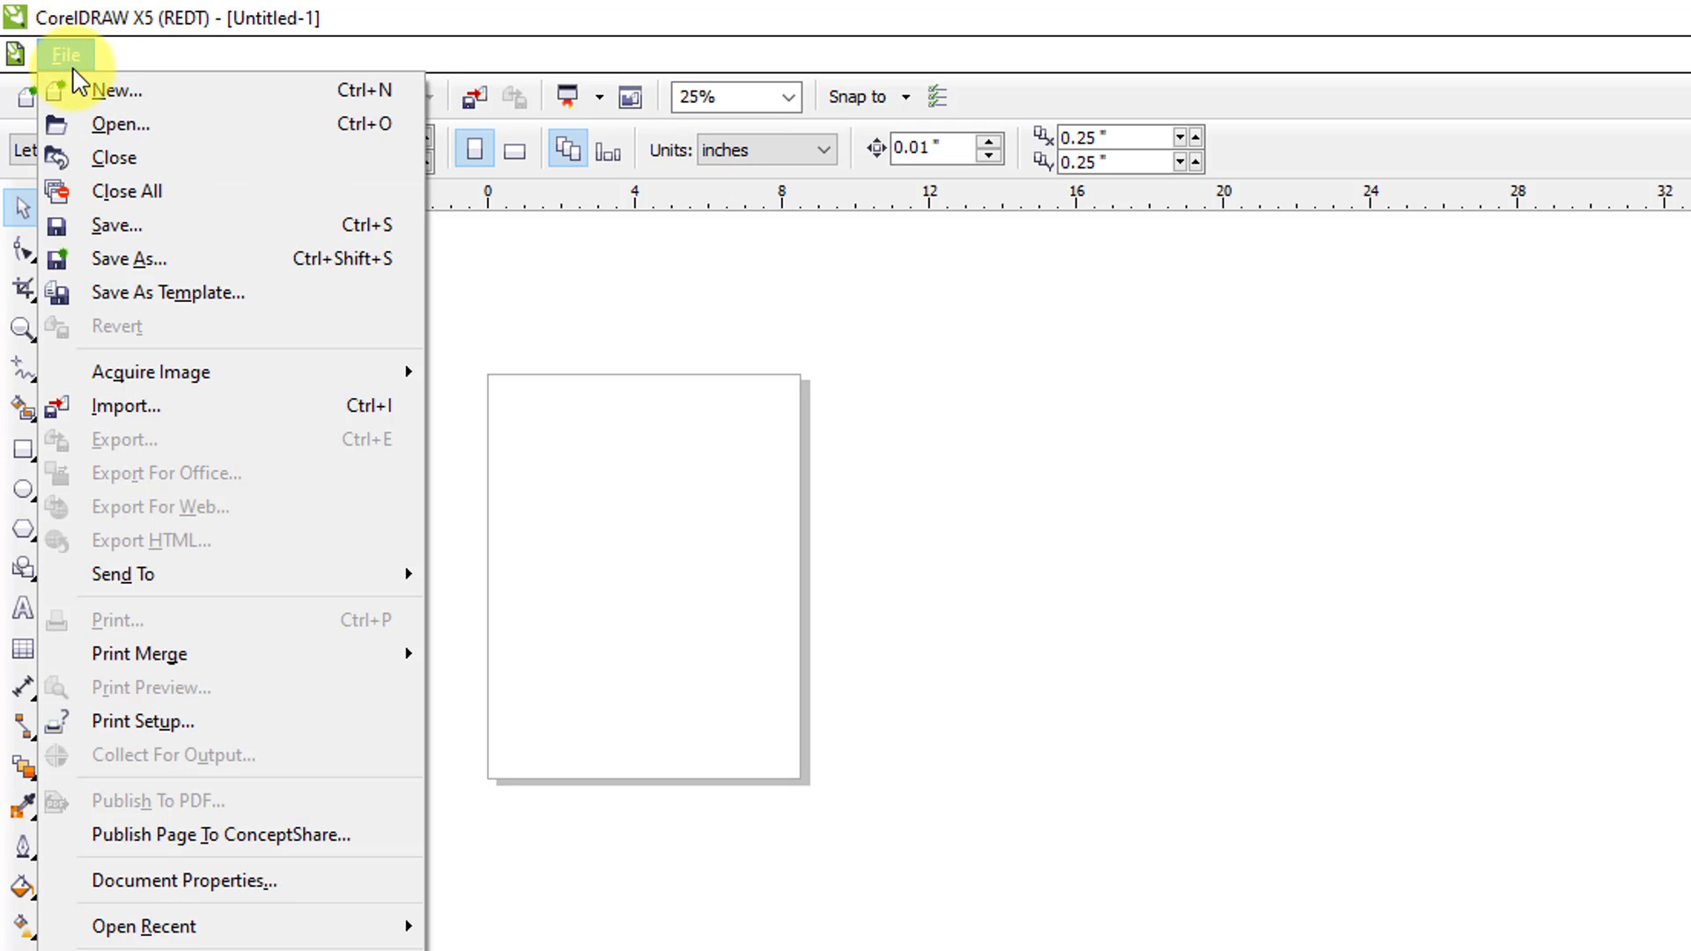
mouse_move(127, 61)
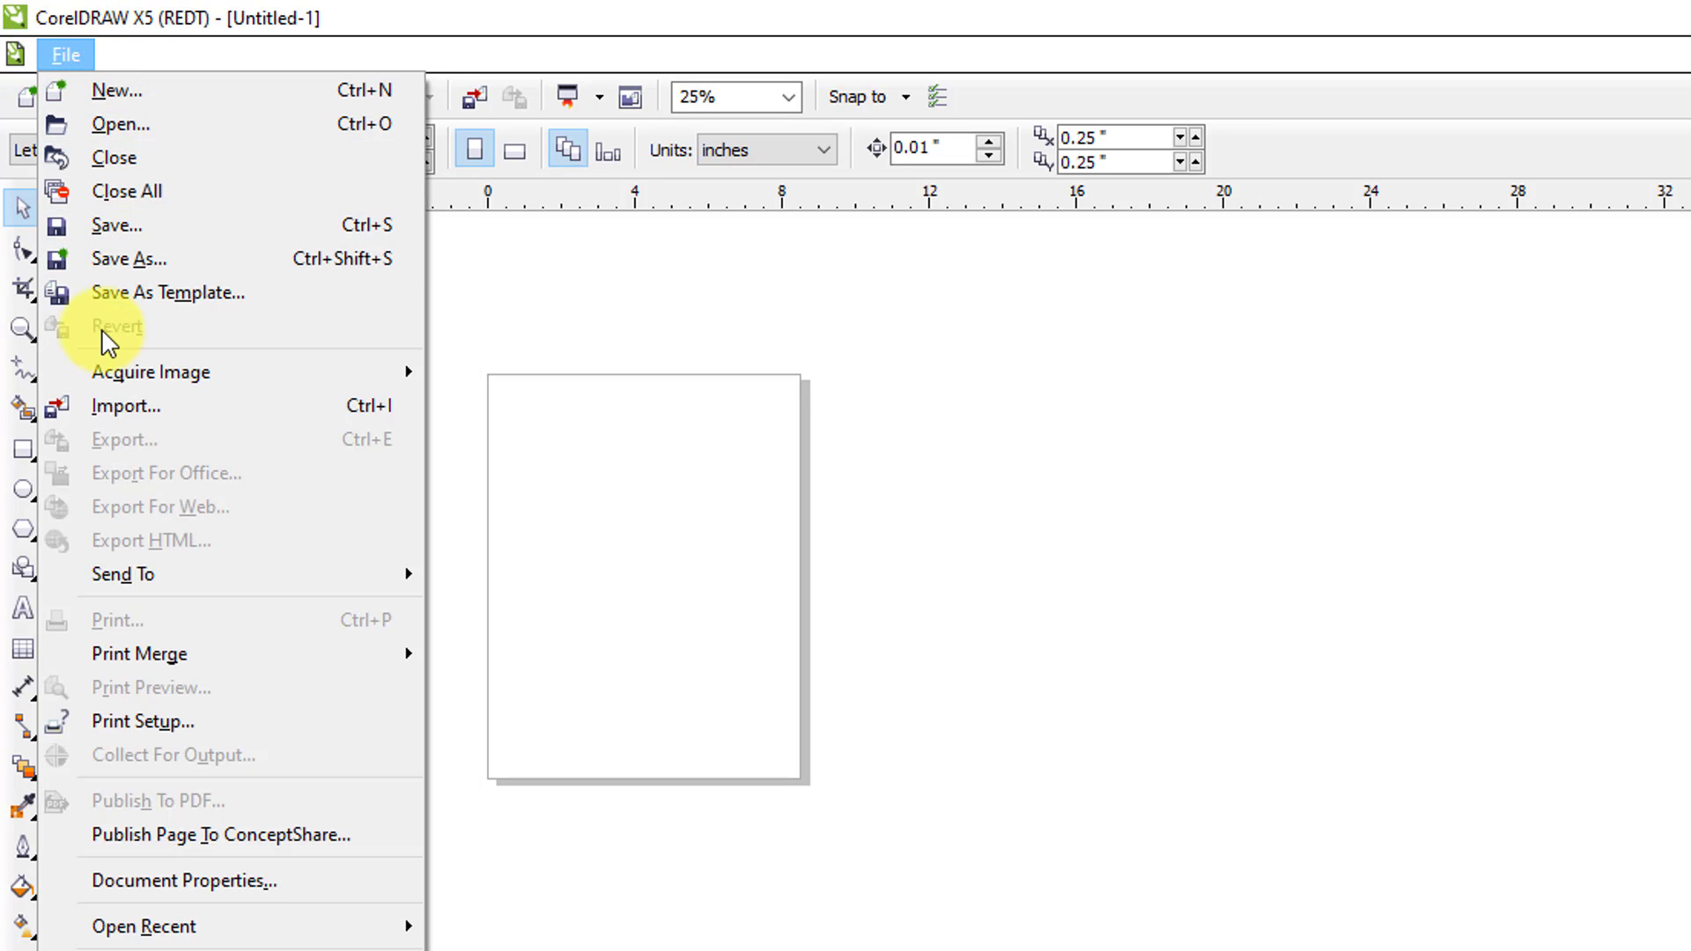
click(742, 497)
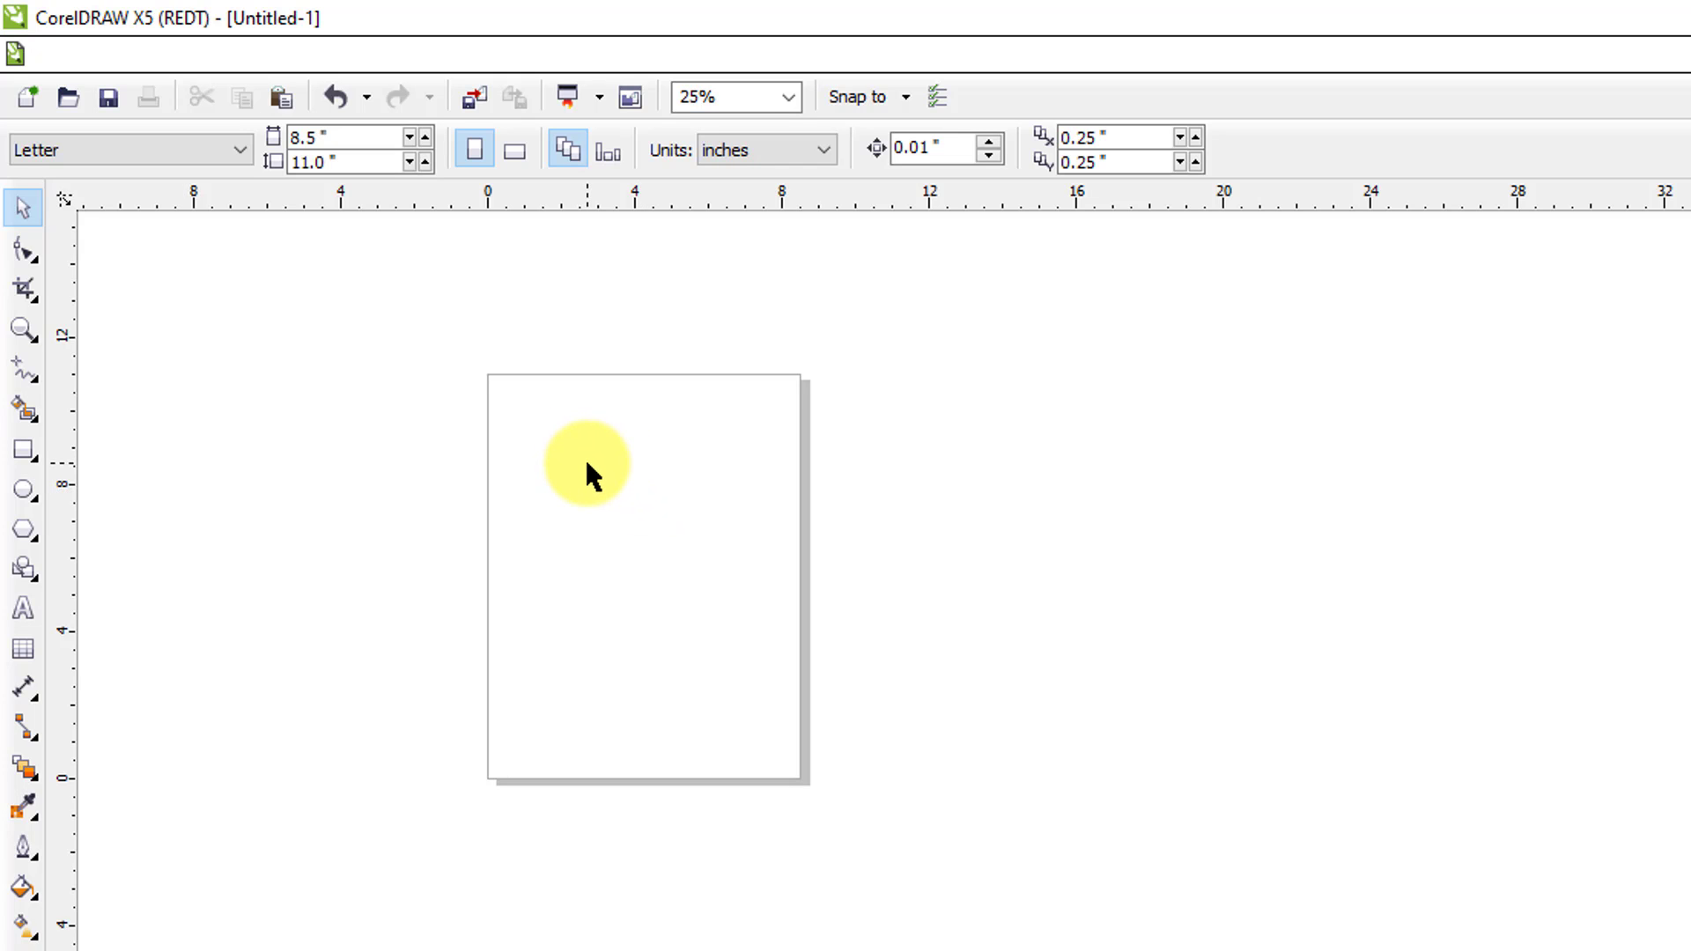
Zoom in and out on Page 1 repeatedly to examine it at different magnifications between 25% and 200%
scroll(586, 464, up, 3)
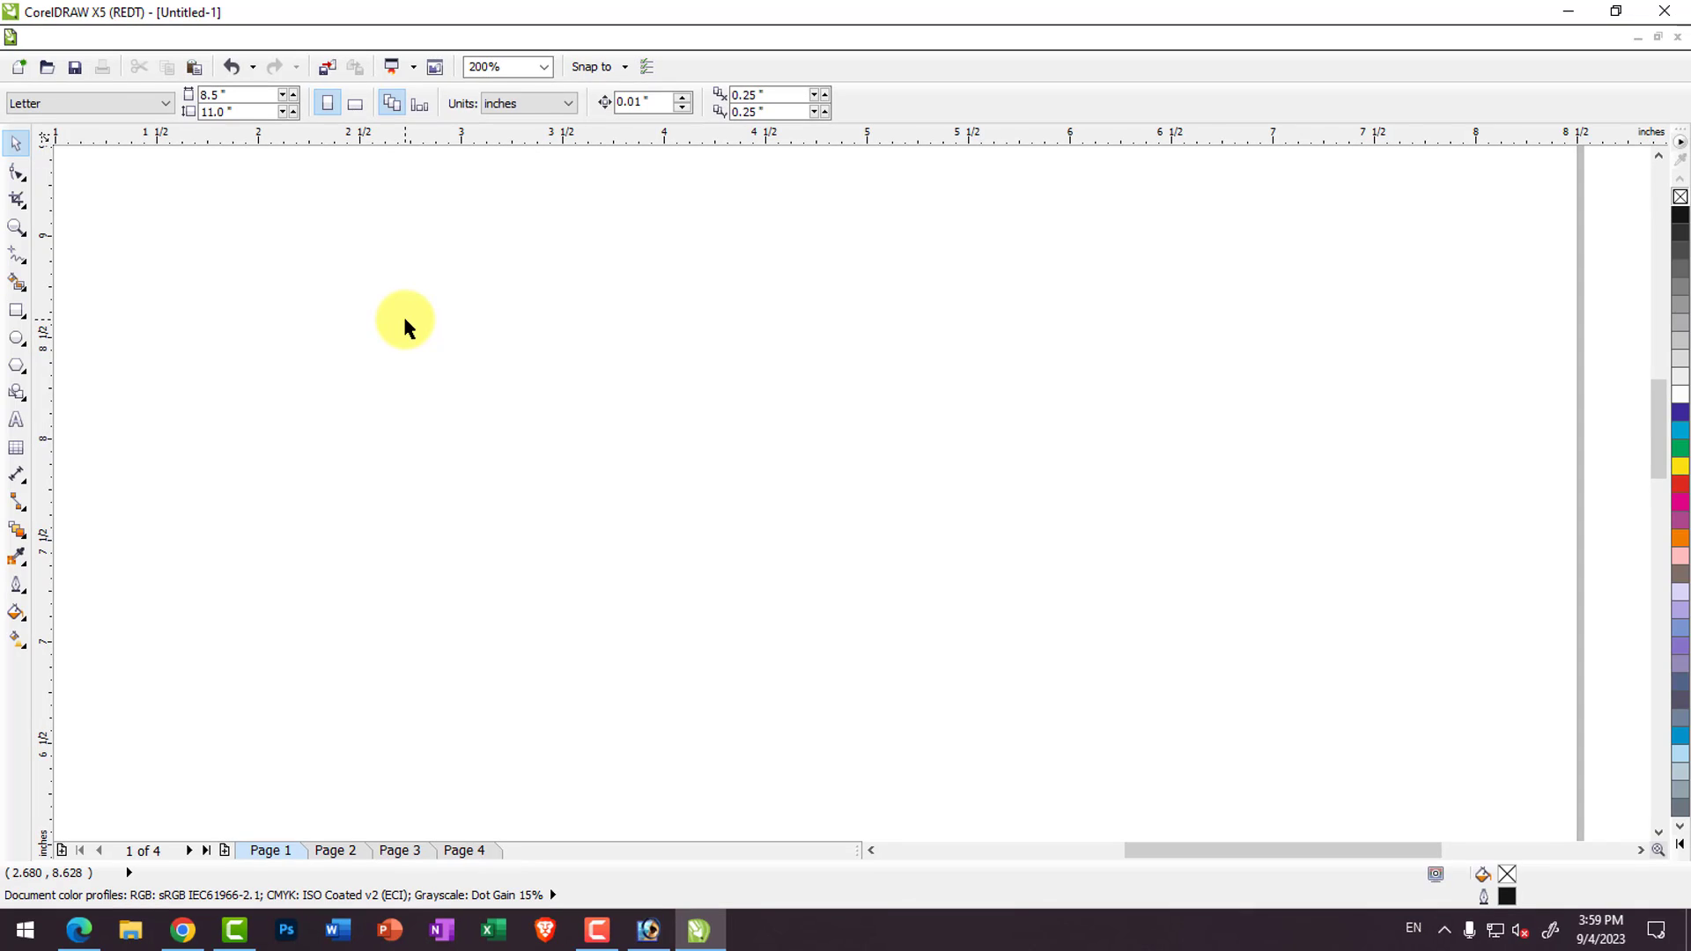
scroll(403, 326, down, 3)
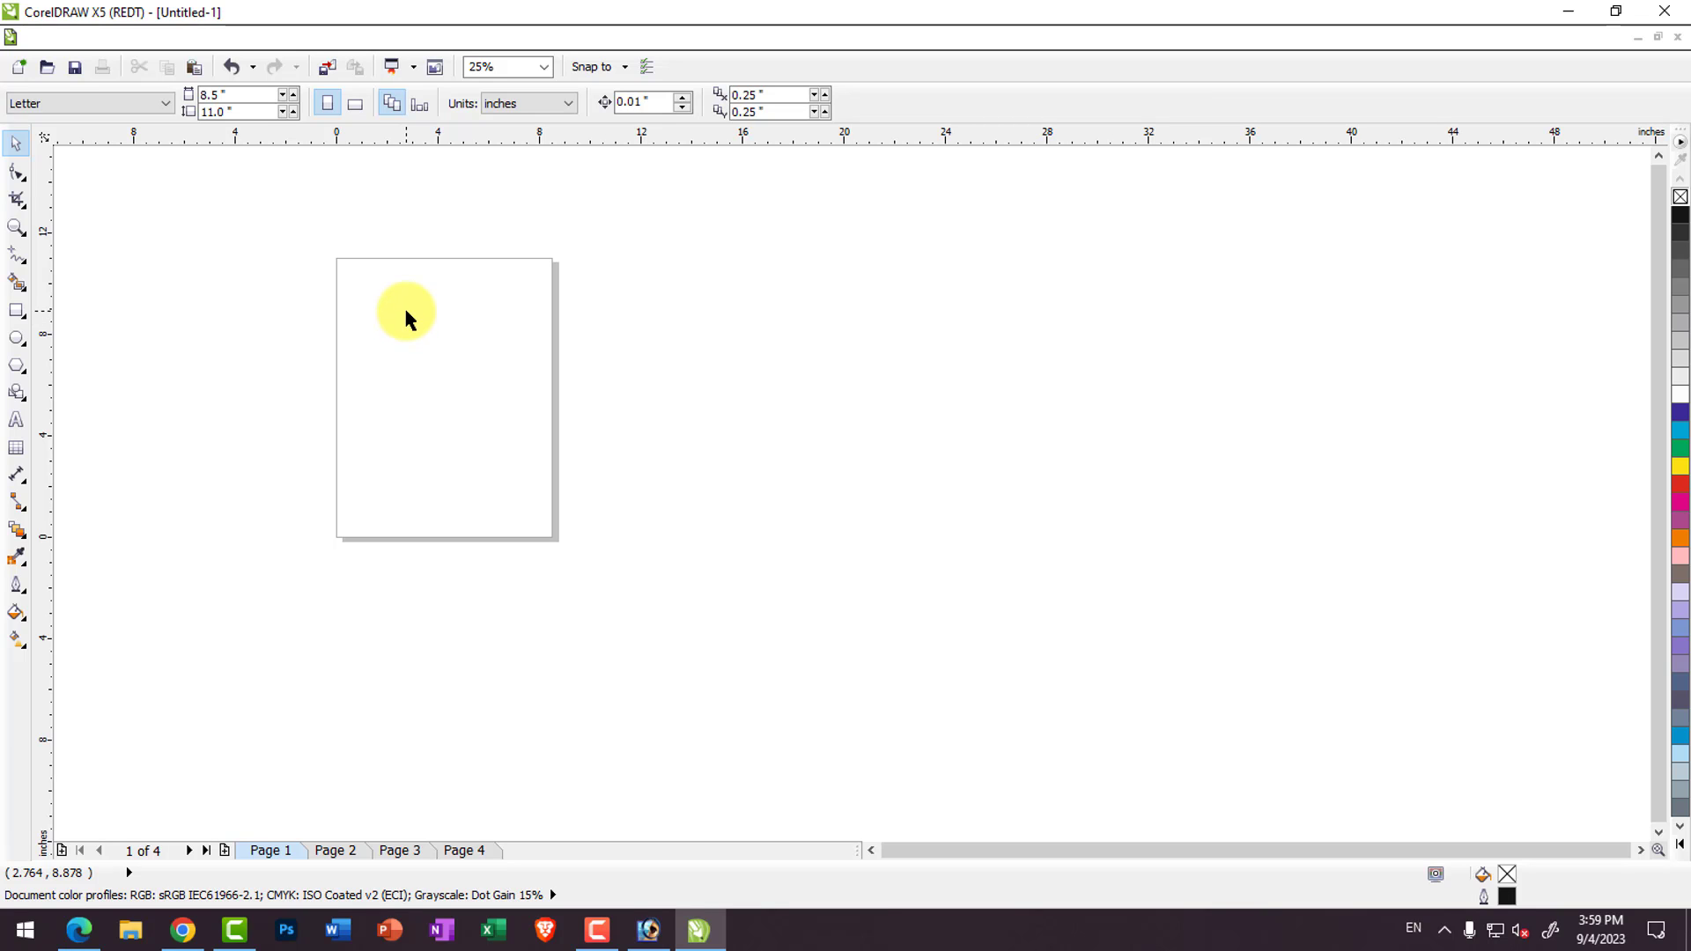
scroll(405, 323, up, 2)
scroll(405, 319, down, 1)
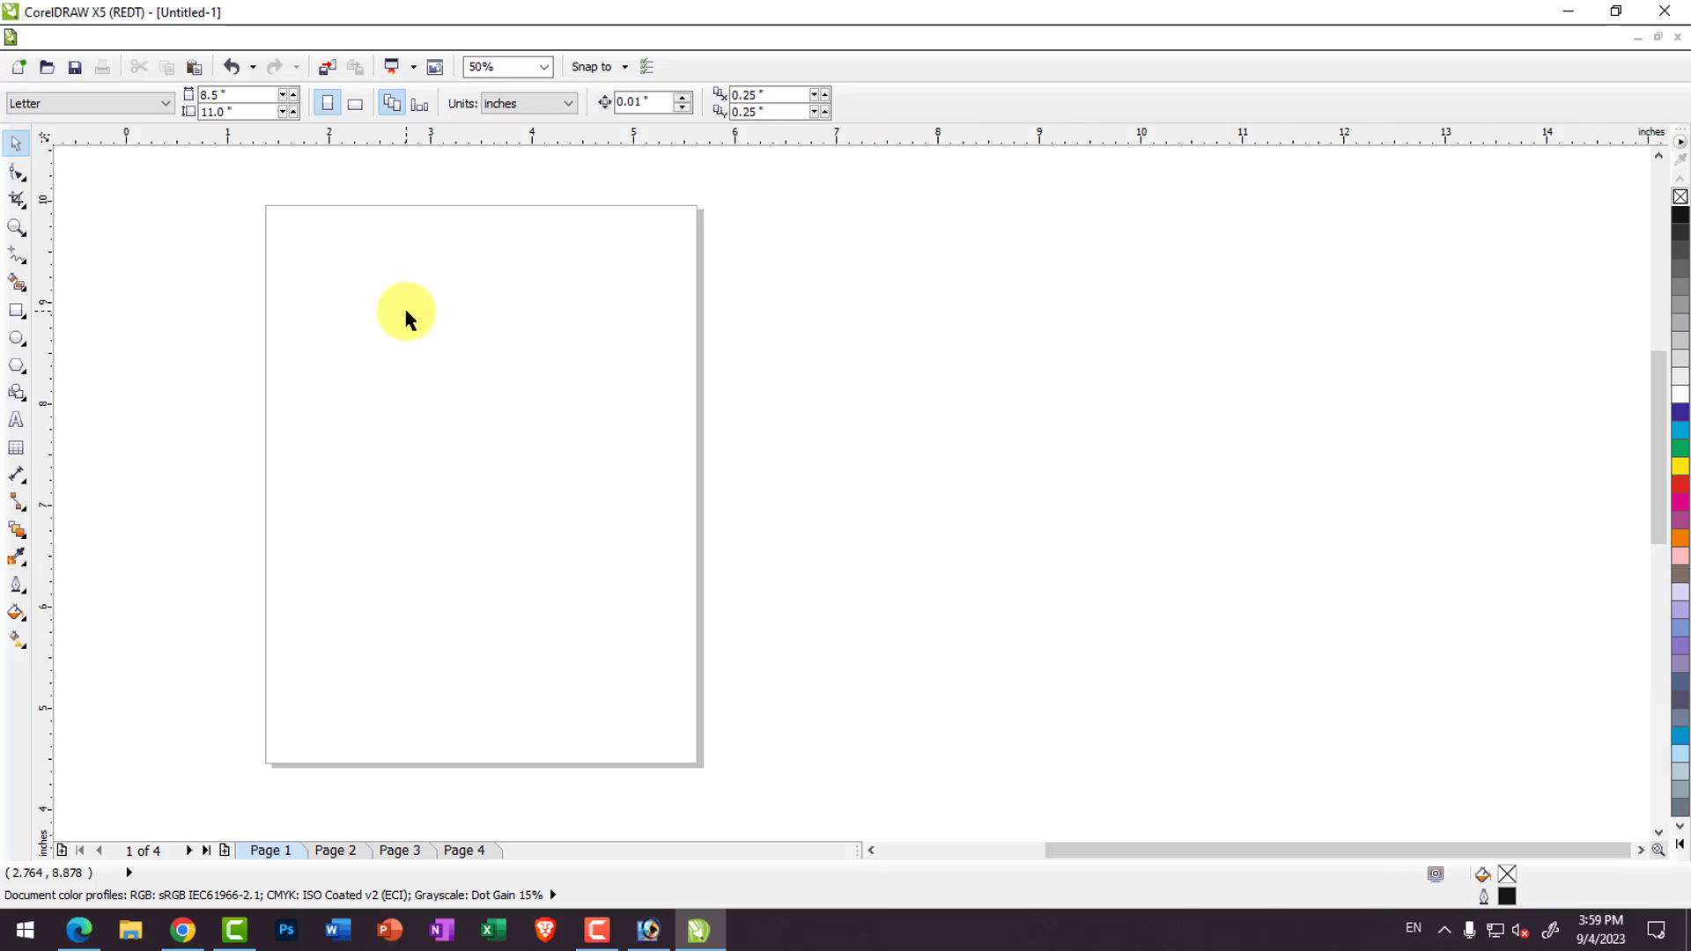
scroll(405, 315, up, 1)
scroll(405, 315, down, 1)
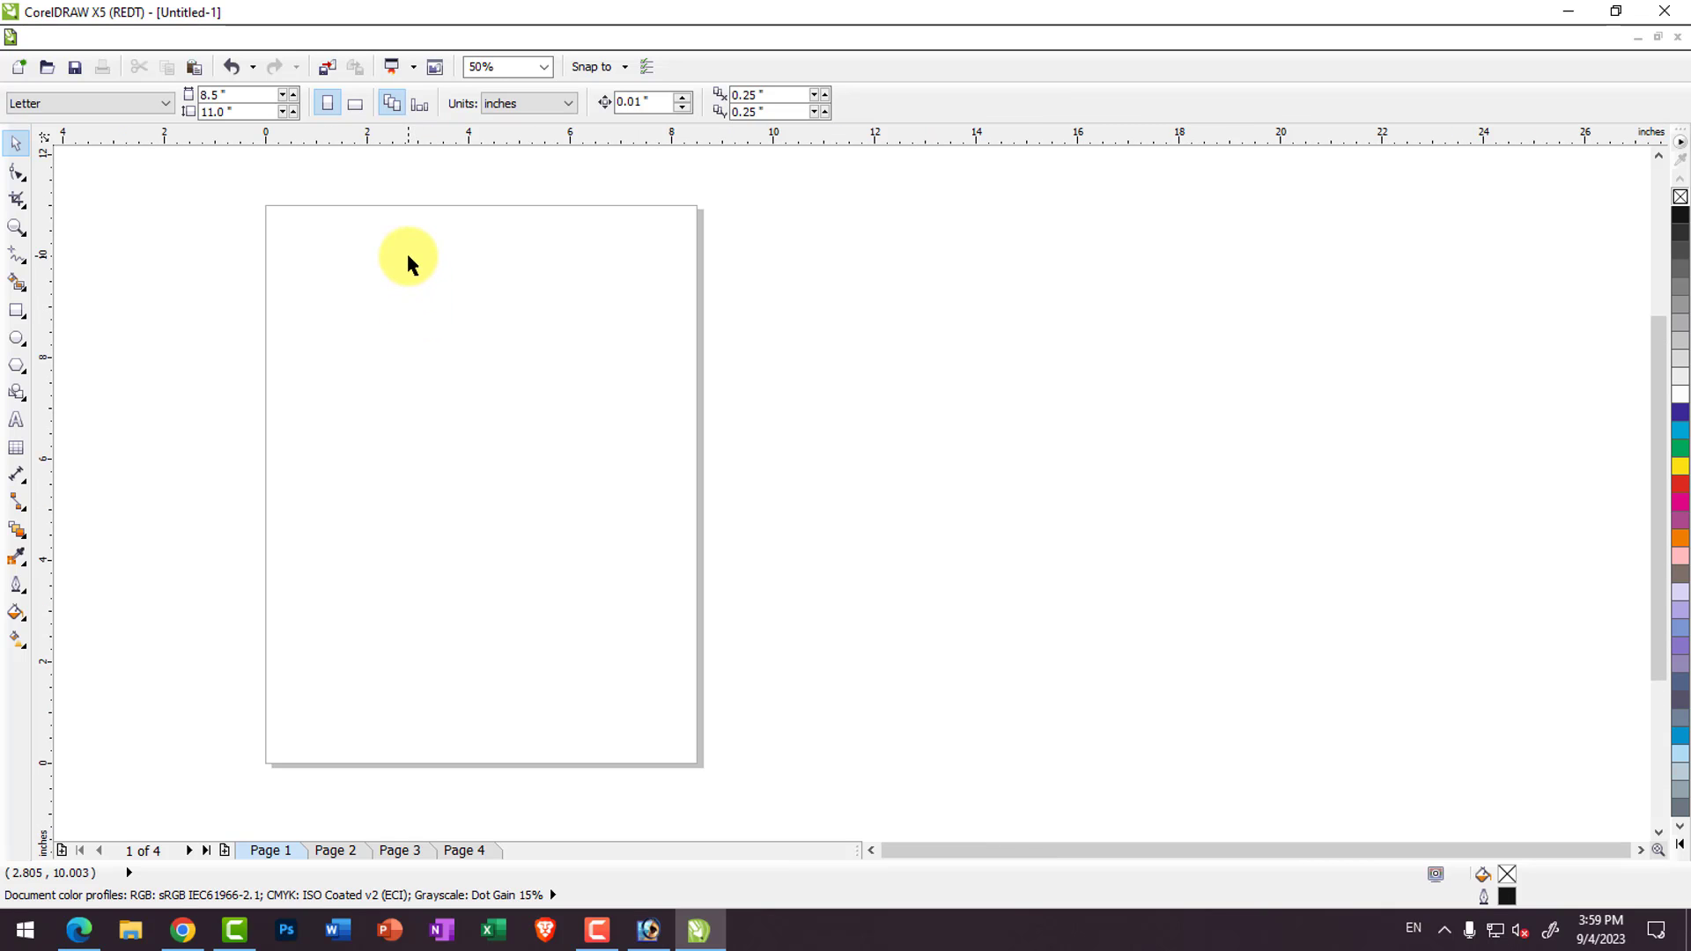
scroll(442, 216, up, 1)
scroll(442, 215, down, 1)
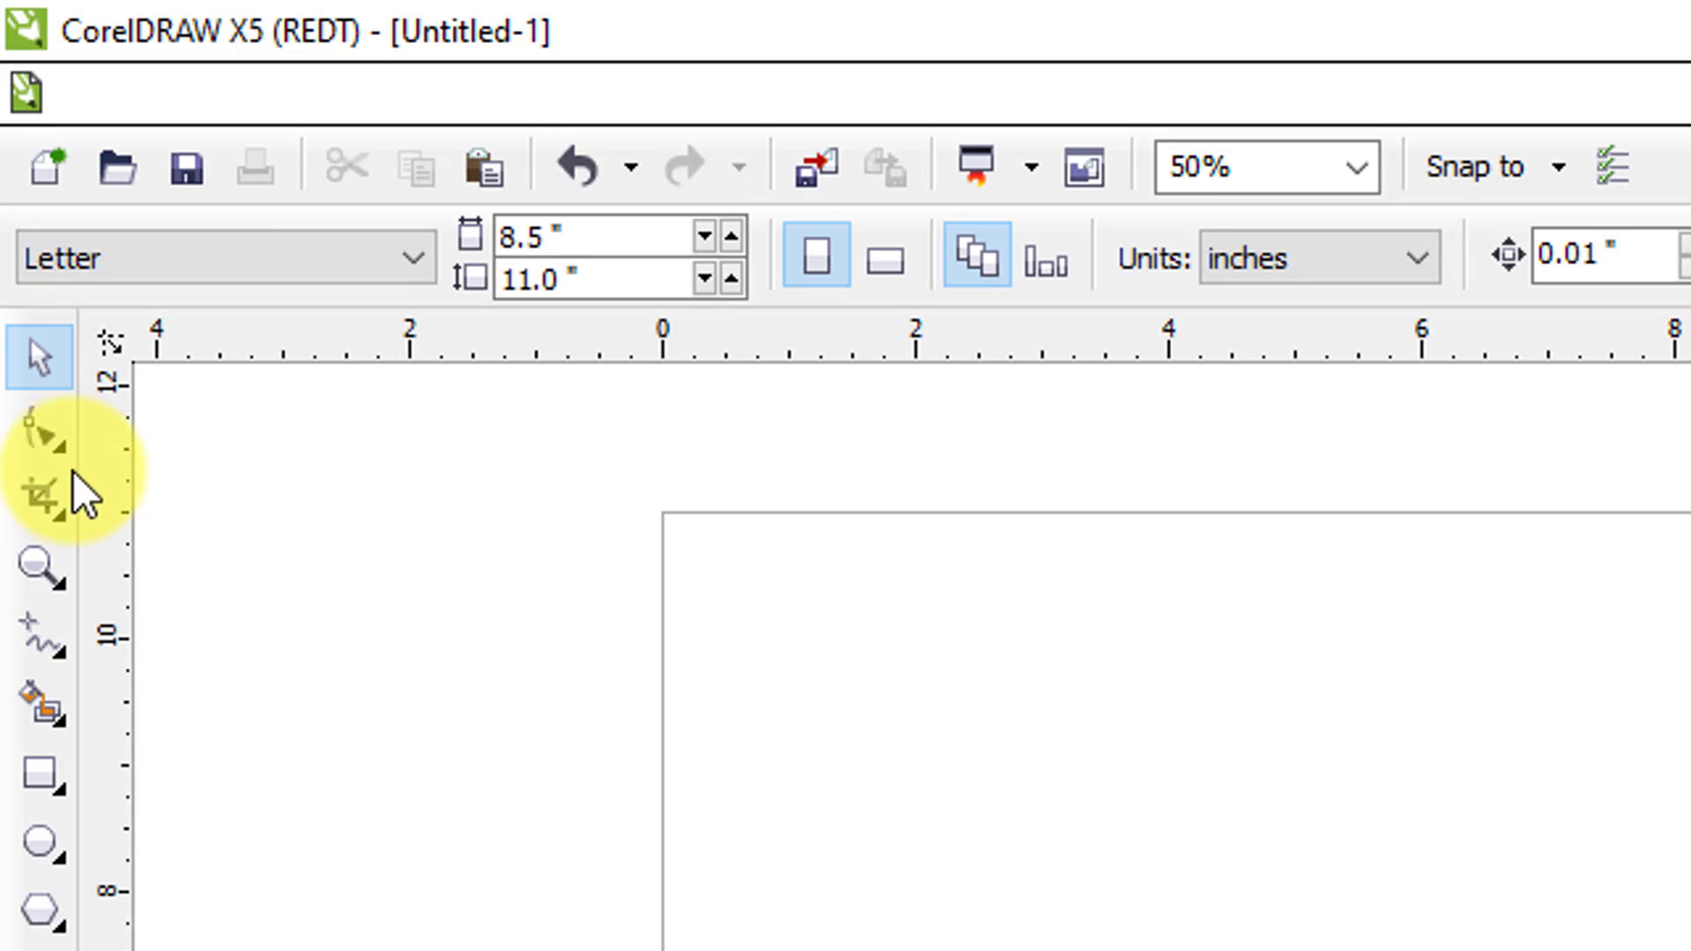
Use the Zoom tool to magnify Page 1 to 200%, zoom out to 25%, and zoom in again to 50%
click(40, 572)
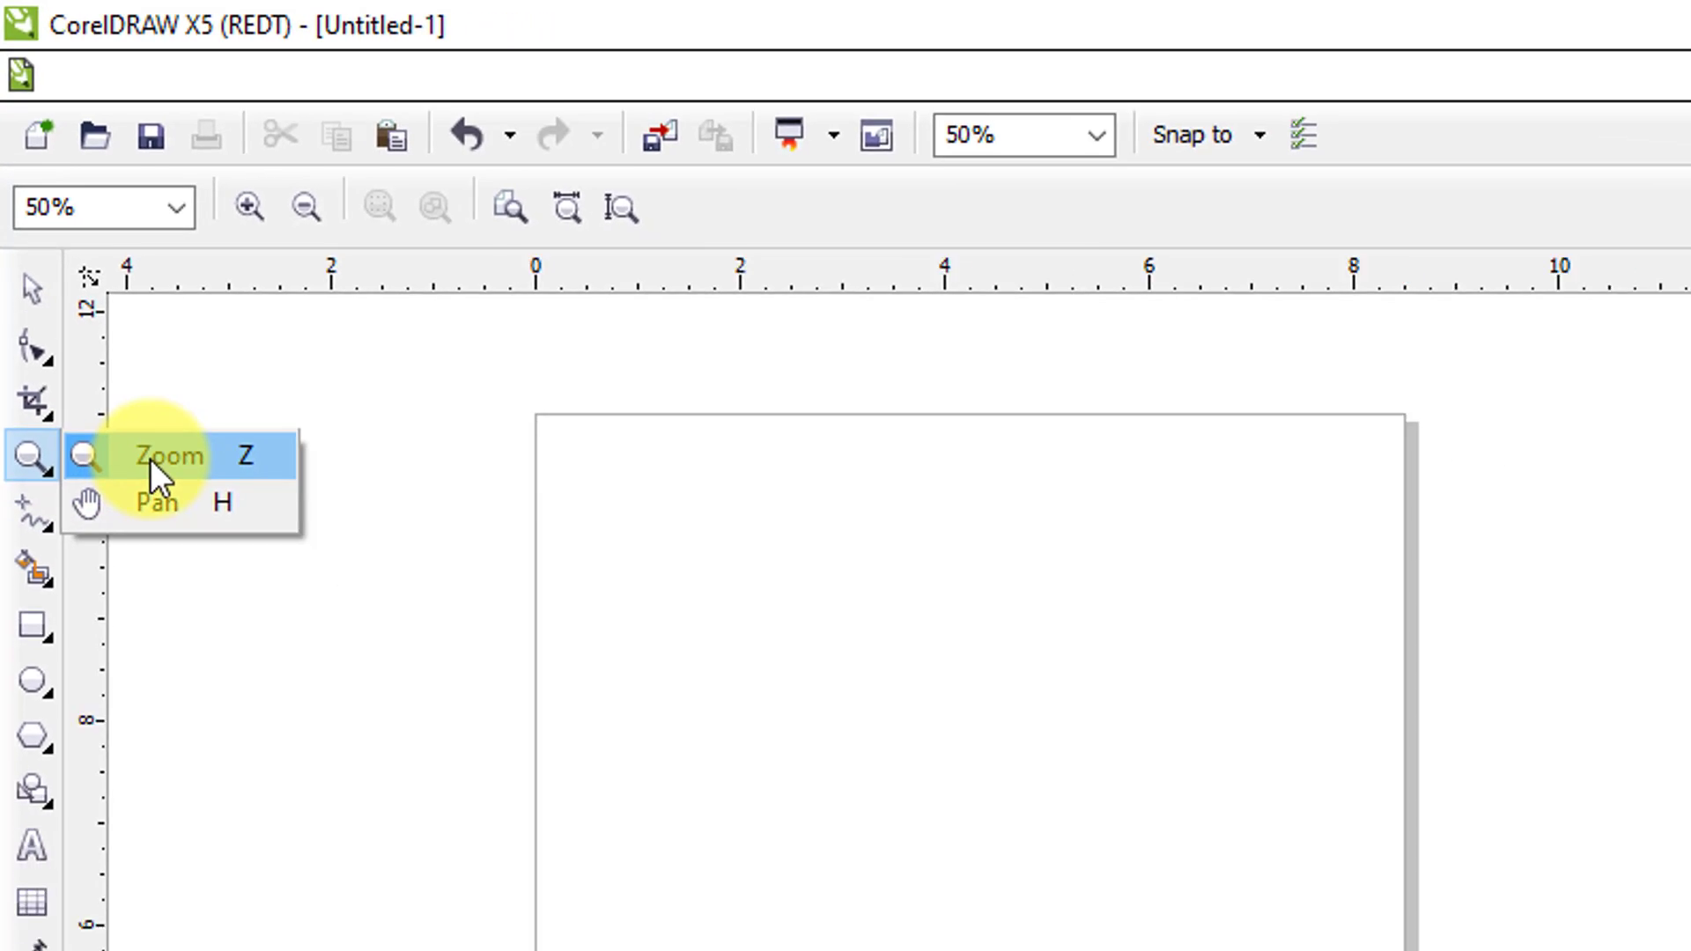
click(150, 458)
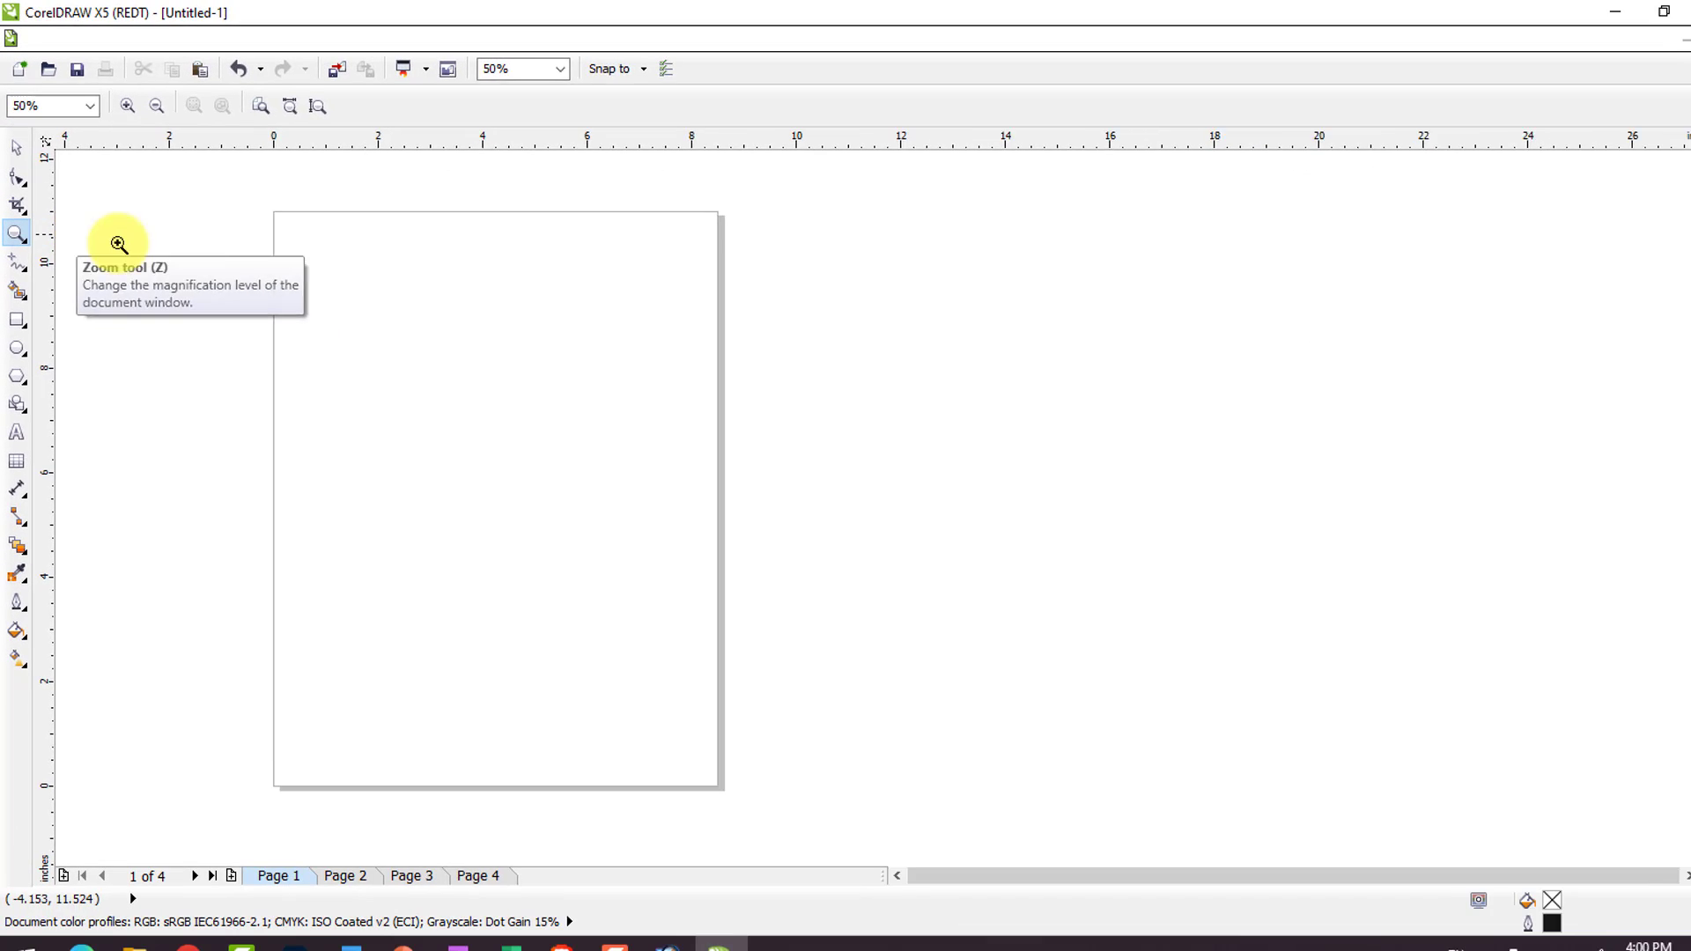
click(921, 697)
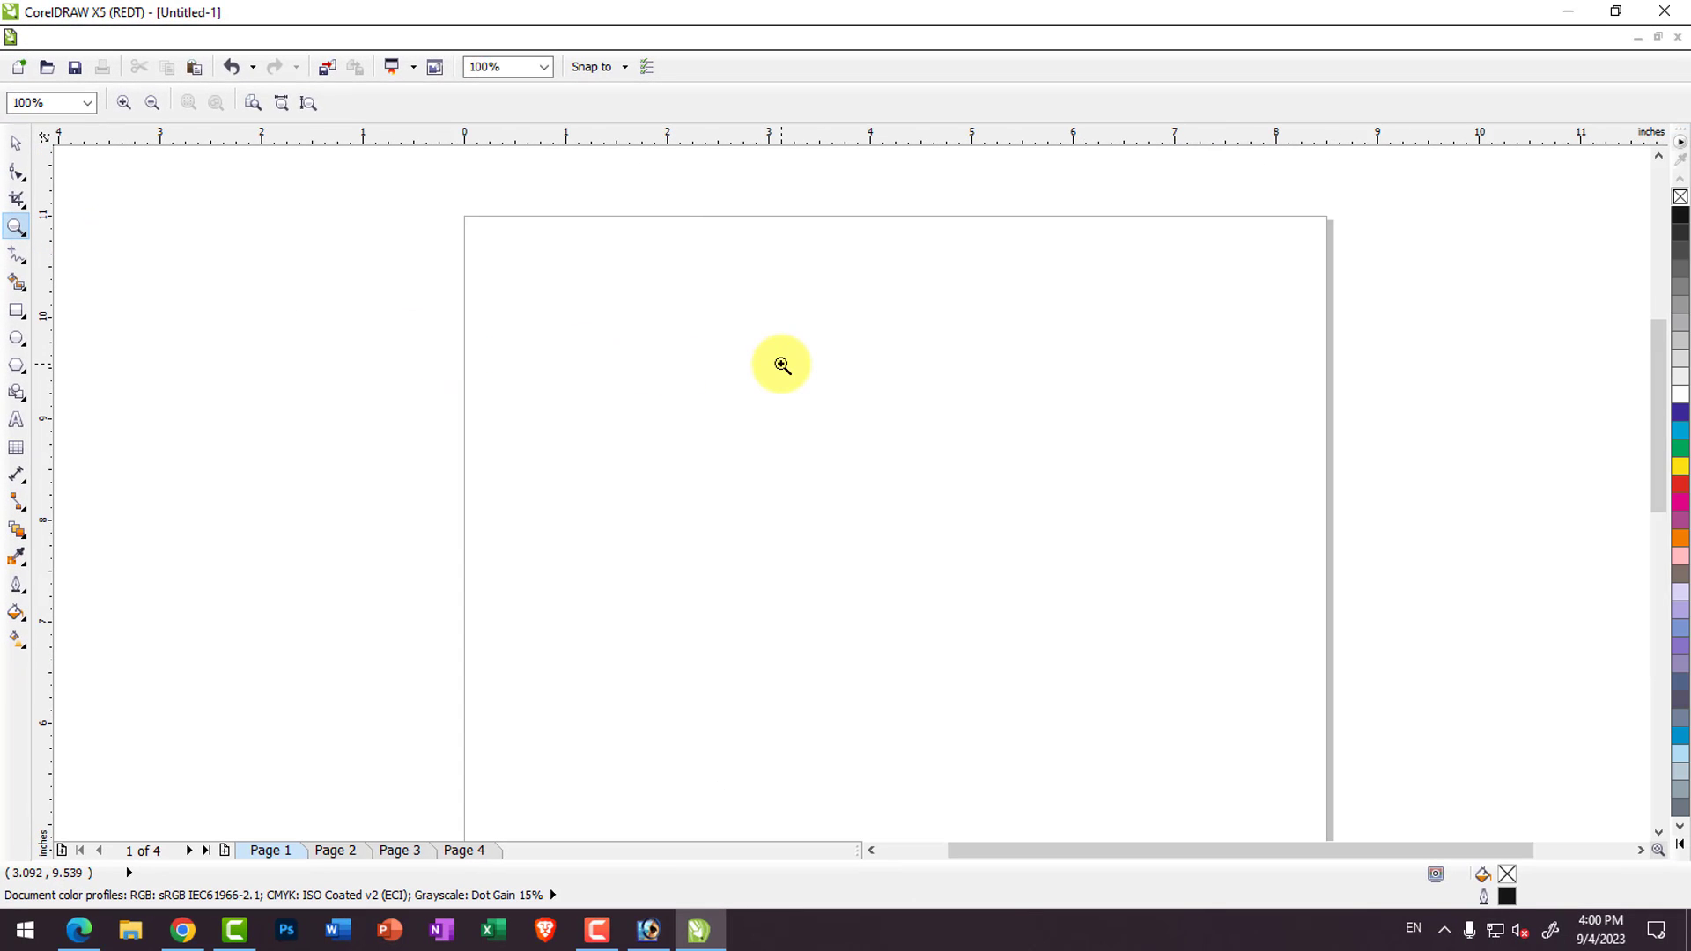
click(782, 365)
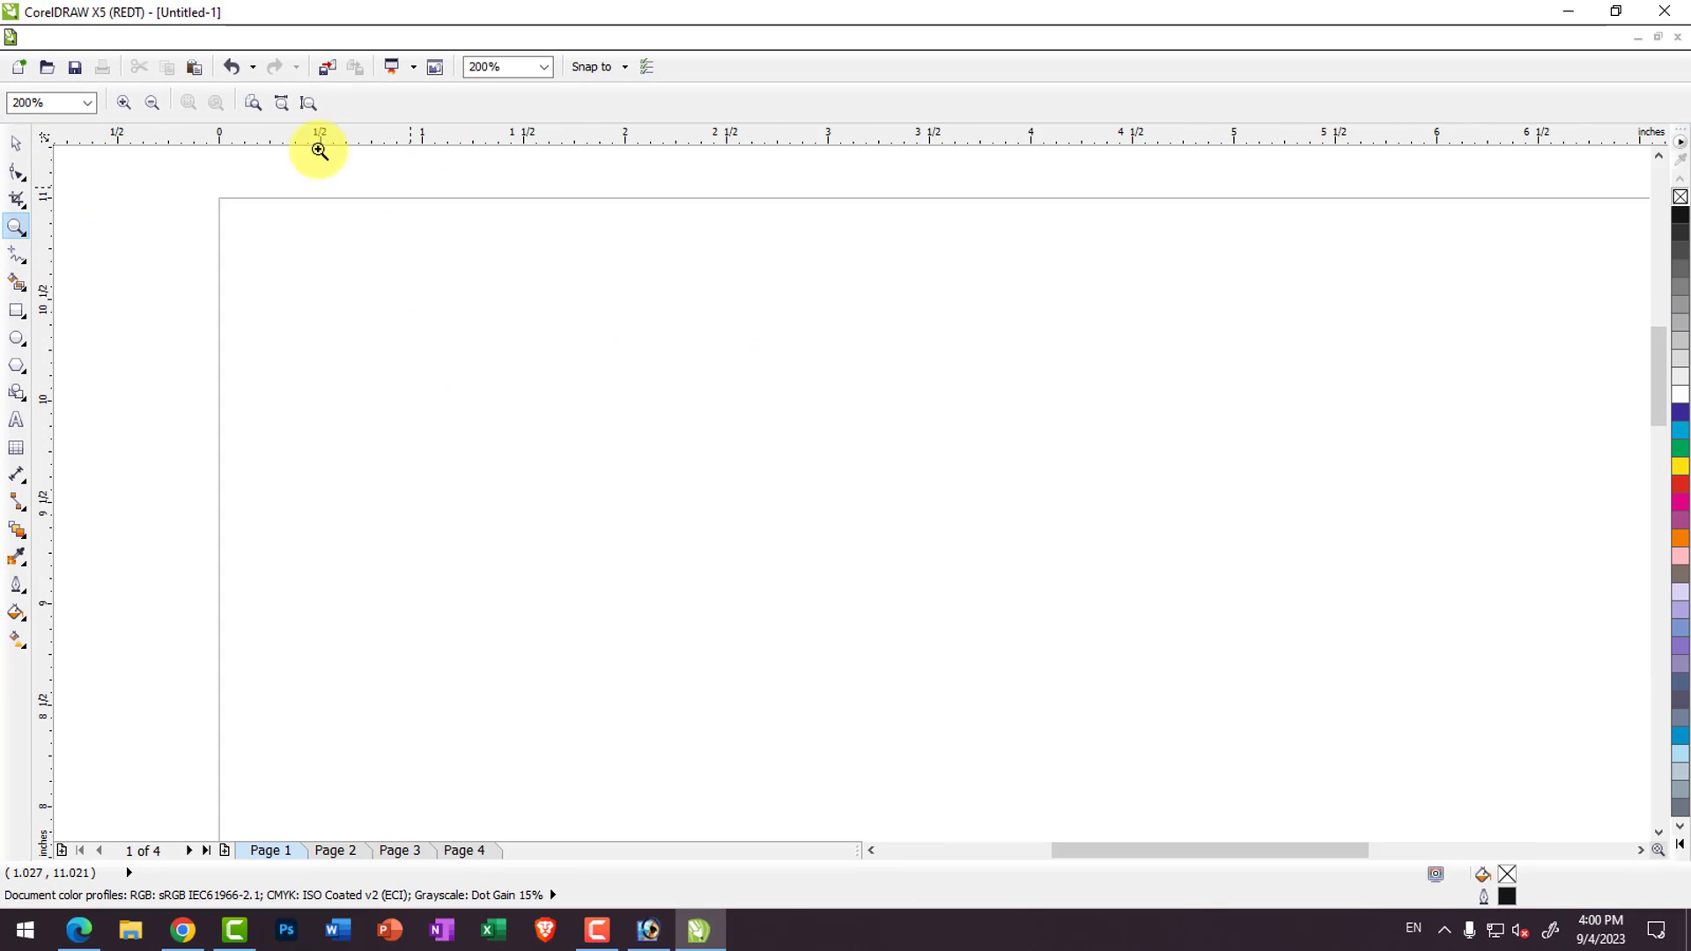
click(151, 102)
click(598, 278)
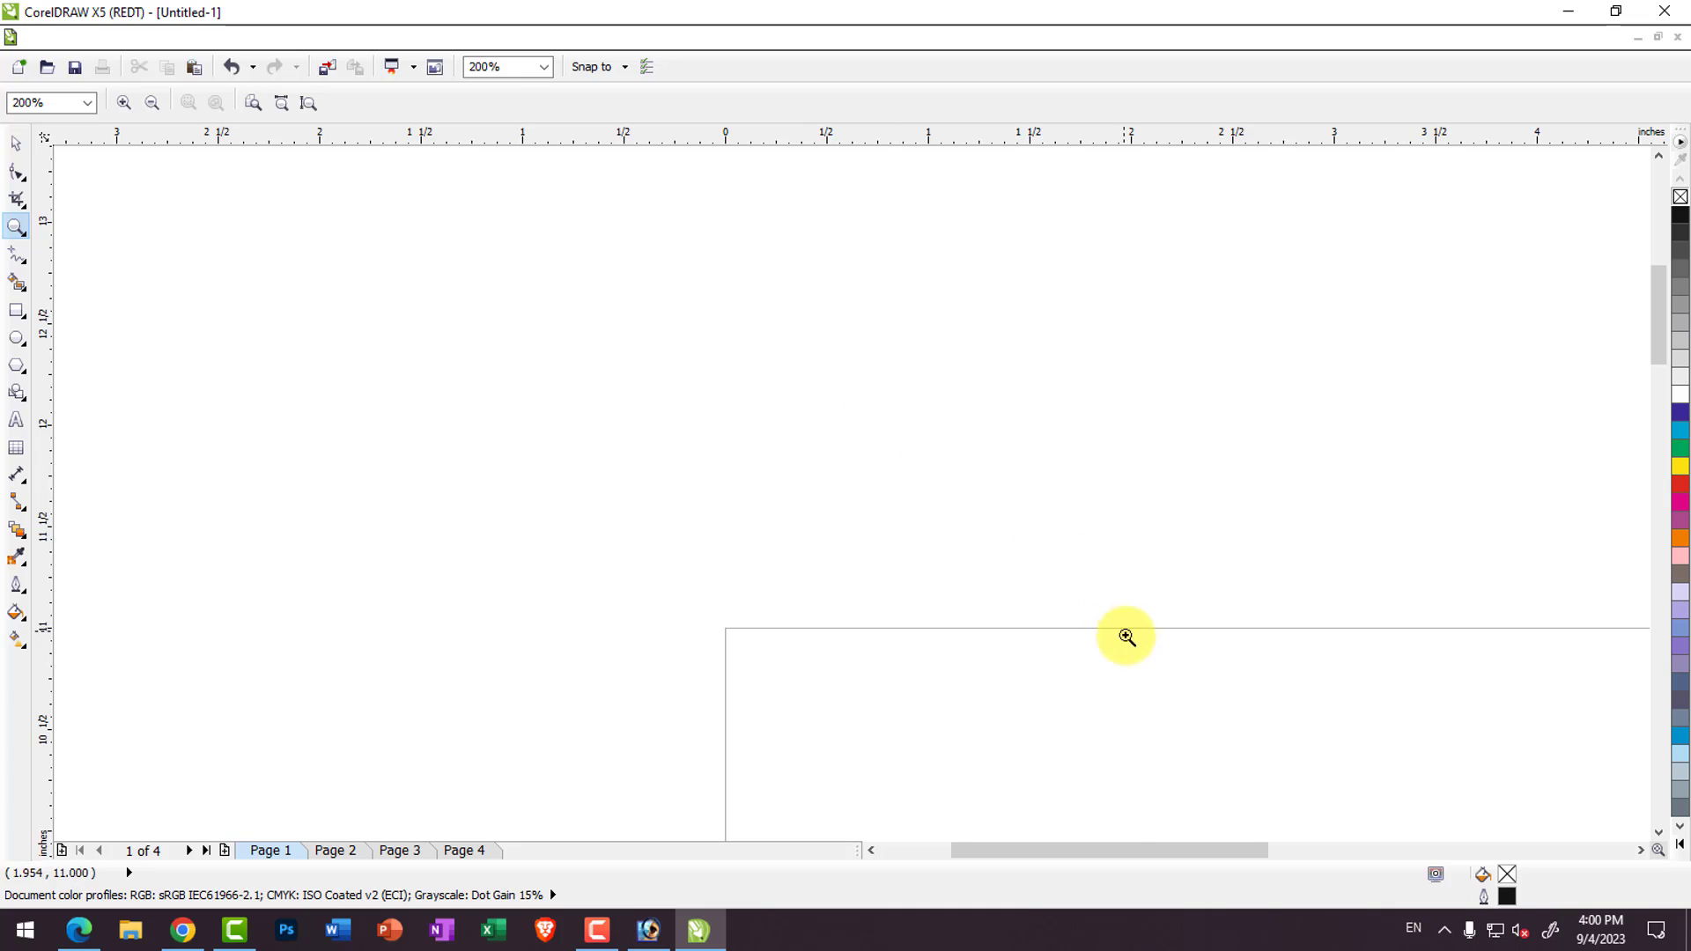
drag(1116, 632, 1095, 642)
click(153, 102)
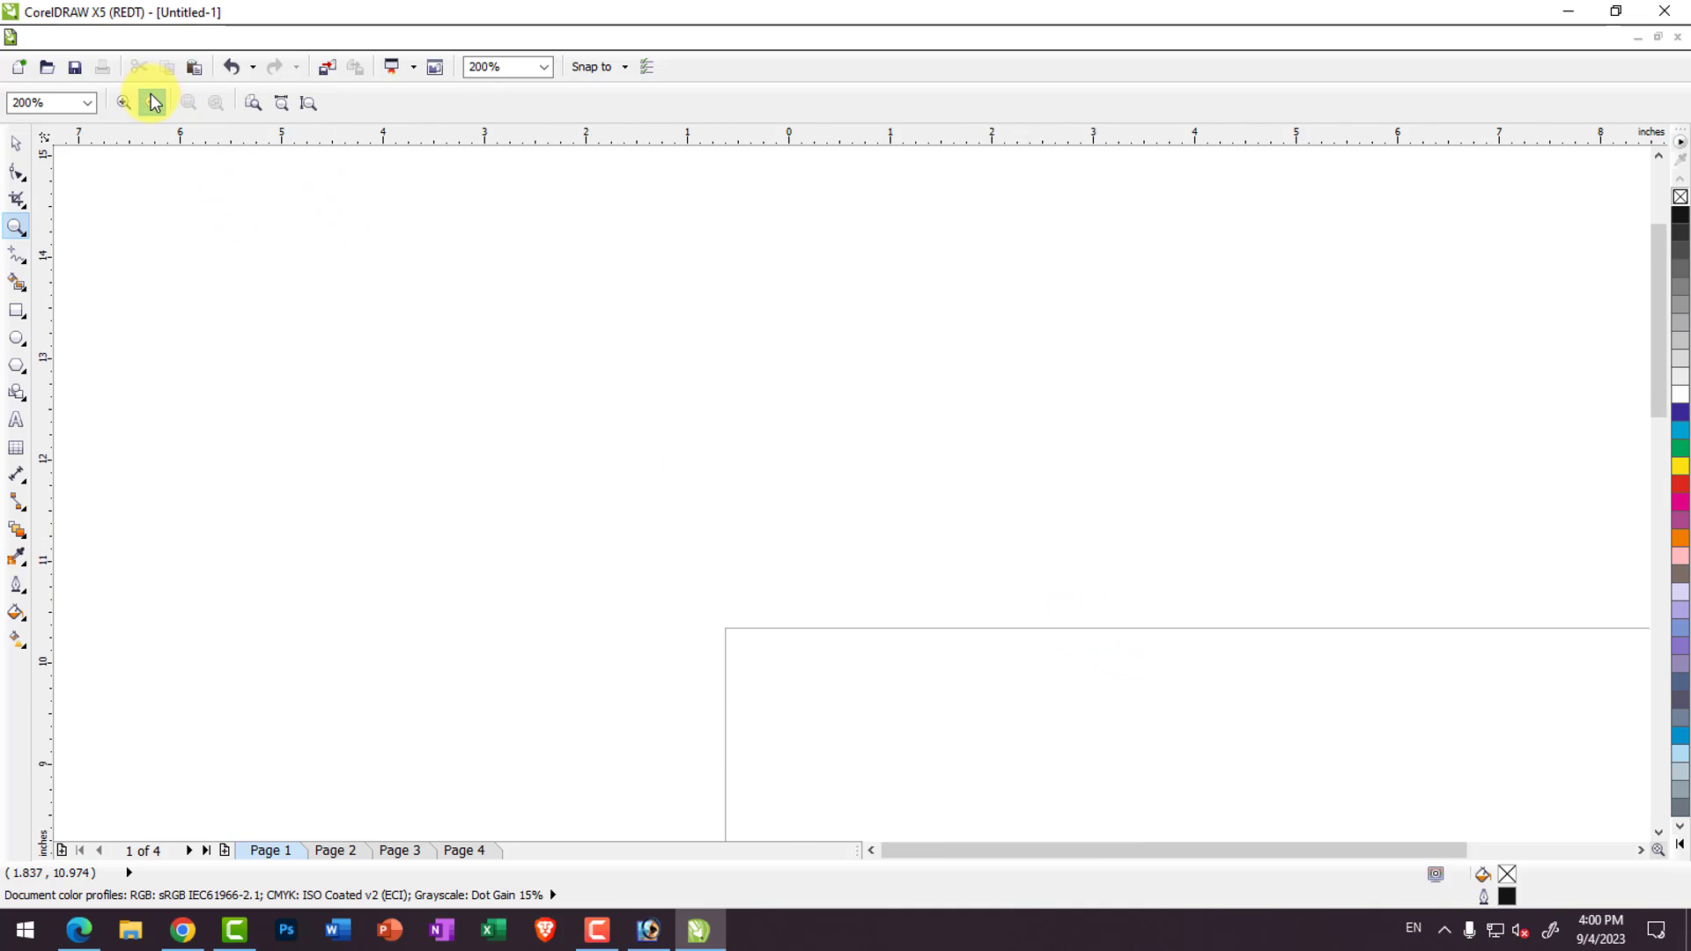
click(154, 102)
click(154, 103)
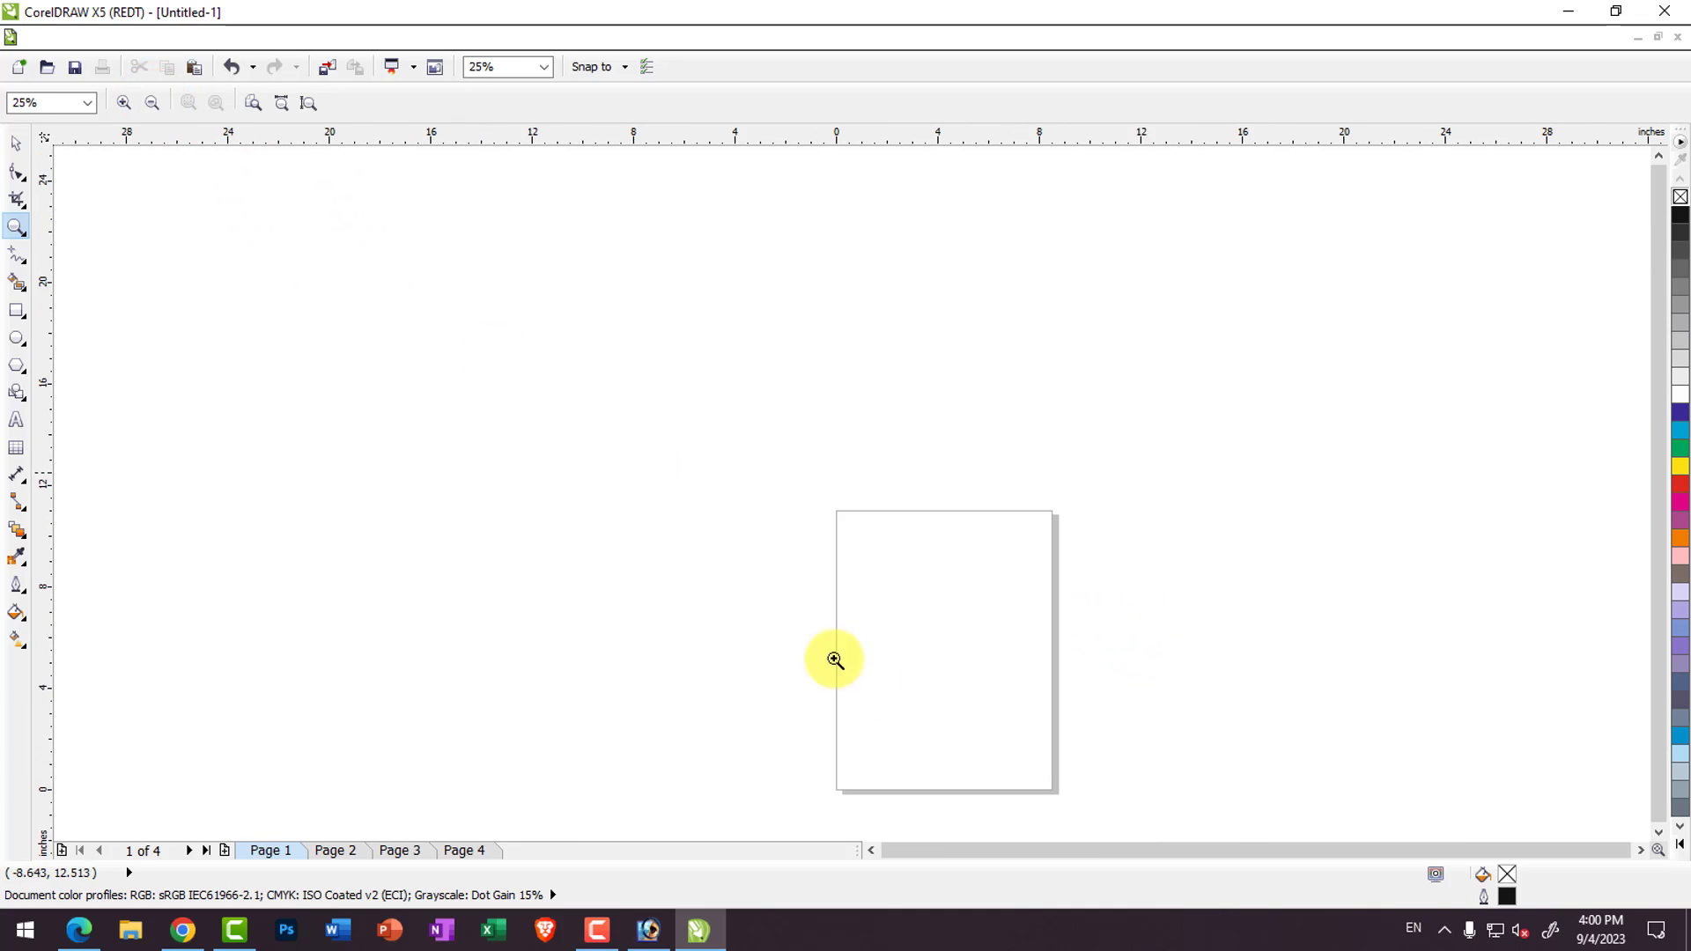
click(1059, 672)
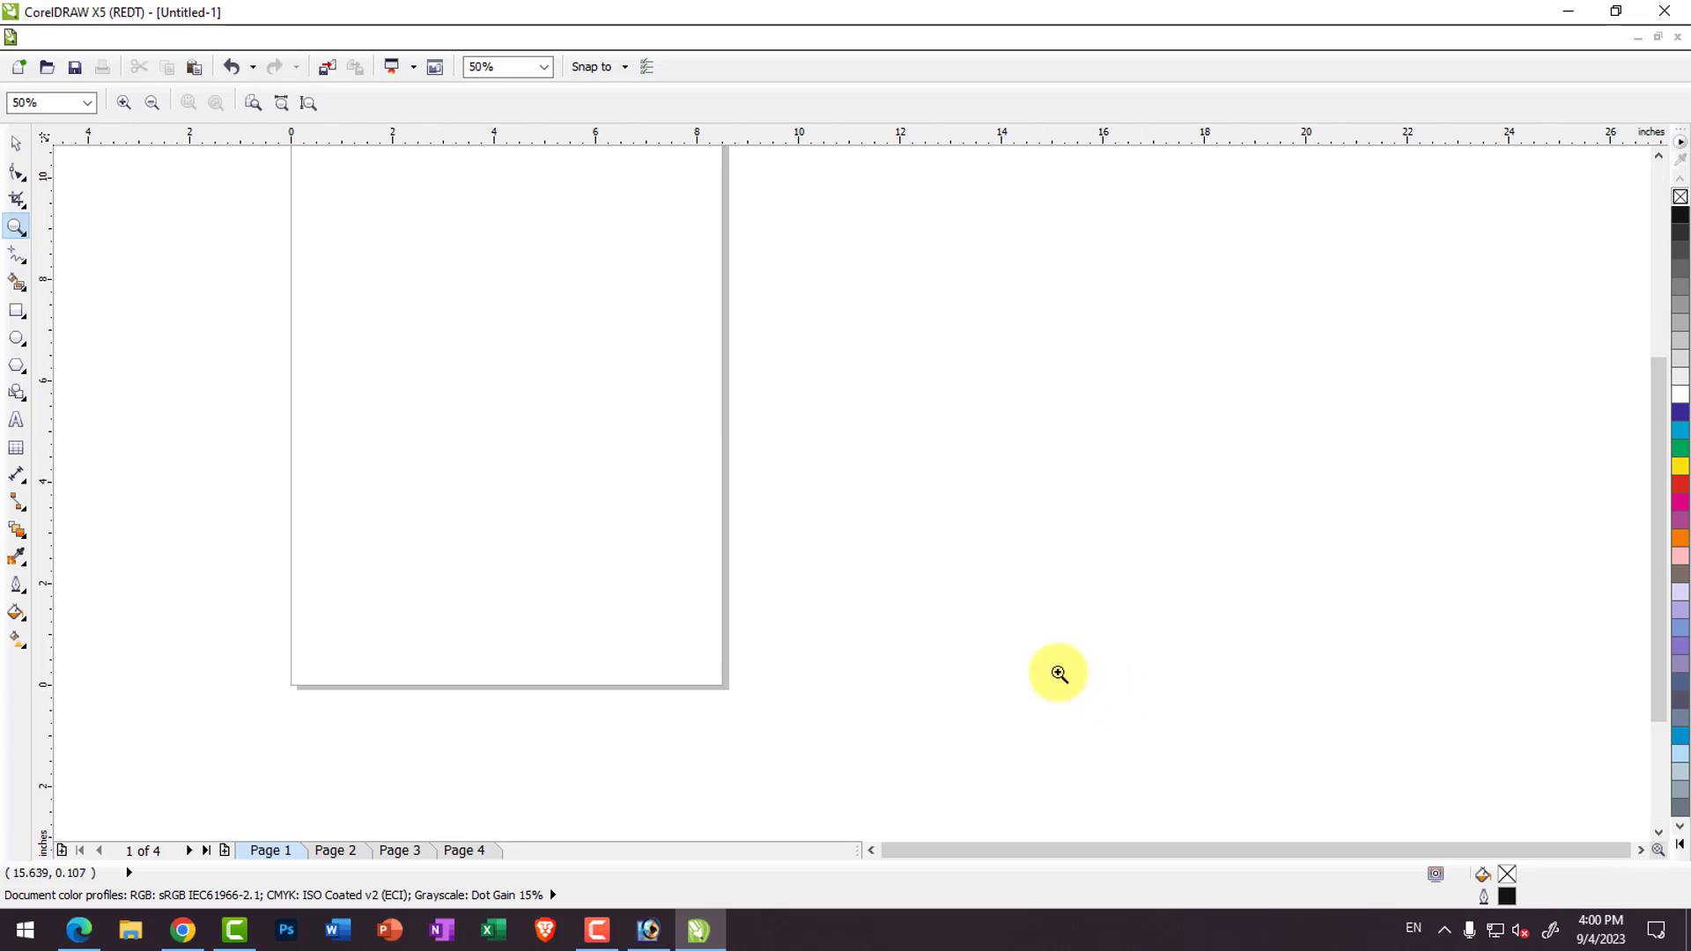
Activate the Freehand, Smart Fill and Zoom tools in turn to examine their properties, and return to the Pick tool
click(16, 261)
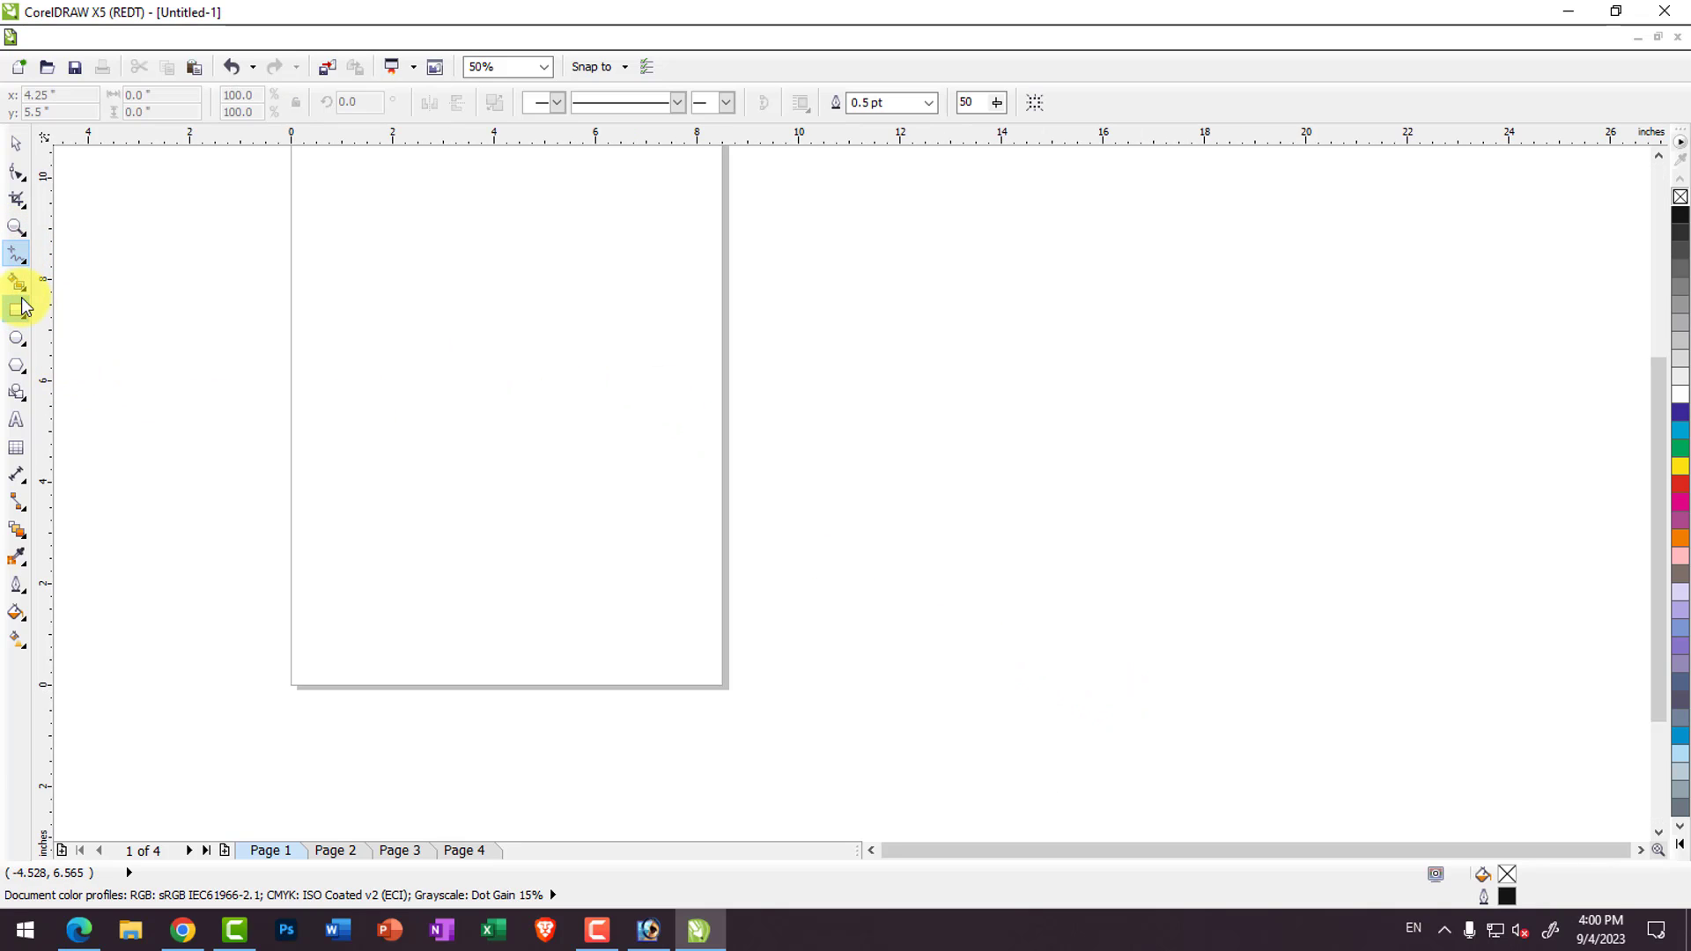
click(17, 280)
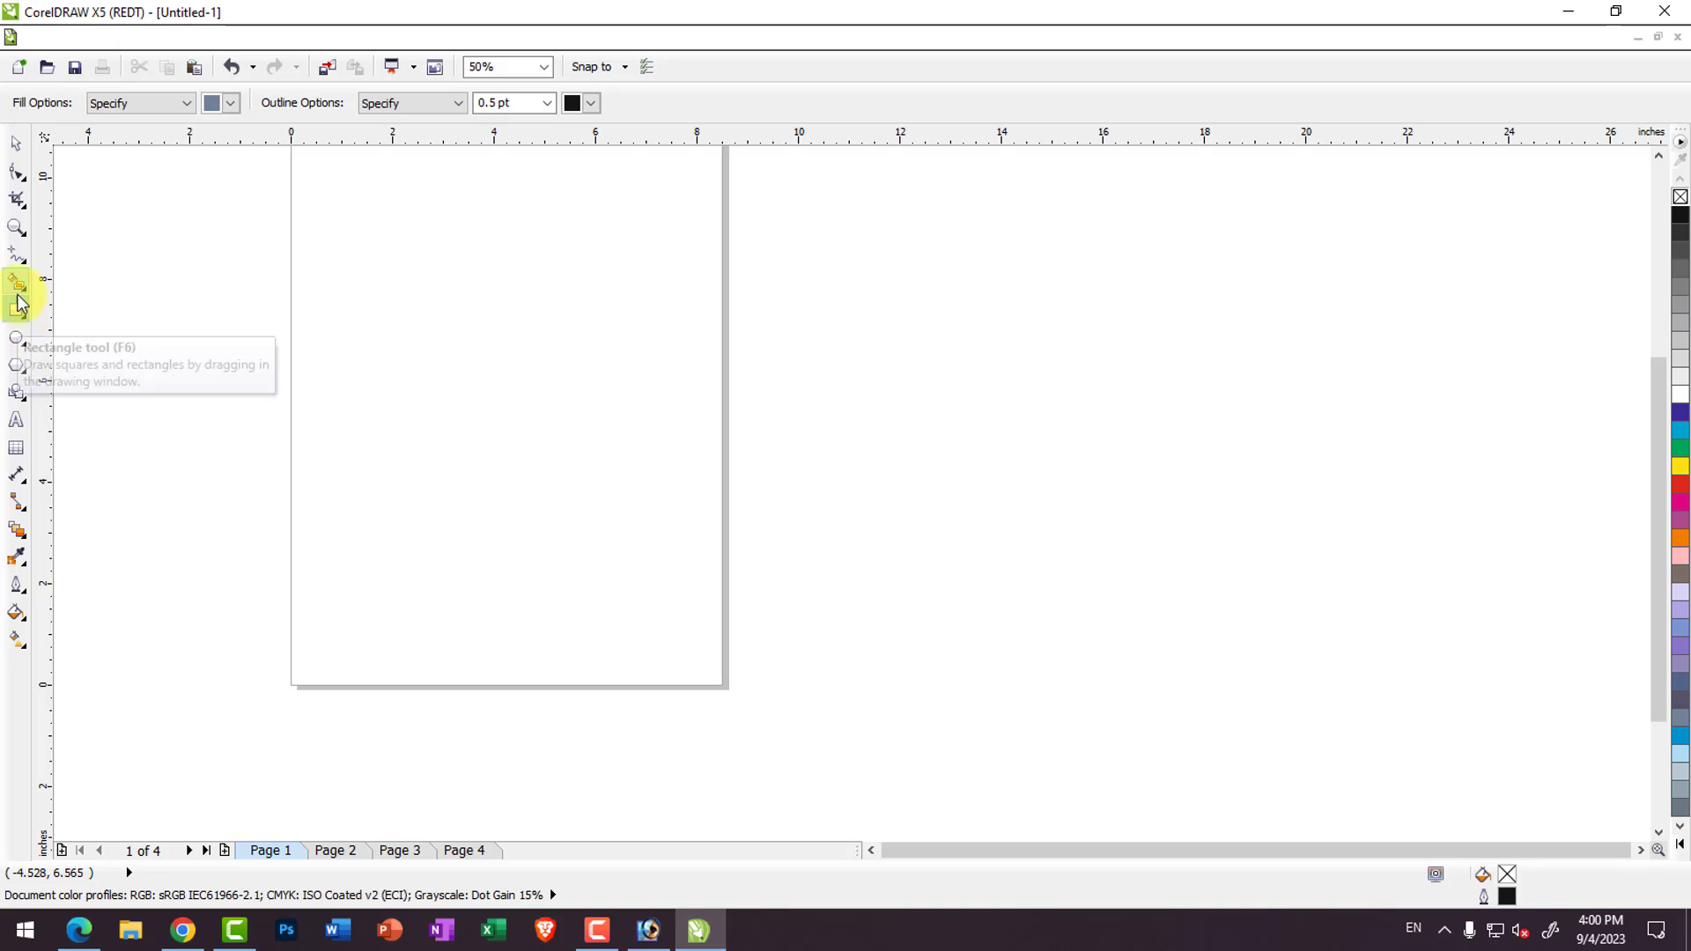
click(17, 227)
click(14, 151)
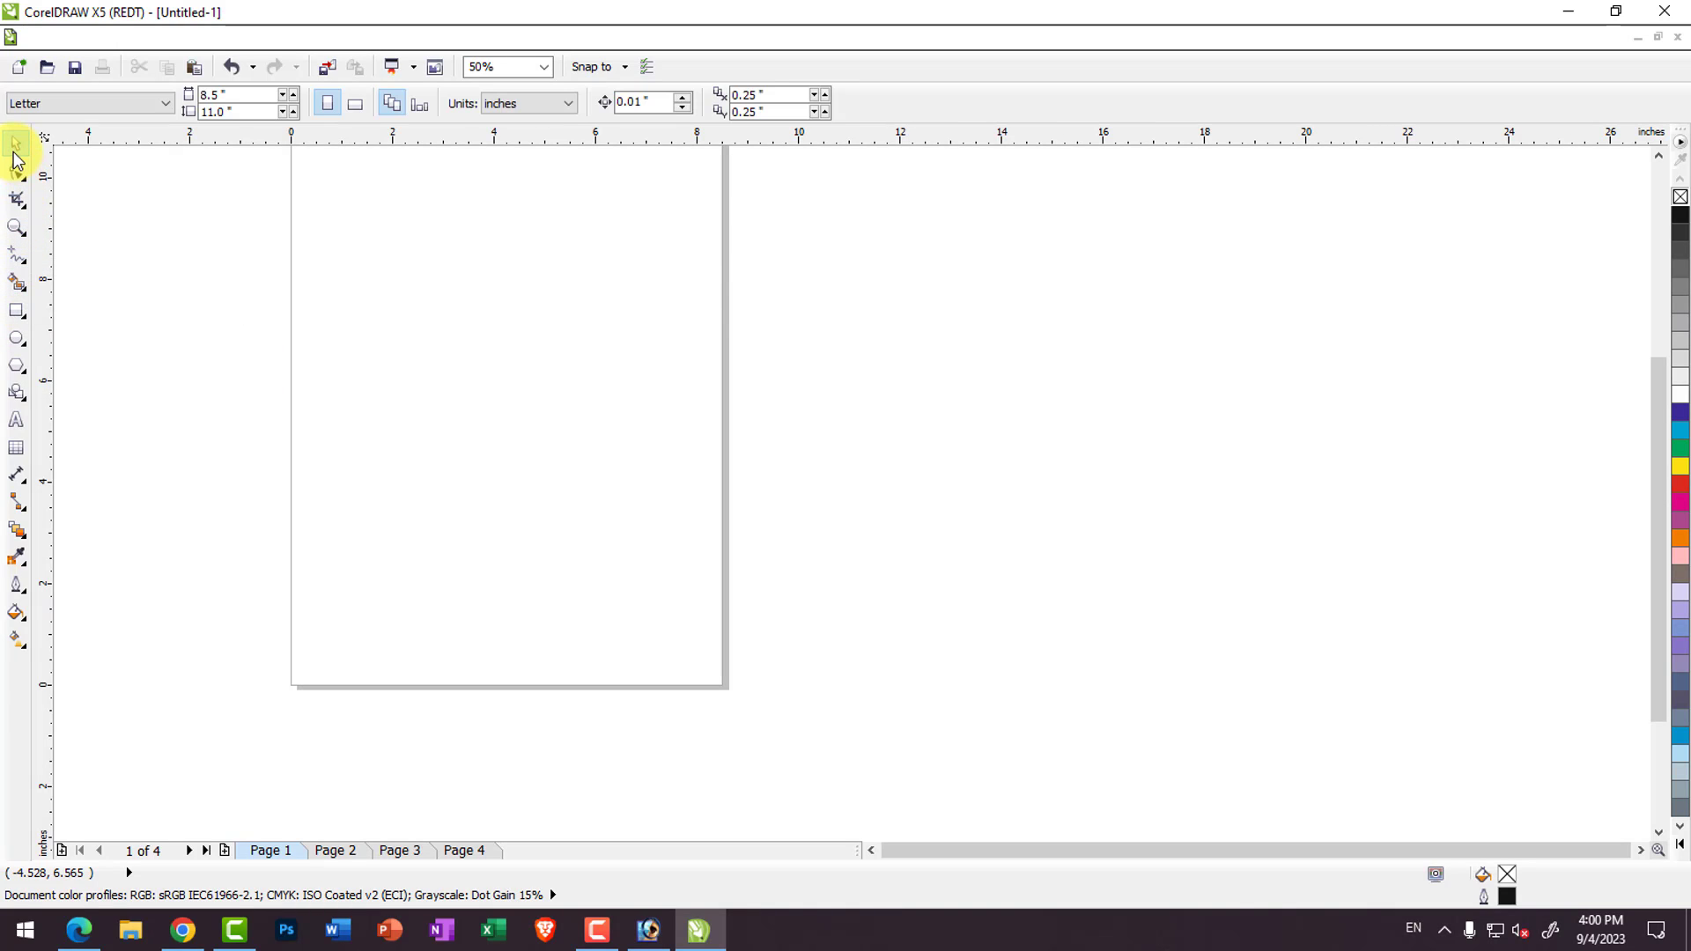
Draw a rectangle about 4.8 by 3.5 inches on the upper part of Page 1 with the Rectangle tool
click(16, 316)
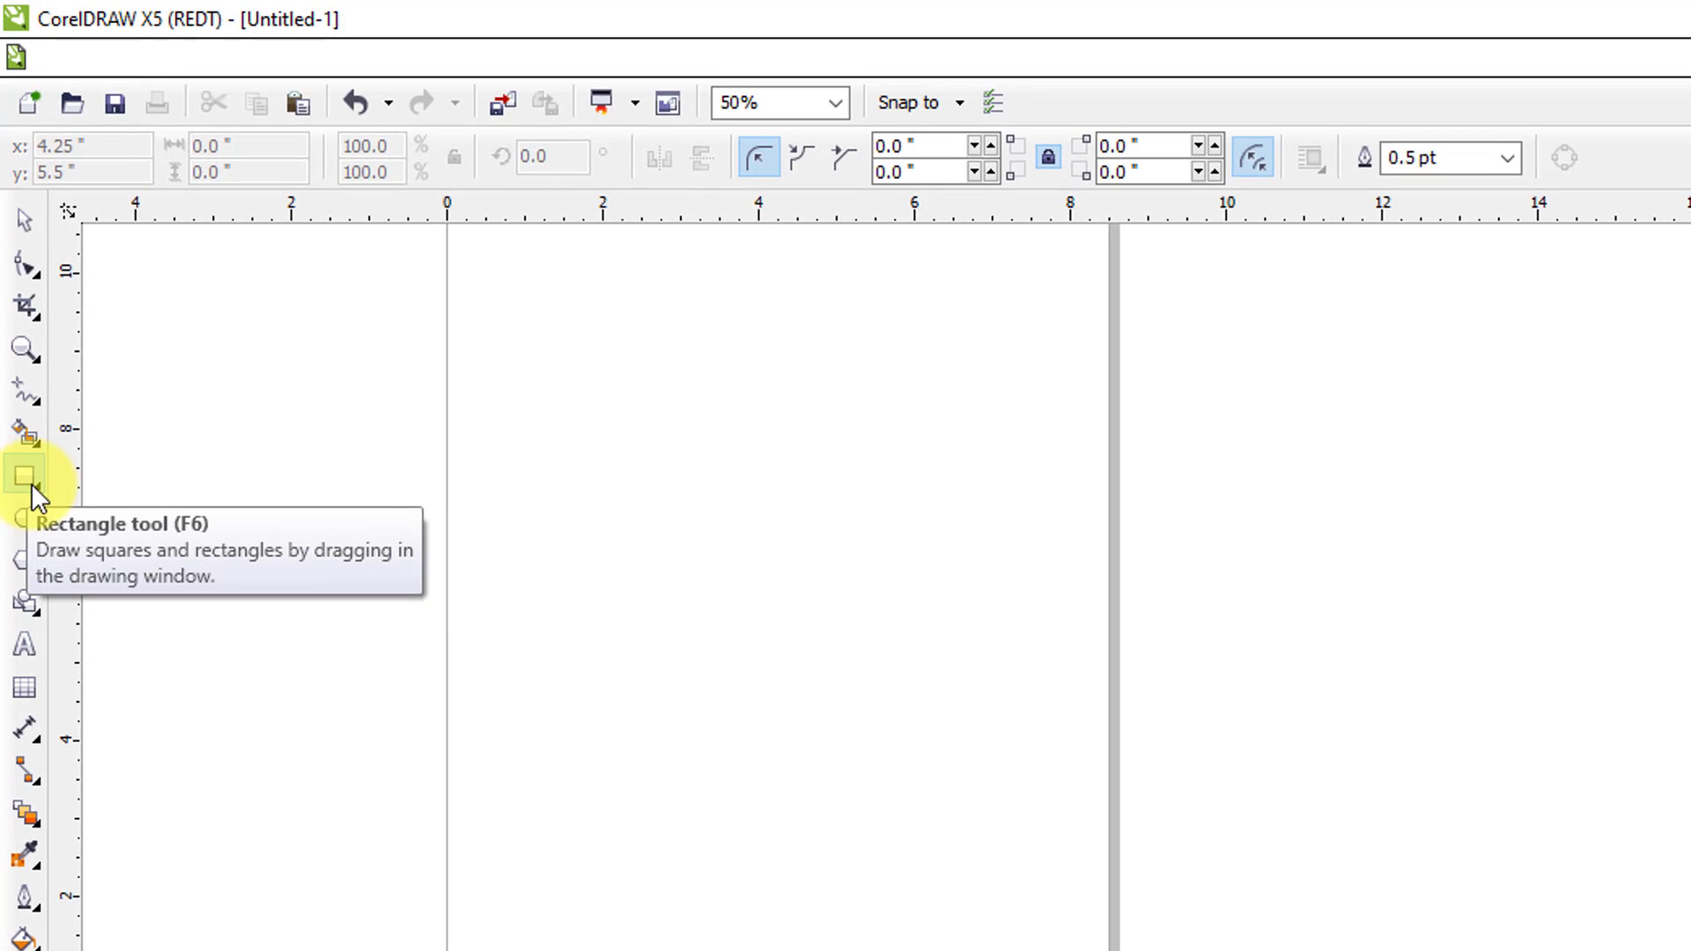
click(31, 484)
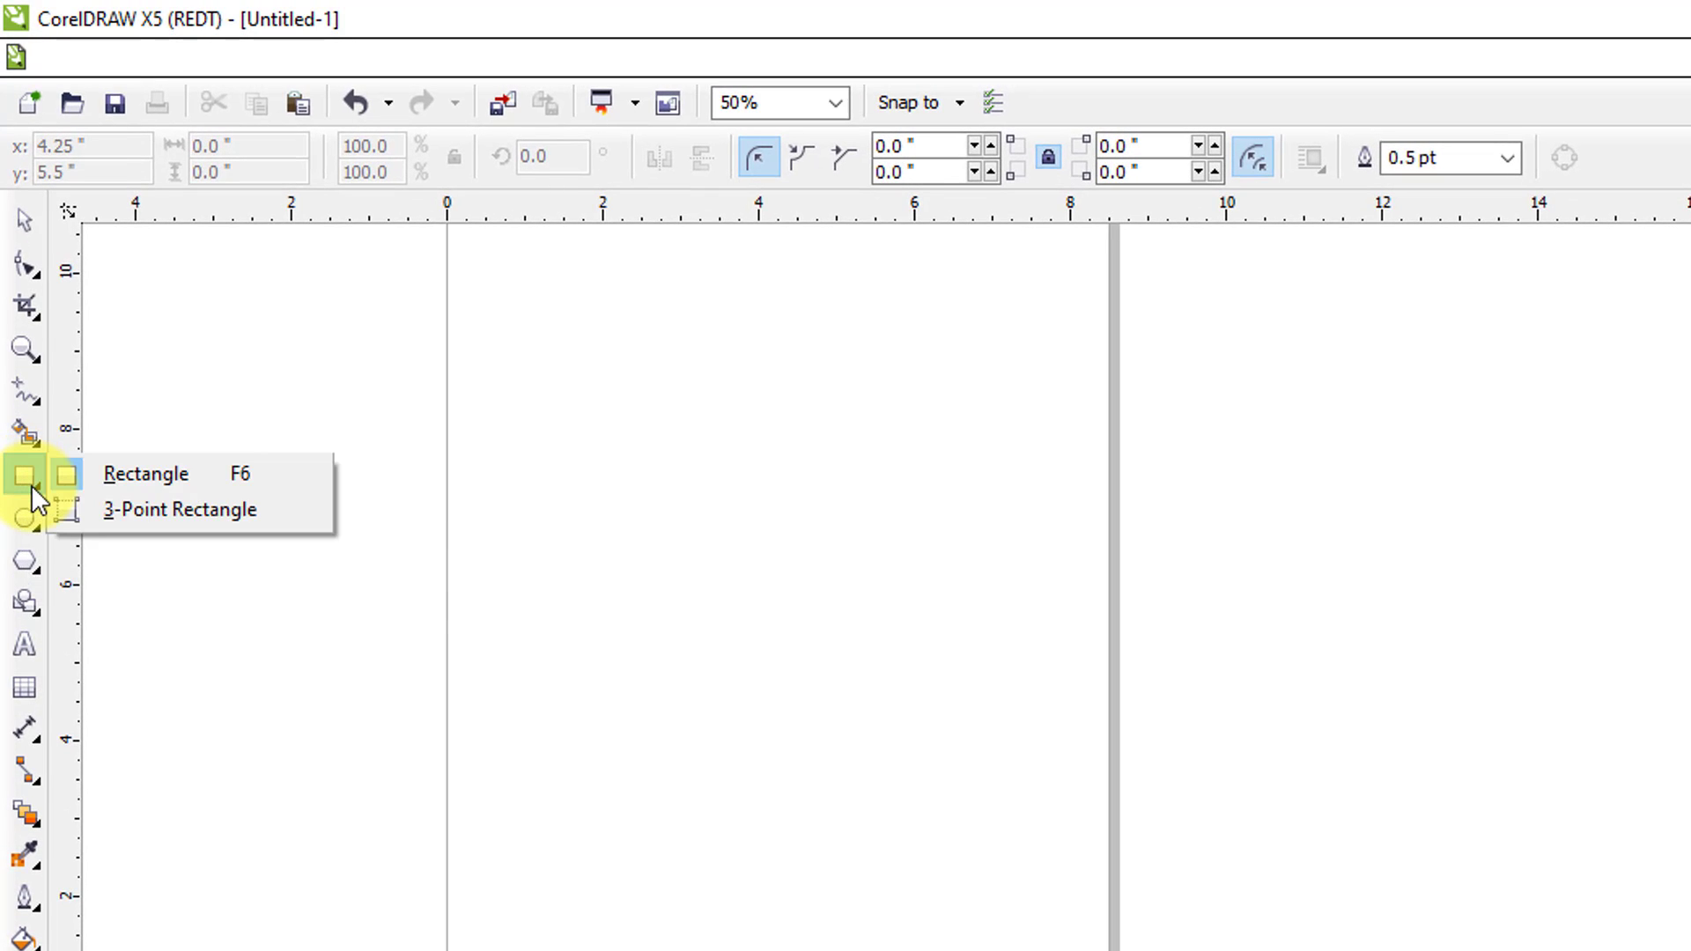
click(31, 483)
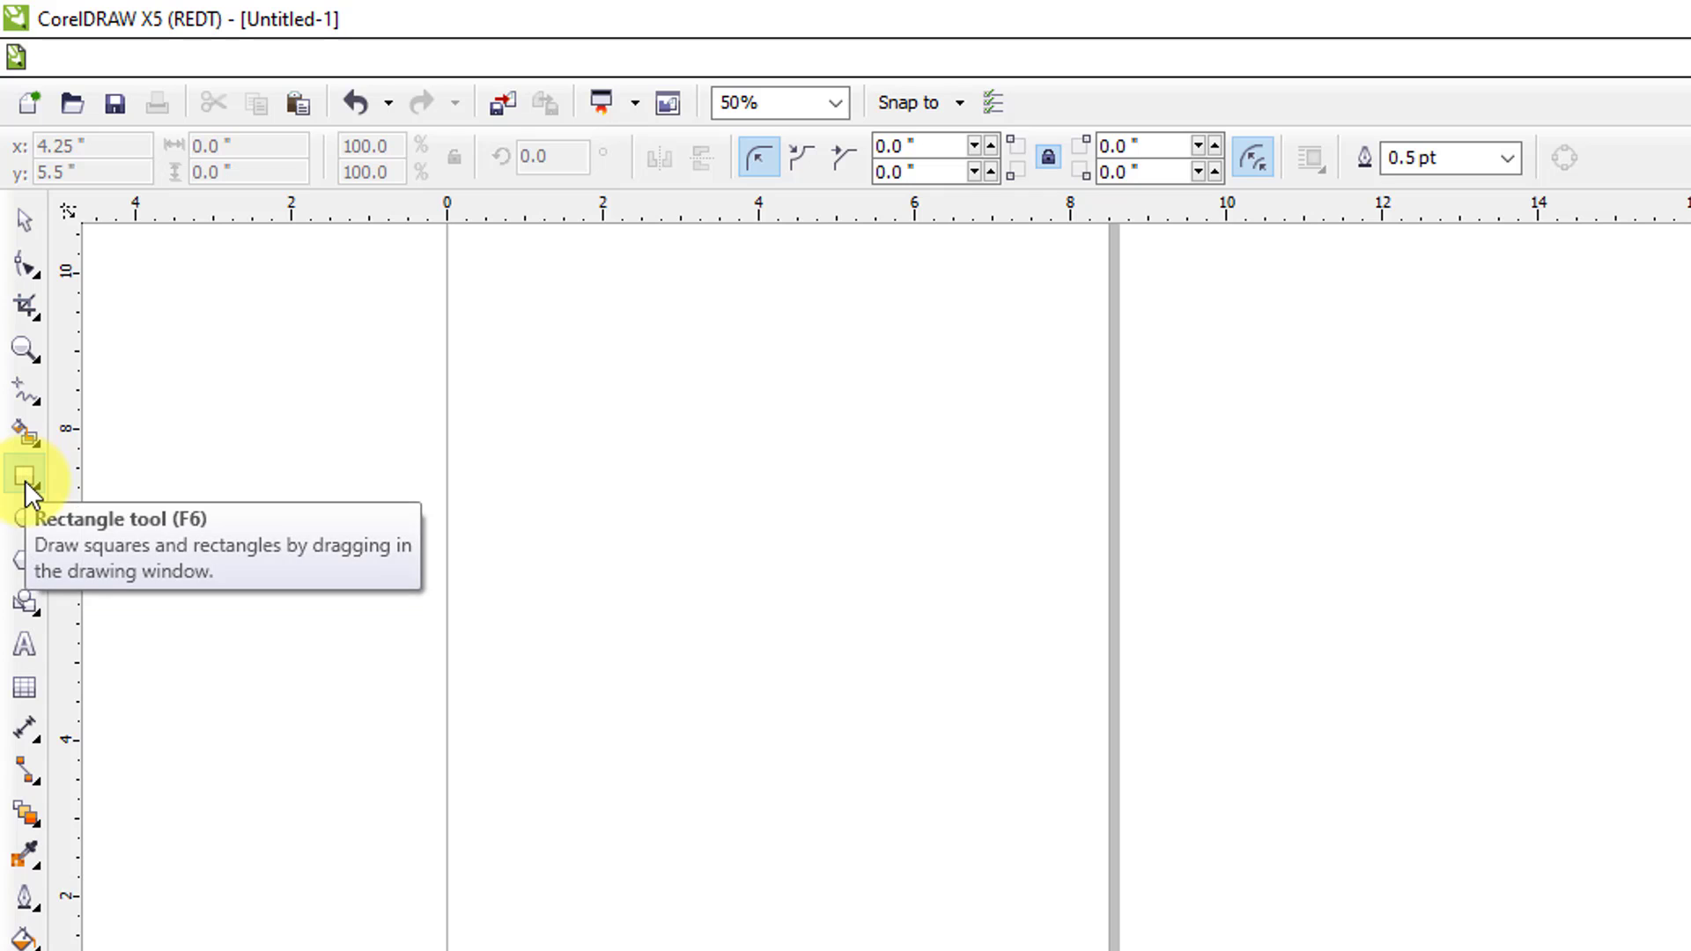
click(25, 479)
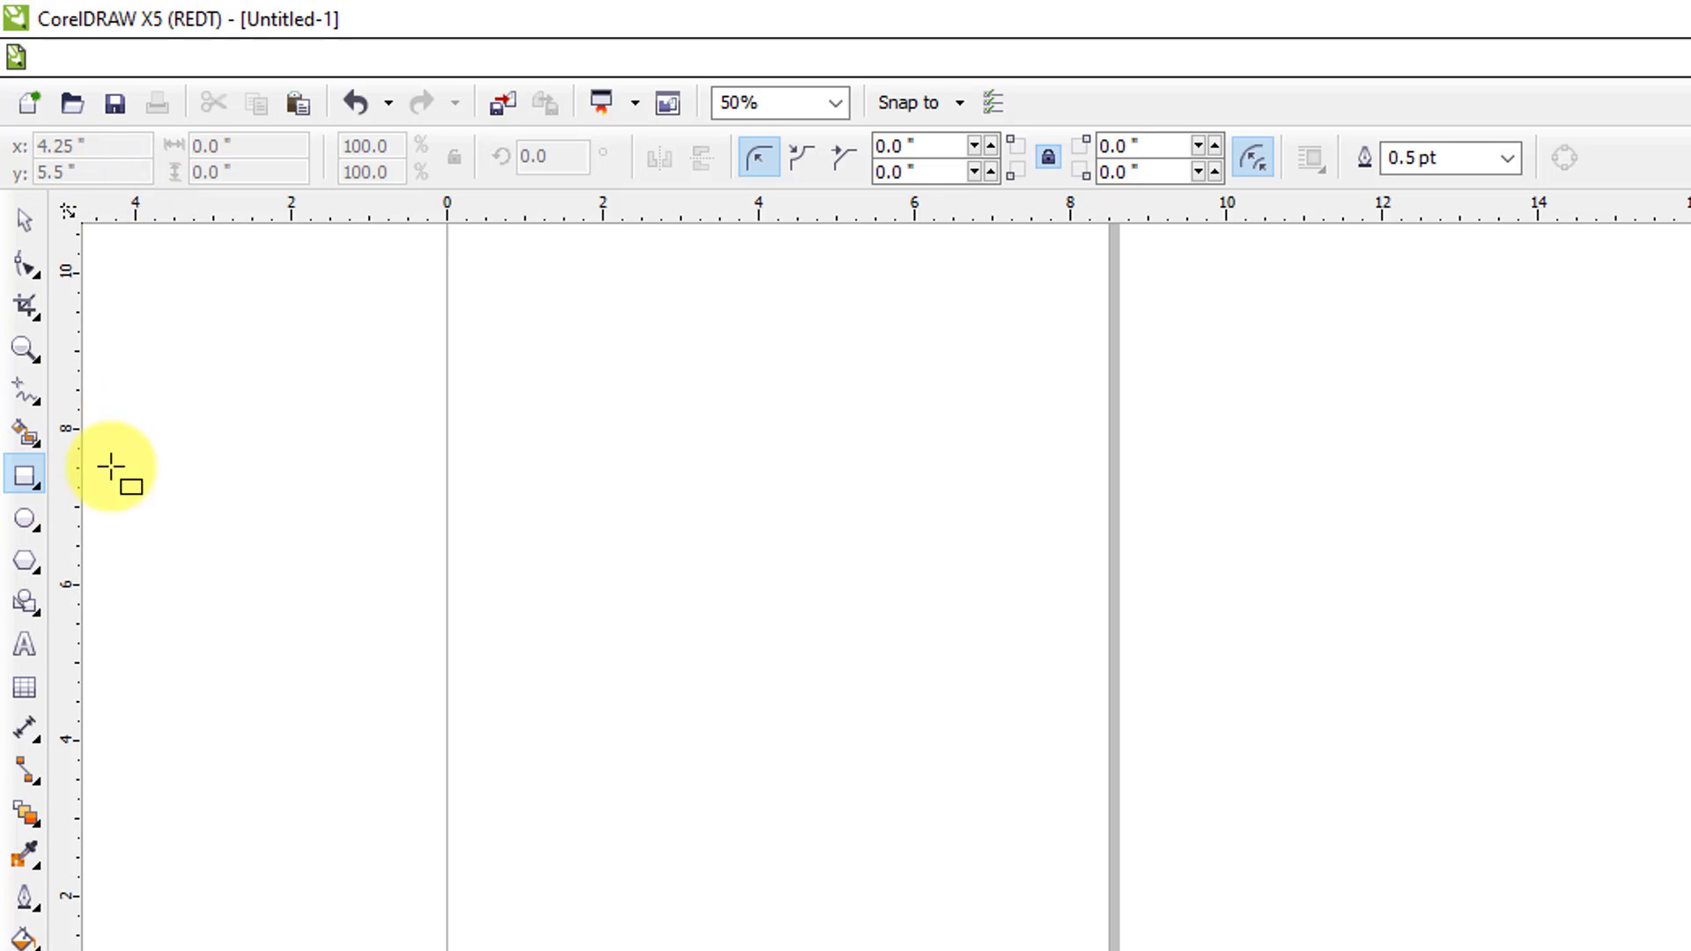
drag(504, 366, 878, 634)
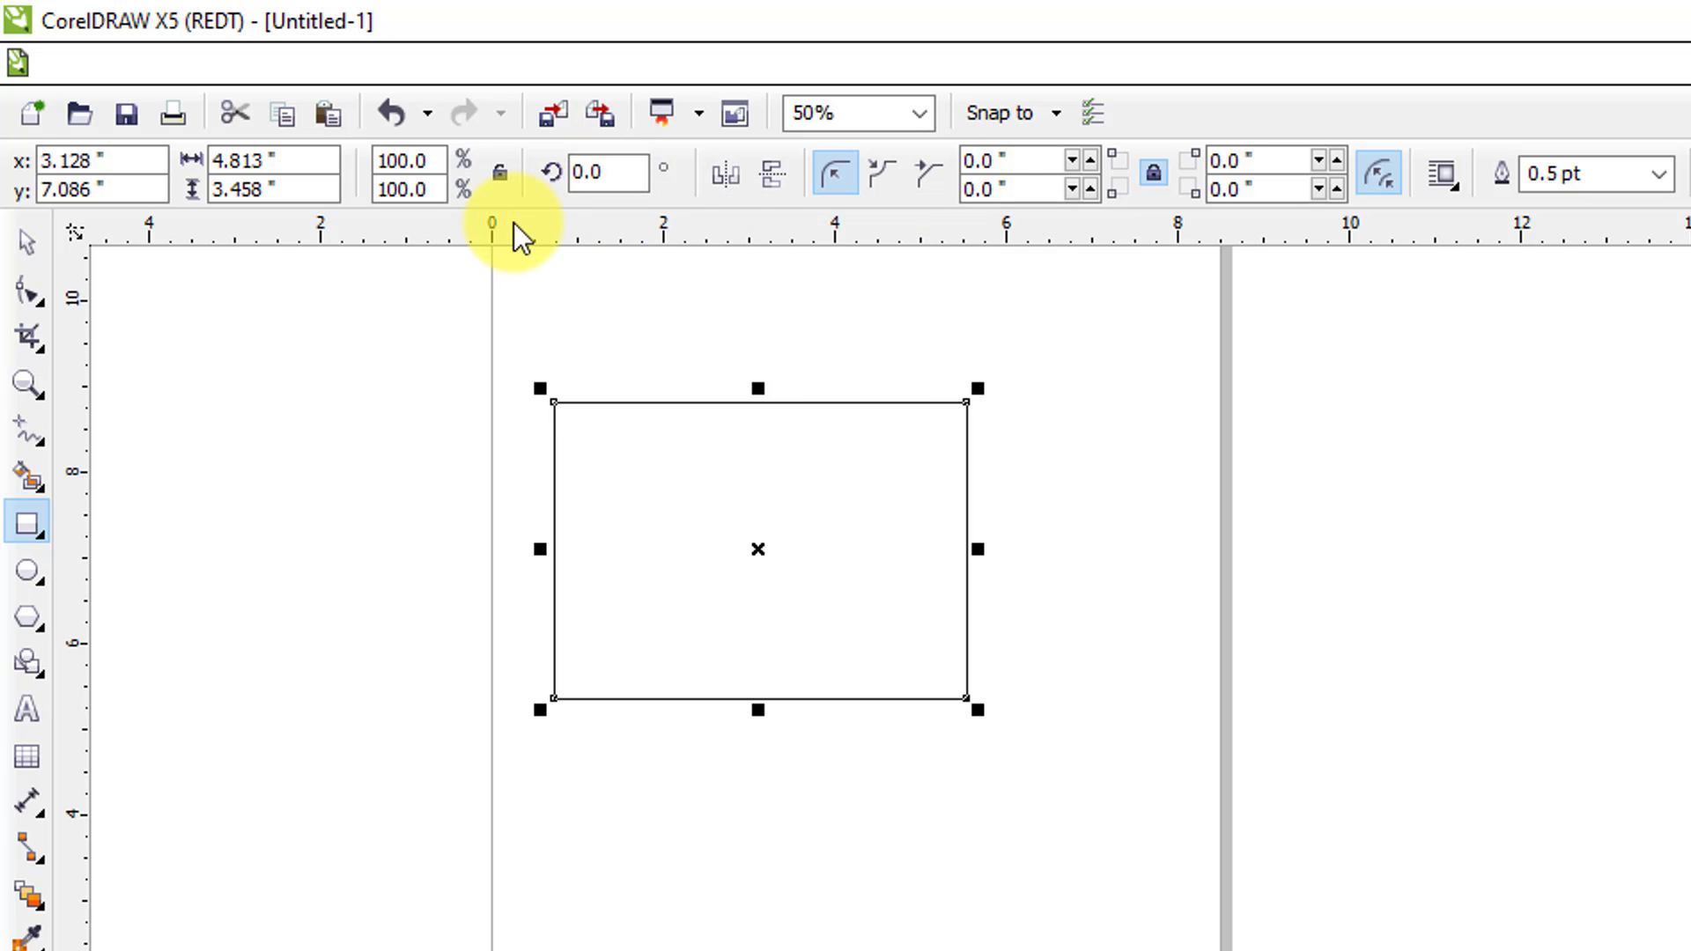
Look at the rectangle's rotation setting and enlarge the view to 200%, and deselect the rectangle with the Pick tool
click(633, 175)
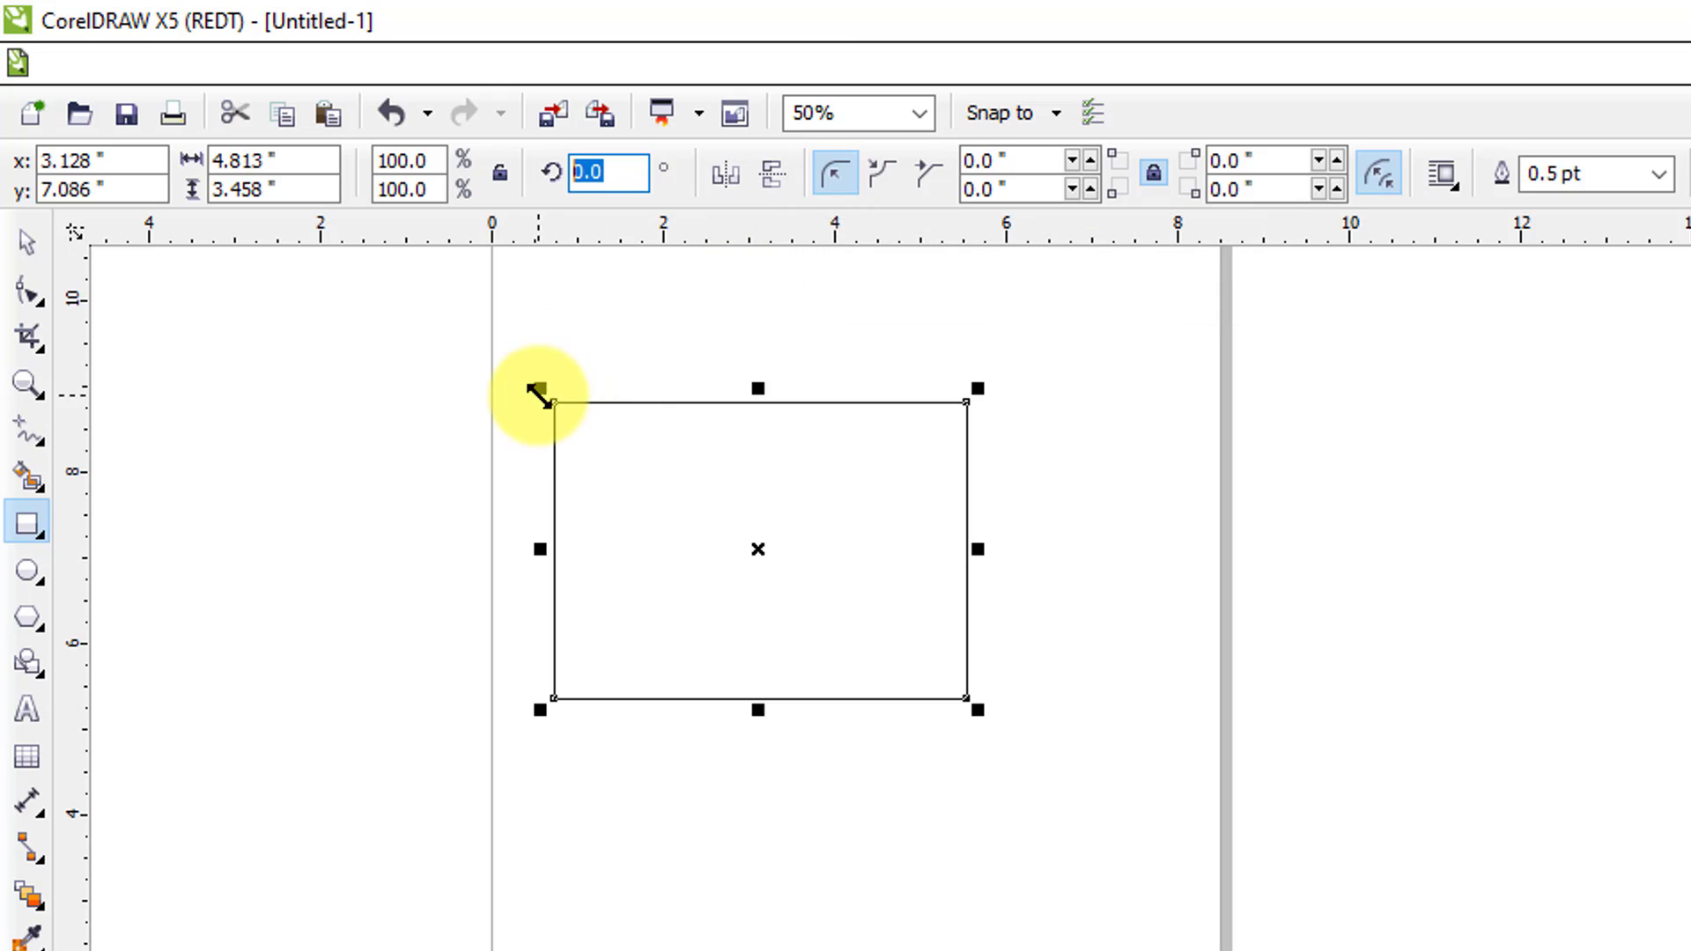
scroll(539, 394, up, 3)
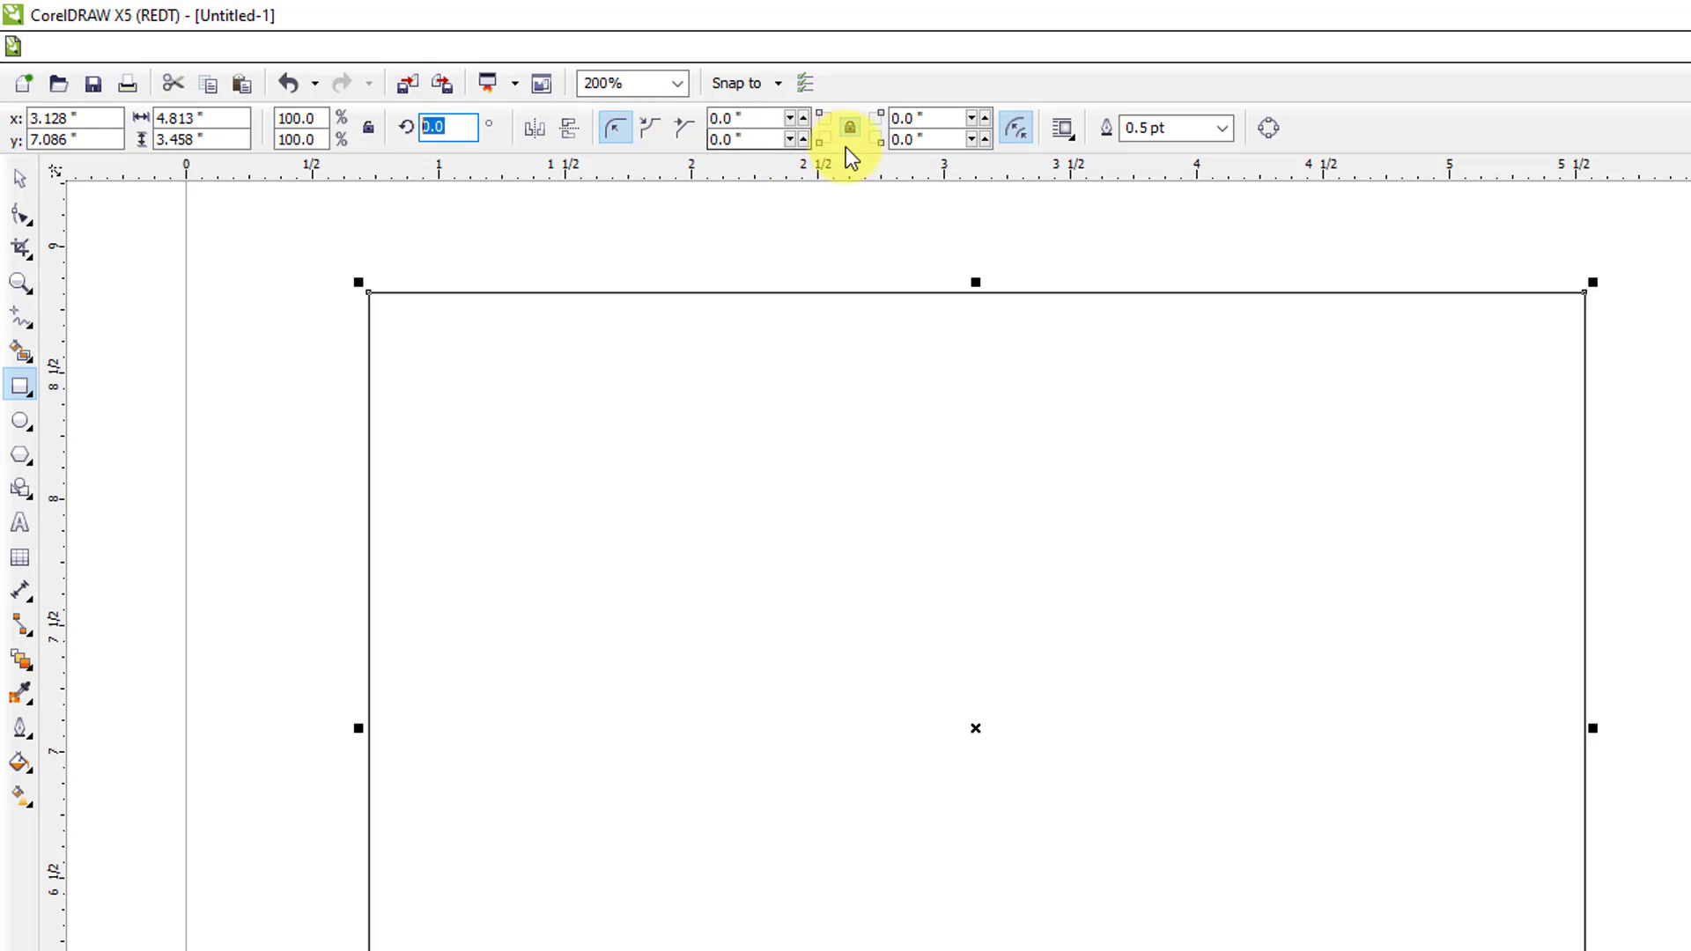
click(19, 183)
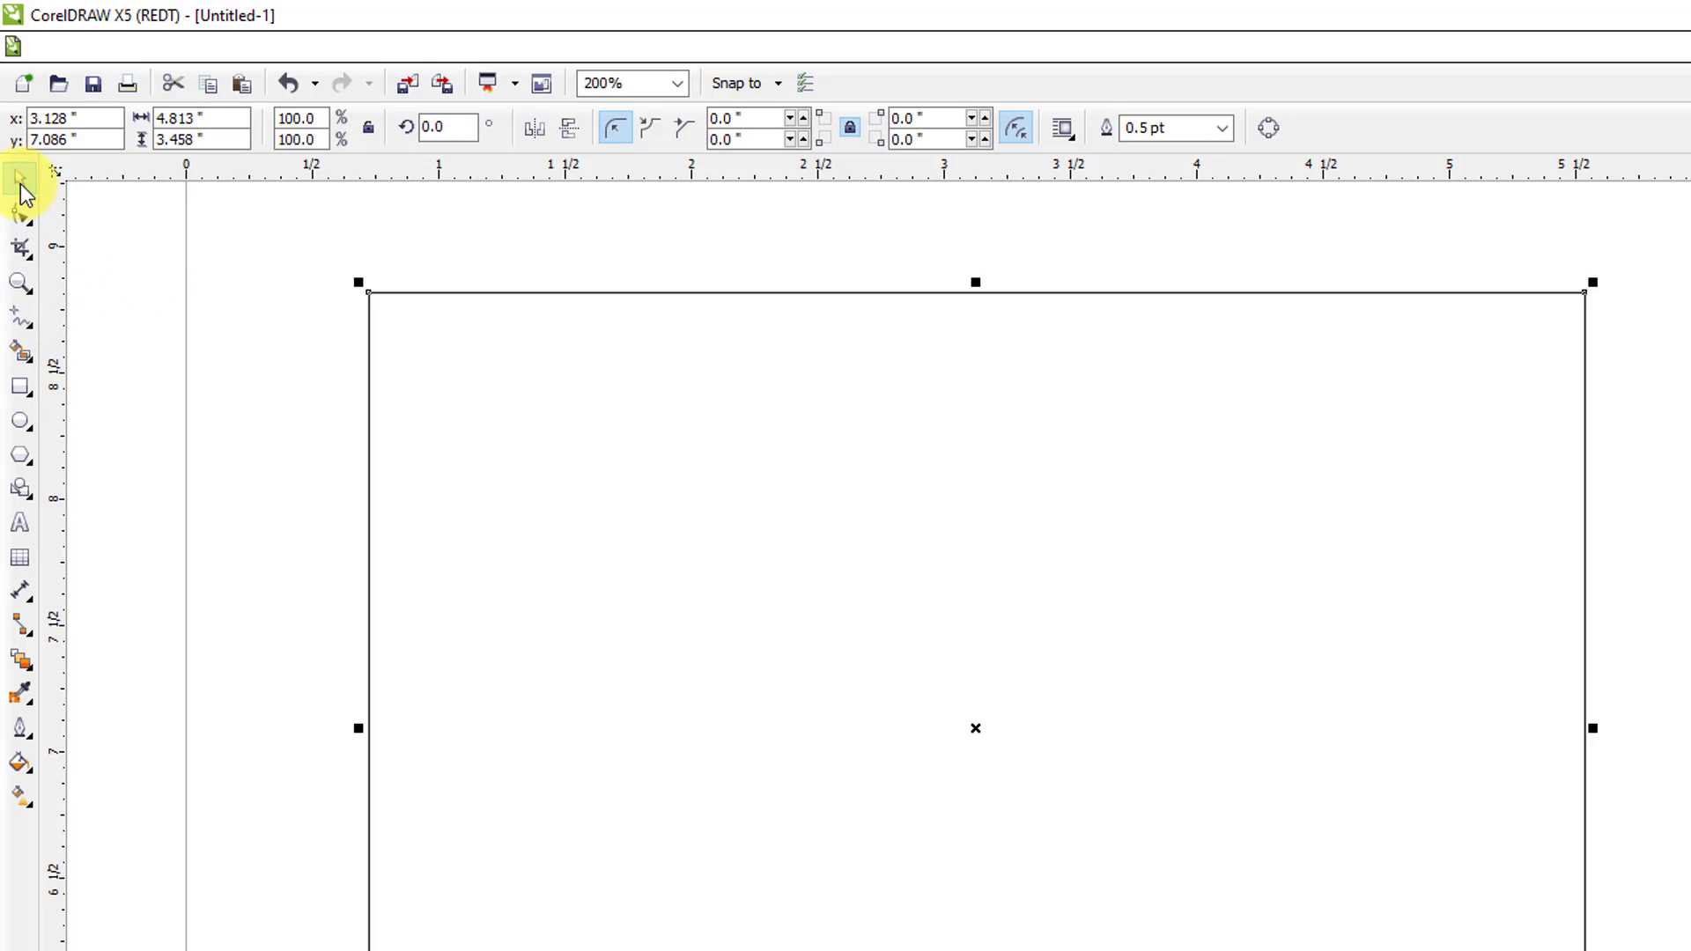
click(238, 339)
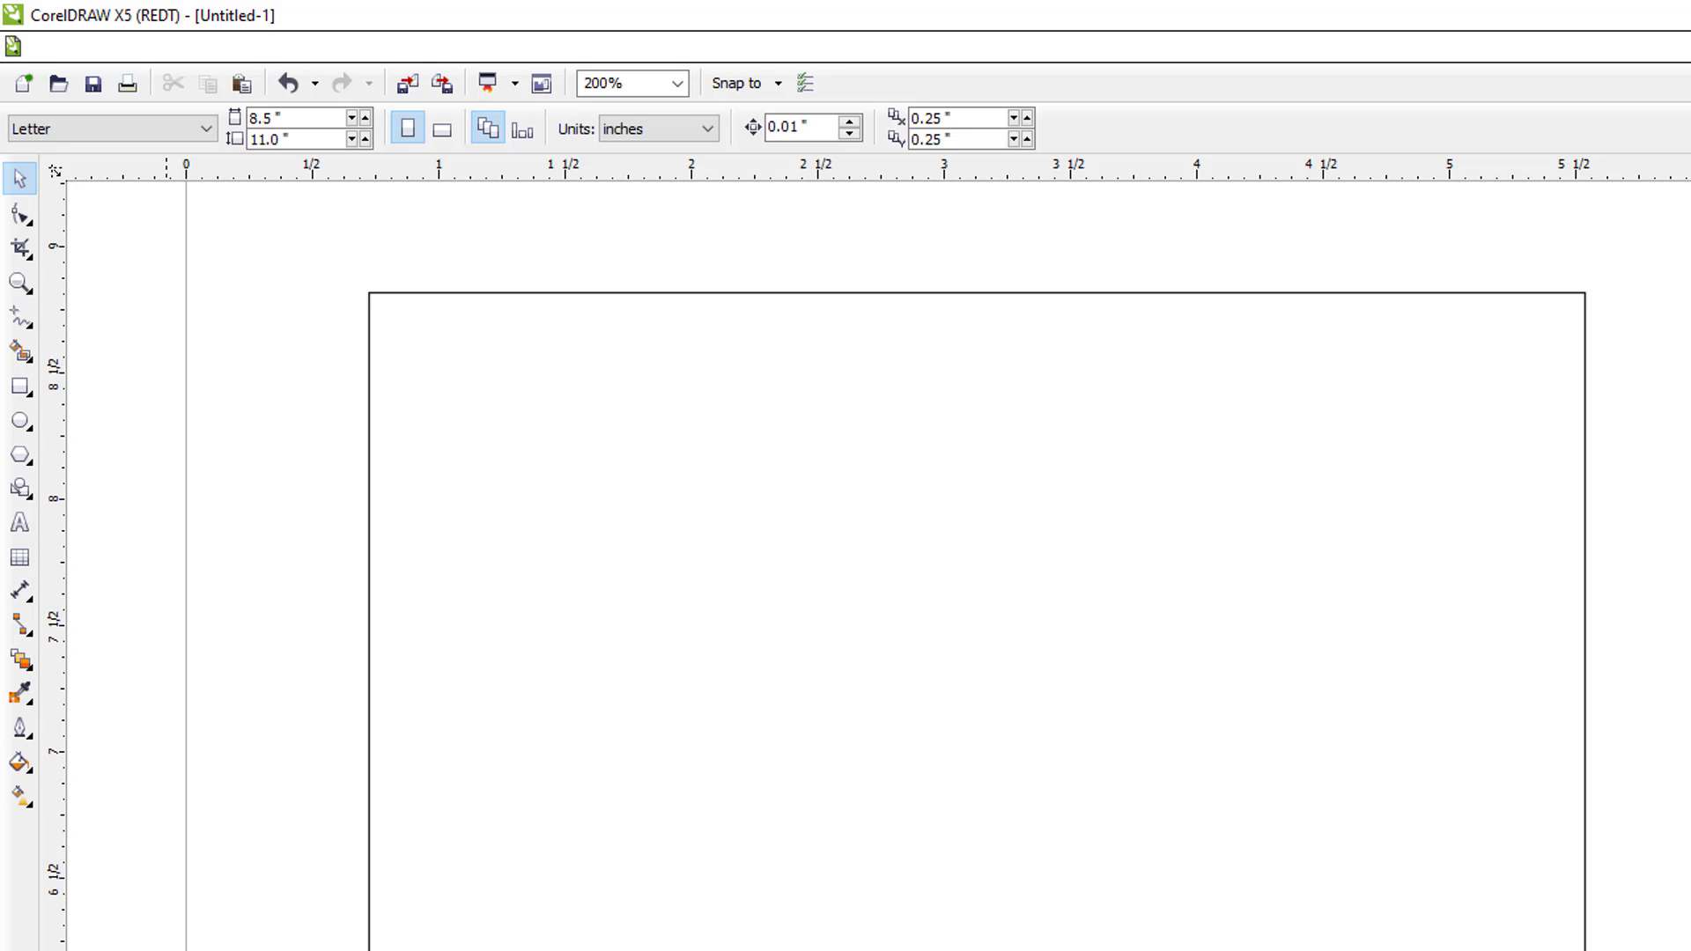
Pan horizontally across Page 1 and zoom in and out until the whole rectangle is in view at 100%
scroll(878, 566, right, 10)
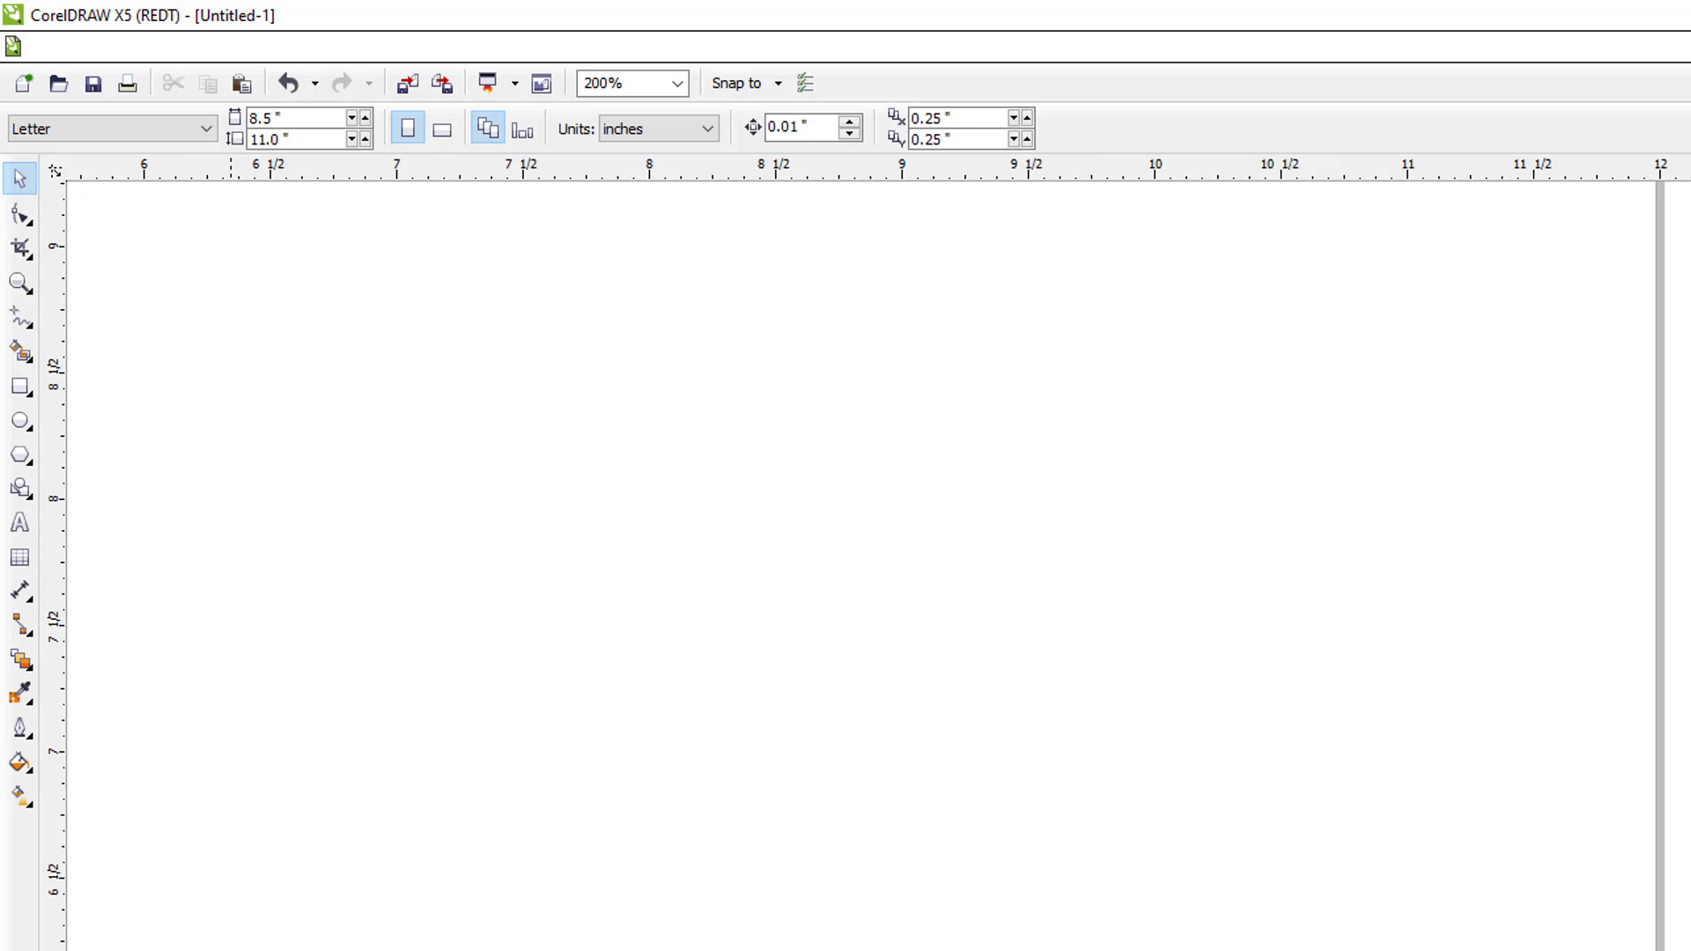
scroll(878, 565, left, 12)
scroll(878, 565, right, 2)
drag(1302, 929, 1310, 928)
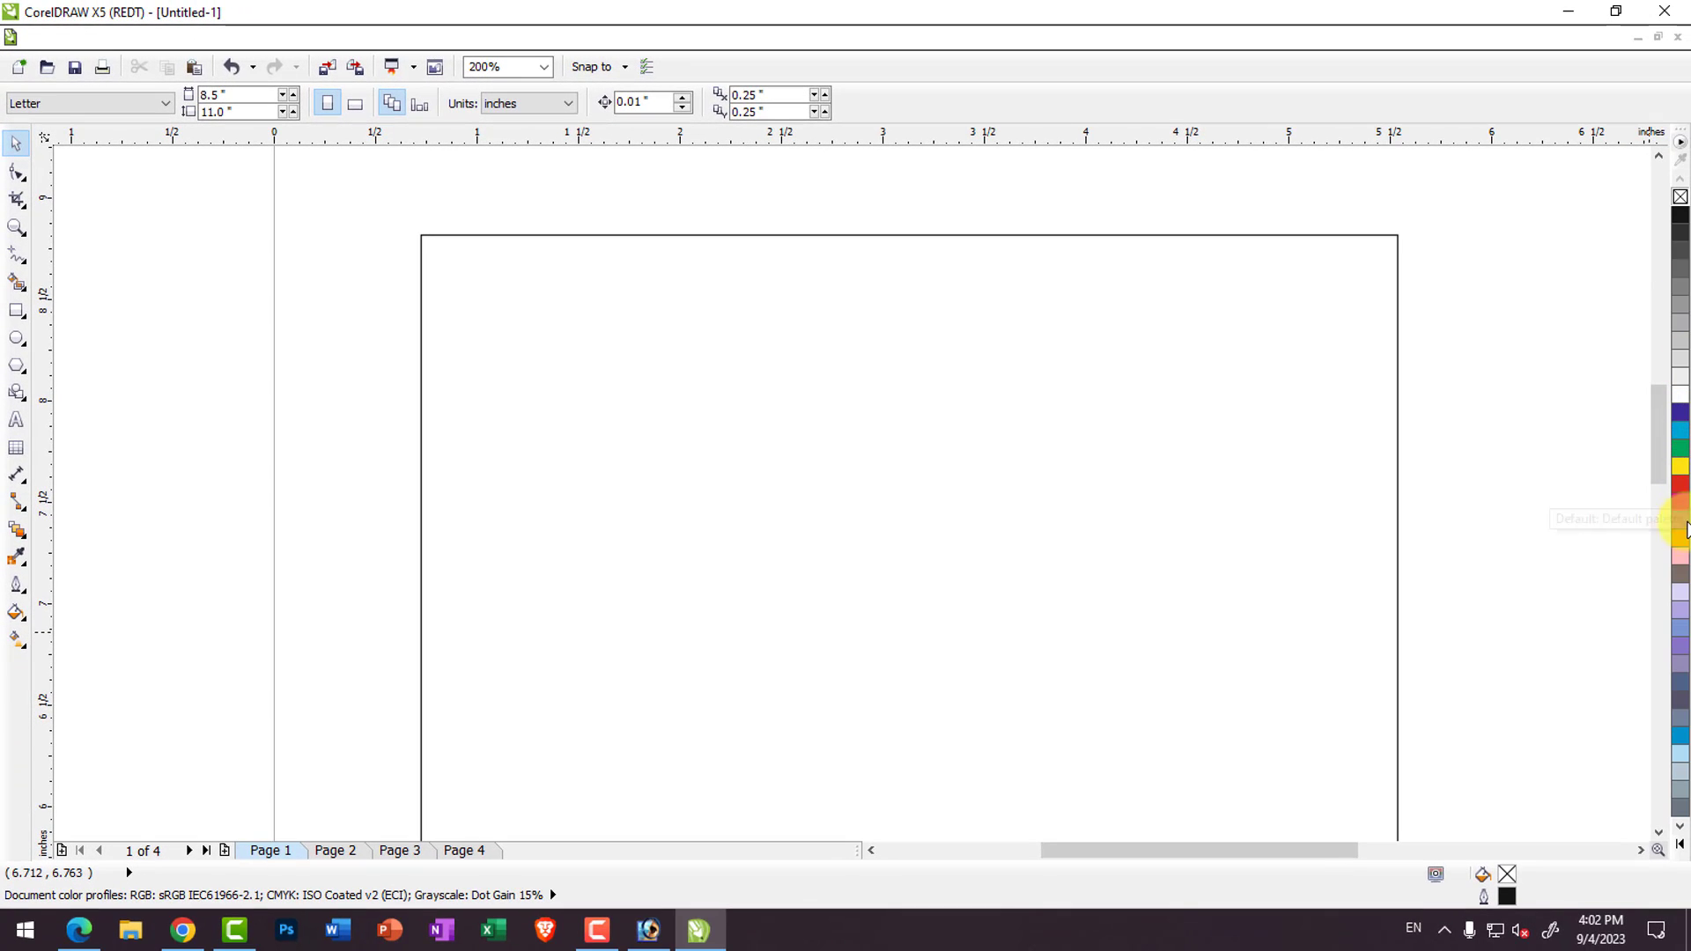
scroll(1246, 392, down, 1)
scroll(1477, 500, up, 1)
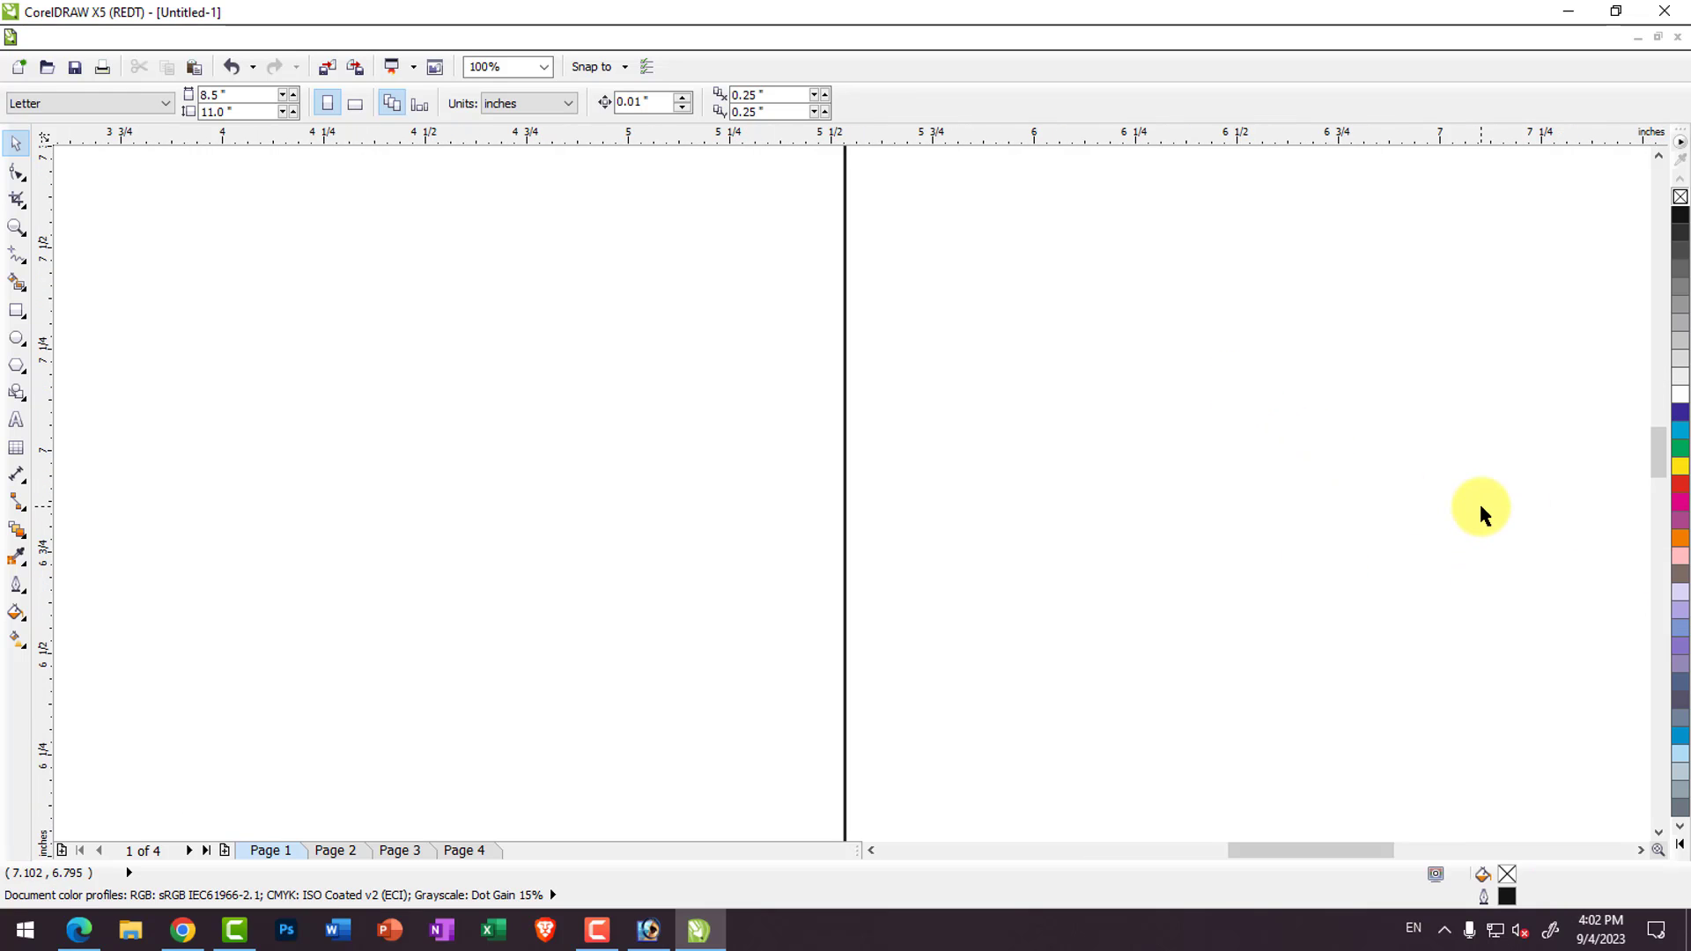
scroll(1372, 498, down, 1)
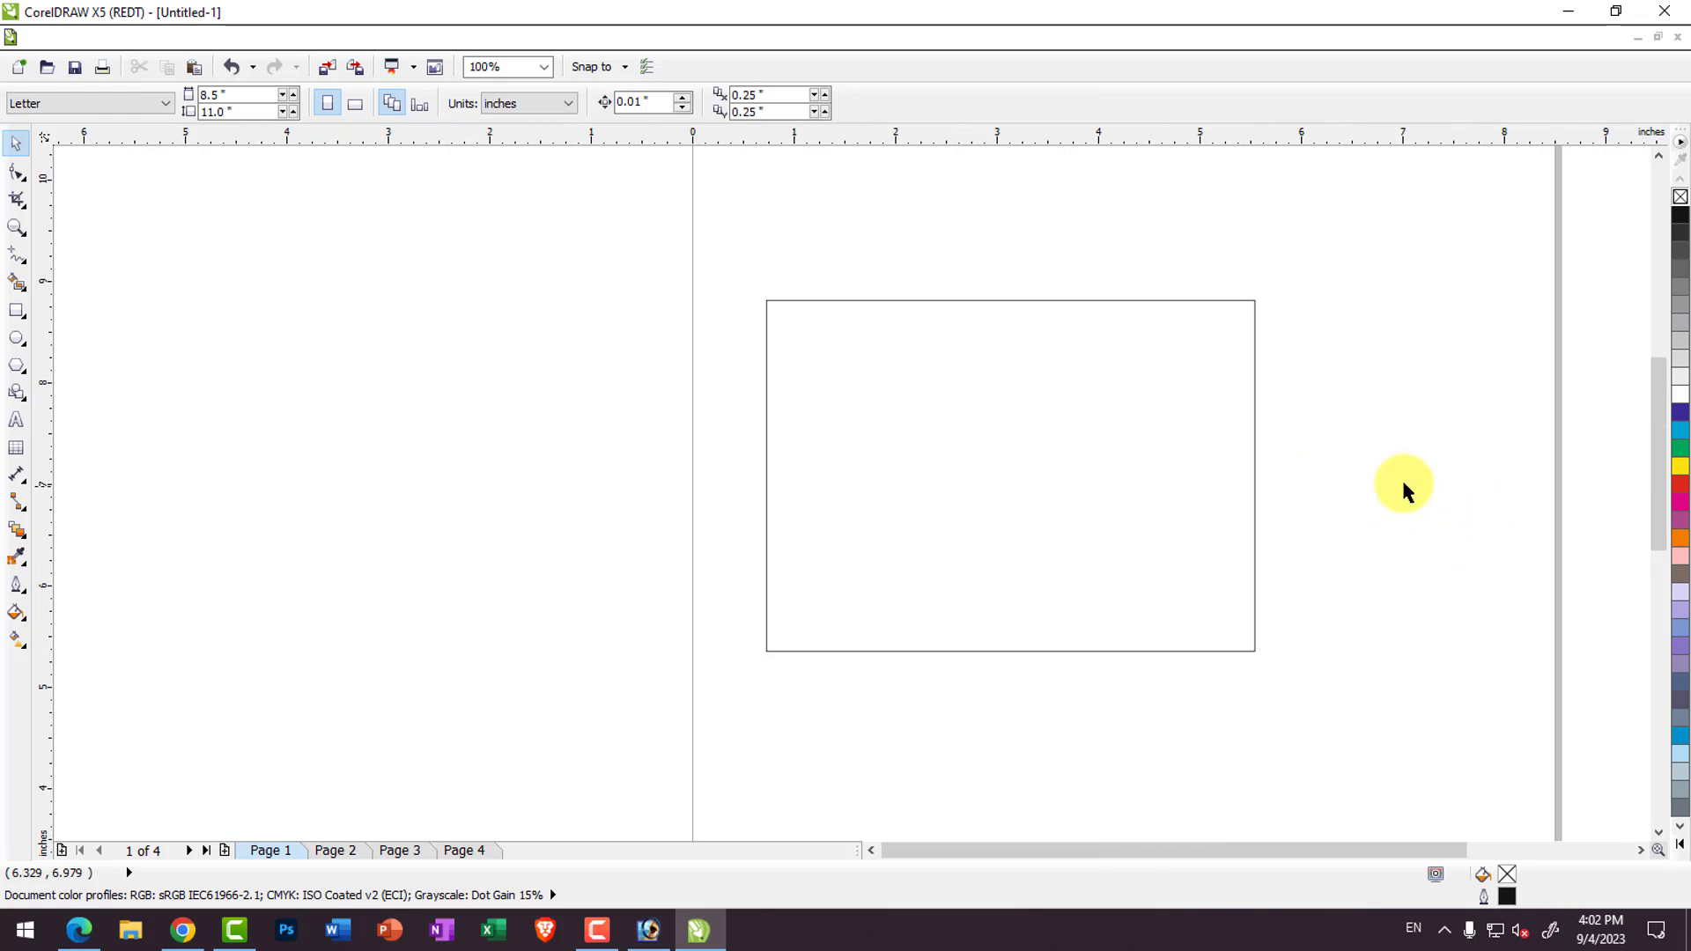
click(1638, 851)
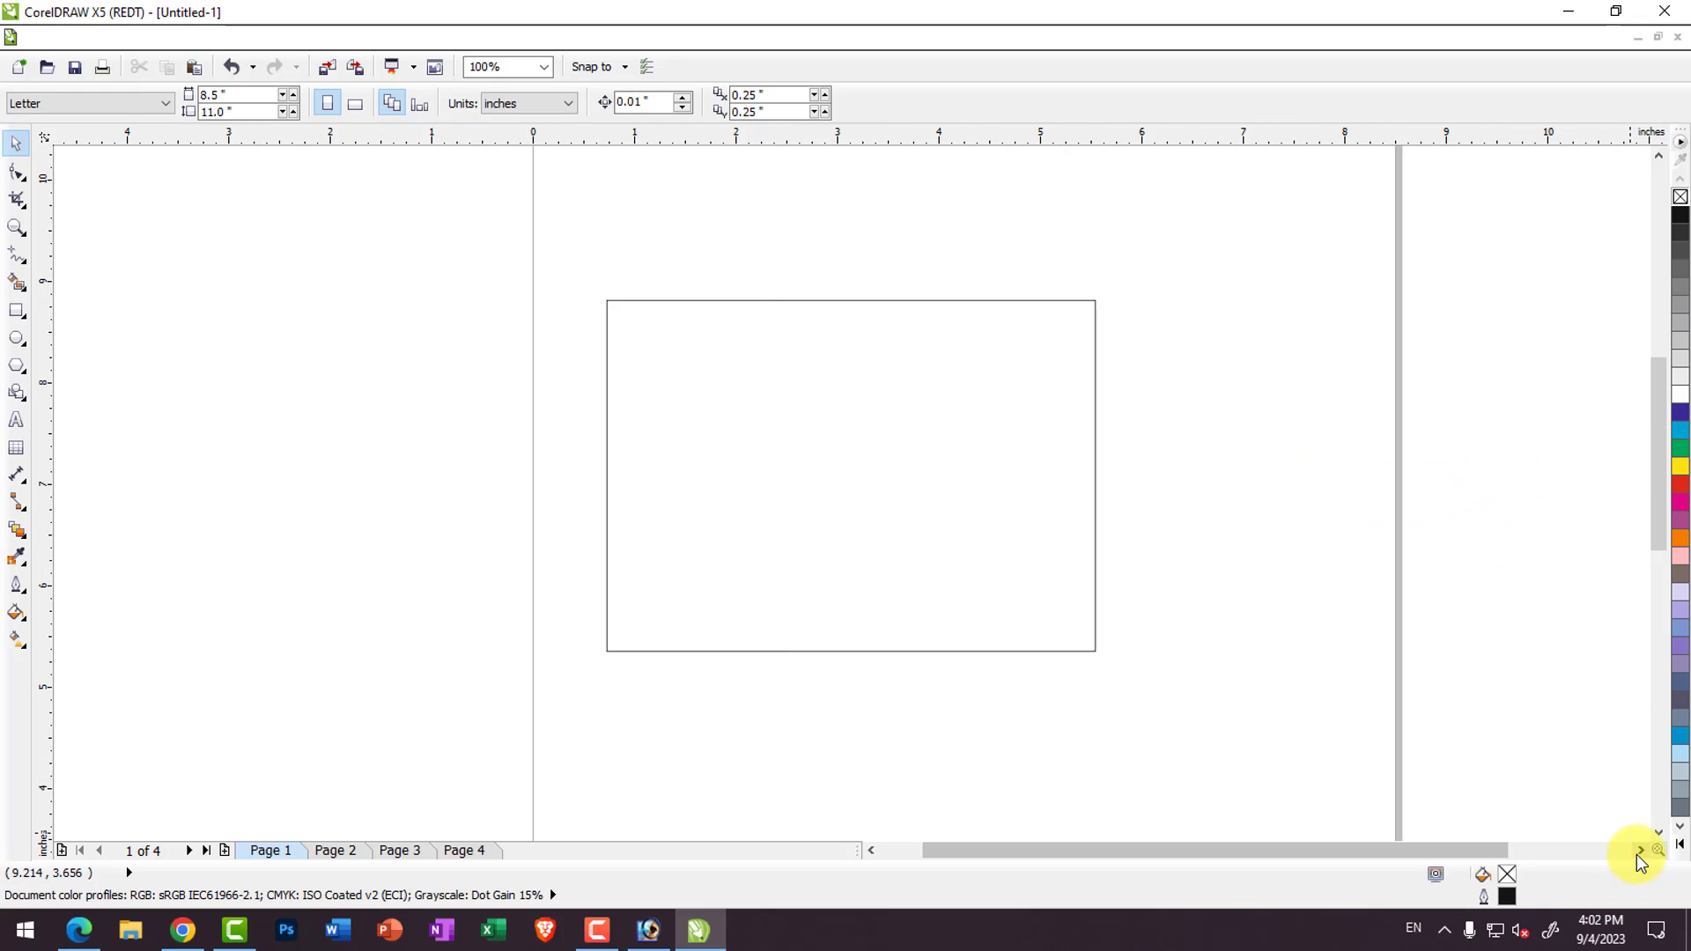
Try red, yellow and green fills on the rectangle, and fill it with pale yellow (C:0 M:0 Y:60 K:0) from the expanded colour palette
click(835, 451)
click(1682, 487)
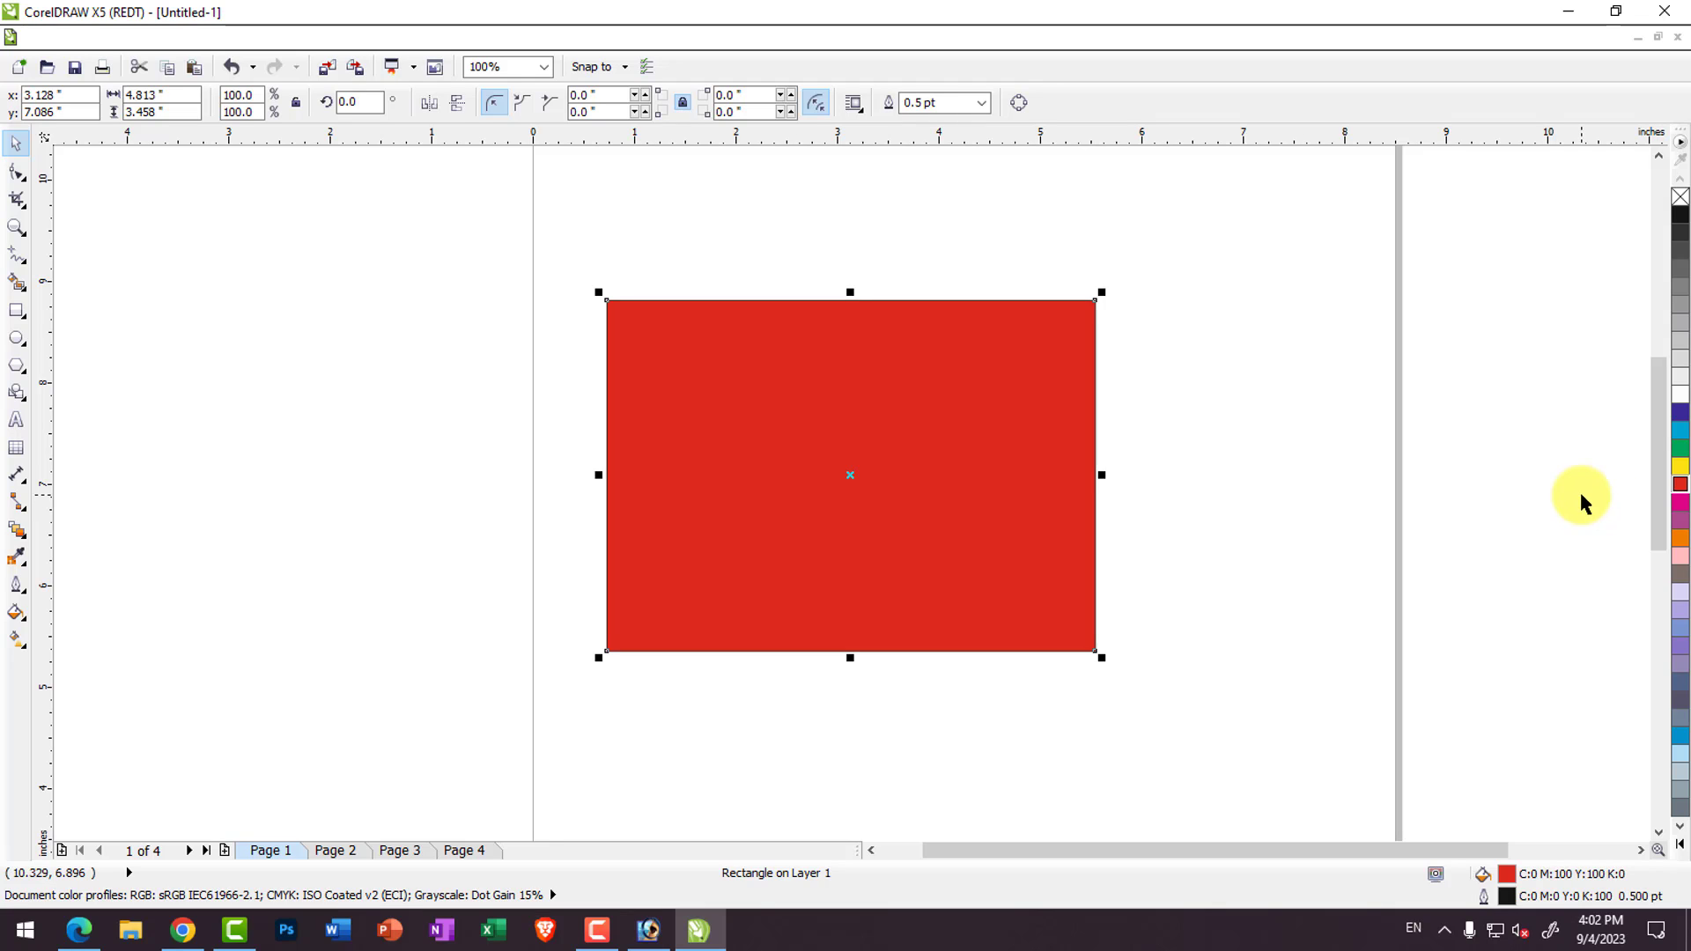
click(1680, 467)
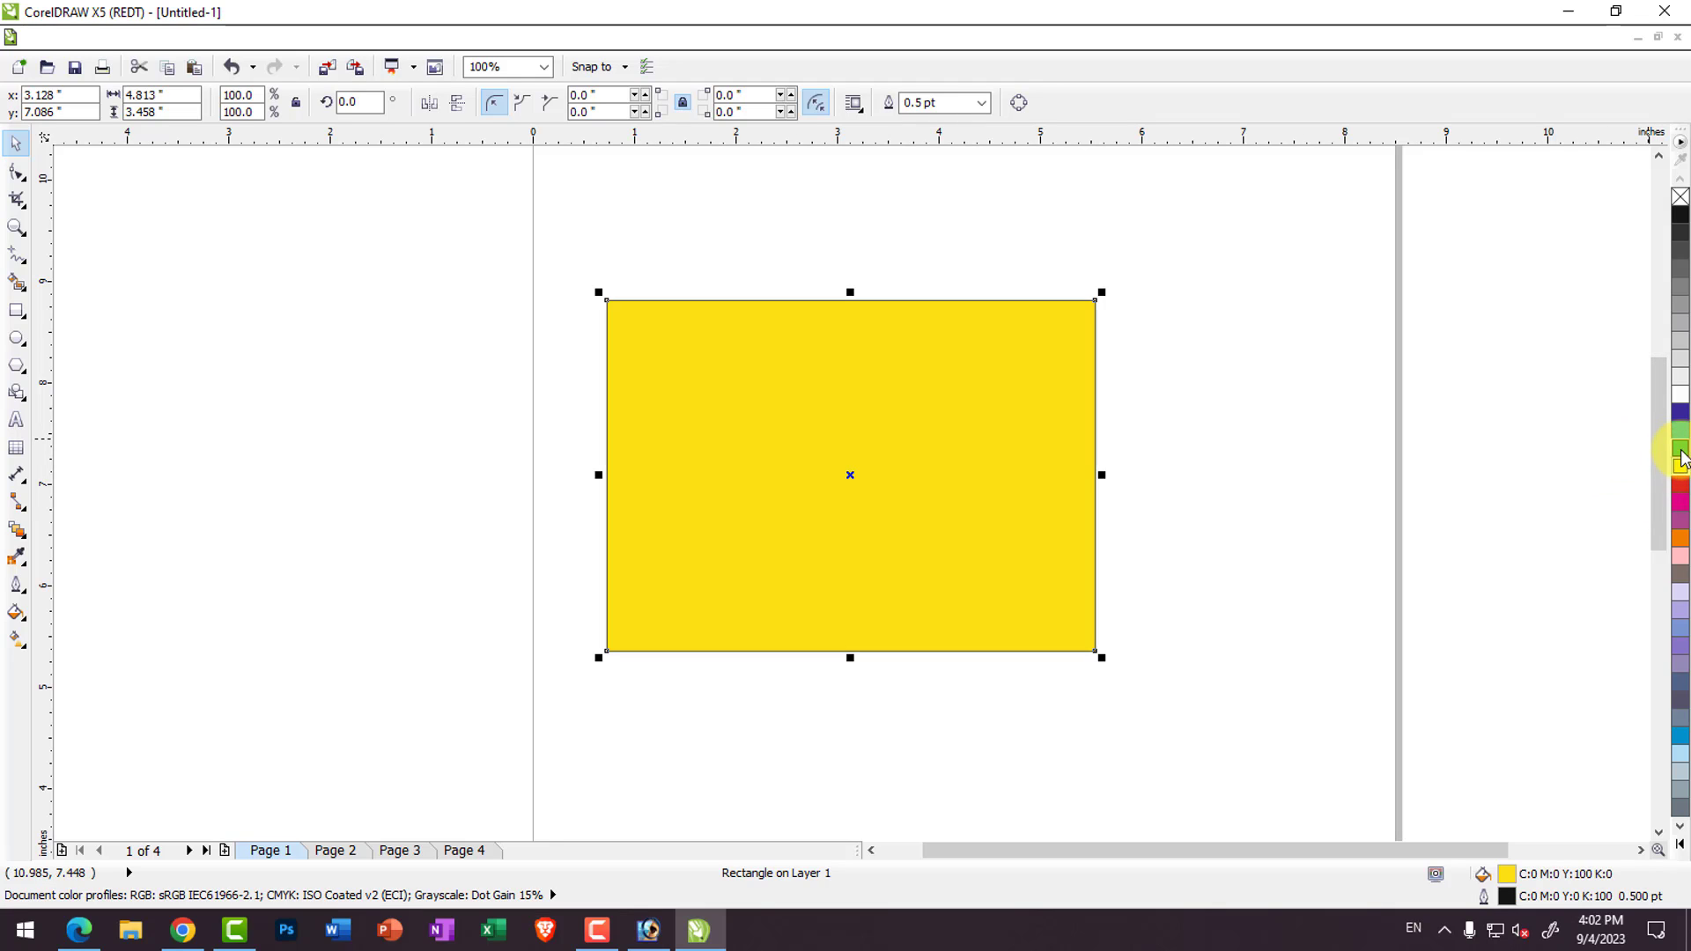
click(1681, 447)
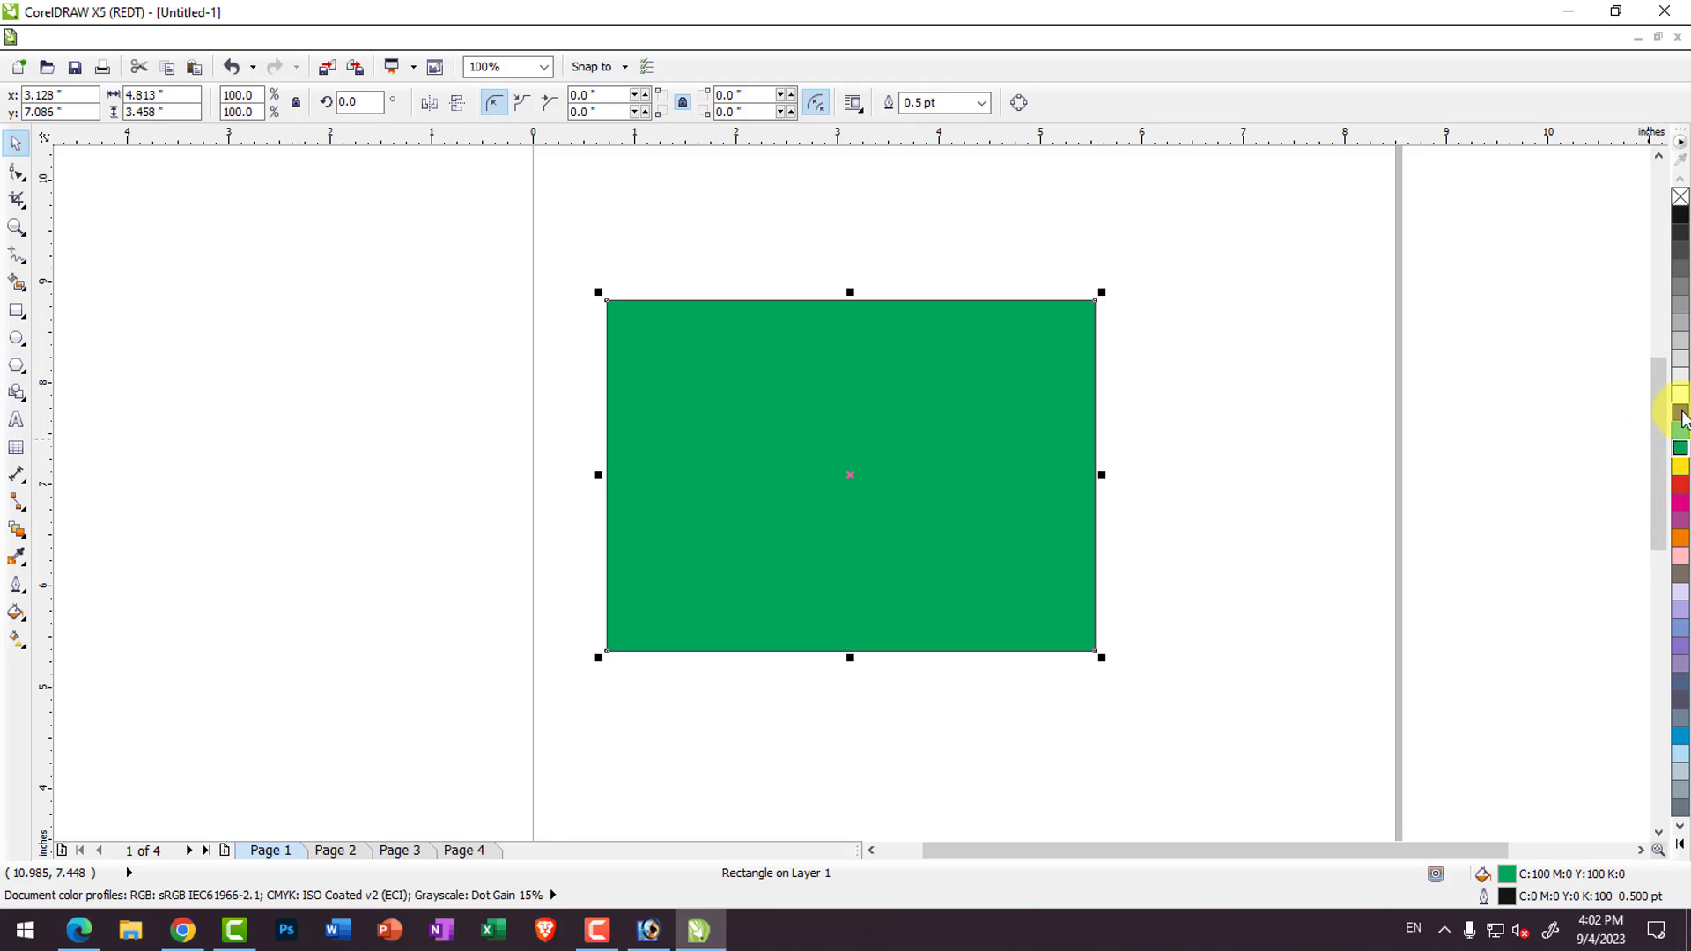
click(1681, 848)
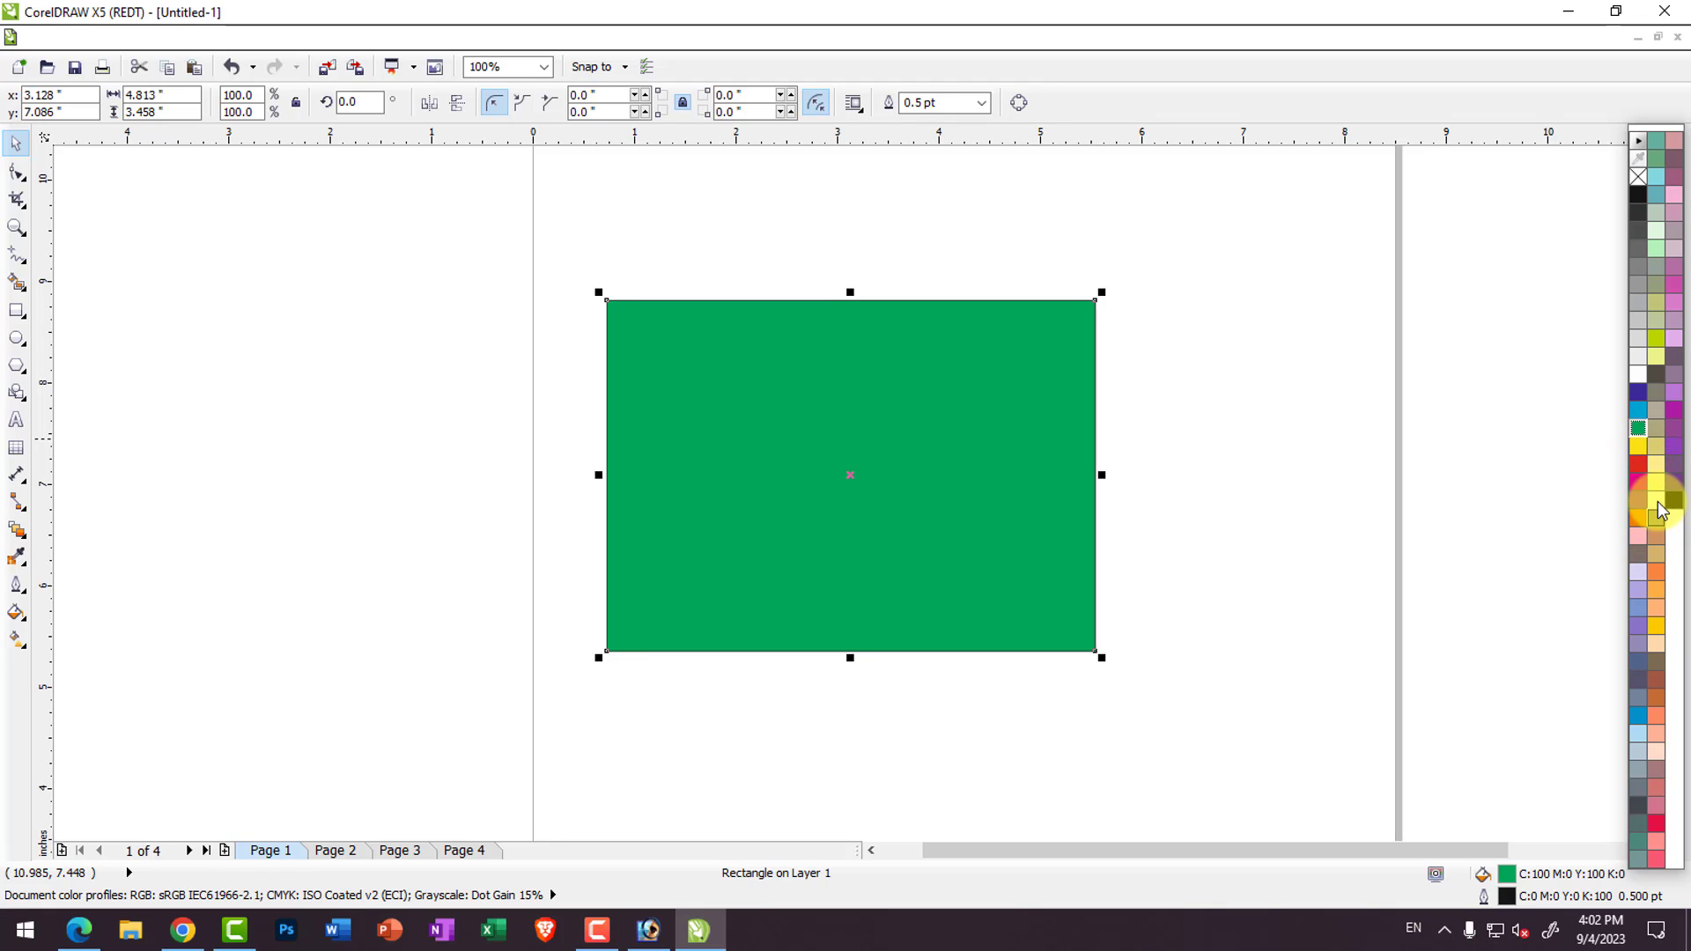
click(1656, 467)
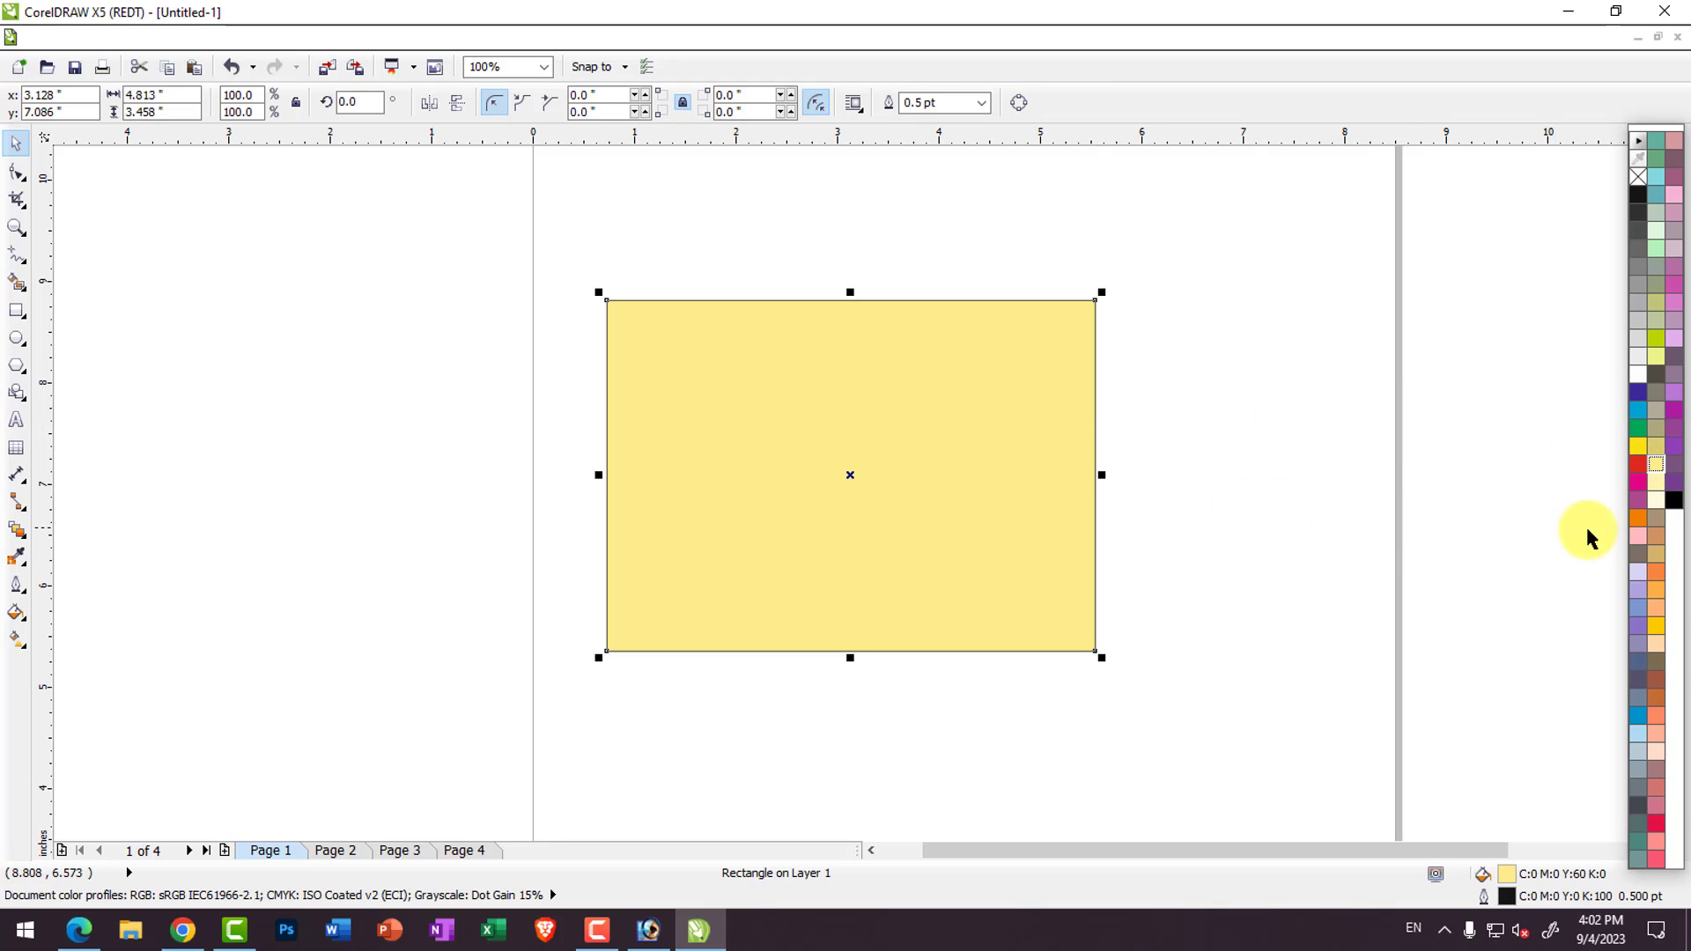
Try several palette fills on the rectangle, including light grey (C:0 M:0 Y:0 K:10), and fill it with cyan (C:100 M:0 Y:0 K:0)
click(1656, 625)
click(1638, 482)
click(1640, 348)
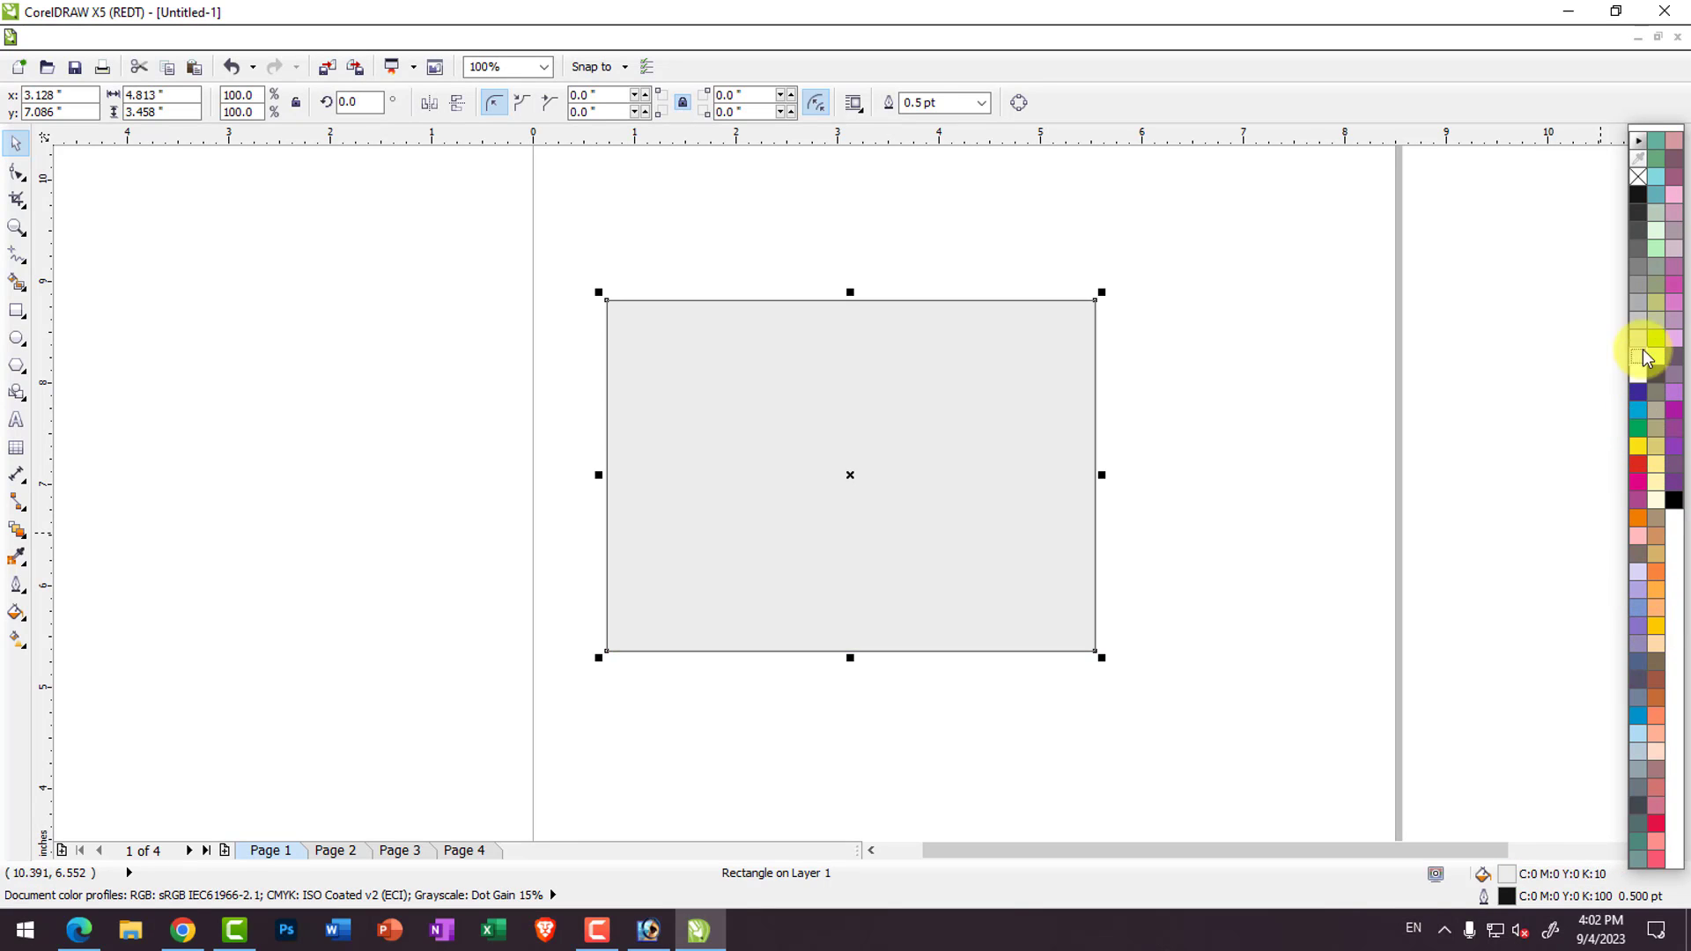
click(1652, 315)
click(1657, 337)
click(1640, 412)
click(1636, 426)
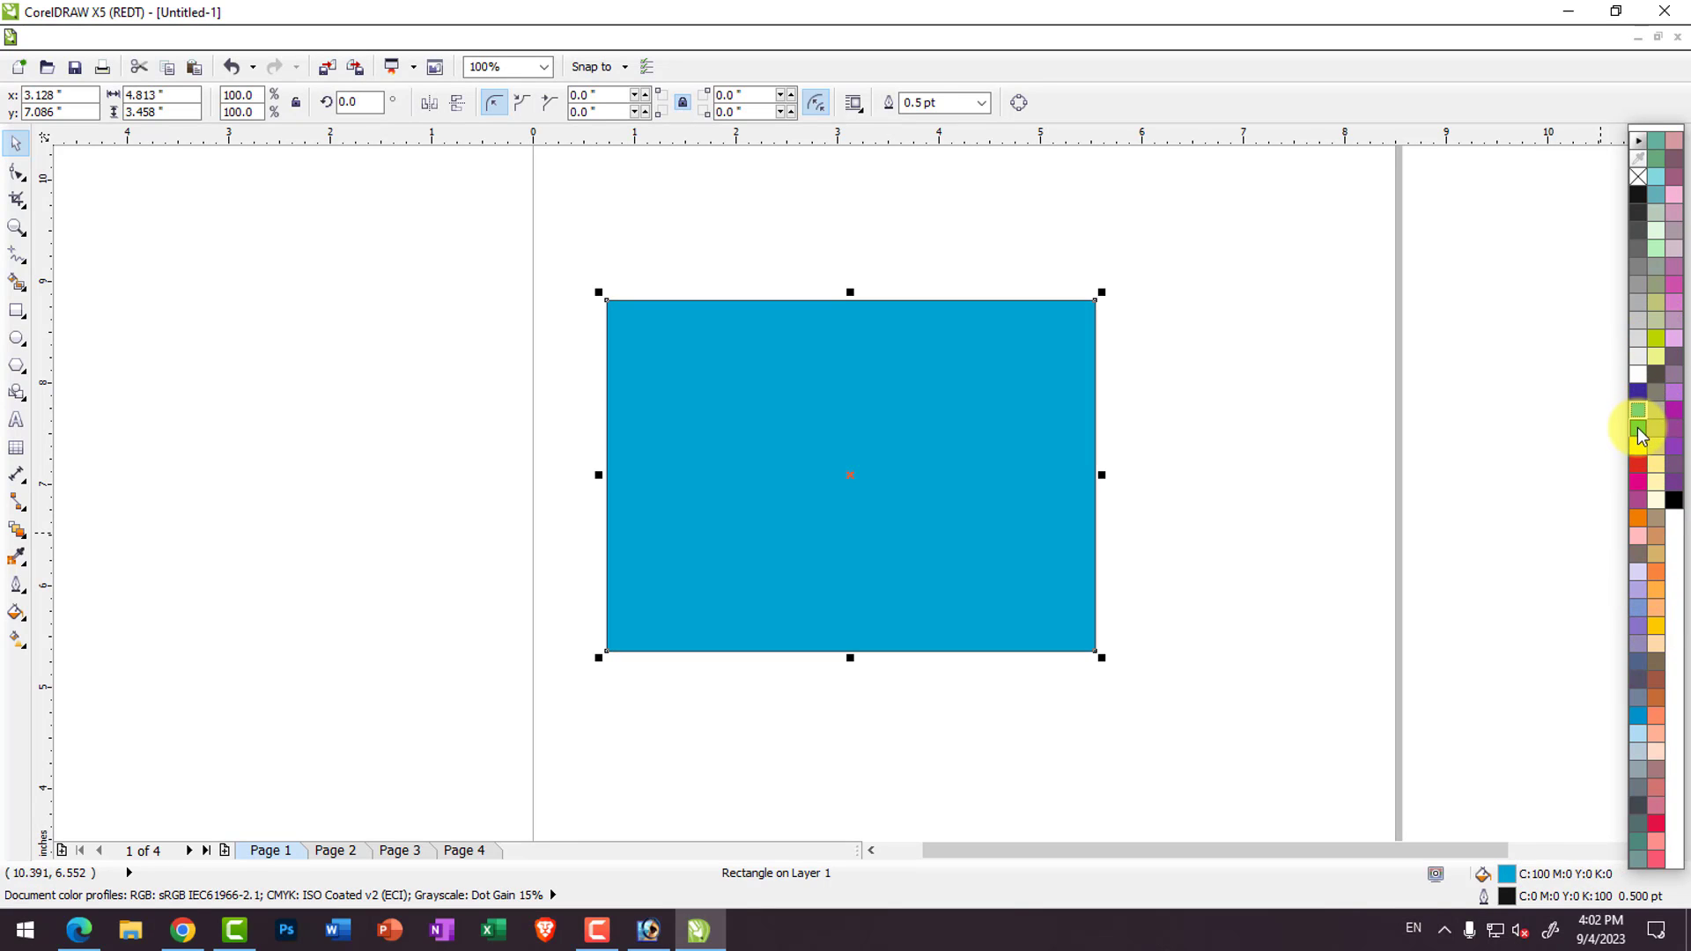
click(1636, 426)
click(1638, 425)
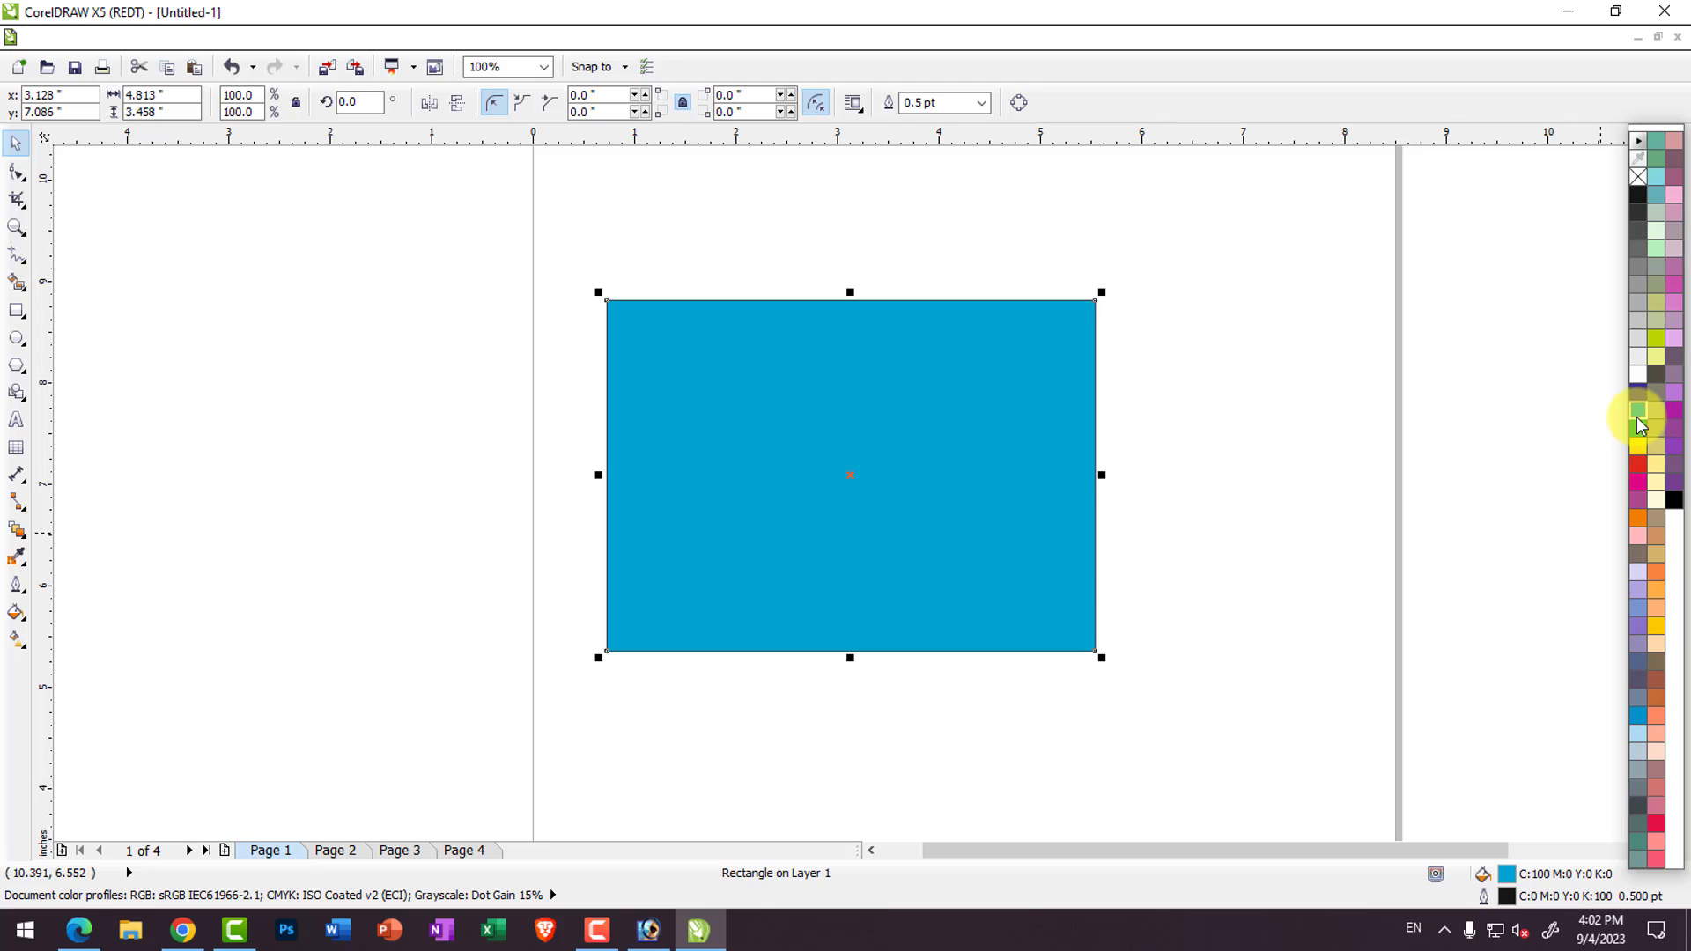
Try green (C:100 M:0 Y:100 K:0) and blue (C:100 M:100 Y:0 K:0) fills on the rectangle, and return it to cyan
click(1640, 429)
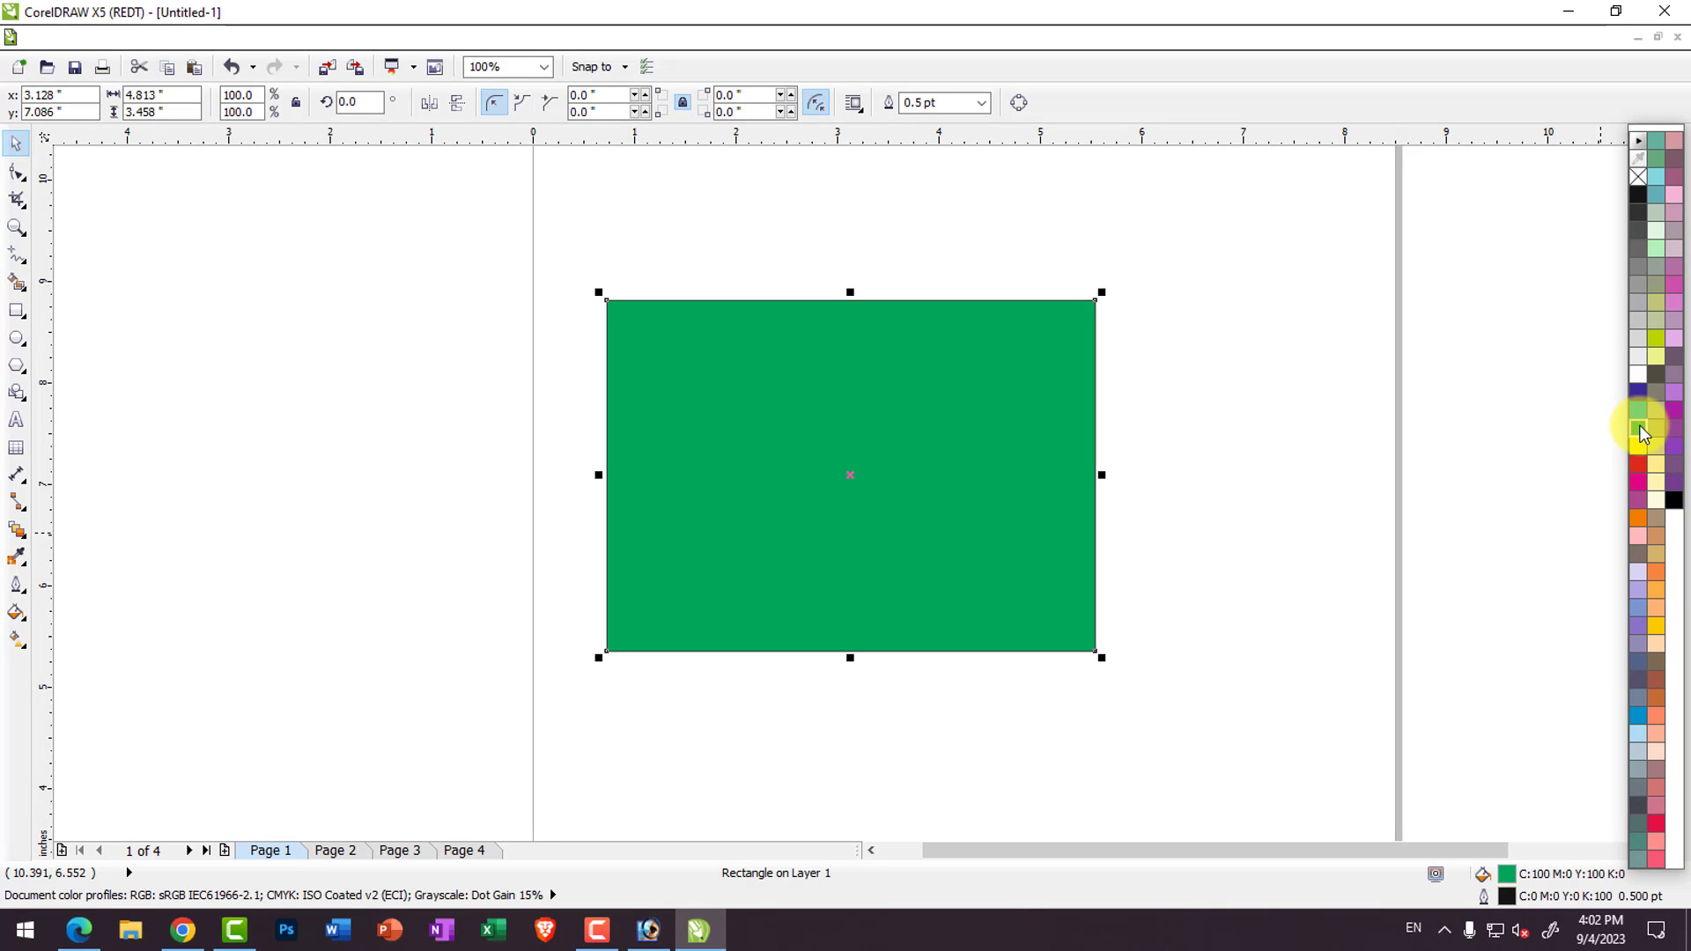
click(1638, 397)
click(1635, 384)
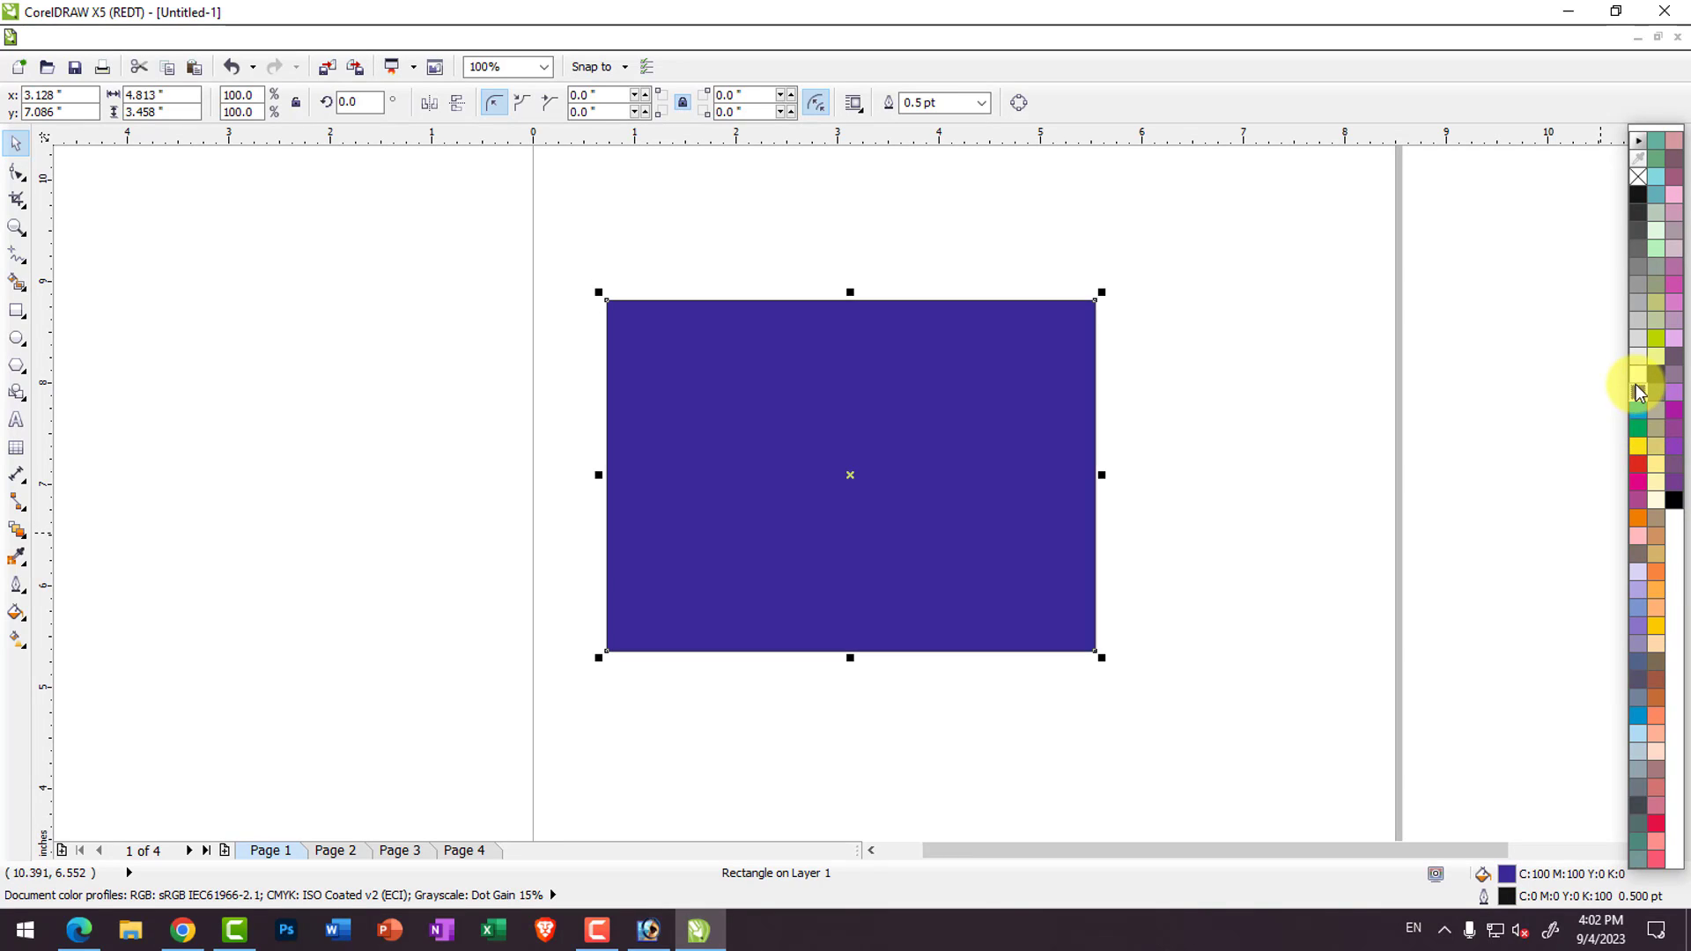
click(1636, 380)
click(1640, 407)
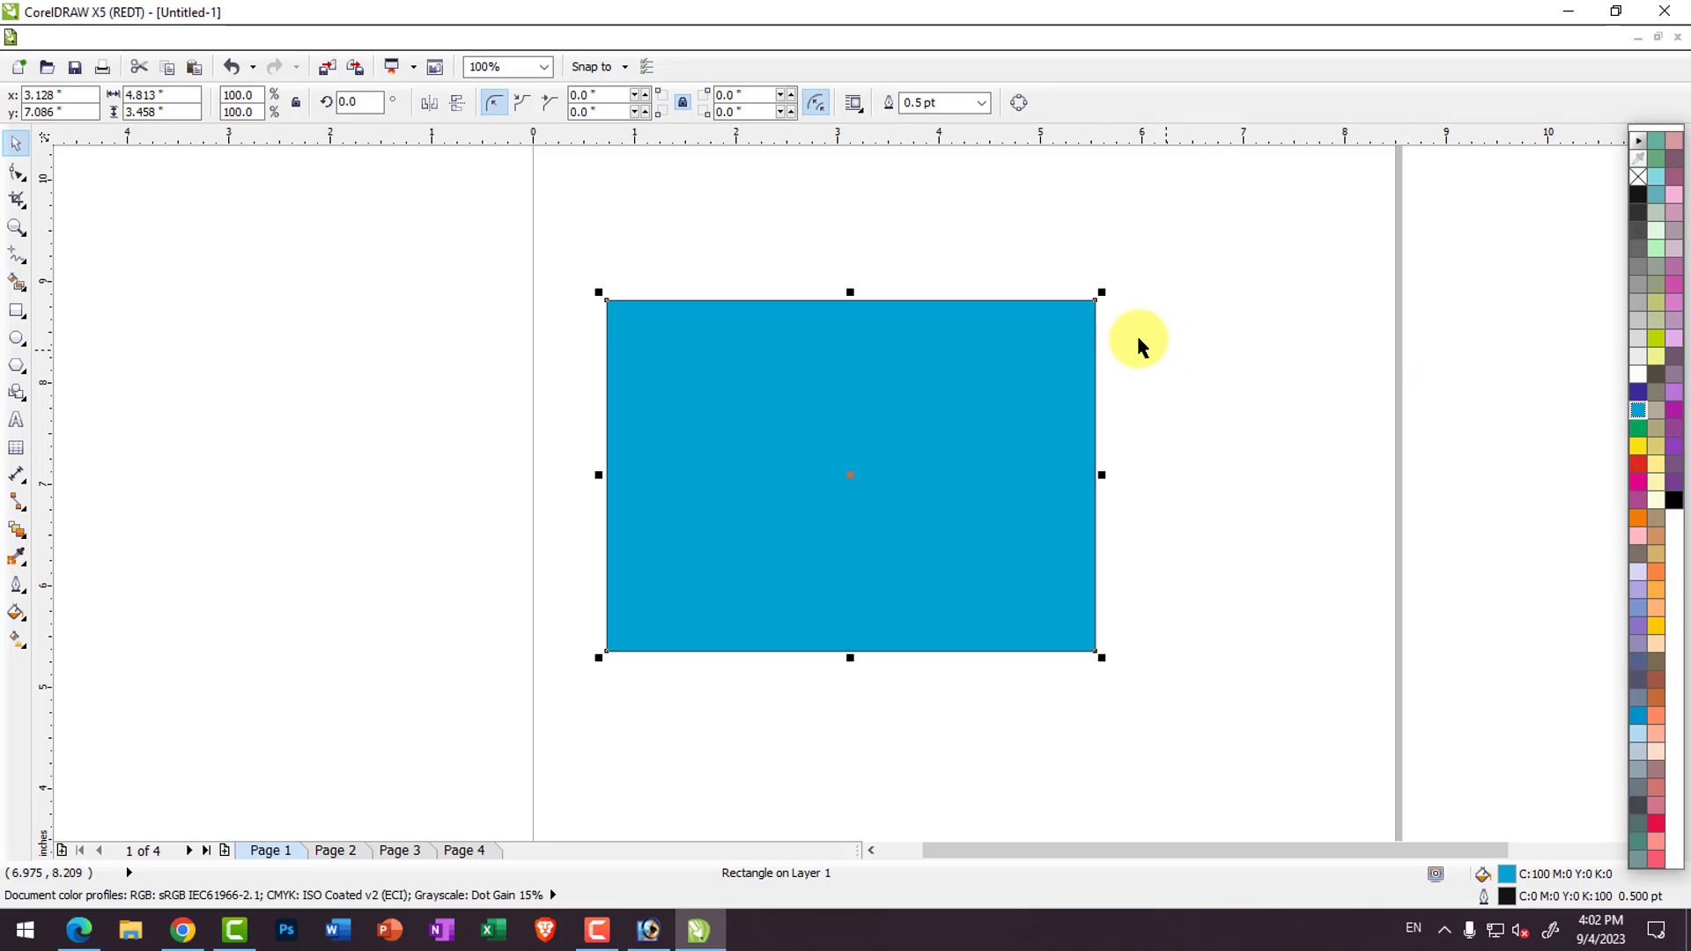
Enlarge the view of the rectangle's upper part to 200% and collapse the expanded colour palette
scroll(1054, 256, up, 2)
scroll(351, 492, down, 1)
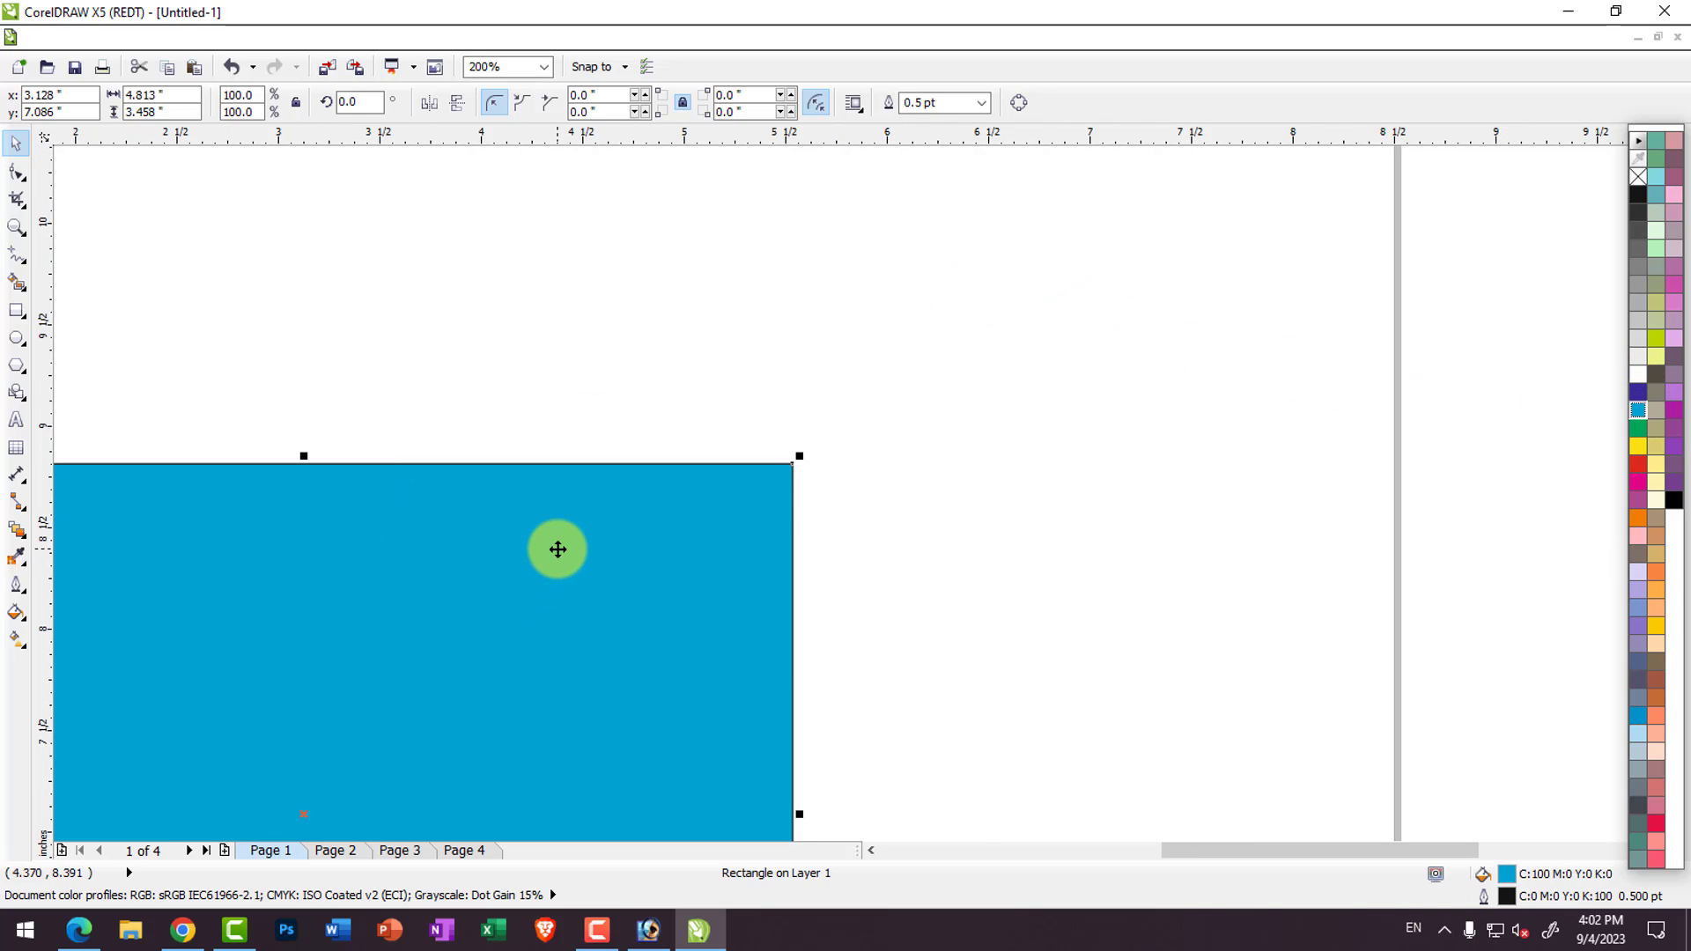
scroll(557, 549, down, 1)
scroll(290, 520, up, 1)
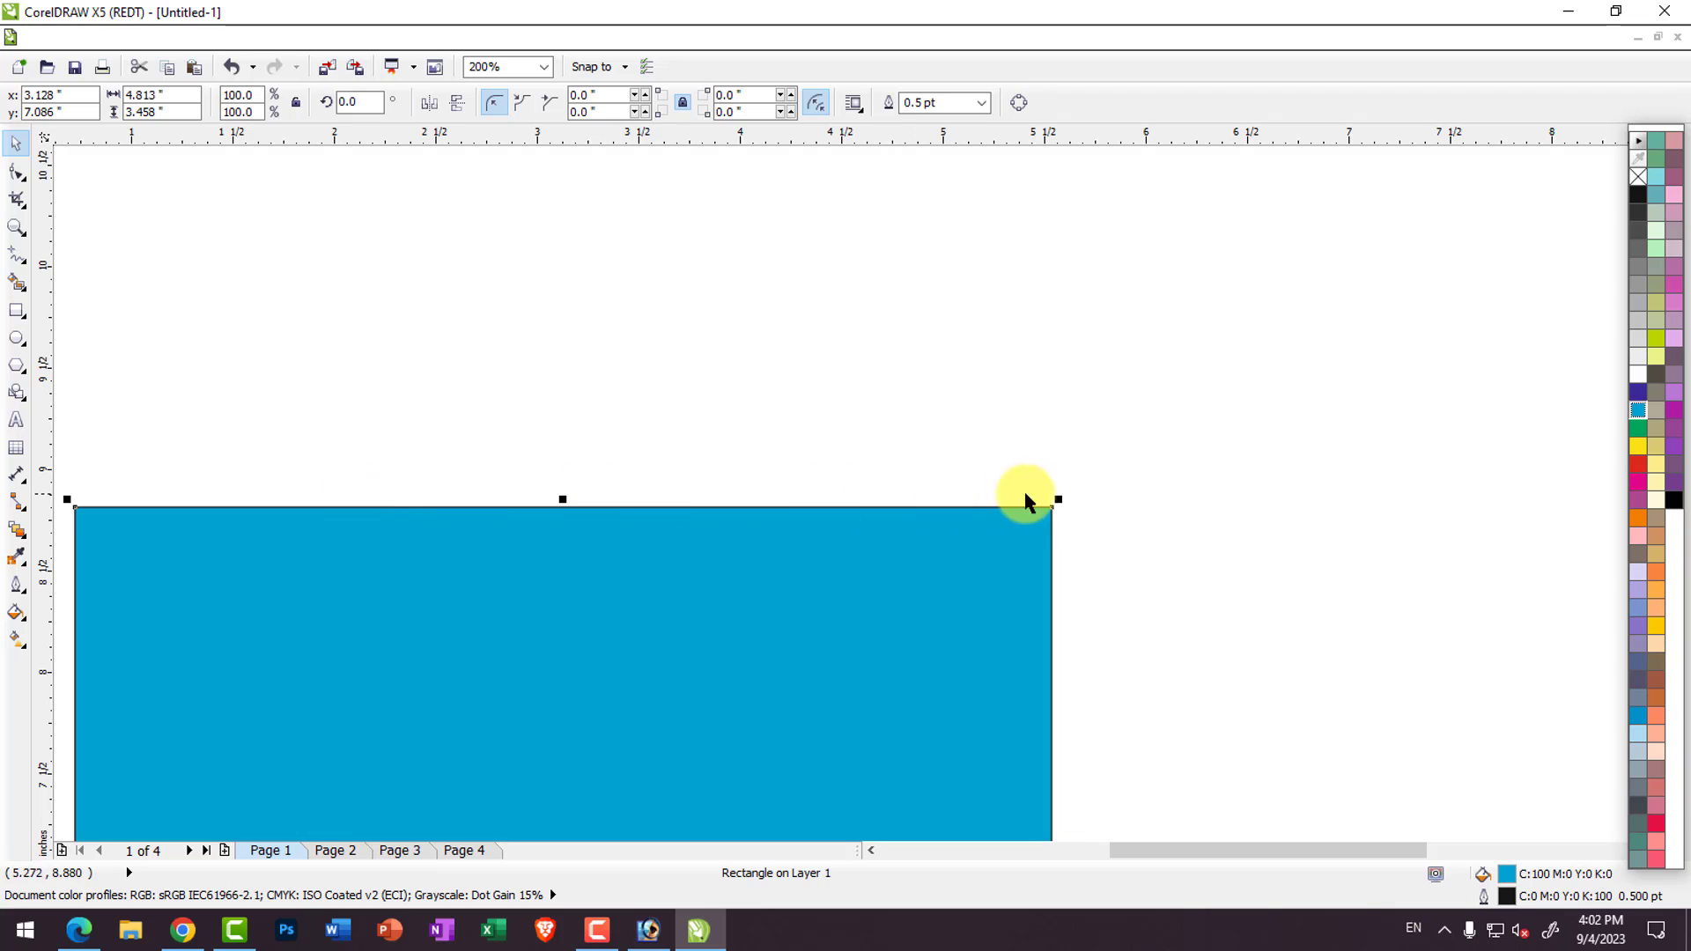
scroll(872, 611, down, 1)
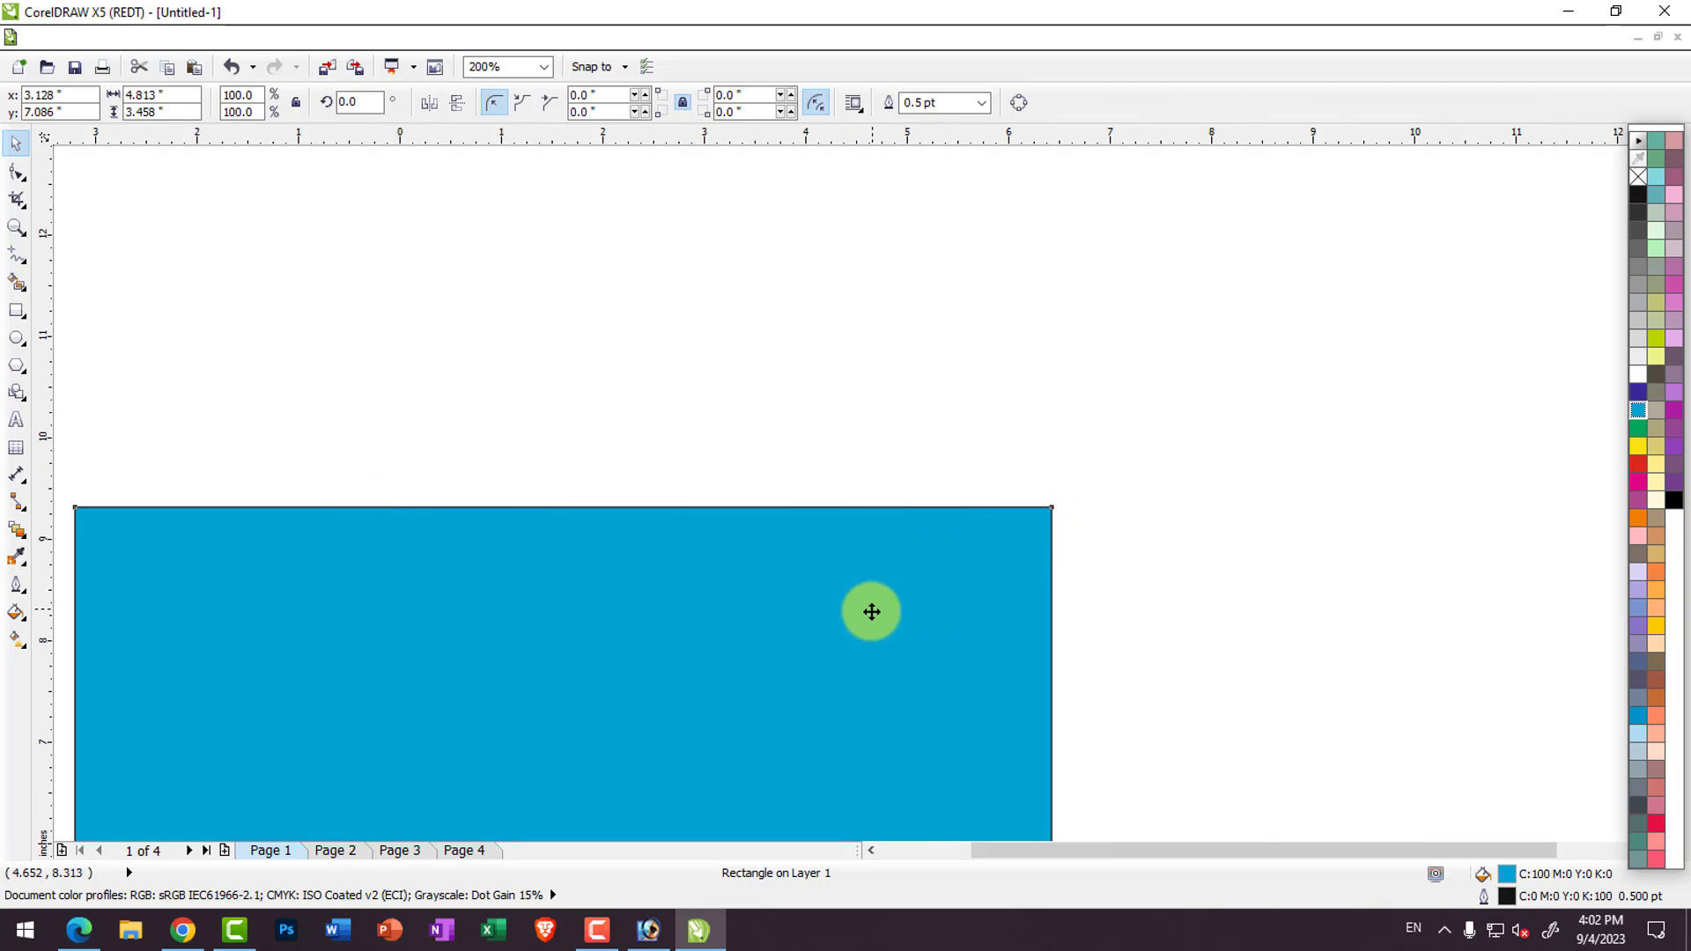
scroll(836, 797, up, 1)
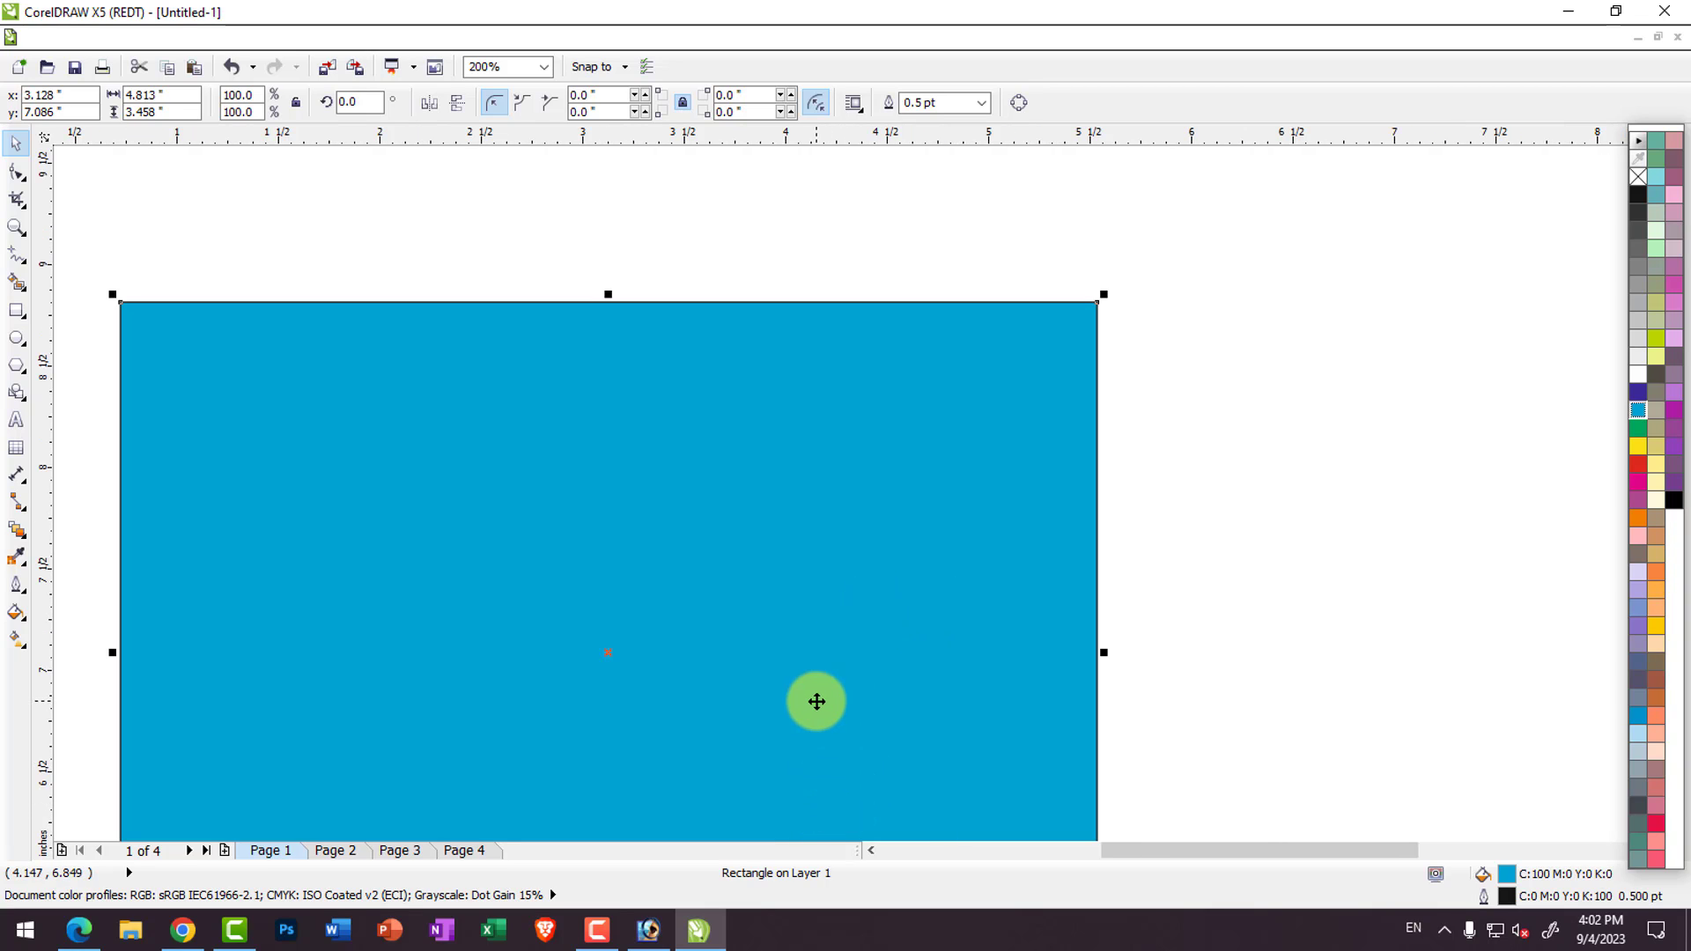
click(616, 458)
click(624, 446)
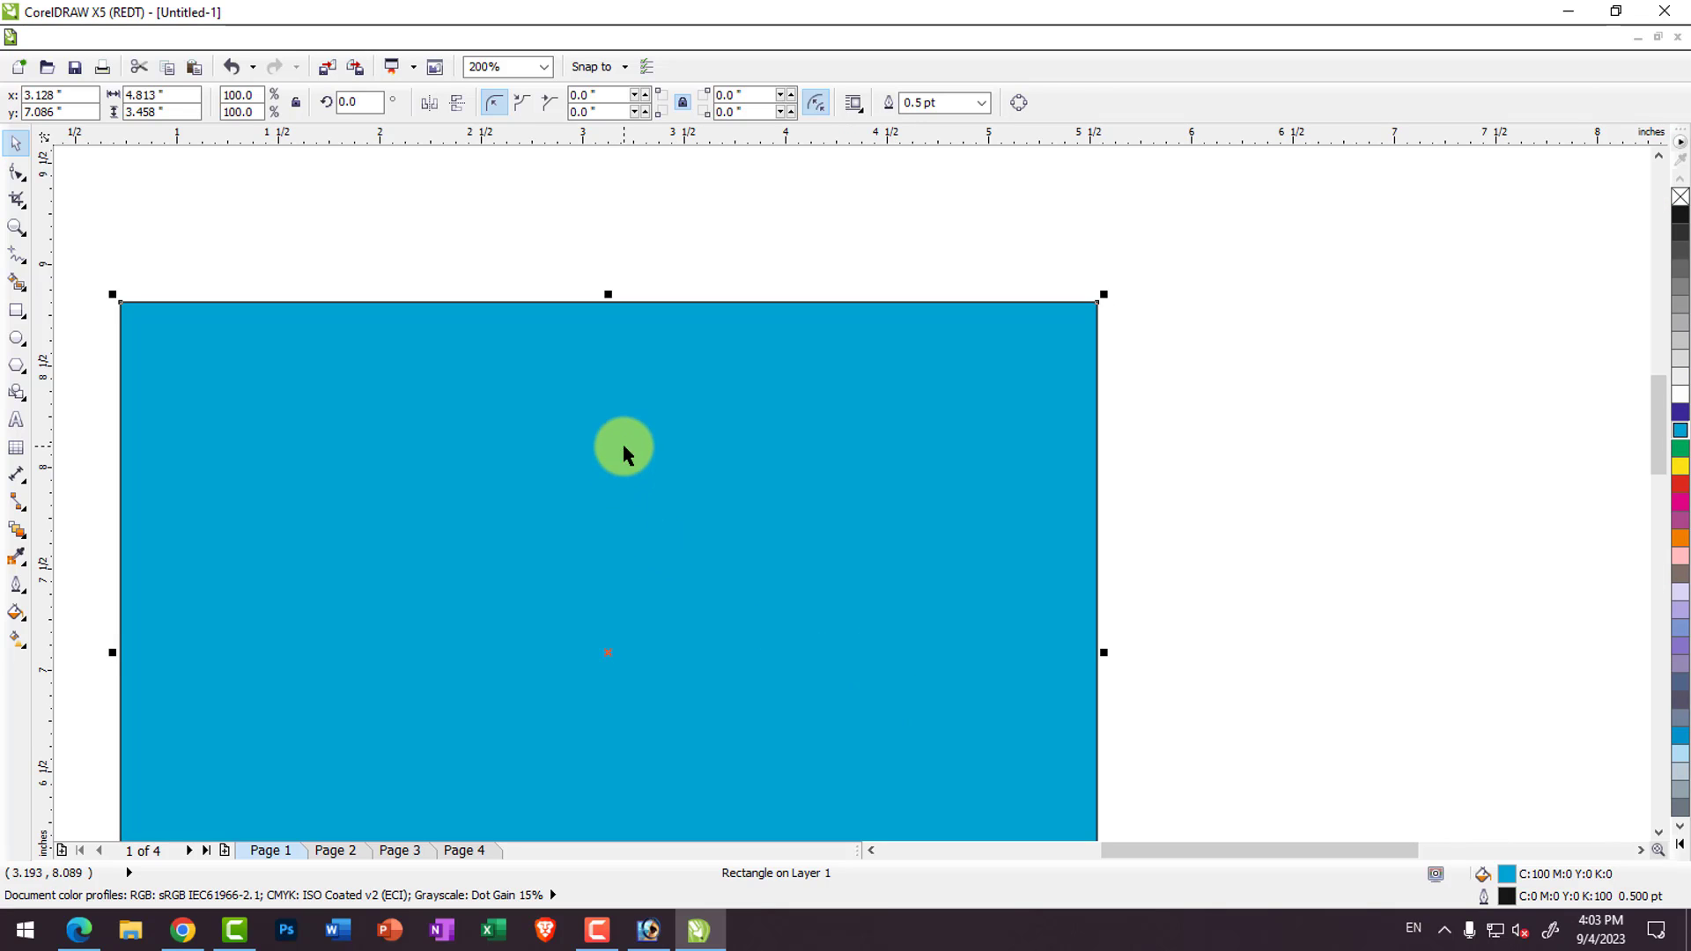
Try red, magenta, green and cyan fills on the rectangle, and fill it with yellow (C:0 M:0 Y:100 K:0)
click(1679, 484)
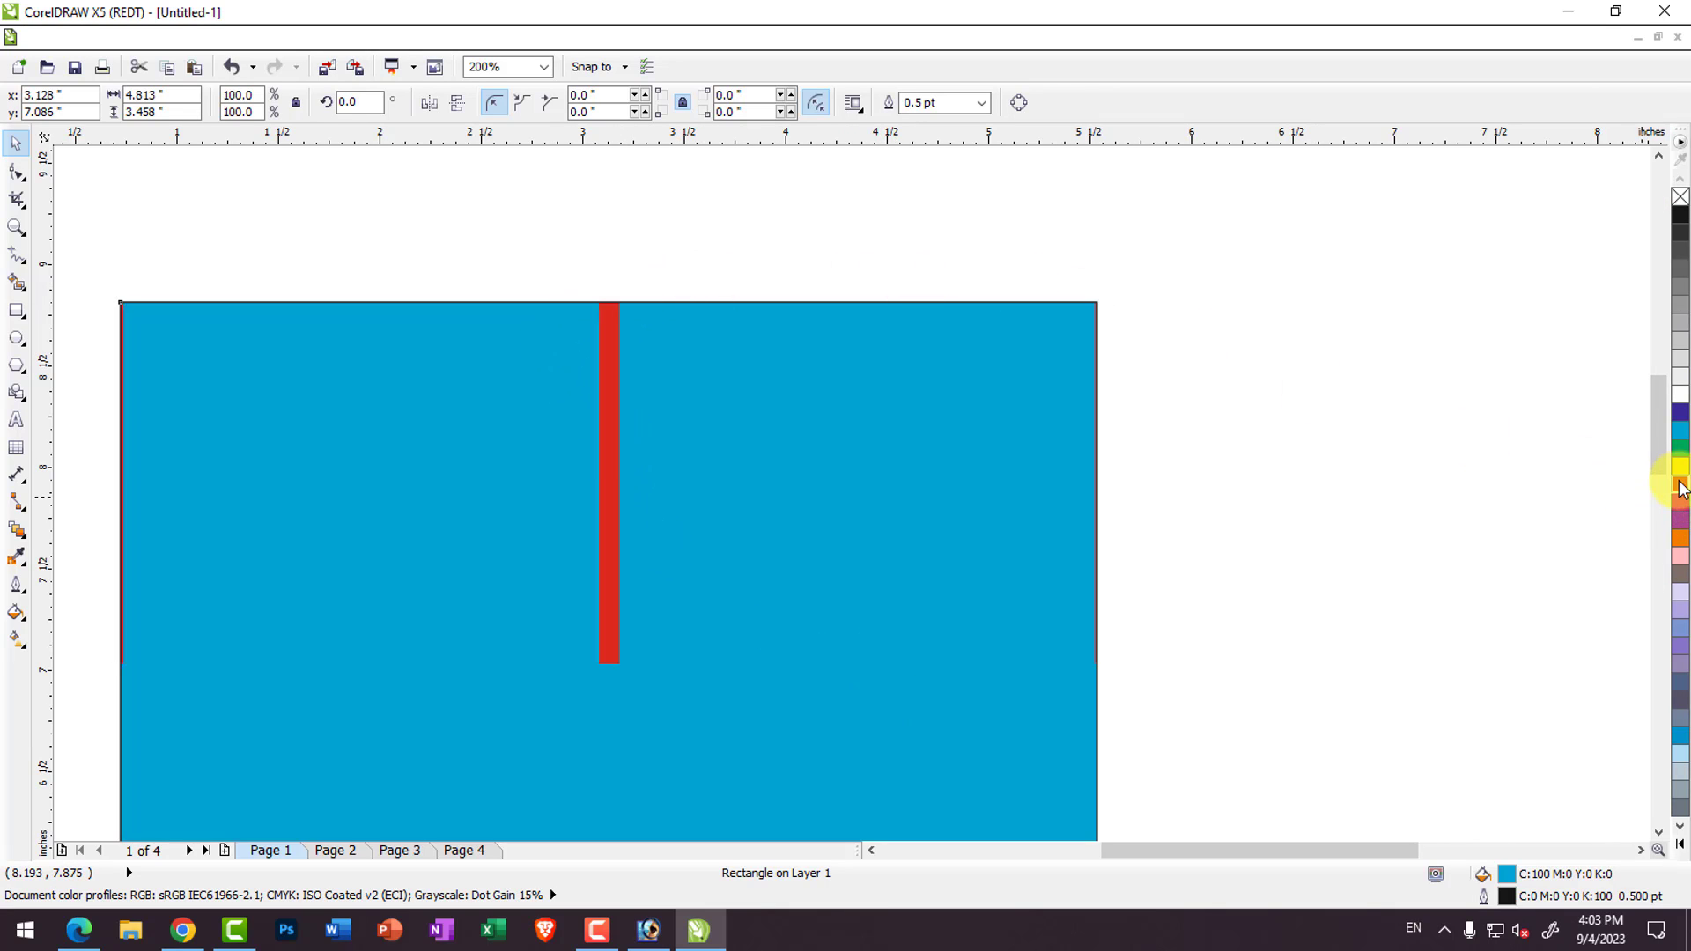
click(1679, 502)
click(1680, 484)
click(1679, 466)
click(1678, 441)
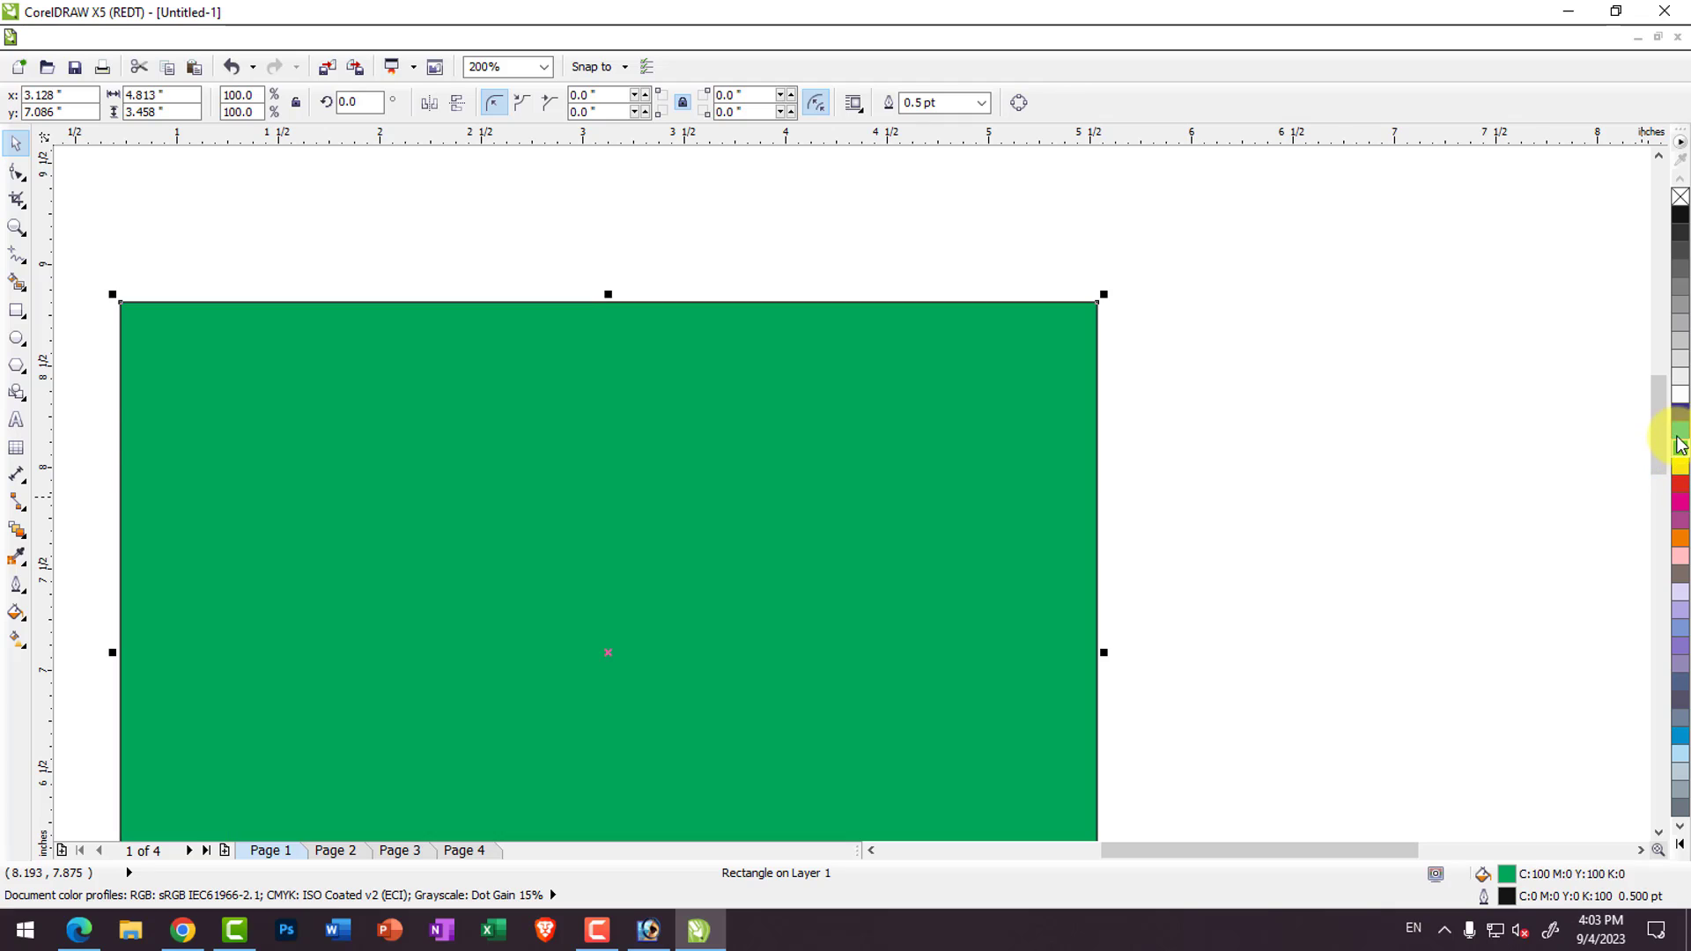
click(1680, 429)
click(1679, 447)
click(1679, 485)
click(1679, 466)
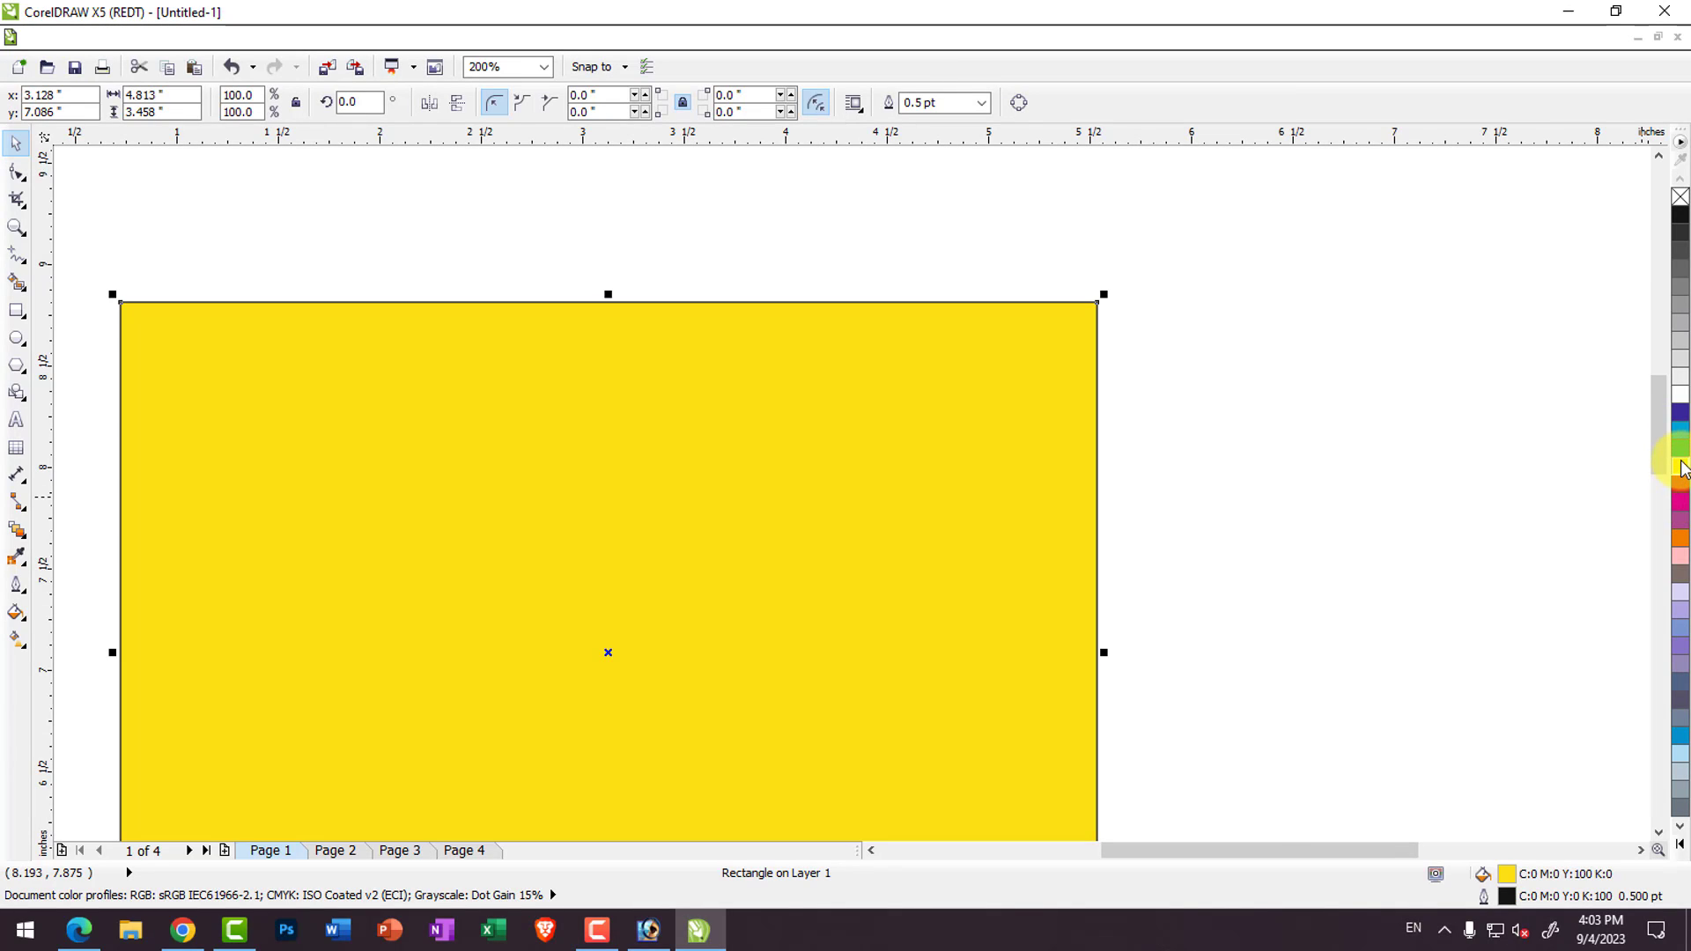
Try cyan, green and red outline colours on the rectangle, and set its outline to magenta (C:0 M:100 Y:0 K:0)
right_click(1680, 440)
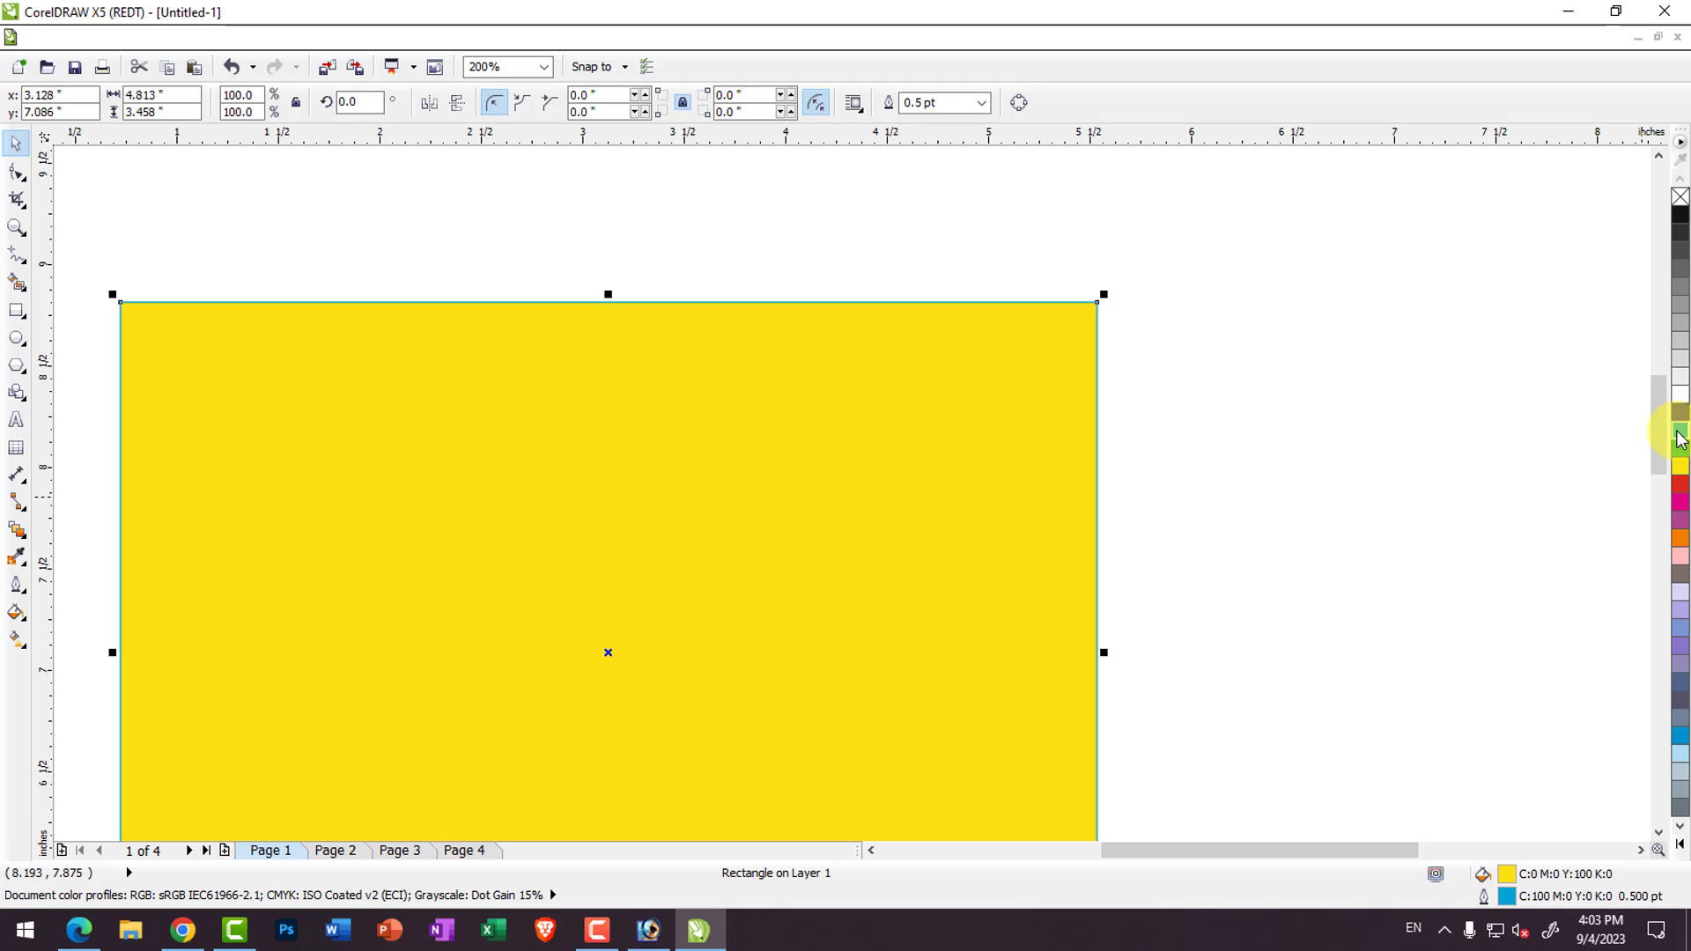
right_click(1680, 464)
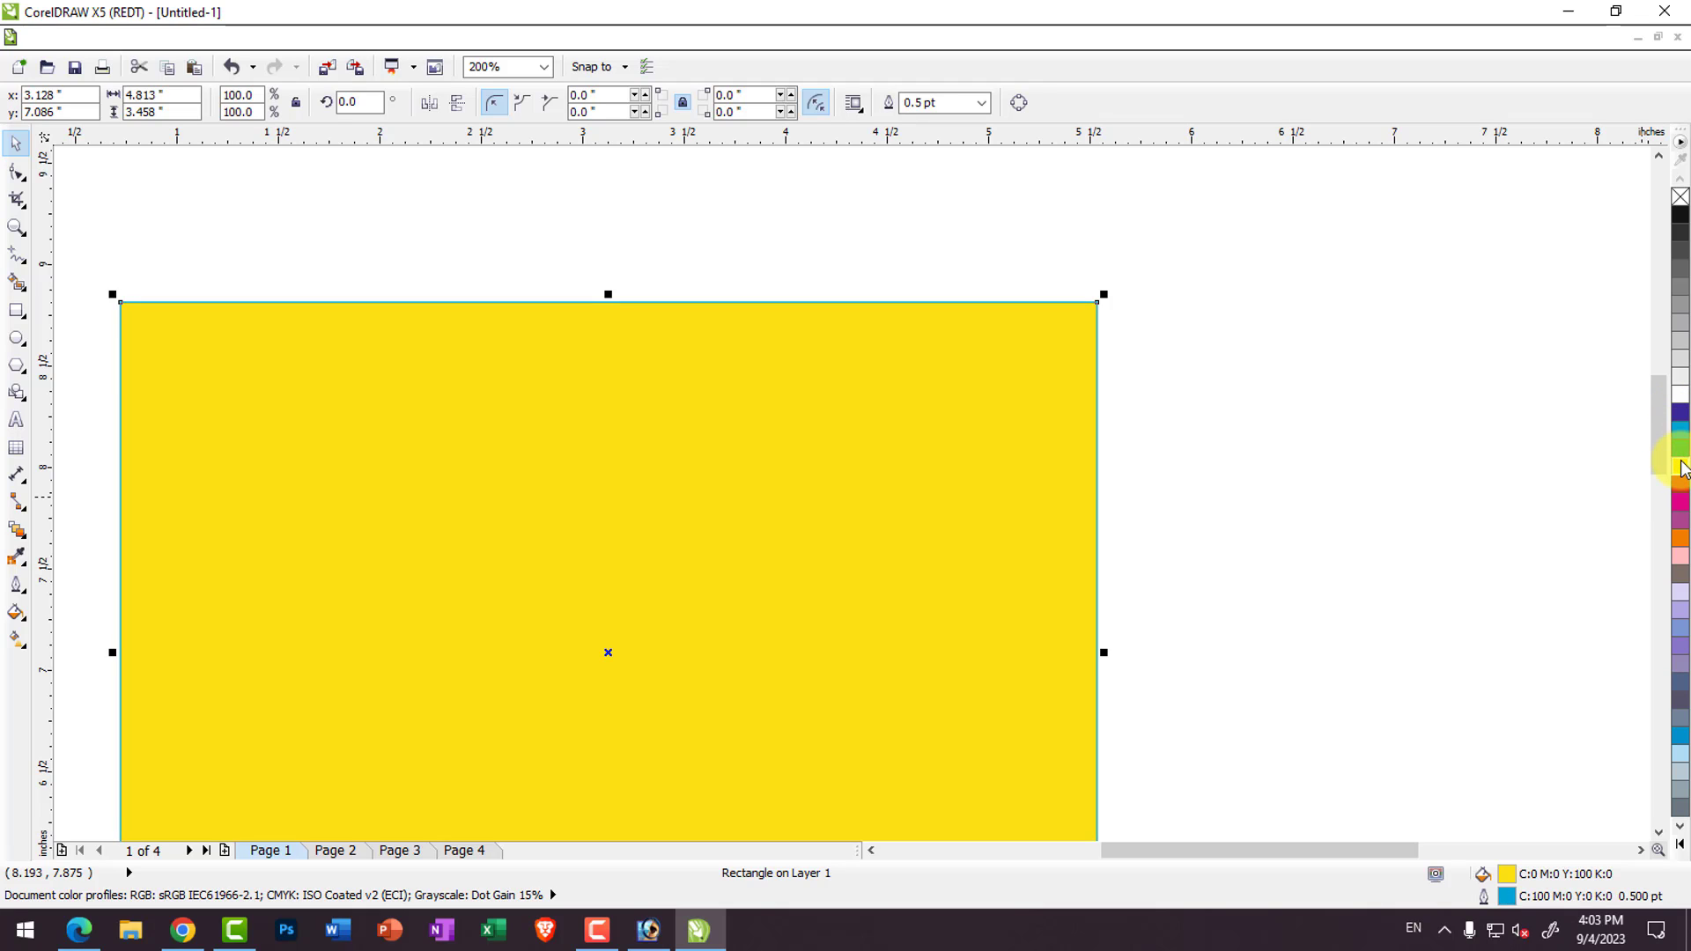
right_click(1680, 449)
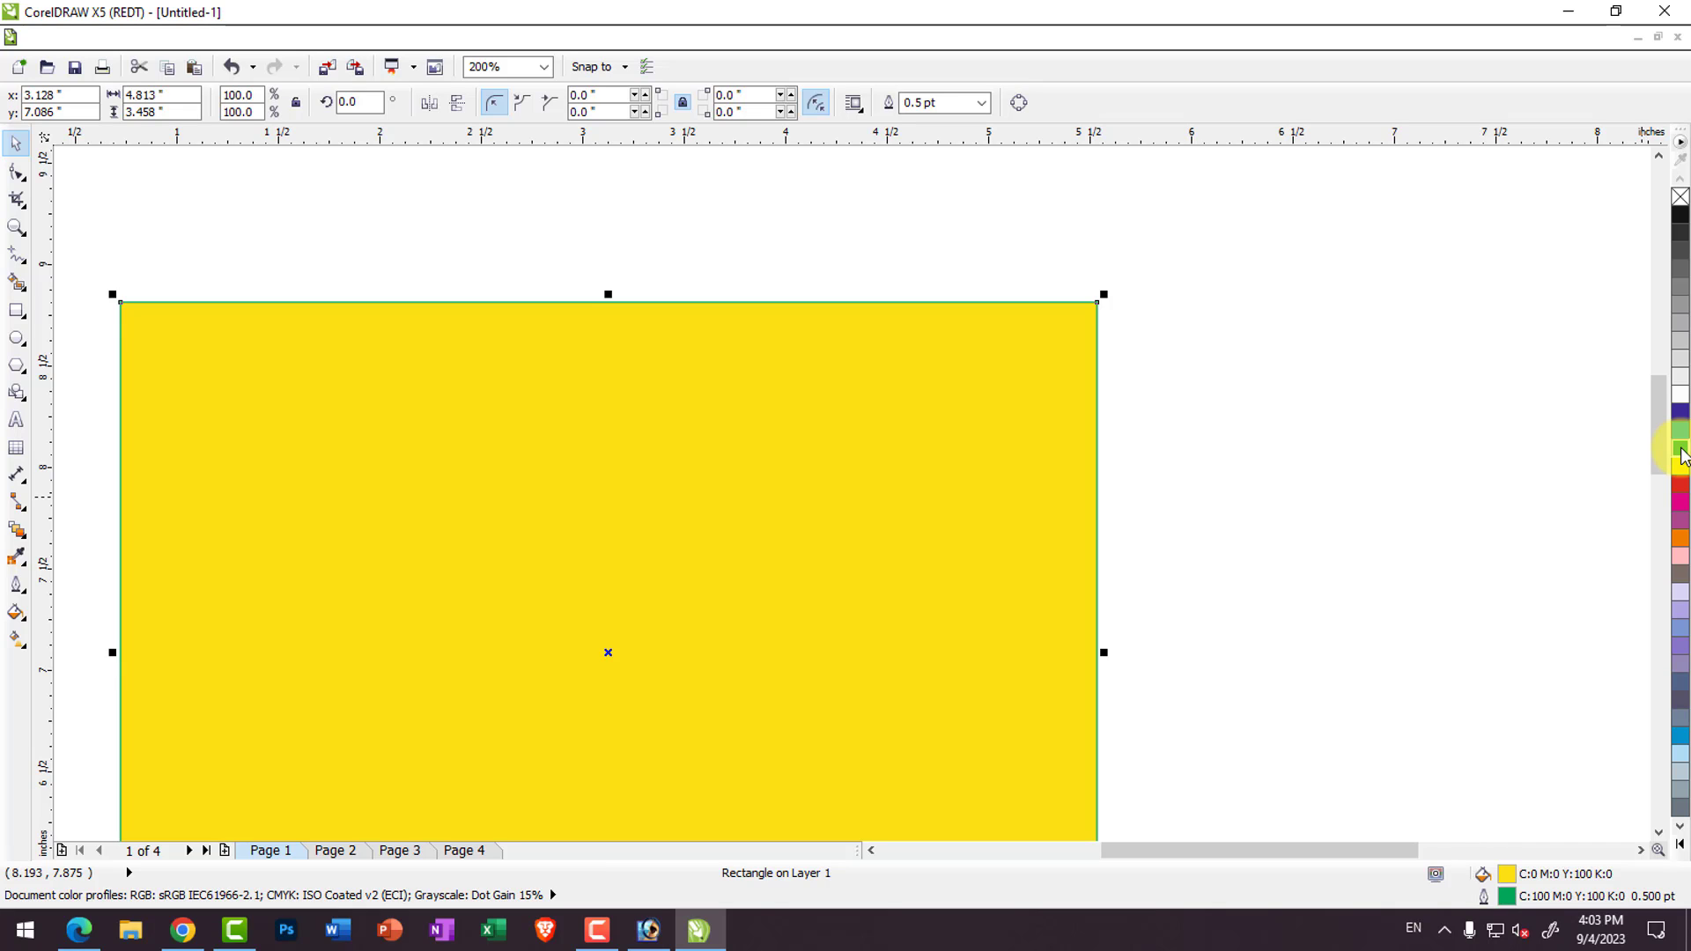
right_click(1681, 486)
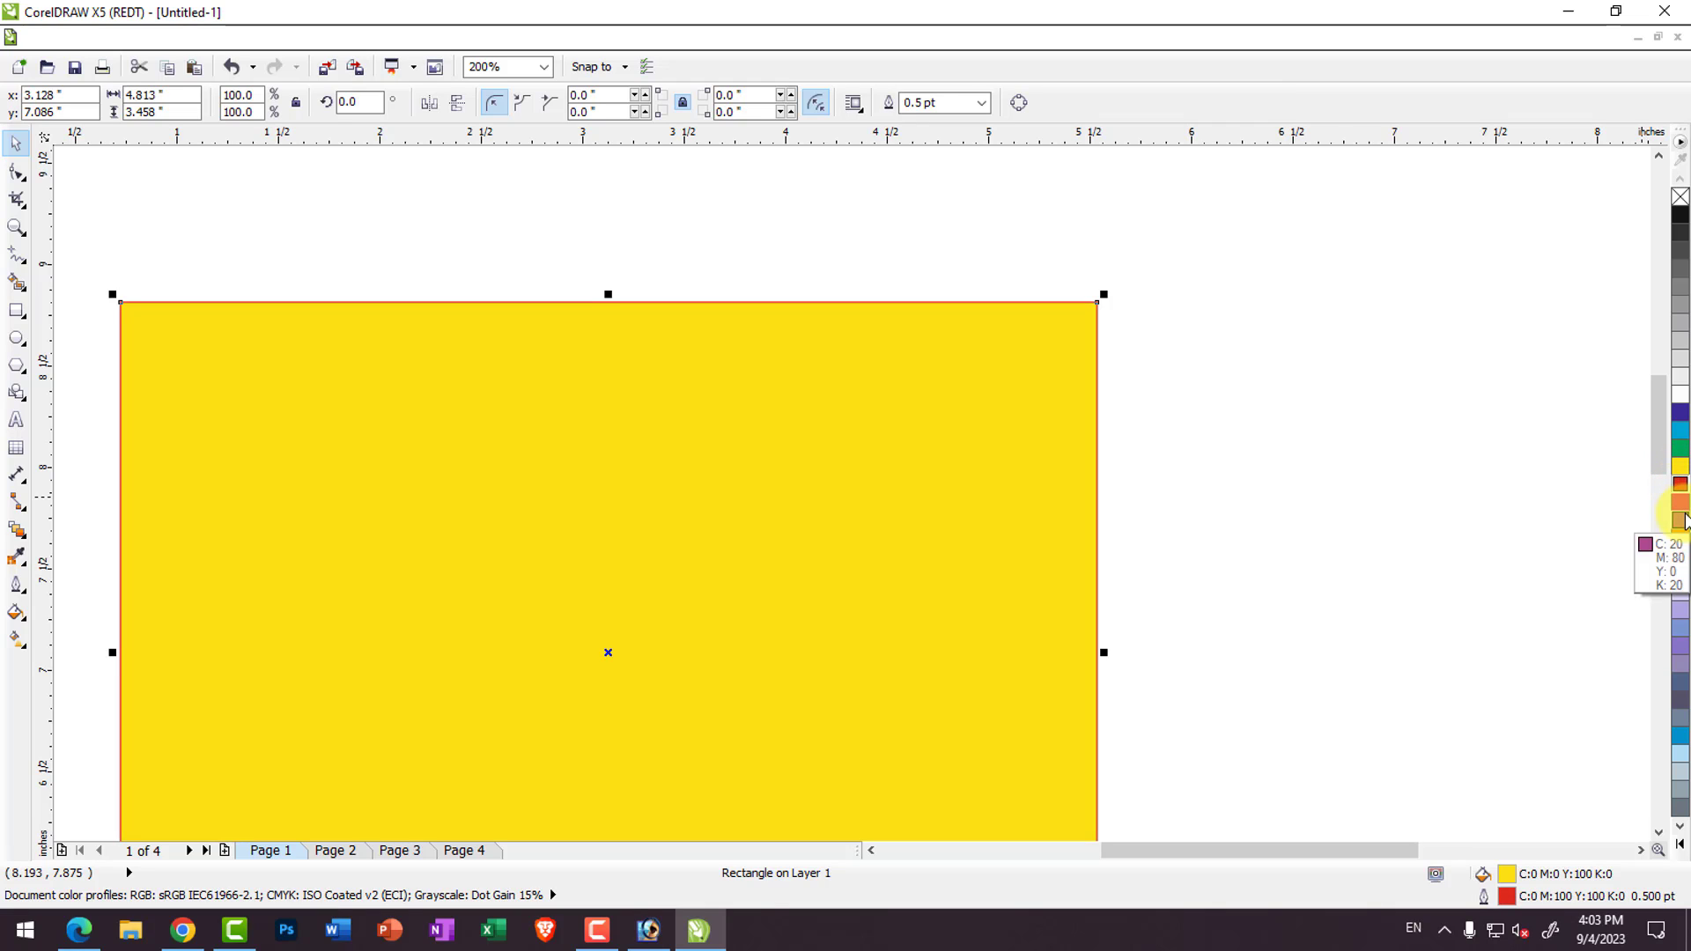
right_click(1681, 504)
right_click(1682, 509)
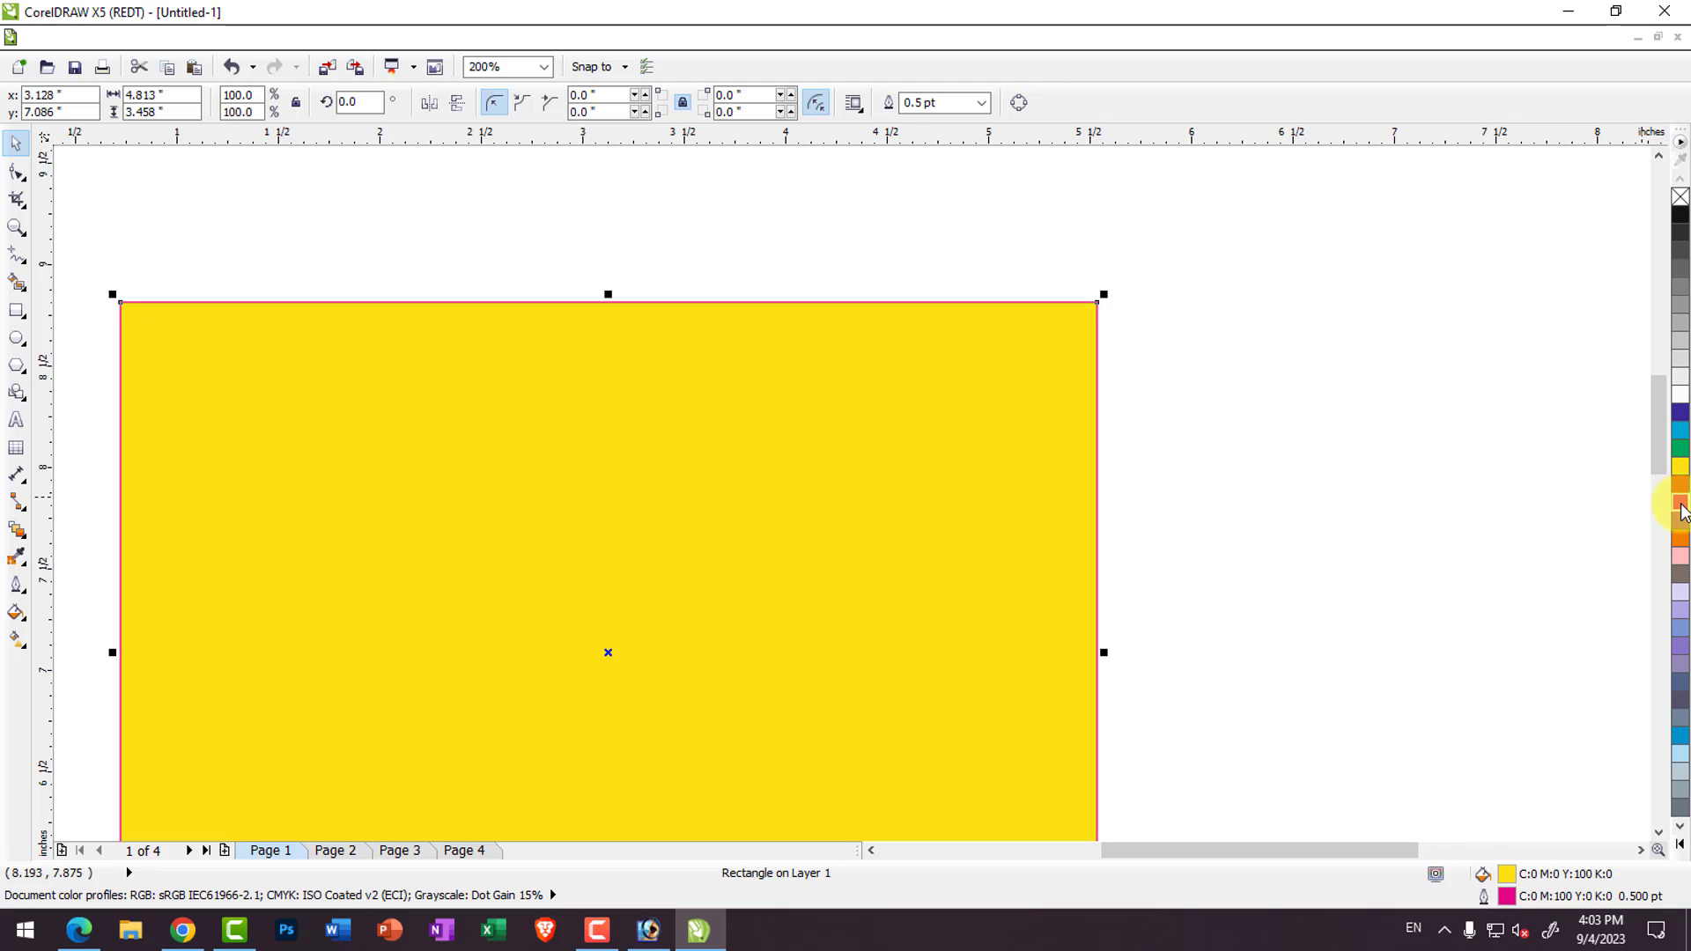
Try green and blue as the magenta-outlined rectangle's fill, and fill it with cyan (C:100 M:0 Y:0 K:0)
click(1681, 447)
click(1681, 430)
click(1681, 412)
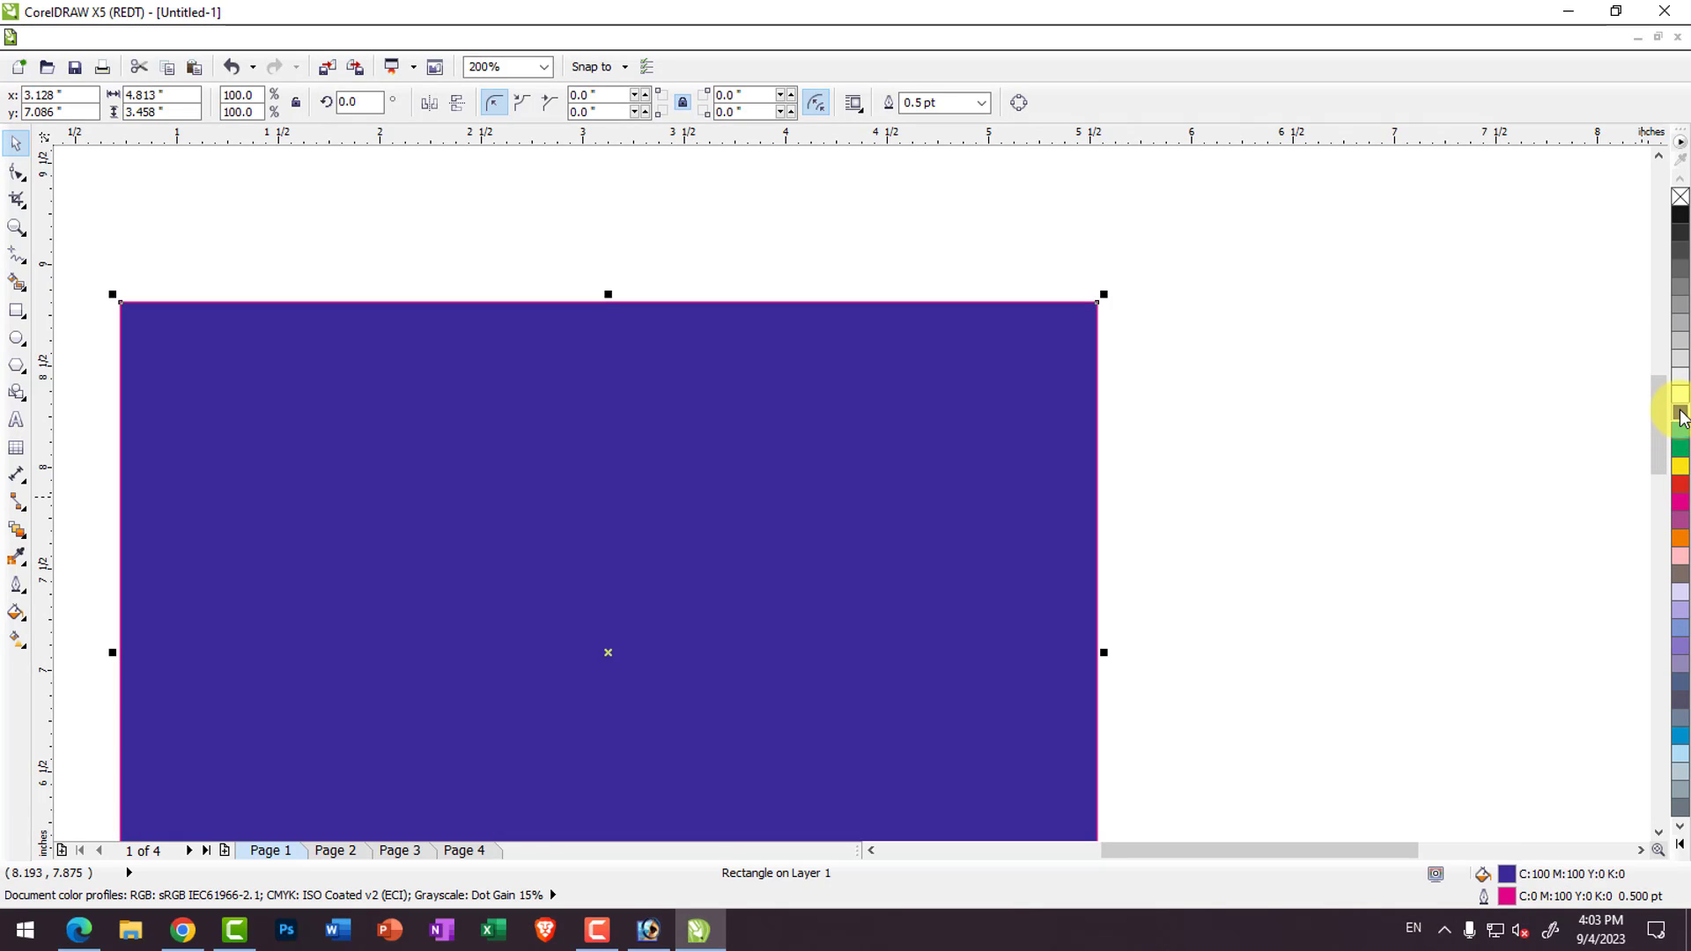
click(1681, 436)
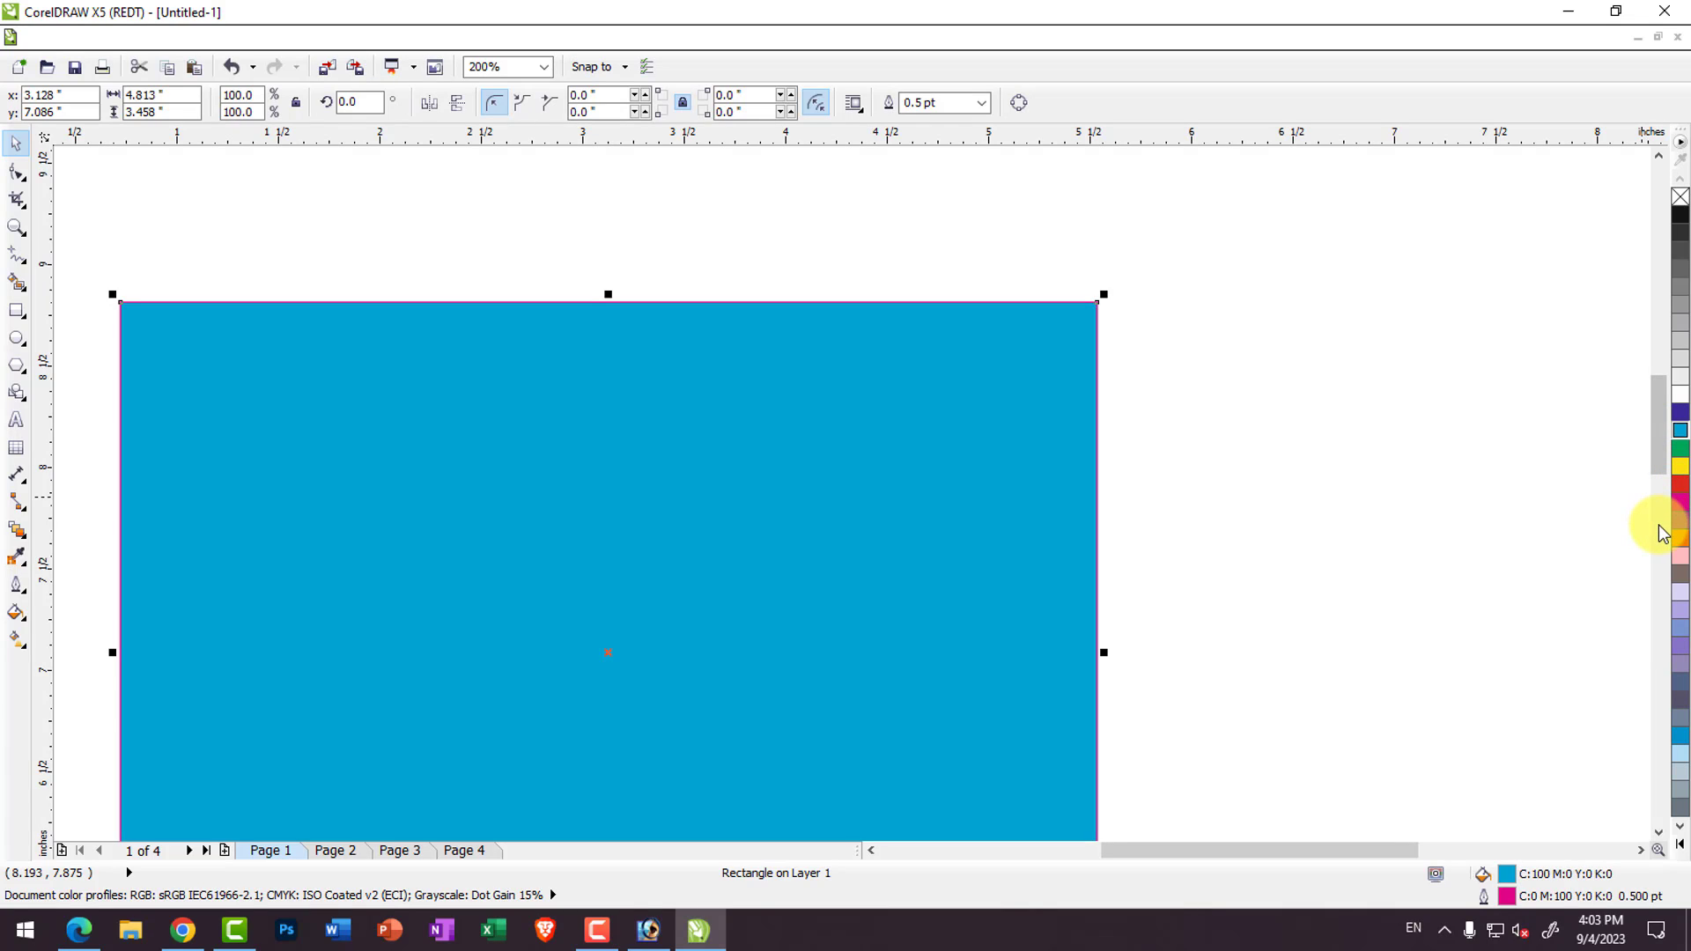
Examine the rectangle's outline and corners at 100% and 200% zoom, and read the description of the Round corner option
scroll(816, 596, down, 1)
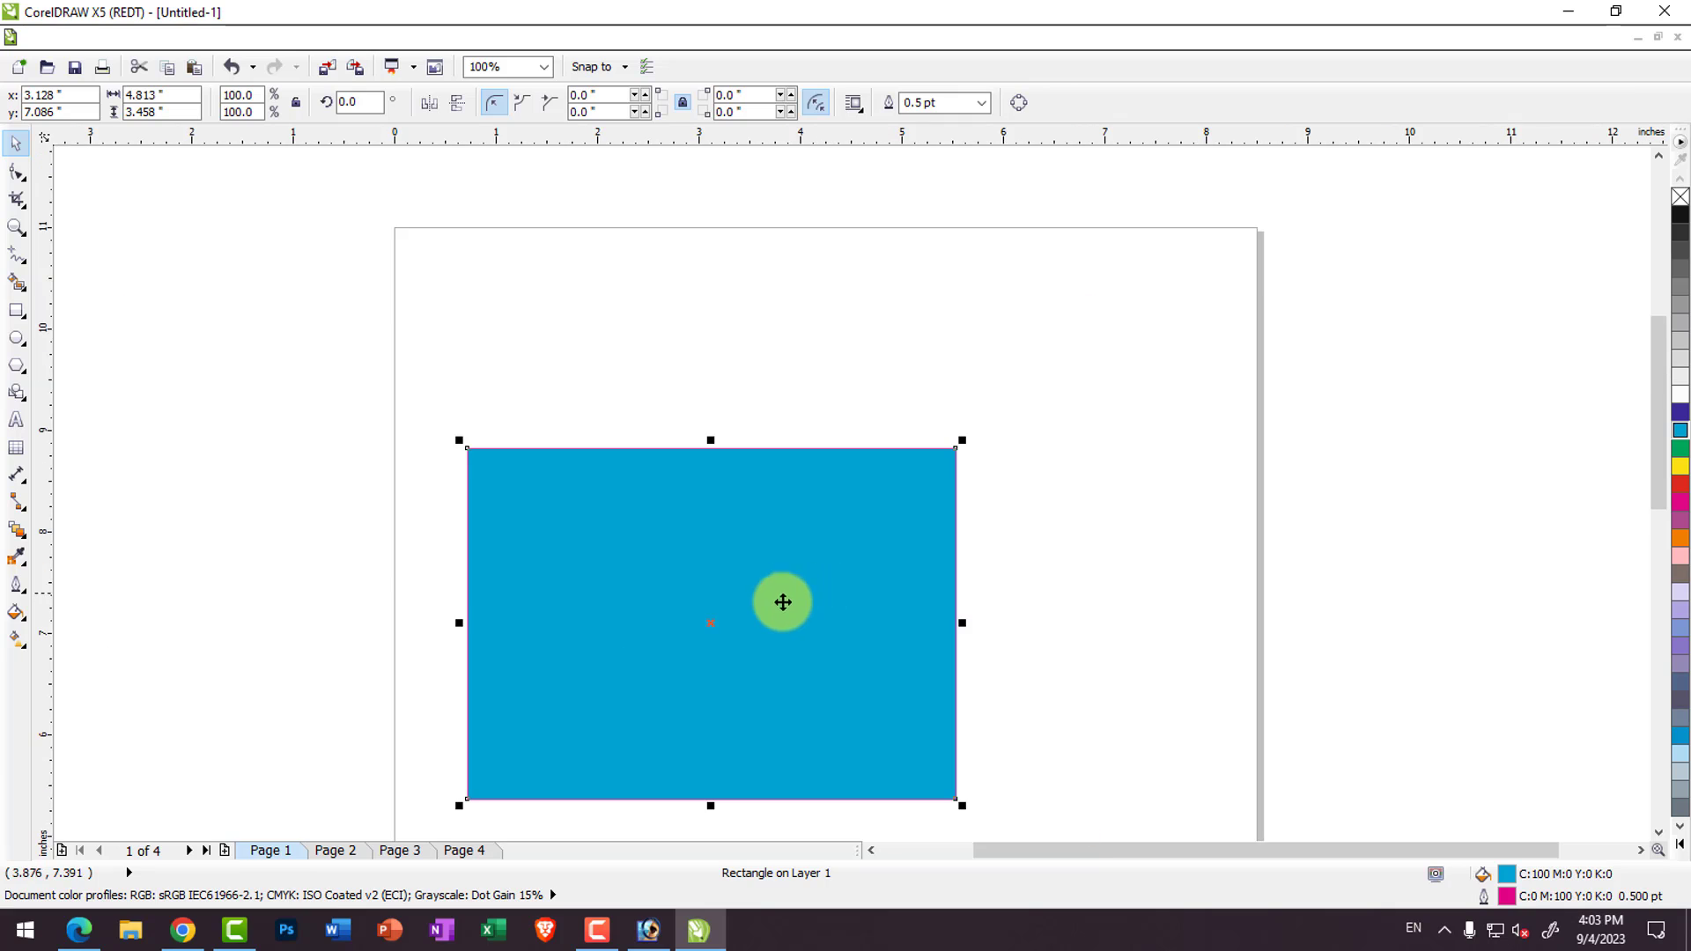
scroll(816, 724, up, 1)
scroll(817, 724, down, 1)
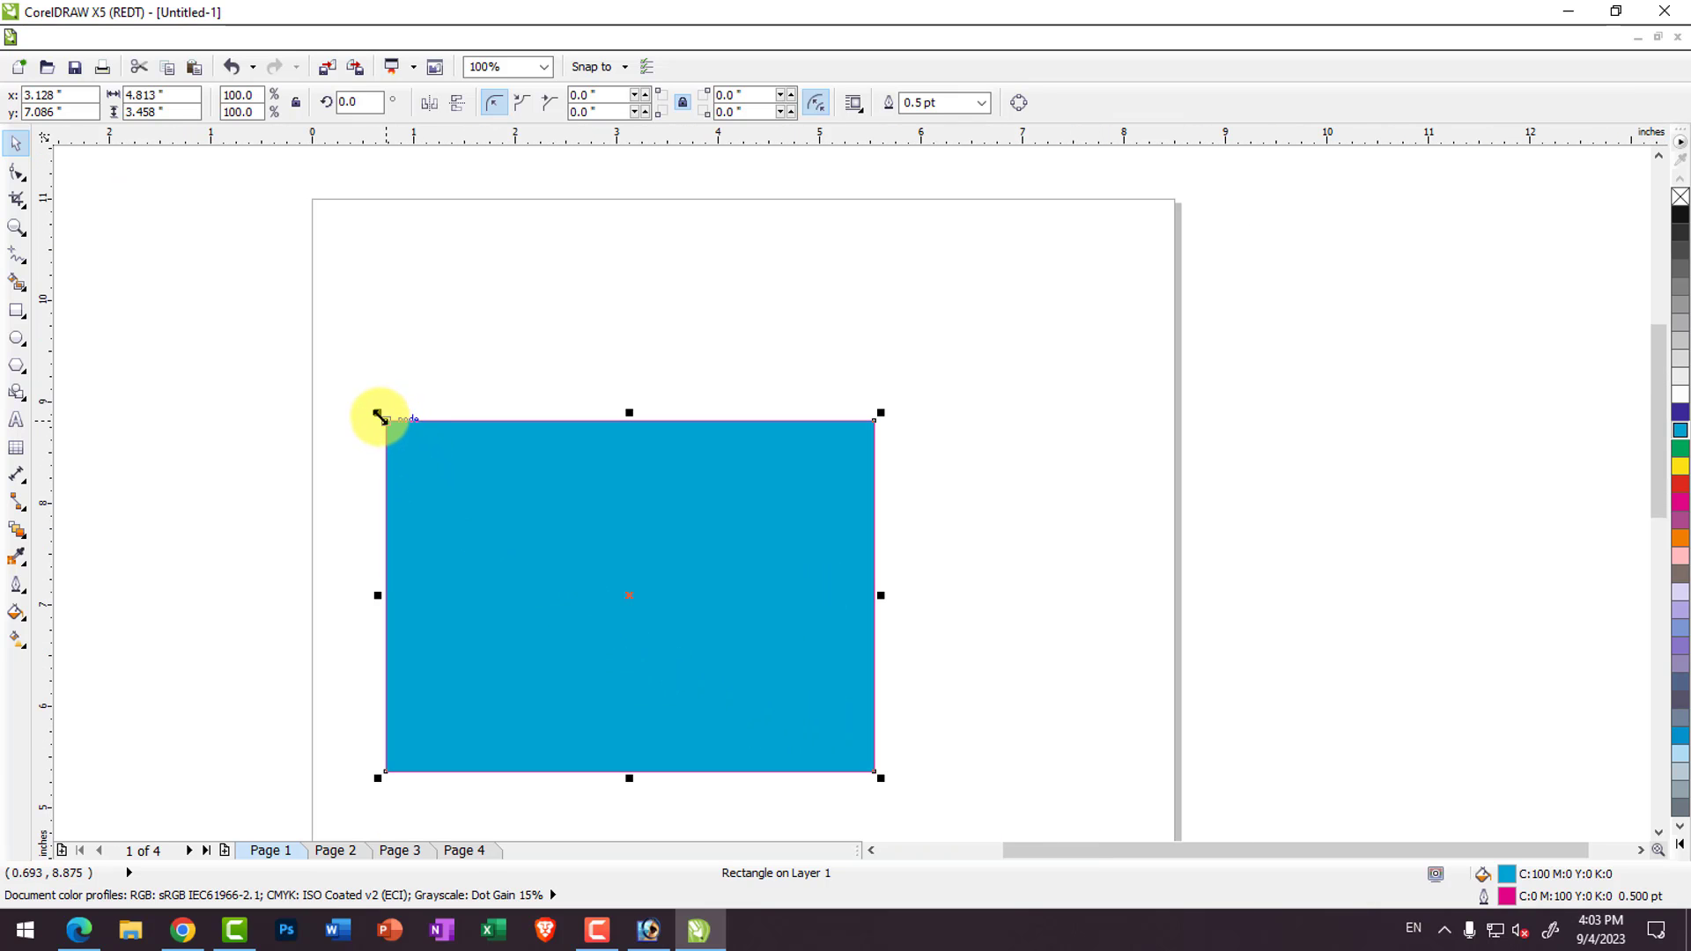
scroll(383, 445, up, 1)
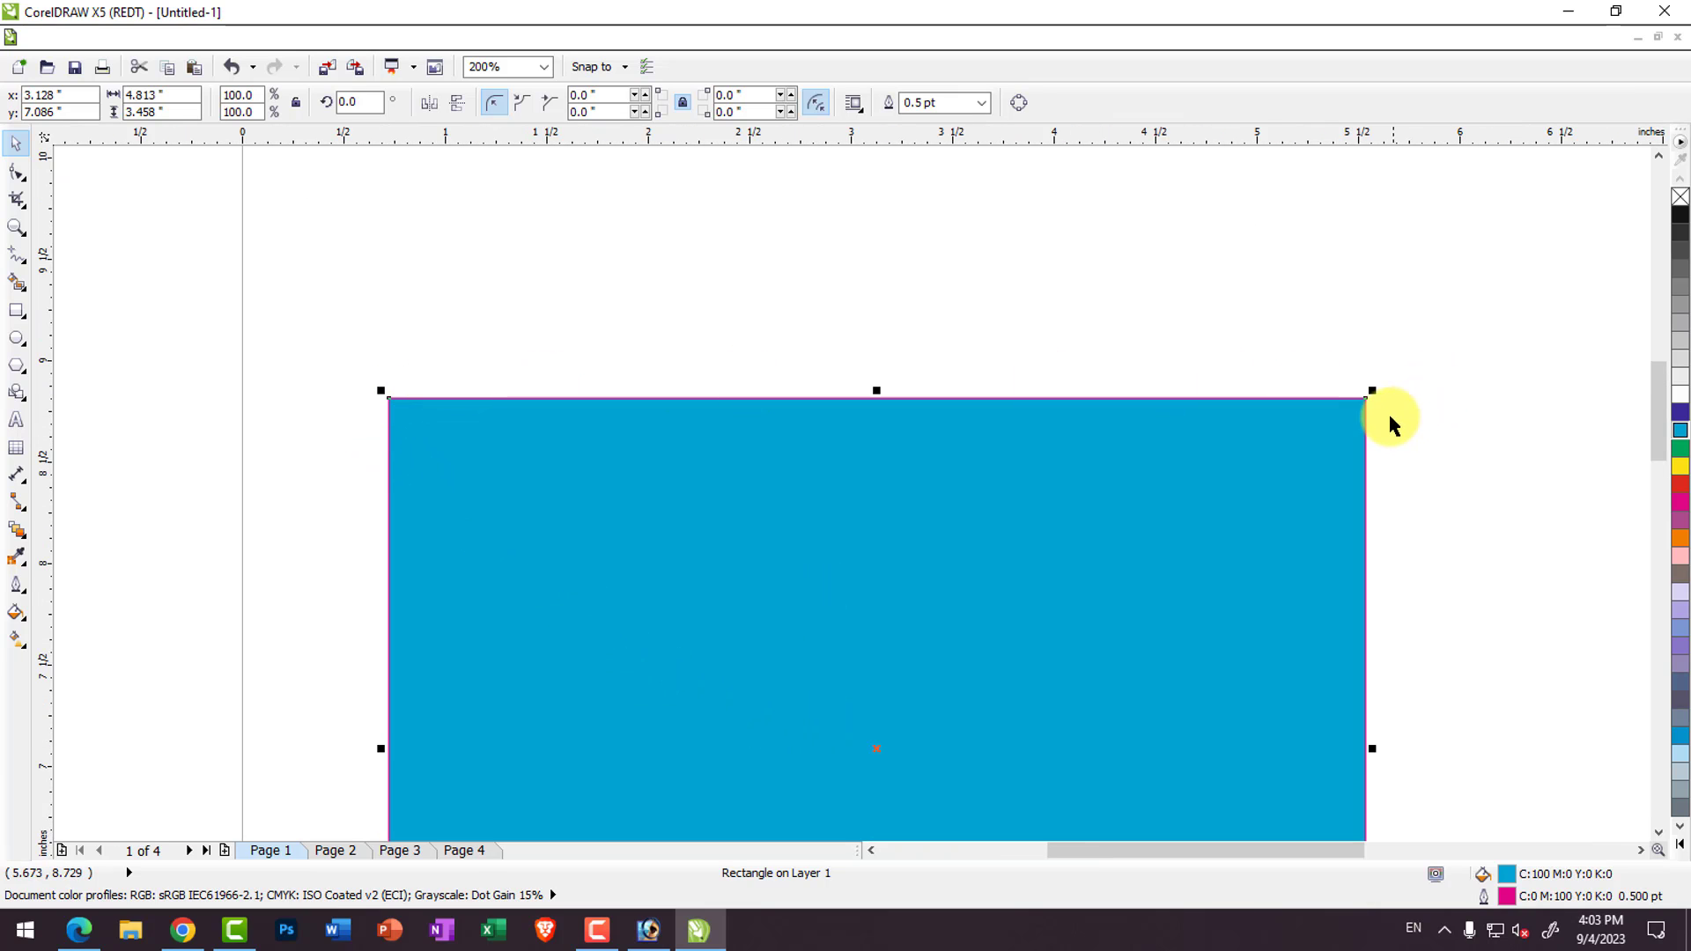
scroll(1378, 419, down, 1)
scroll(1368, 653, up, 1)
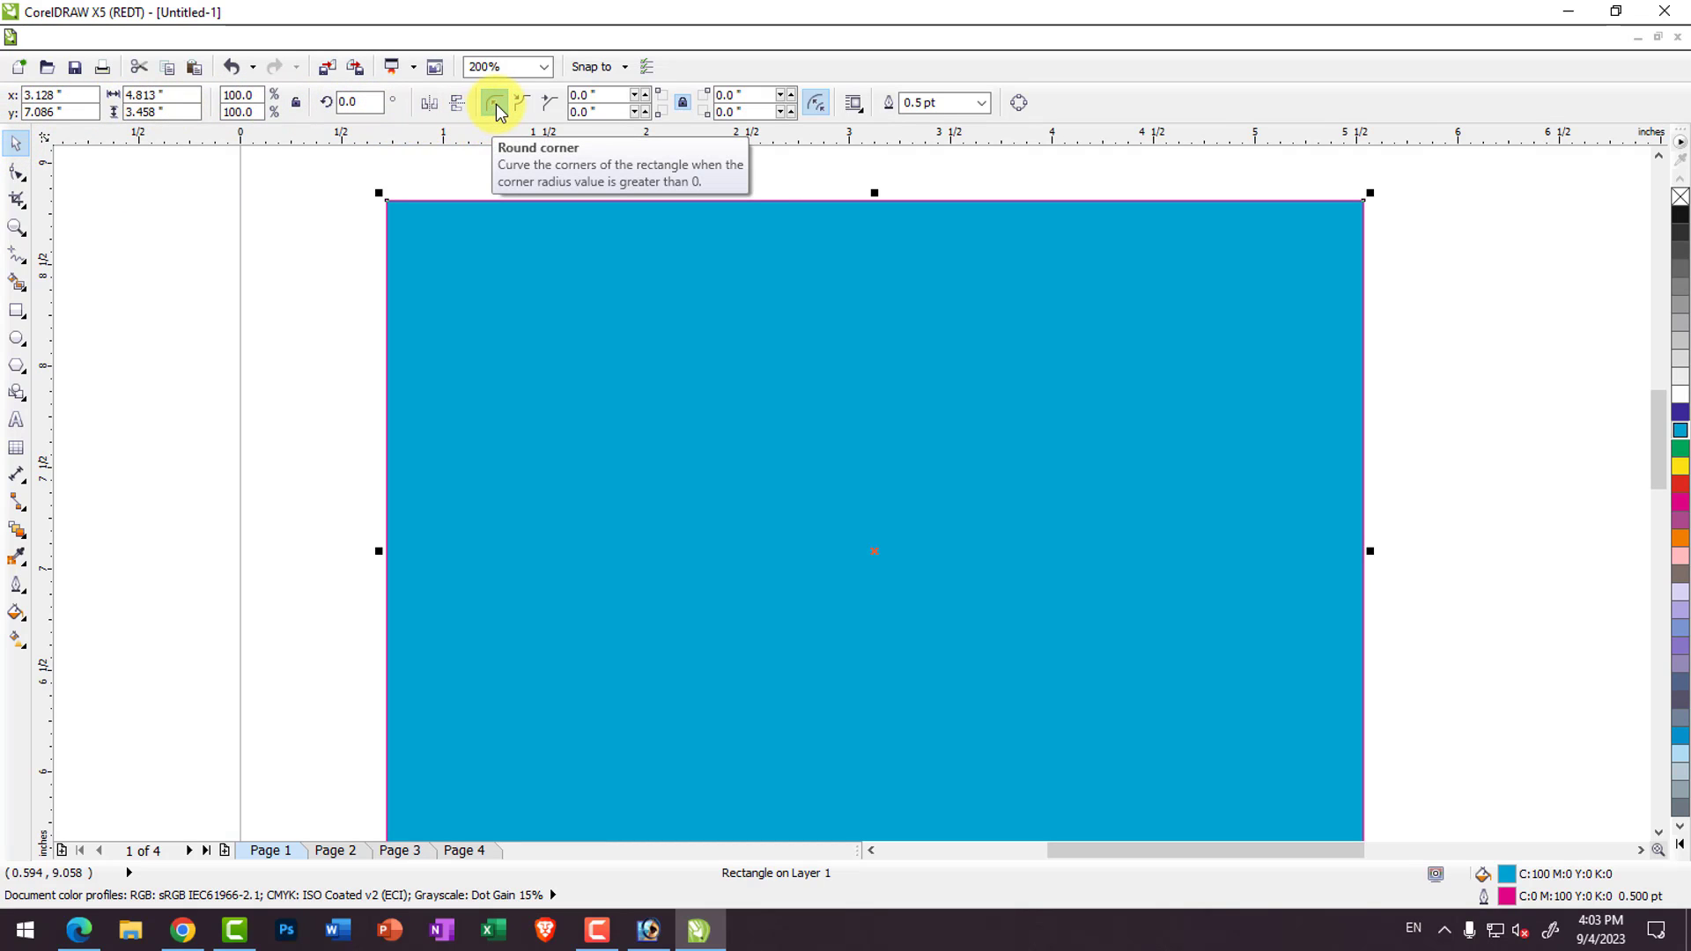
scroll(1124, 411, down, 1)
scroll(1280, 426, up, 1)
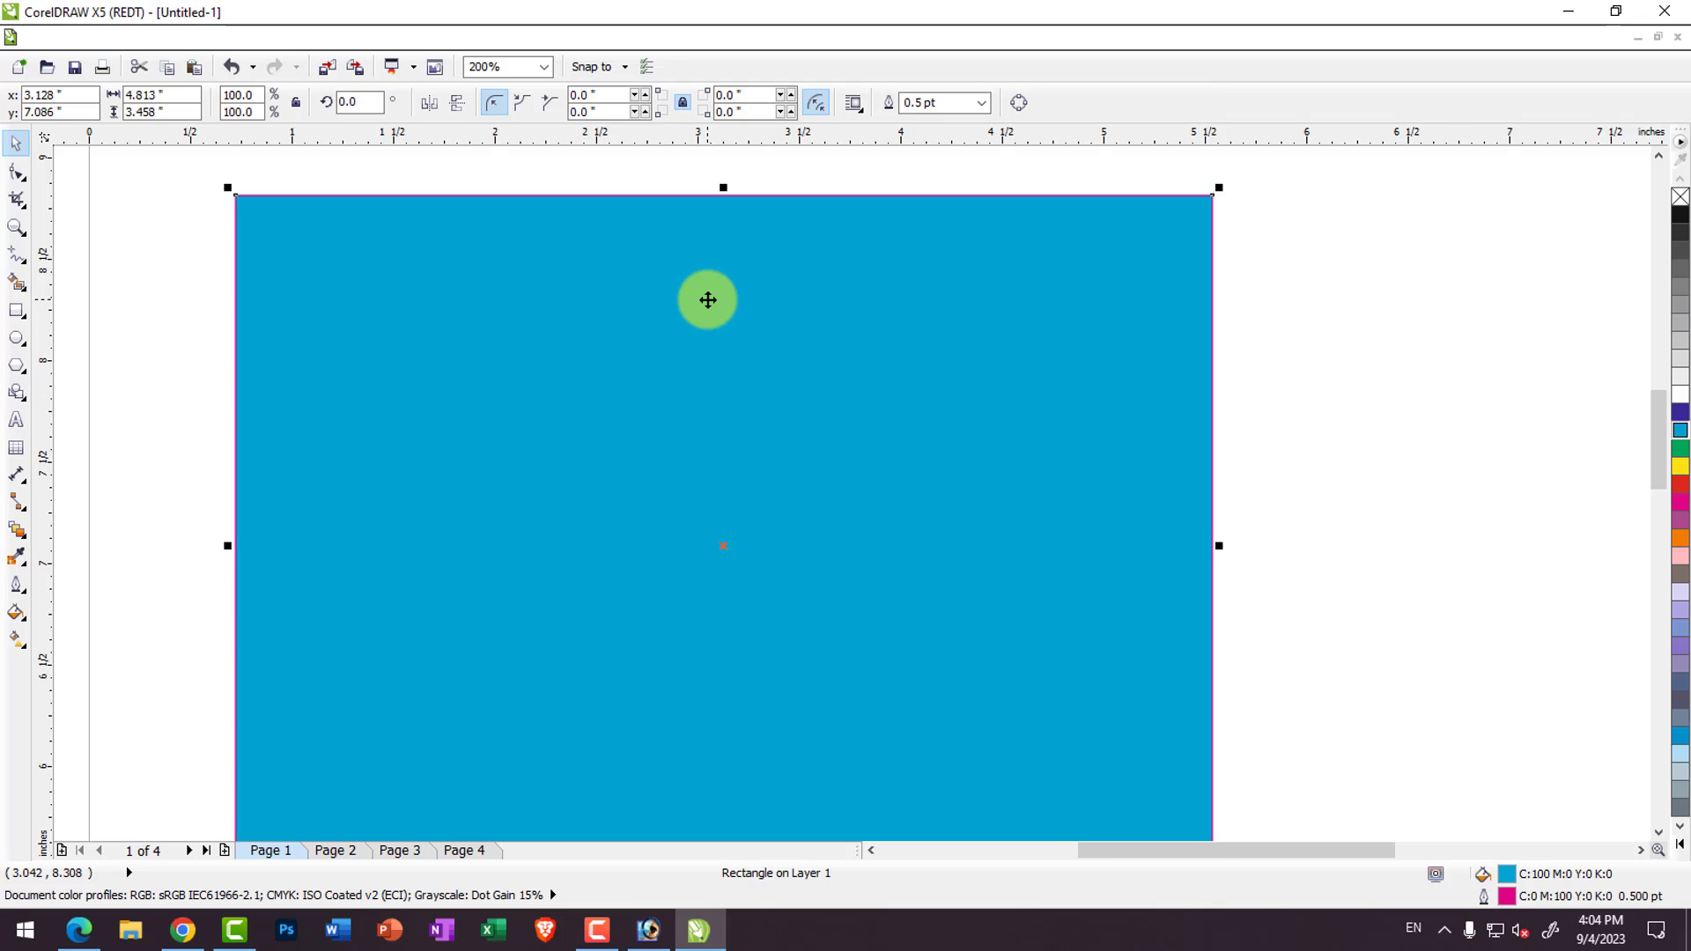
Try a round corner radius of 10 inches on all four corners of the rectangle
click(681, 109)
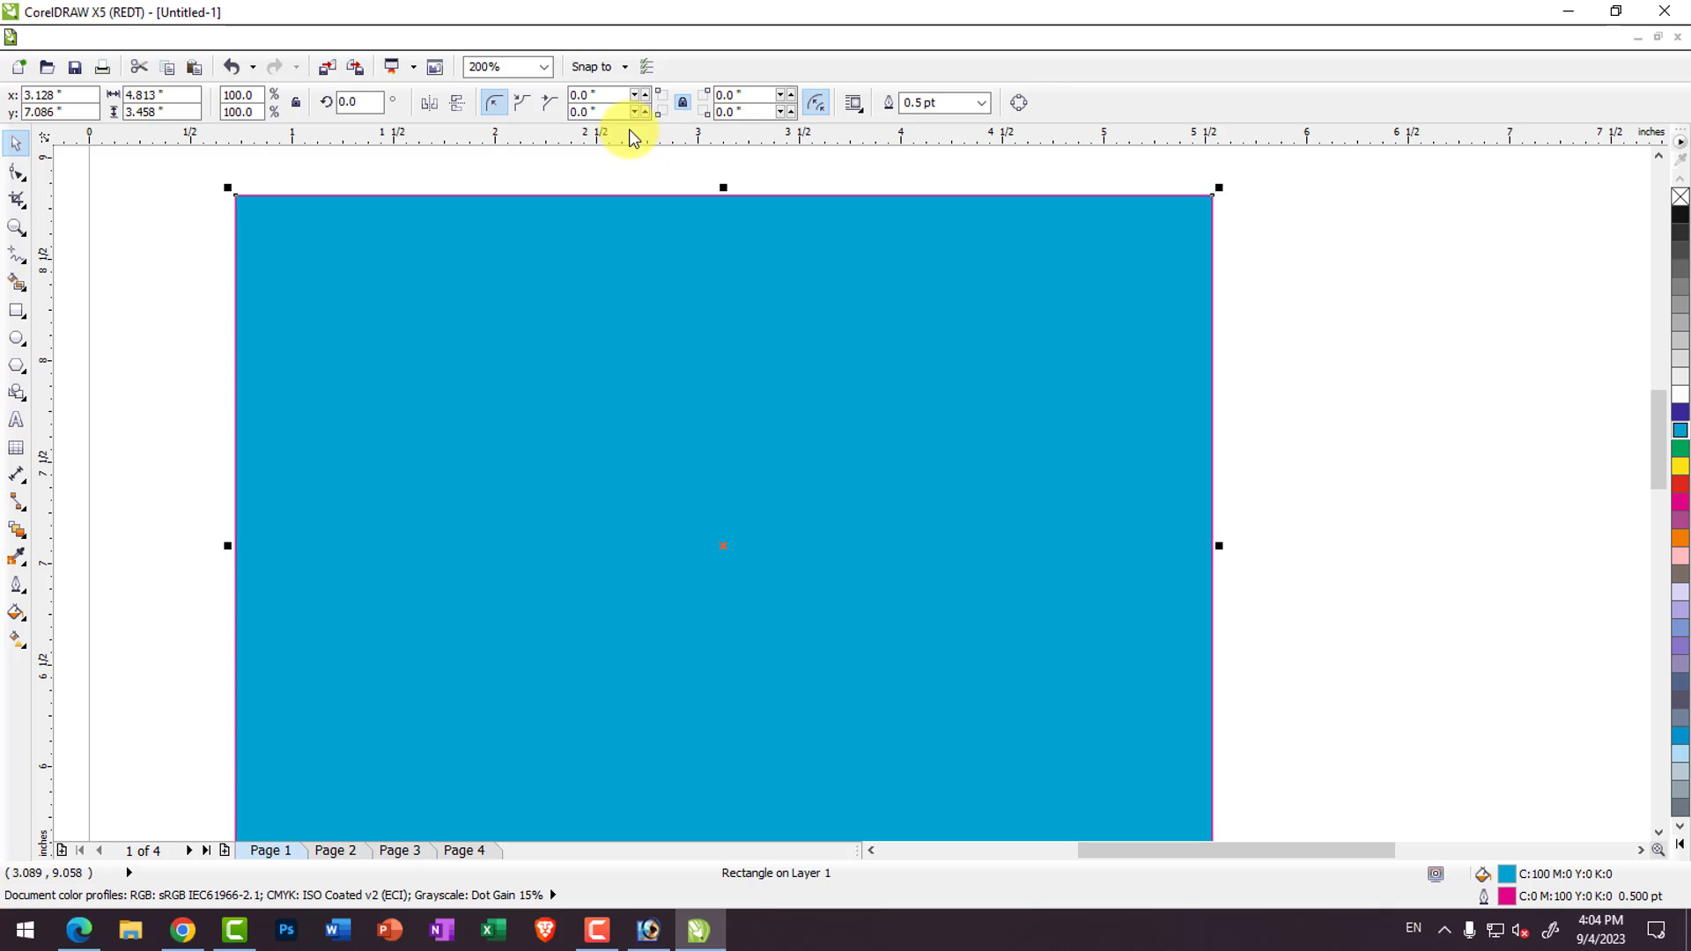
click(590, 95)
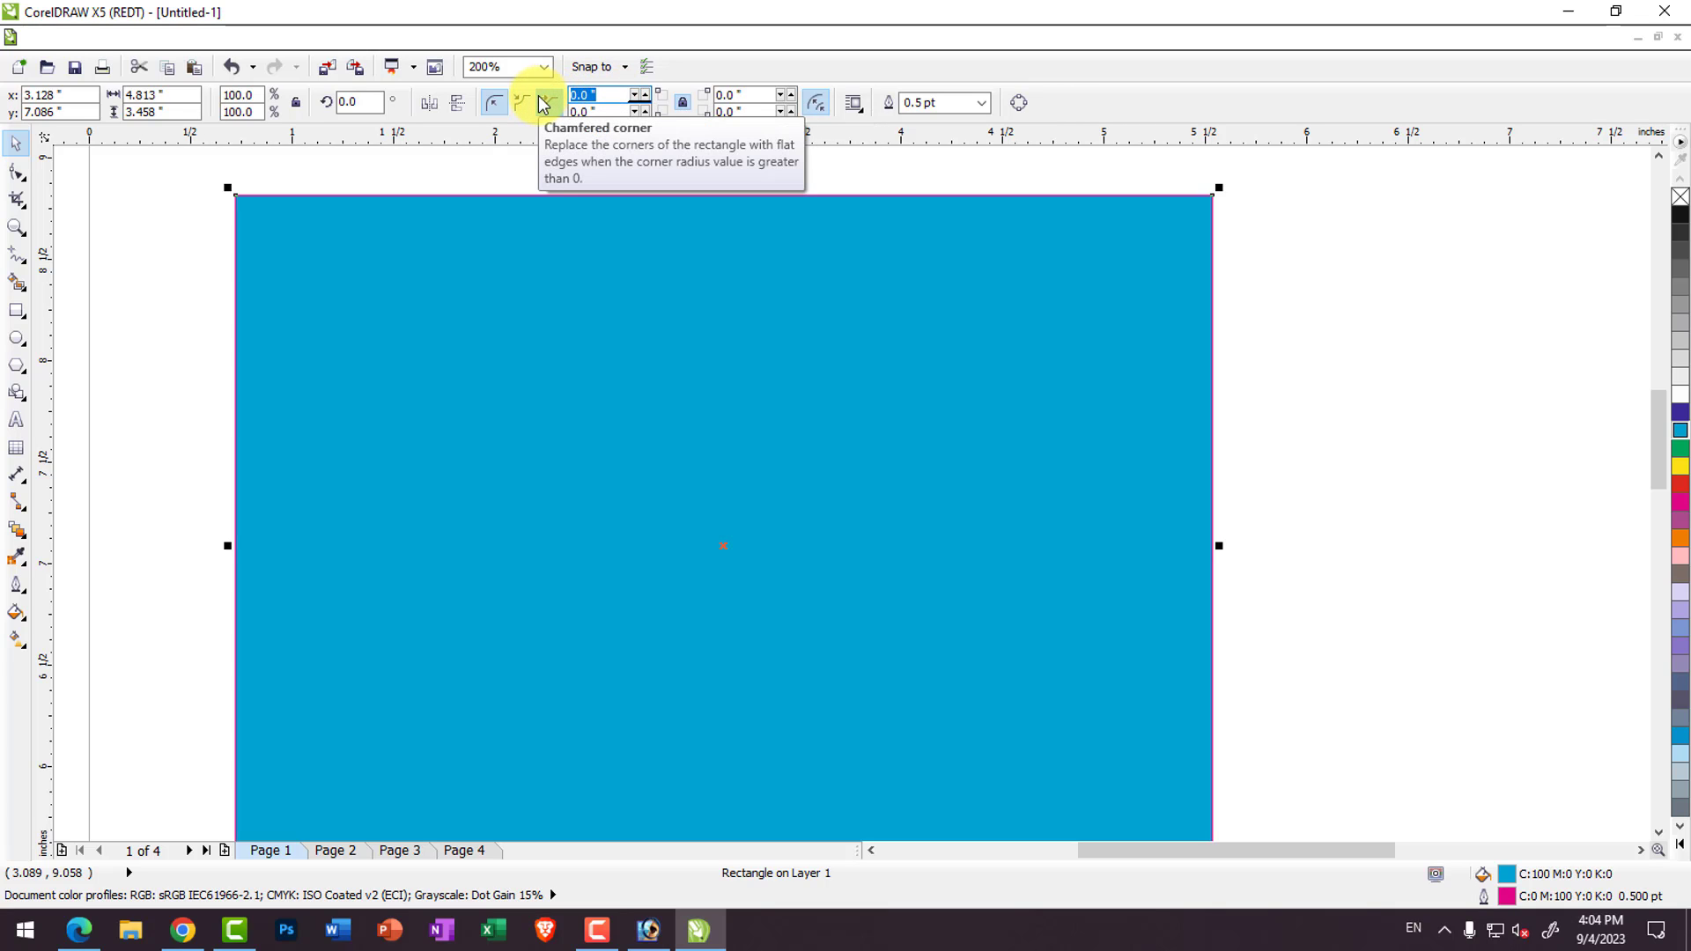
text(10)
key(Return)
click(1068, 499)
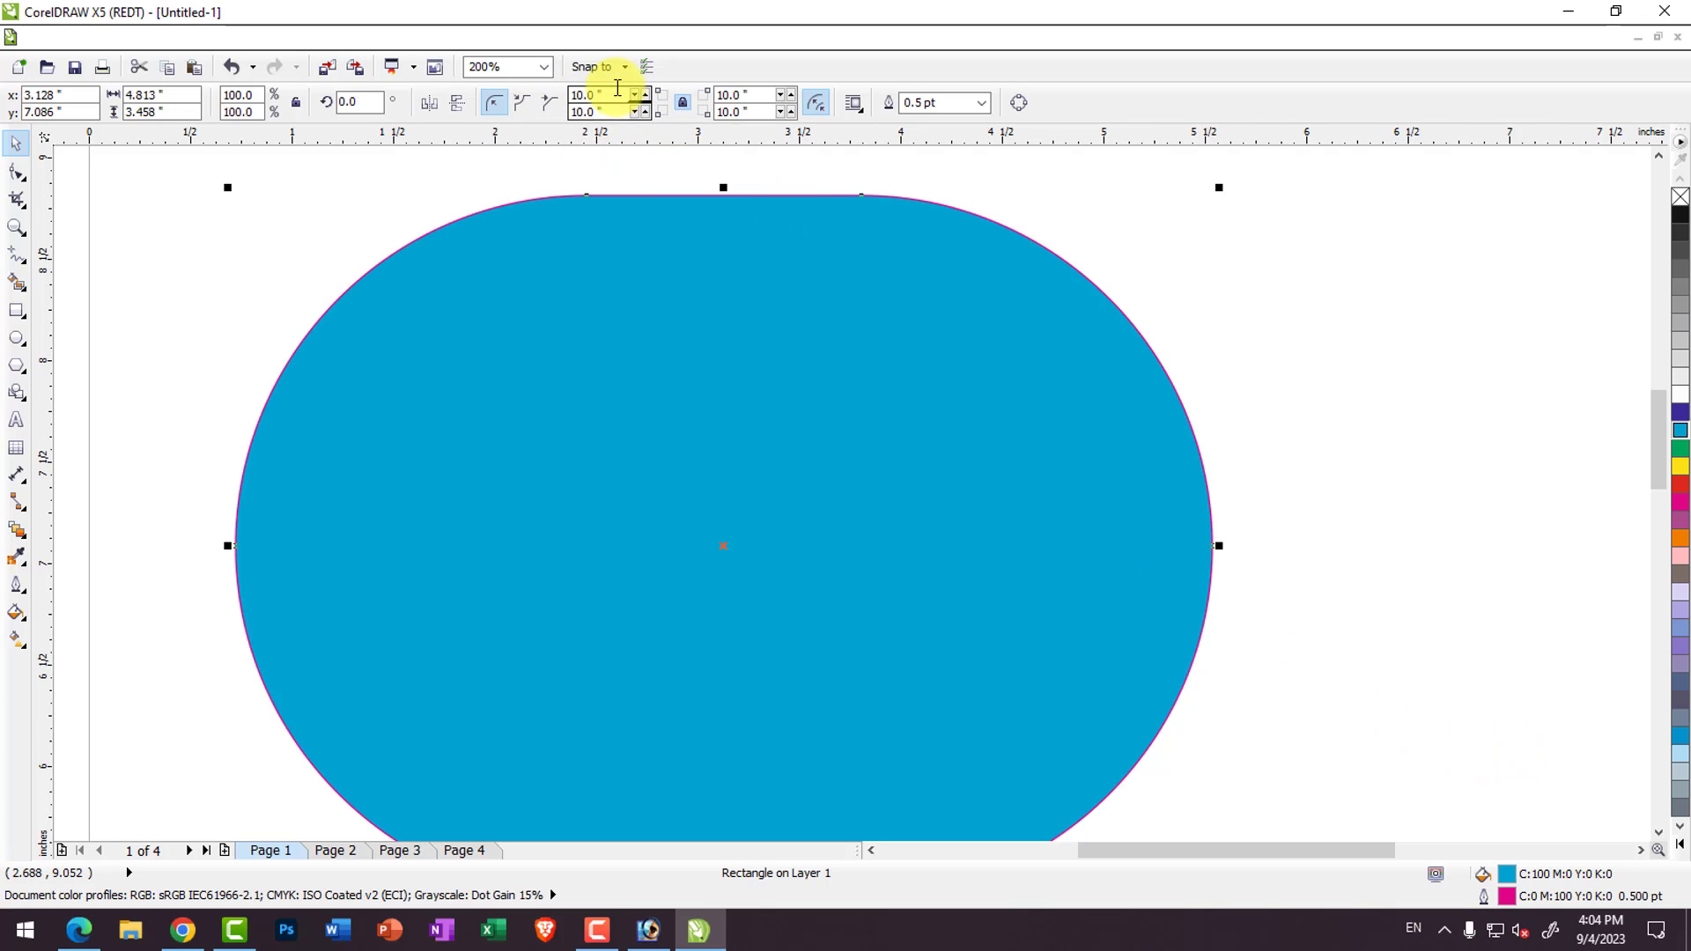
Try corner radii of 5 inches and 2 inches on all four corners of the rectangle
drag(618, 96, 534, 91)
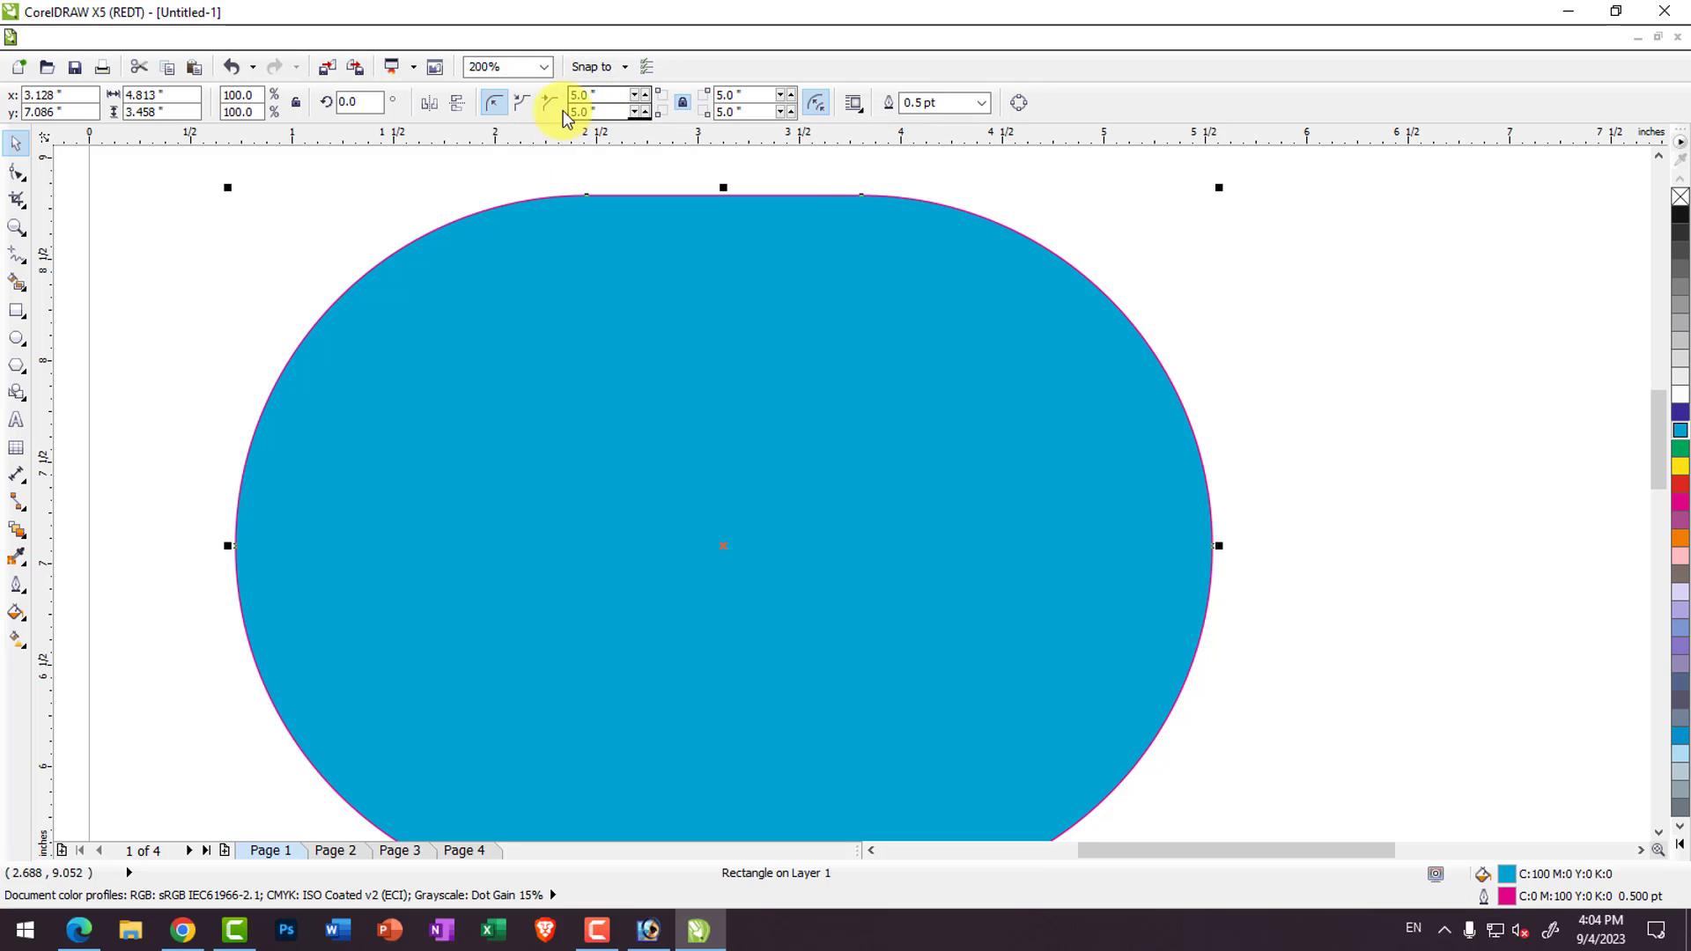
drag(604, 97, 548, 95)
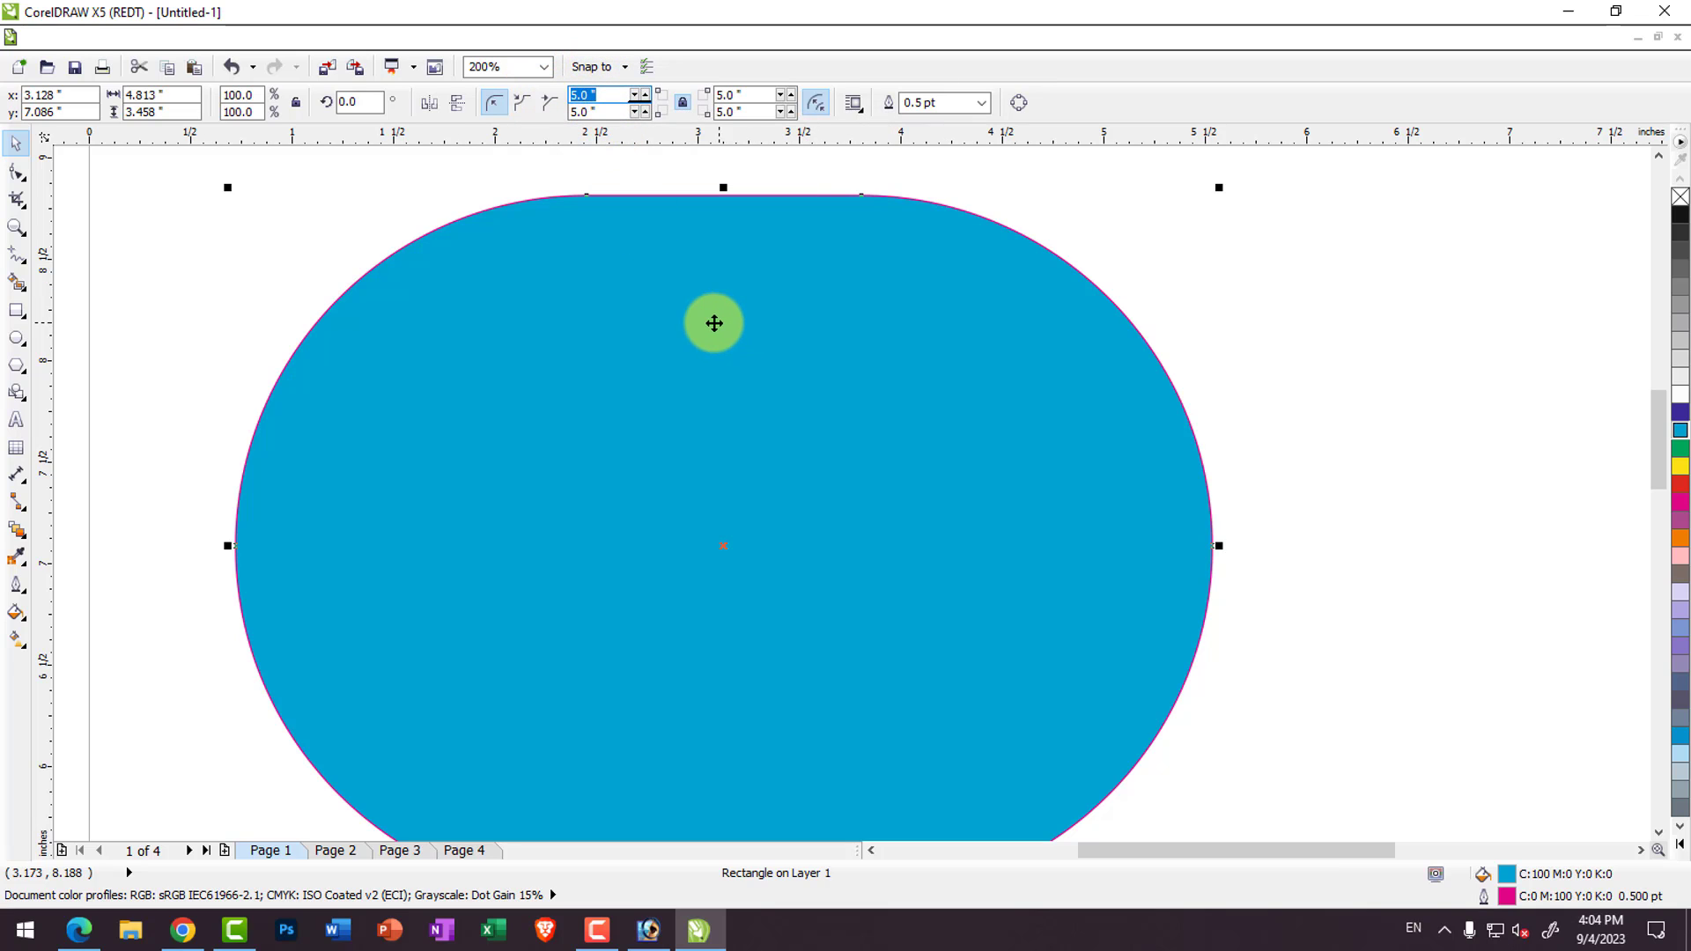
click(713, 319)
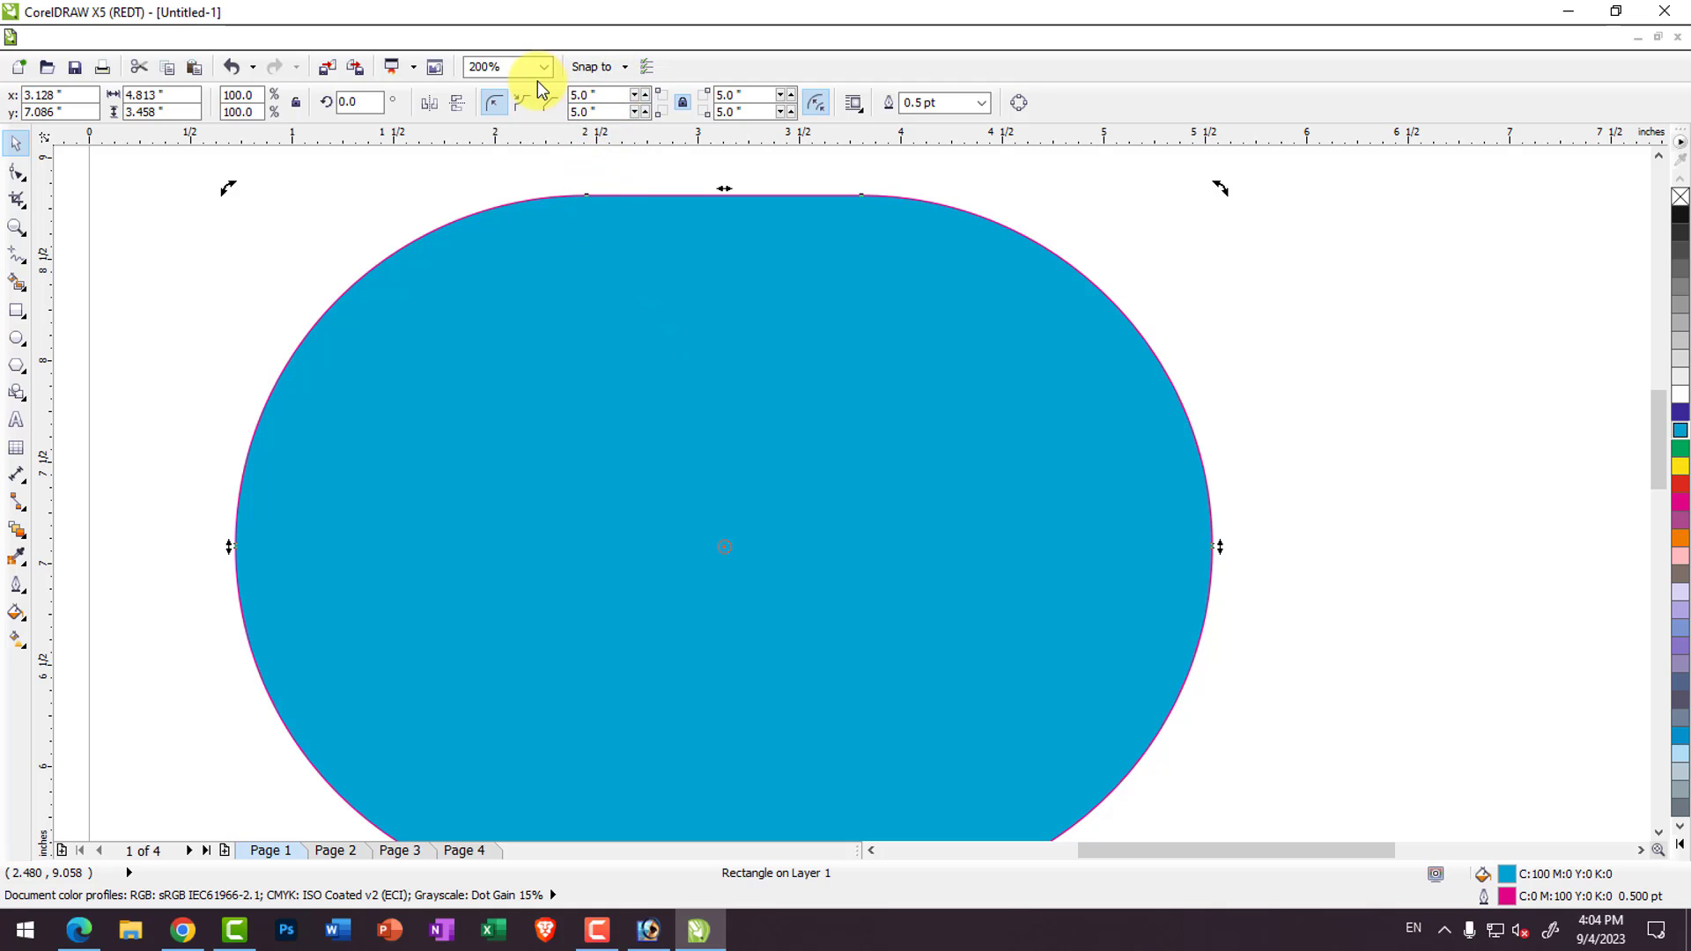
drag(595, 99, 548, 100)
click(671, 297)
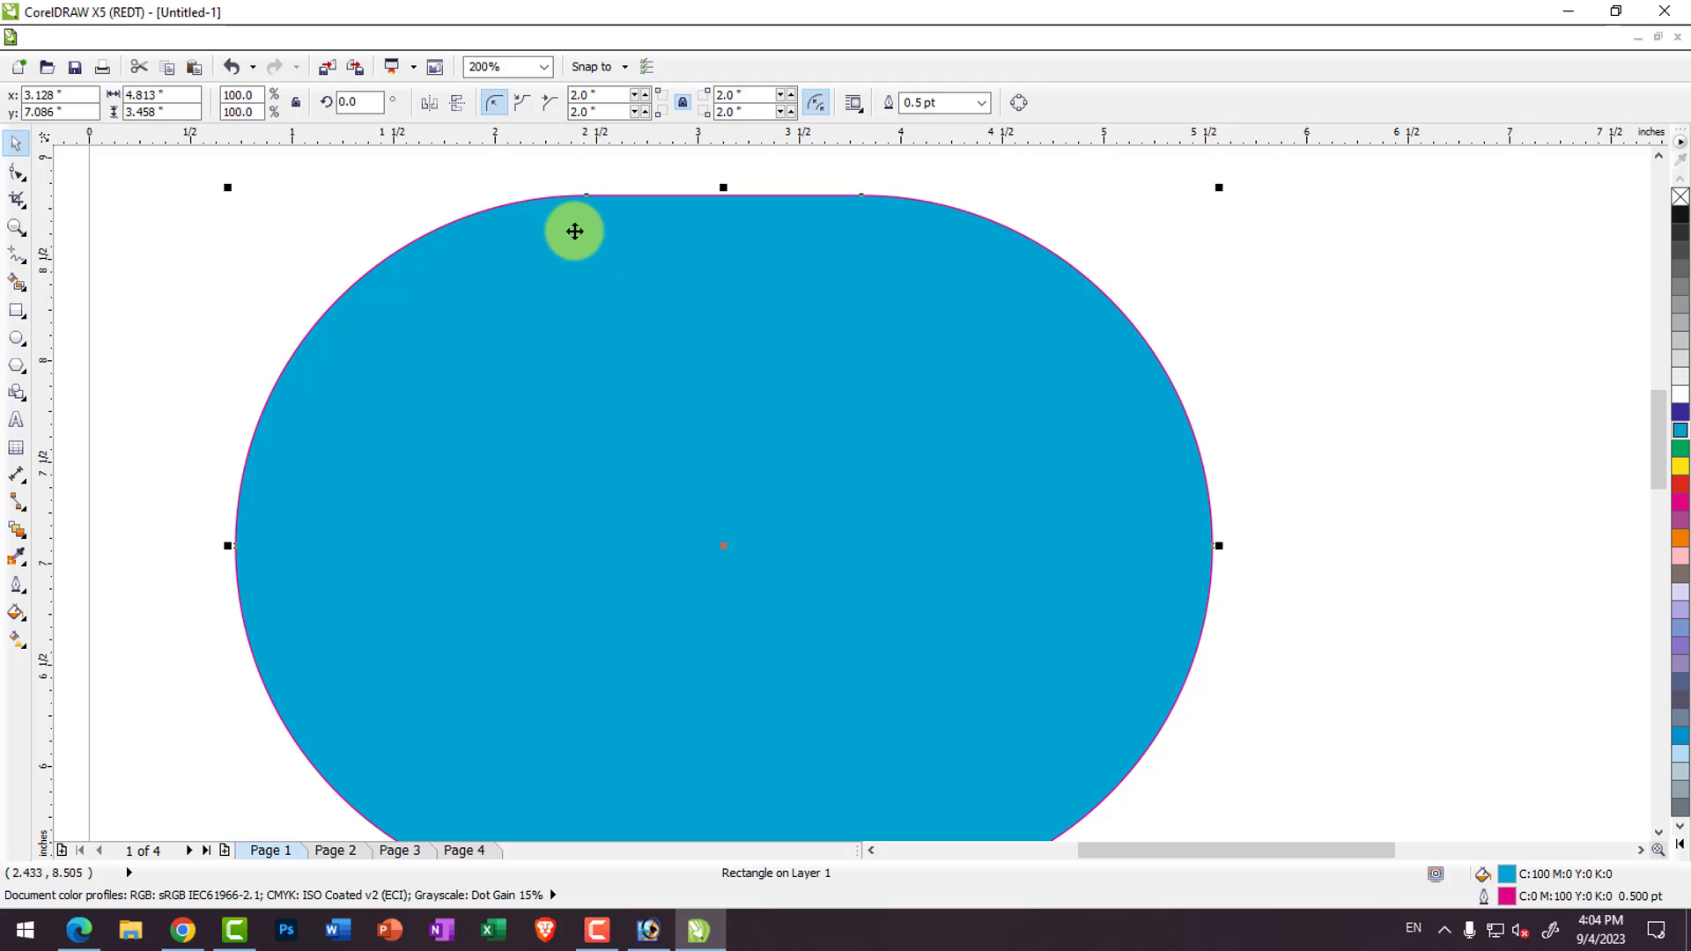
Set the round corner radius to 0.5 inch on all four corners of the rectangle
drag(618, 96, 480, 99)
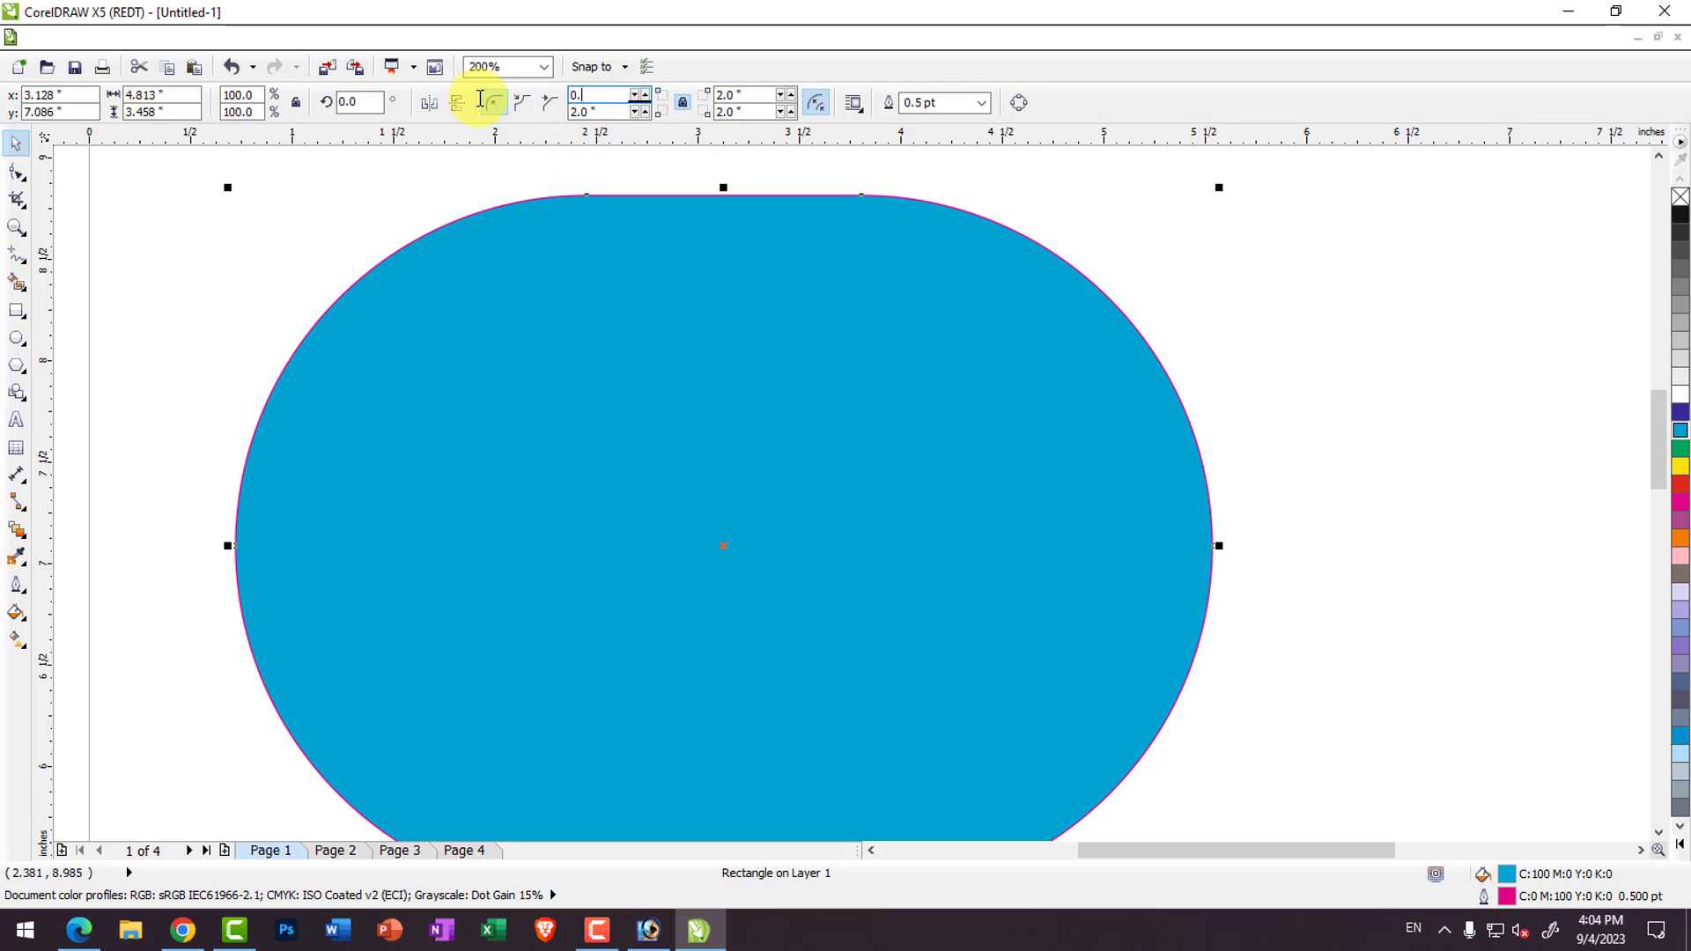
text(0.5)
key(Return)
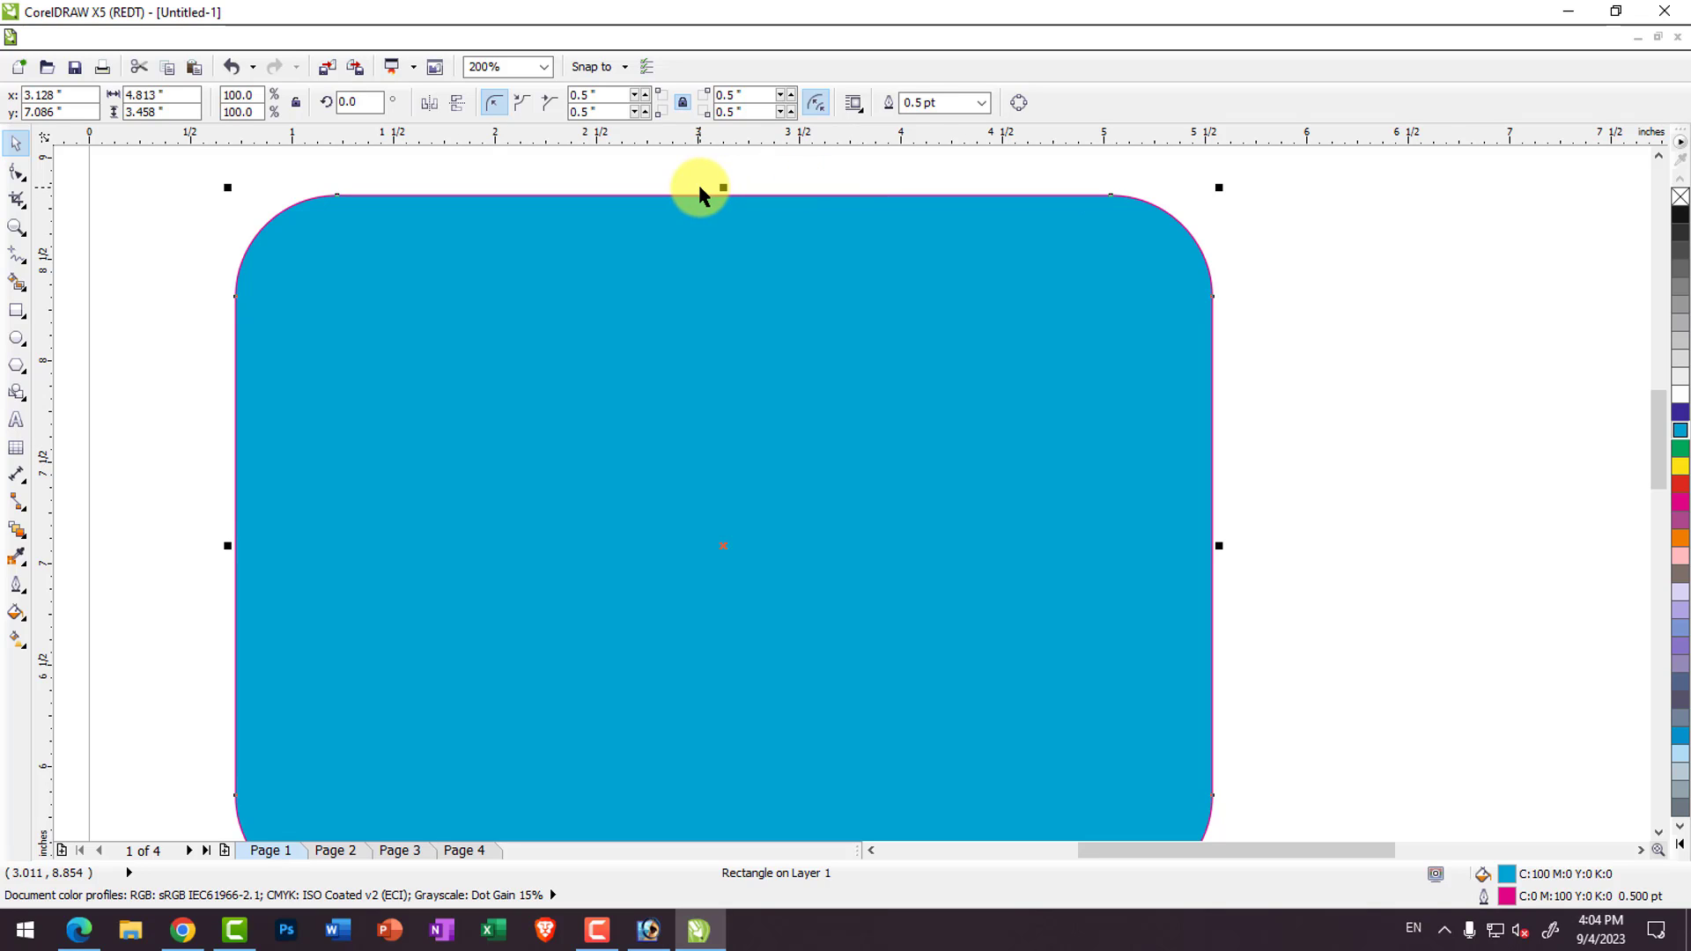
Try the Scalloped corner and Chamfered corner styles on the rectangle and look over its corners
drag(601, 95, 551, 94)
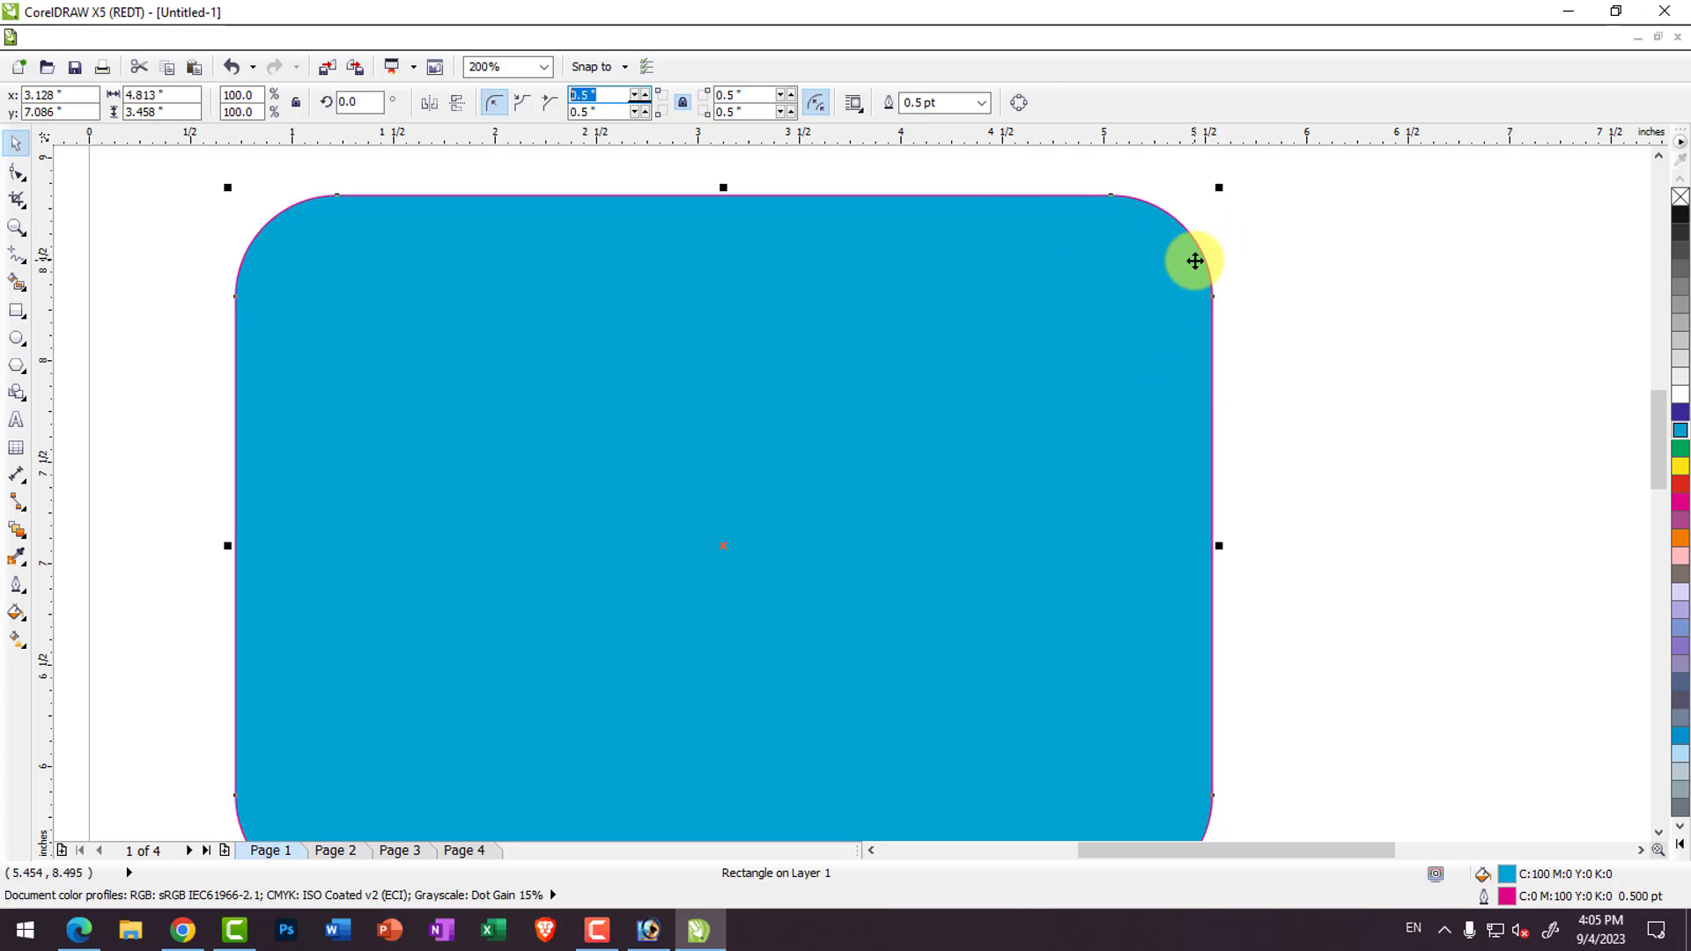
click(521, 105)
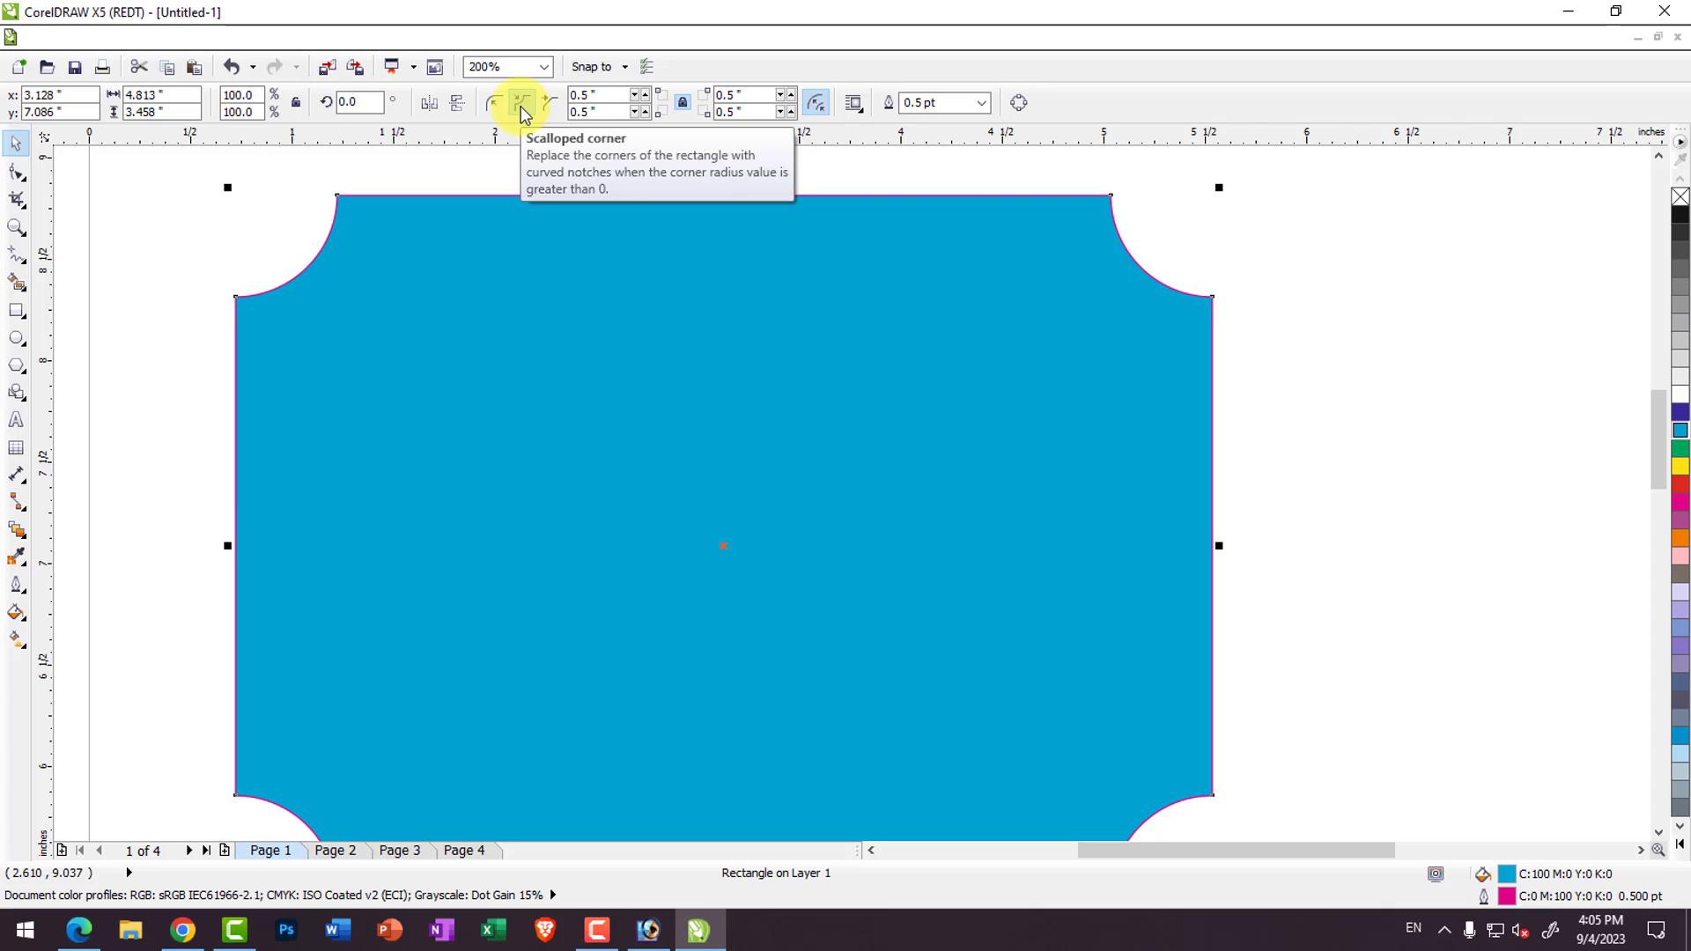
click(550, 105)
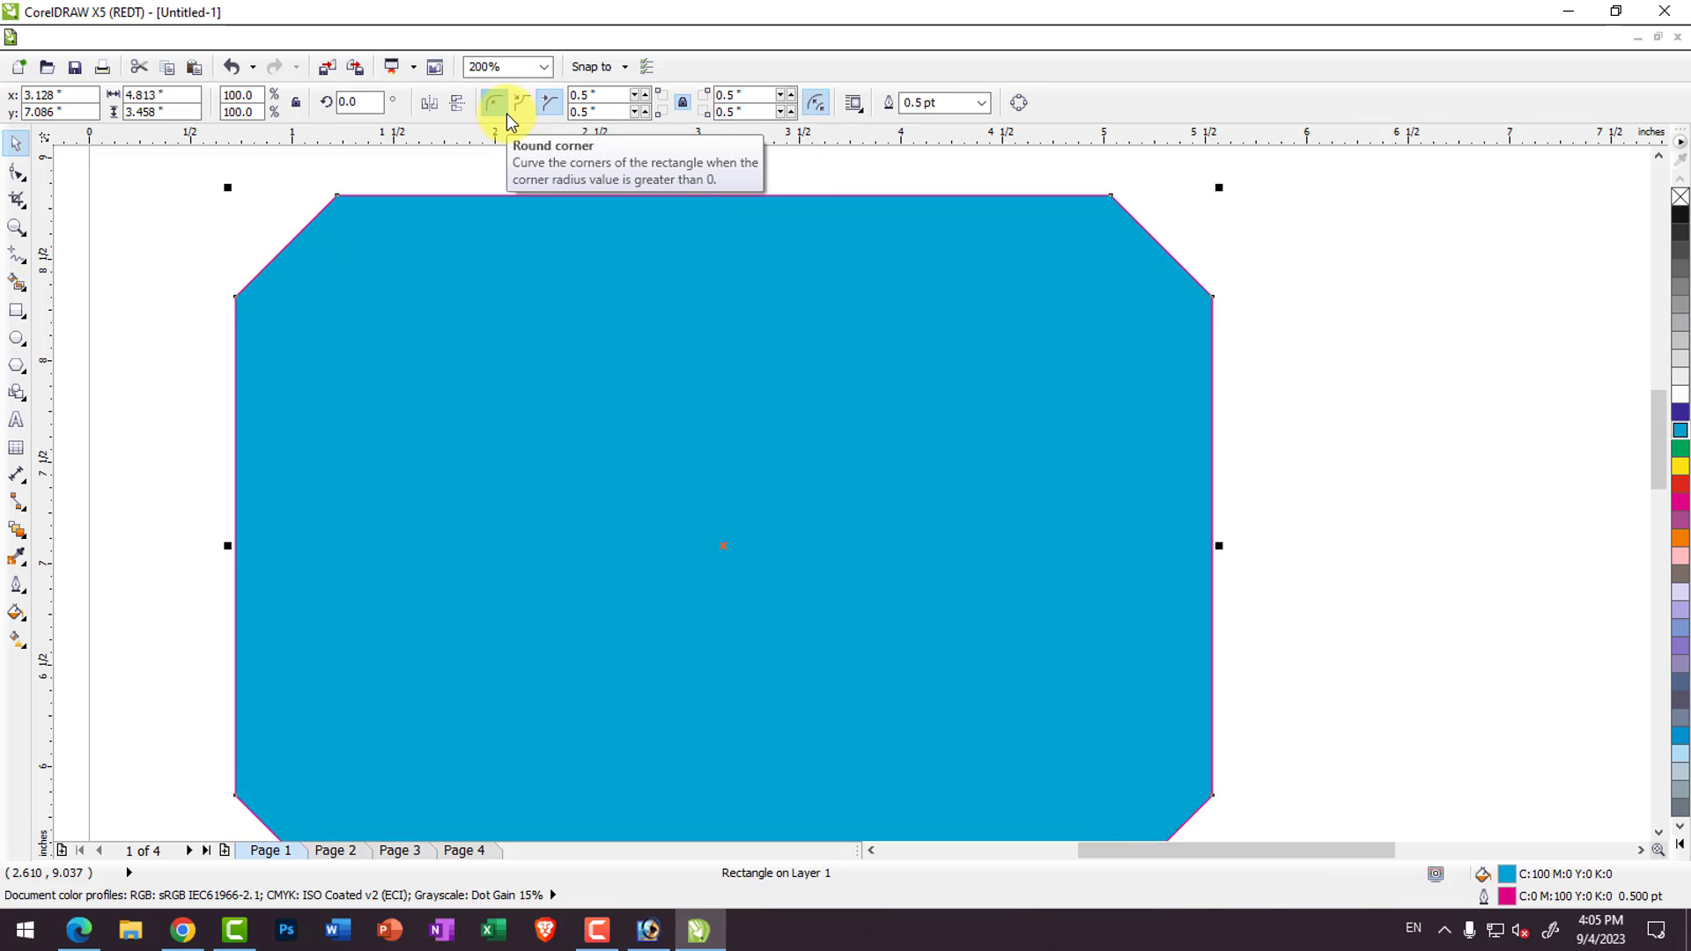
scroll(789, 320, down, 1)
scroll(868, 539, up, 1)
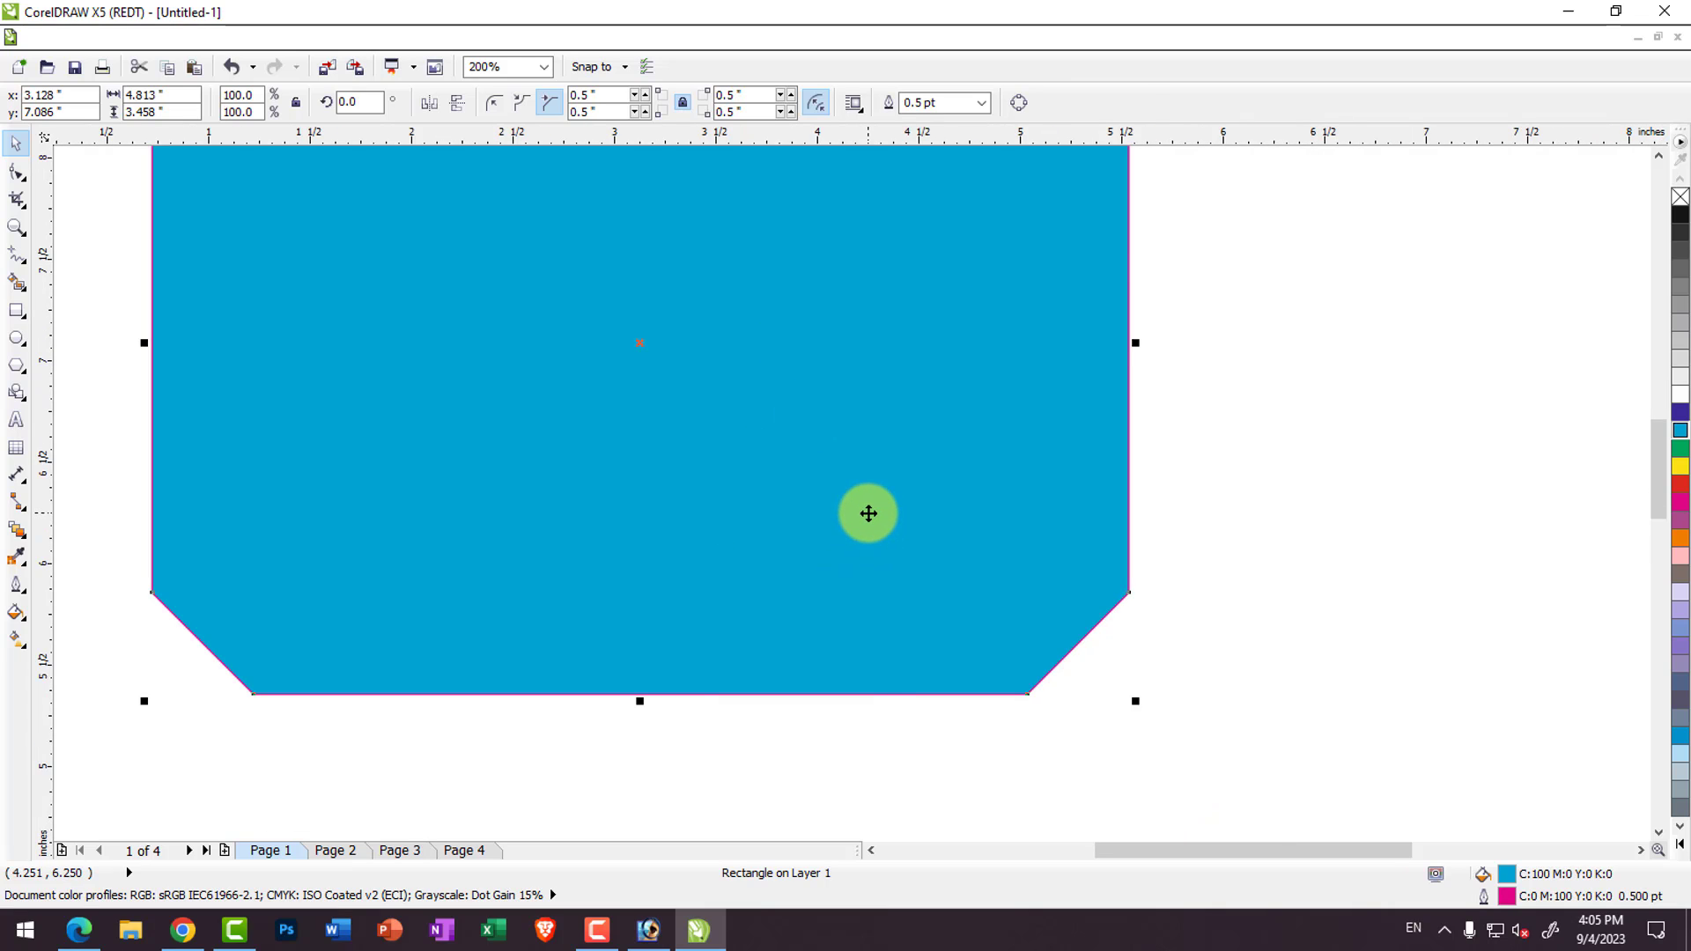
scroll(870, 515, down, 1)
scroll(766, 317, up, 1)
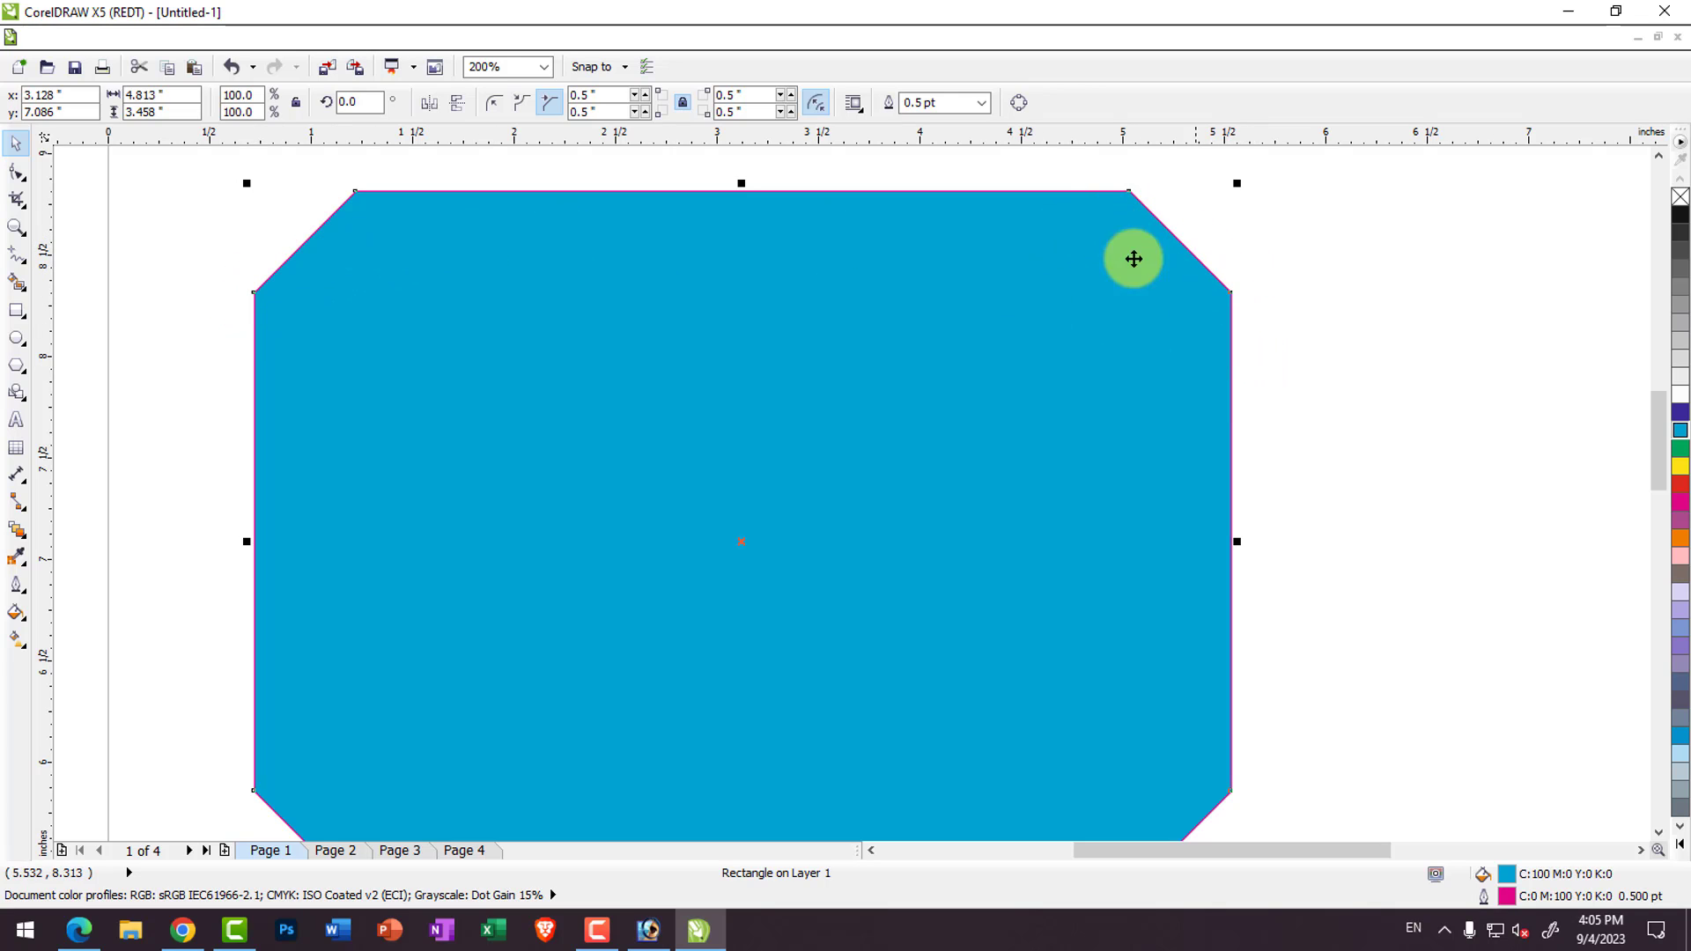
Try chamfered corner sizes of 0.1 inch and 0.9 inch on all four corners of the rectangle
double_click(599, 95)
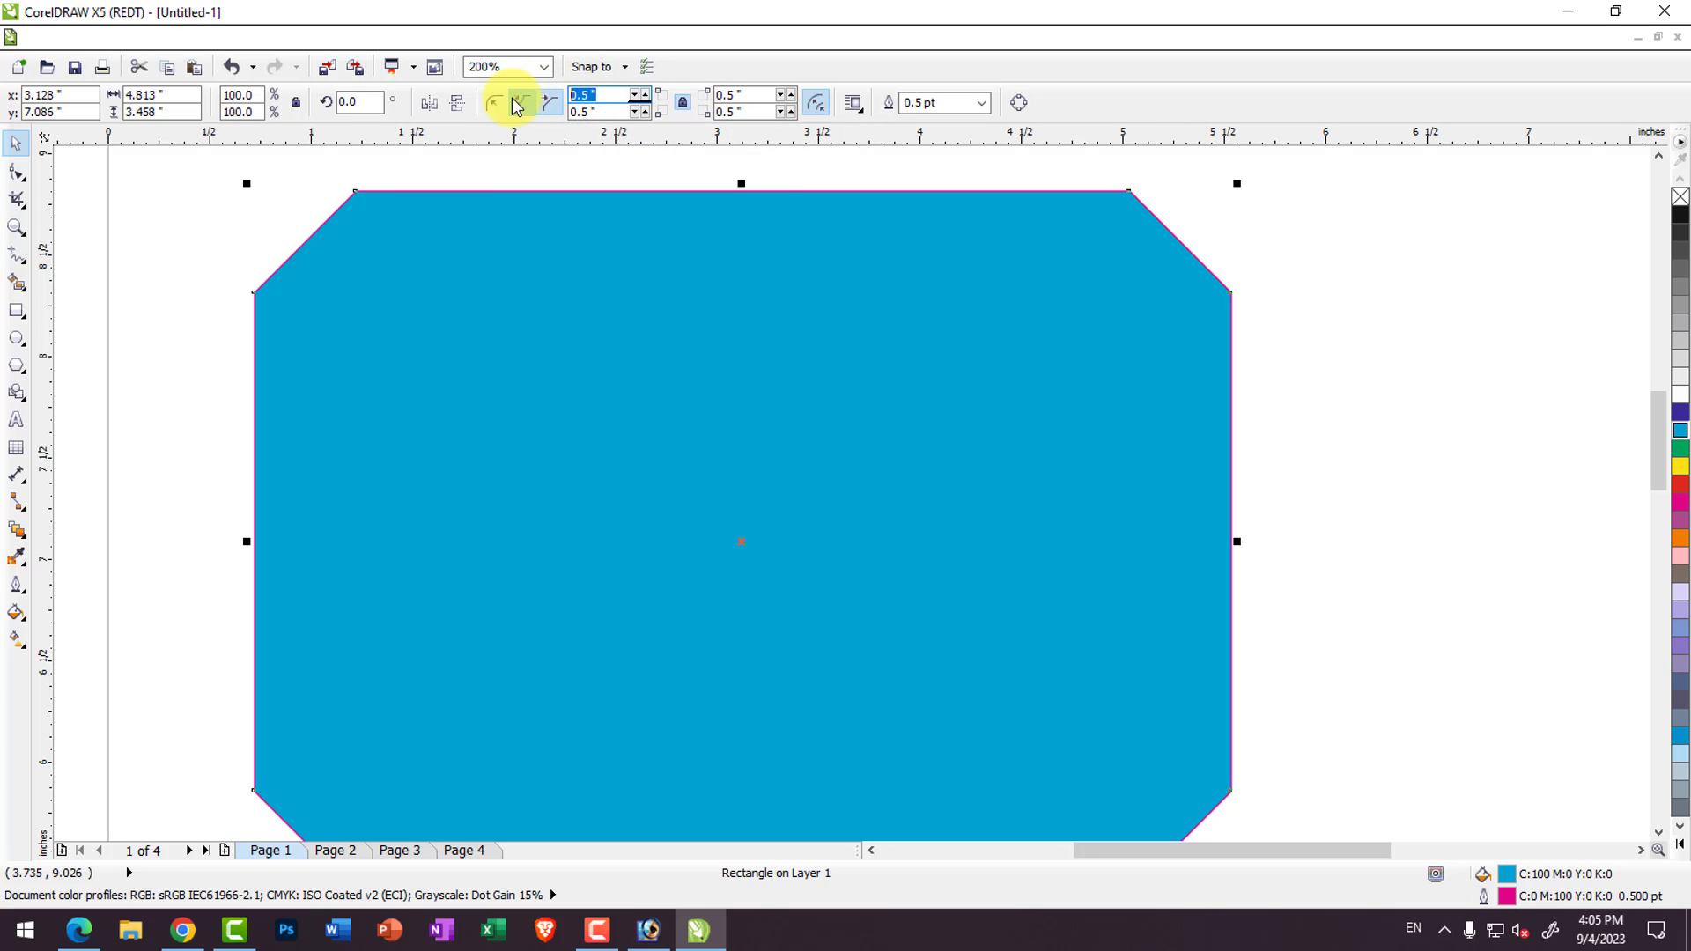
text(0.1)
key(Return)
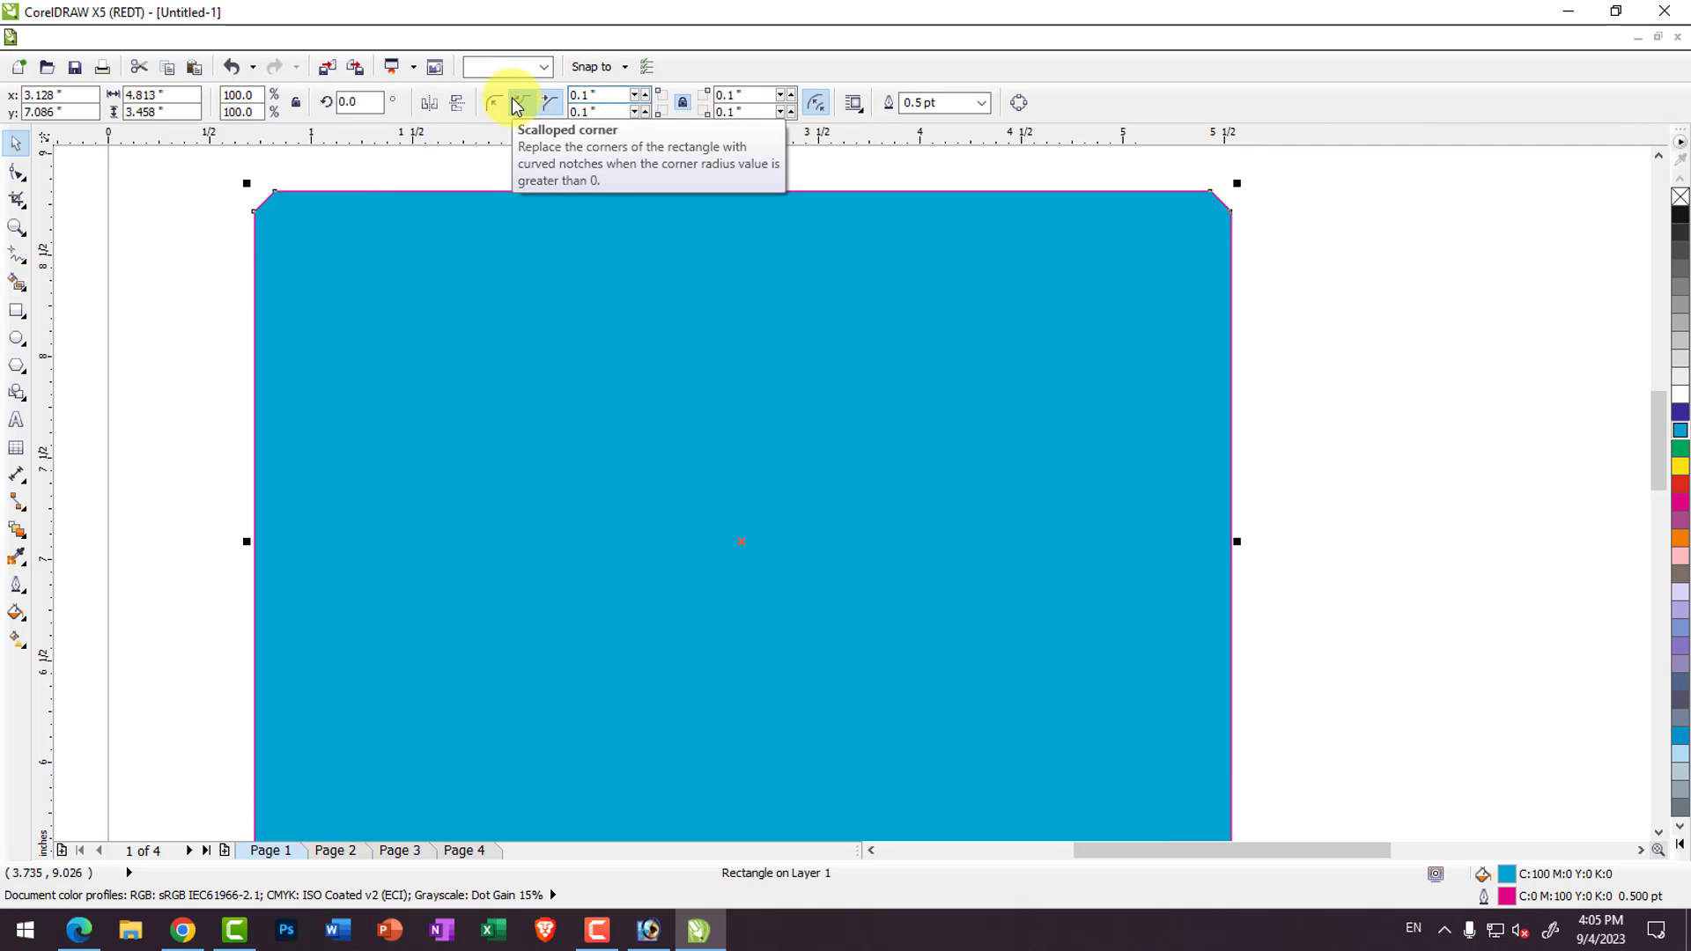
double_click(608, 95)
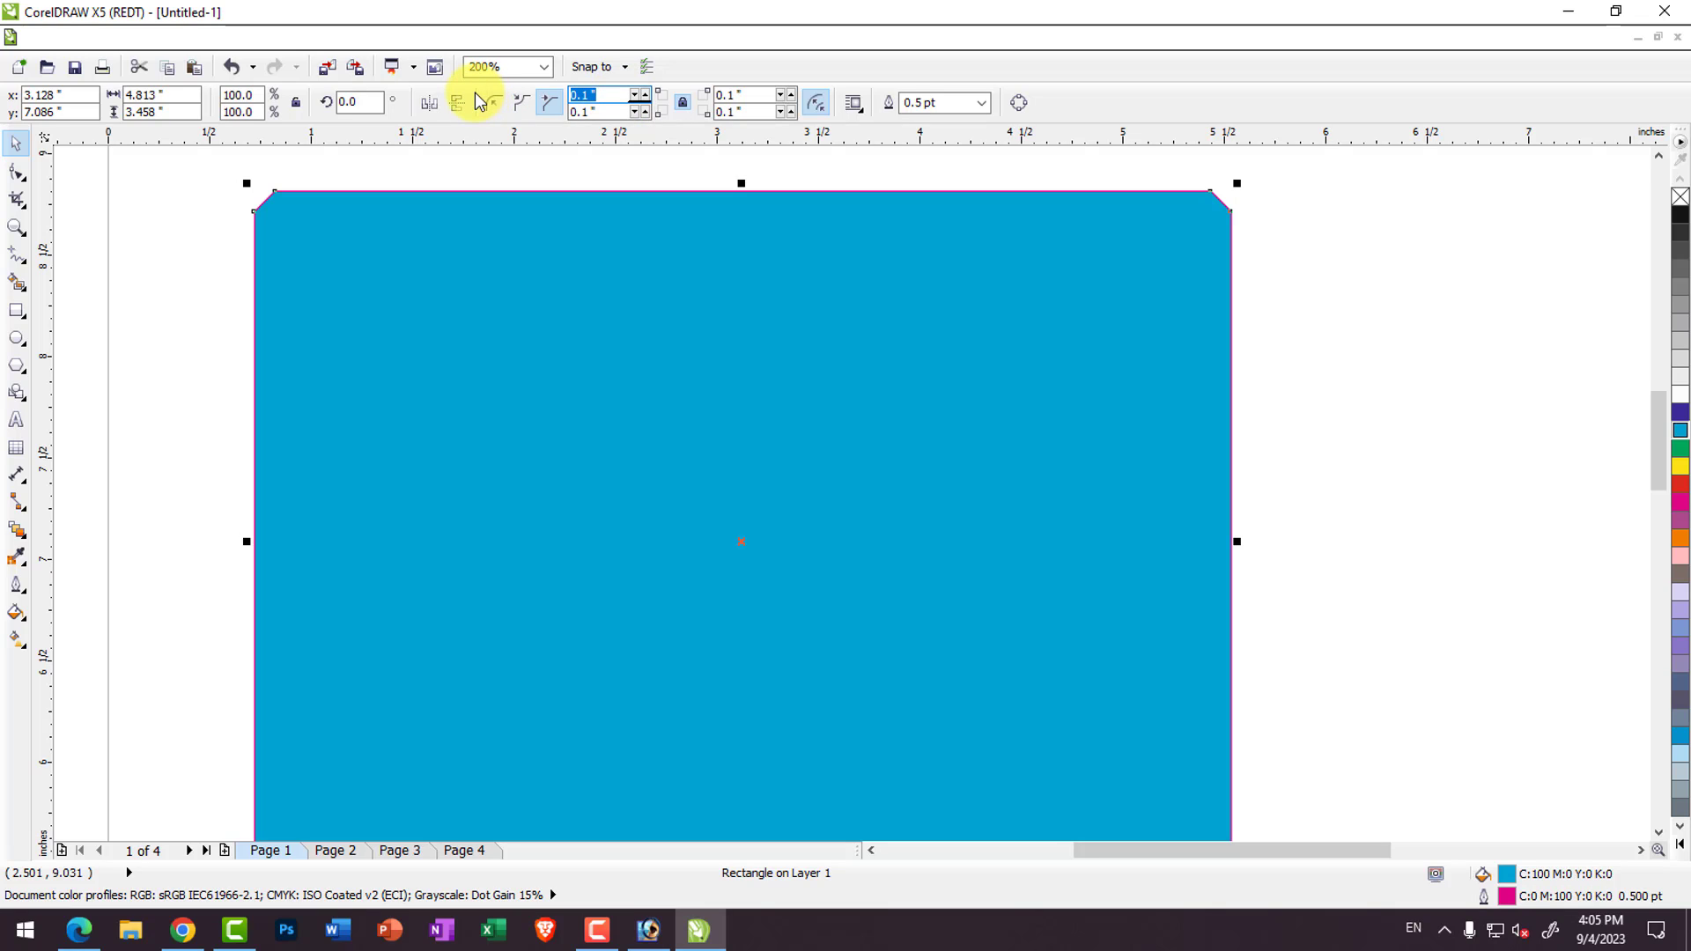
text(0.9)
key(Return)
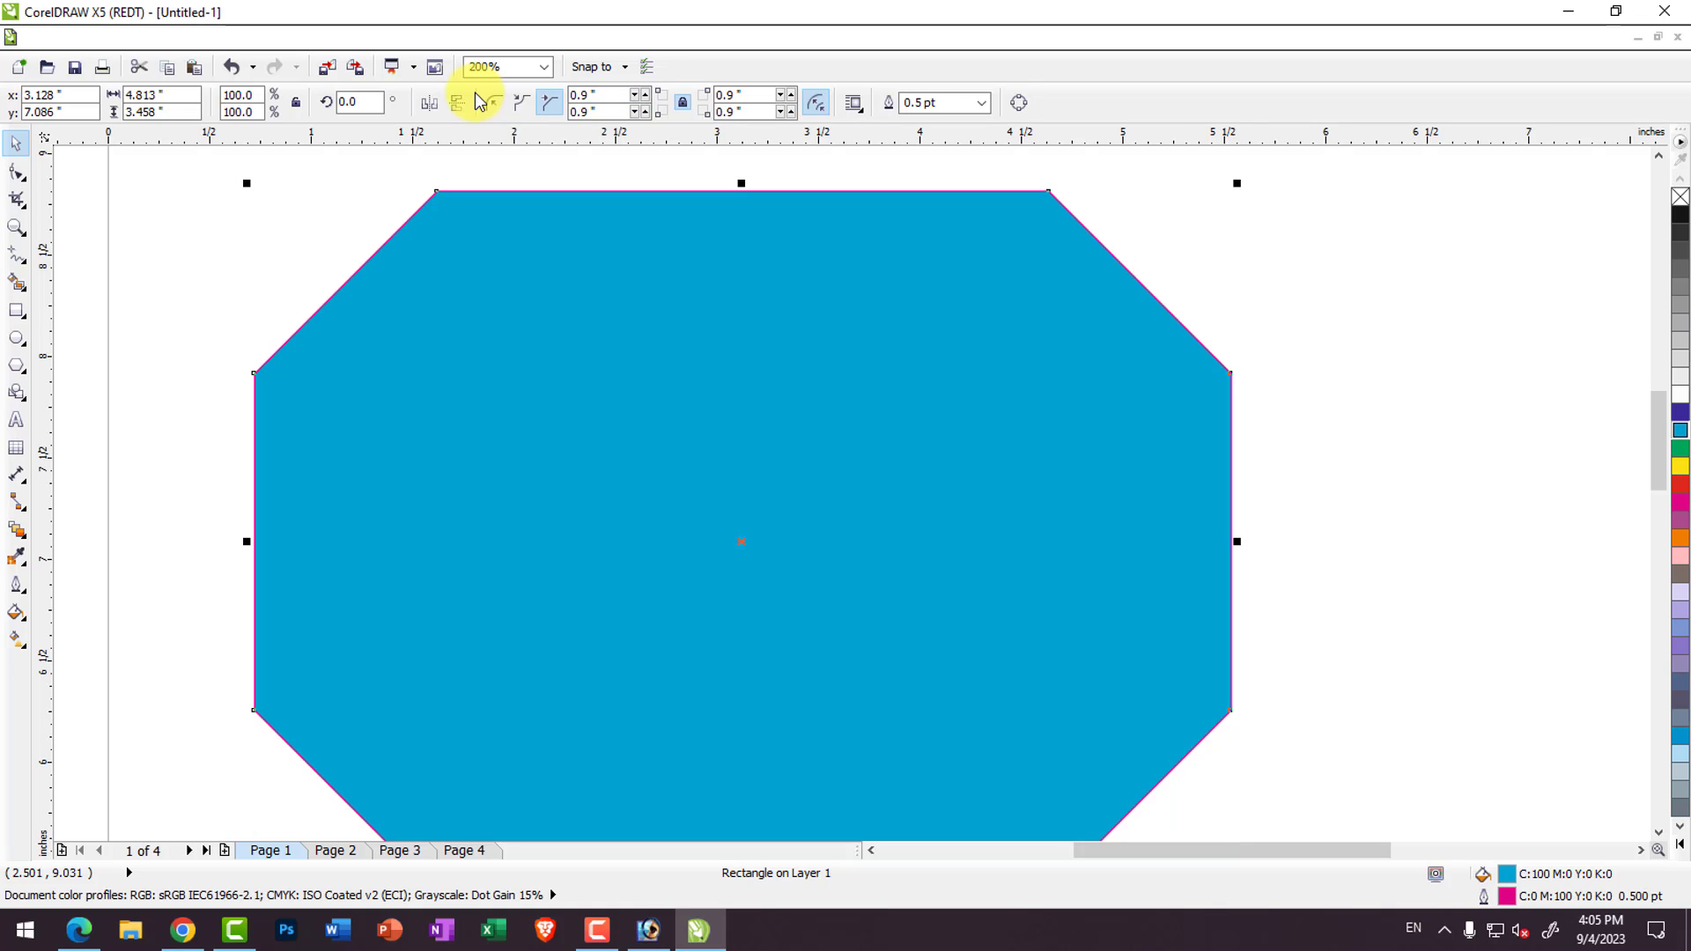
Try a 0.5 inch chamfer on all four corners of the rectangle, and reset the corner size to 0
click(616, 91)
drag(614, 91, 552, 103)
text(0)
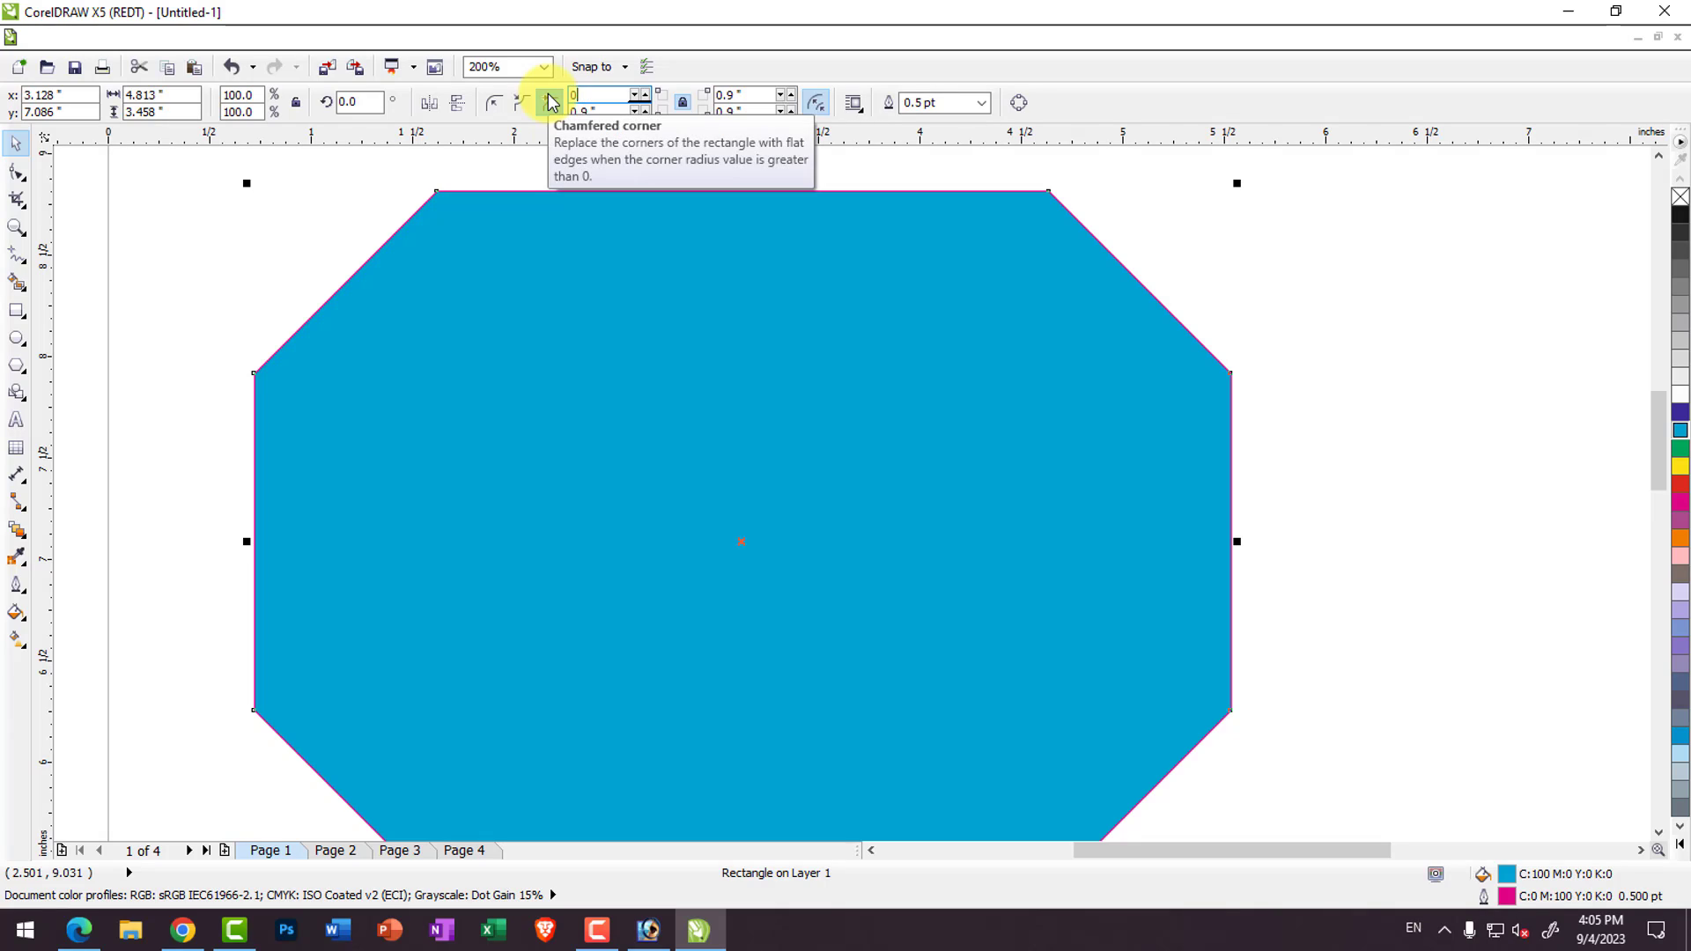
text(.5)
key(Return)
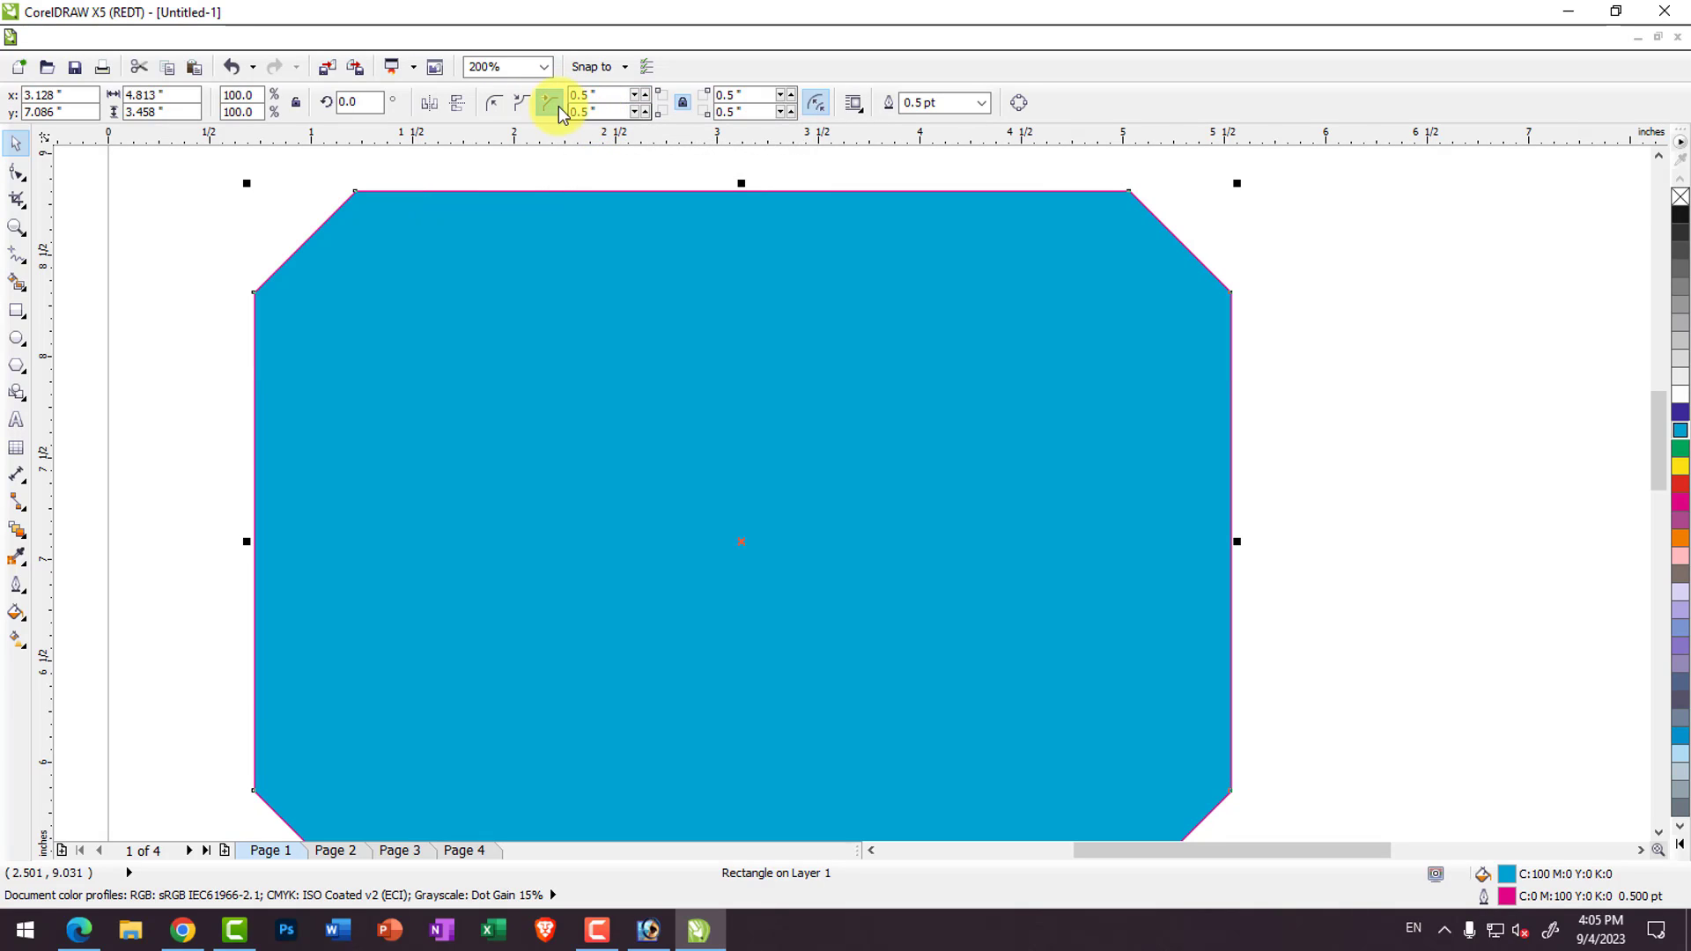
text(0)
key(Return)
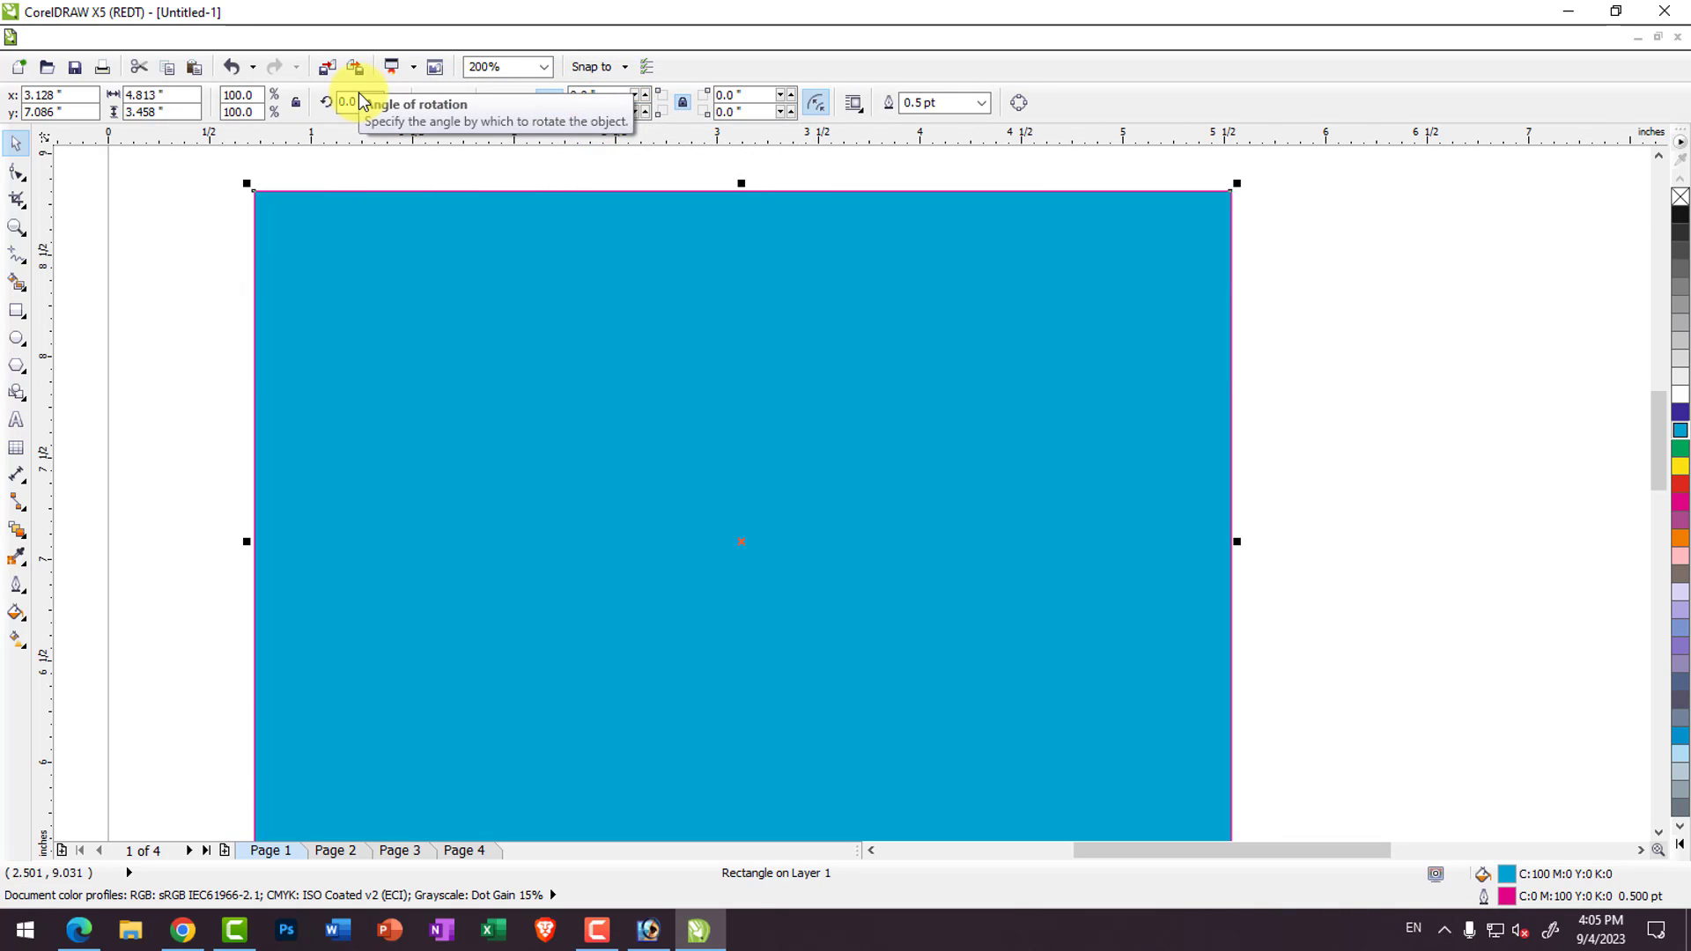
Shrink the rectangle to about 2.4 inches wide and 2.7 inches high by moving its right and bottom edges inward
scroll(446, 221, down, 2)
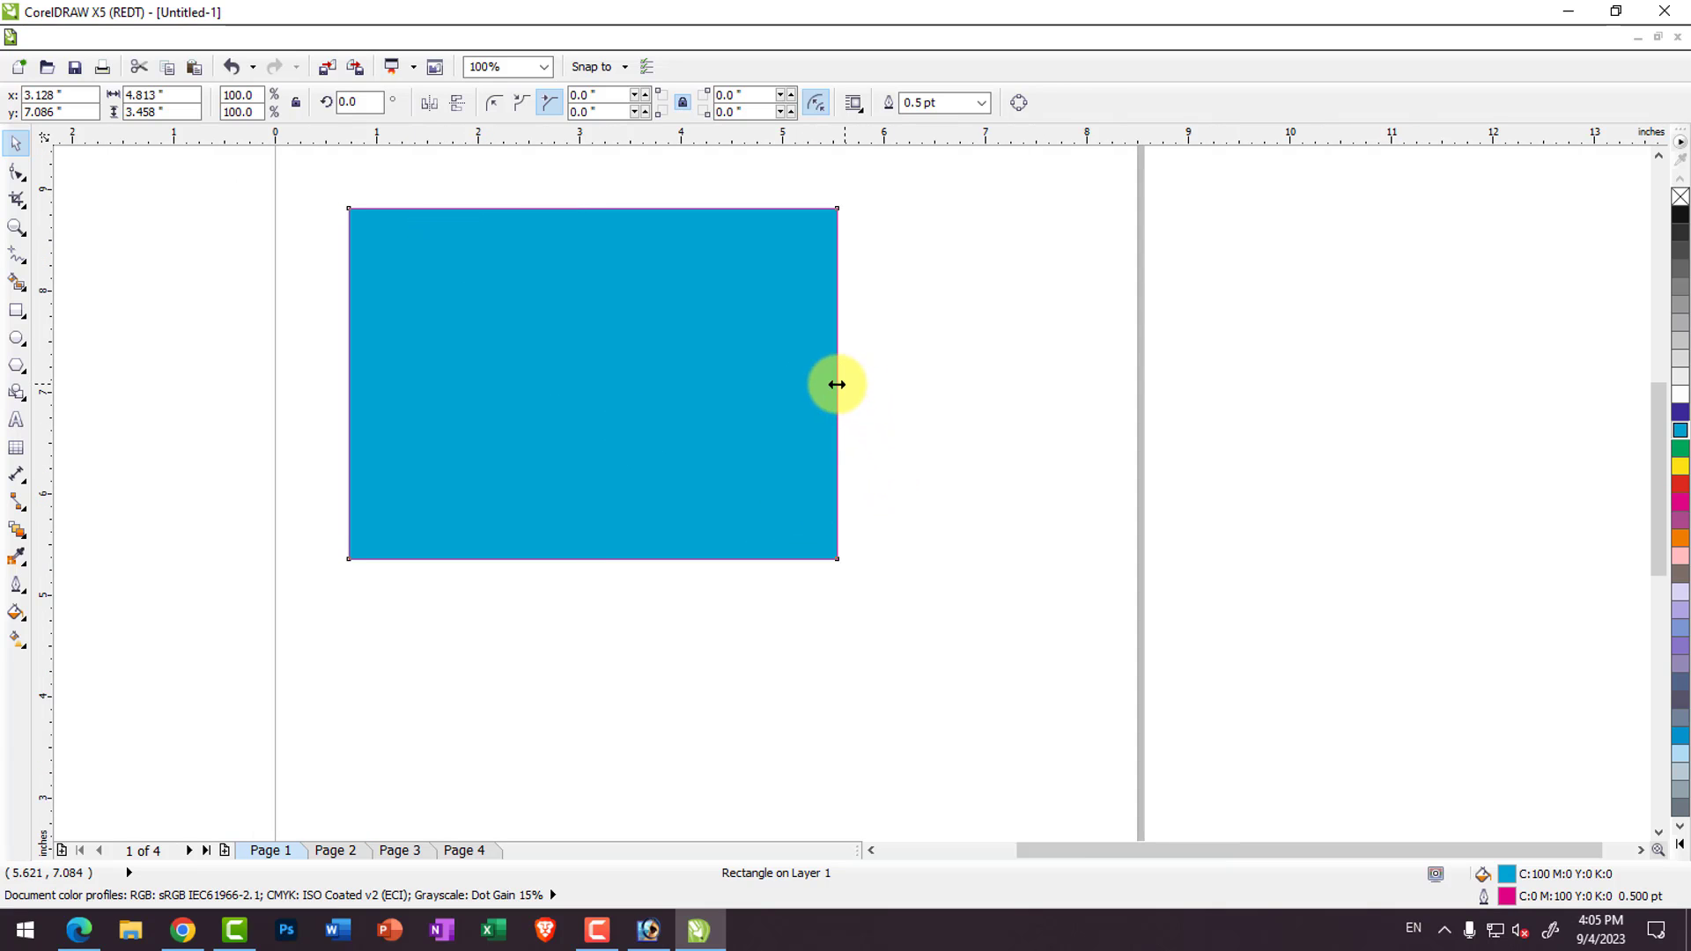
drag(838, 383, 596, 383)
scroll(464, 223, up, 1)
scroll(470, 238, down, 1)
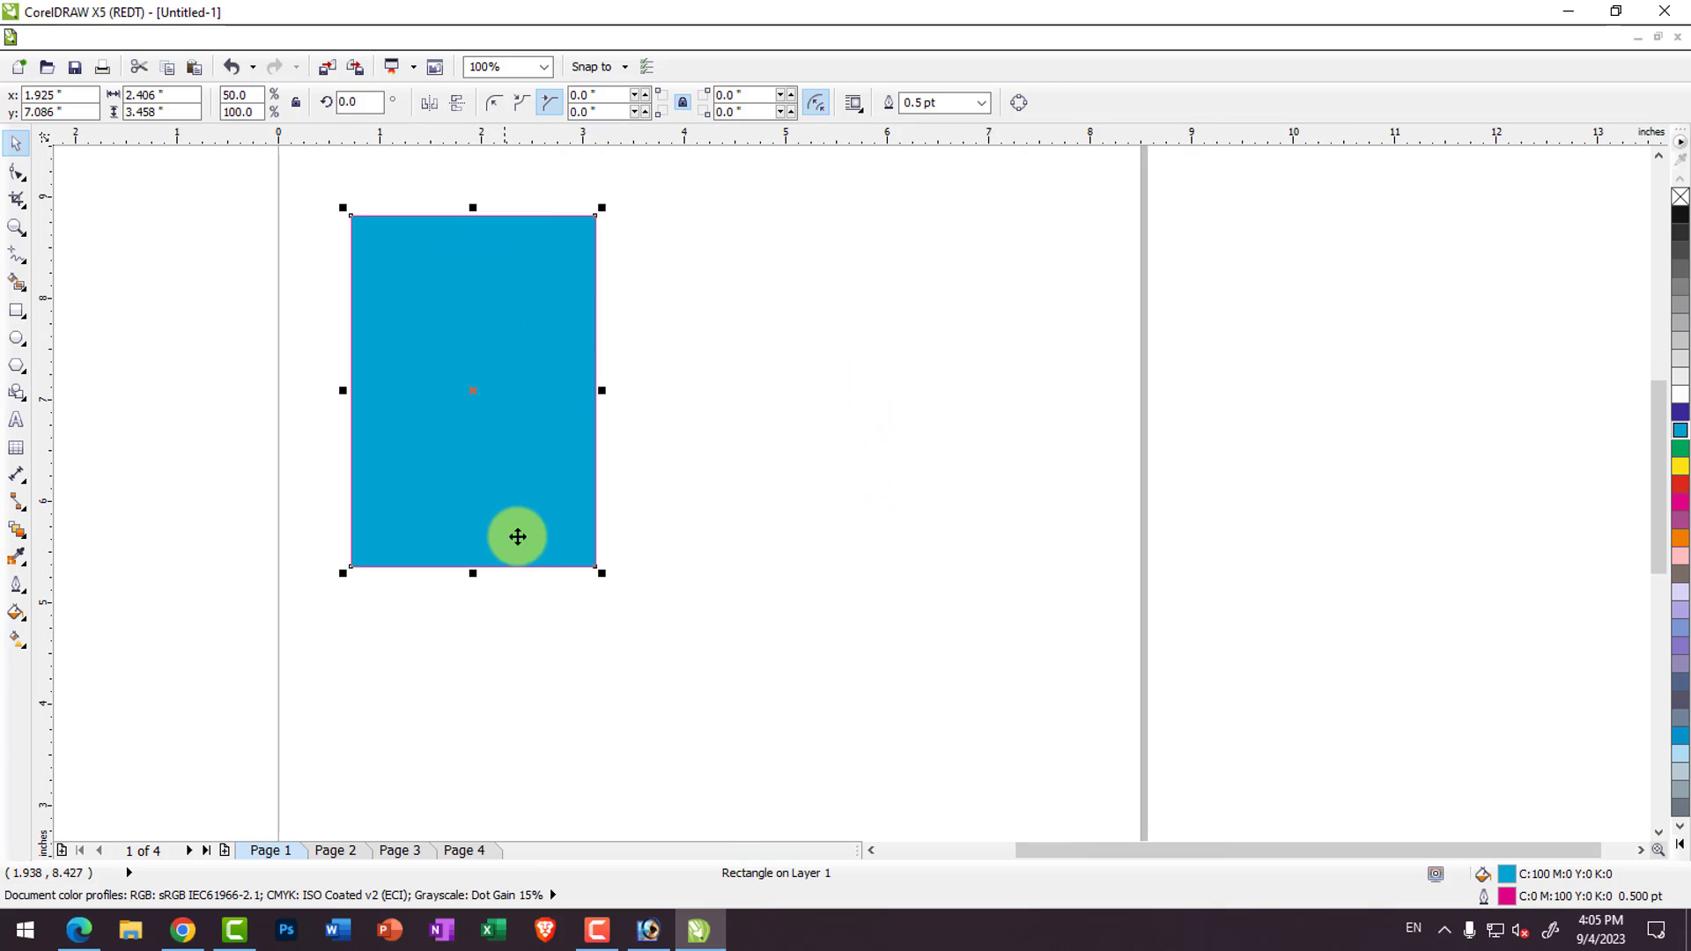
drag(476, 569, 464, 489)
scroll(427, 256, up, 2)
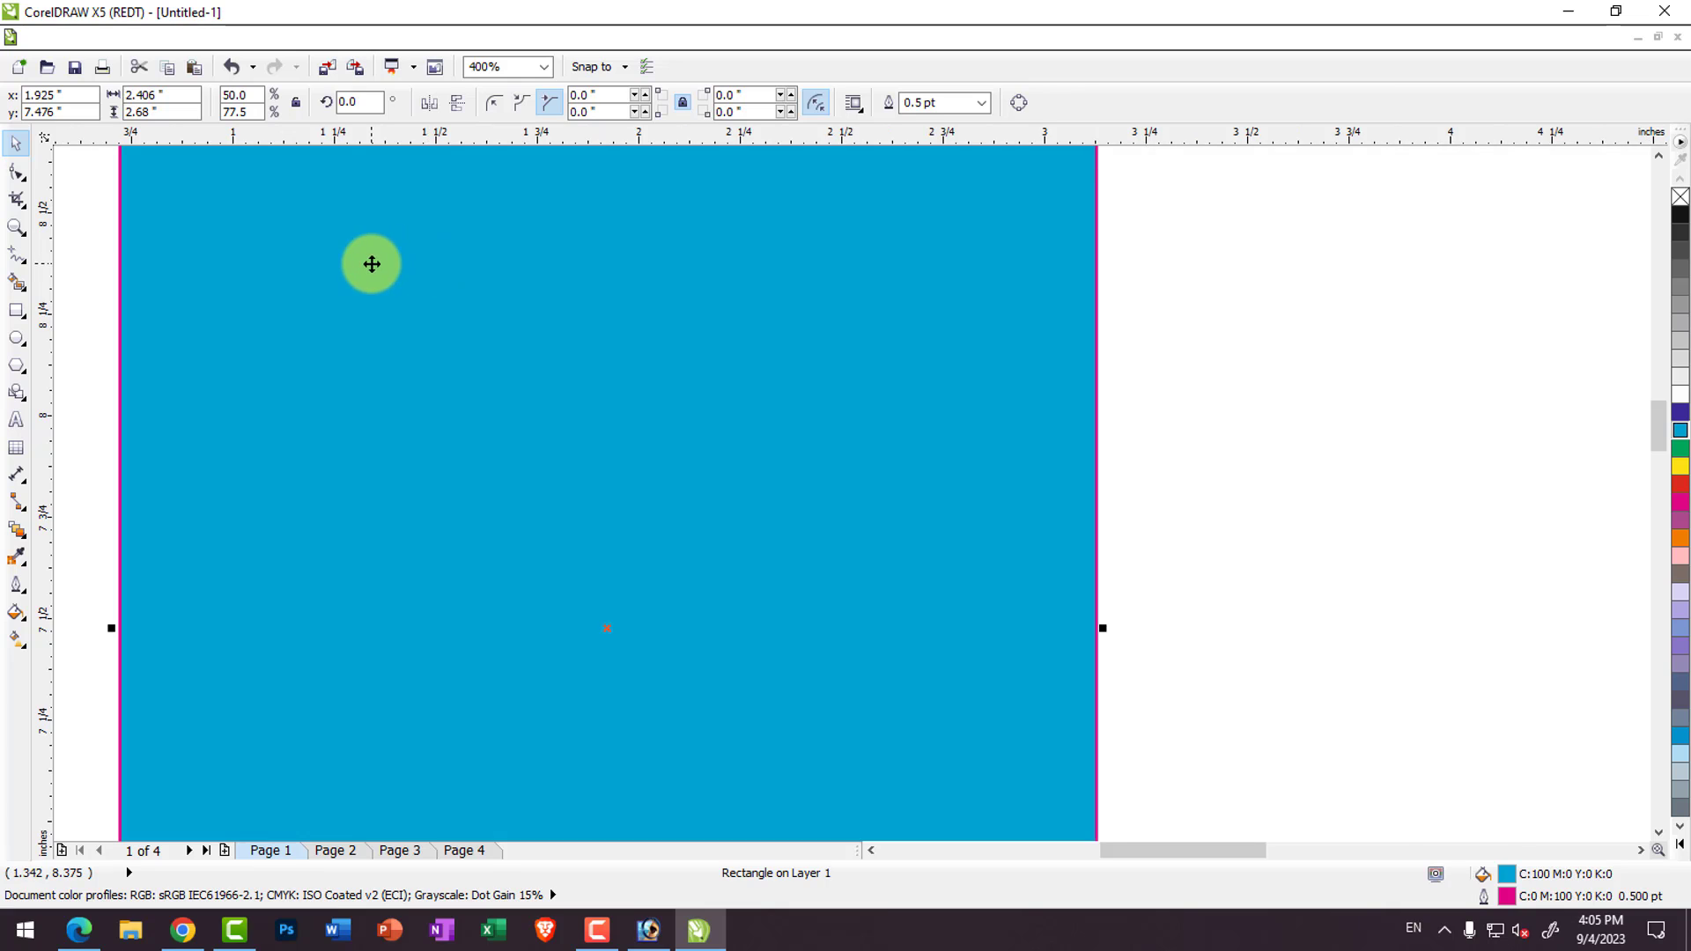
scroll(366, 261, down, 1)
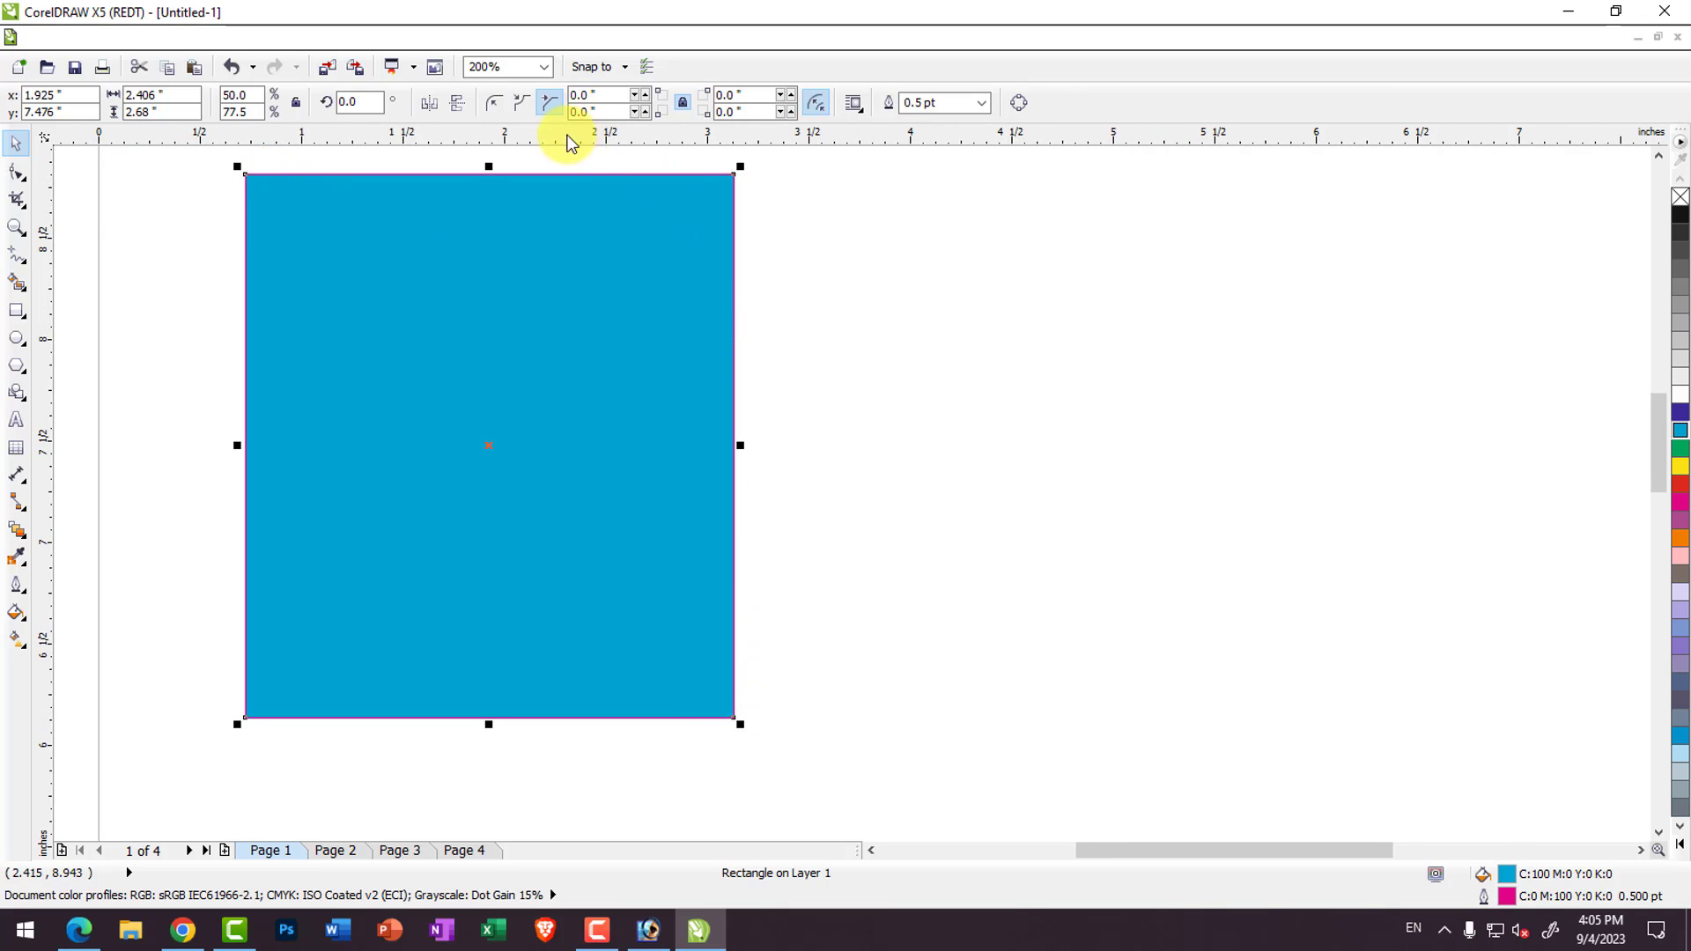
Unlink the corners and apply 0.5 inch round corners to only the rectangle's top-left and bottom-right corners
click(676, 105)
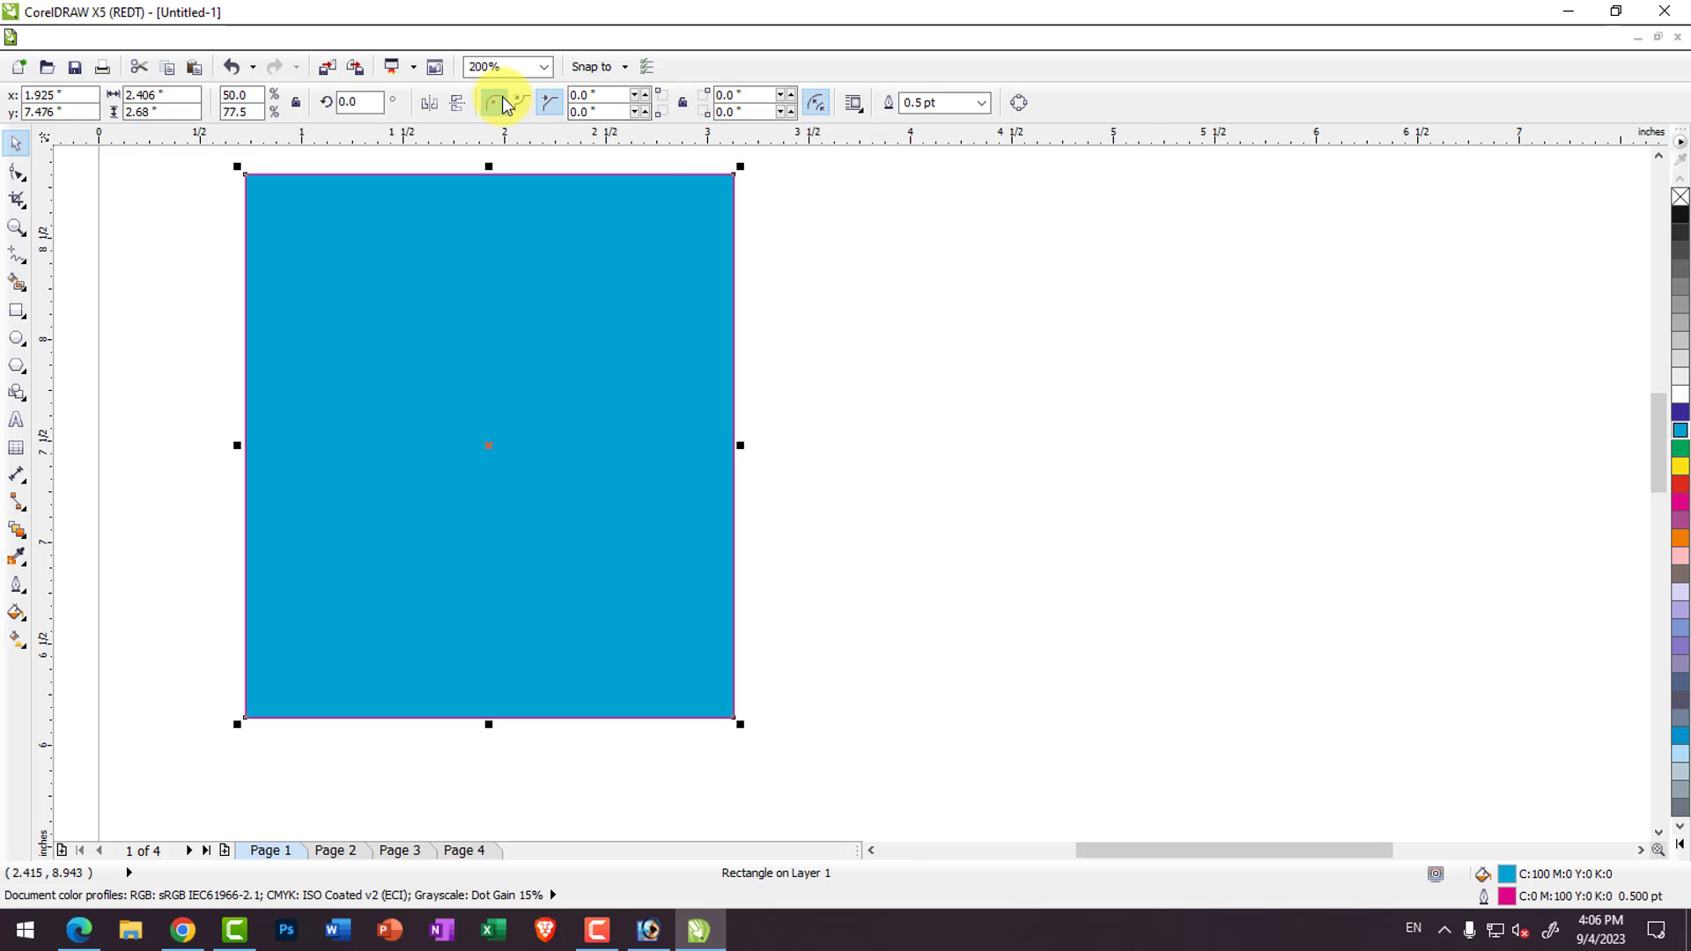
click(603, 96)
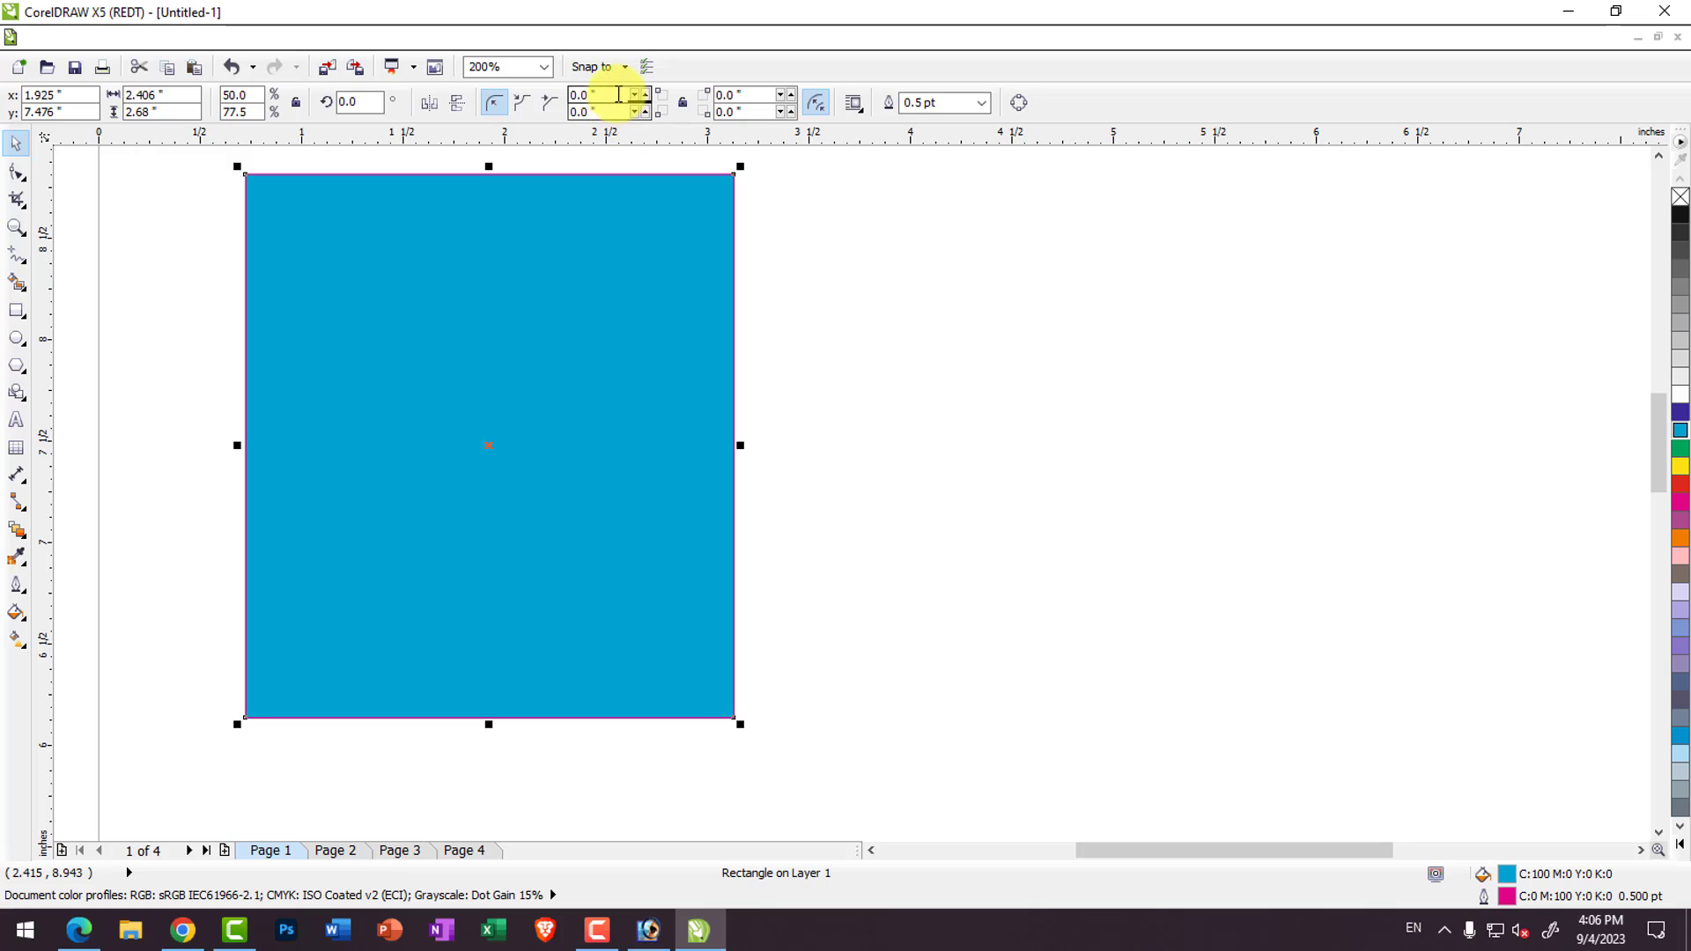
text(0.)
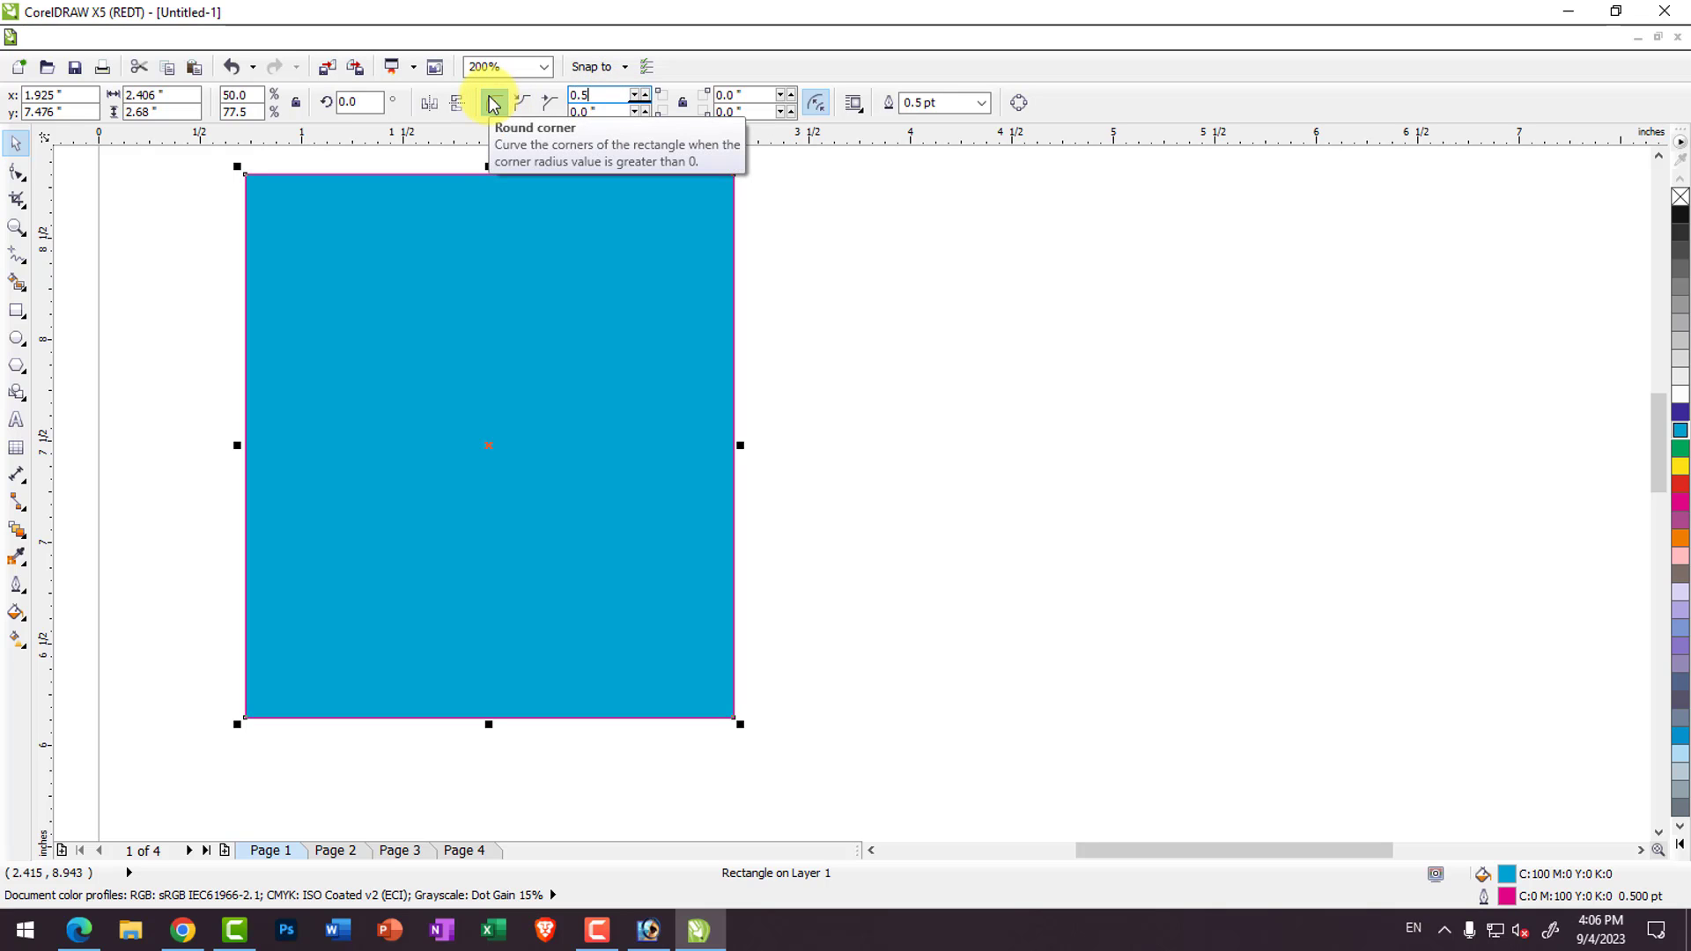
text(5)
key(Tab)
key(Tab)
key(Tab)
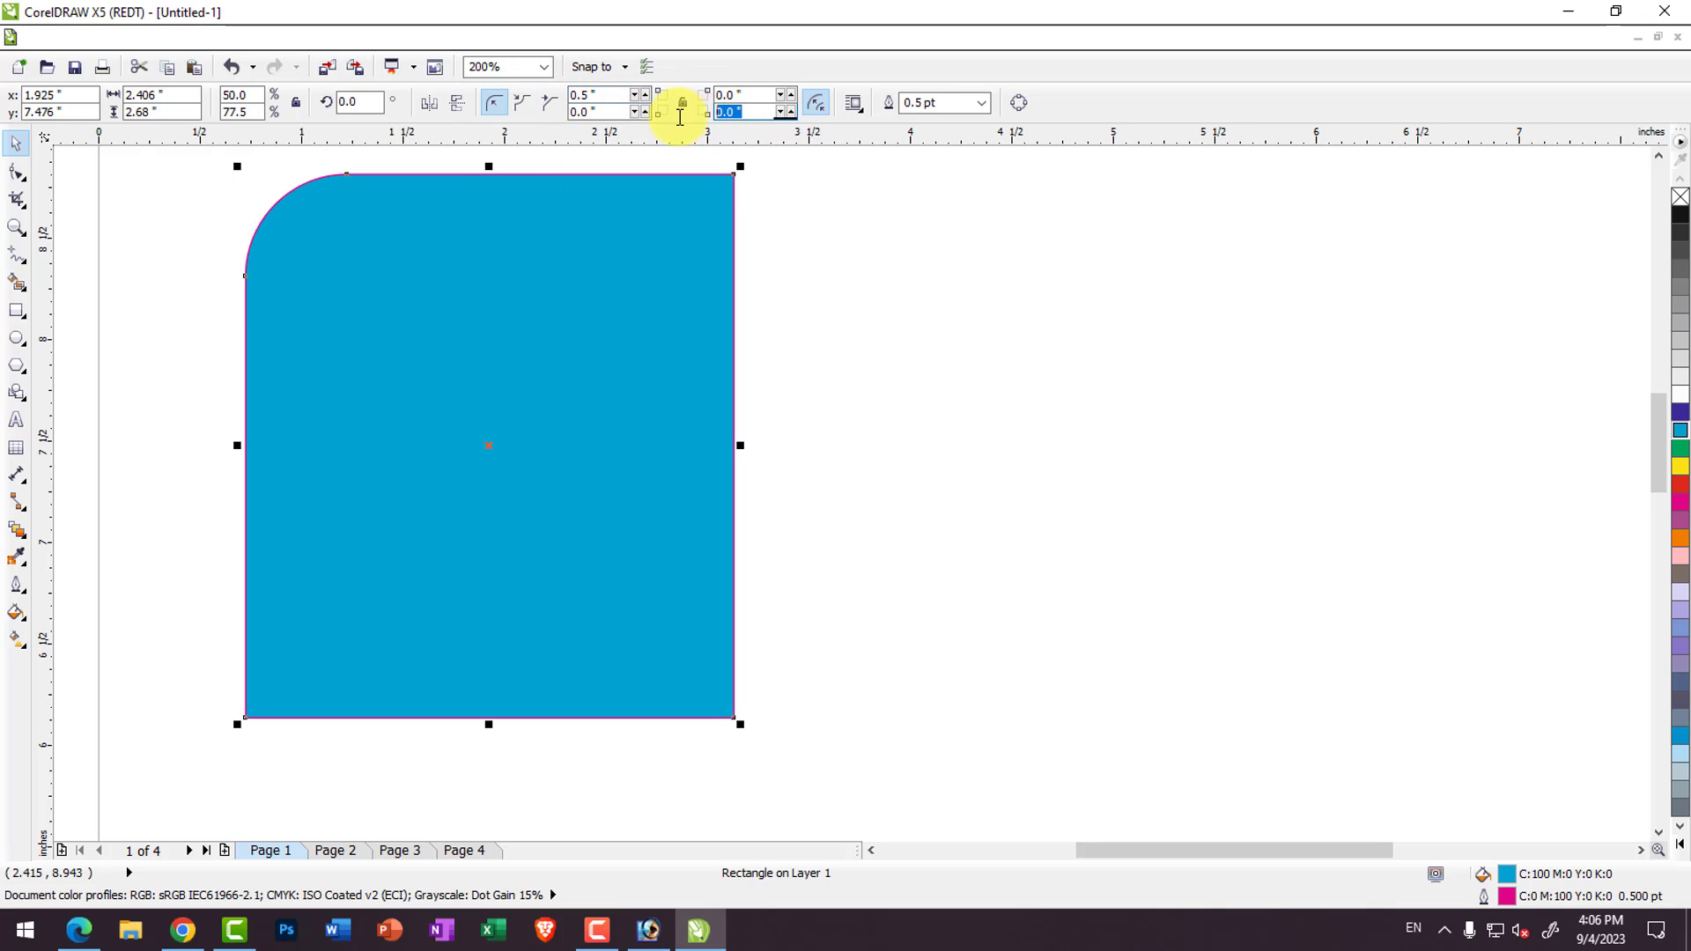
text(0.5)
key(Return)
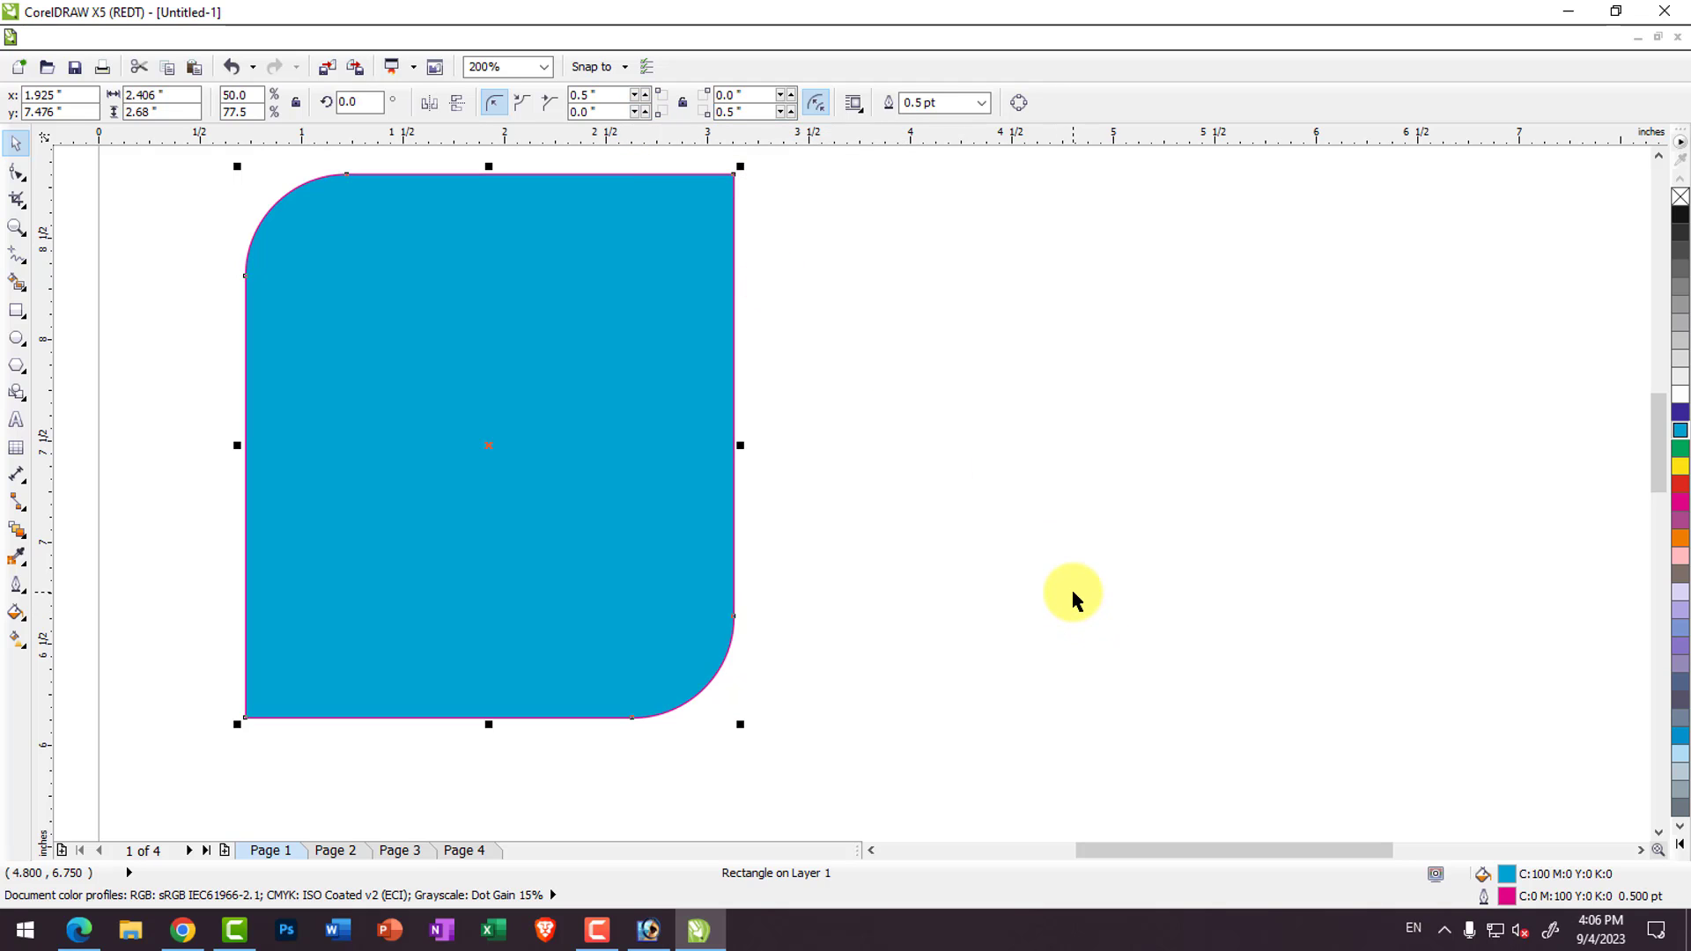
Link the corners to be edited together, reset the radius to 0, and round all four corners by 0.5 inch
click(682, 107)
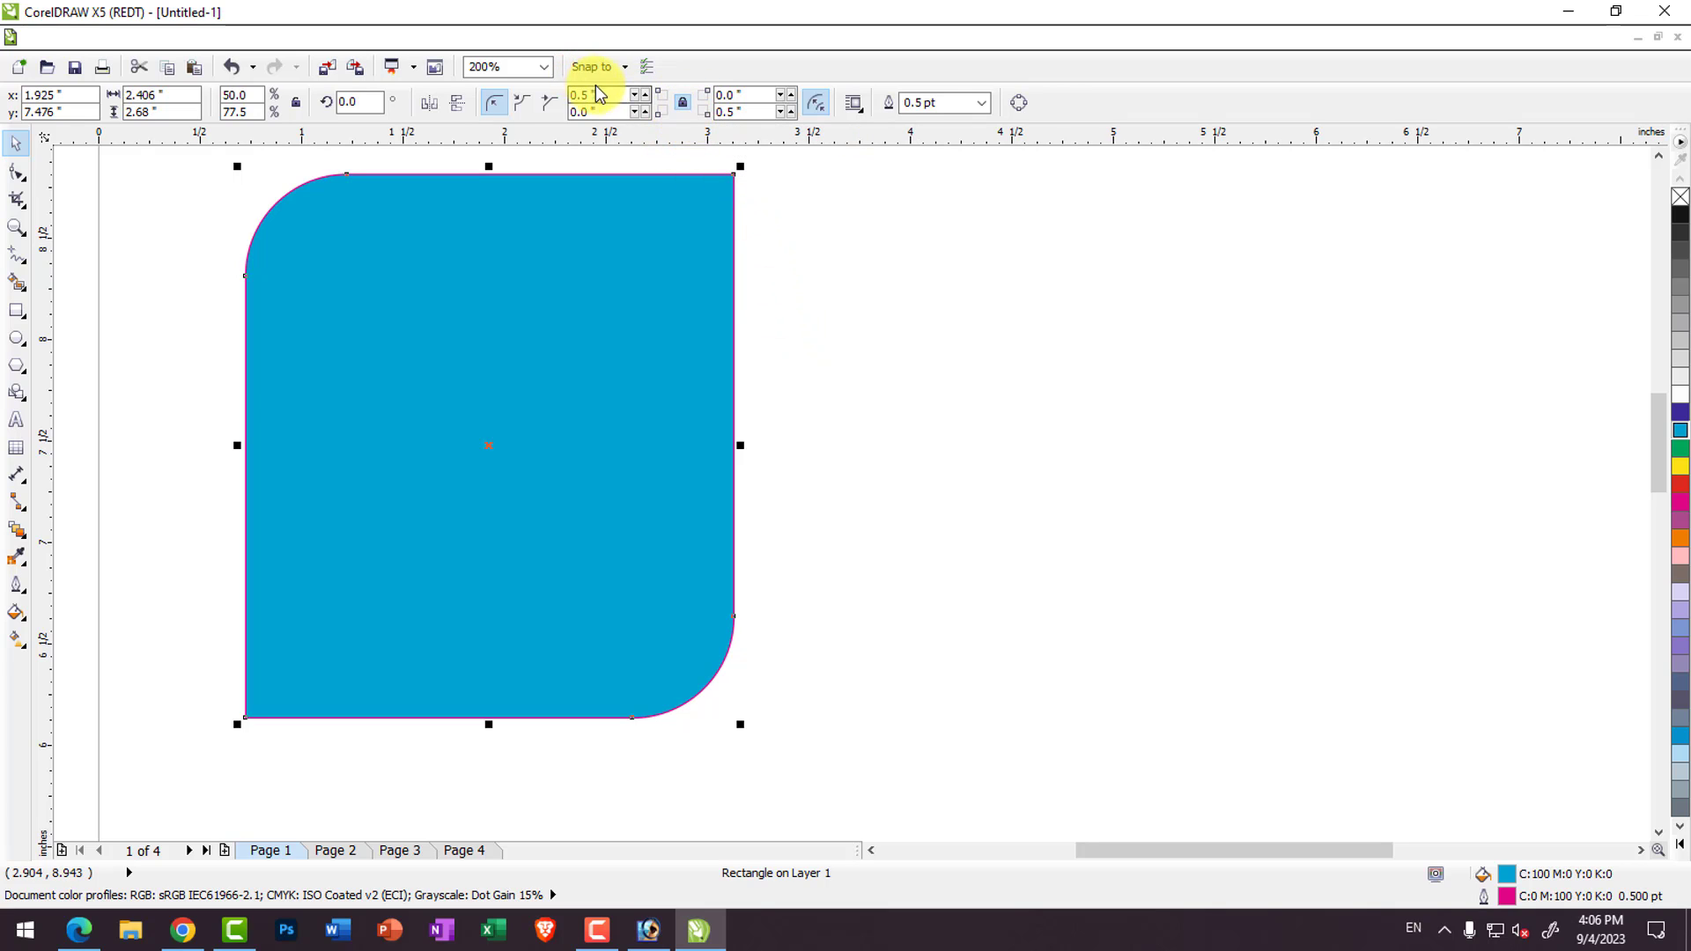
drag(609, 96, 518, 100)
text(0.)
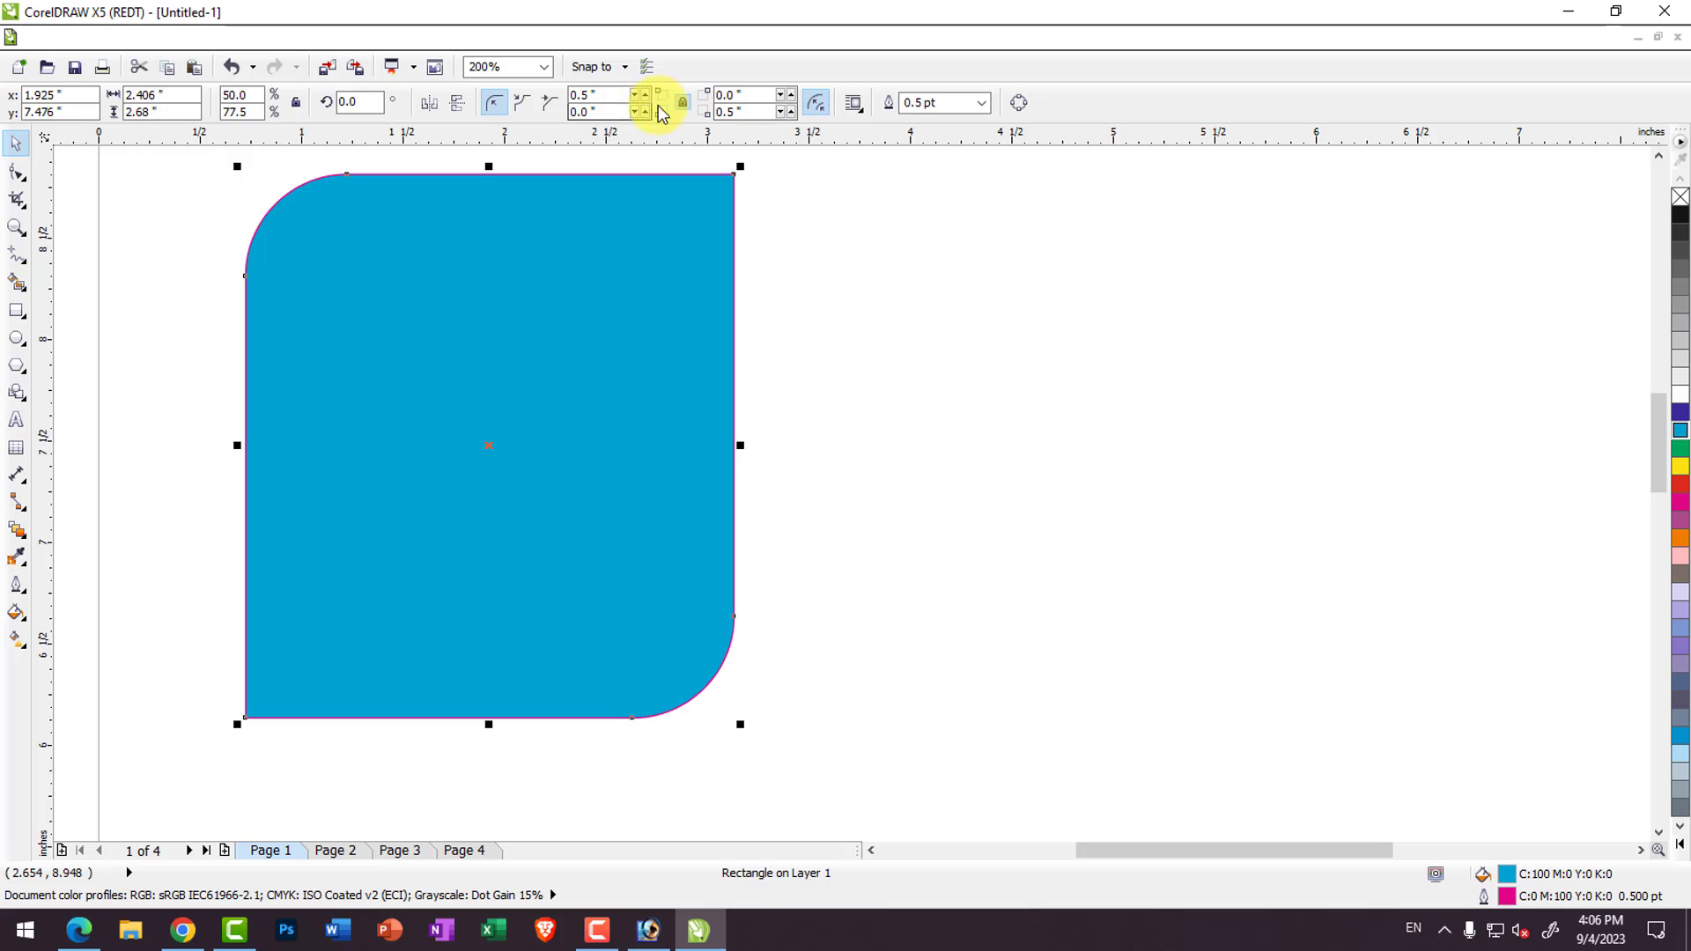
drag(623, 95, 494, 102)
text(0)
key(Return)
text(0)
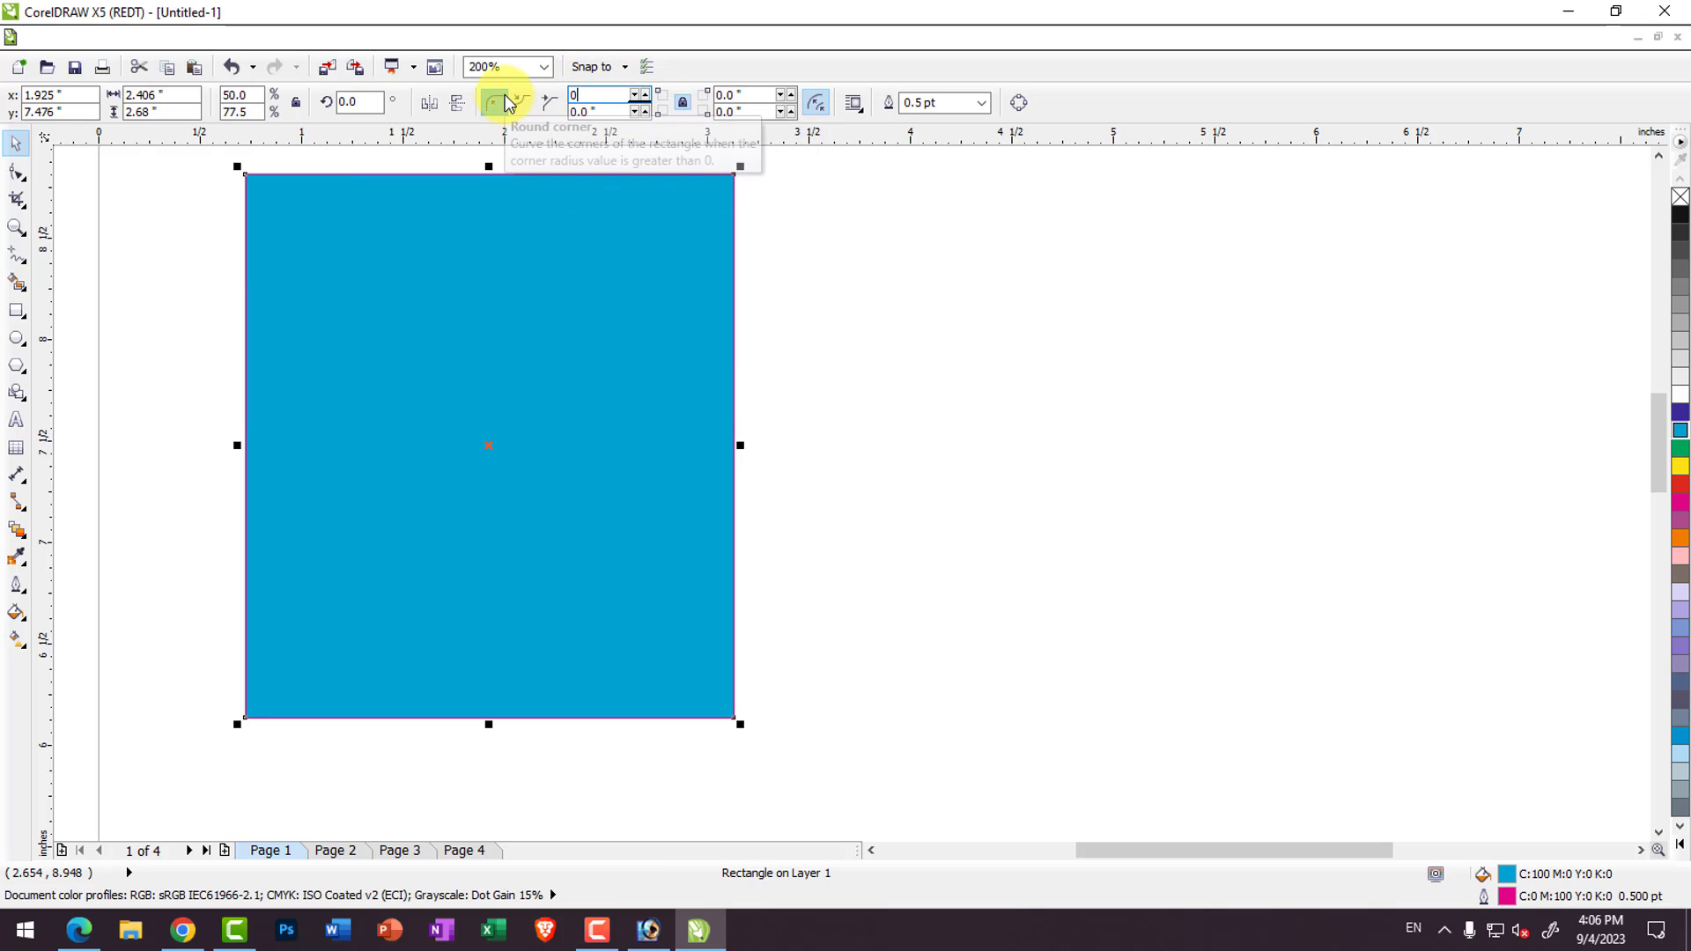
text(.5)
key(Return)
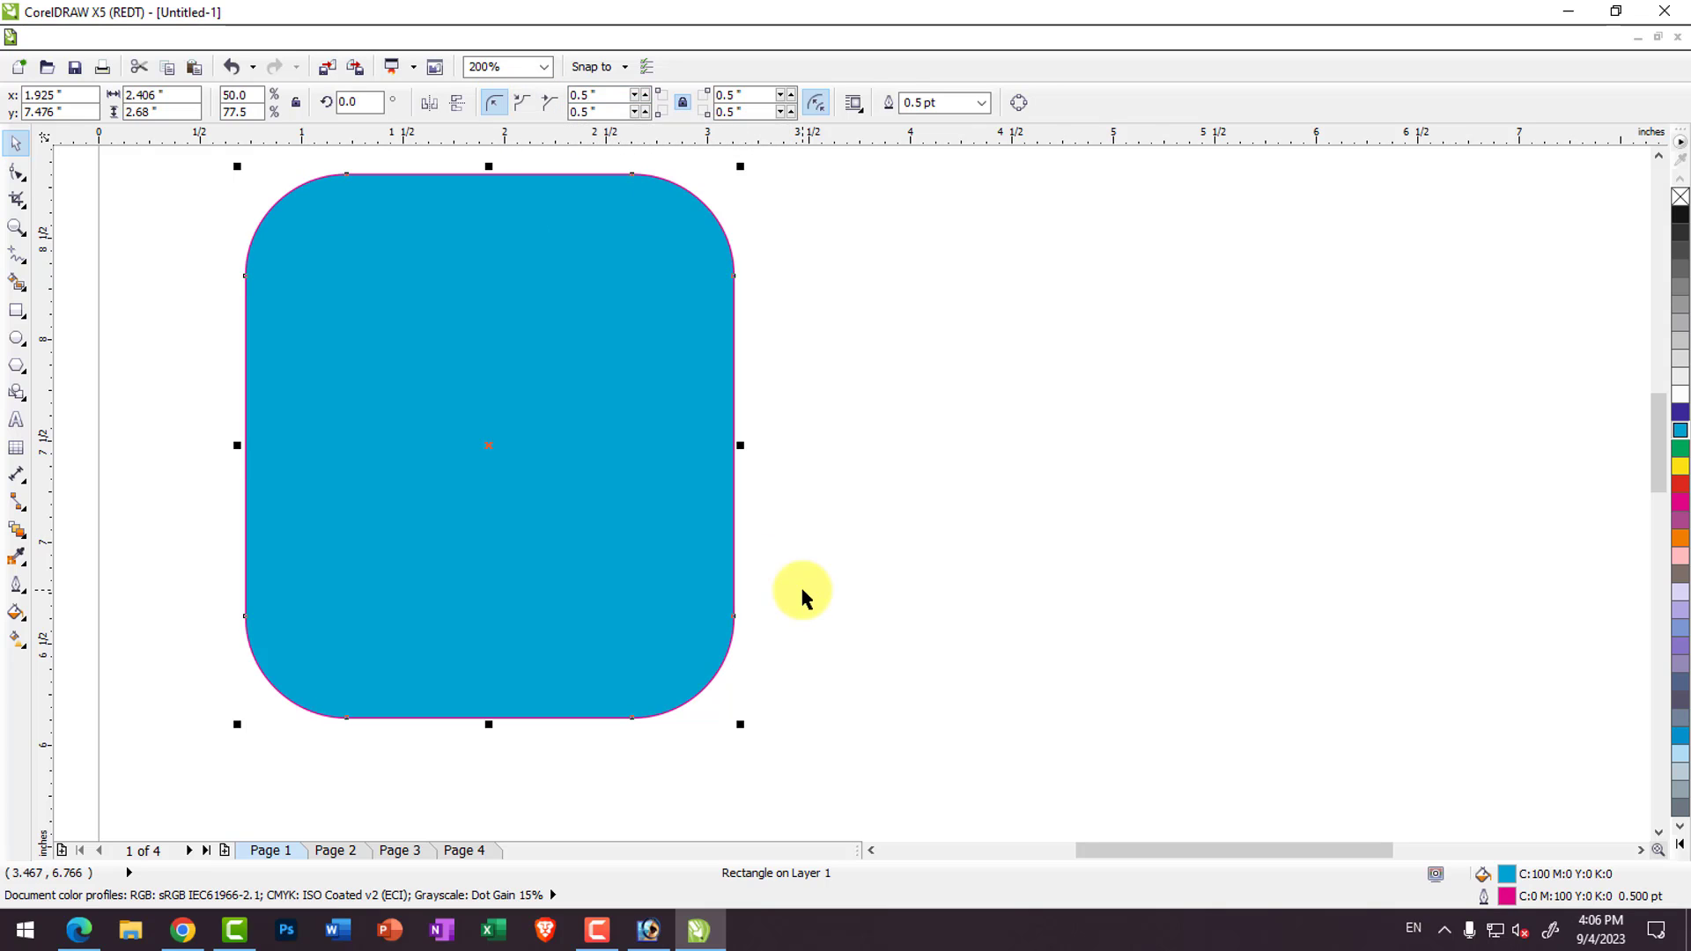
scroll(376, 180, up, 1)
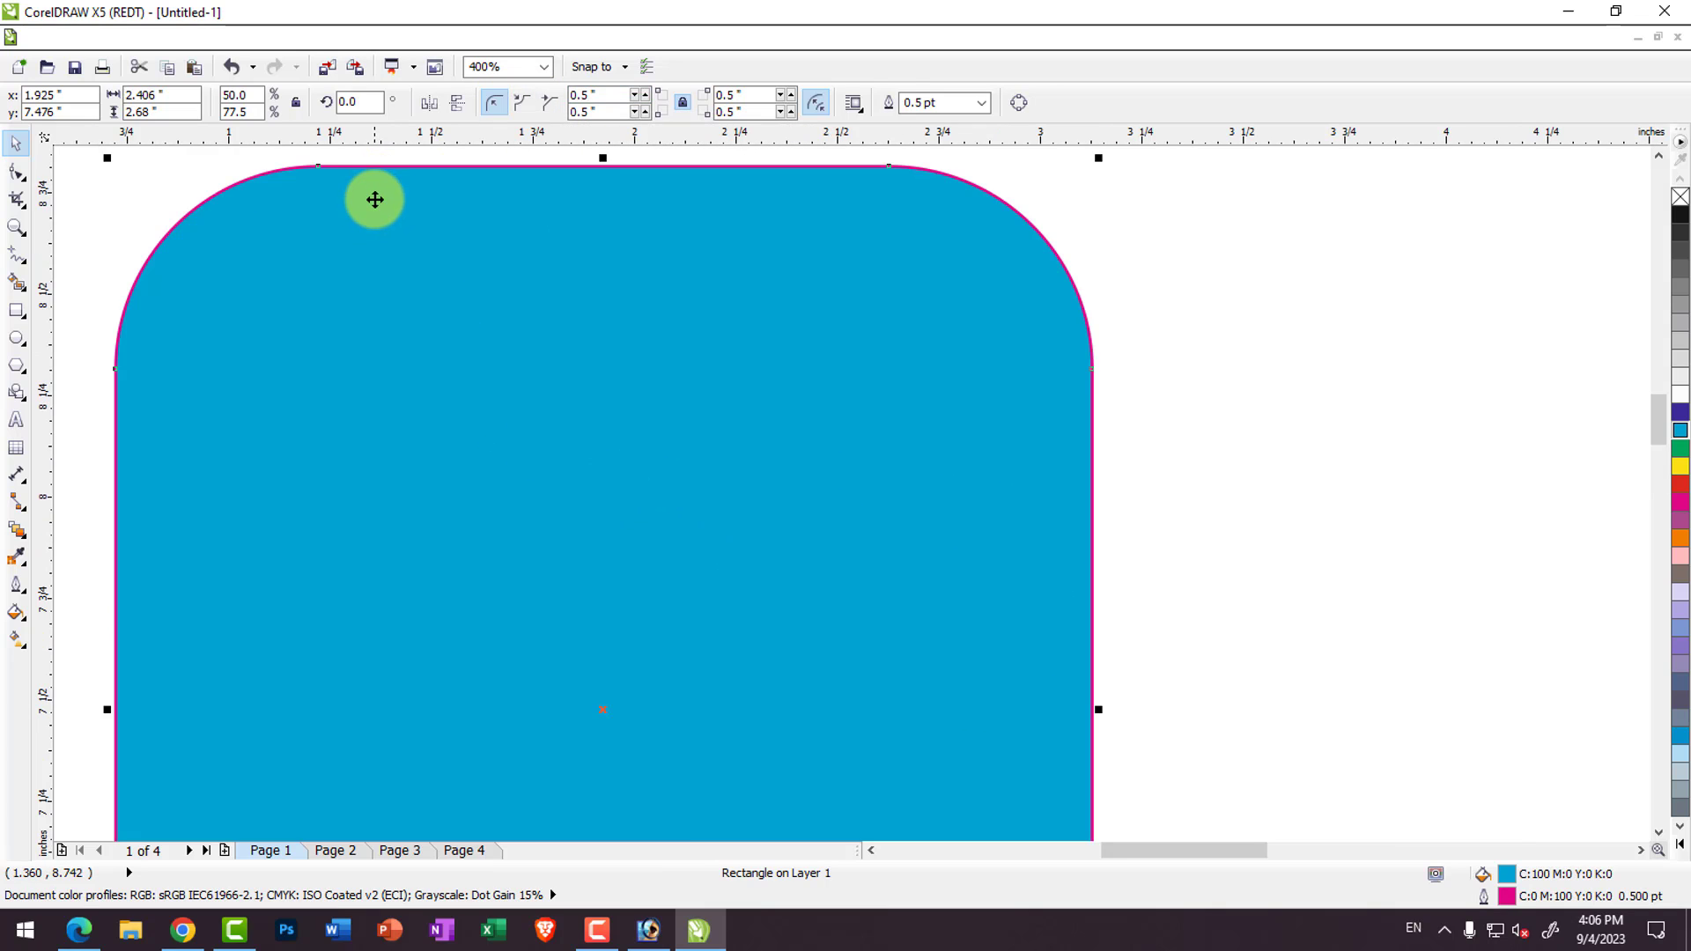
scroll(376, 199, down, 1)
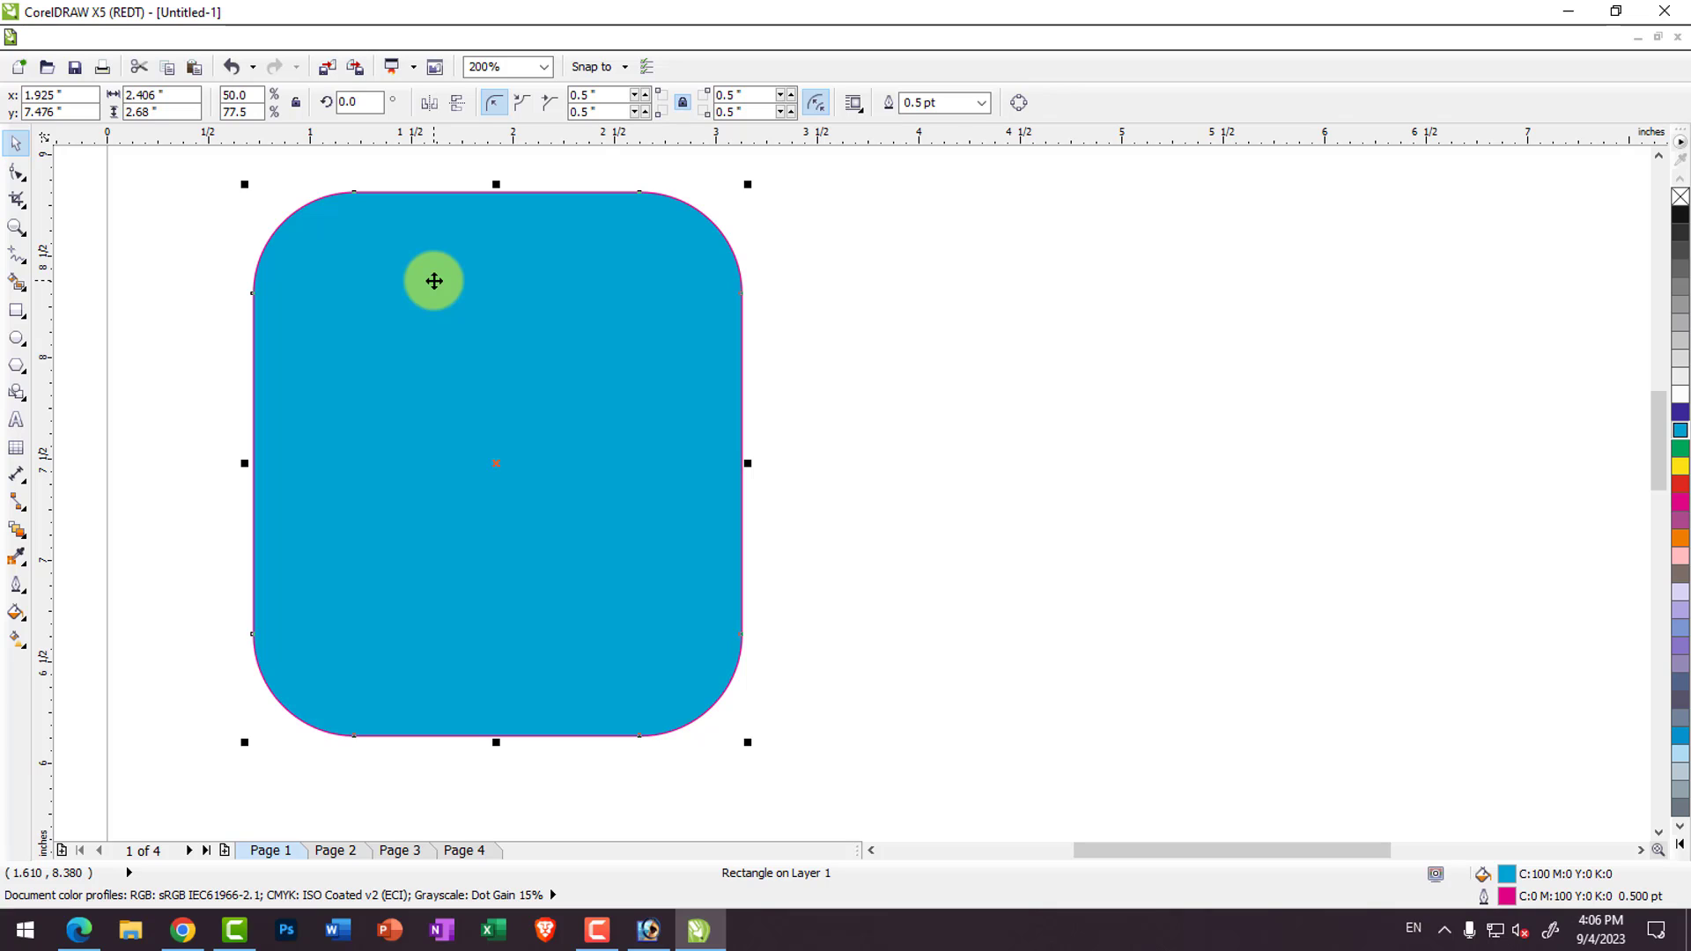
click(684, 106)
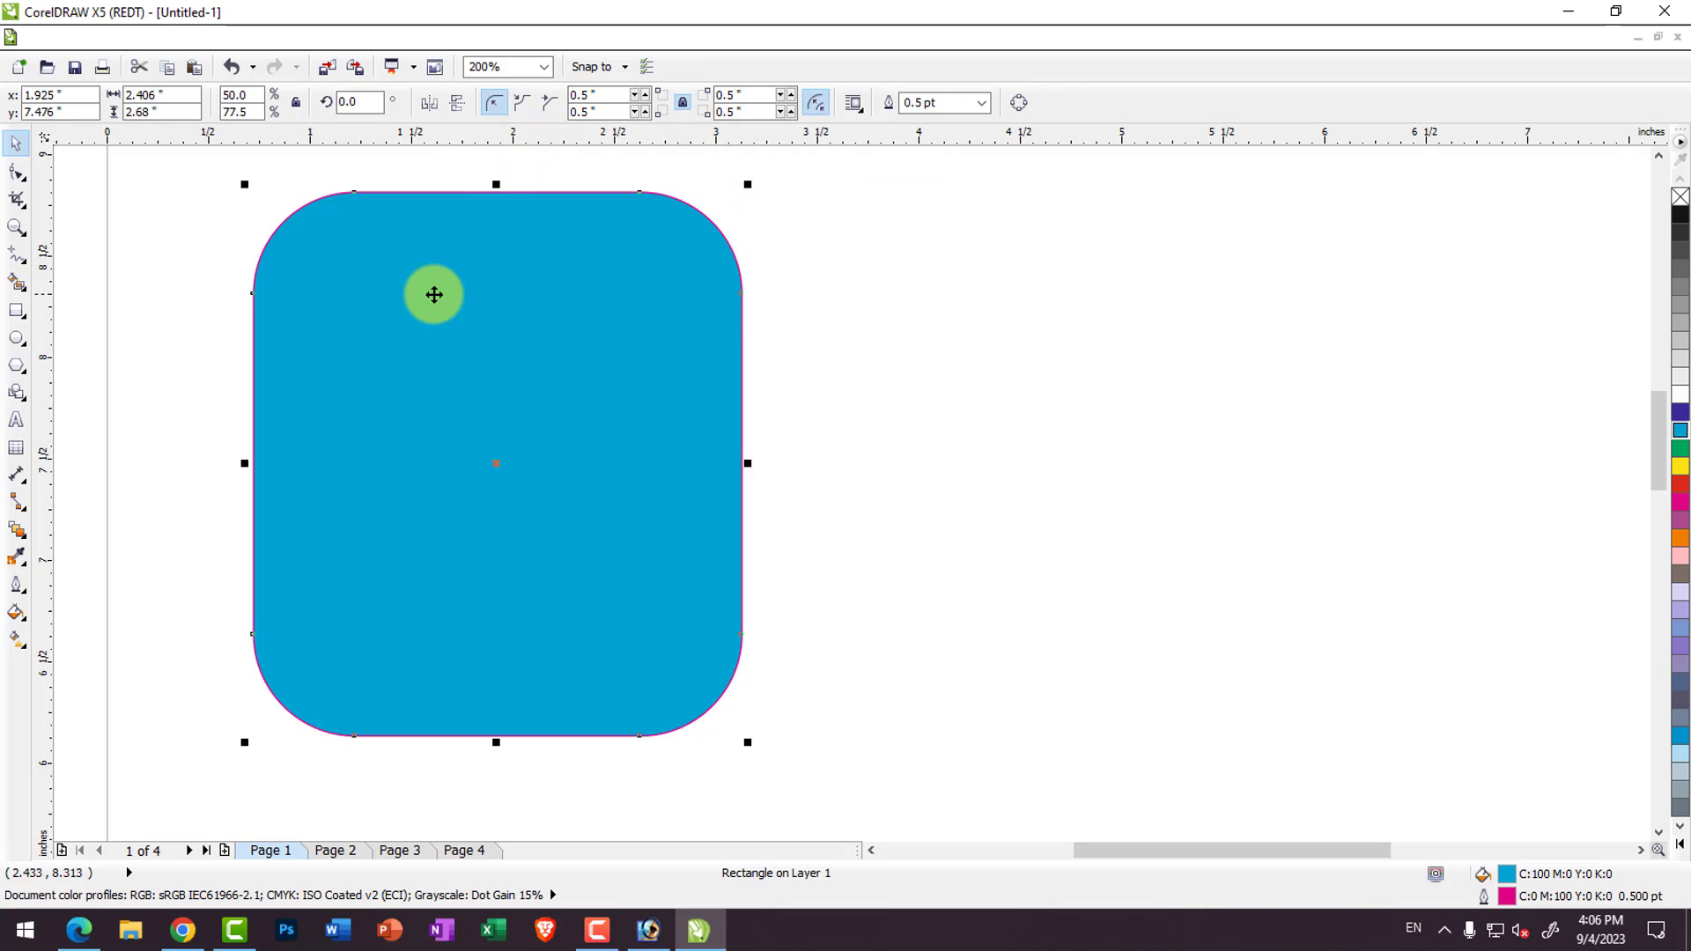
Try outline widths of 3.0 pt and 8.0 pt on the rounded rectangle and set the width to 2.0 pt
click(981, 103)
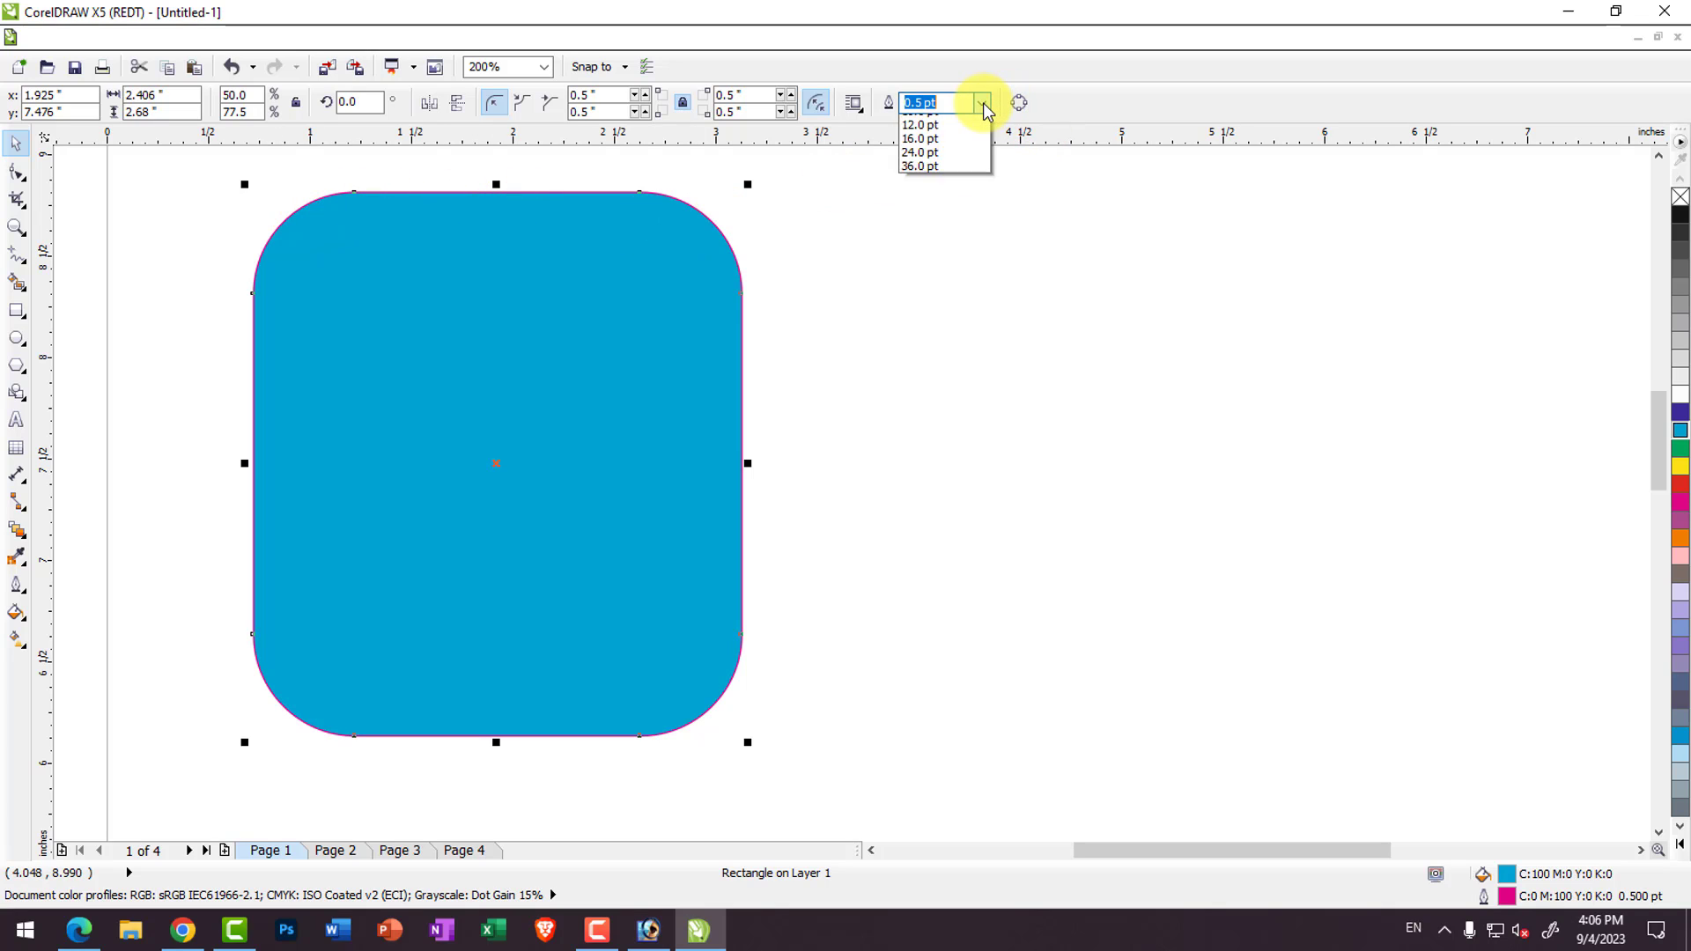
click(919, 219)
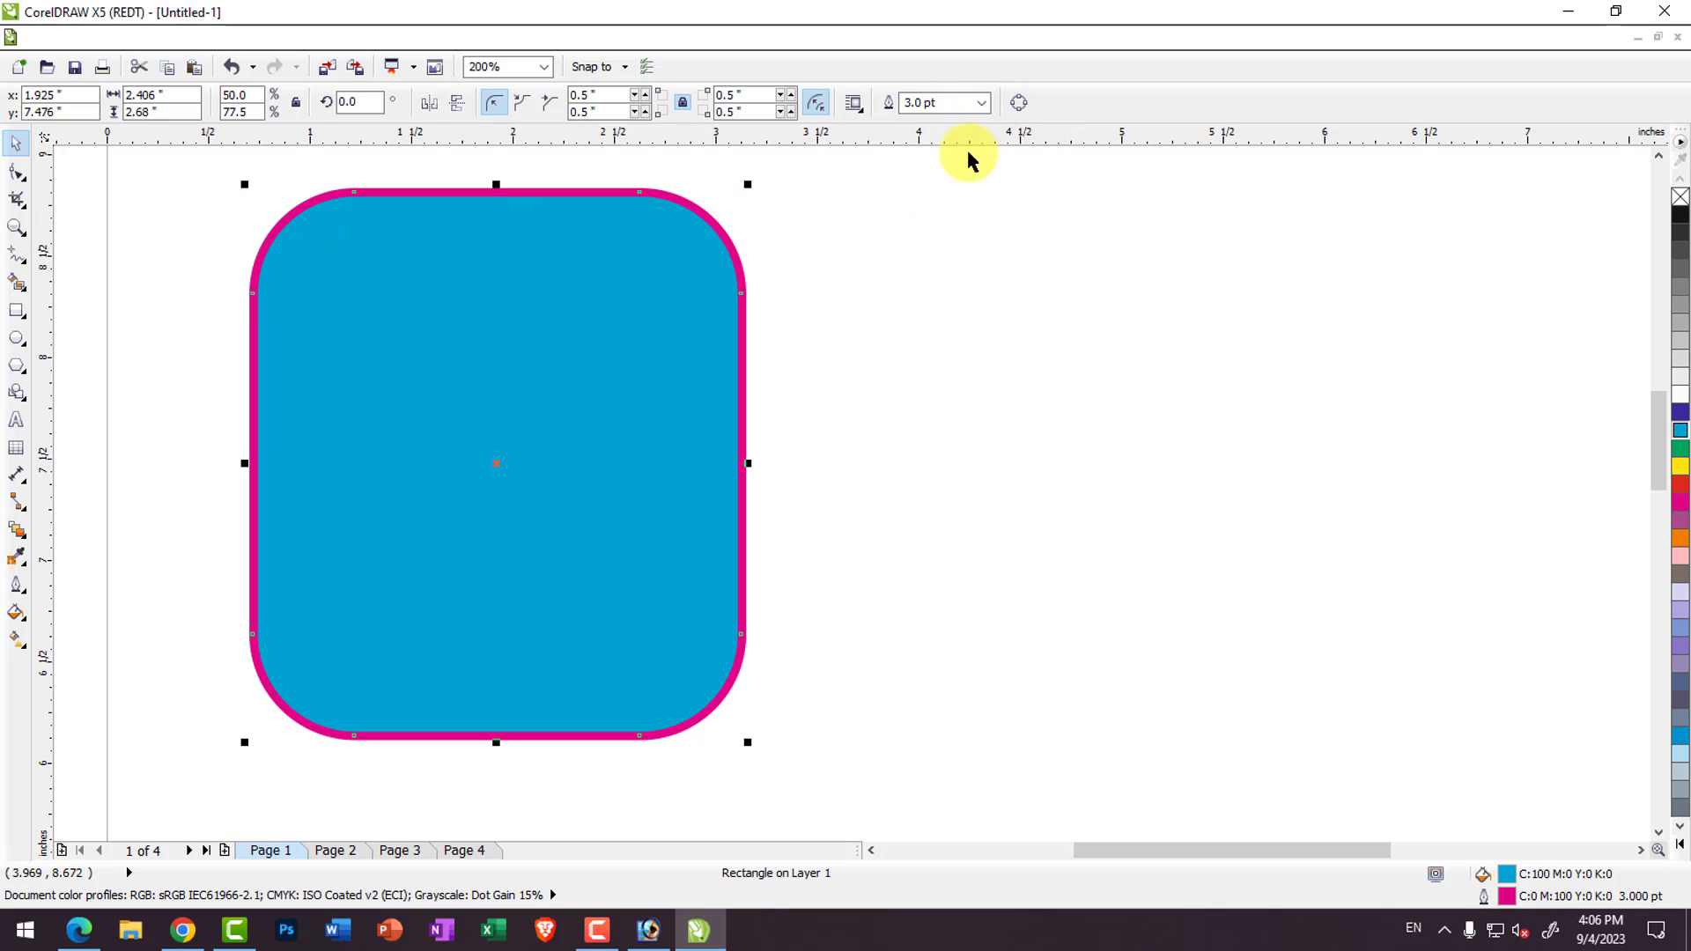
click(981, 104)
click(942, 246)
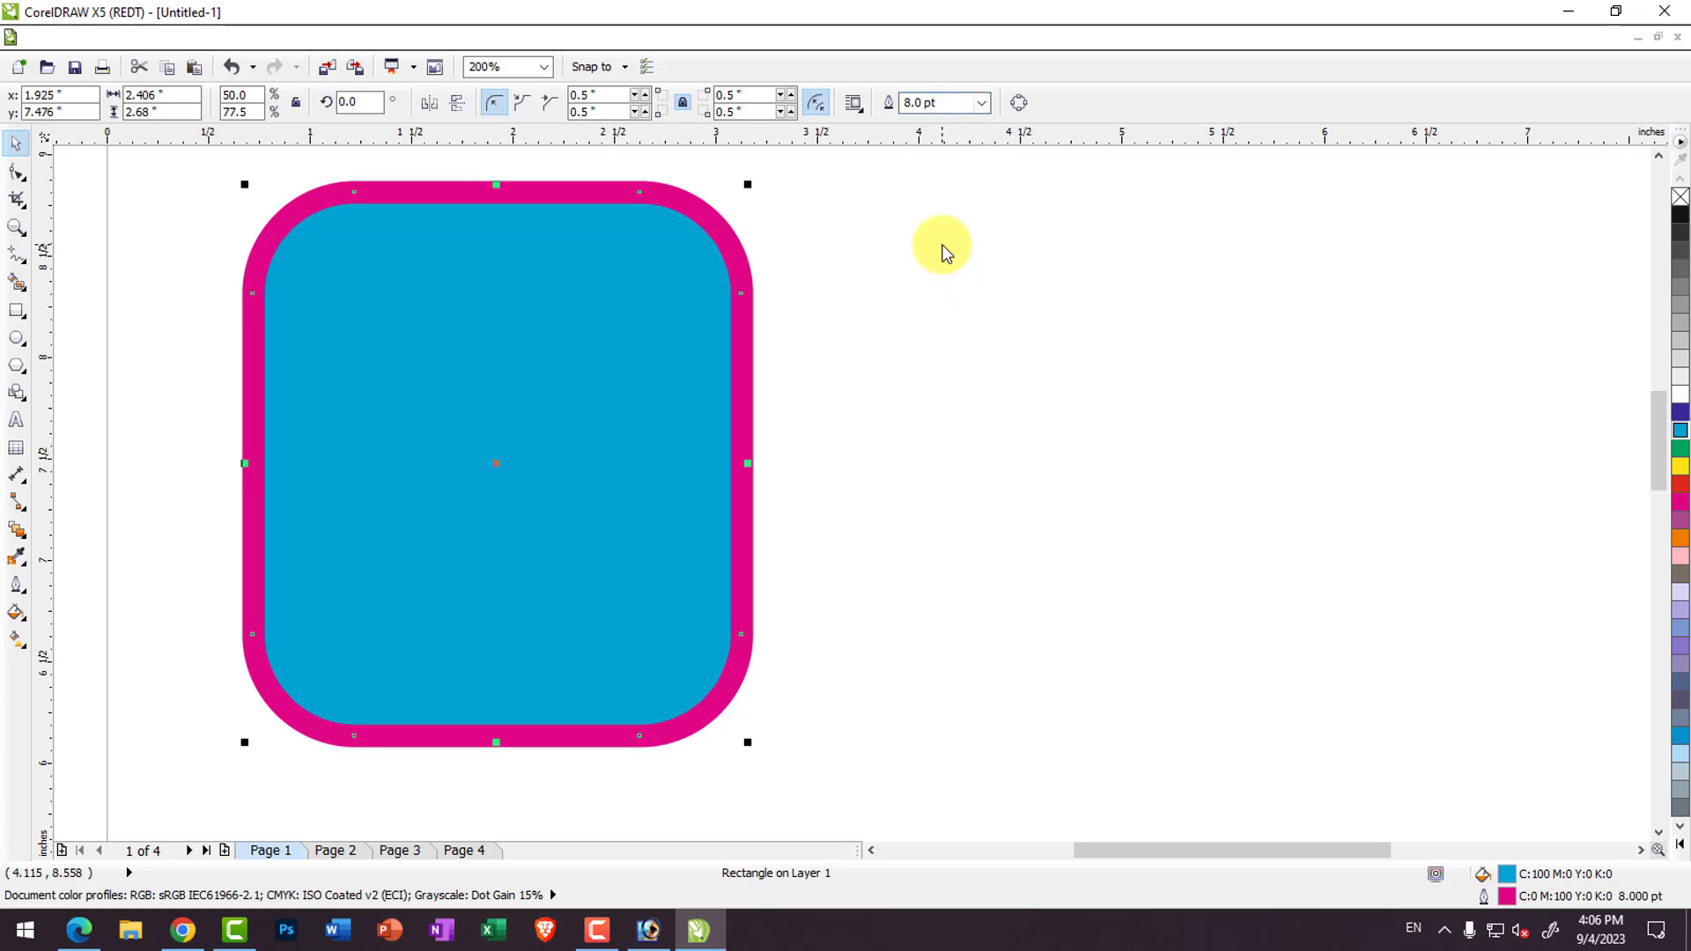
click(981, 103)
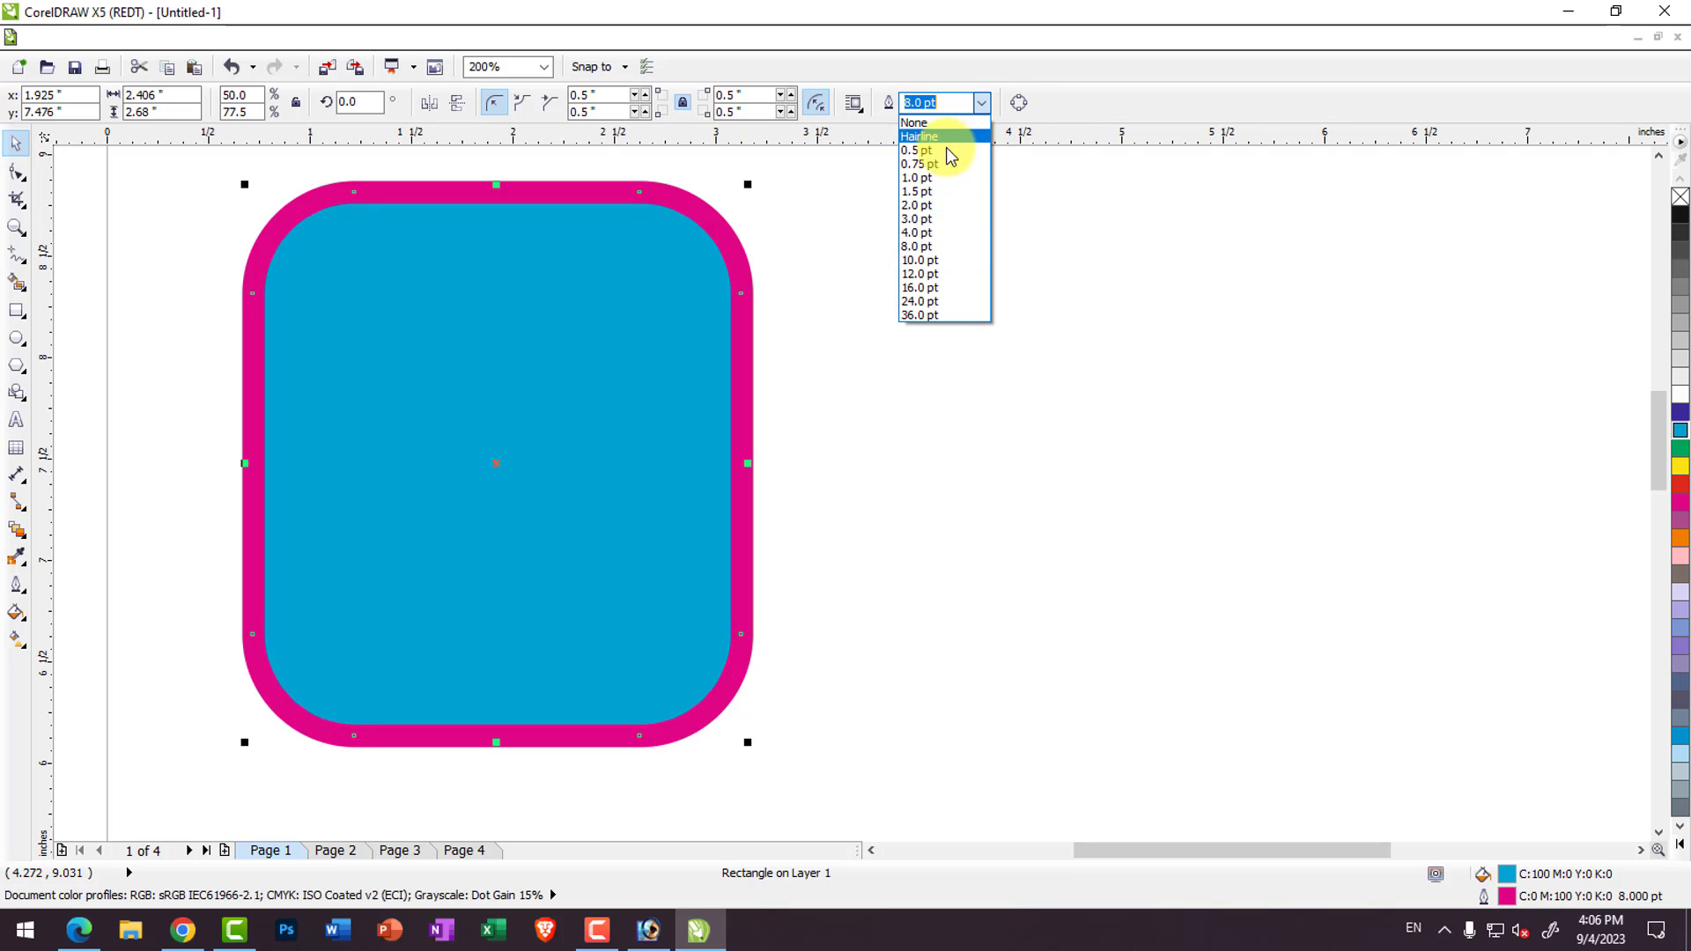
click(920, 205)
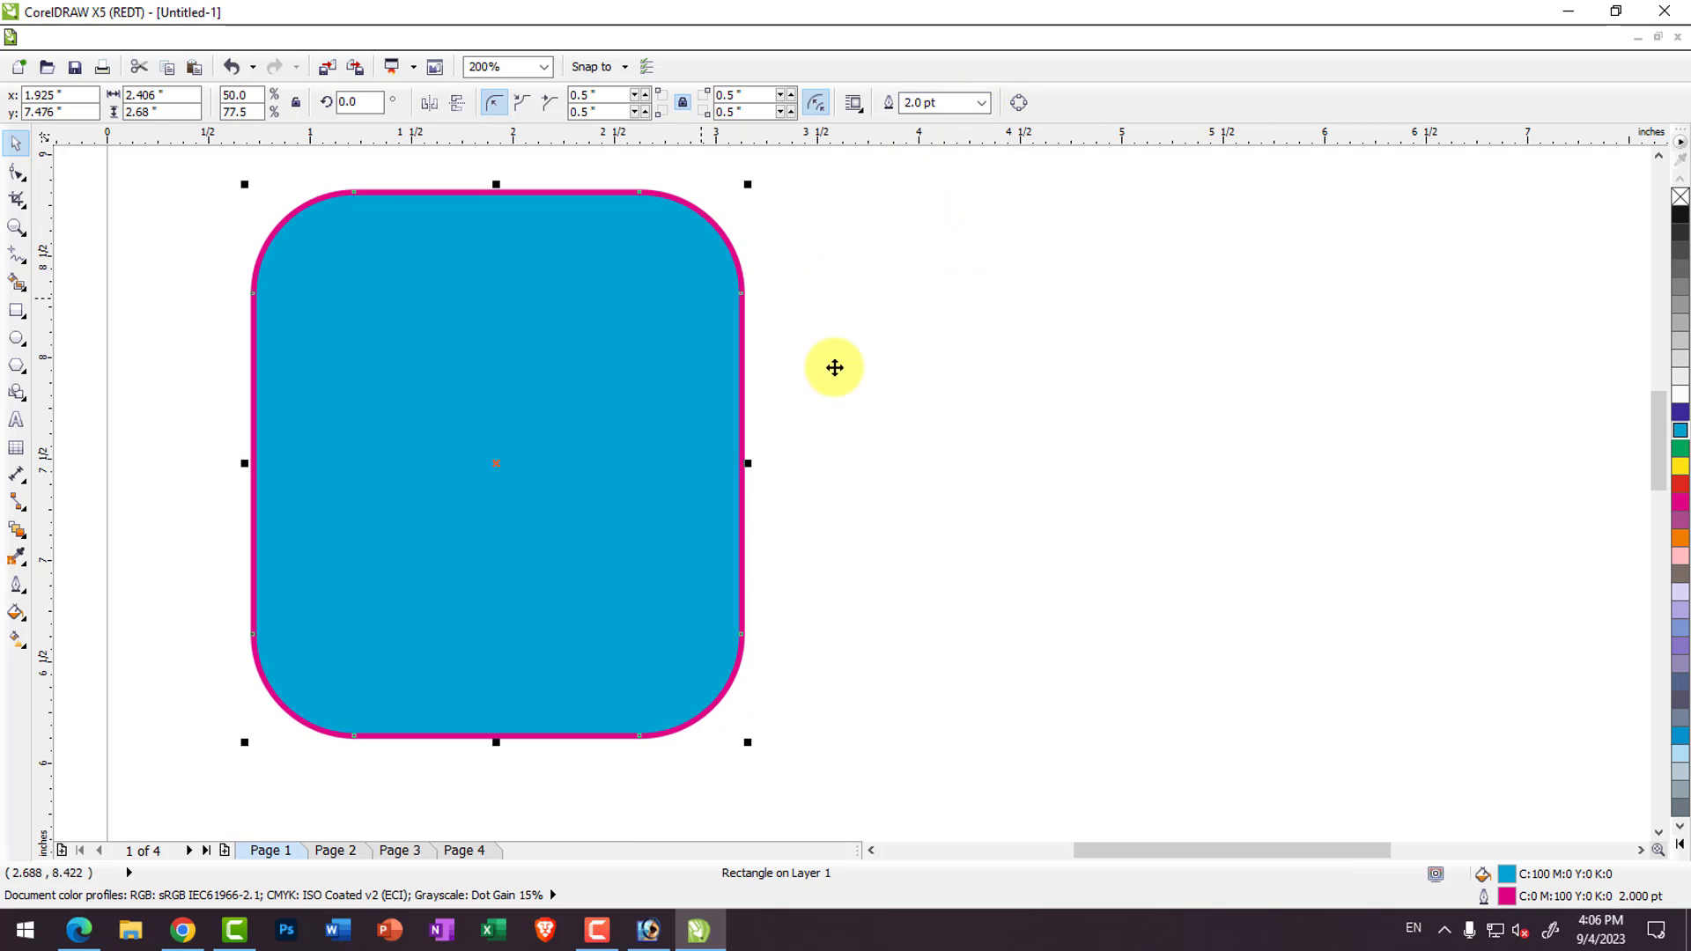
Try several palette colours on the rectangle's outline, including cyan, and set the outline to green (C:100 M:0 Y:100 K:0)
right_click(1680, 465)
right_click(1680, 450)
right_click(1680, 438)
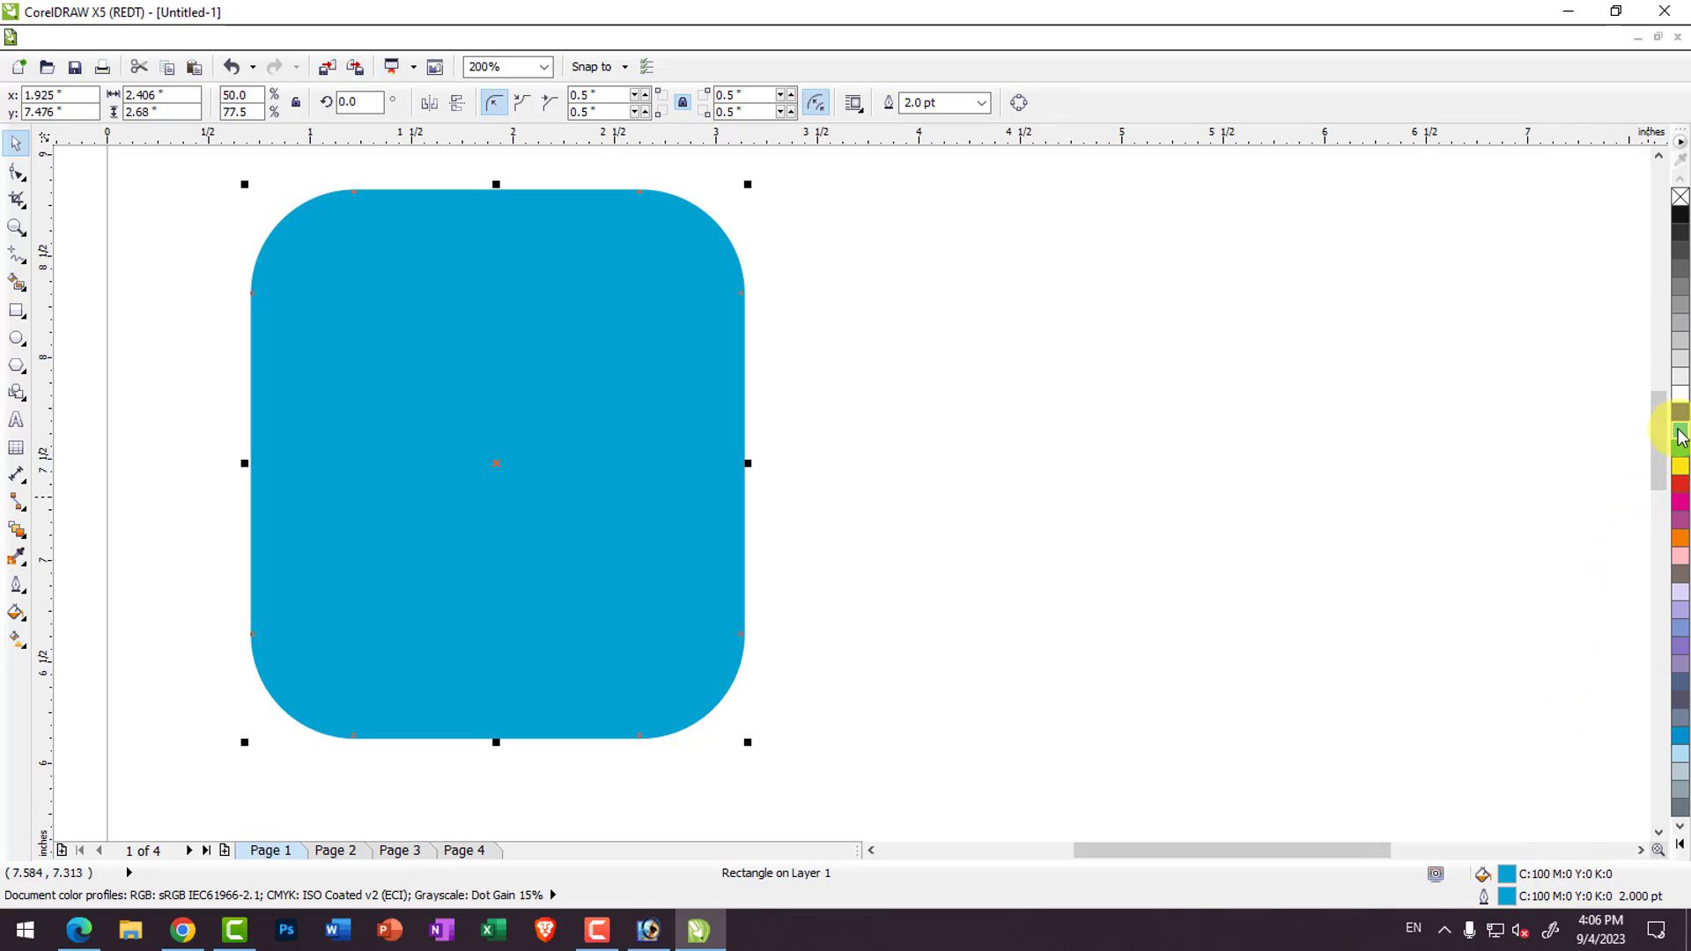
right_click(1682, 445)
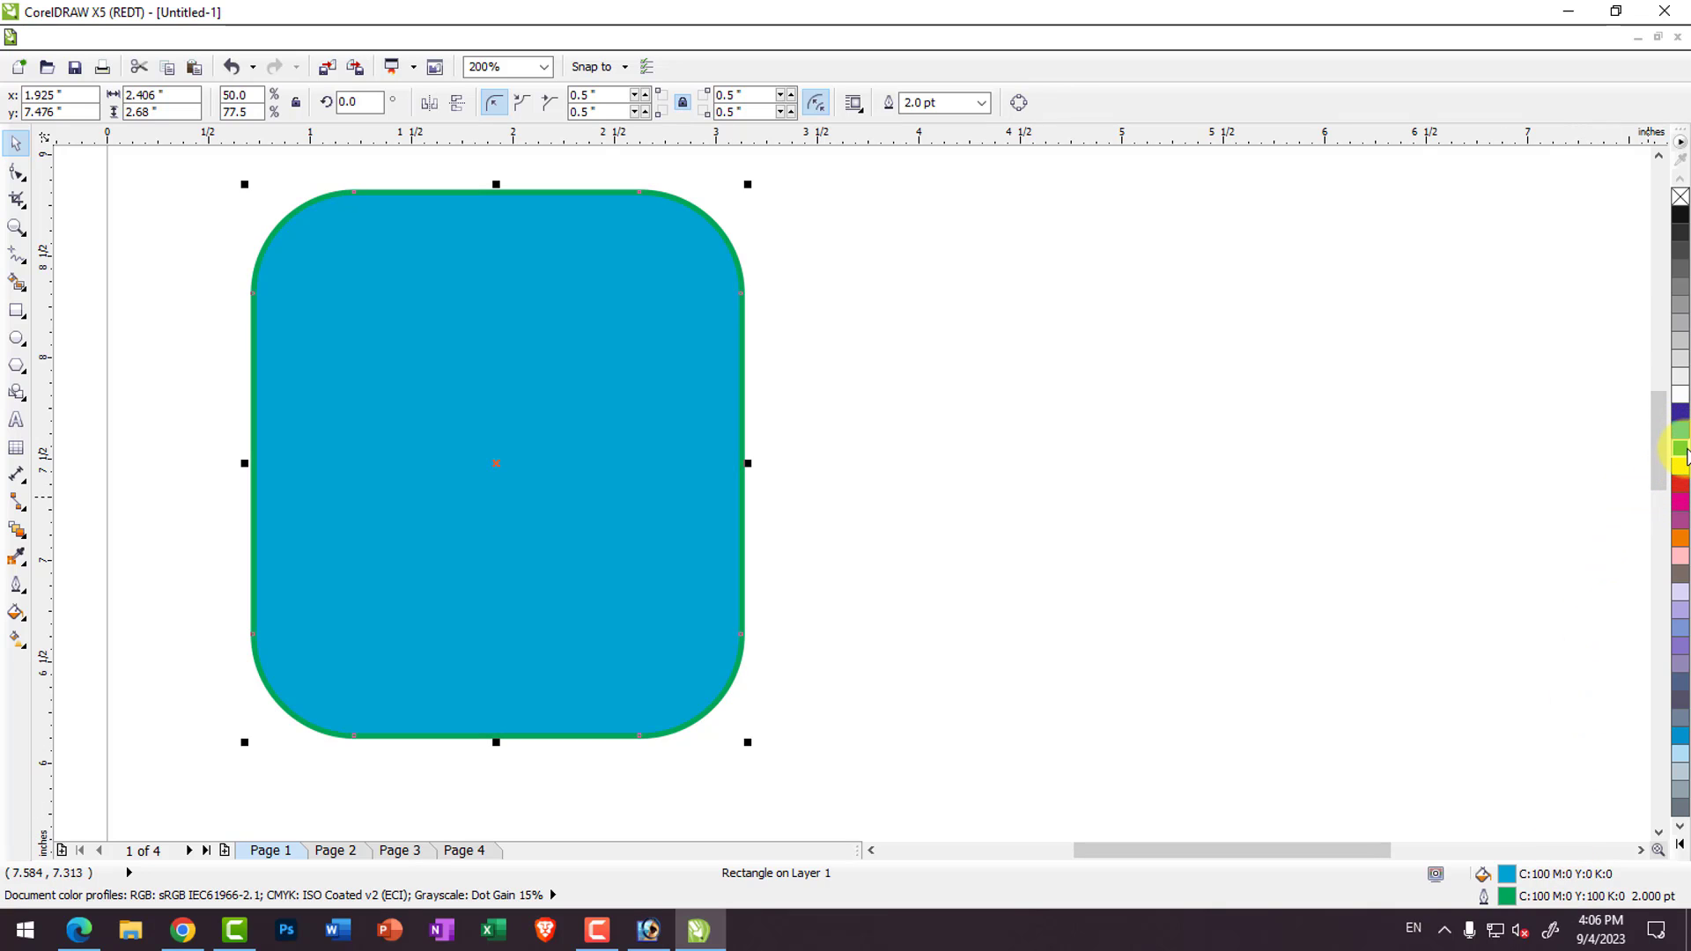
Try further palette colours on the rounded rectangle's outline and set it to magenta (C:0 M:100 Y:0 K:0)
right_click(1681, 537)
right_click(1680, 528)
right_click(1682, 515)
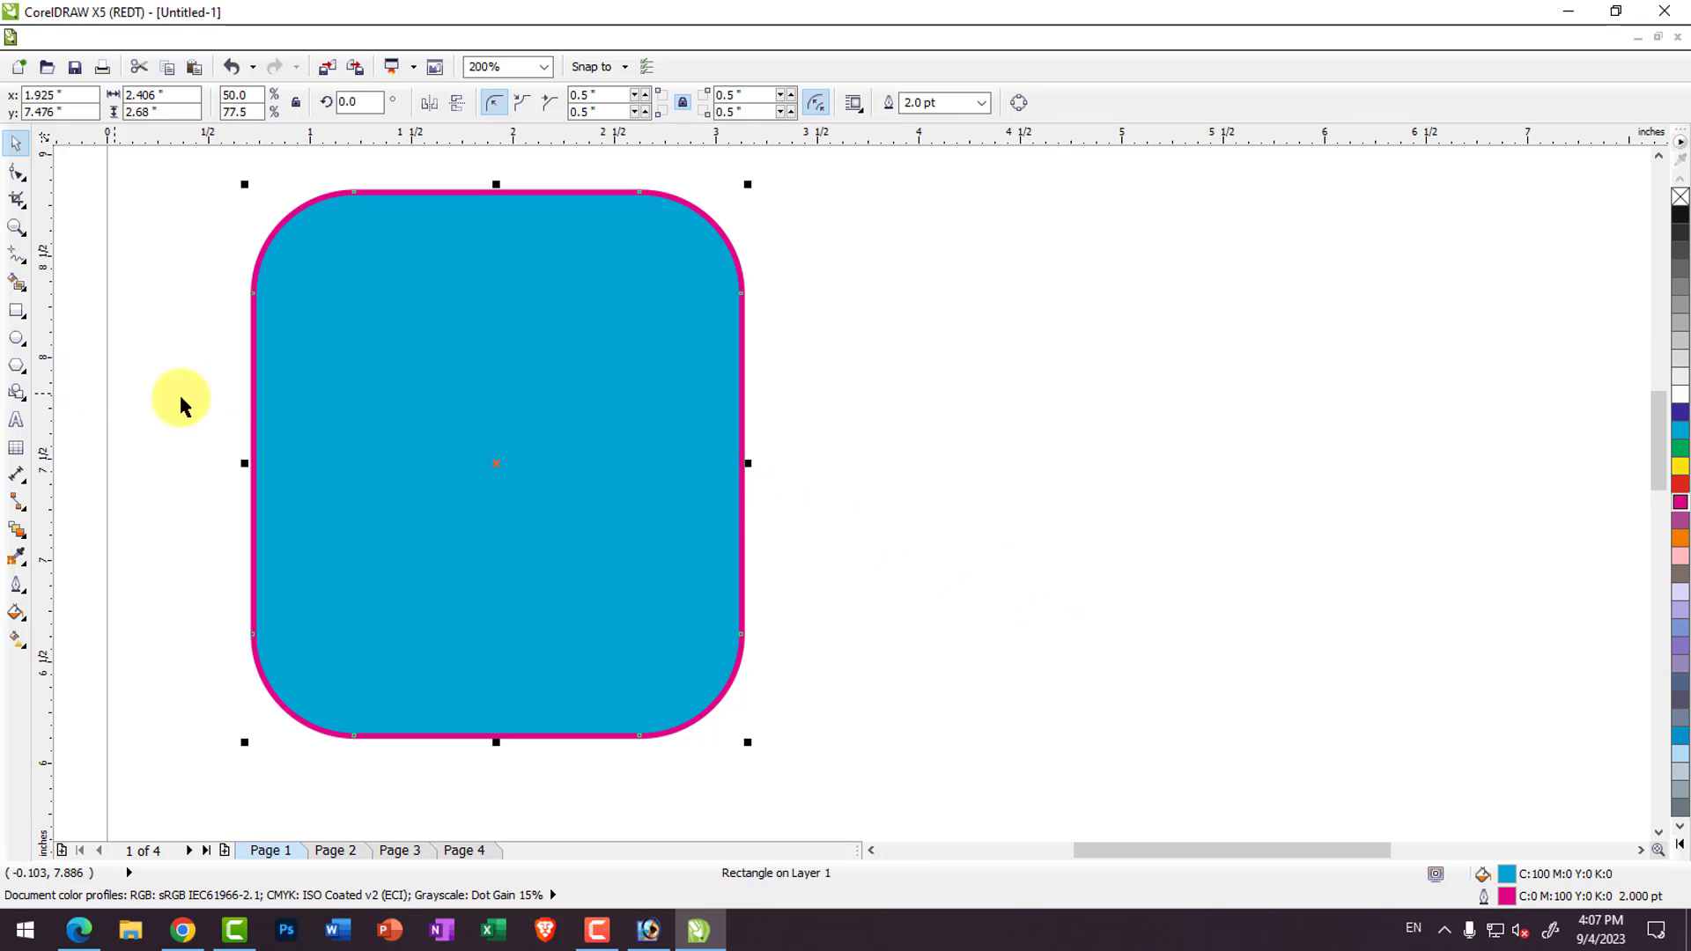
Draw an ellipse about 2.12 by 1.91 inches to the right of the rectangle and fill it with green (C:100 M:0 Y:100 K:0)
click(14, 342)
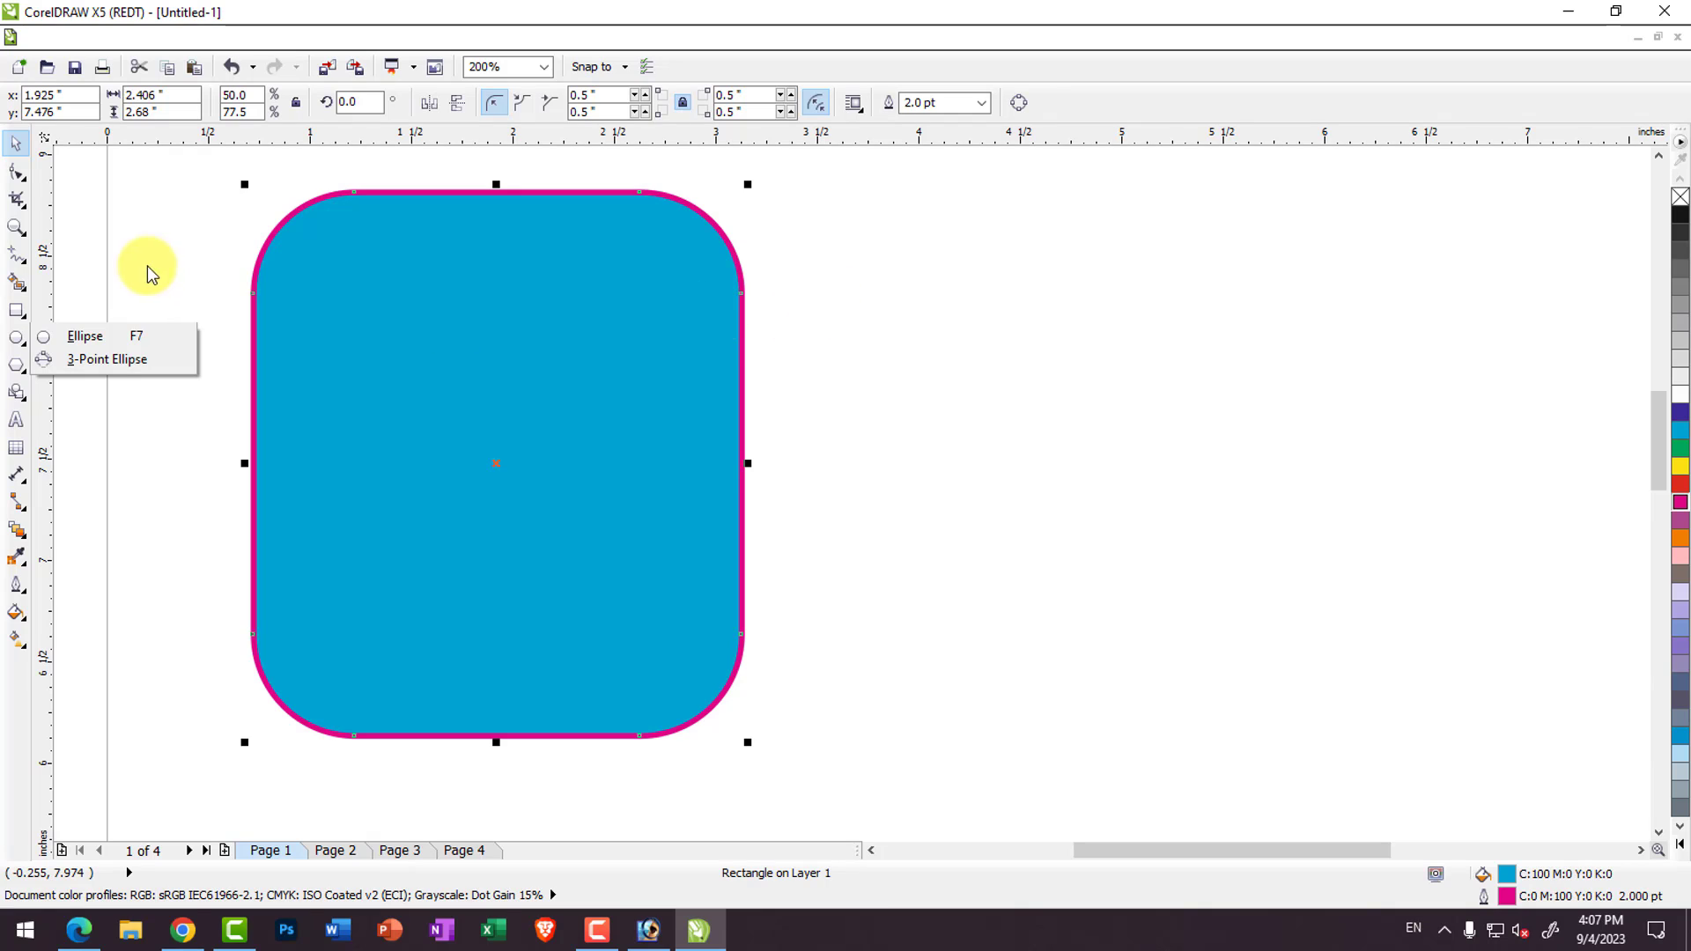
click(114, 338)
drag(827, 263, 1256, 651)
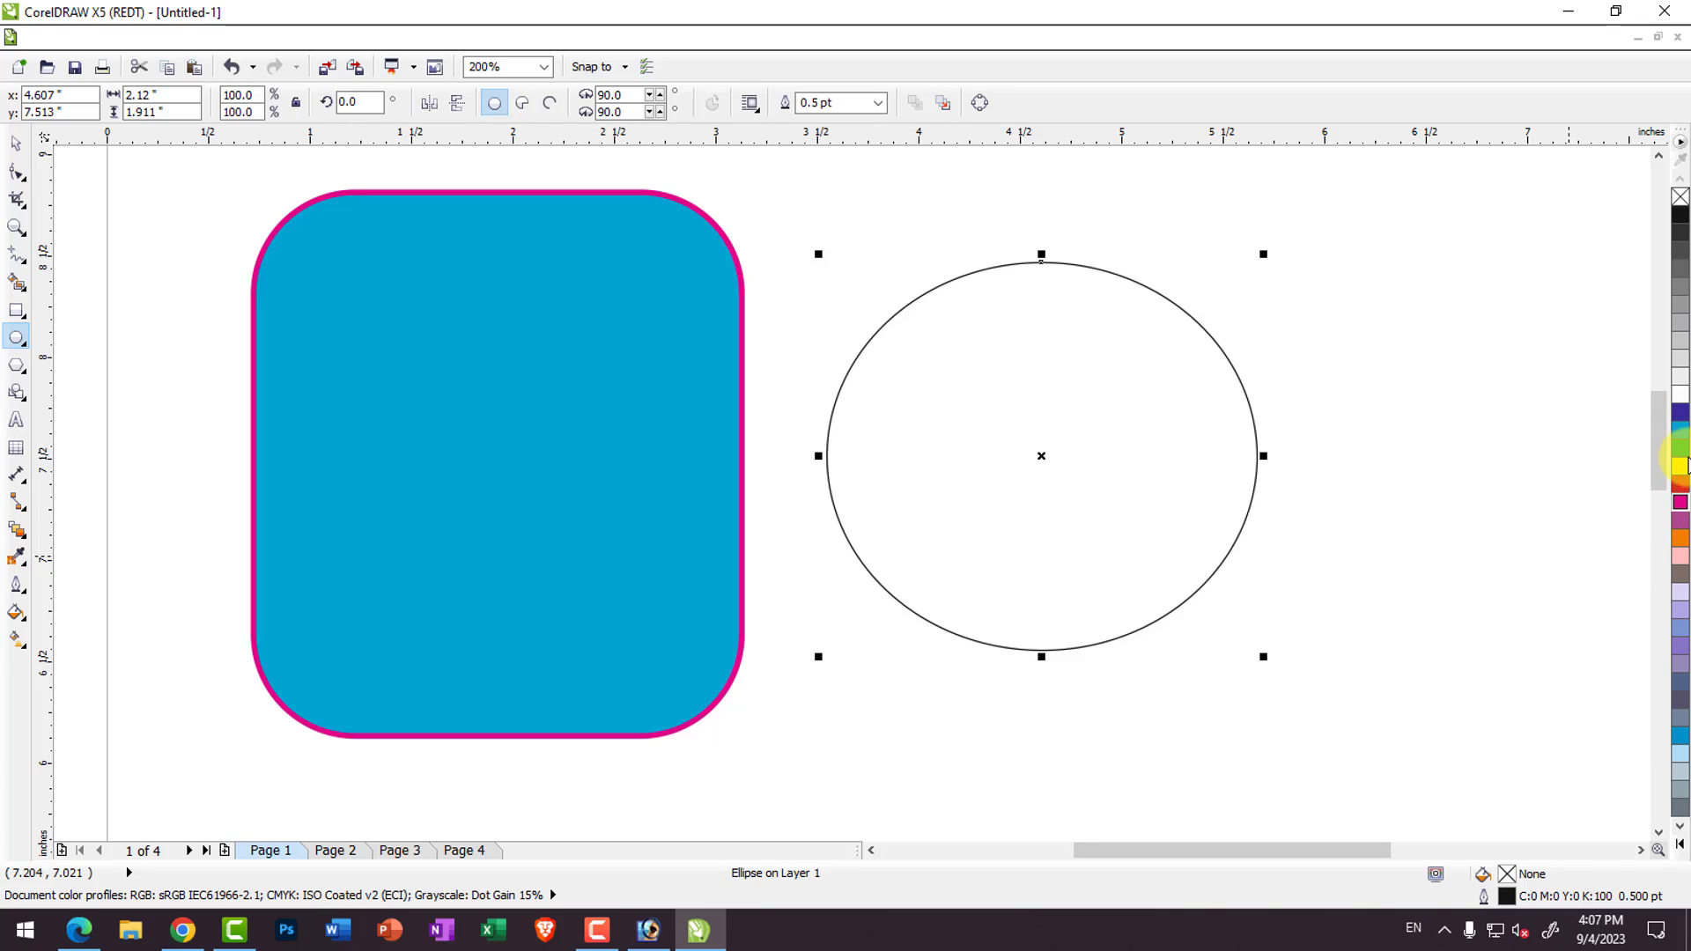
click(1680, 447)
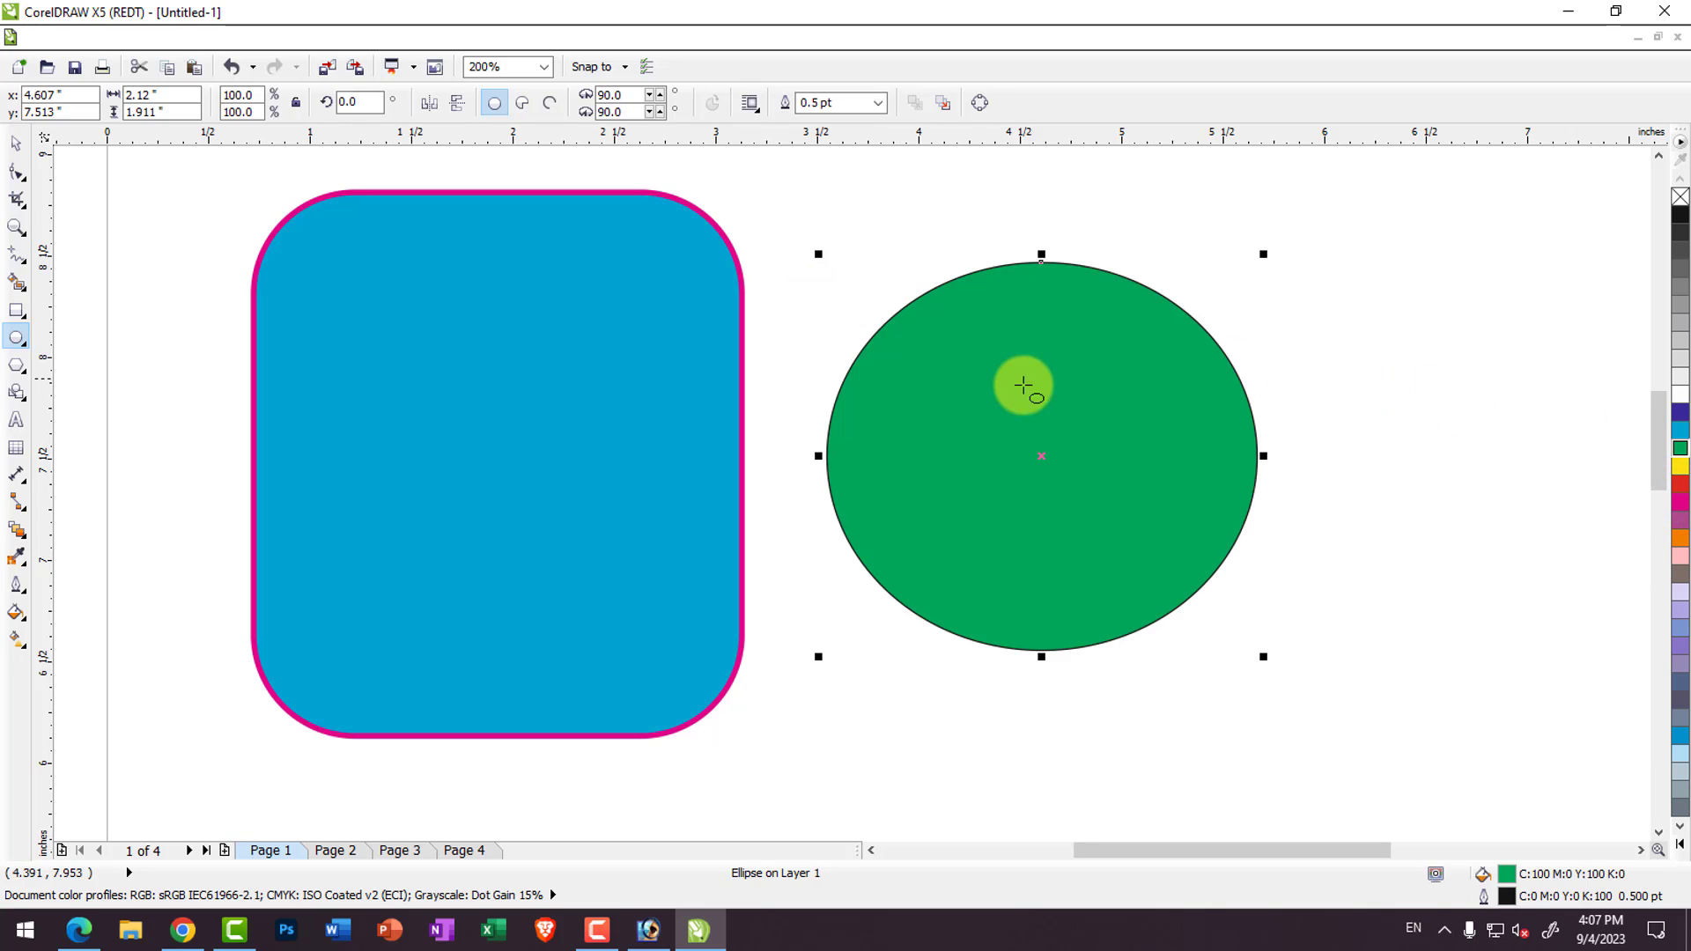
click(19, 148)
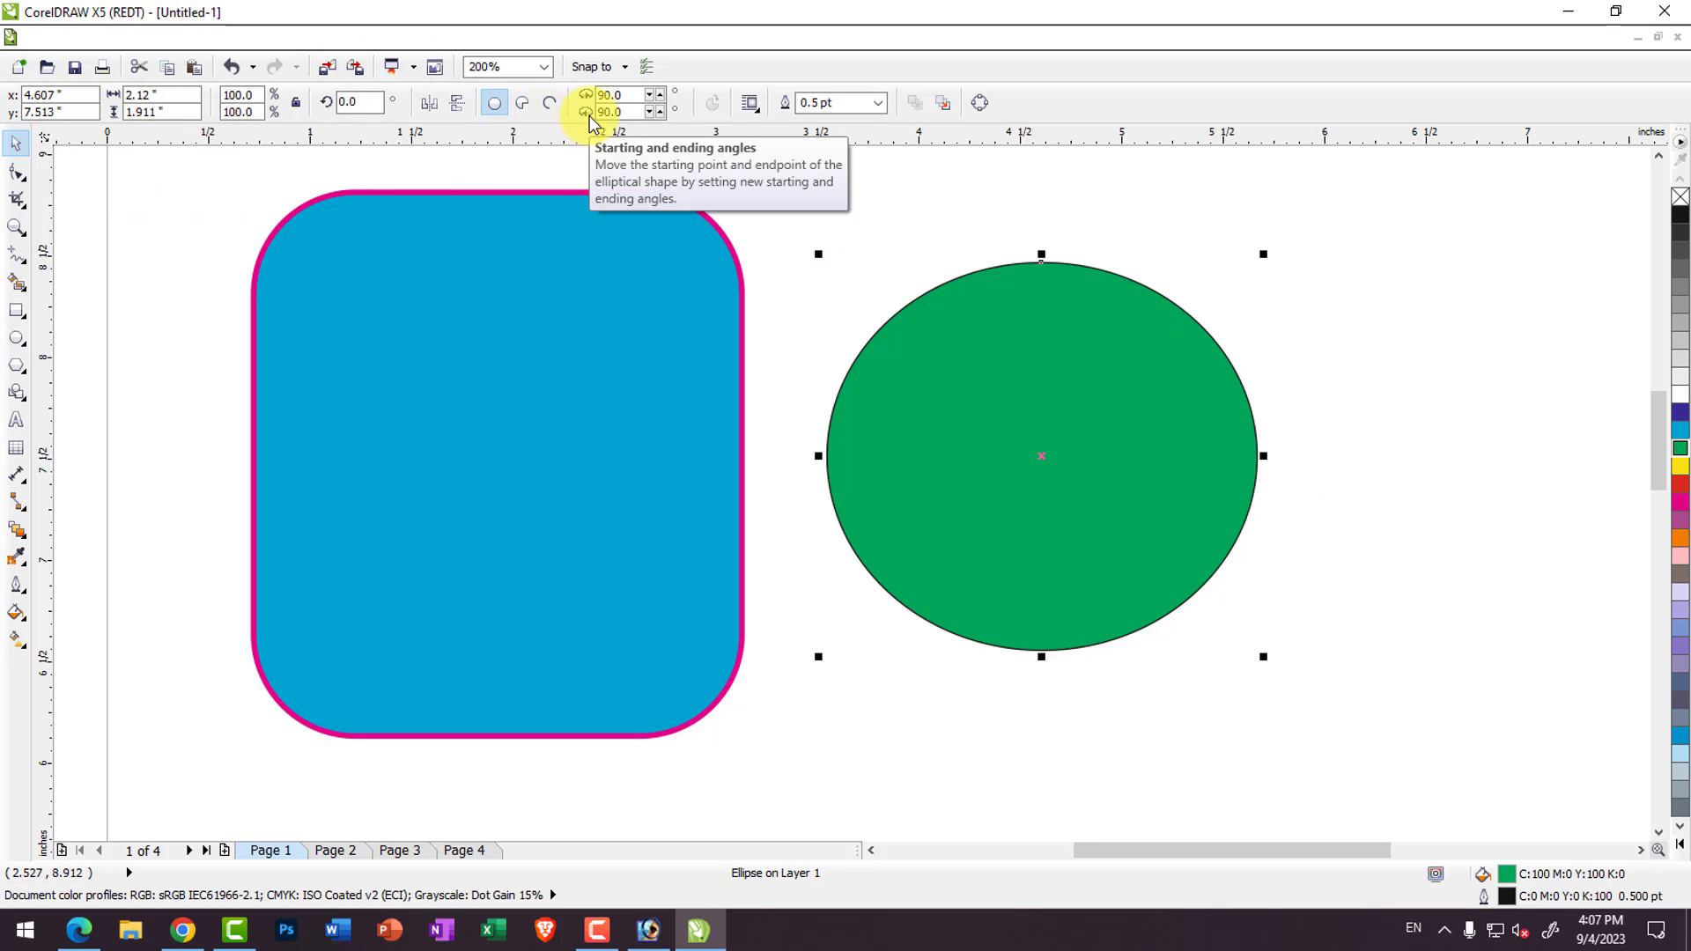
Try the pie and arc styles on the green ellipse and leave it as a pie
click(522, 106)
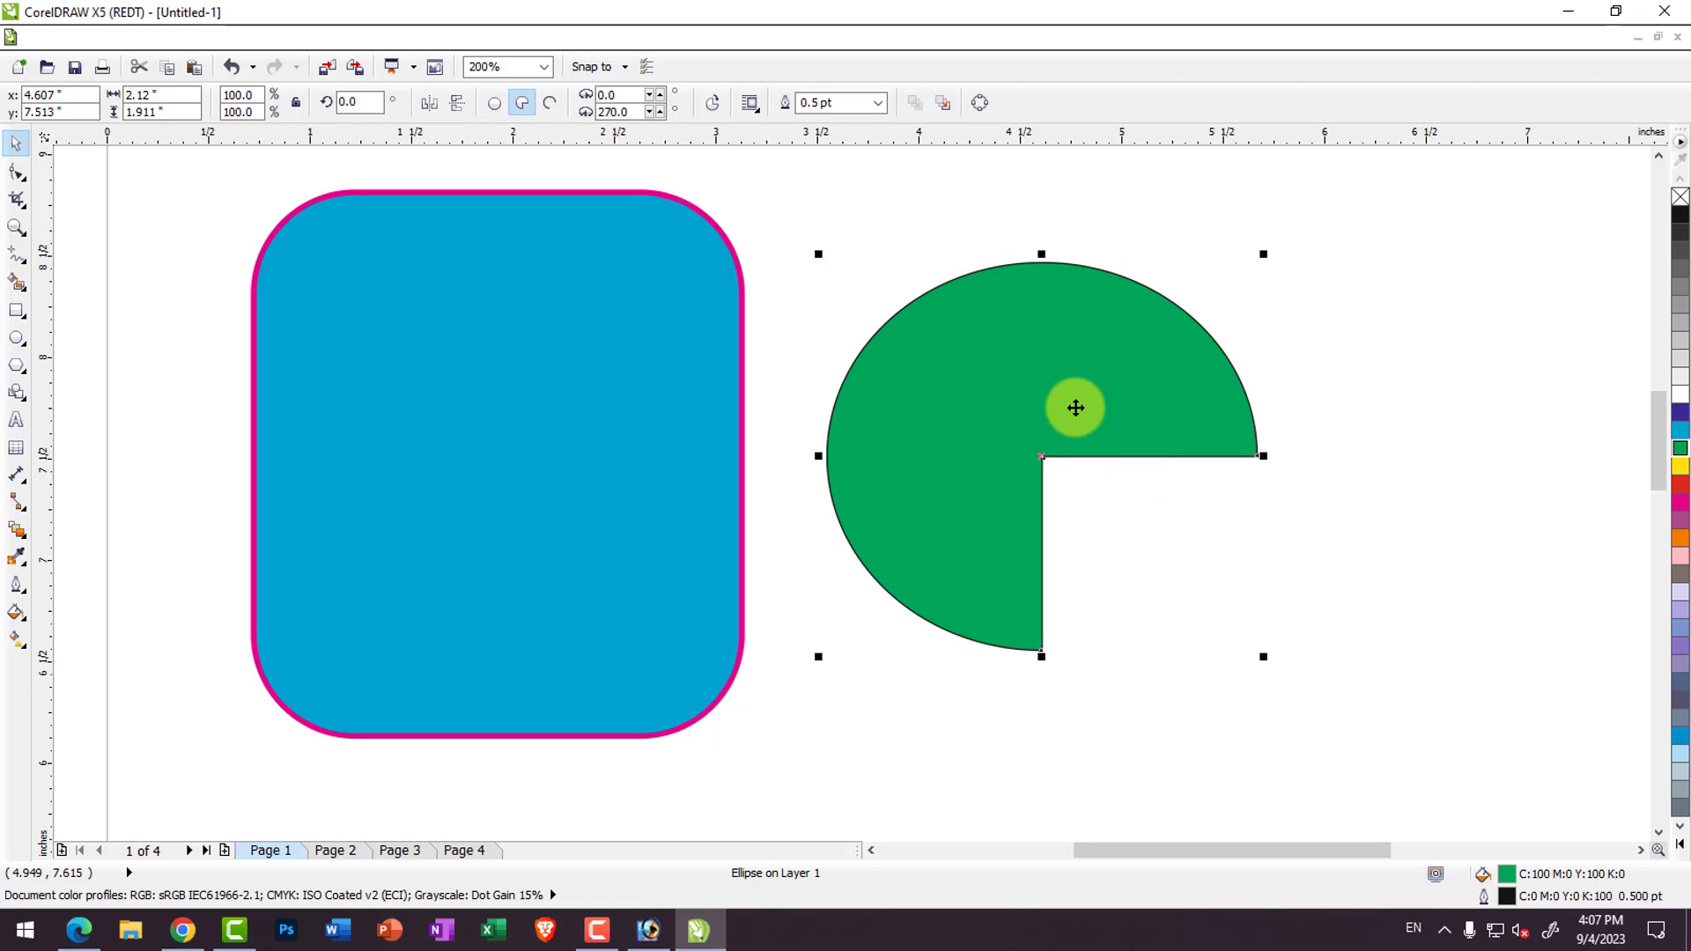
click(550, 103)
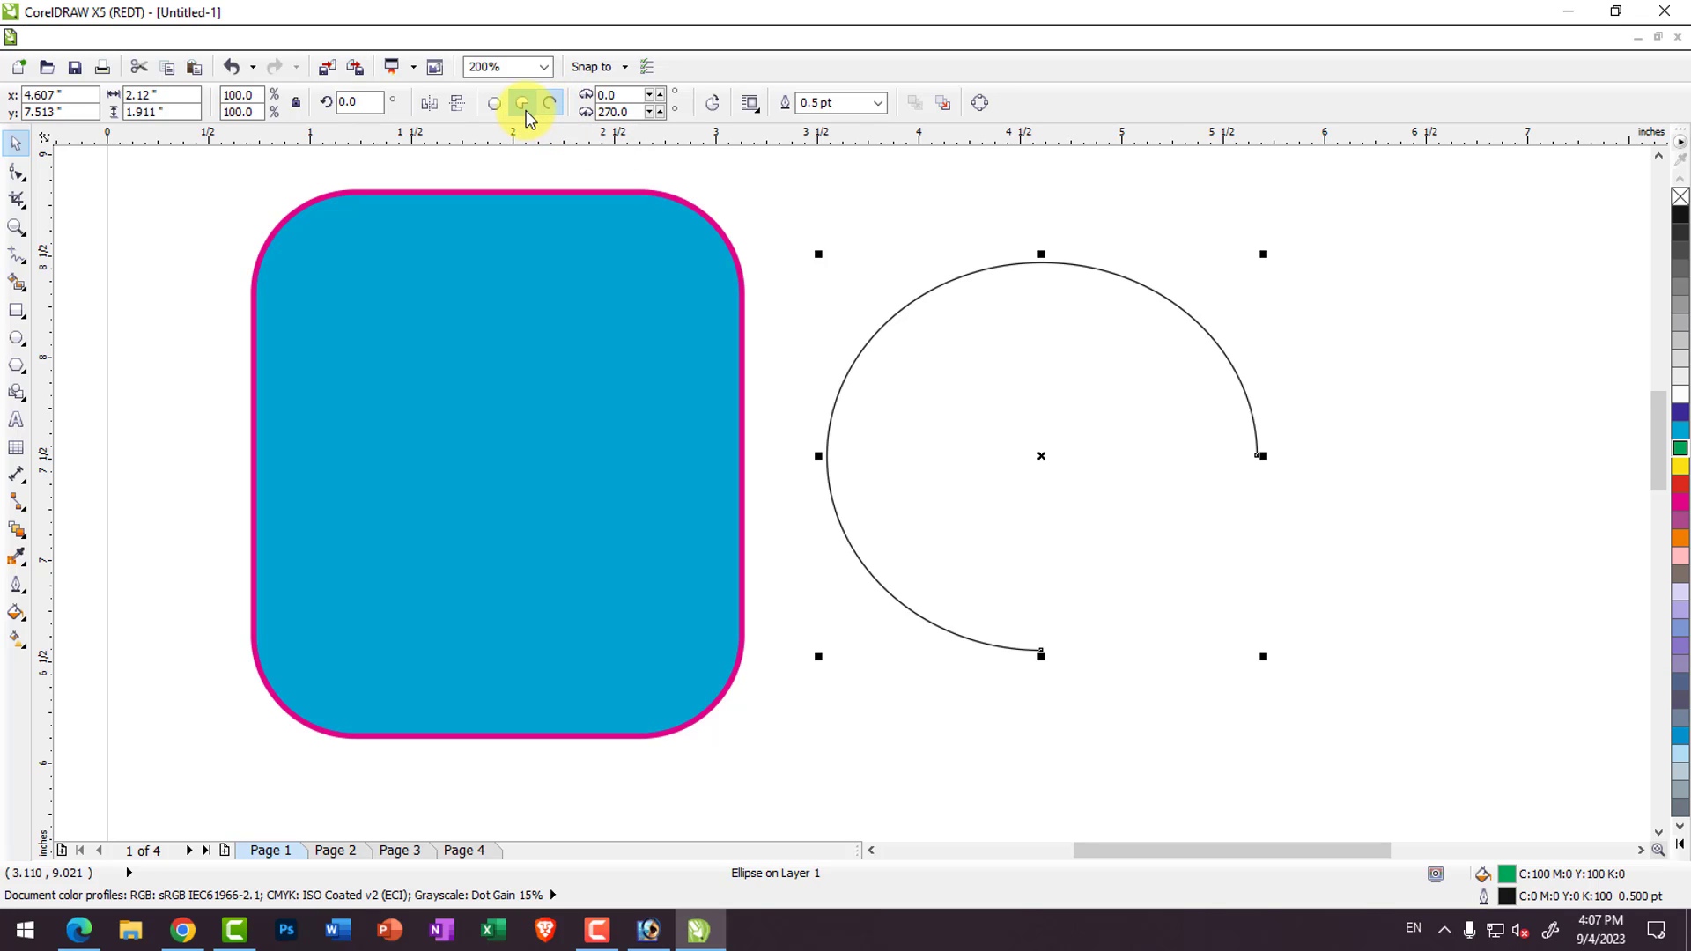
click(521, 103)
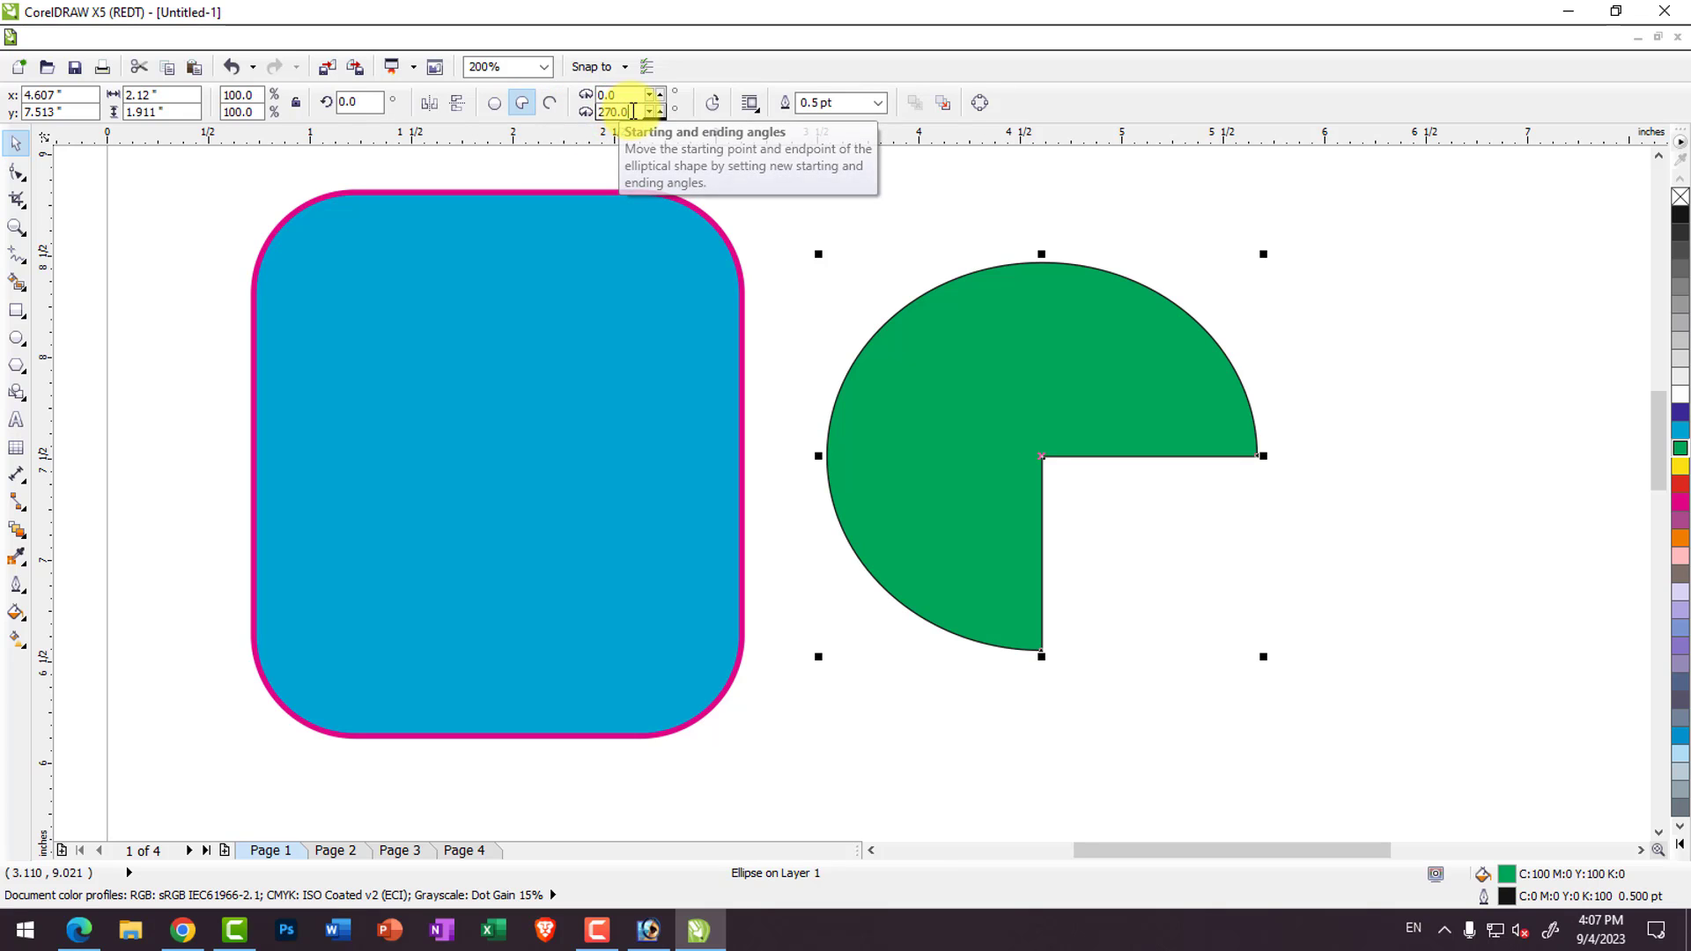
Set the pie's ending angle to 277° and its outline width to 2.0 pt
drag(632, 112, 594, 113)
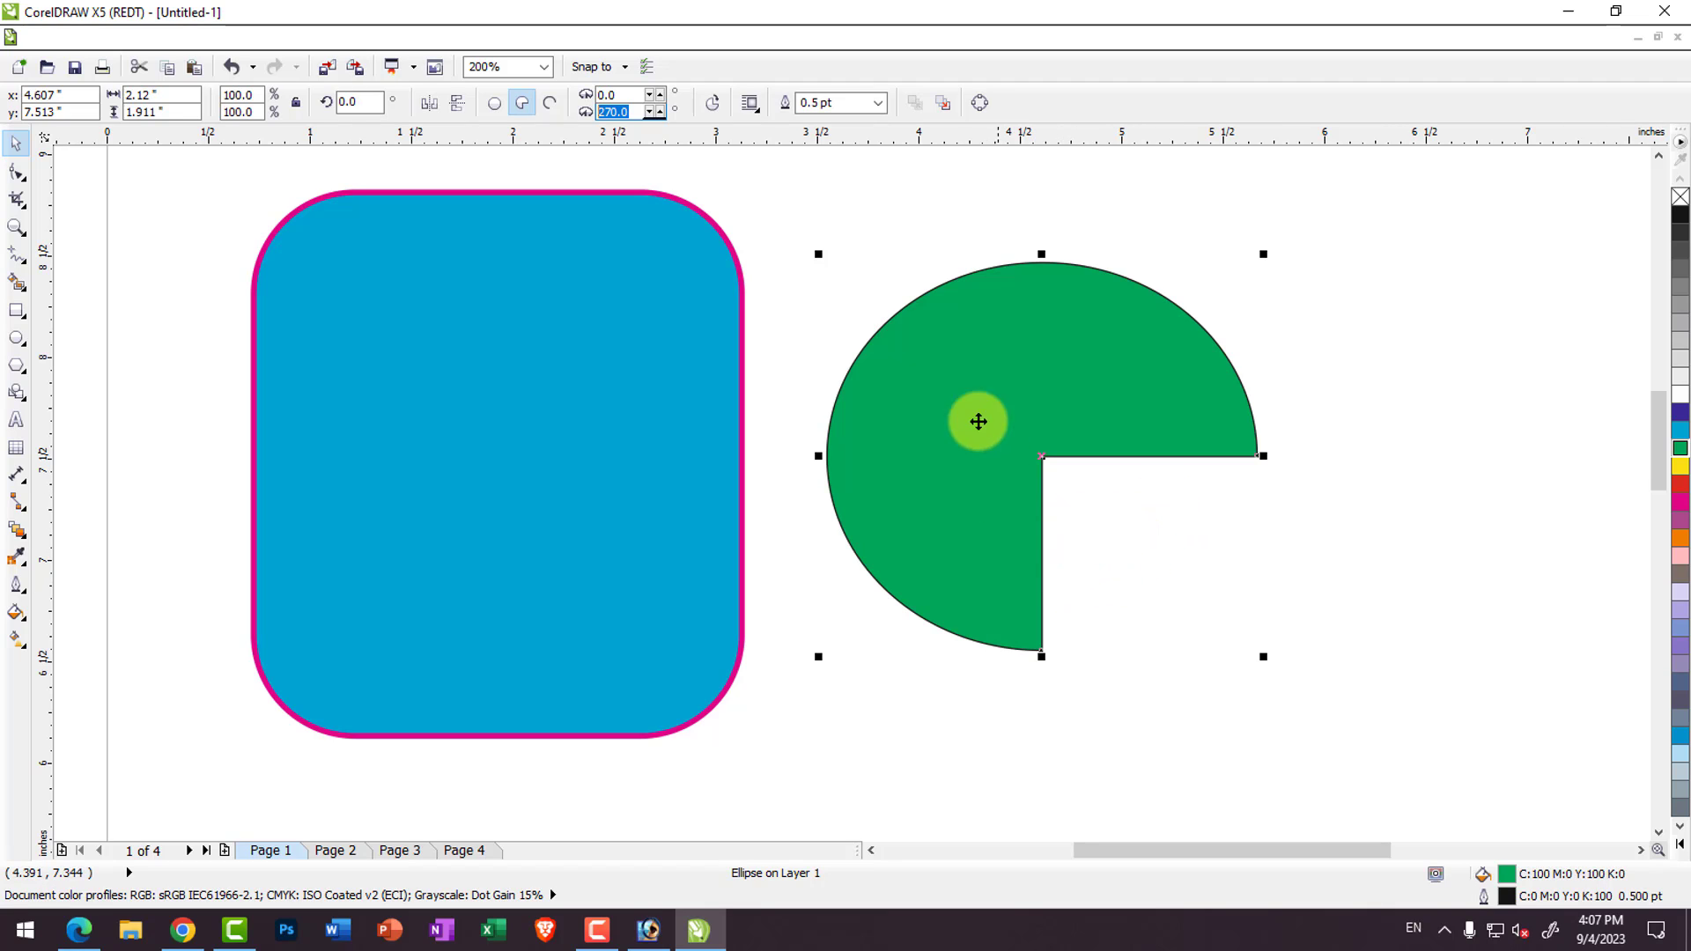
drag(660, 106, 648, 110)
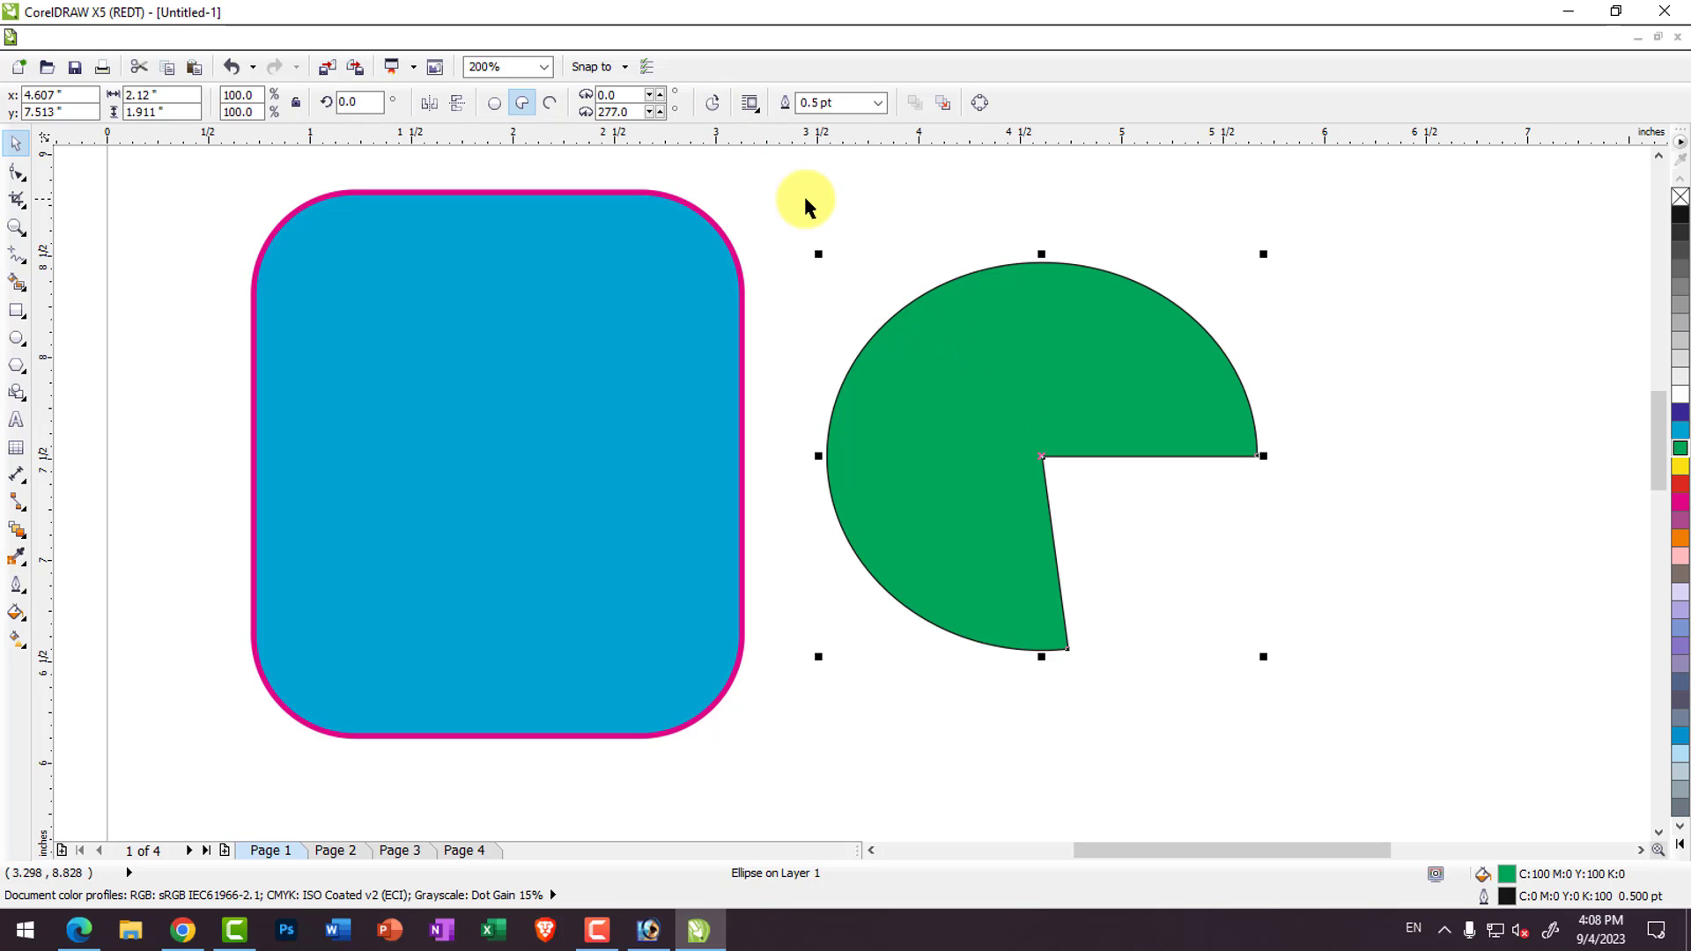
click(880, 102)
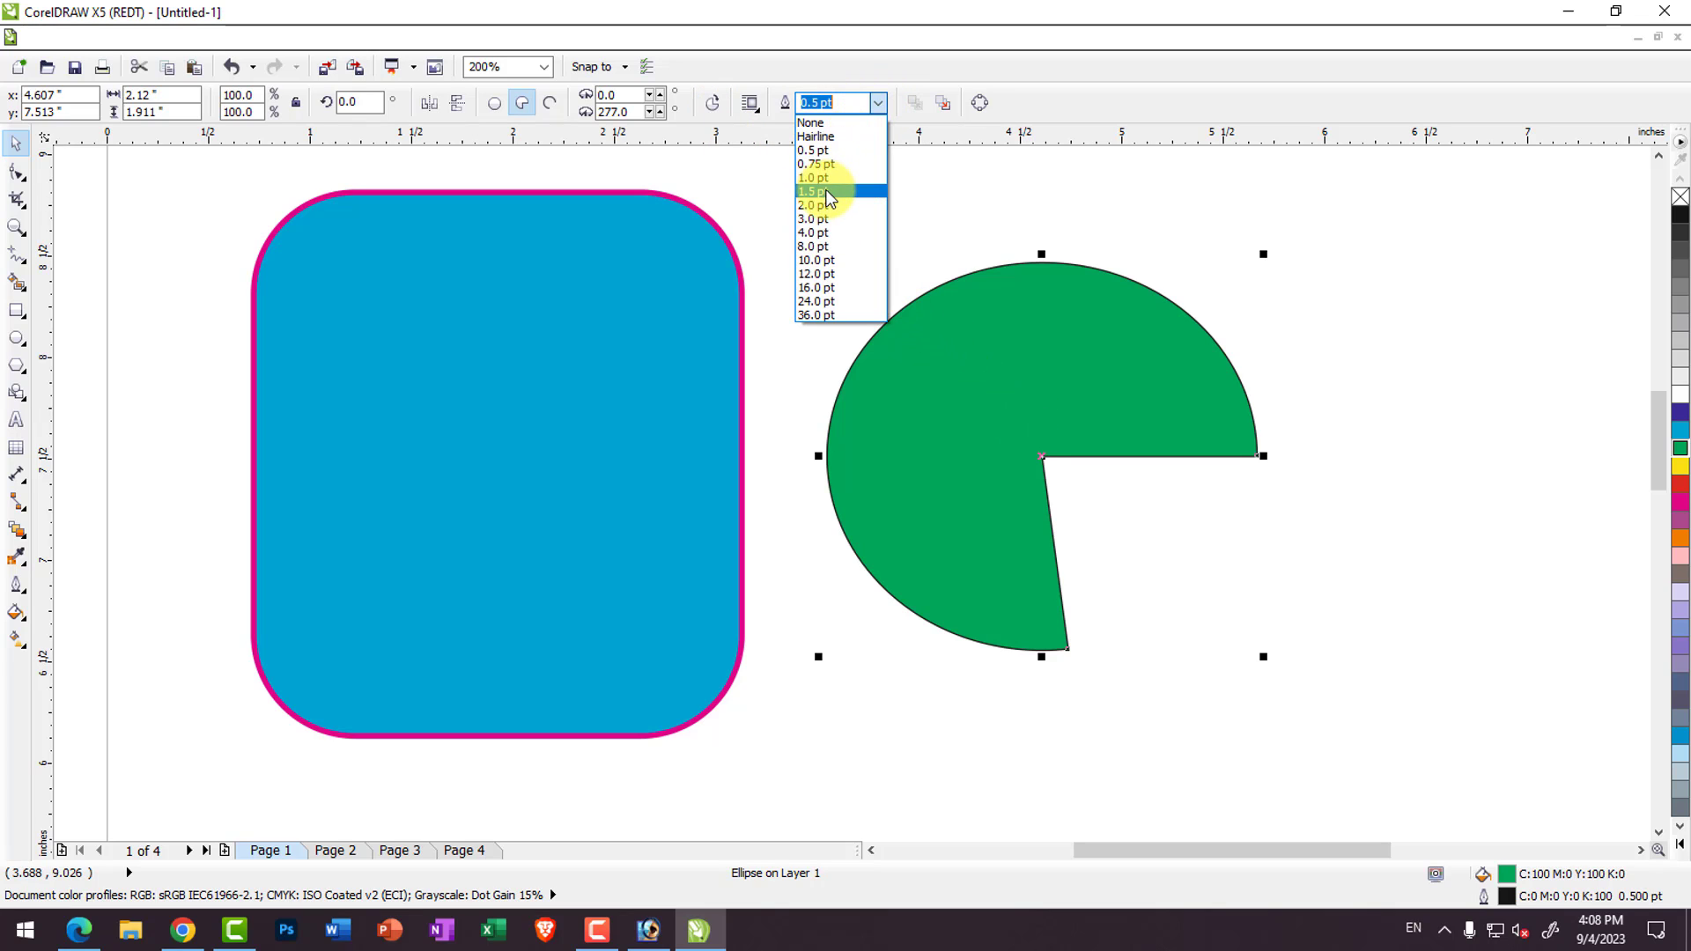
click(824, 209)
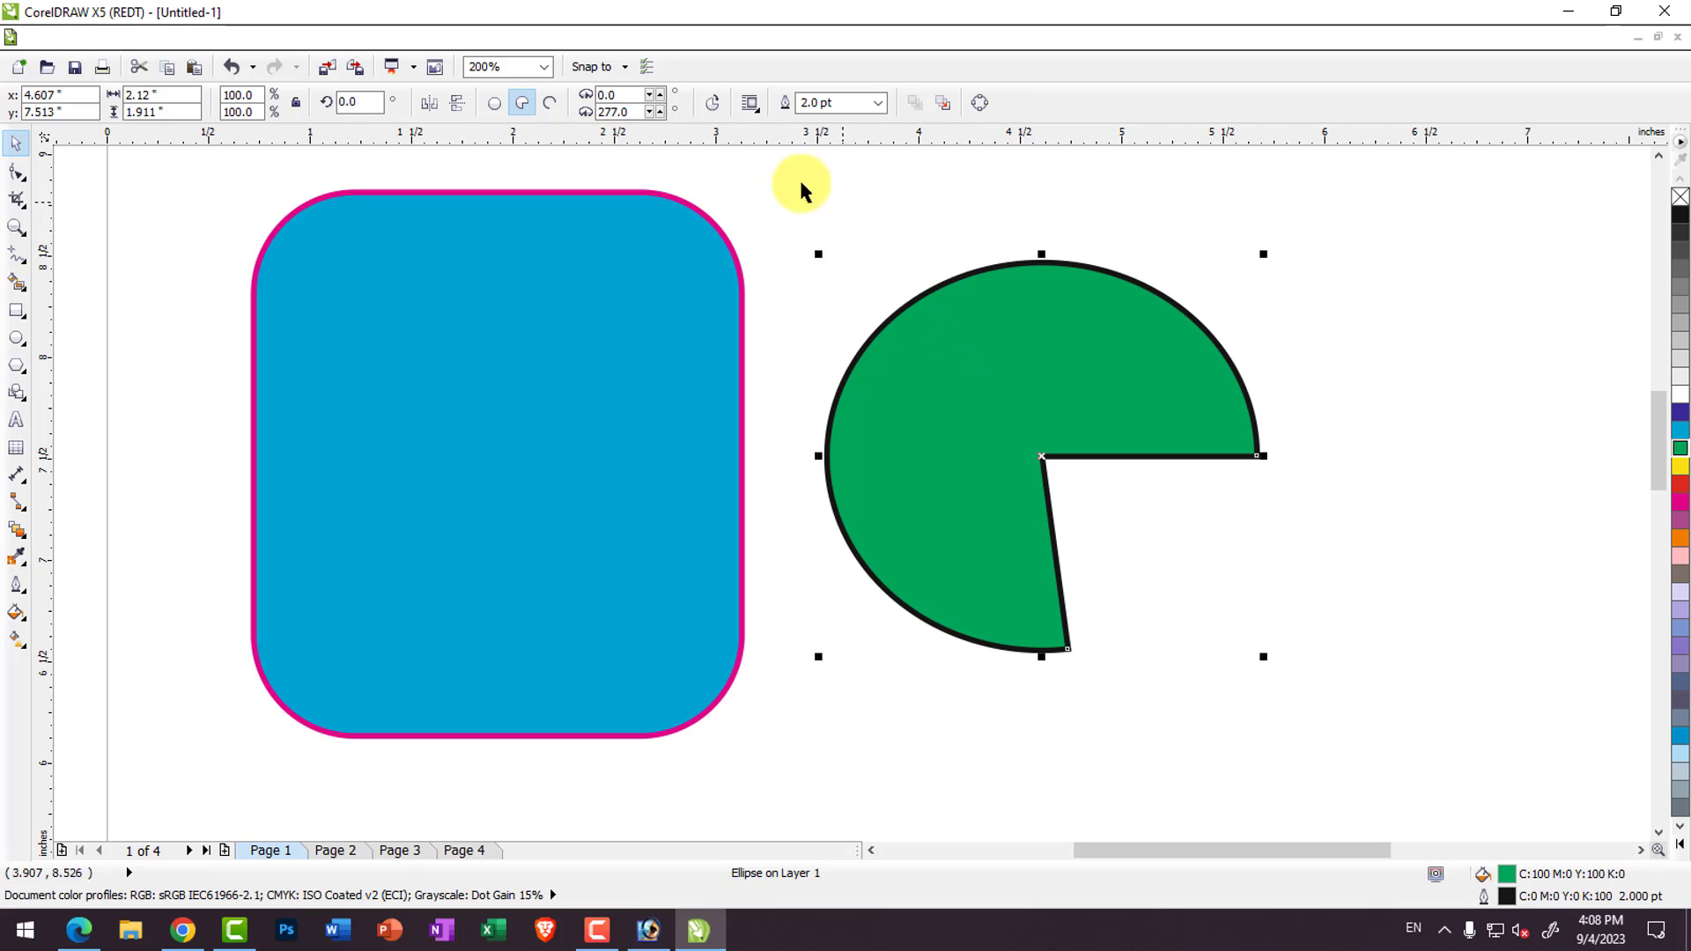
Switch the shape to a full ellipse and back to a pie, and mirror it horizontally and vertically so its gap faces the upper left
click(494, 102)
click(521, 104)
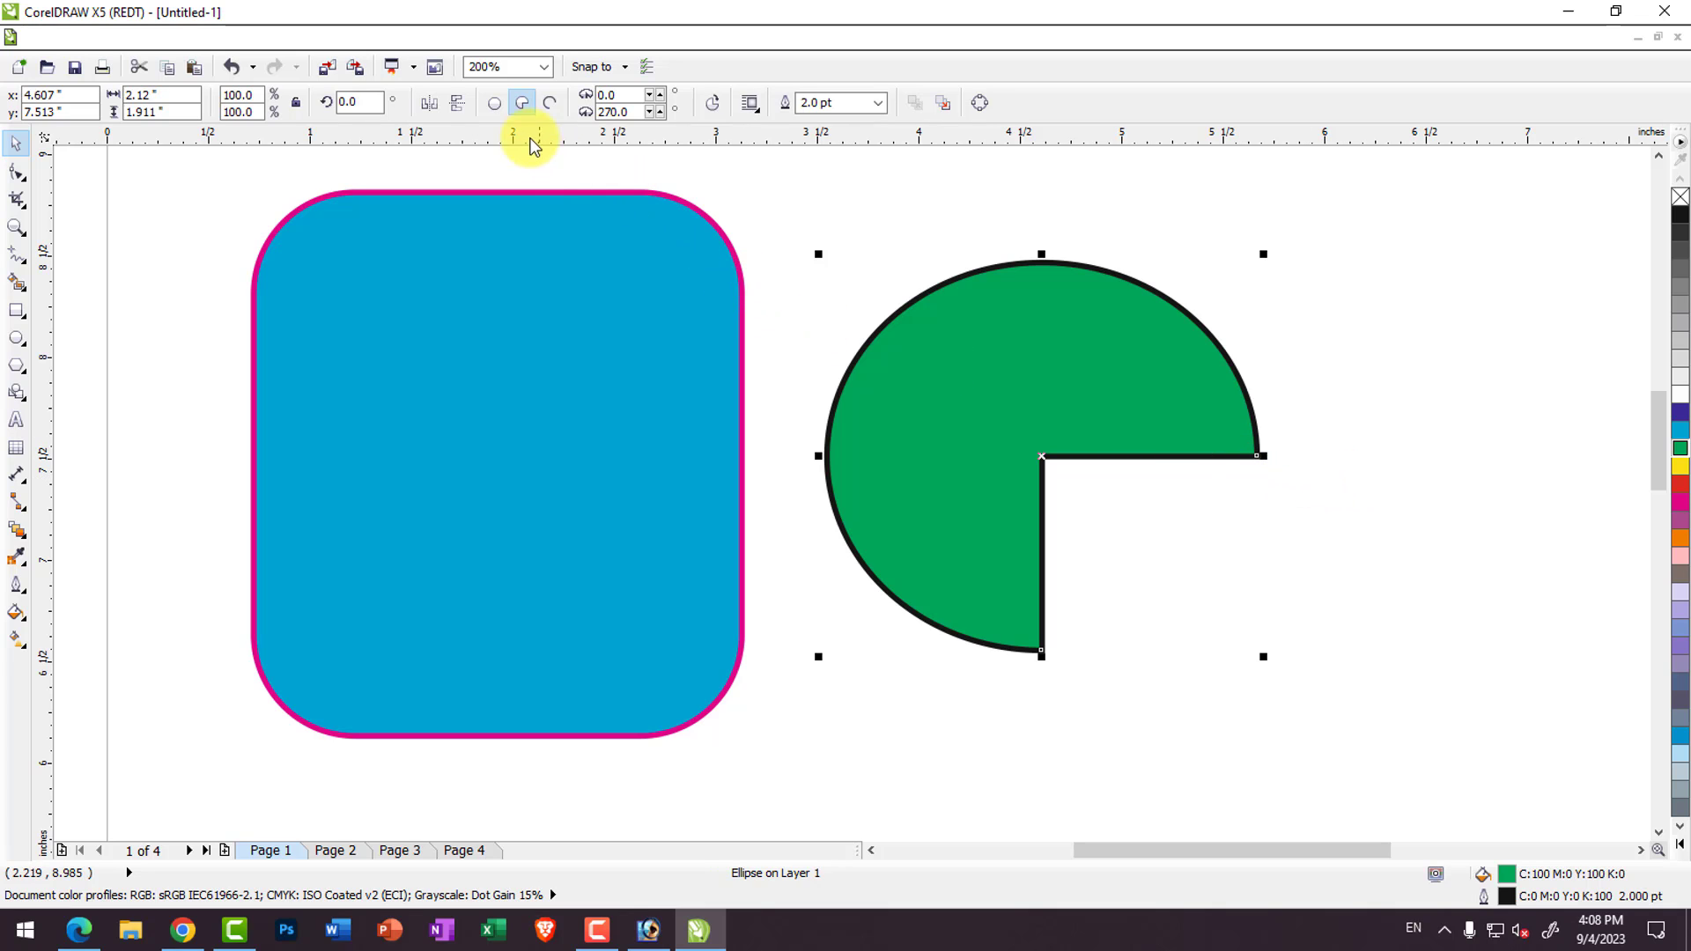
click(438, 104)
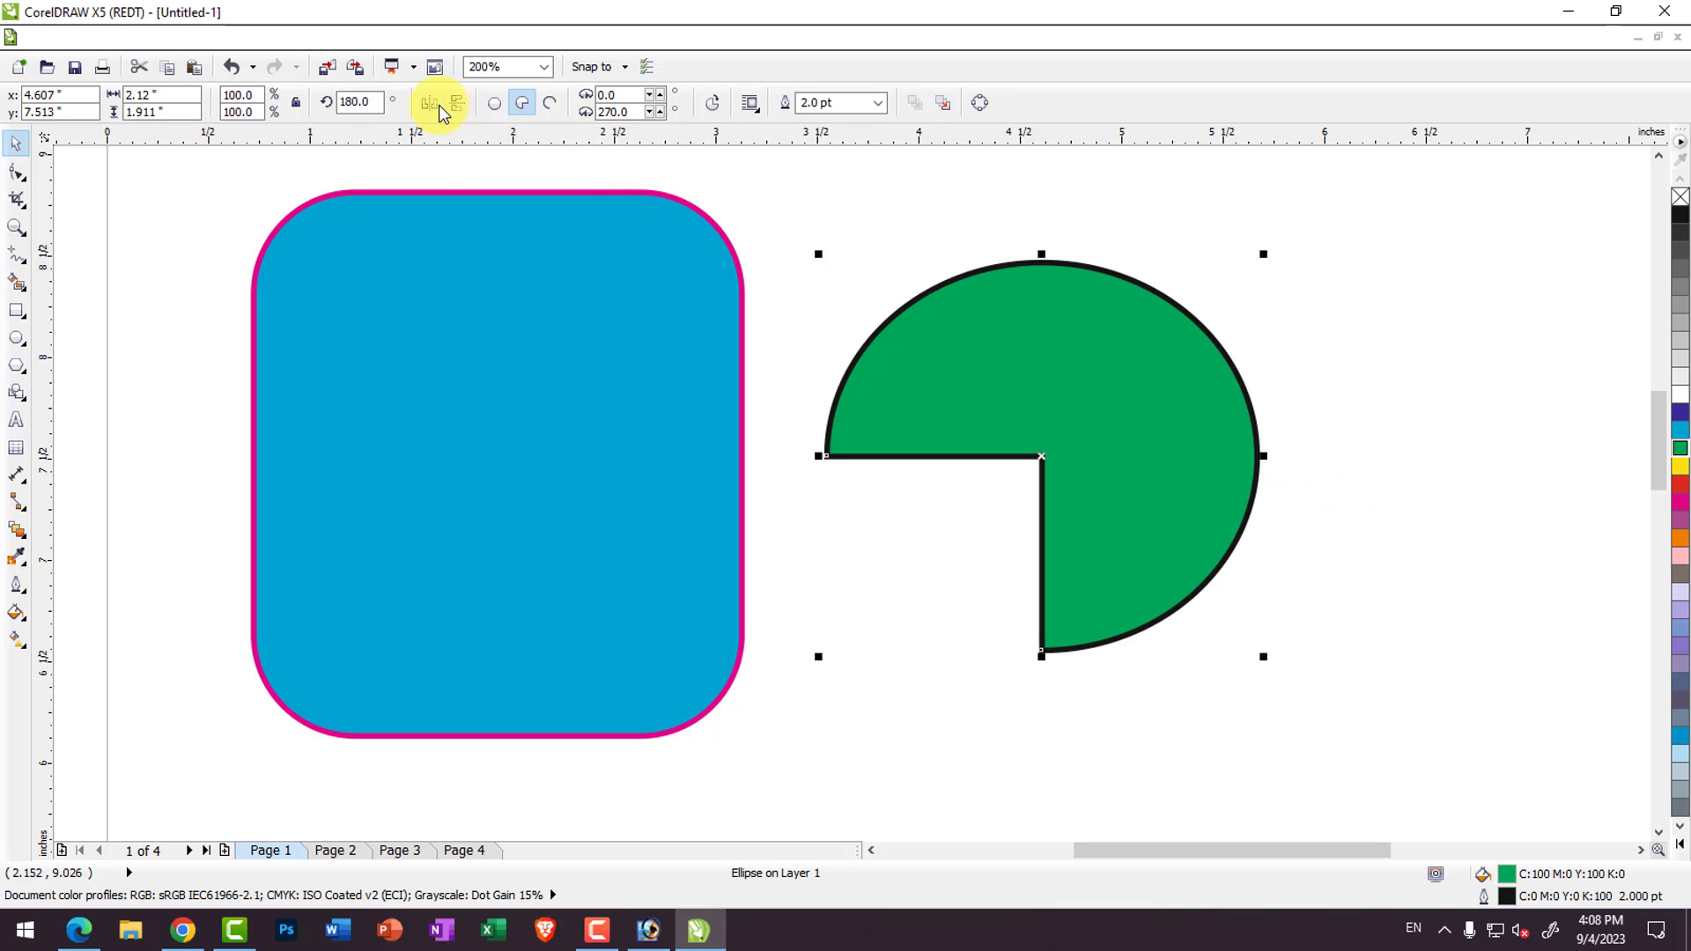
click(437, 106)
click(437, 106)
click(436, 105)
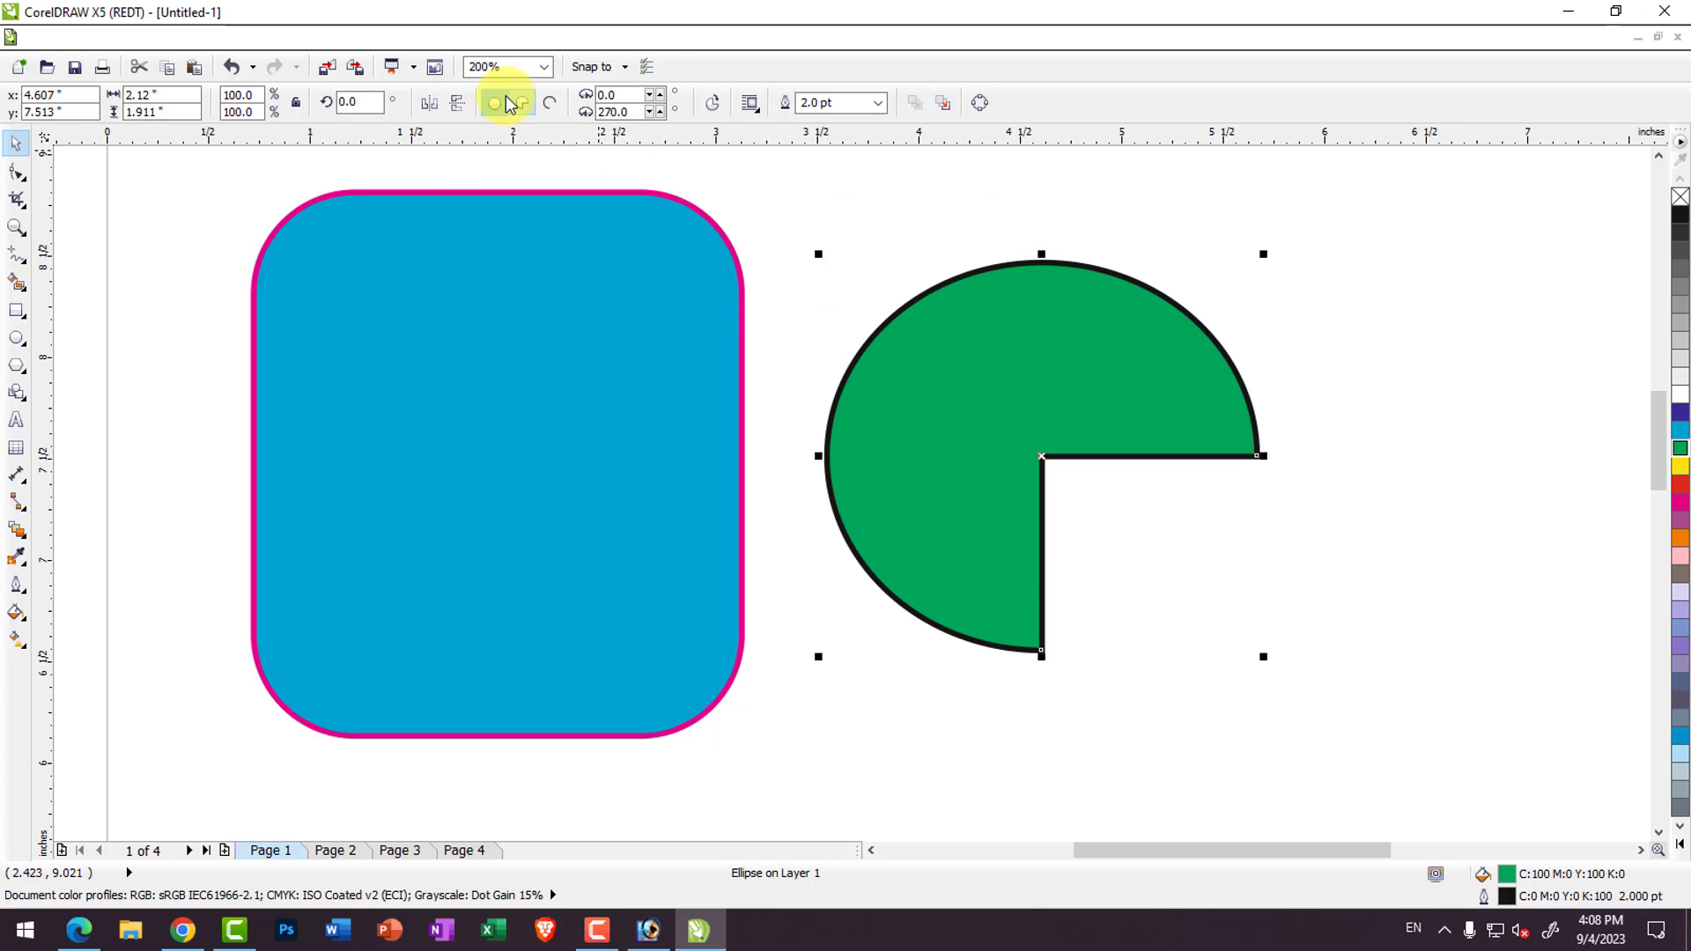
click(452, 103)
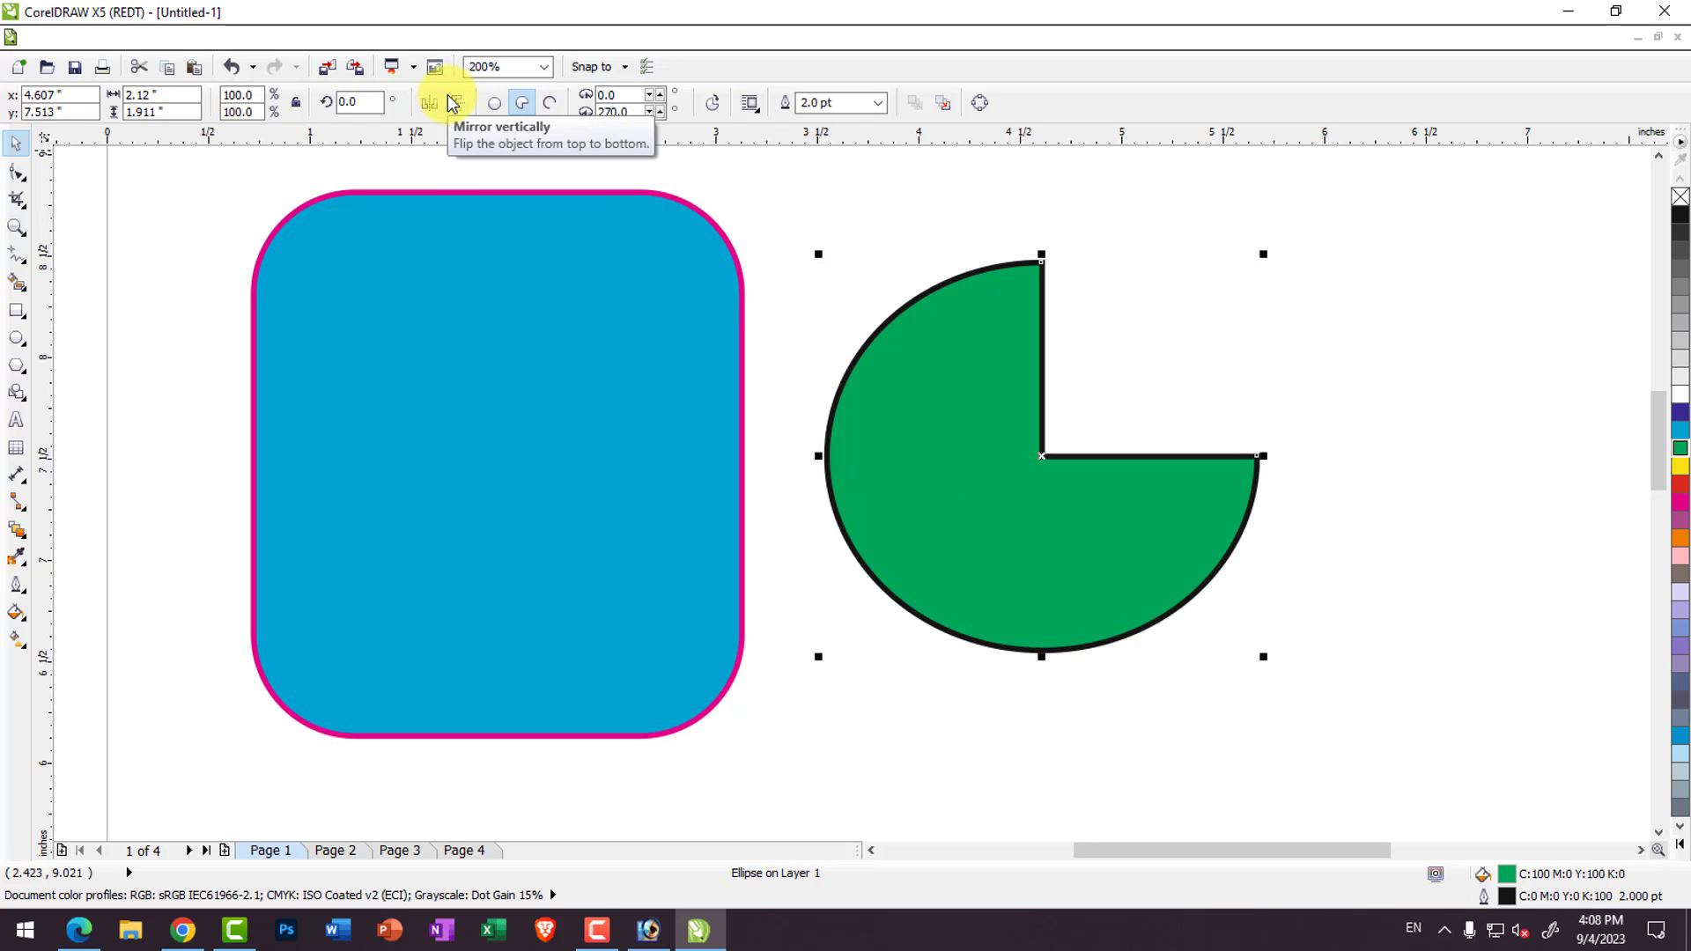
click(432, 104)
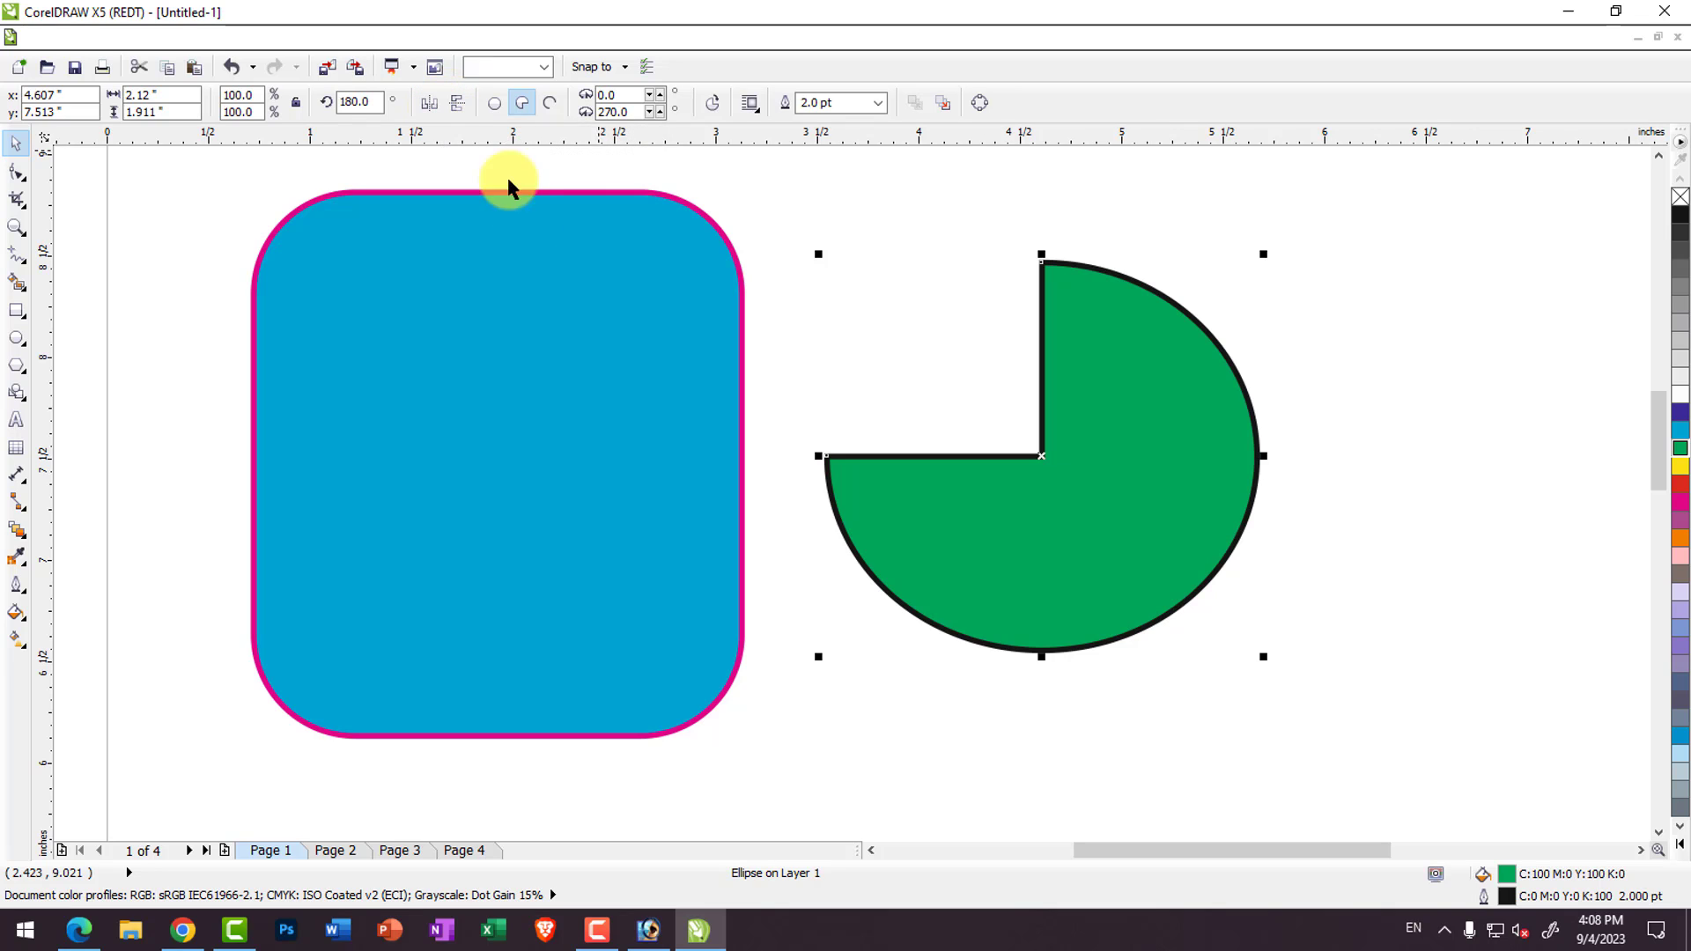
click(423, 384)
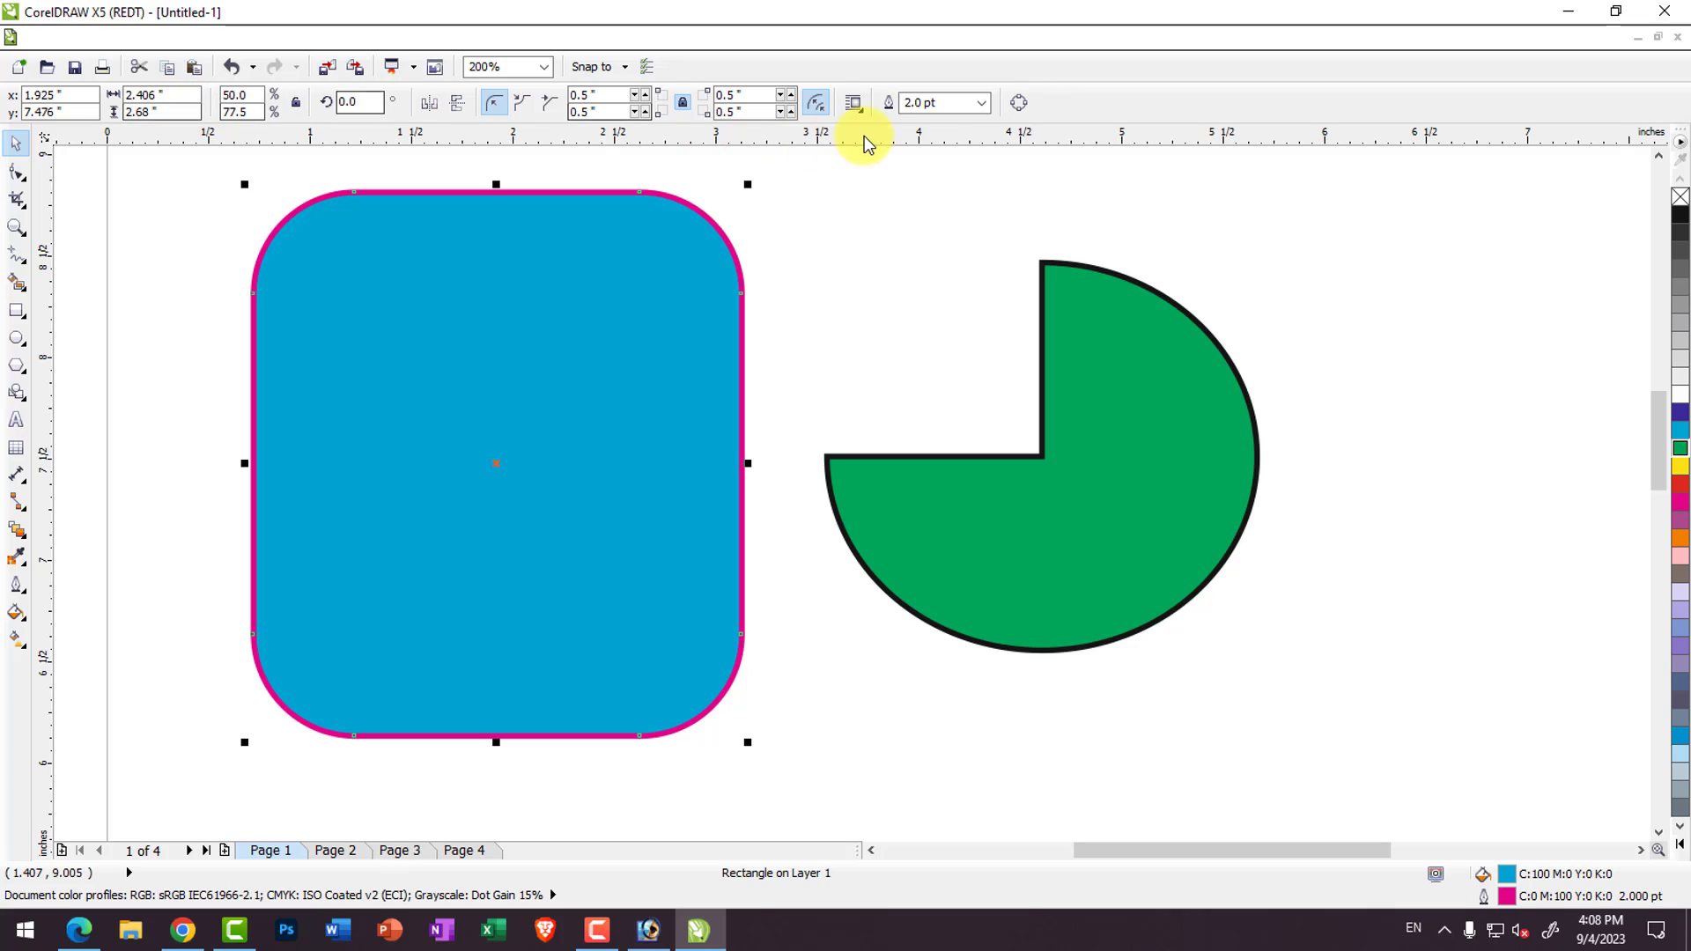
Draw a five-sided polygon about 2.07 by 1.62 inches below the rectangle and the pie
click(18, 373)
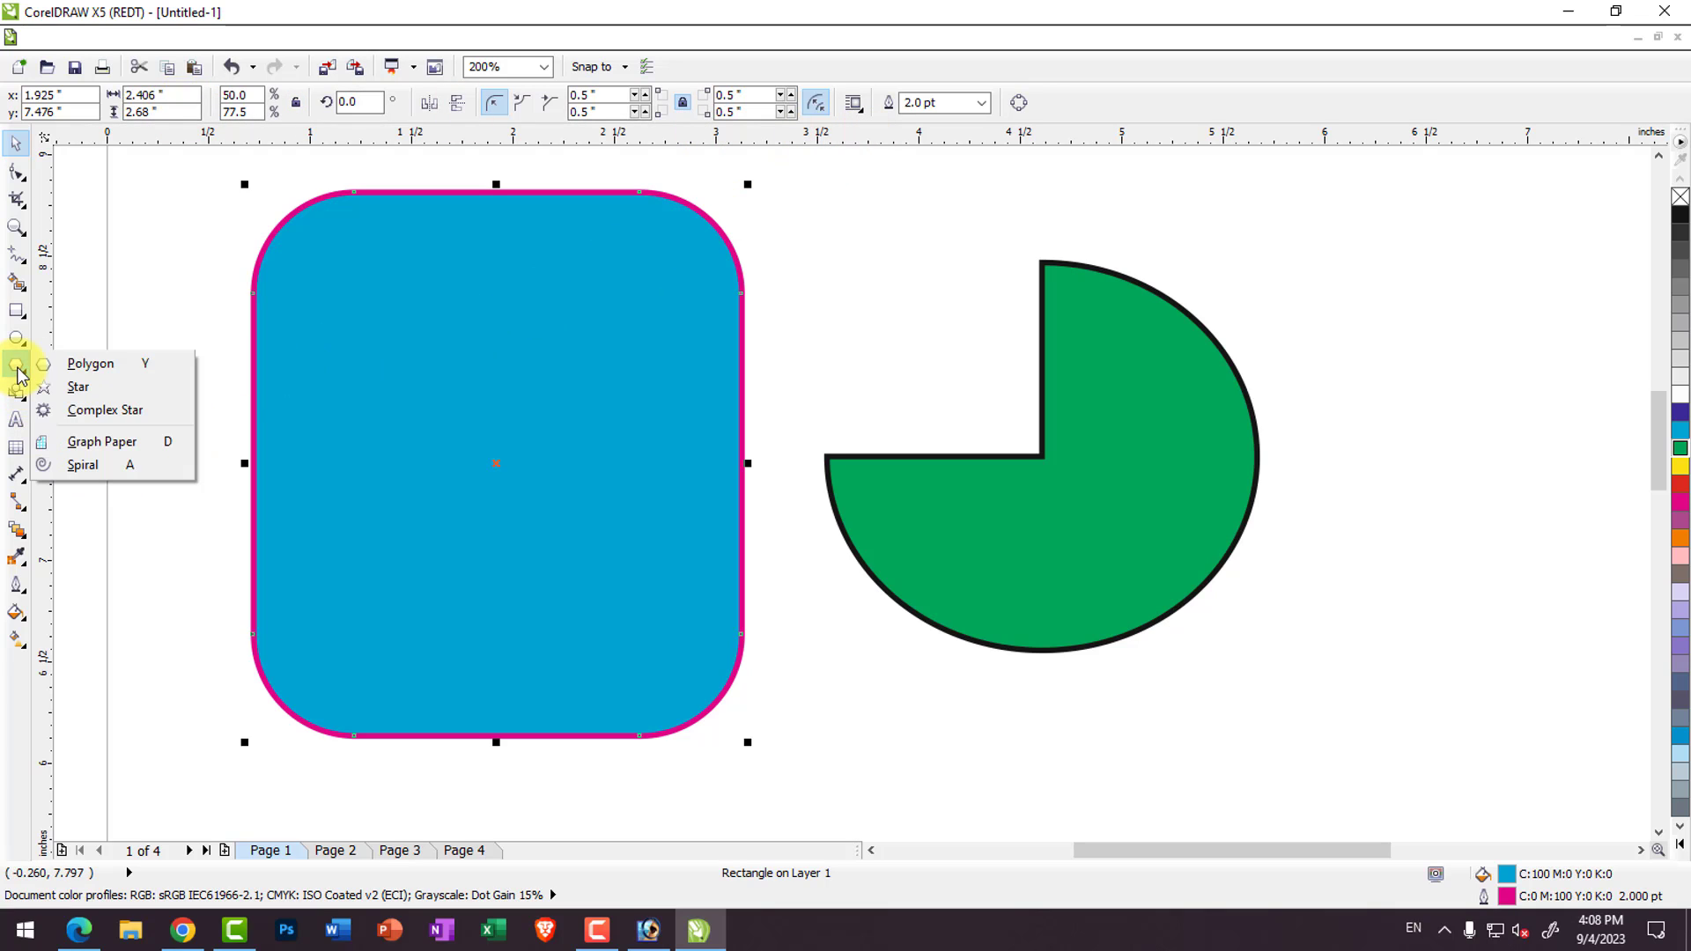
click(90, 363)
scroll(992, 672, down, 2)
scroll(981, 692, up, 1)
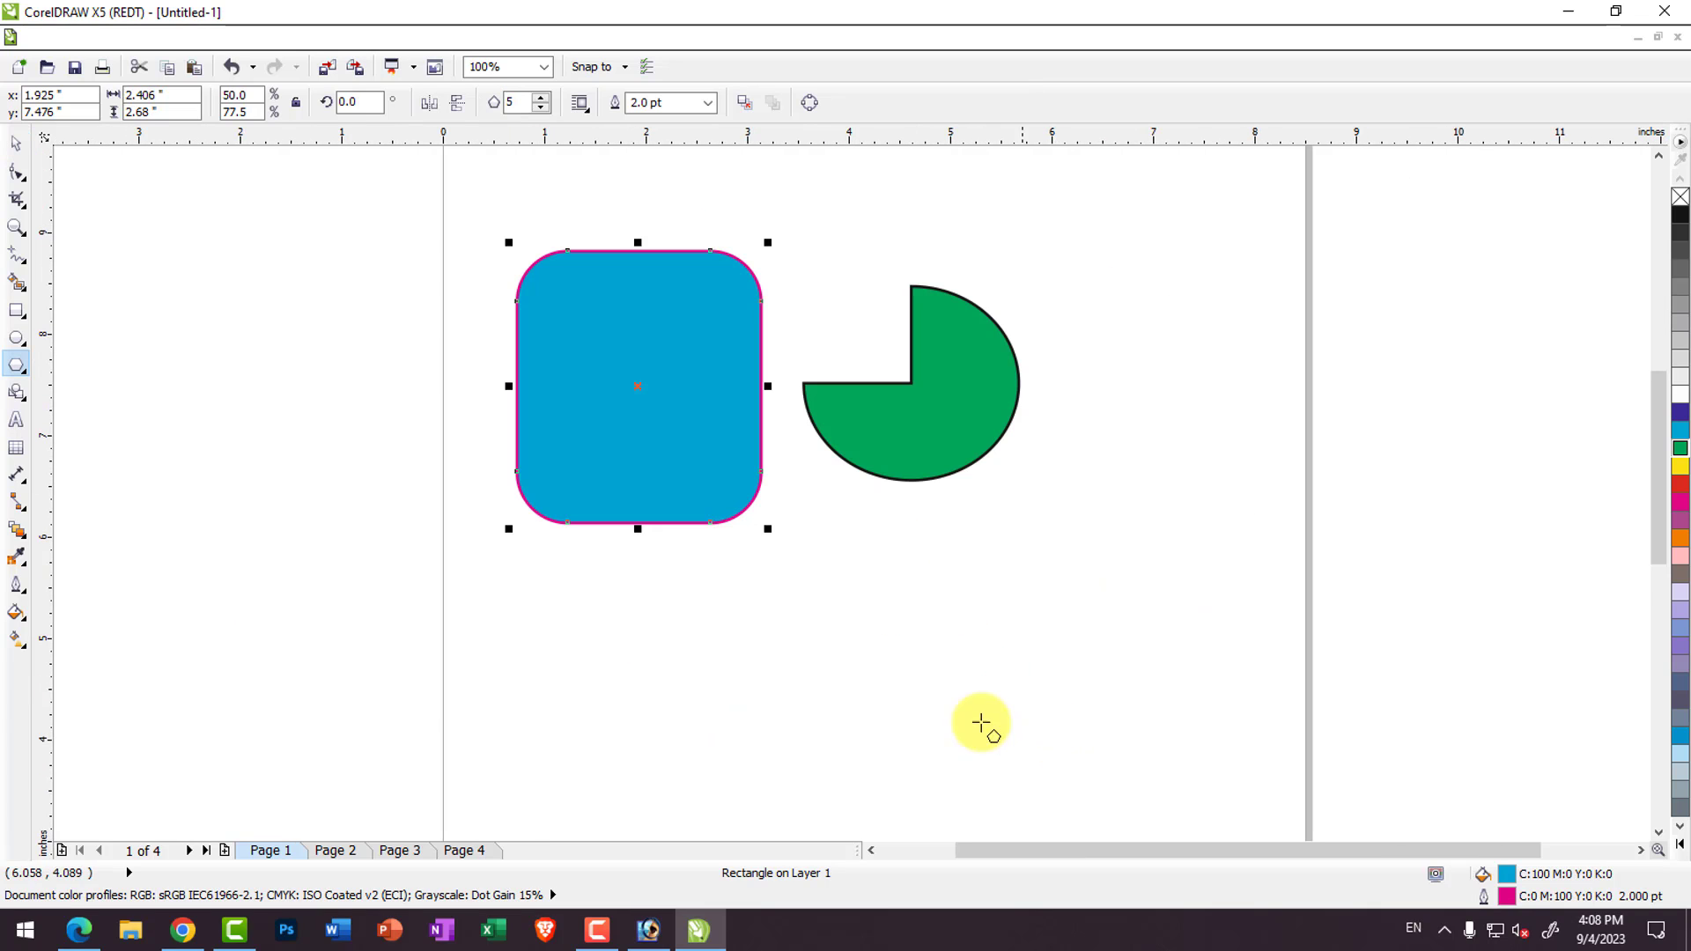
drag(656, 587, 877, 760)
scroll(879, 755, up, 1)
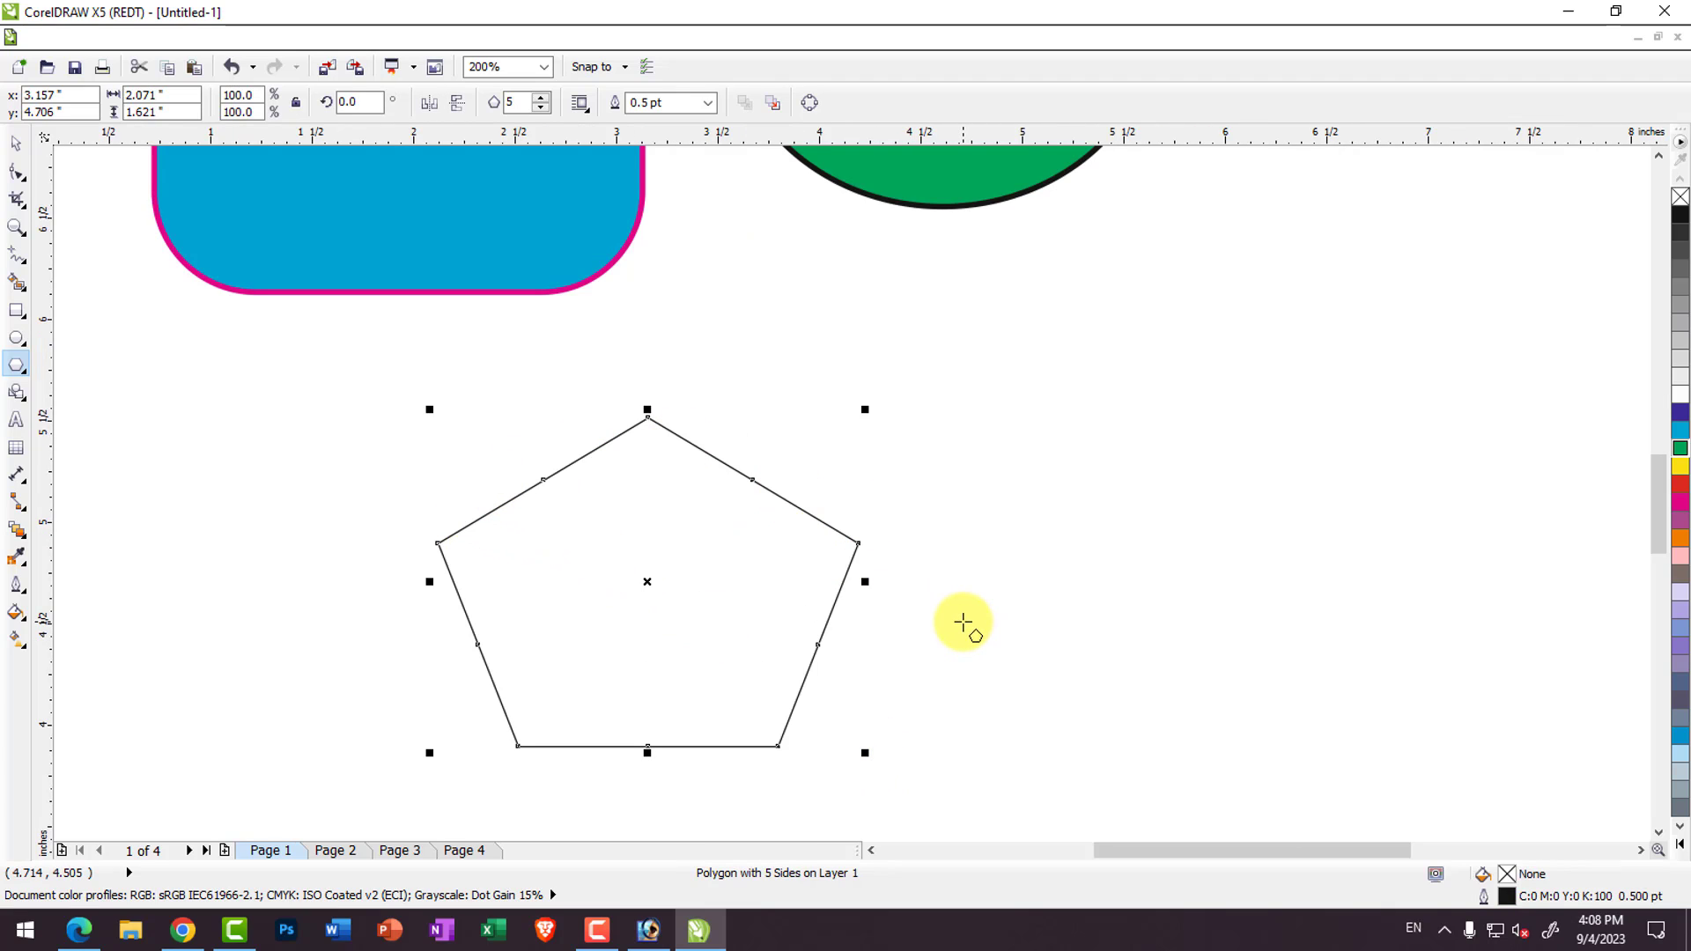
Increase the polygon's number of sides step by step to 14
click(543, 98)
click(543, 98)
click(542, 97)
click(542, 98)
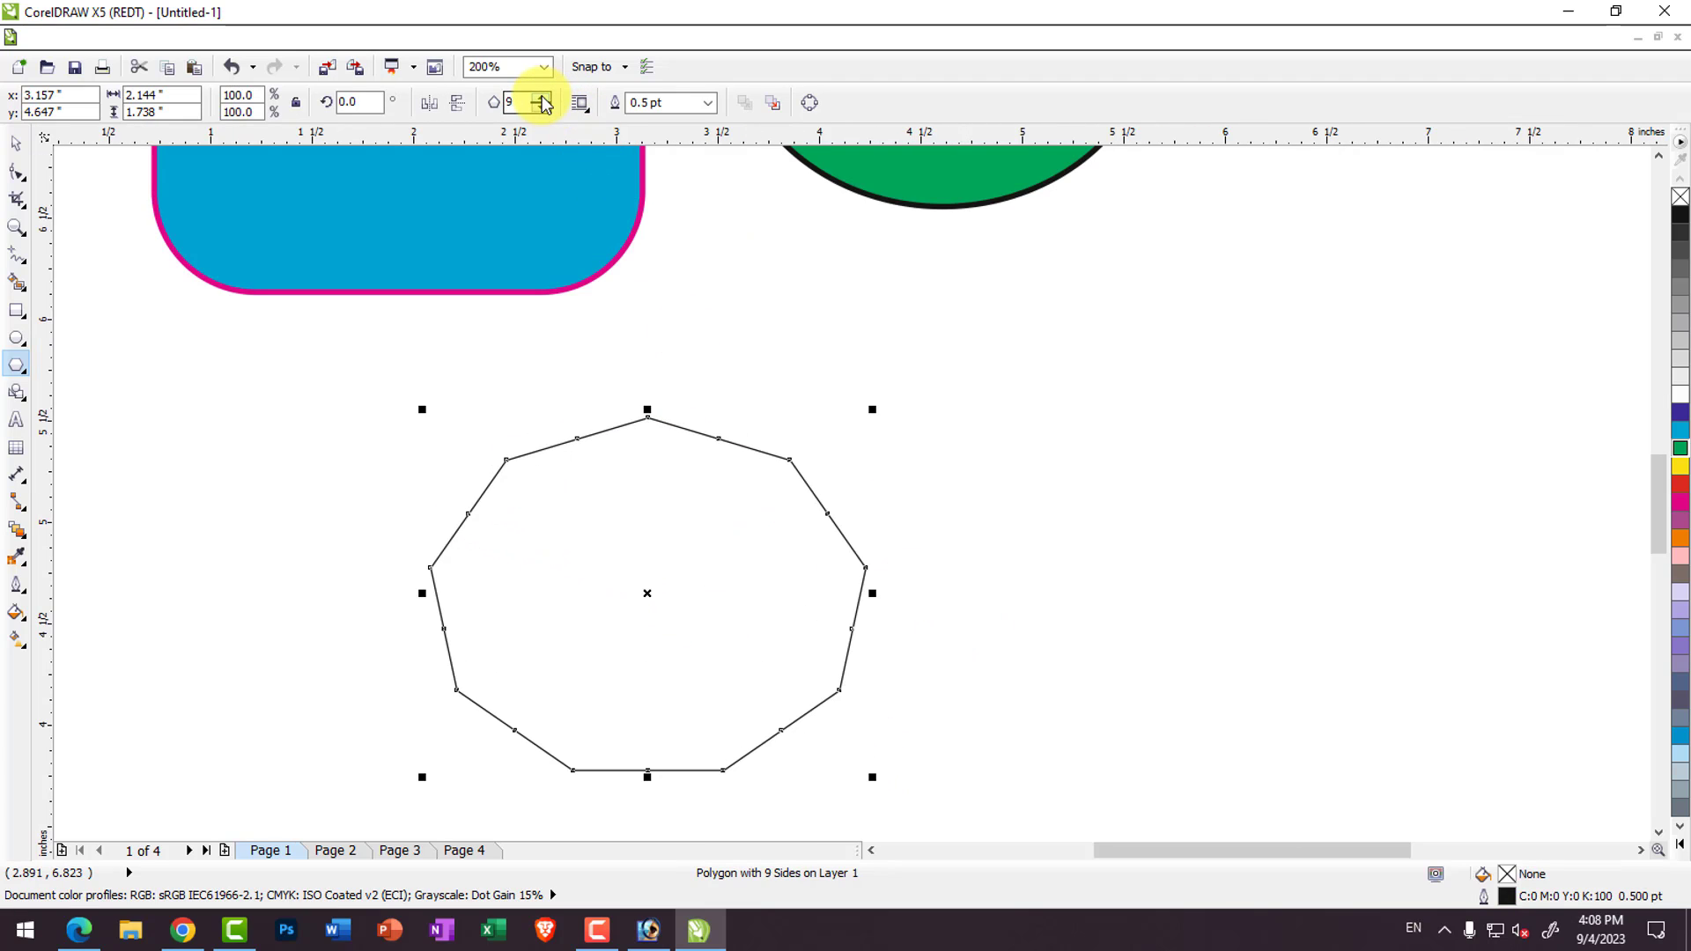
click(543, 99)
click(542, 98)
click(542, 98)
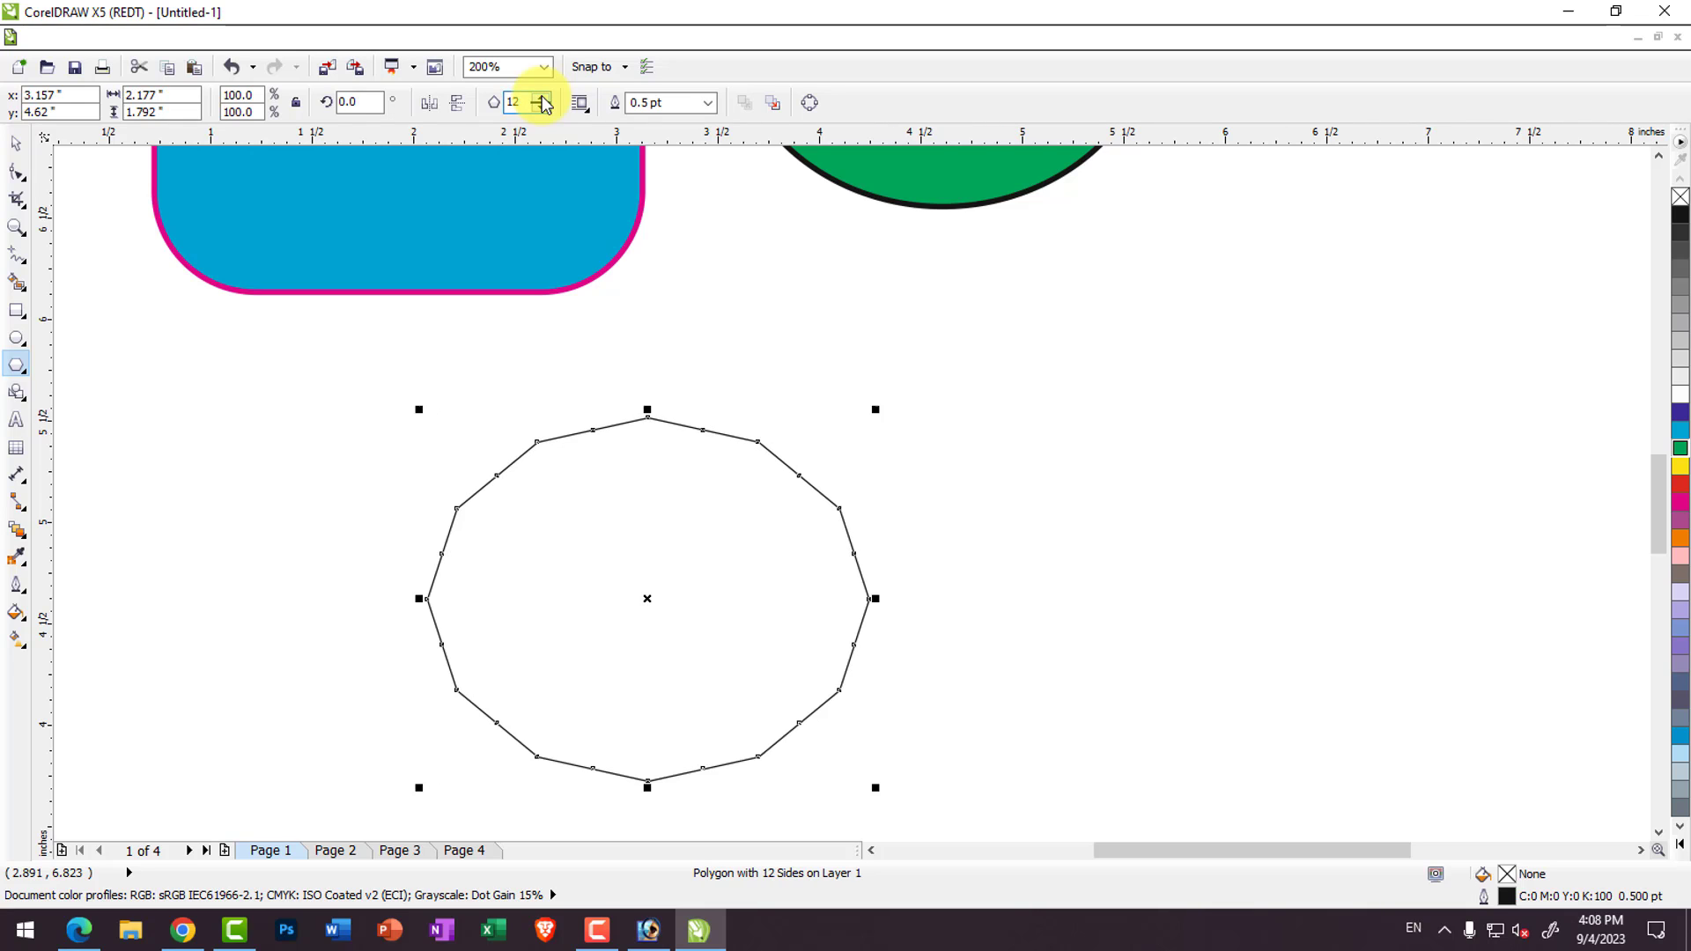
click(542, 99)
click(542, 99)
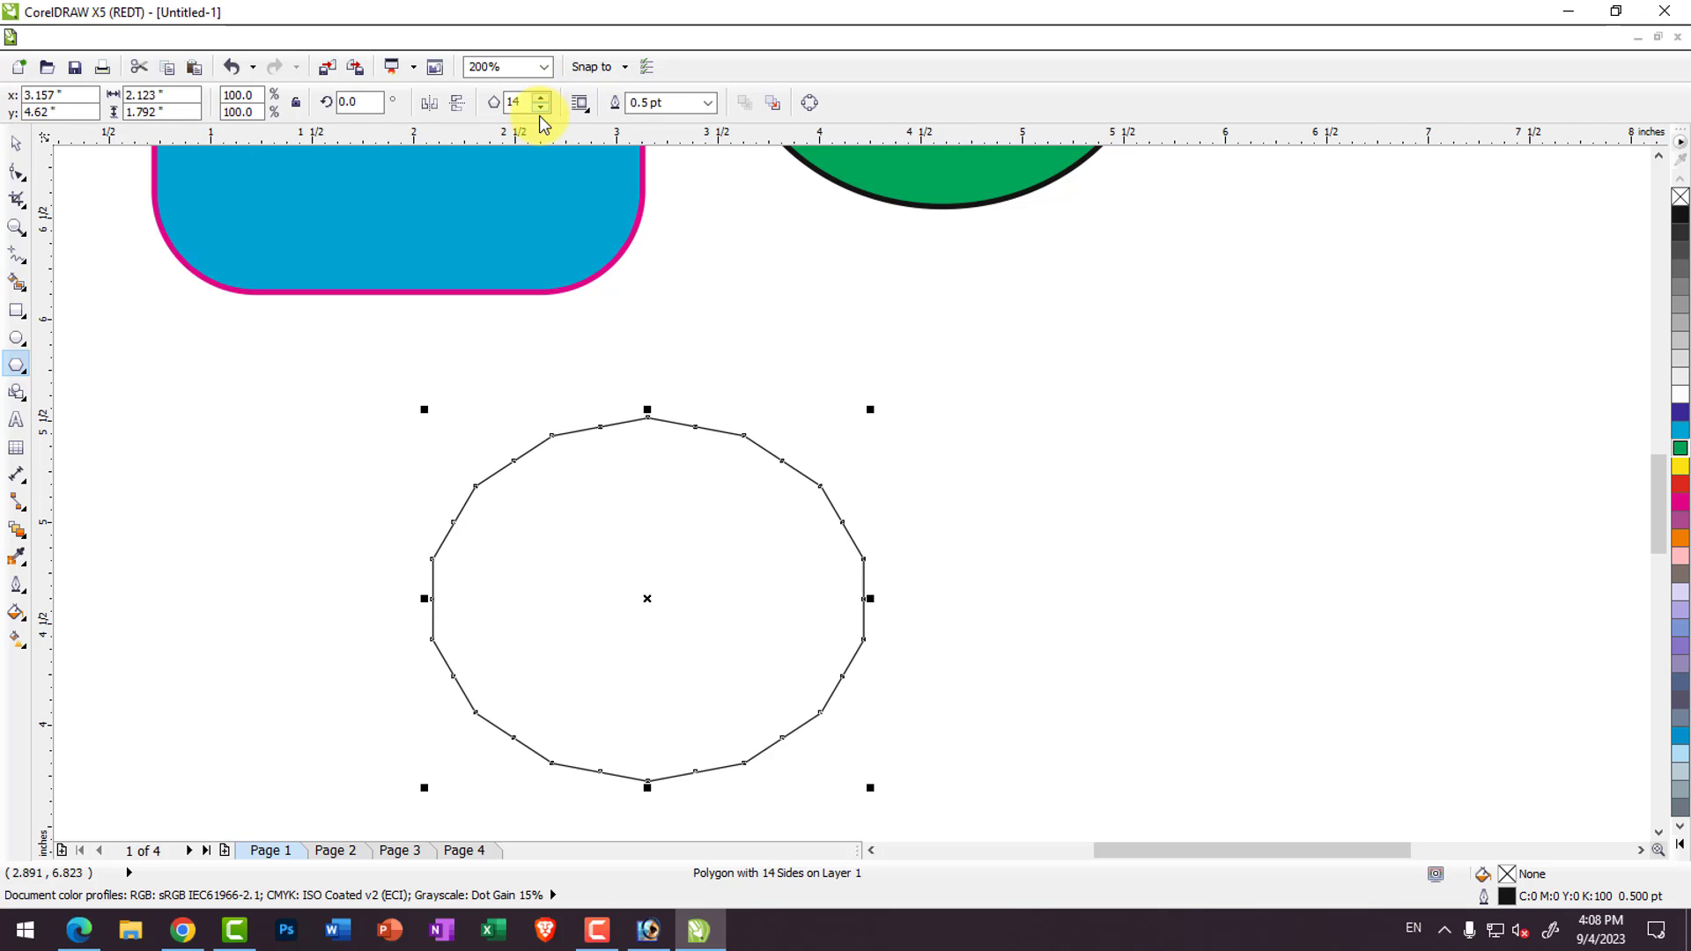
Reduce the polygon's number of sides step by step to 3 to make a triangle
click(541, 107)
click(541, 108)
click(541, 107)
click(541, 107)
click(541, 108)
click(540, 107)
click(540, 107)
click(541, 108)
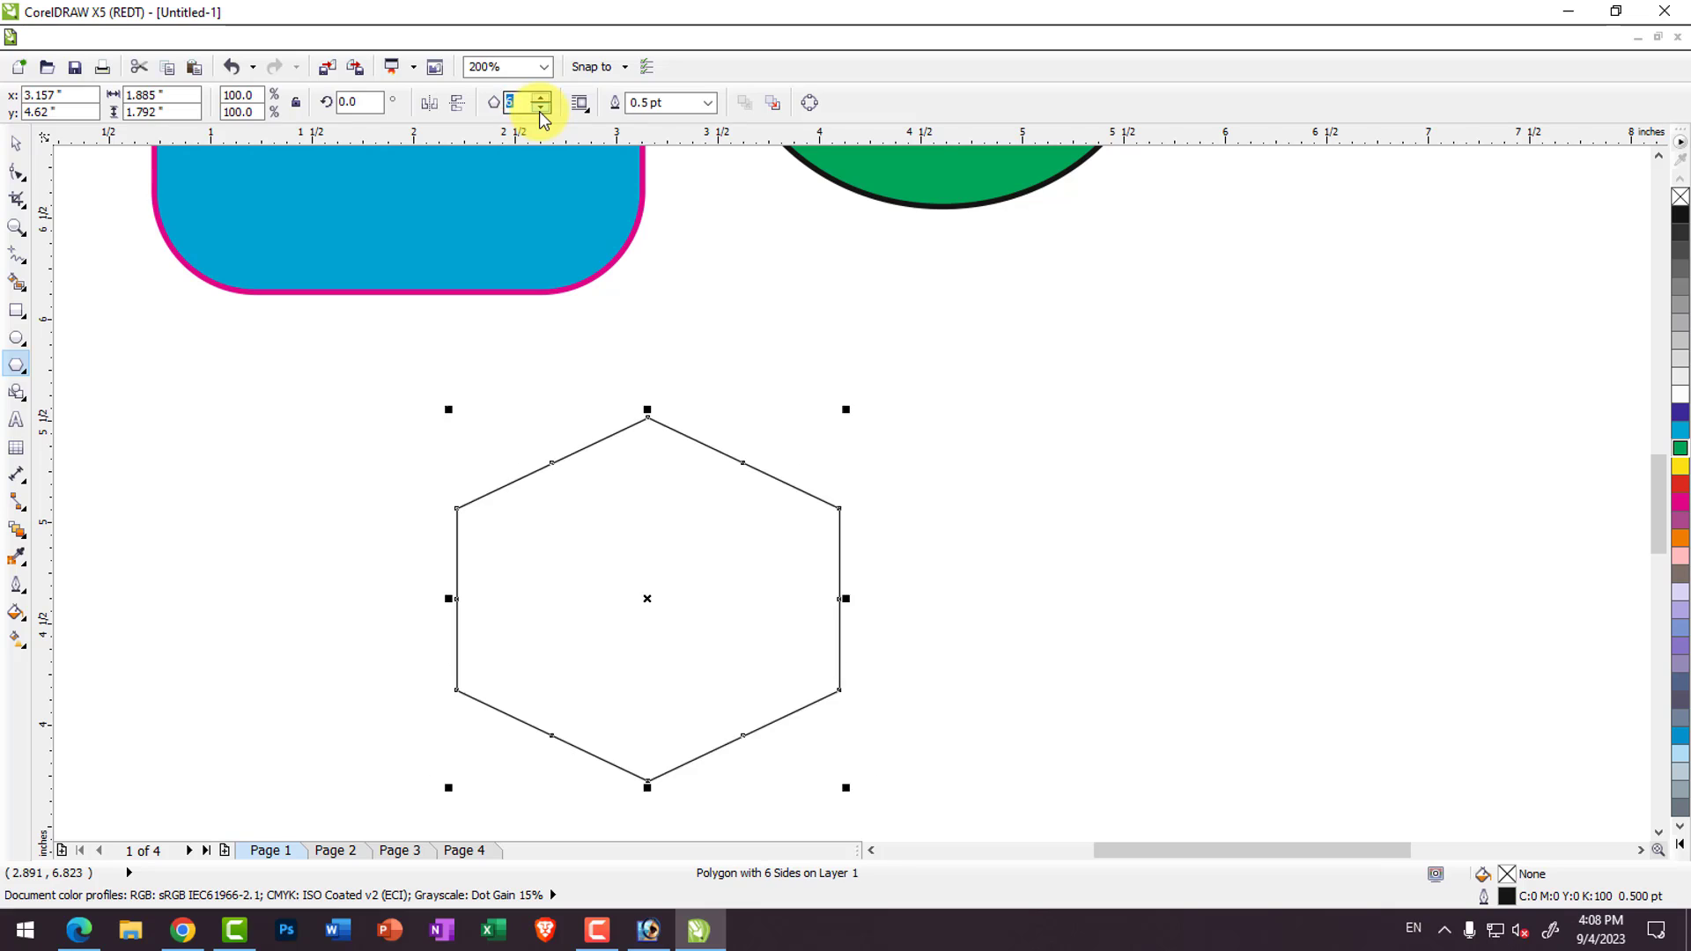
click(540, 107)
click(541, 107)
click(541, 108)
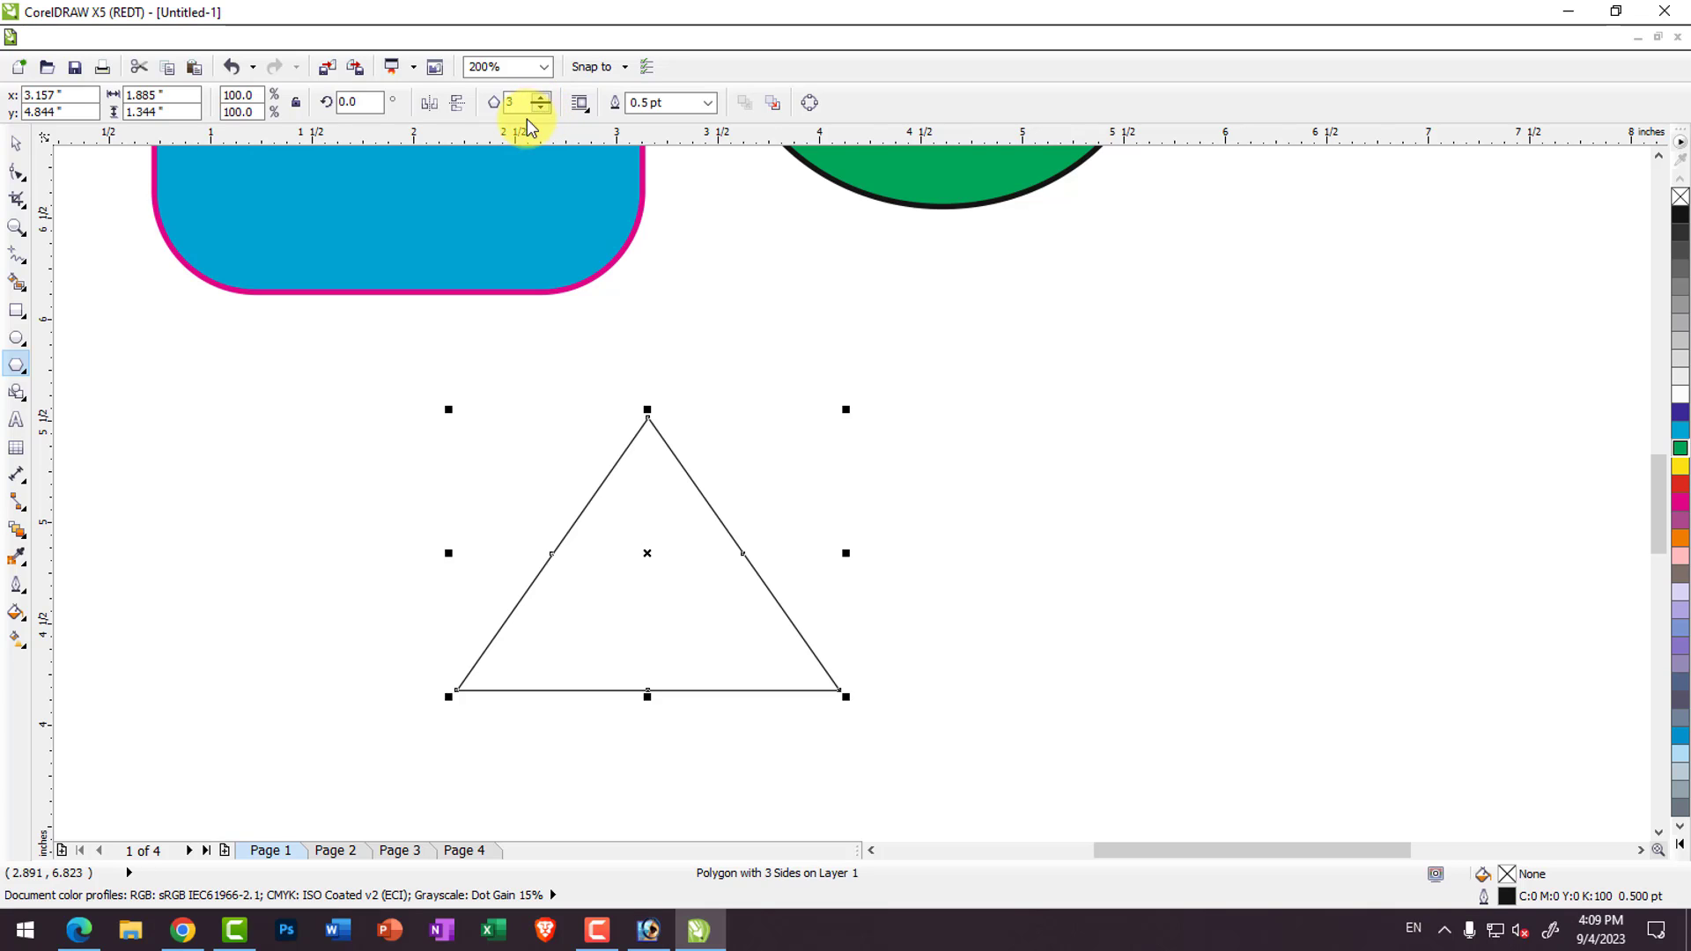
Mirror the triangle vertically and back, and set its outline width to 2.0 pt
click(457, 105)
click(450, 104)
click(708, 104)
click(675, 204)
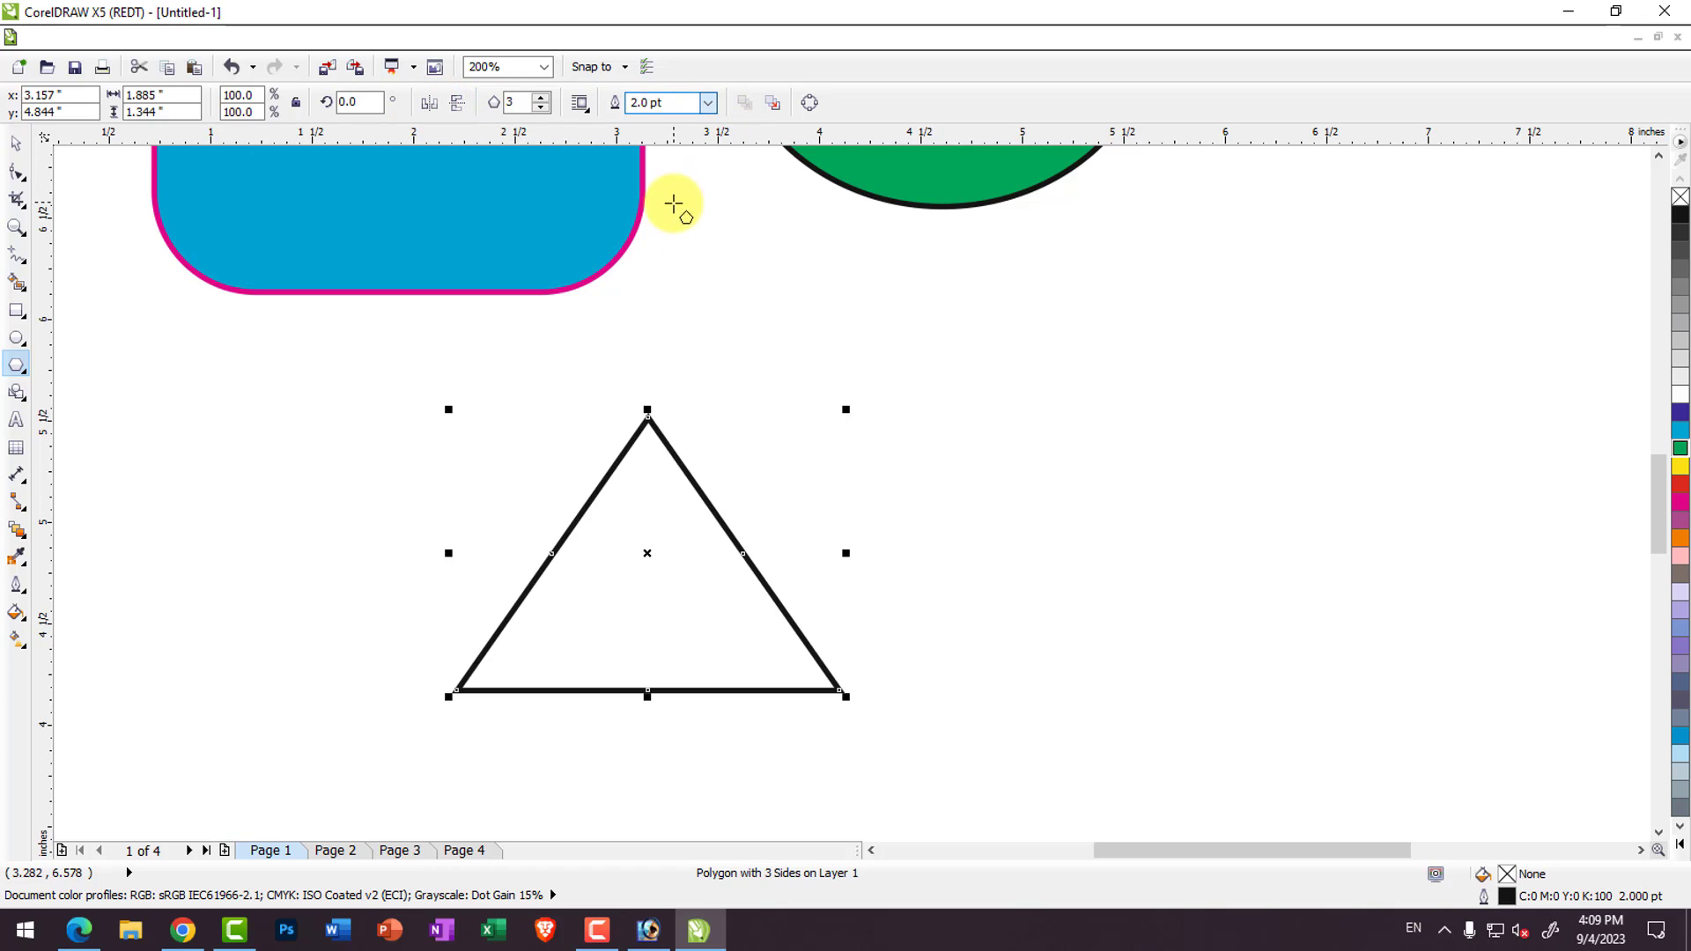
Draw a five-pointed star about 1.70 by 1.35 inches to the right of the triangle
click(21, 368)
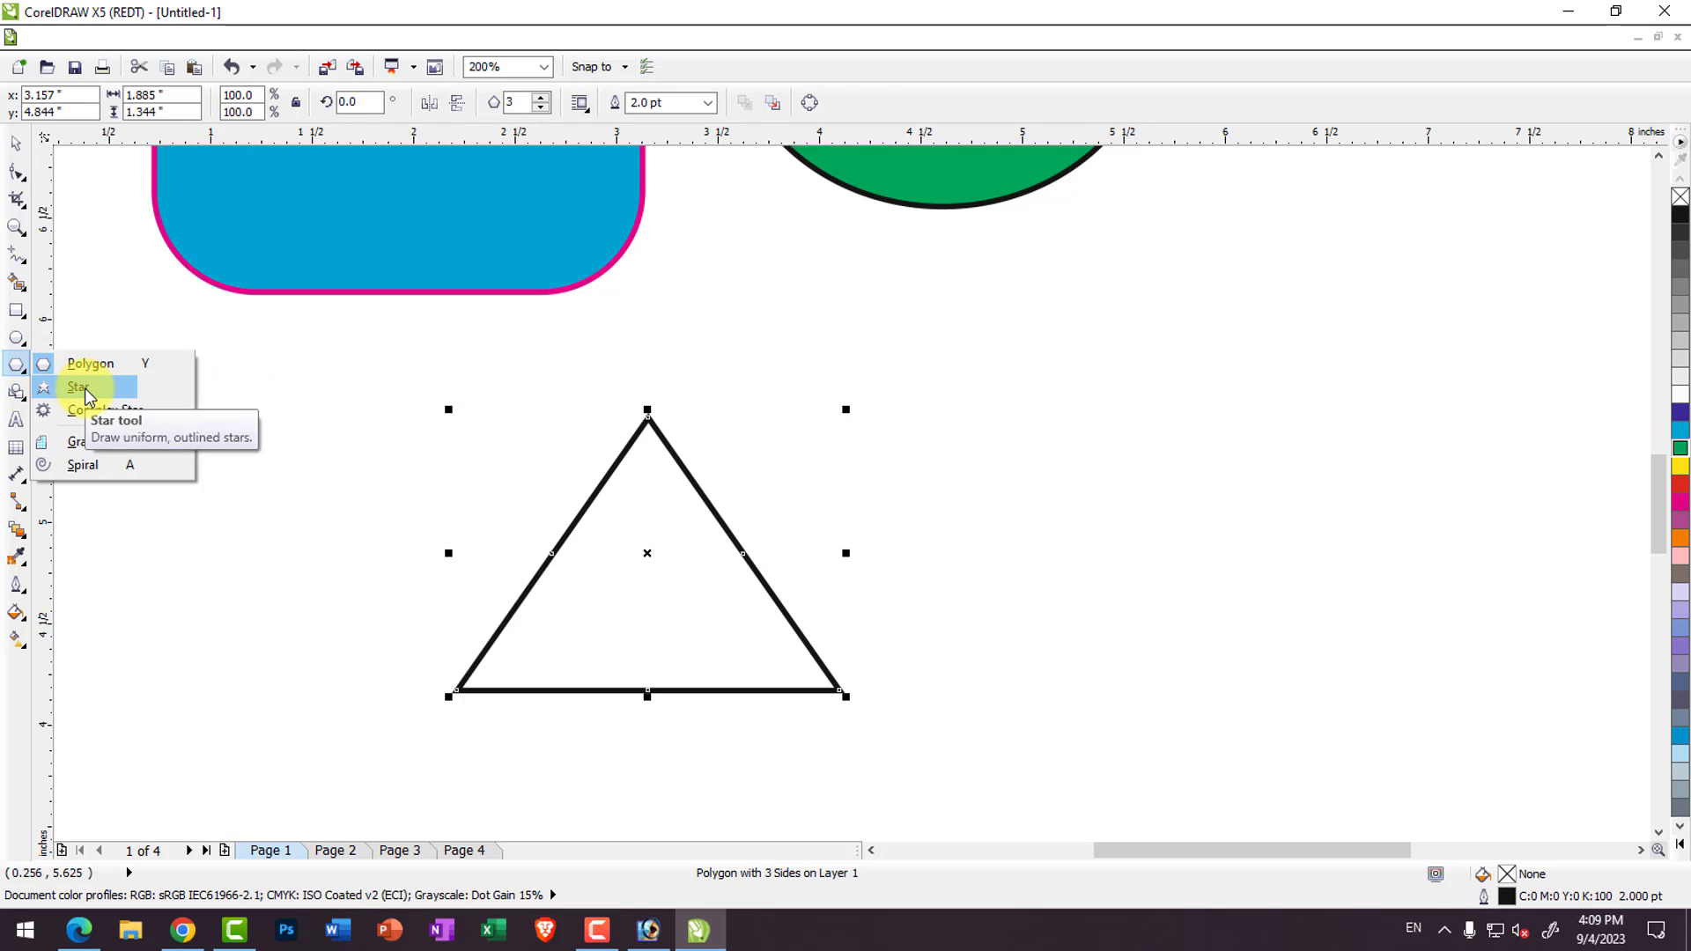
click(81, 389)
mouse_move(960, 379)
mouse_down()
mouse_move(1329, 695)
mouse_move(1320, 669)
mouse_up()
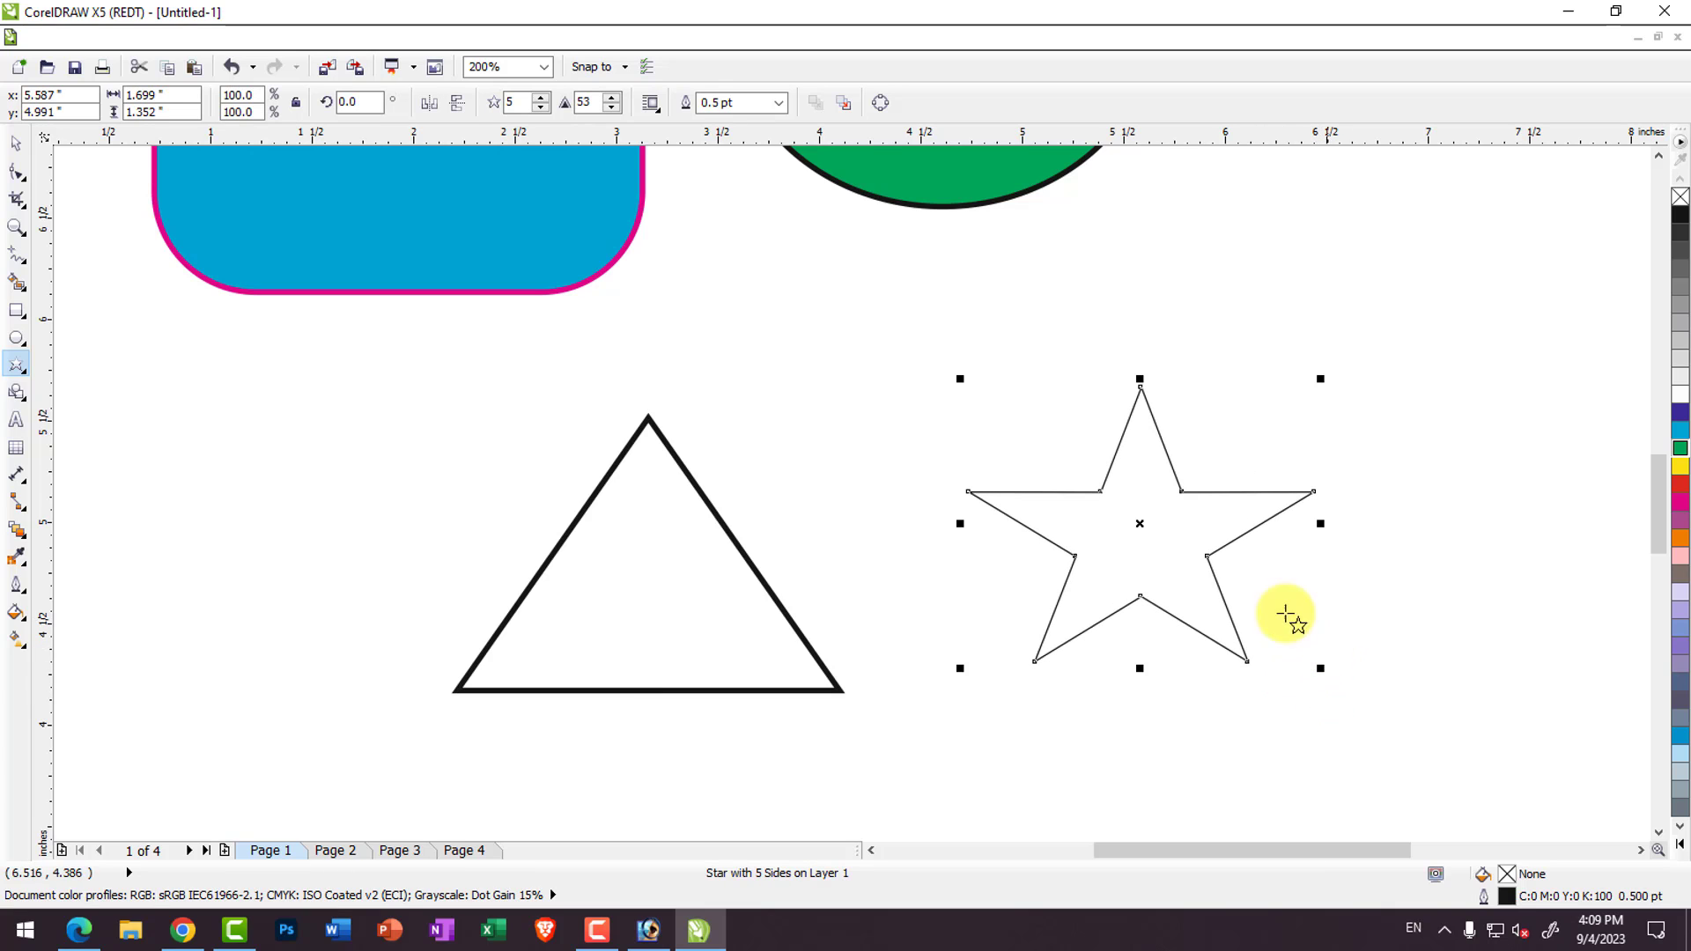
Increase the star's number of points to 10
click(541, 98)
click(541, 98)
click(541, 98)
click(541, 98)
click(541, 98)
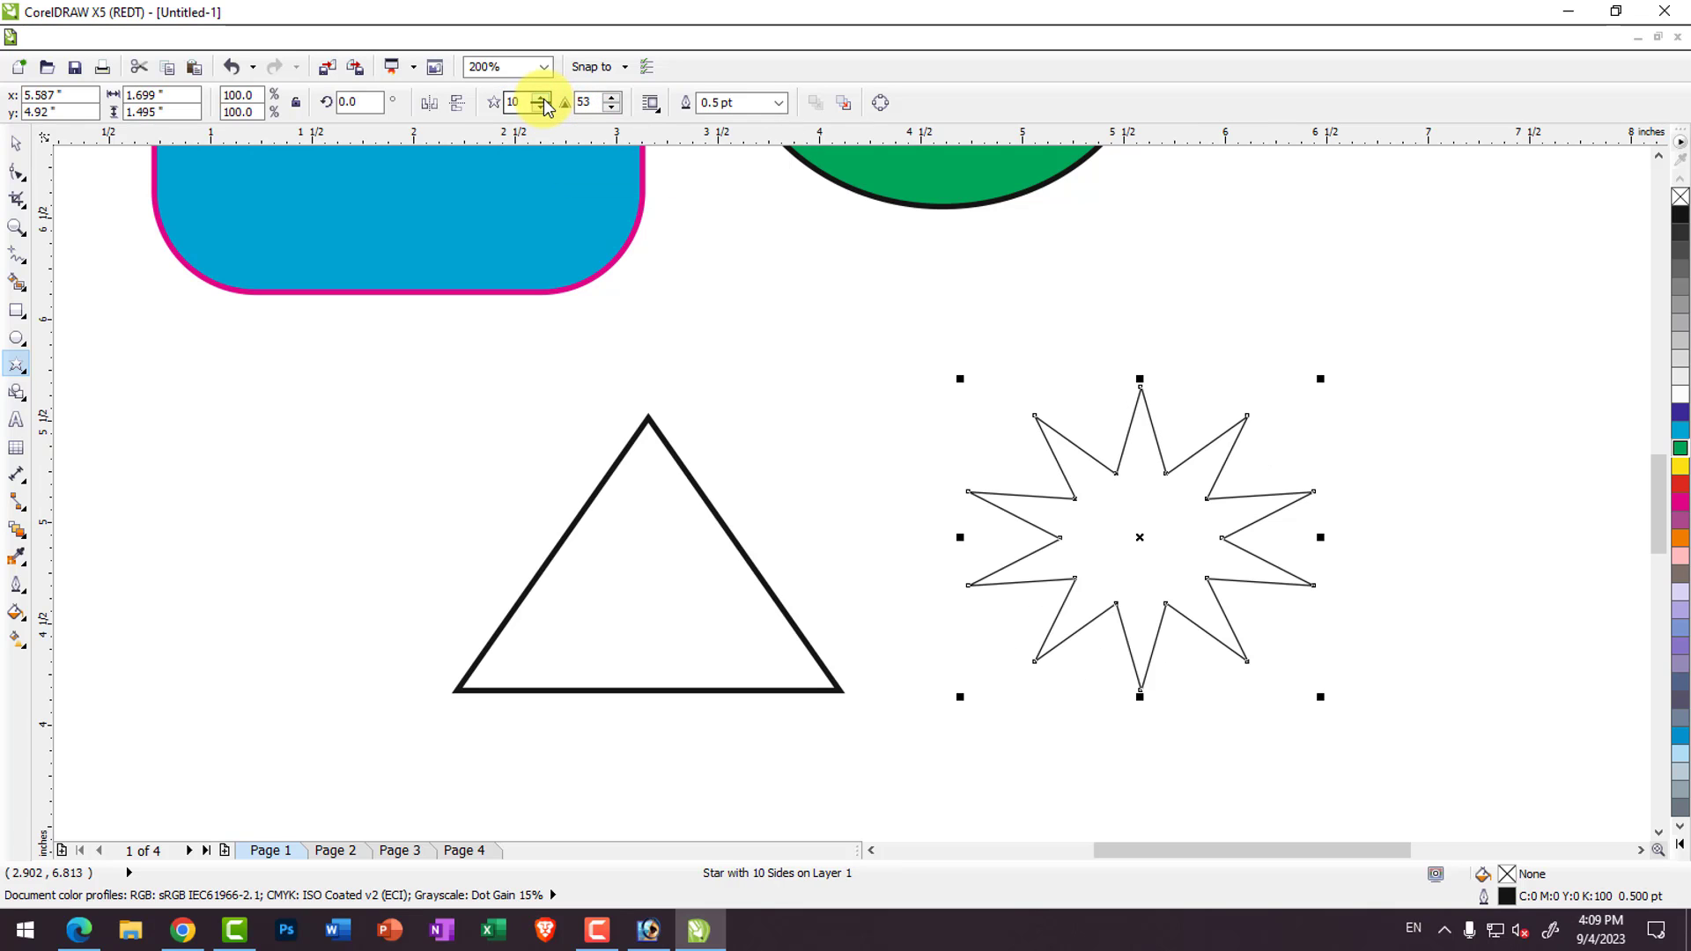
Vary the ten-pointed star's sharpness down and up, and set it to 36
click(612, 106)
click(612, 106)
click(612, 107)
click(612, 107)
click(612, 107)
click(612, 106)
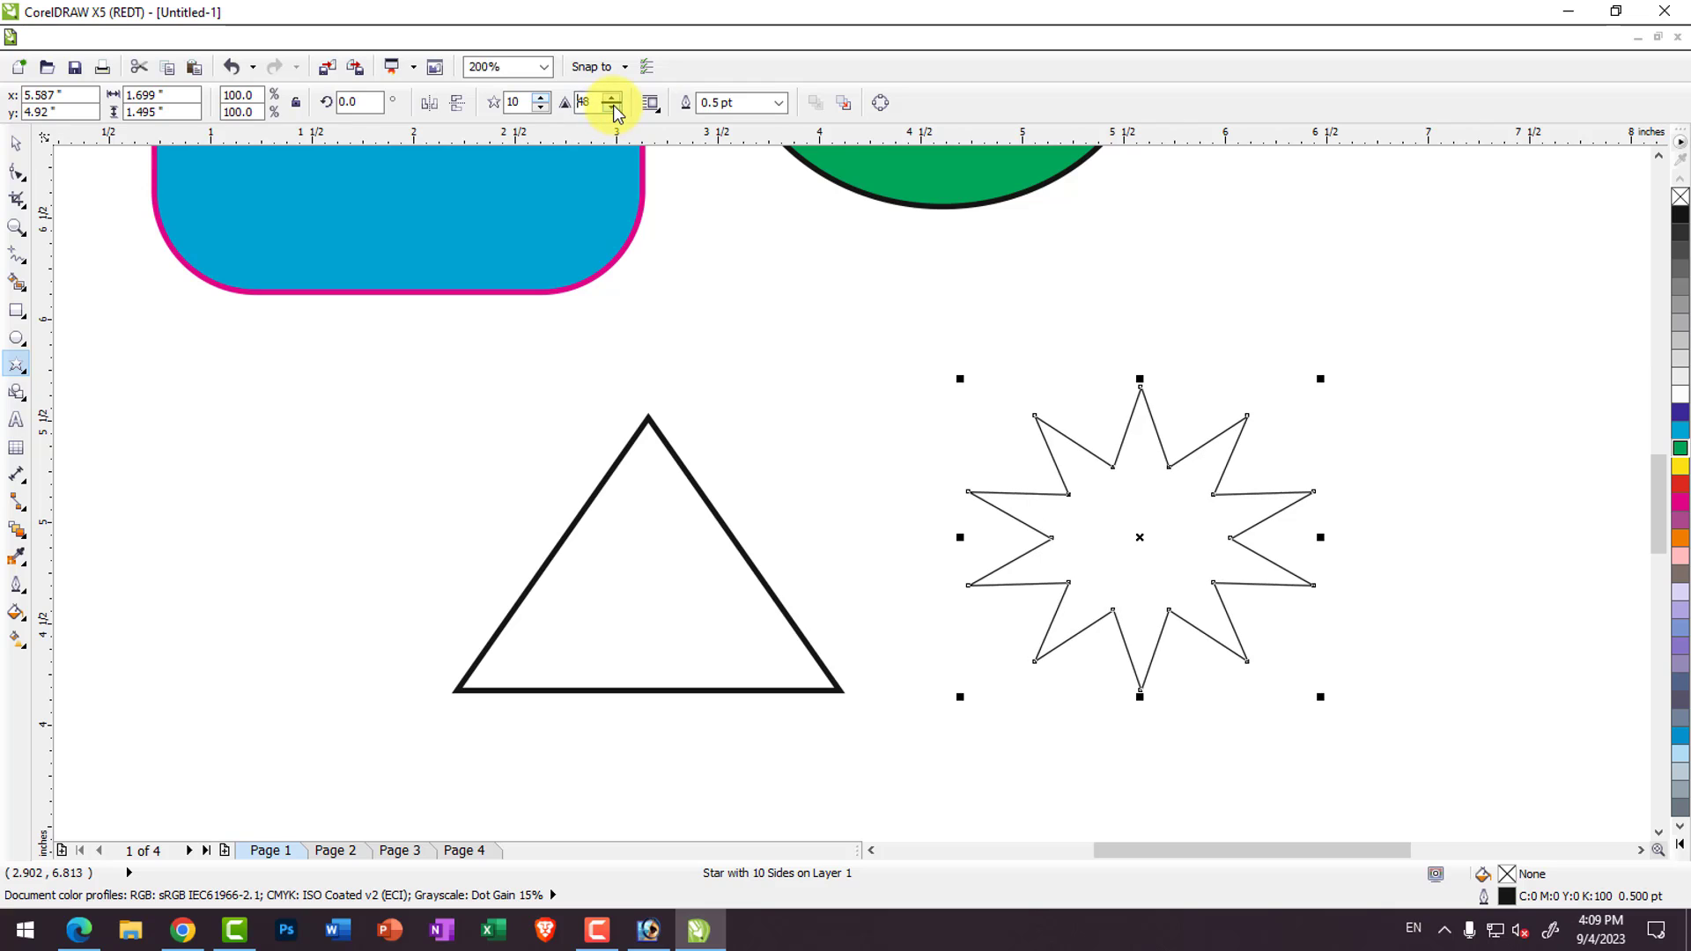
click(612, 107)
click(612, 106)
click(612, 106)
click(612, 107)
click(612, 106)
click(612, 106)
click(612, 106)
click(612, 107)
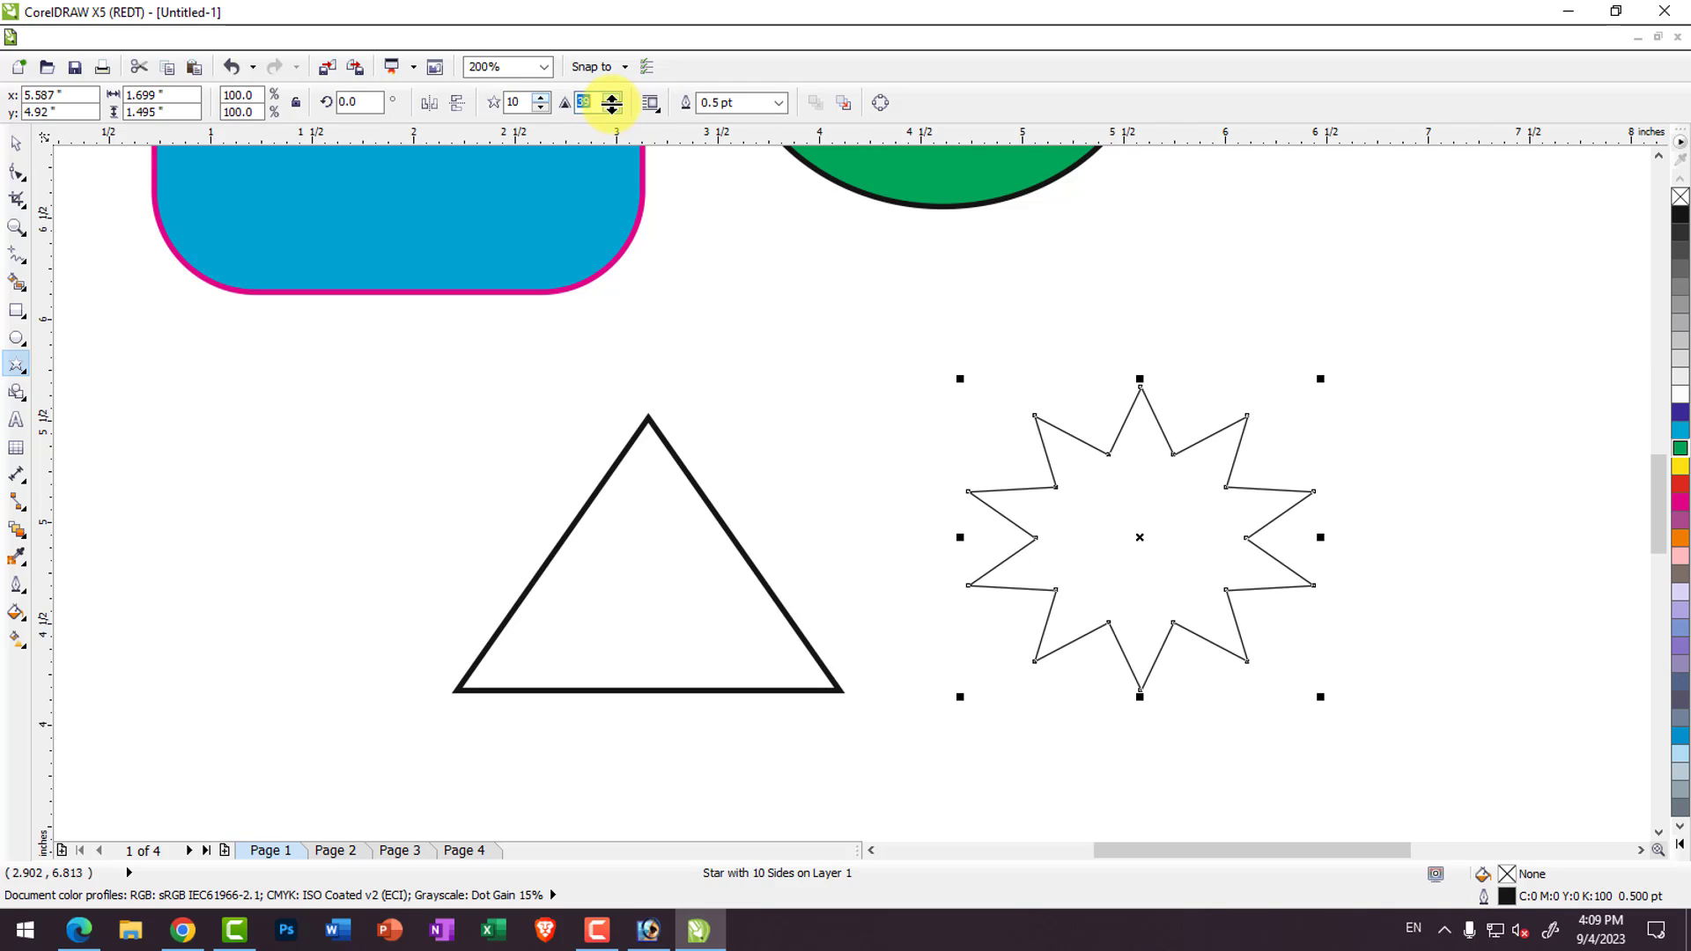
click(612, 107)
click(612, 107)
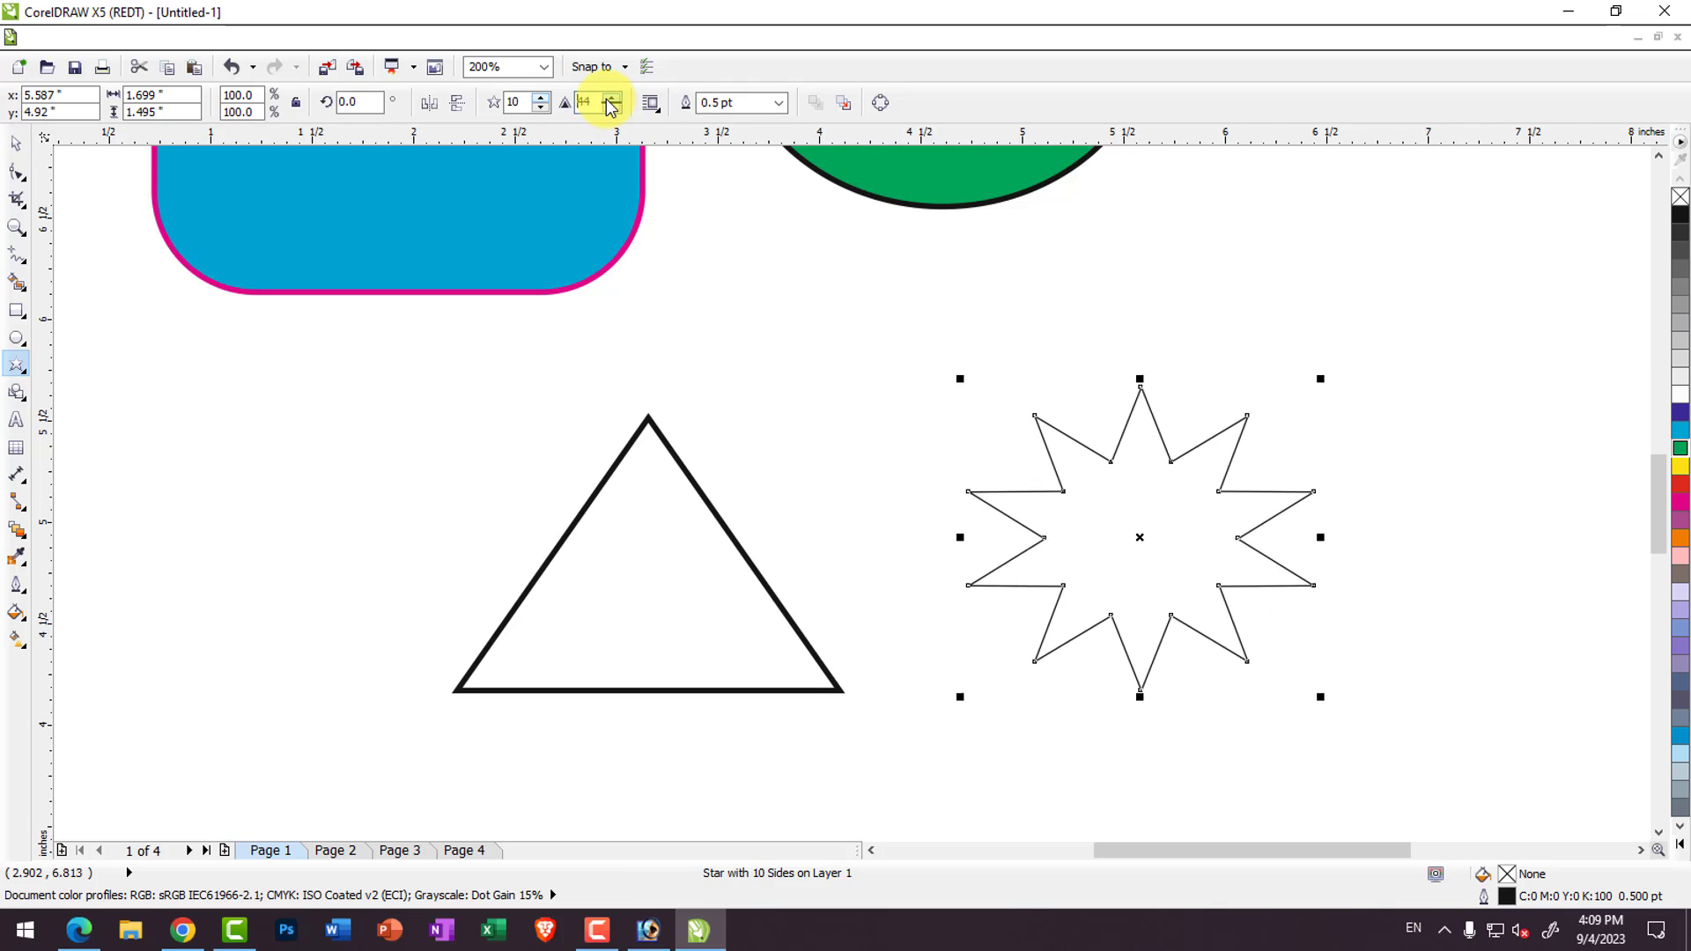
click(612, 107)
click(612, 106)
click(612, 106)
click(612, 107)
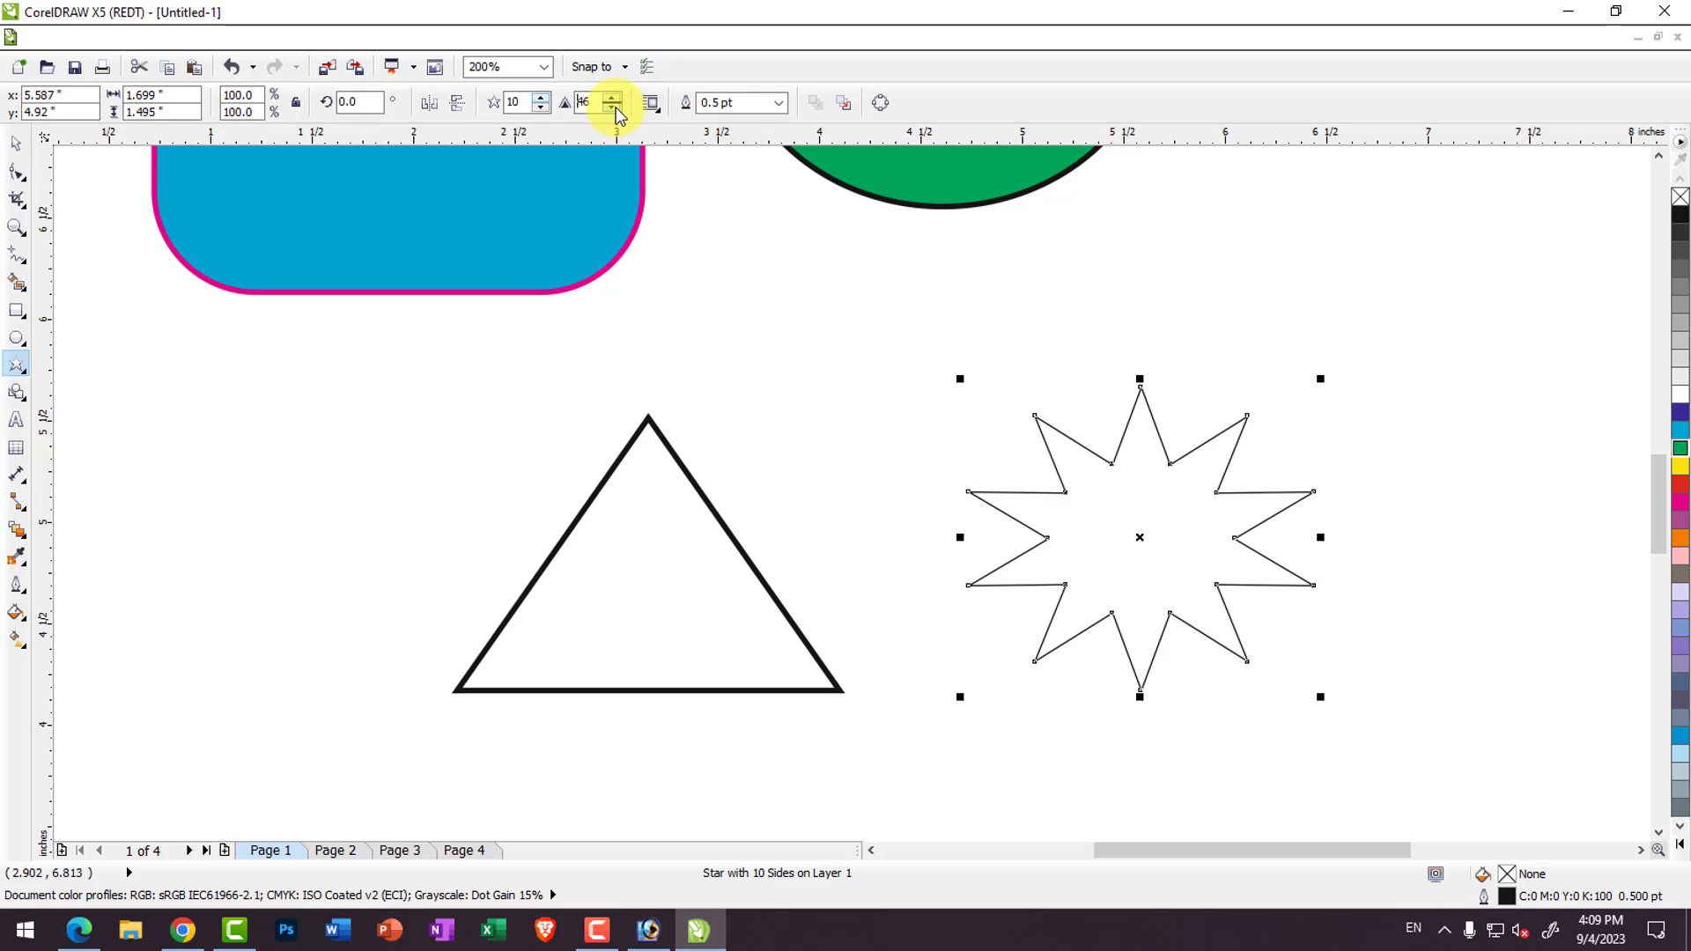
click(612, 107)
click(612, 106)
click(612, 107)
click(612, 107)
click(612, 107)
click(612, 107)
click(612, 107)
click(612, 107)
click(612, 107)
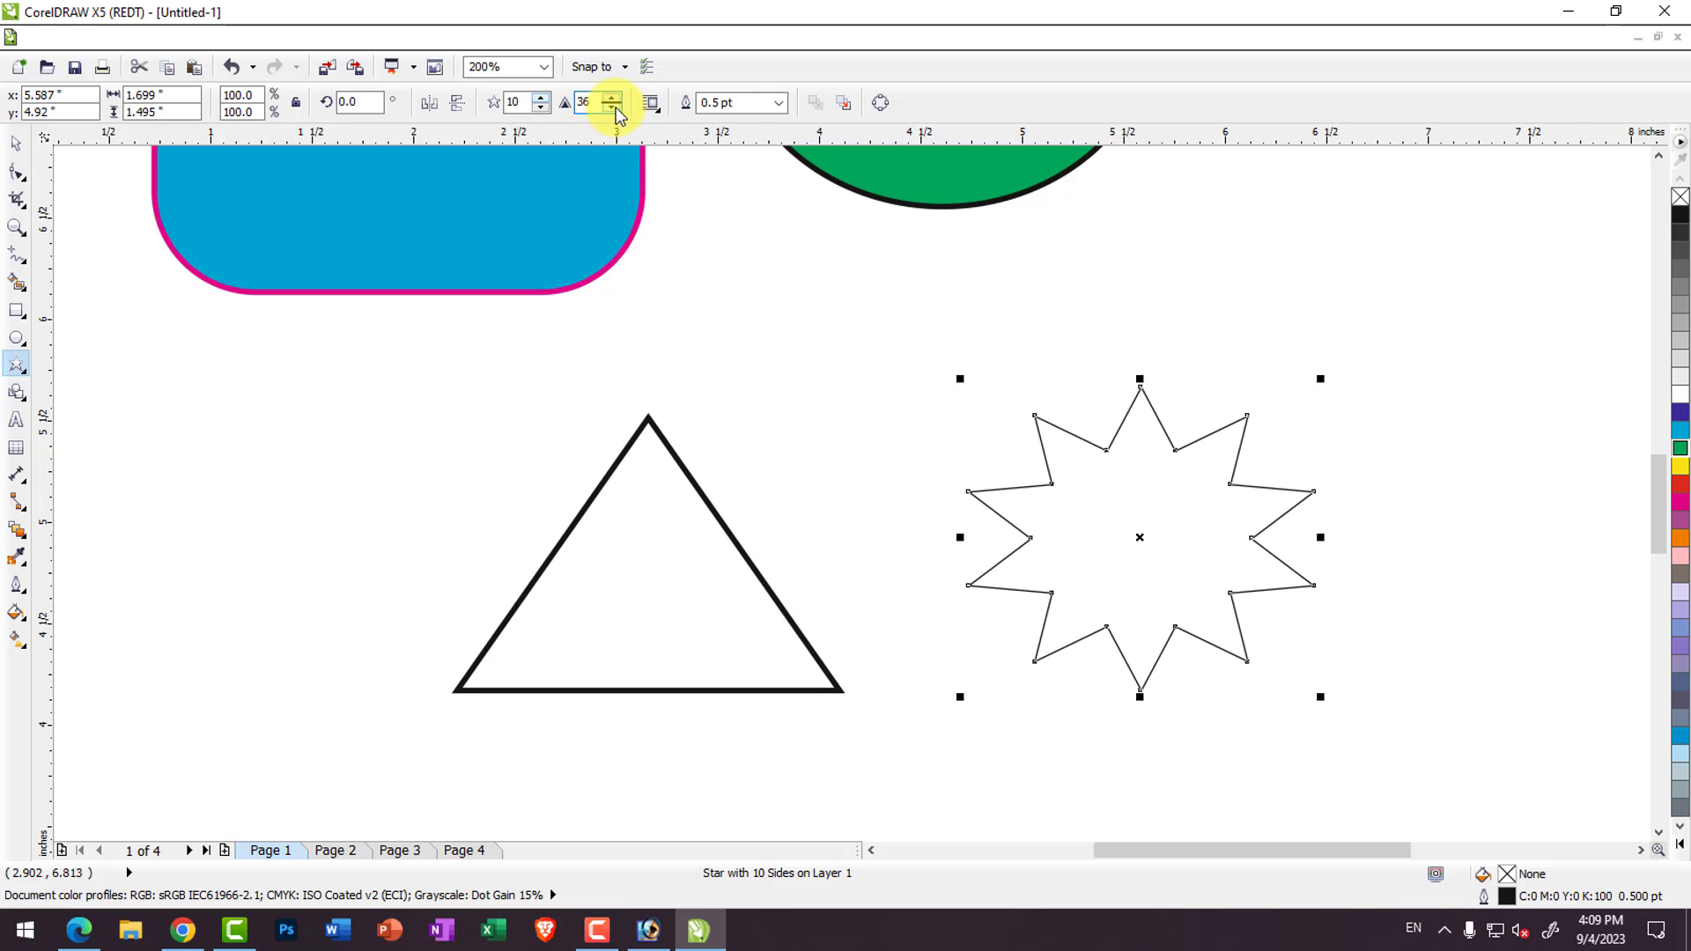
Set the ten-pointed star's sharpness to 34
click(612, 107)
click(612, 106)
Draw a nine-pointed complex star about 1.76 by 1.59 inches to the left of the triangle
click(16, 364)
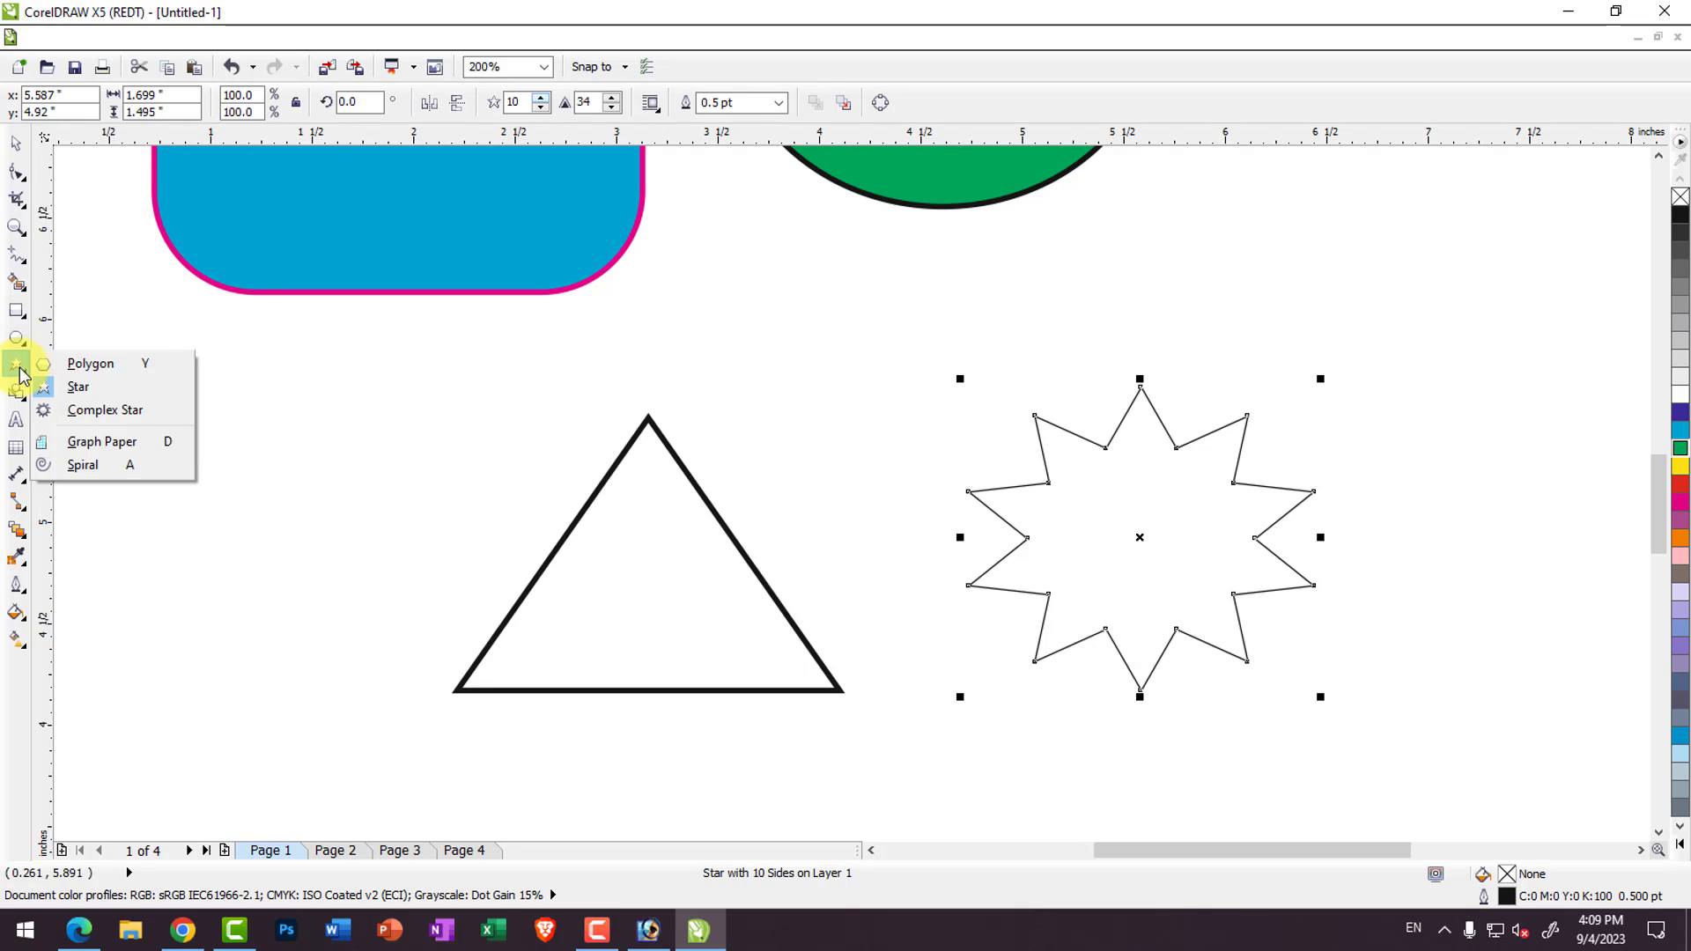
click(100, 410)
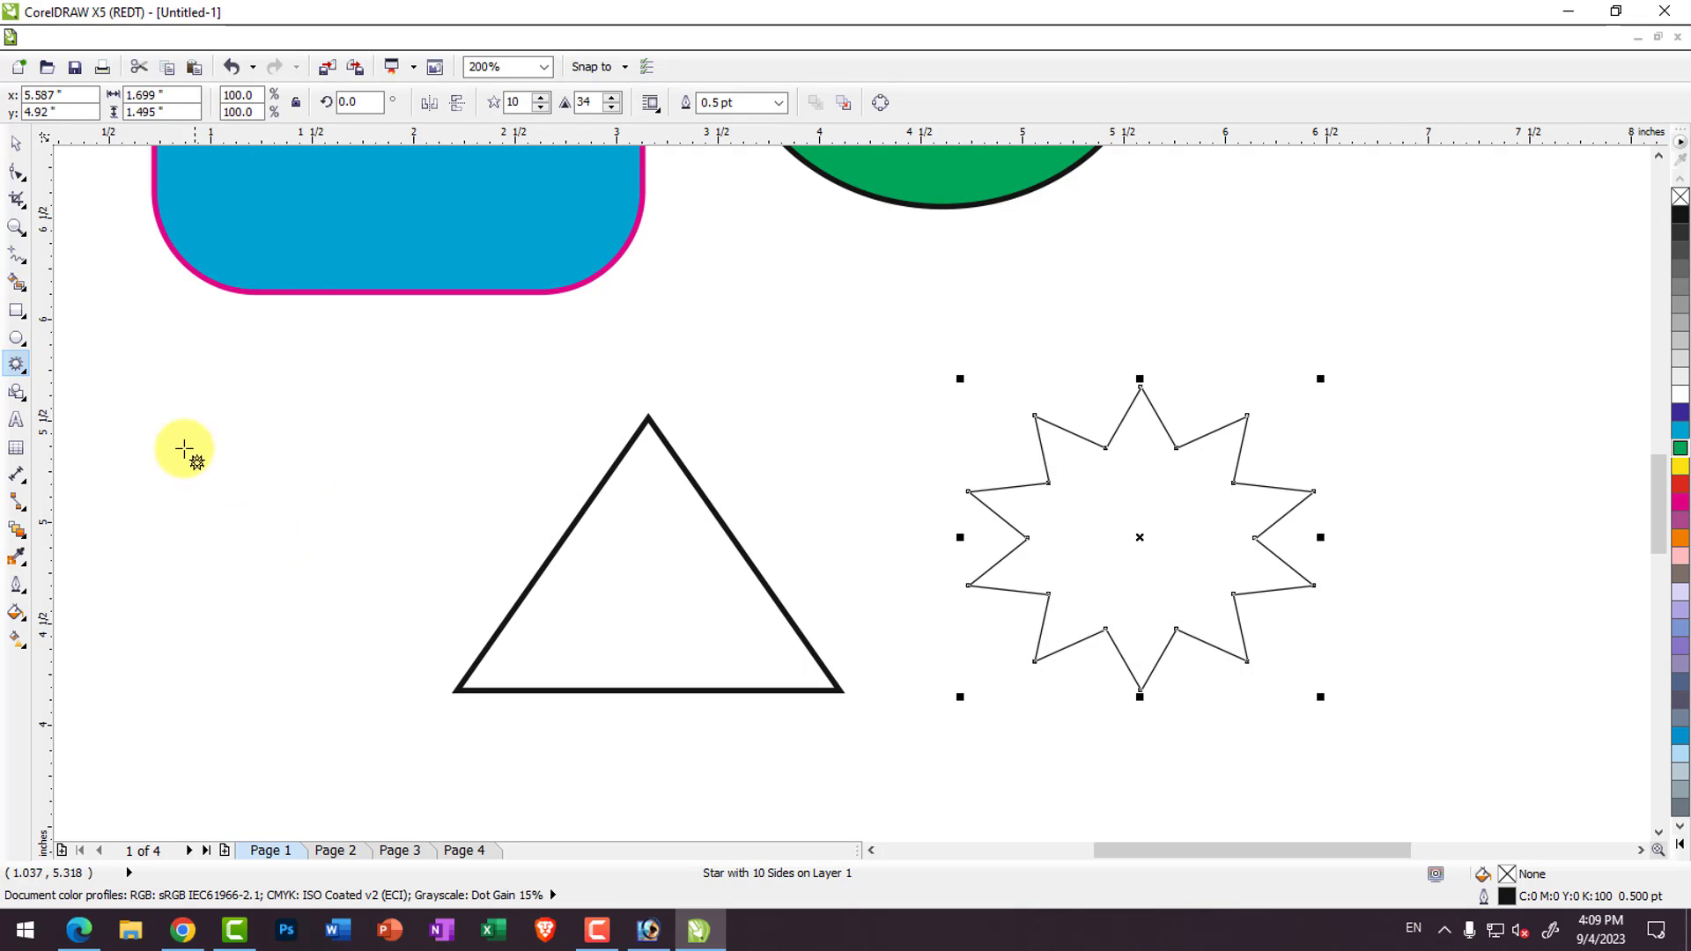
drag(119, 370, 483, 698)
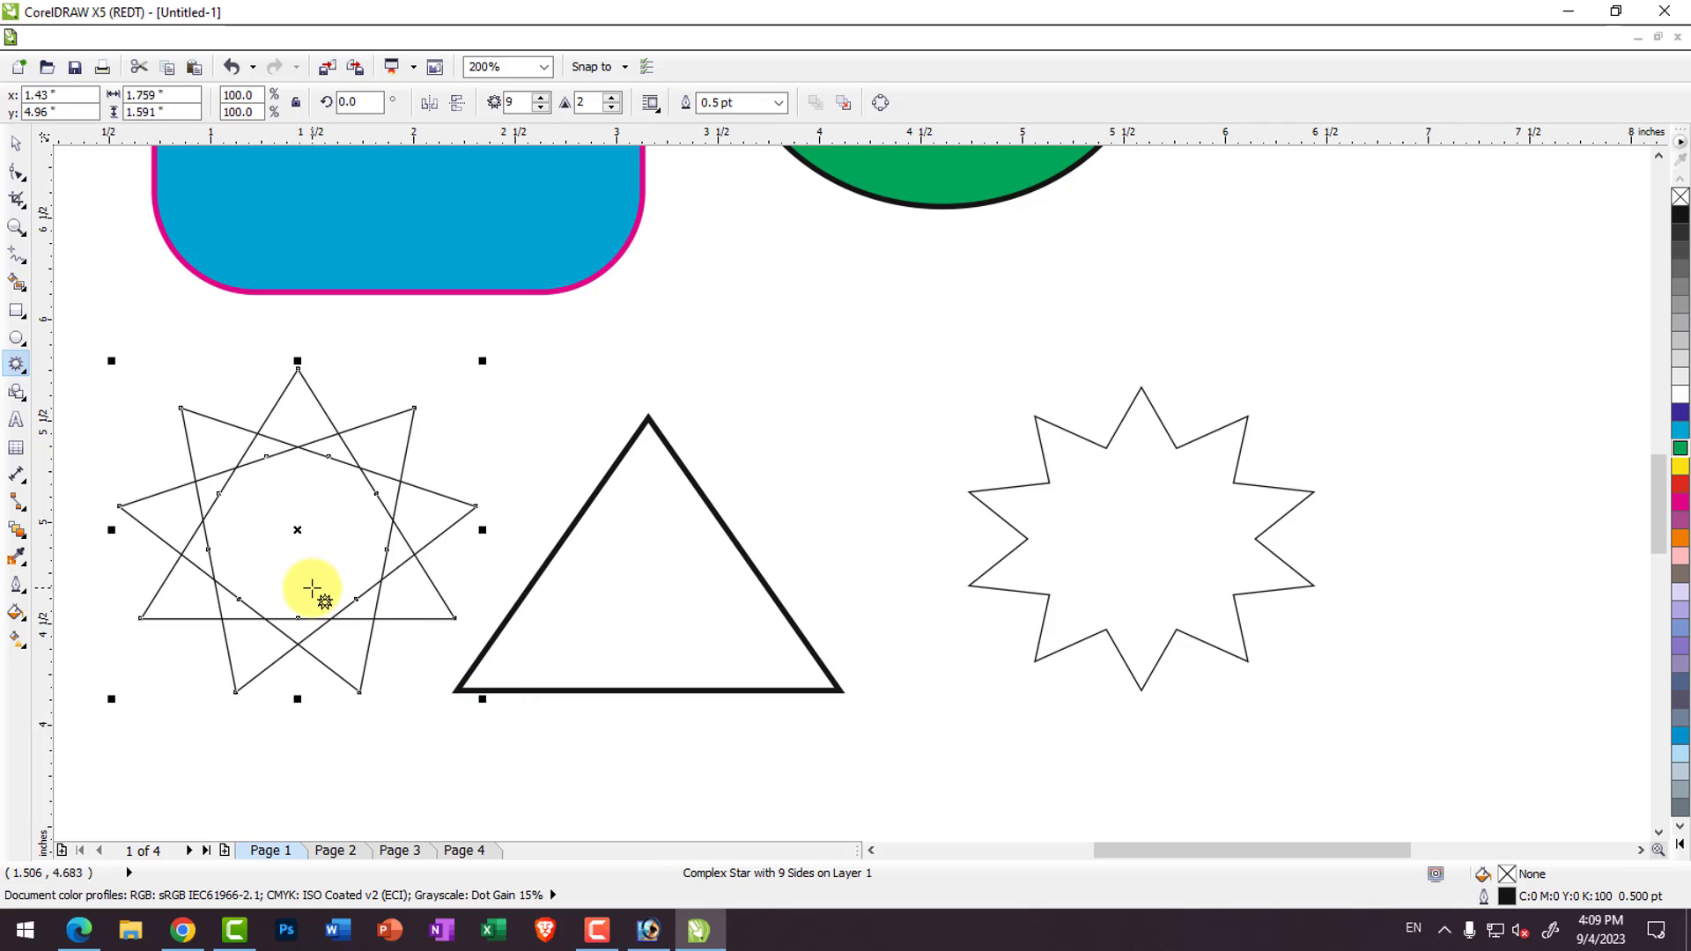
Reduce the complex star's number of points to 5 and raise it to 12
click(543, 105)
click(543, 106)
click(544, 106)
click(543, 106)
click(543, 98)
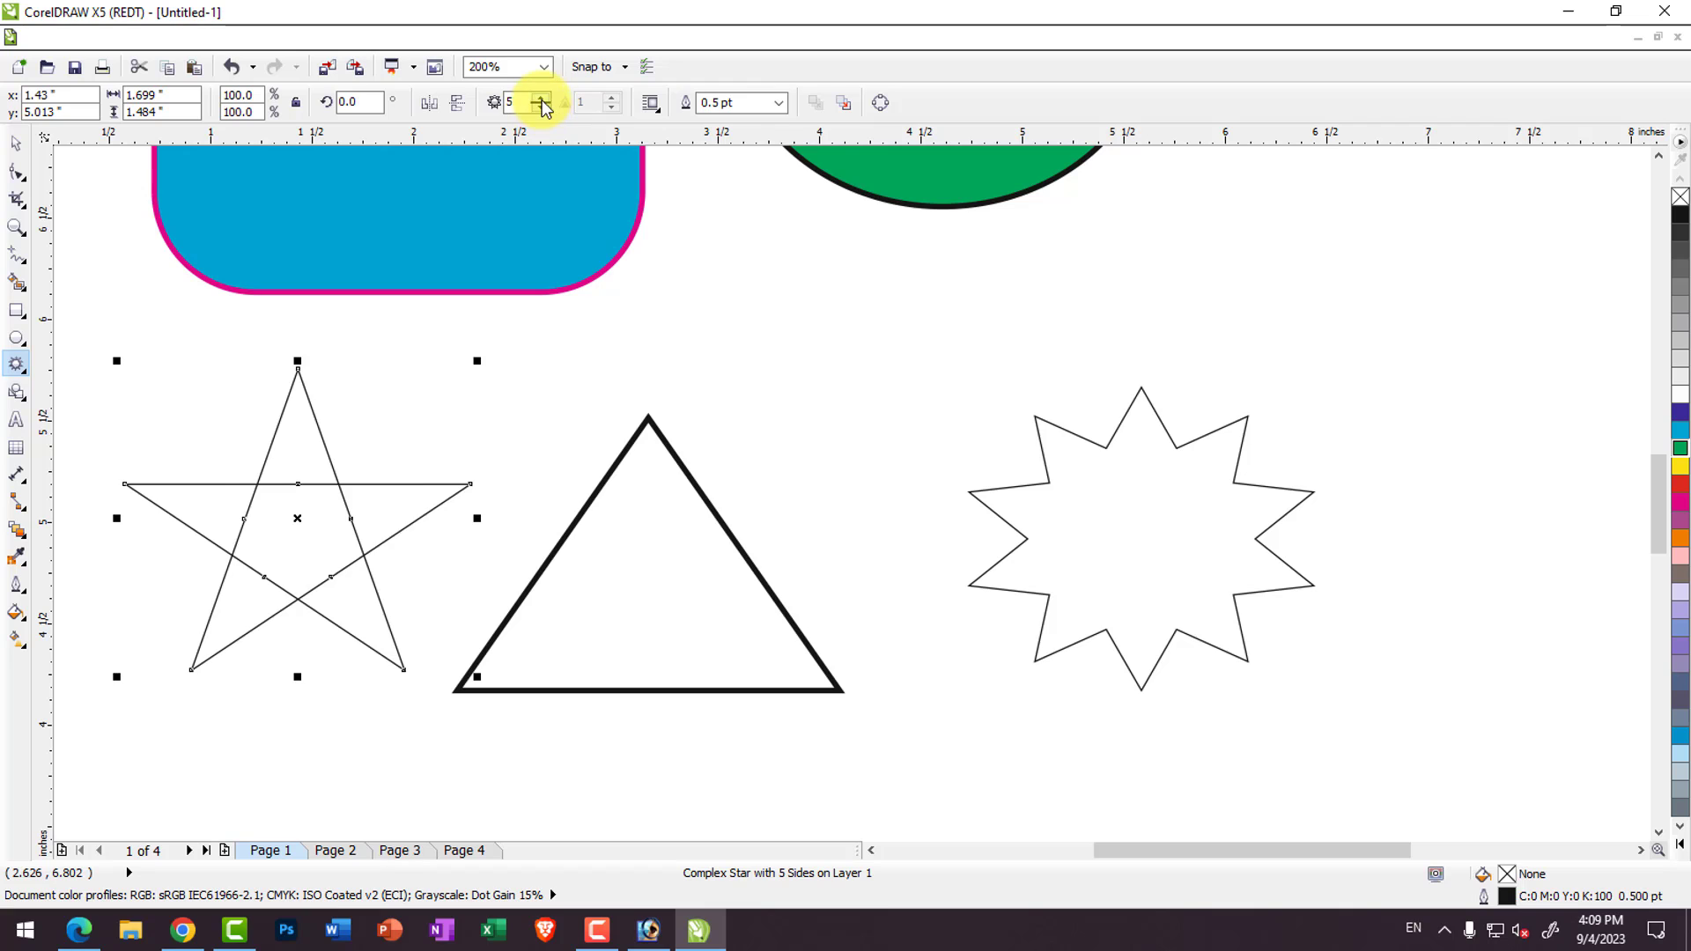
click(542, 98)
click(543, 98)
click(542, 98)
click(543, 98)
click(543, 99)
click(542, 99)
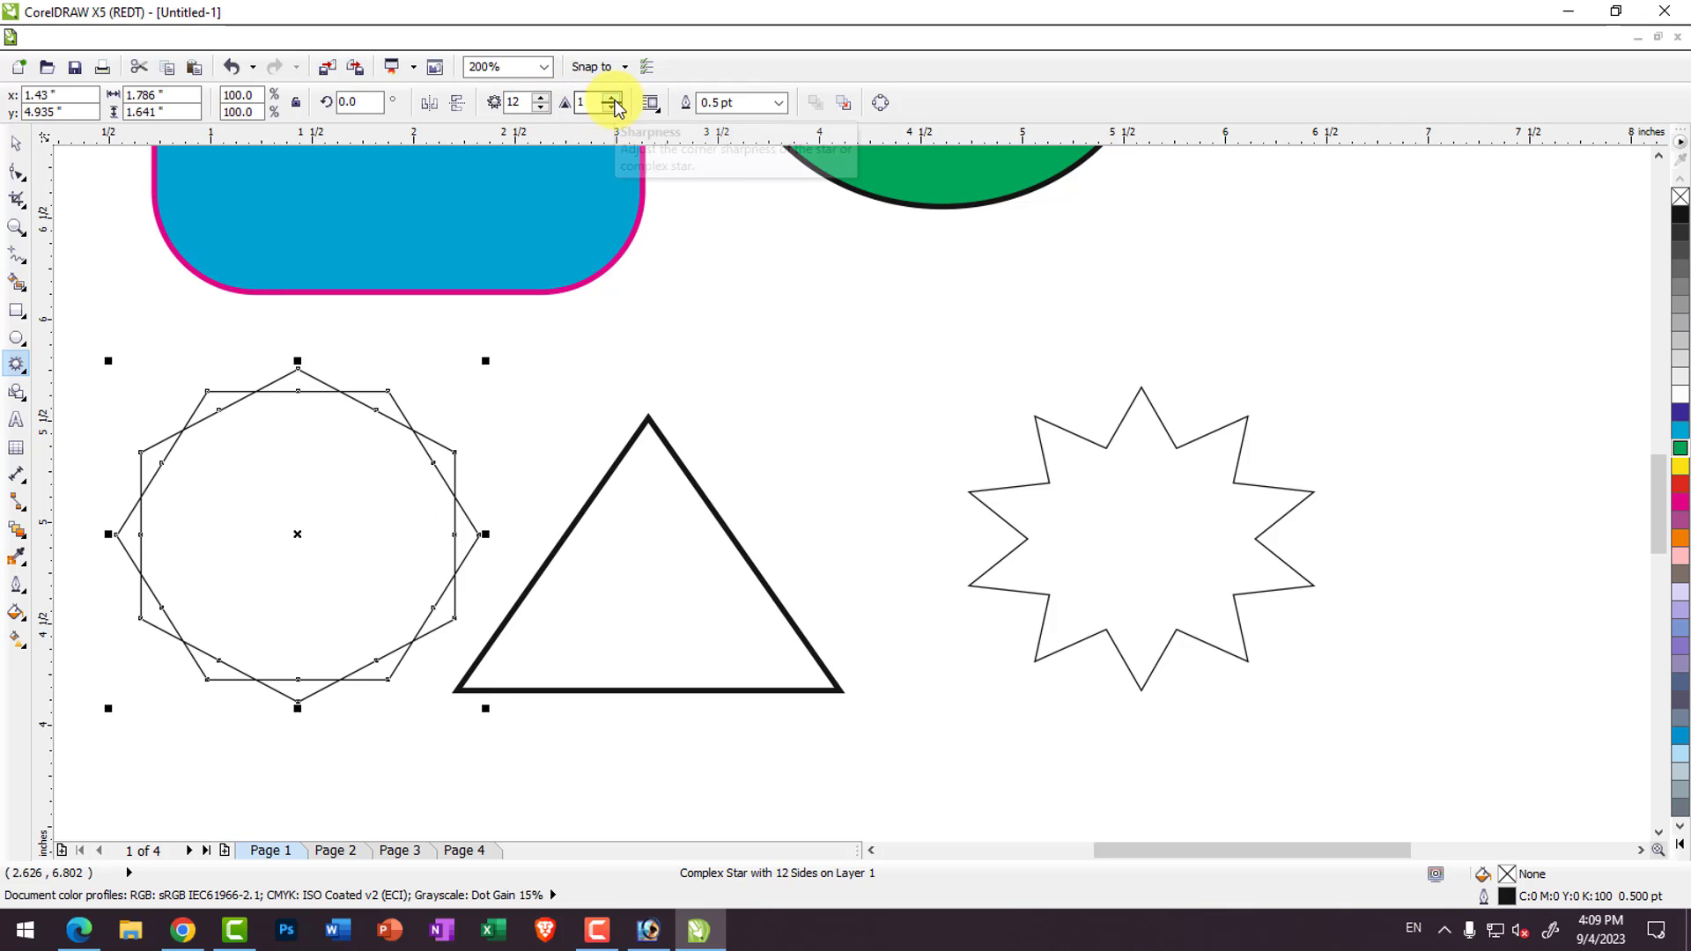
Raise the complex star's sharpness to 4 and settle on 3
click(614, 99)
click(614, 99)
click(614, 98)
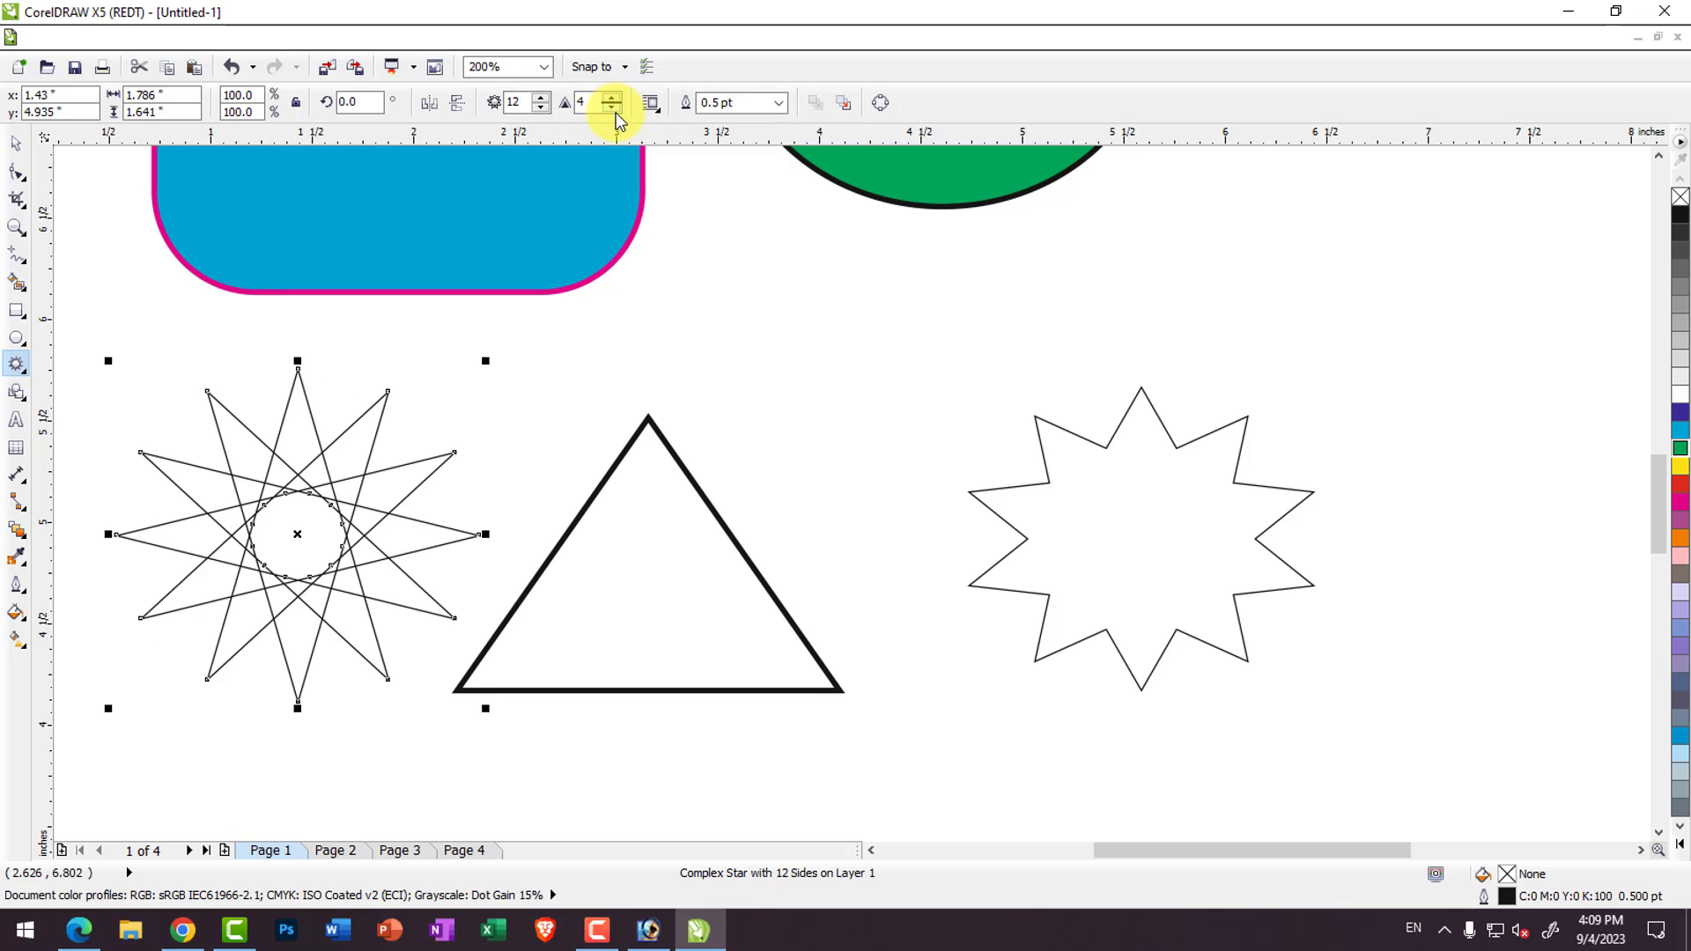
click(613, 107)
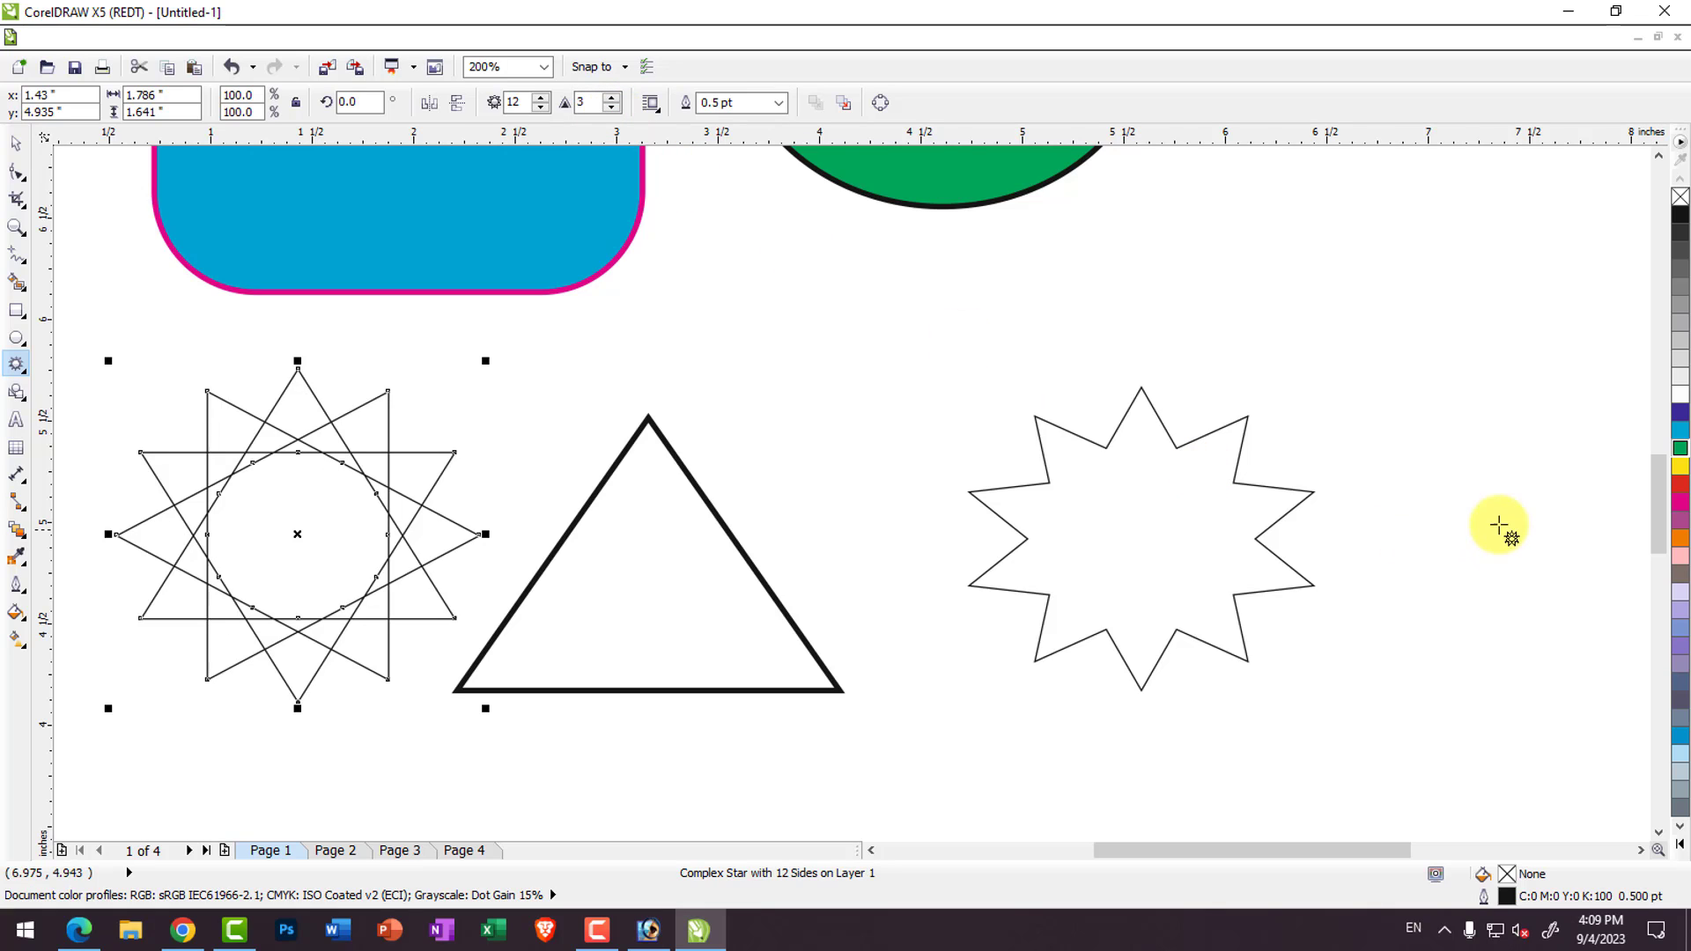
Try a red fill on the complex star and fill it with cyan instead
click(1680, 494)
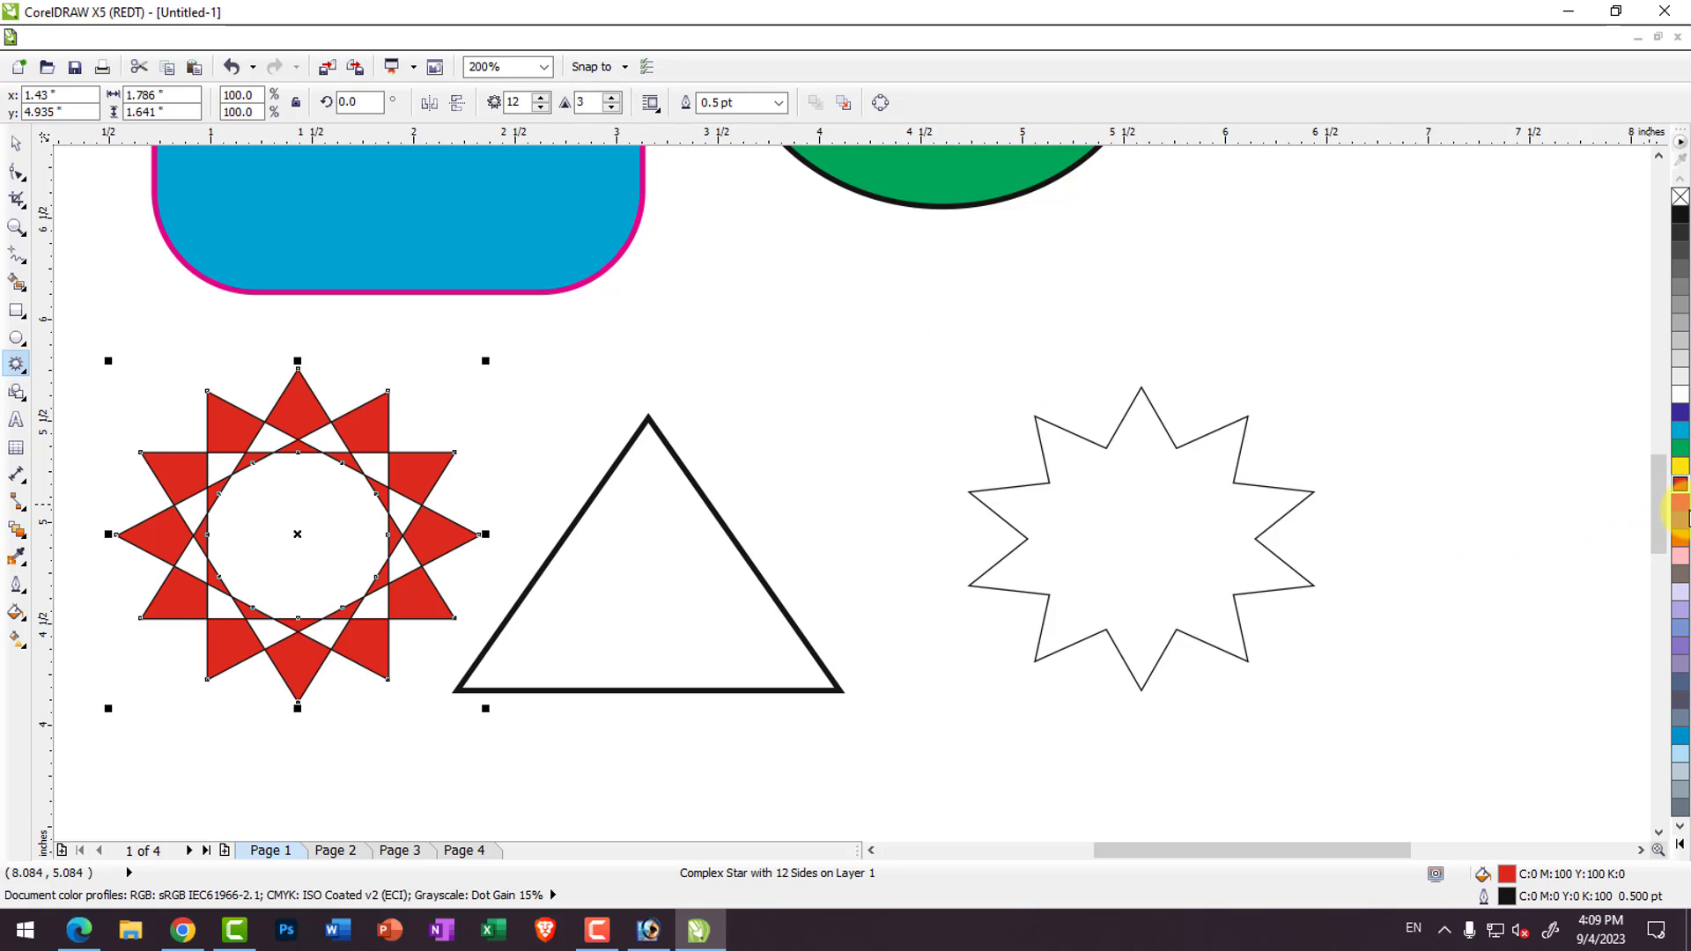
click(1680, 521)
click(1680, 486)
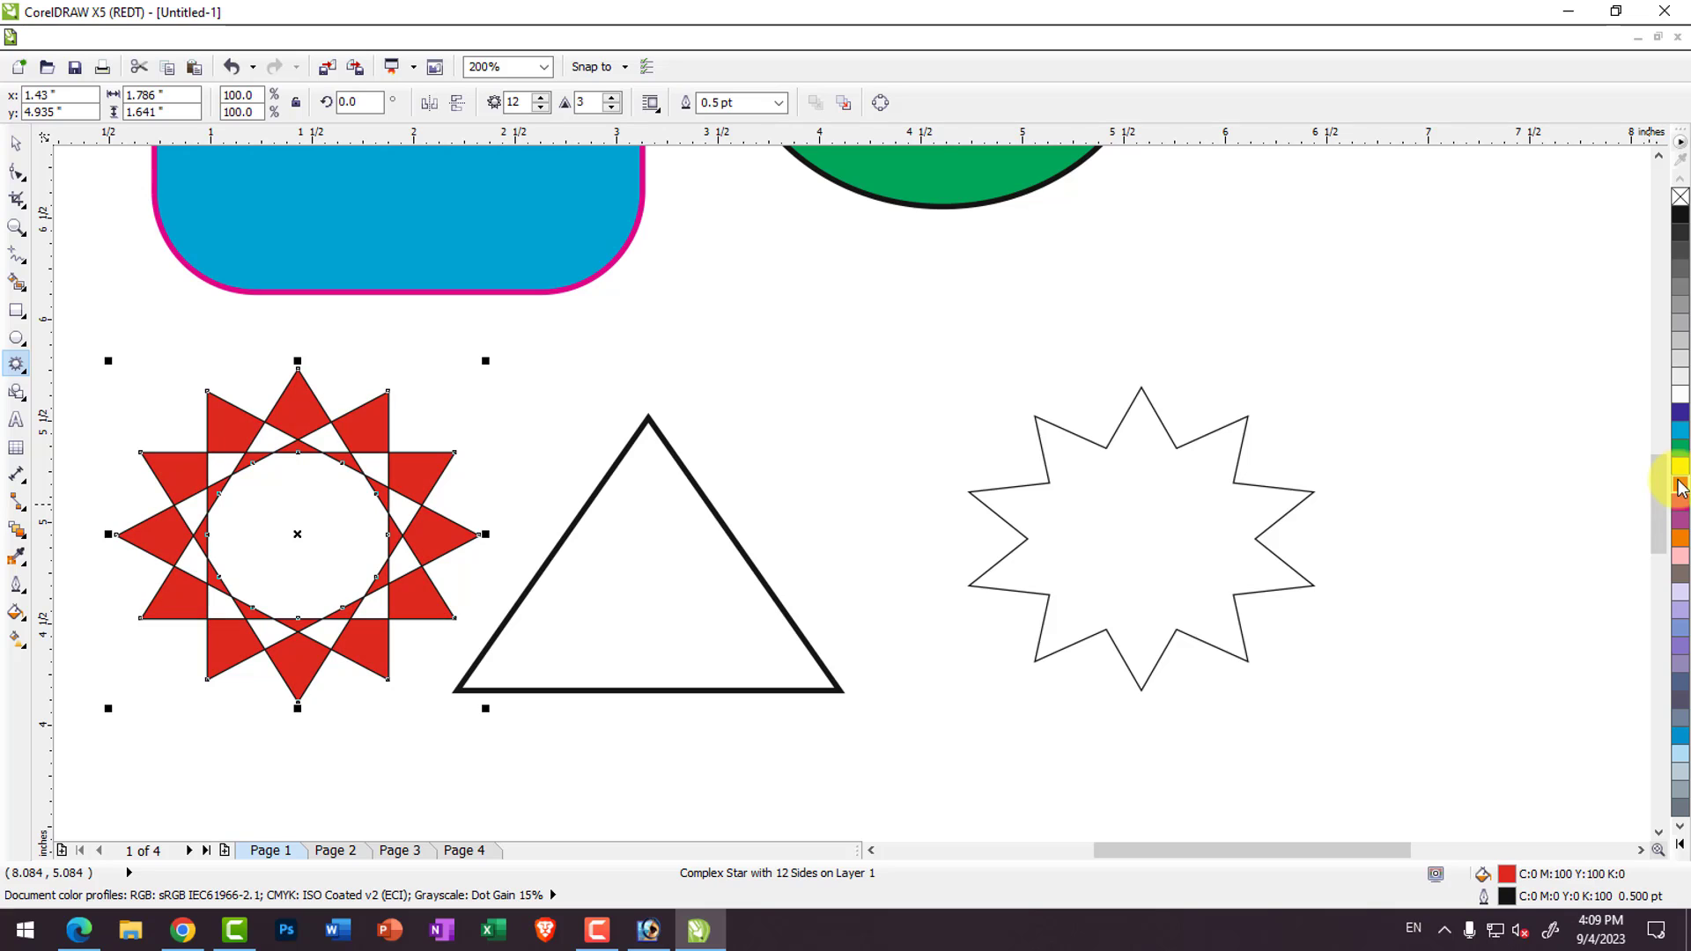
click(1680, 447)
click(1681, 438)
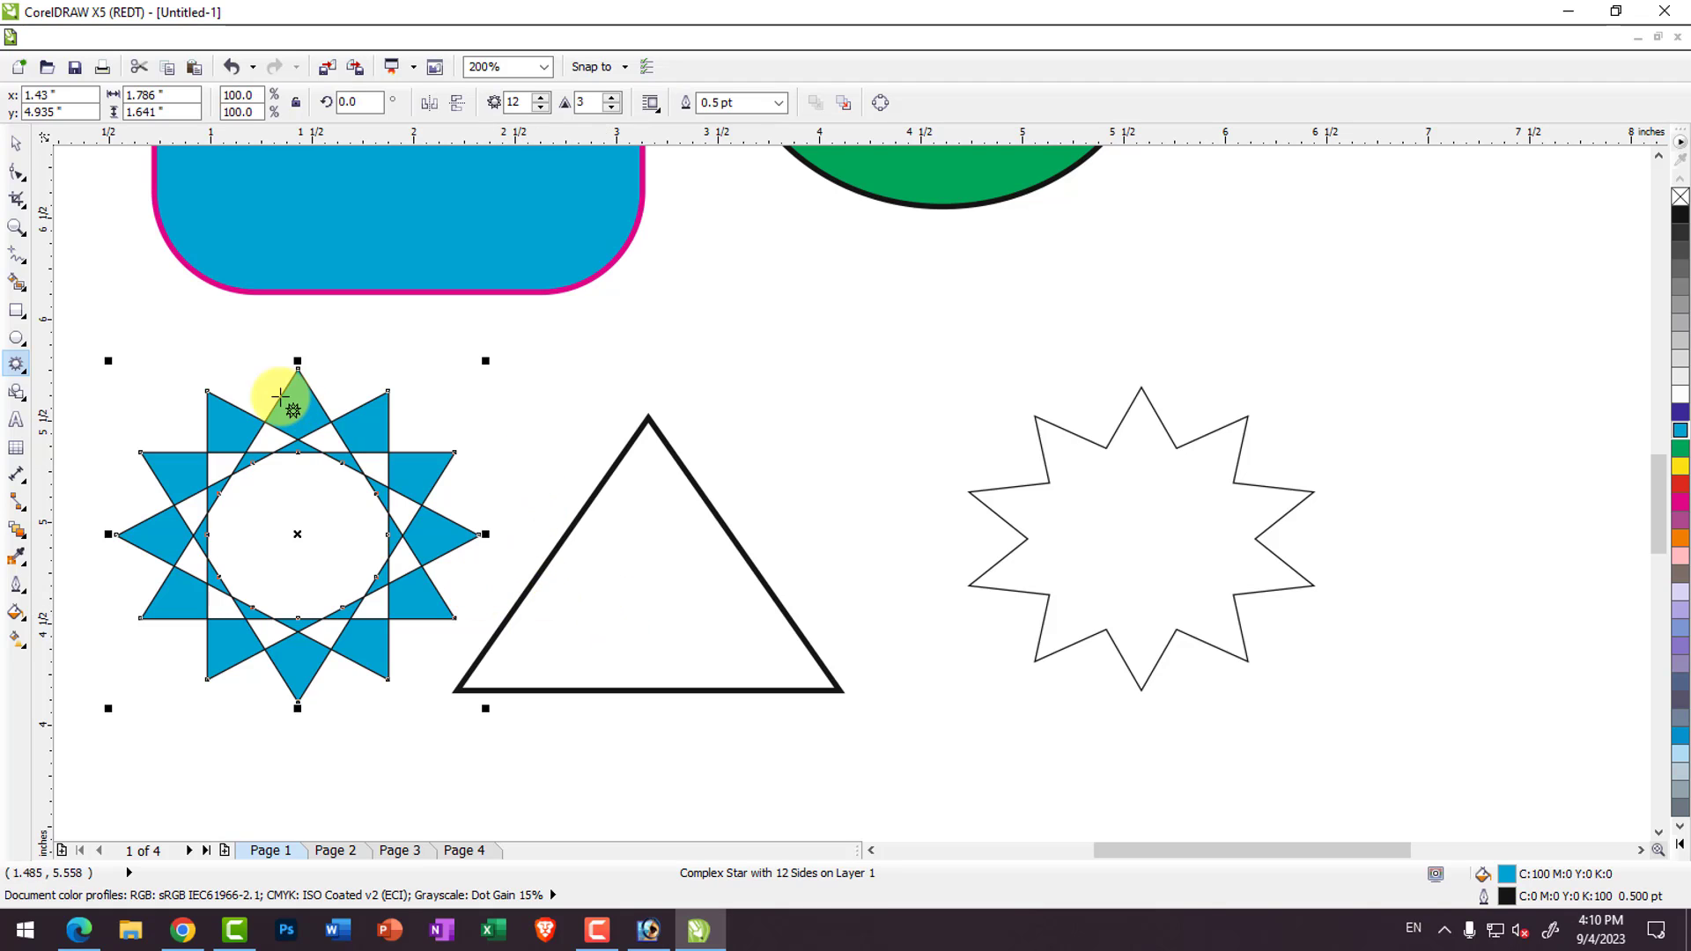
click(407, 599)
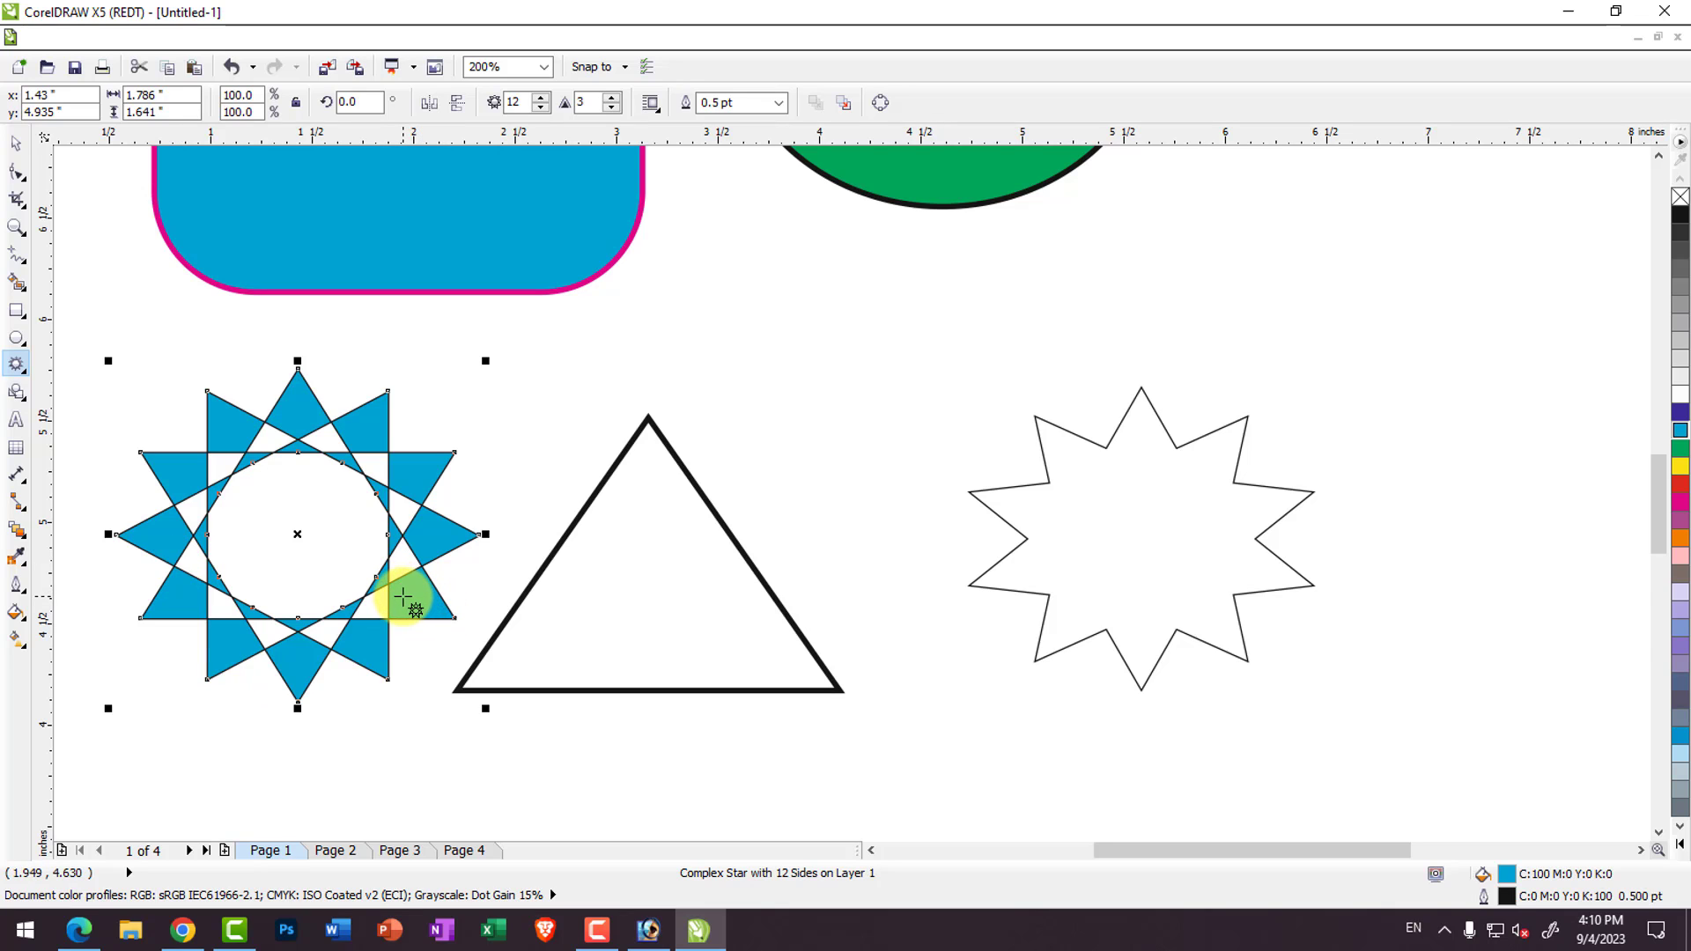
scroll(403, 597, down, 5)
scroll(453, 479, up, 4)
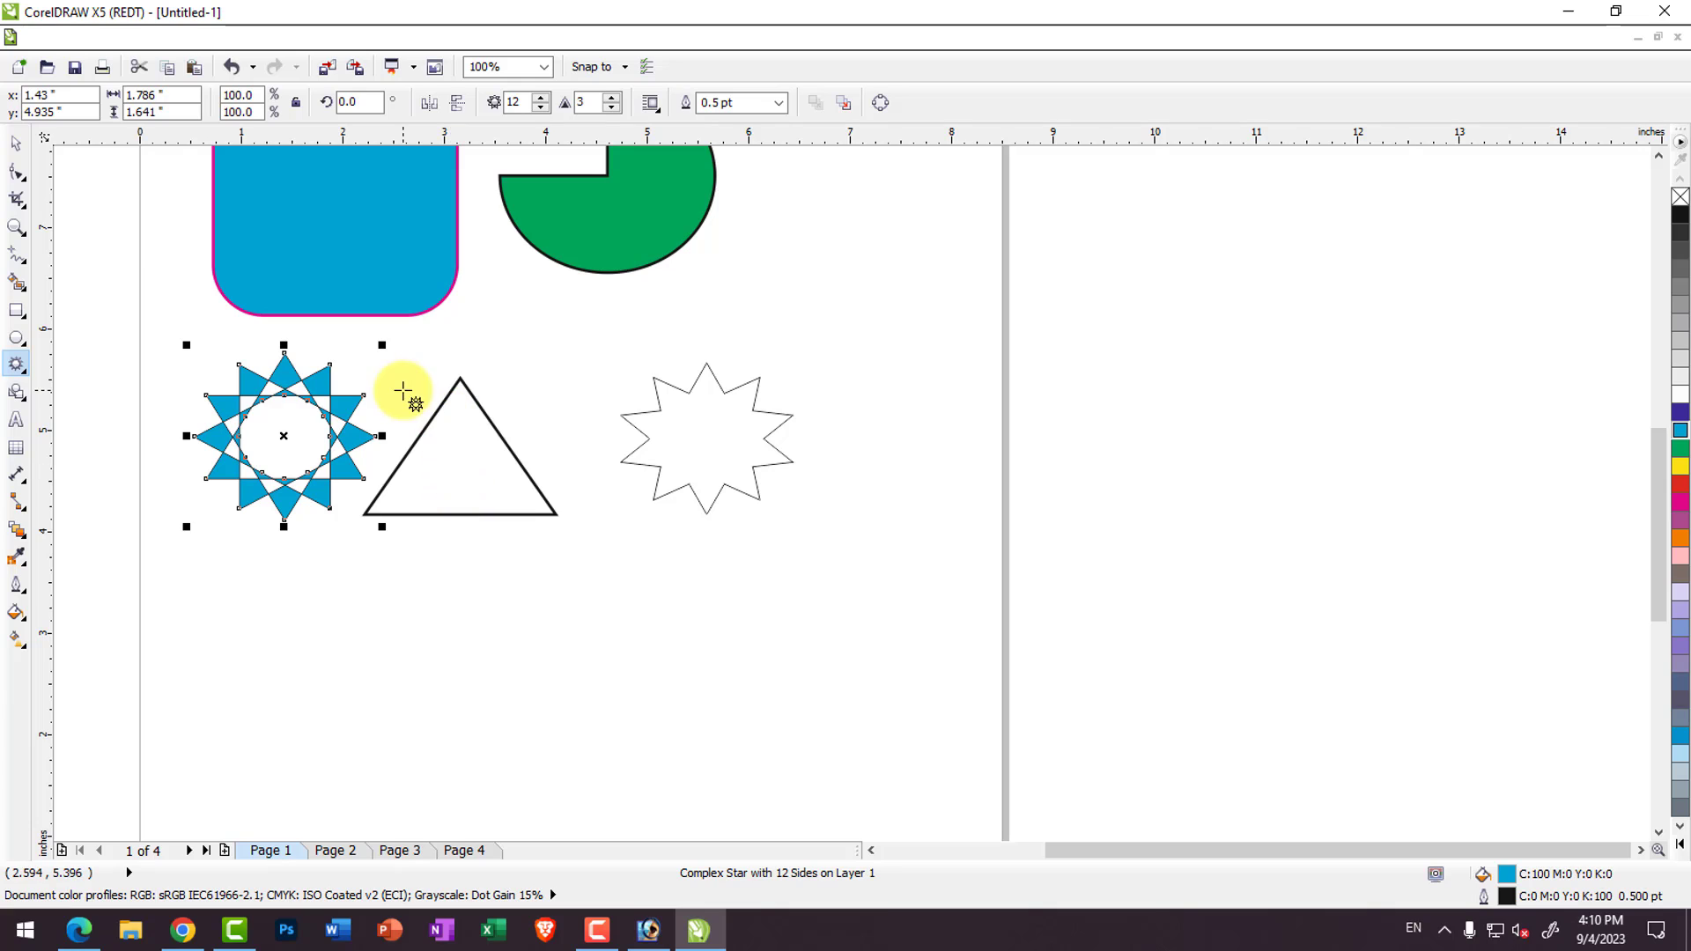
click(16, 317)
click(18, 284)
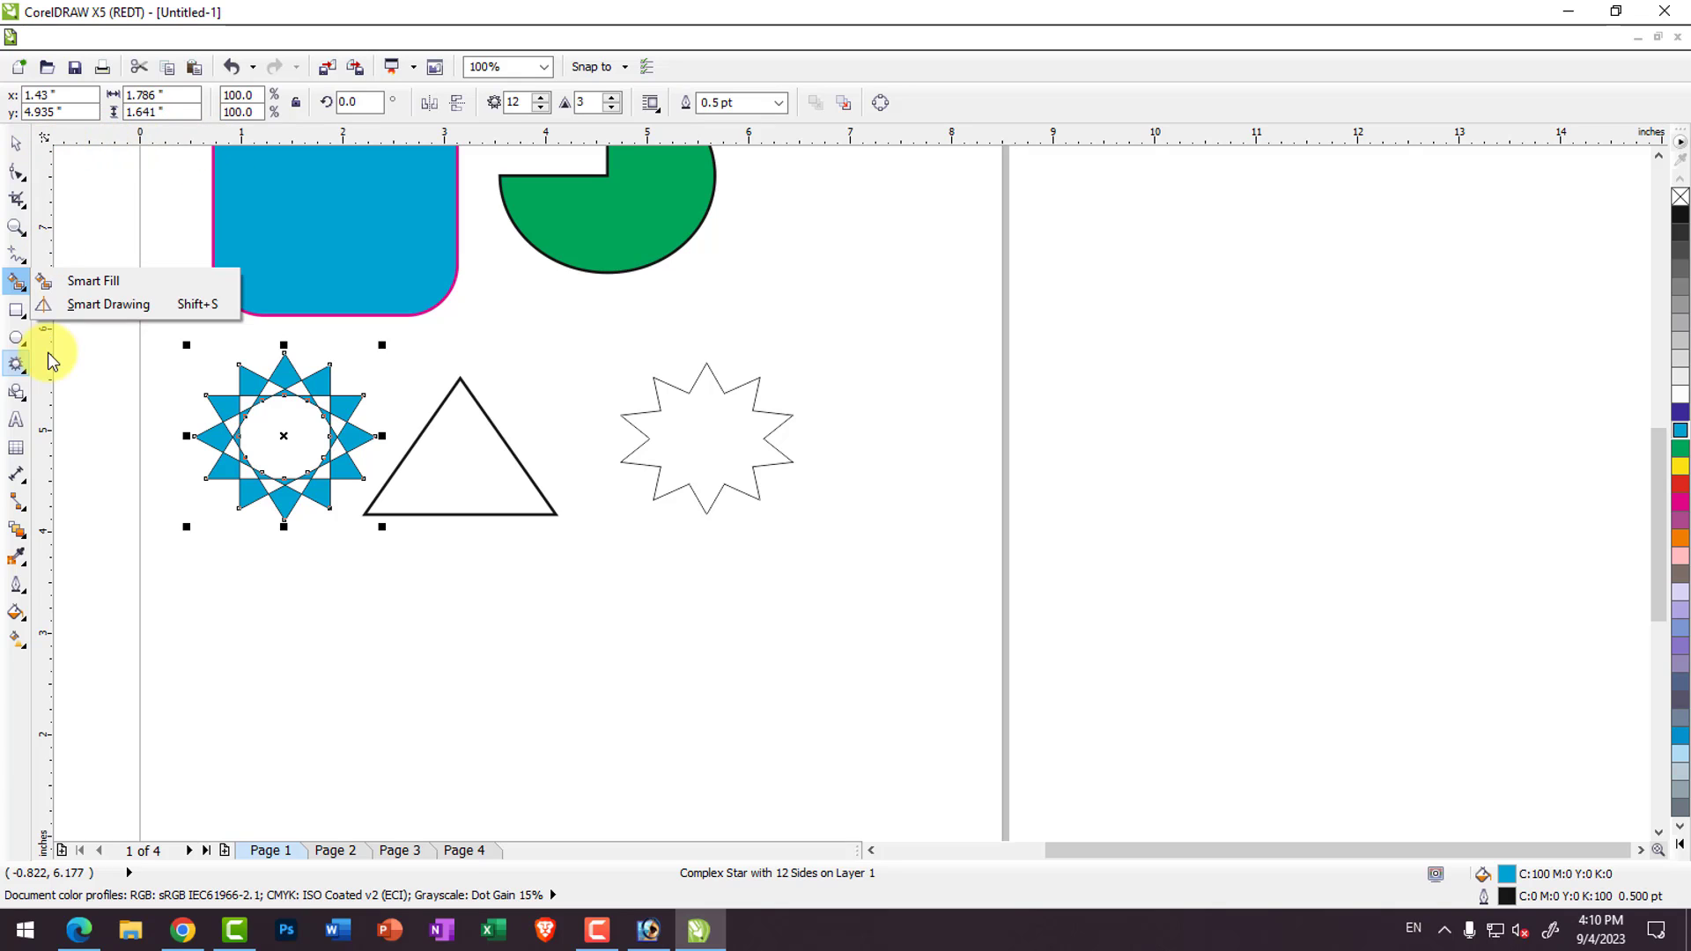
click(22, 315)
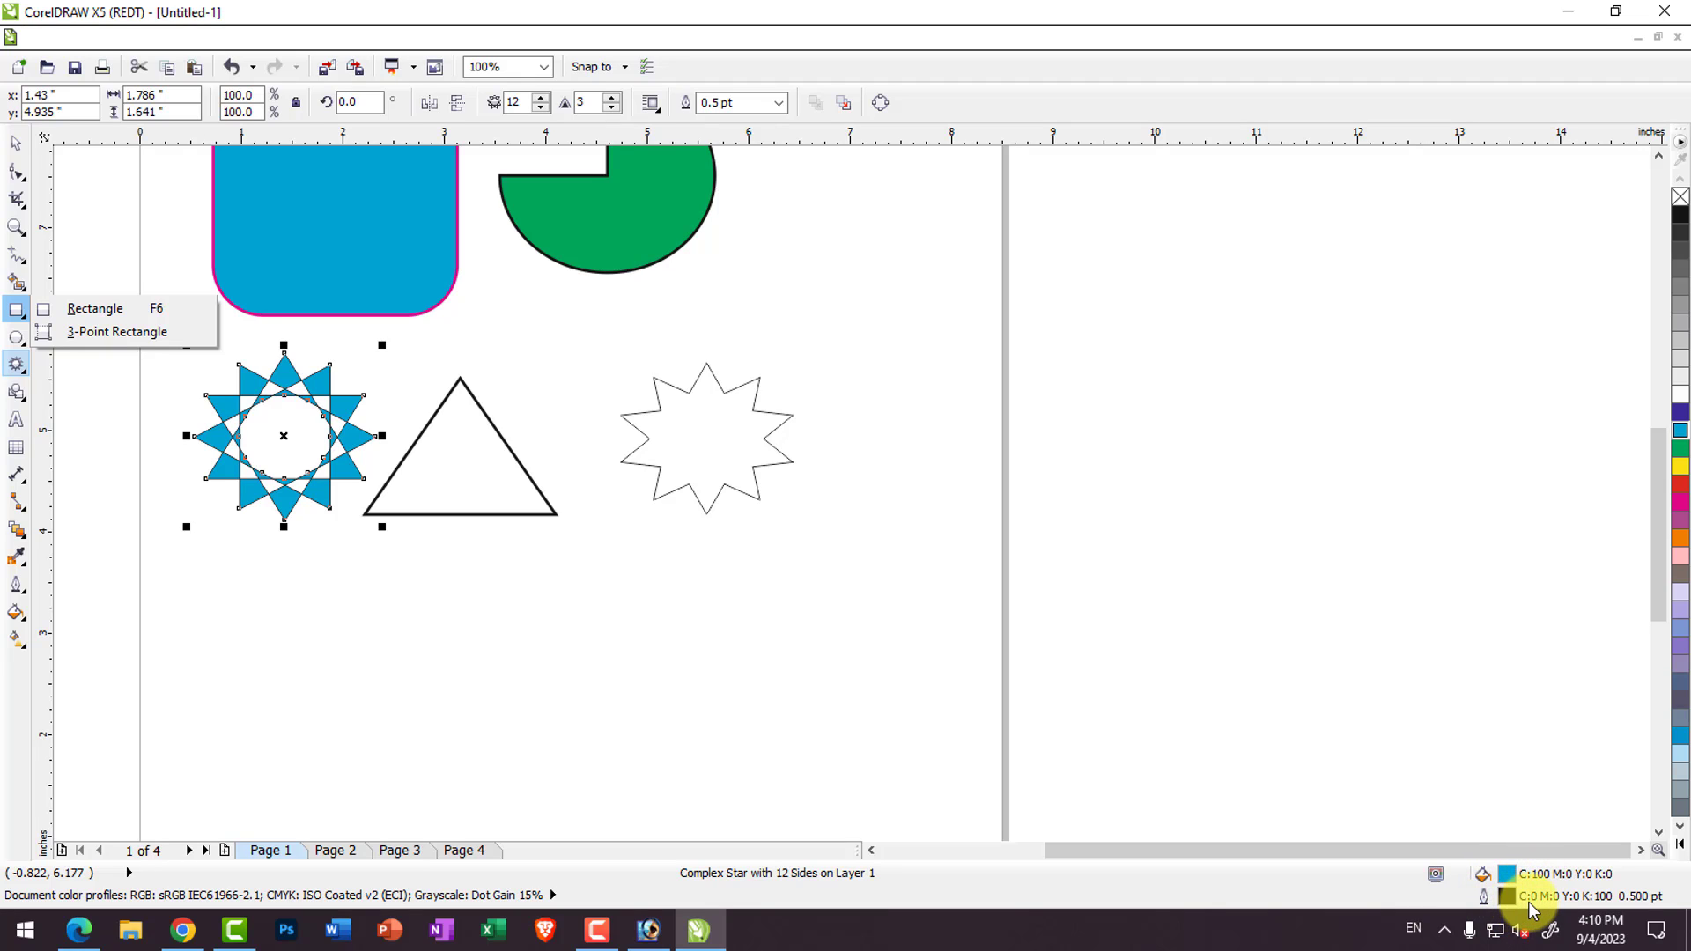
click(701, 428)
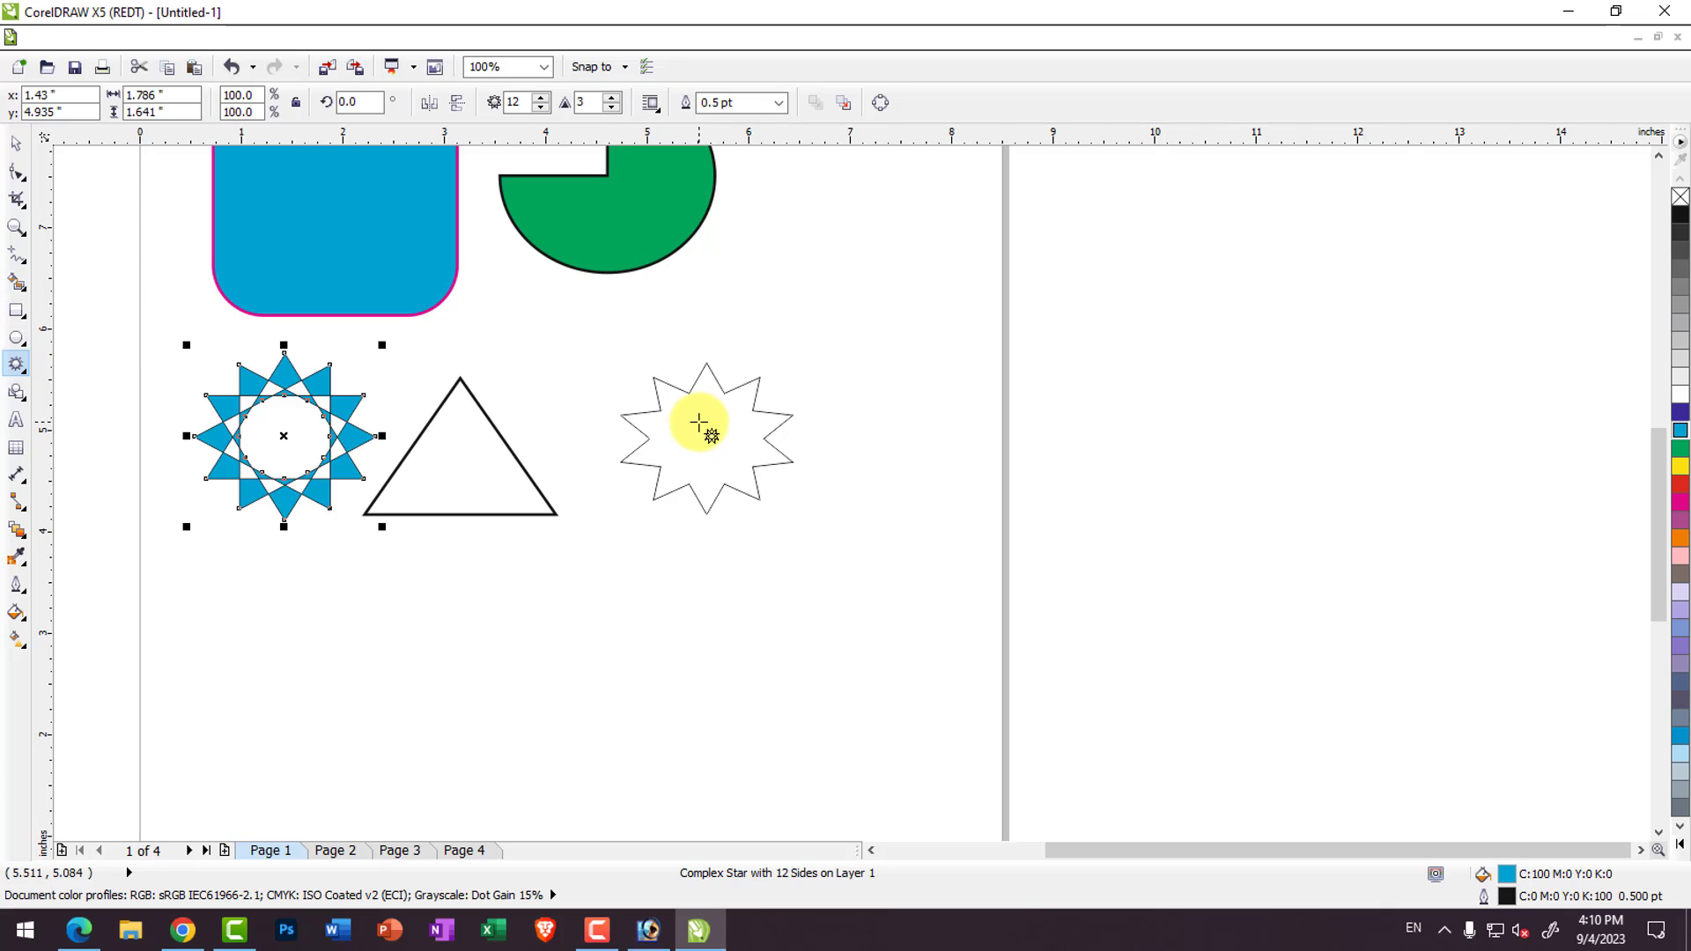
Fill the ten-pointed star with red and colour its outline purple
click(16, 143)
click(793, 462)
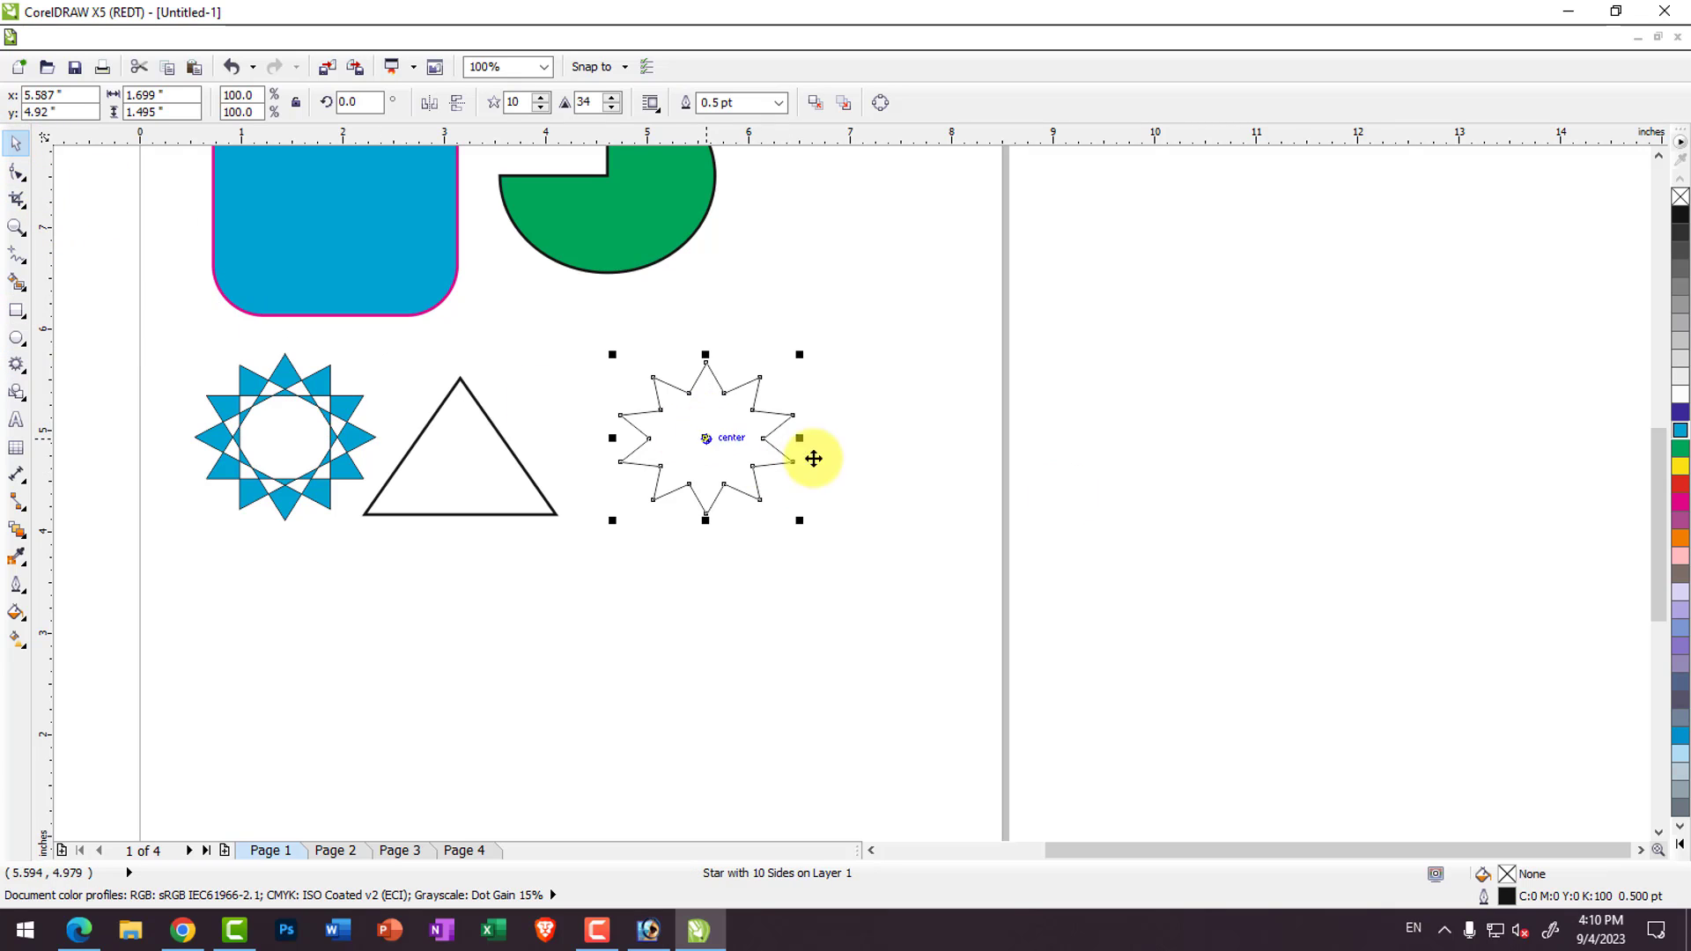
click(1680, 487)
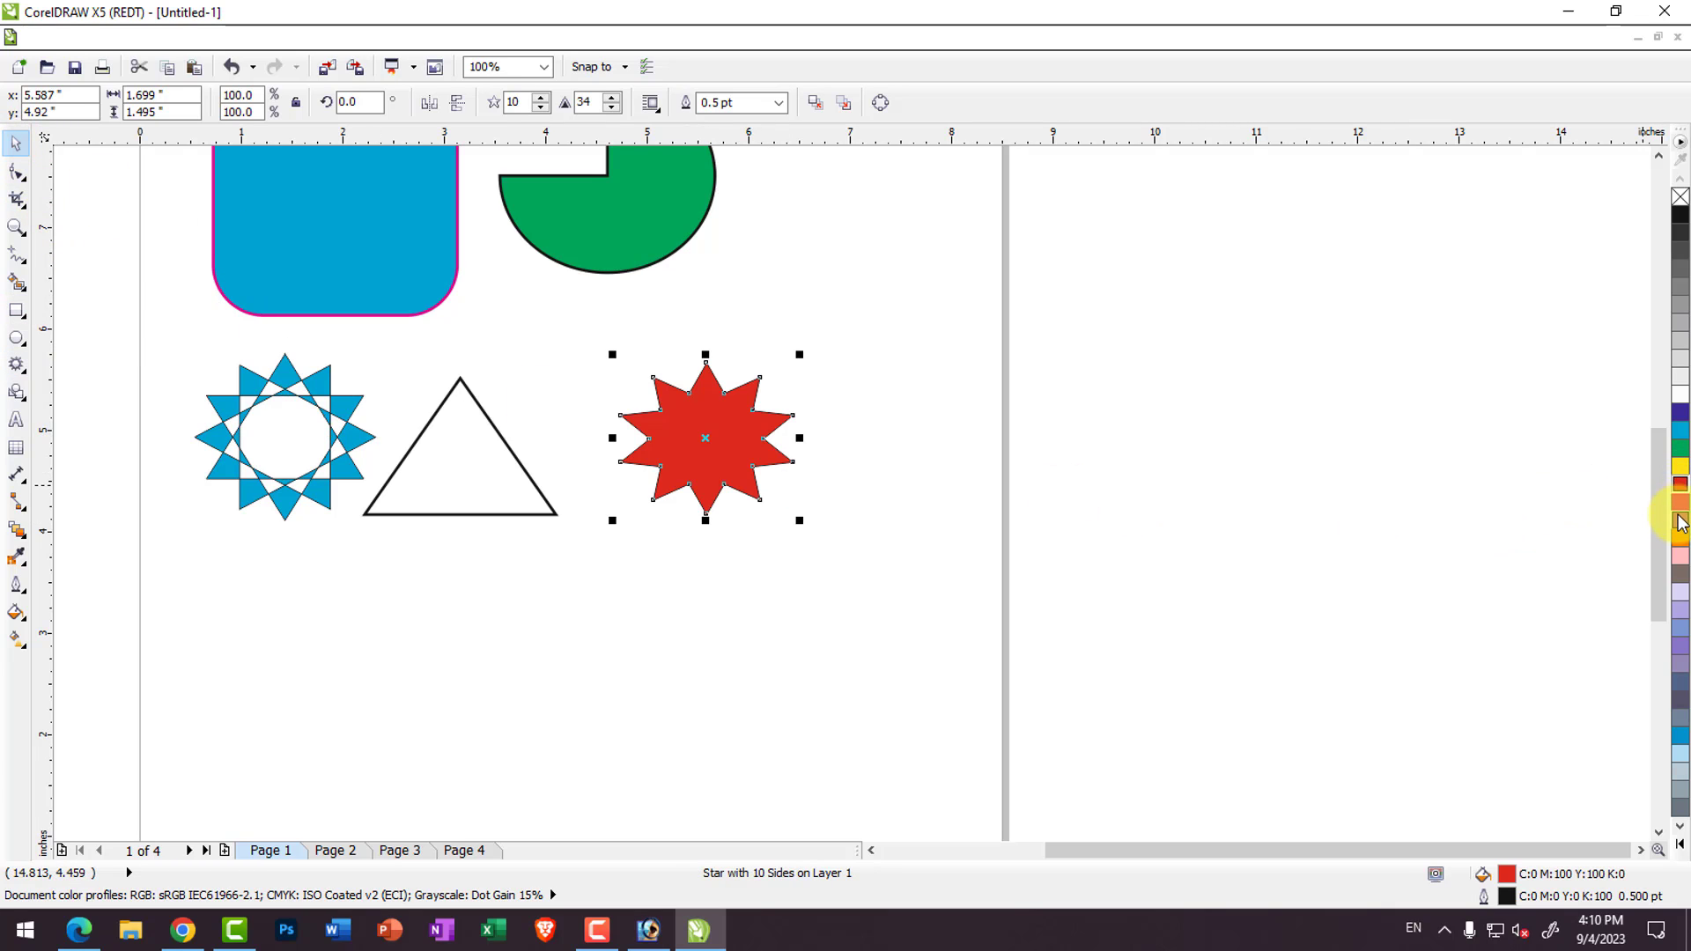
right_click(1680, 525)
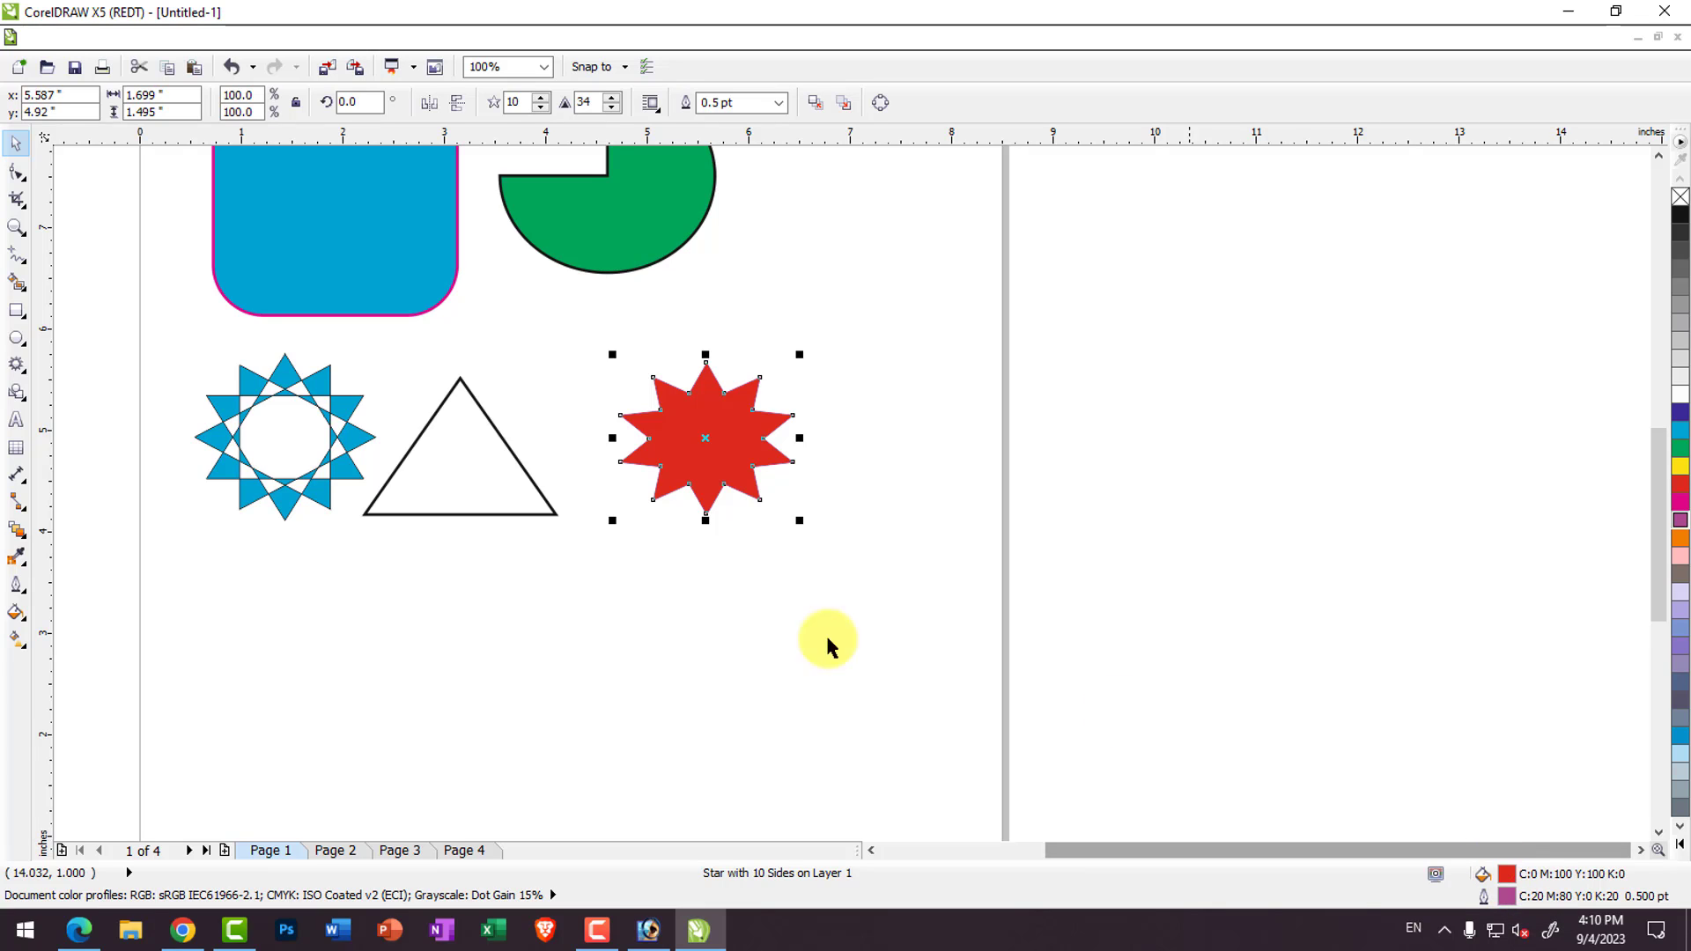
Draw a graph paper grid of 4 columns by 3 rows, about 1 inch square, above and to the right of the red star
scroll(484, 419, up, 1)
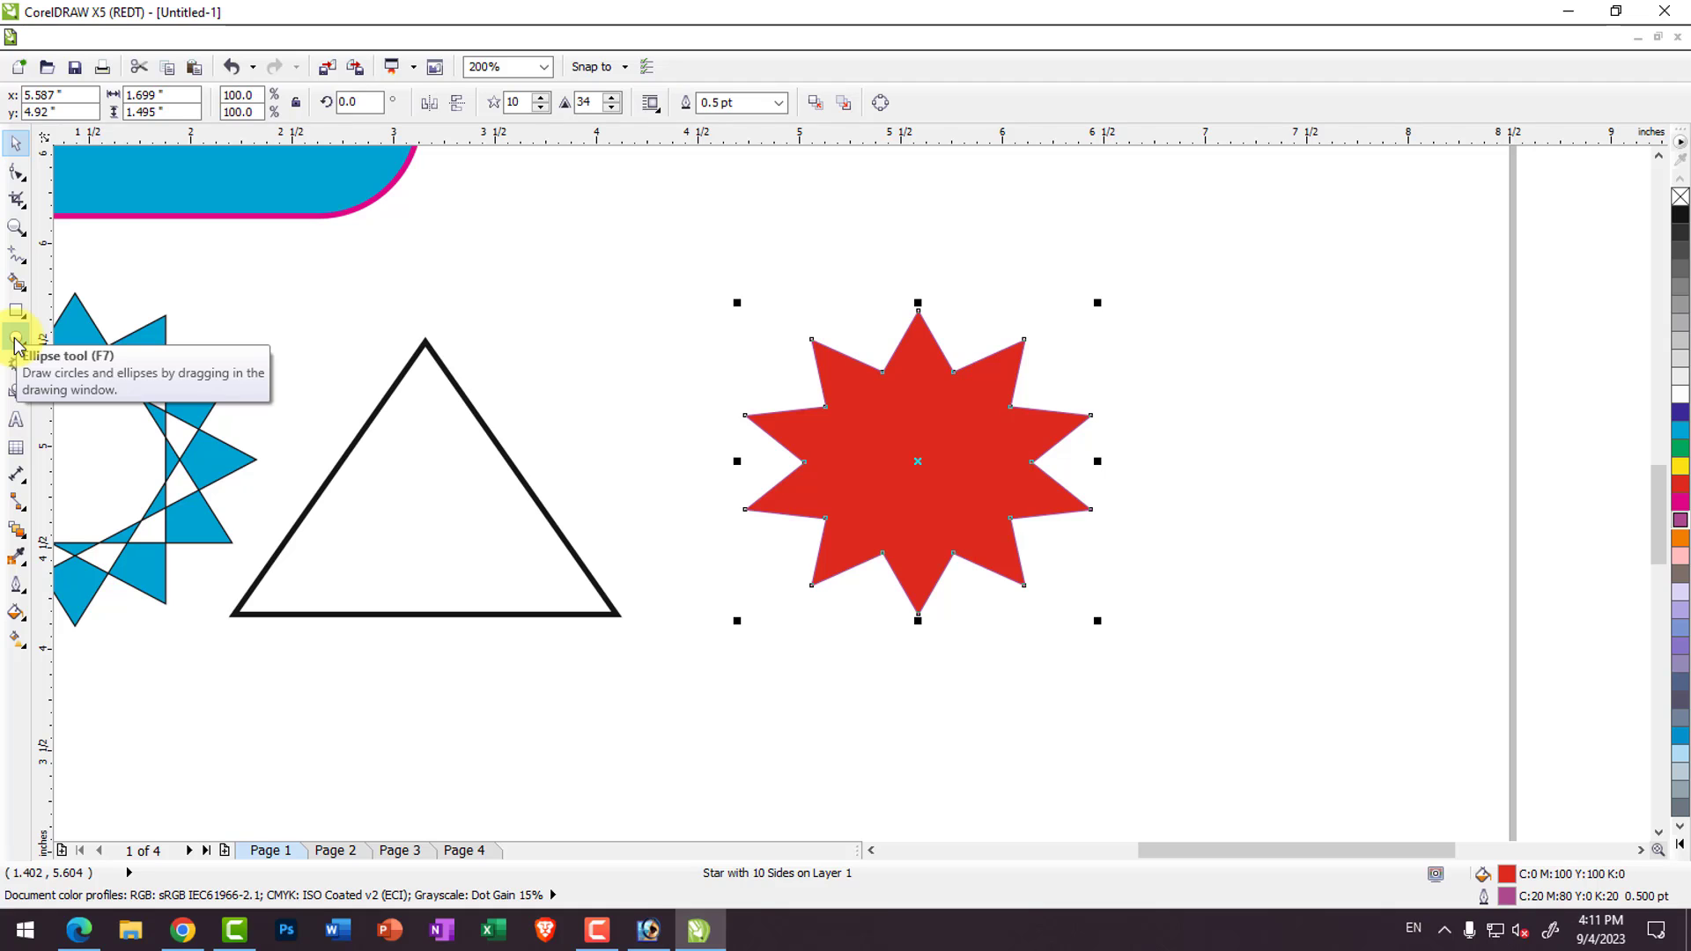
click(17, 364)
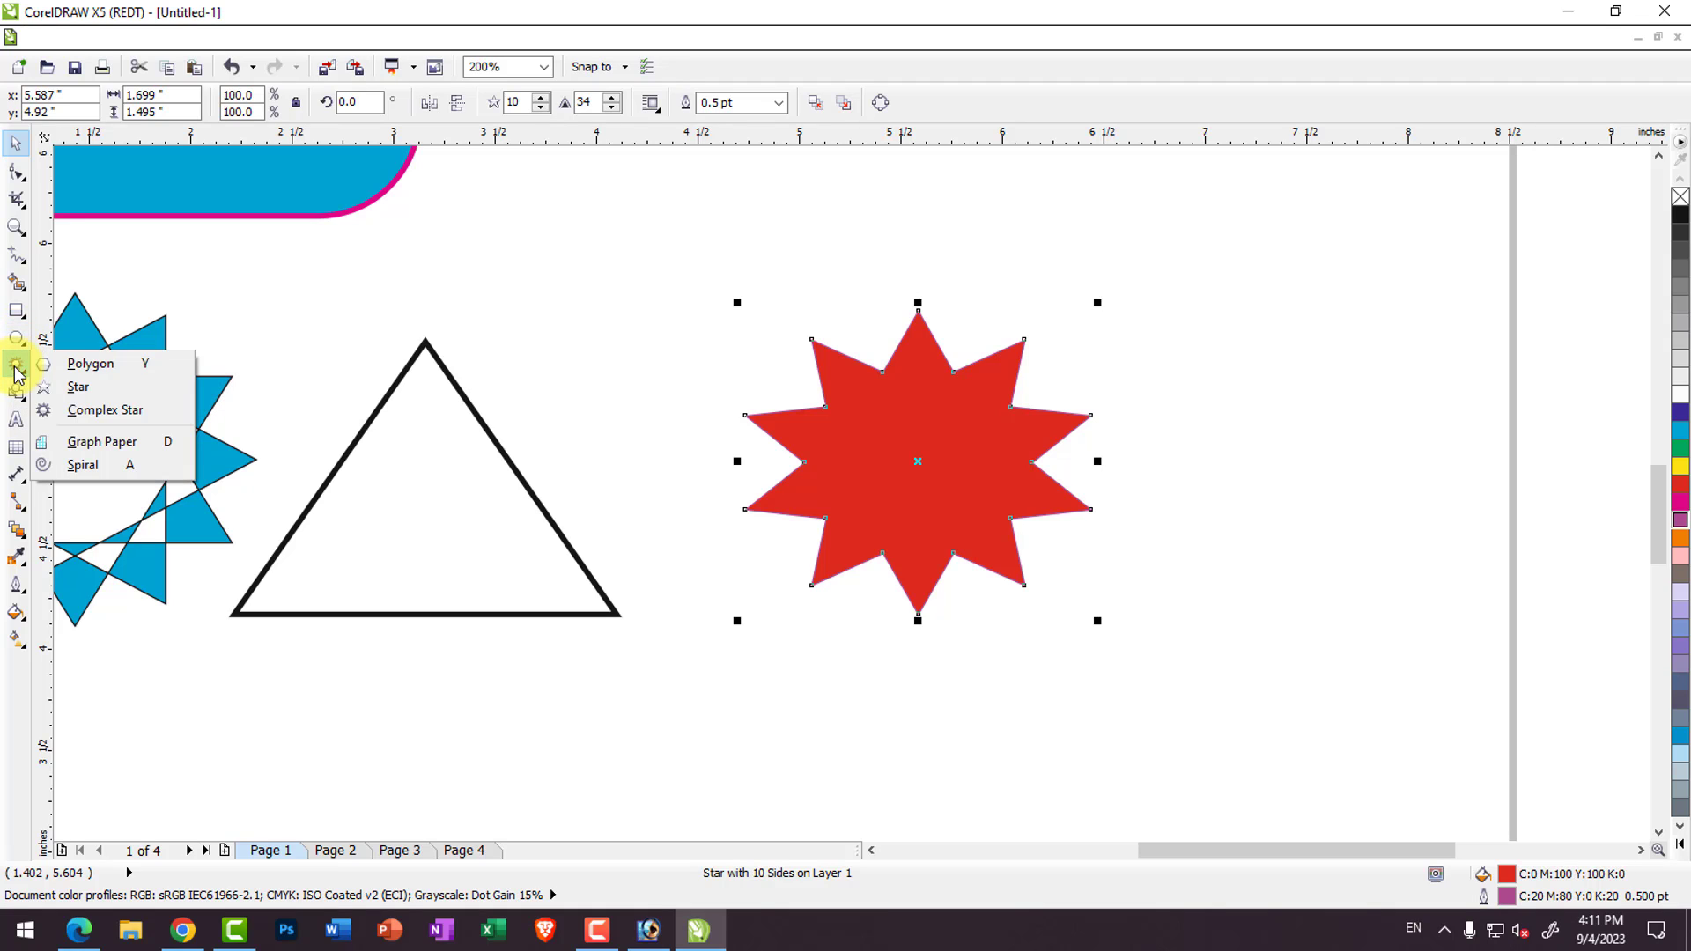
click(87, 441)
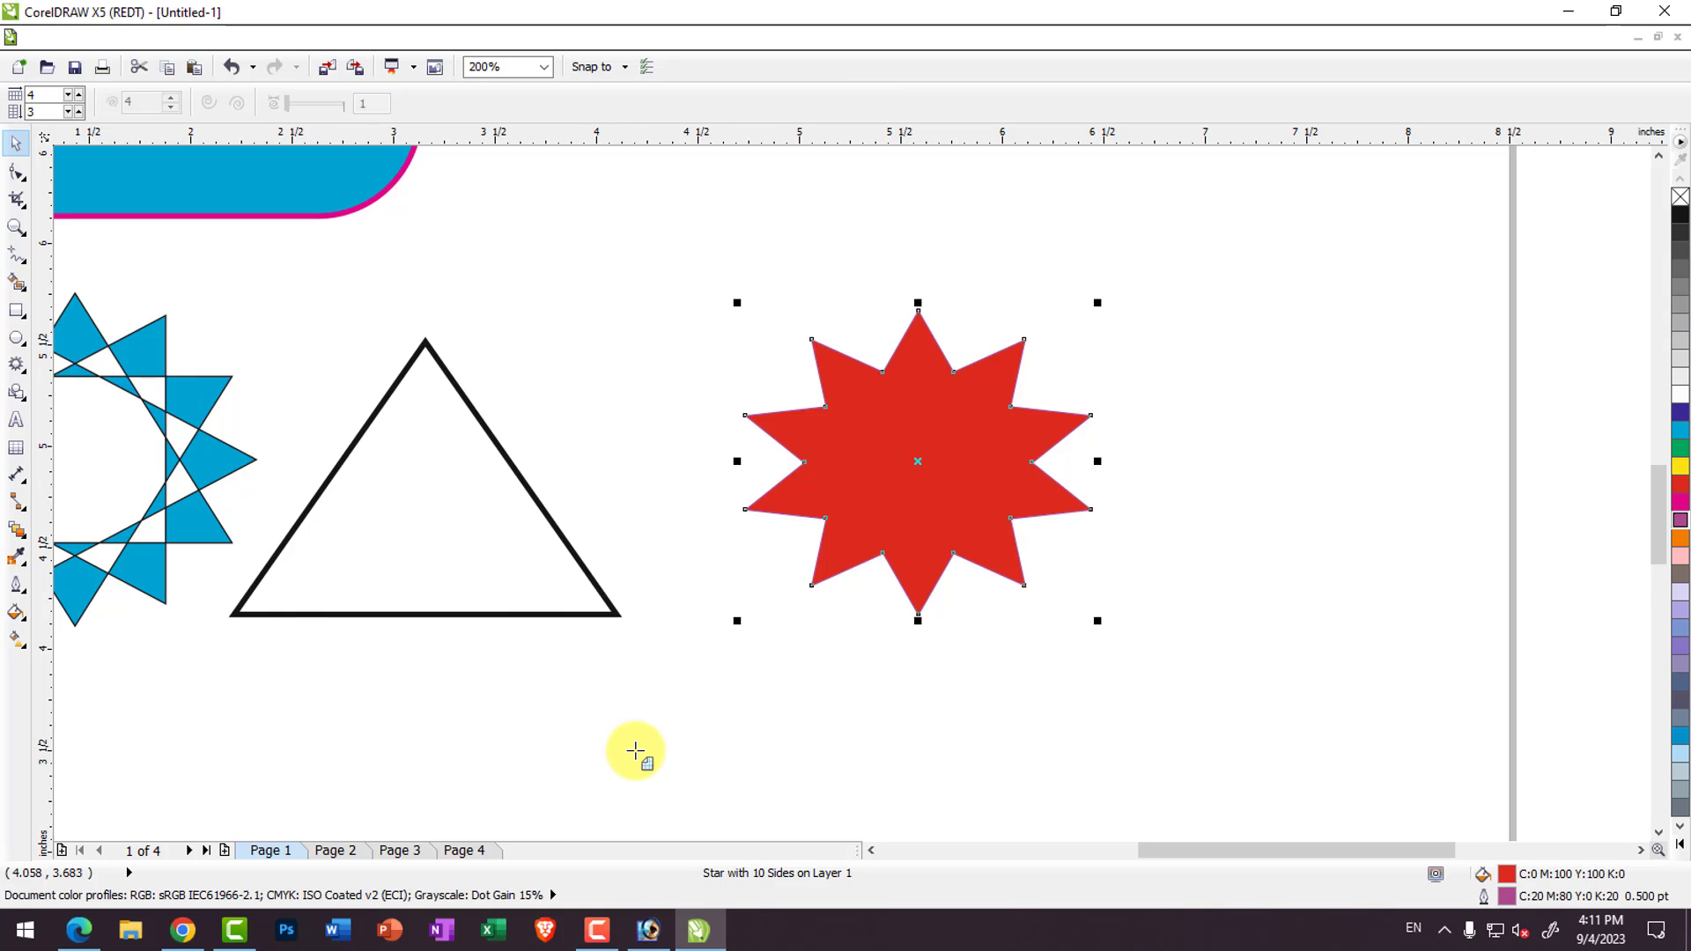
scroll(634, 747, down, 3)
scroll(604, 746, up, 4)
scroll(773, 634, up, 2)
scroll(476, 339, down, 2)
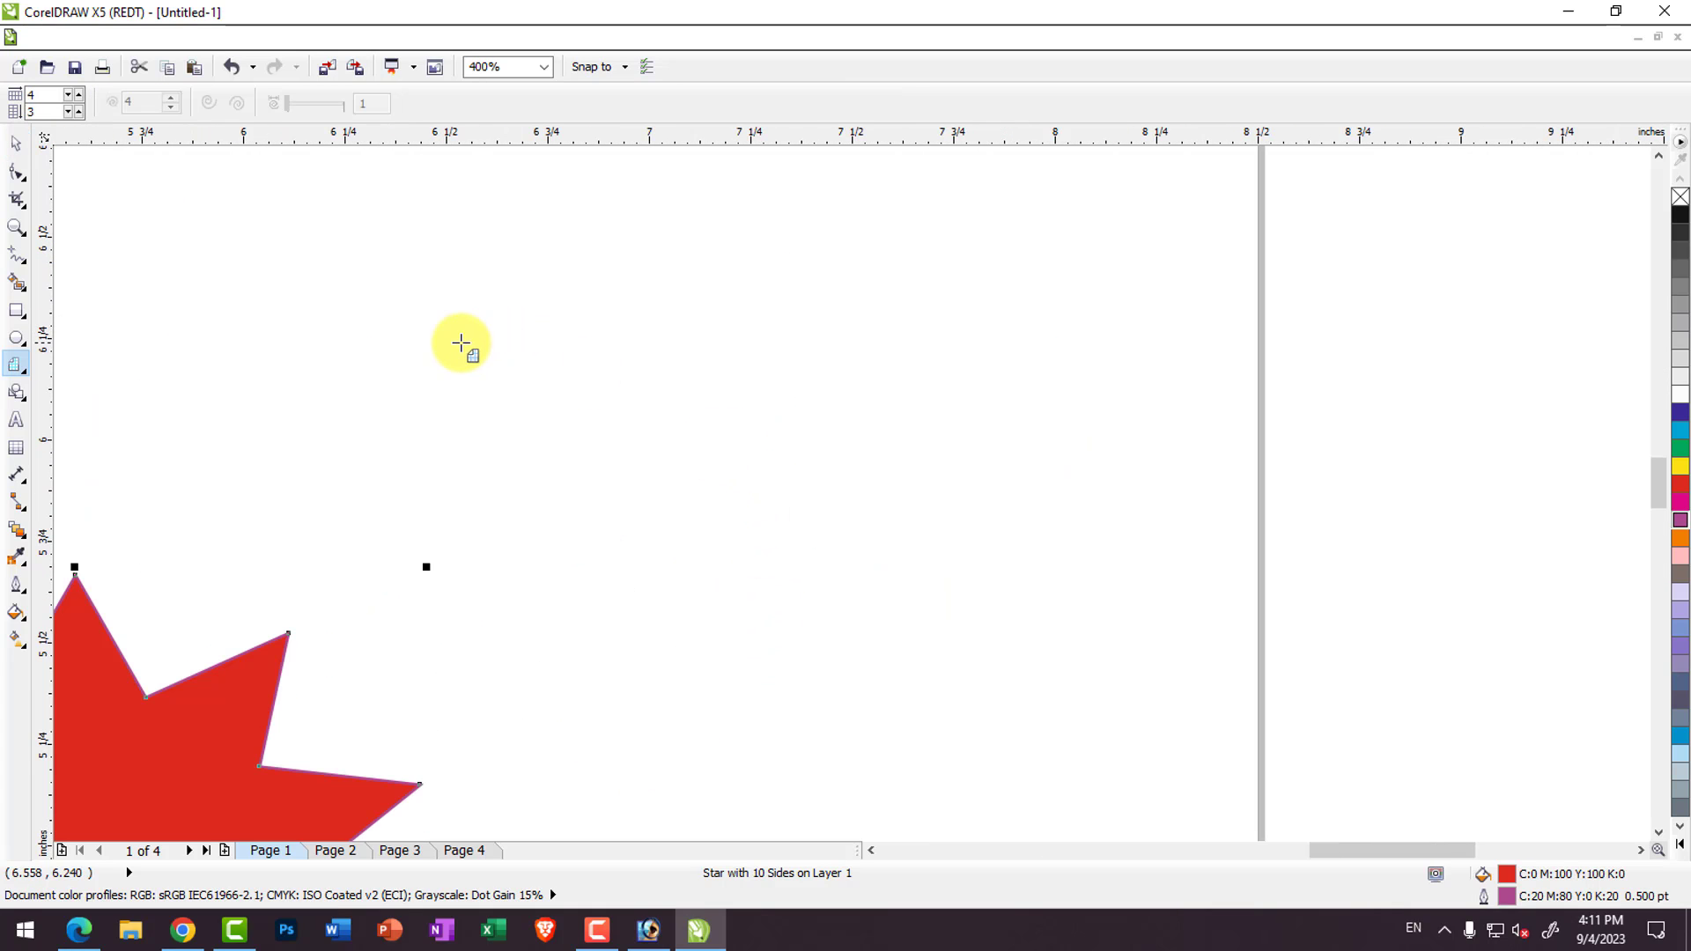
drag(384, 257, 808, 682)
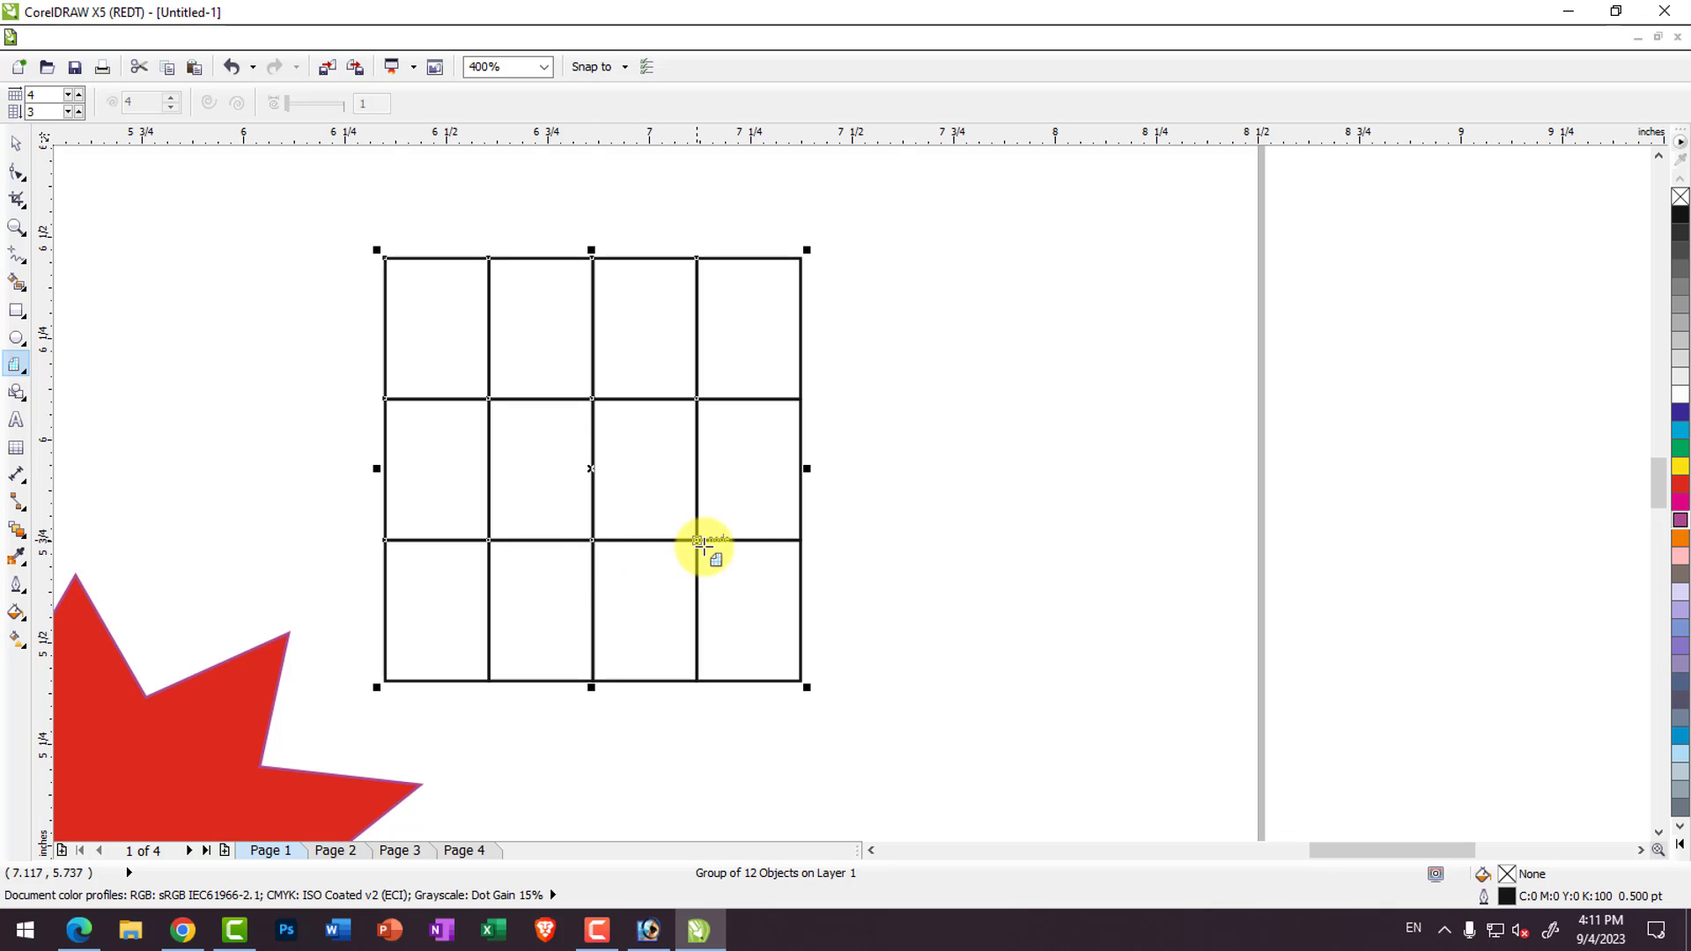
Draw a four-revolution spiral about 0.95 by 0.87 inches to the right of the green pie shape
scroll(679, 502, down, 3)
scroll(698, 246, up, 2)
scroll(80, 375, up, 1)
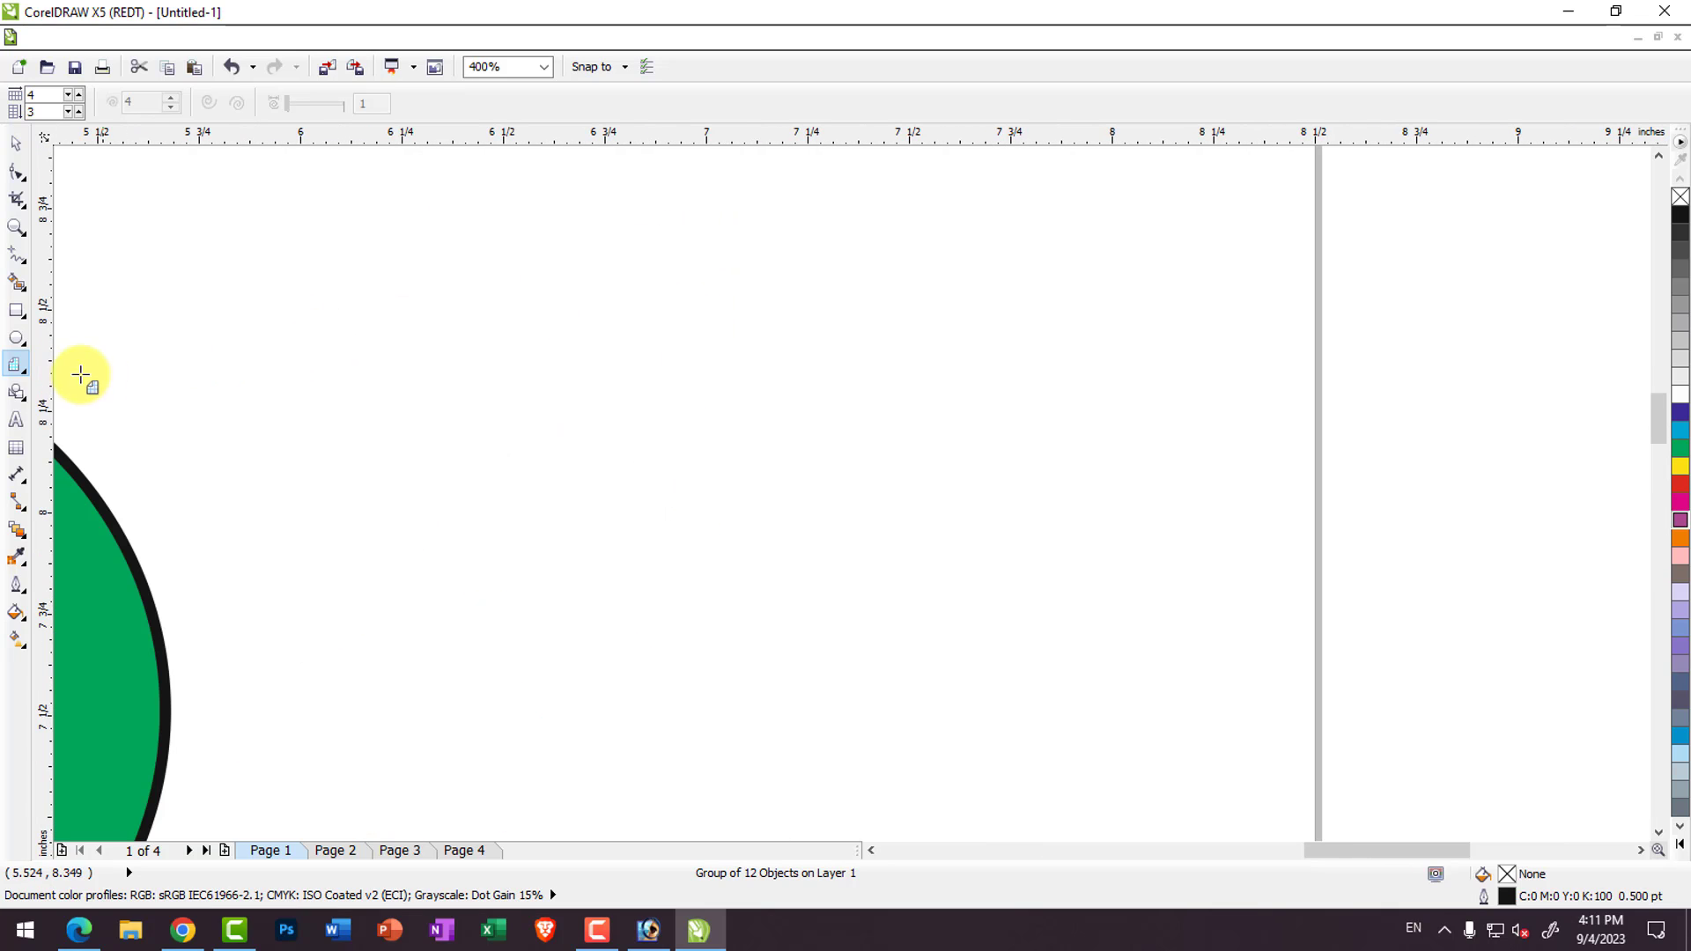
click(16, 364)
click(79, 461)
drag(504, 317, 890, 672)
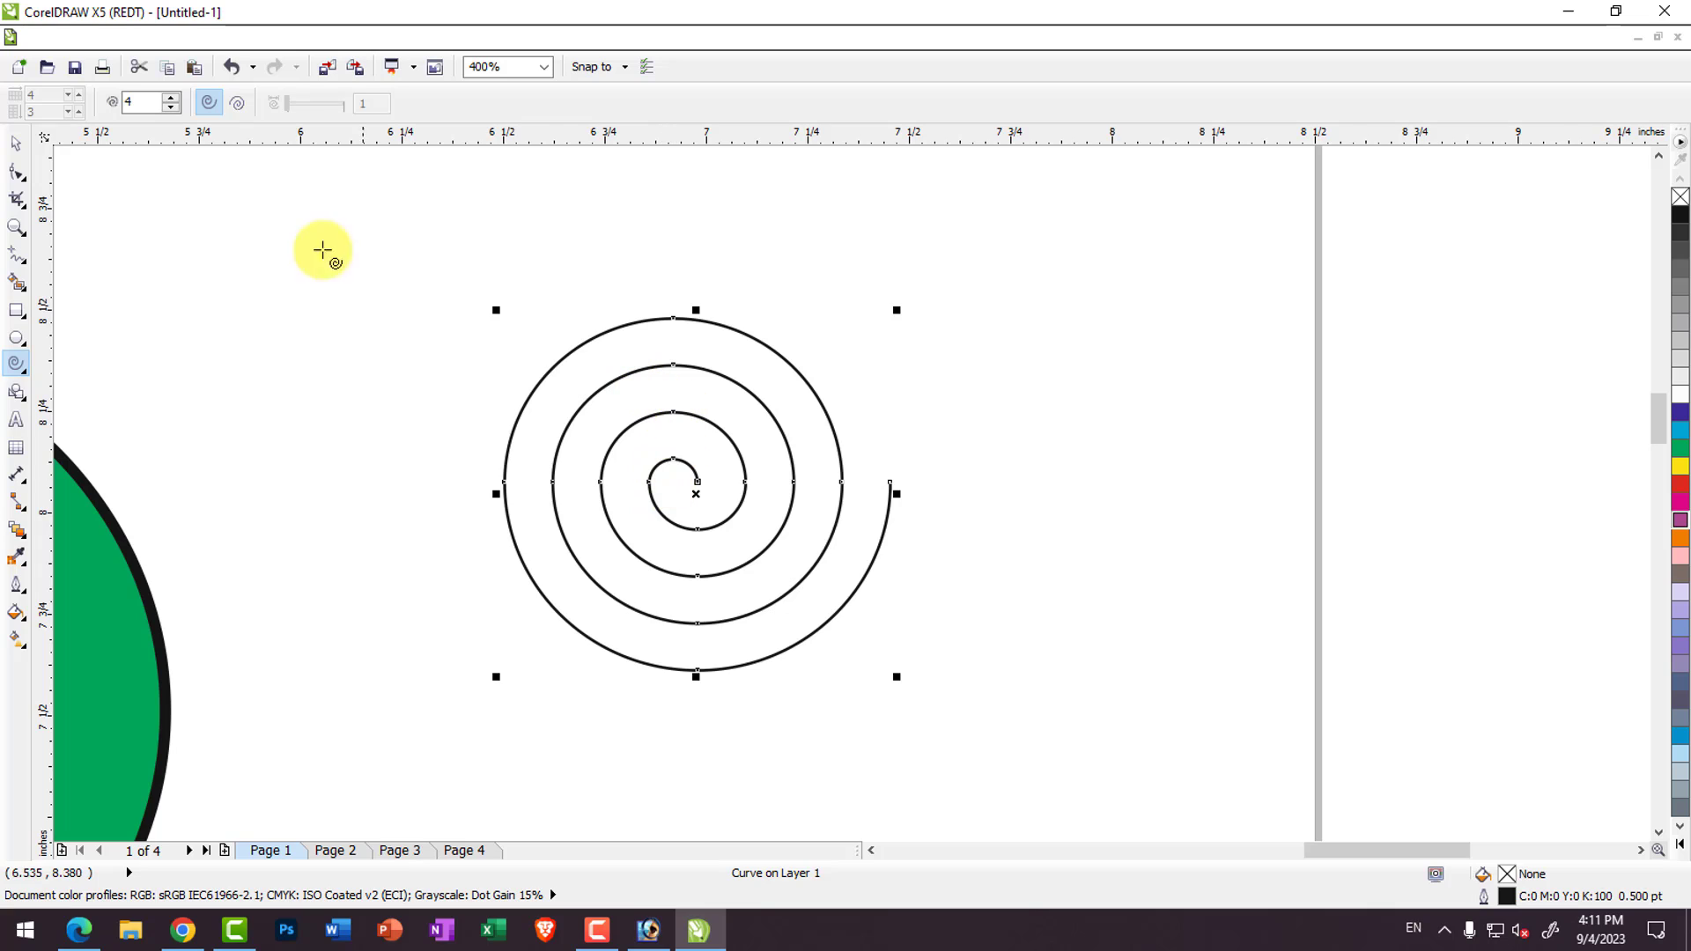
Try a one-revolution spiral to the upper left of the existing spiral and undo it
click(171, 108)
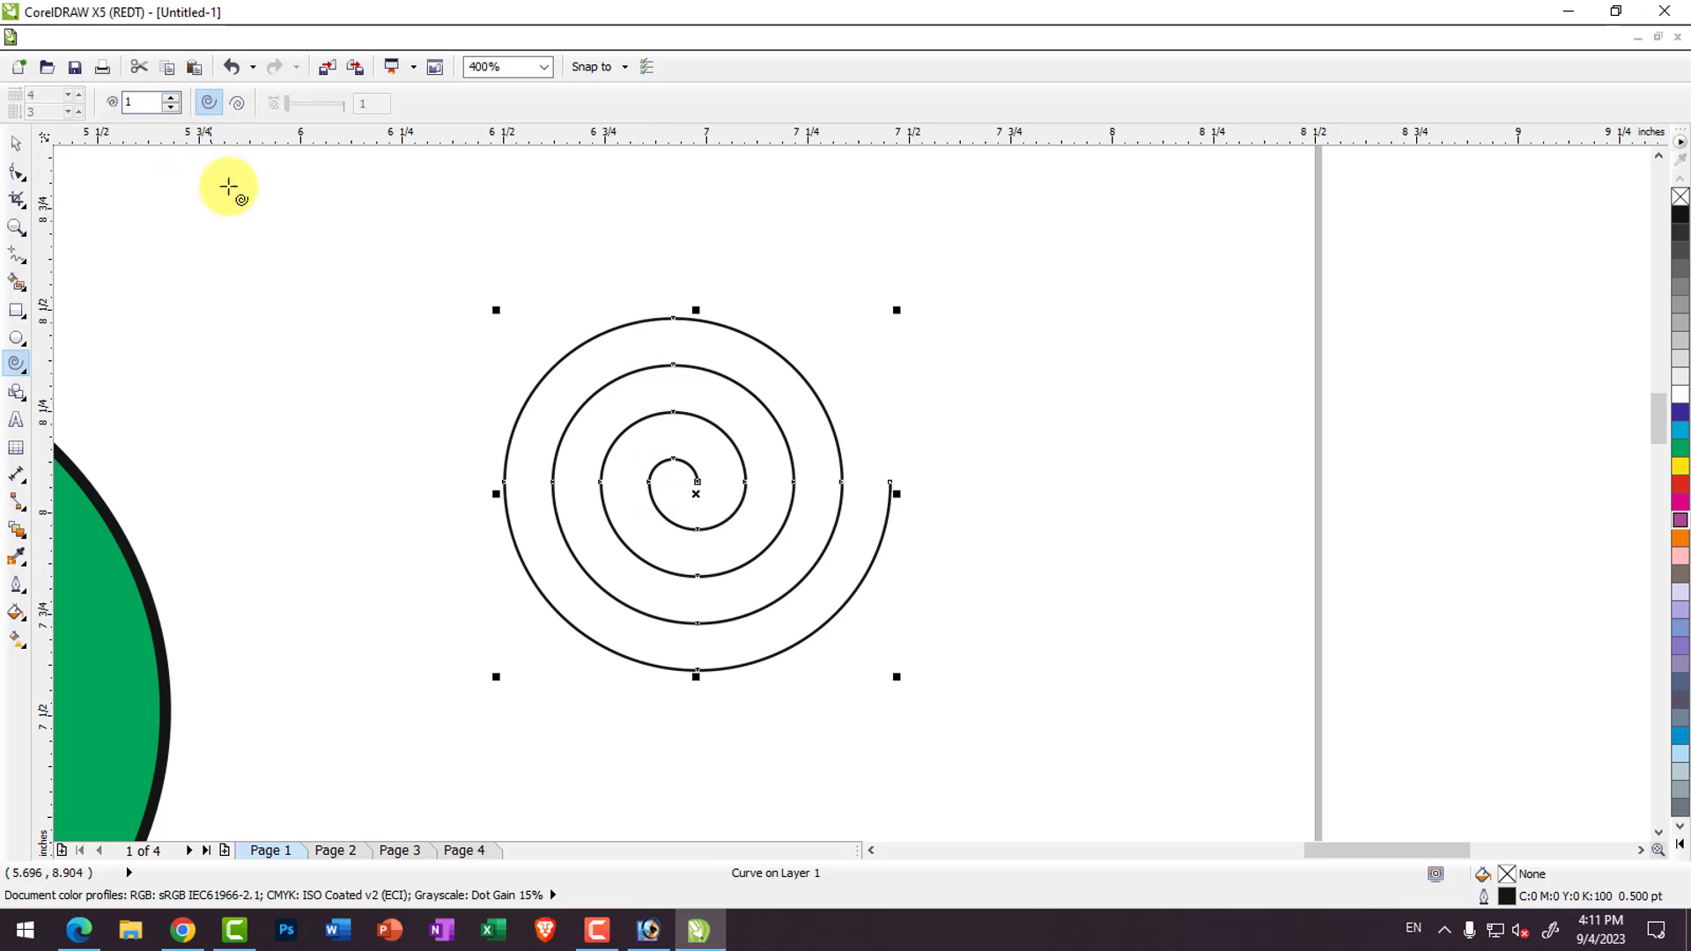
drag(148, 191, 370, 410)
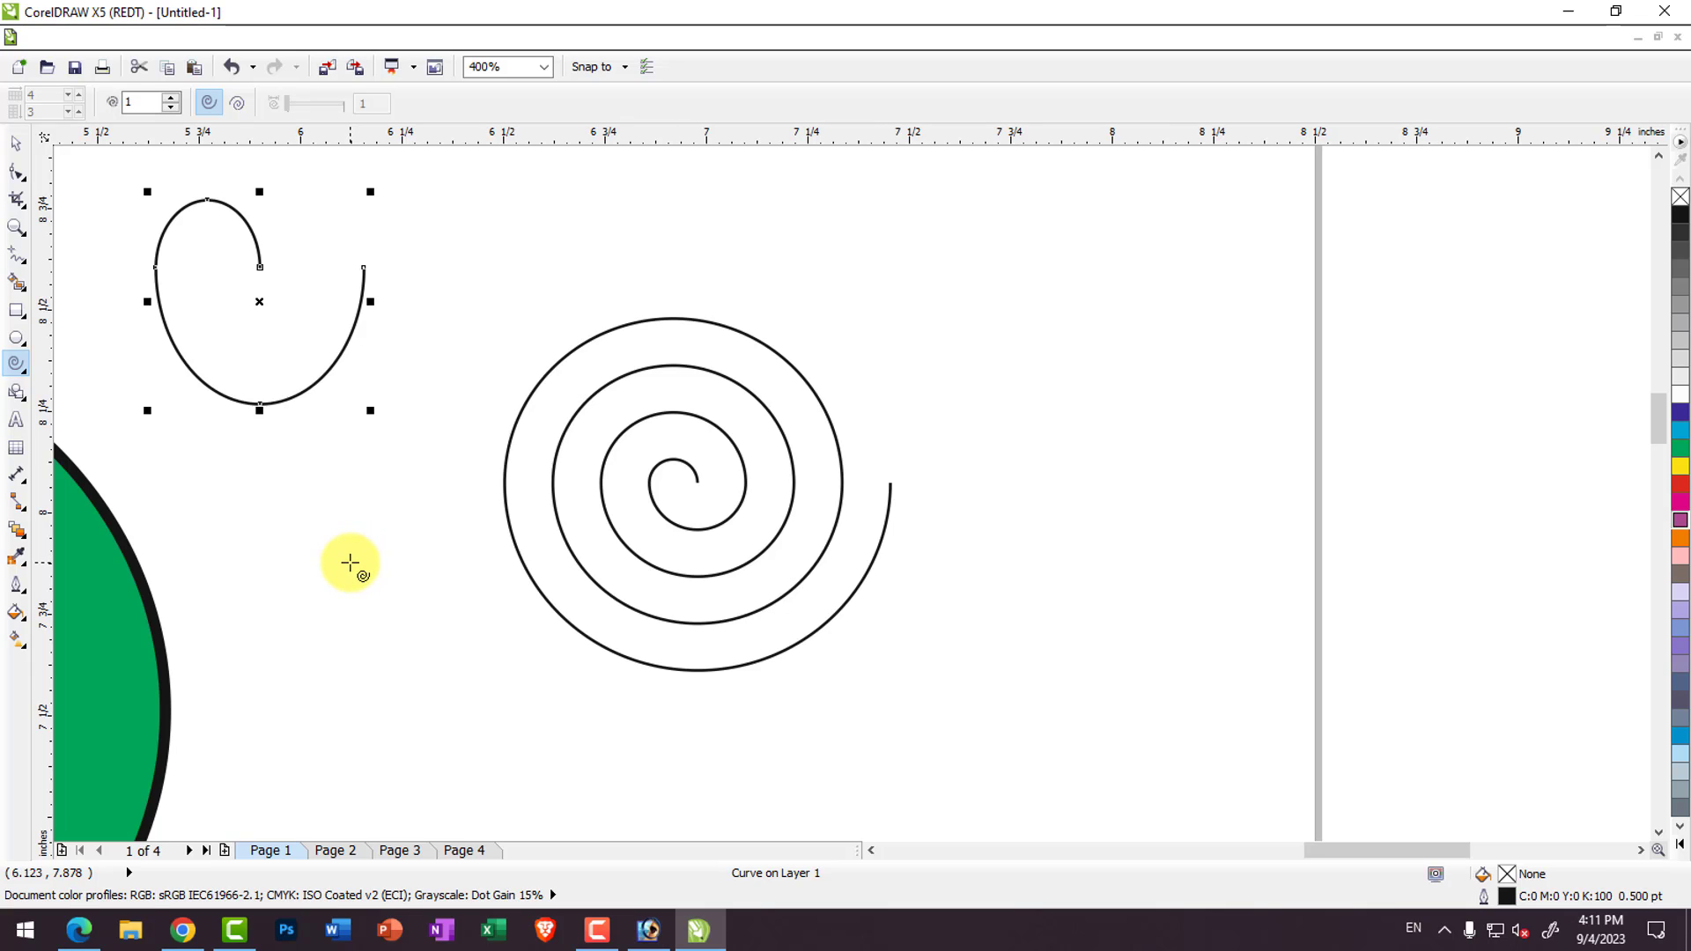
key(ctrl+z)
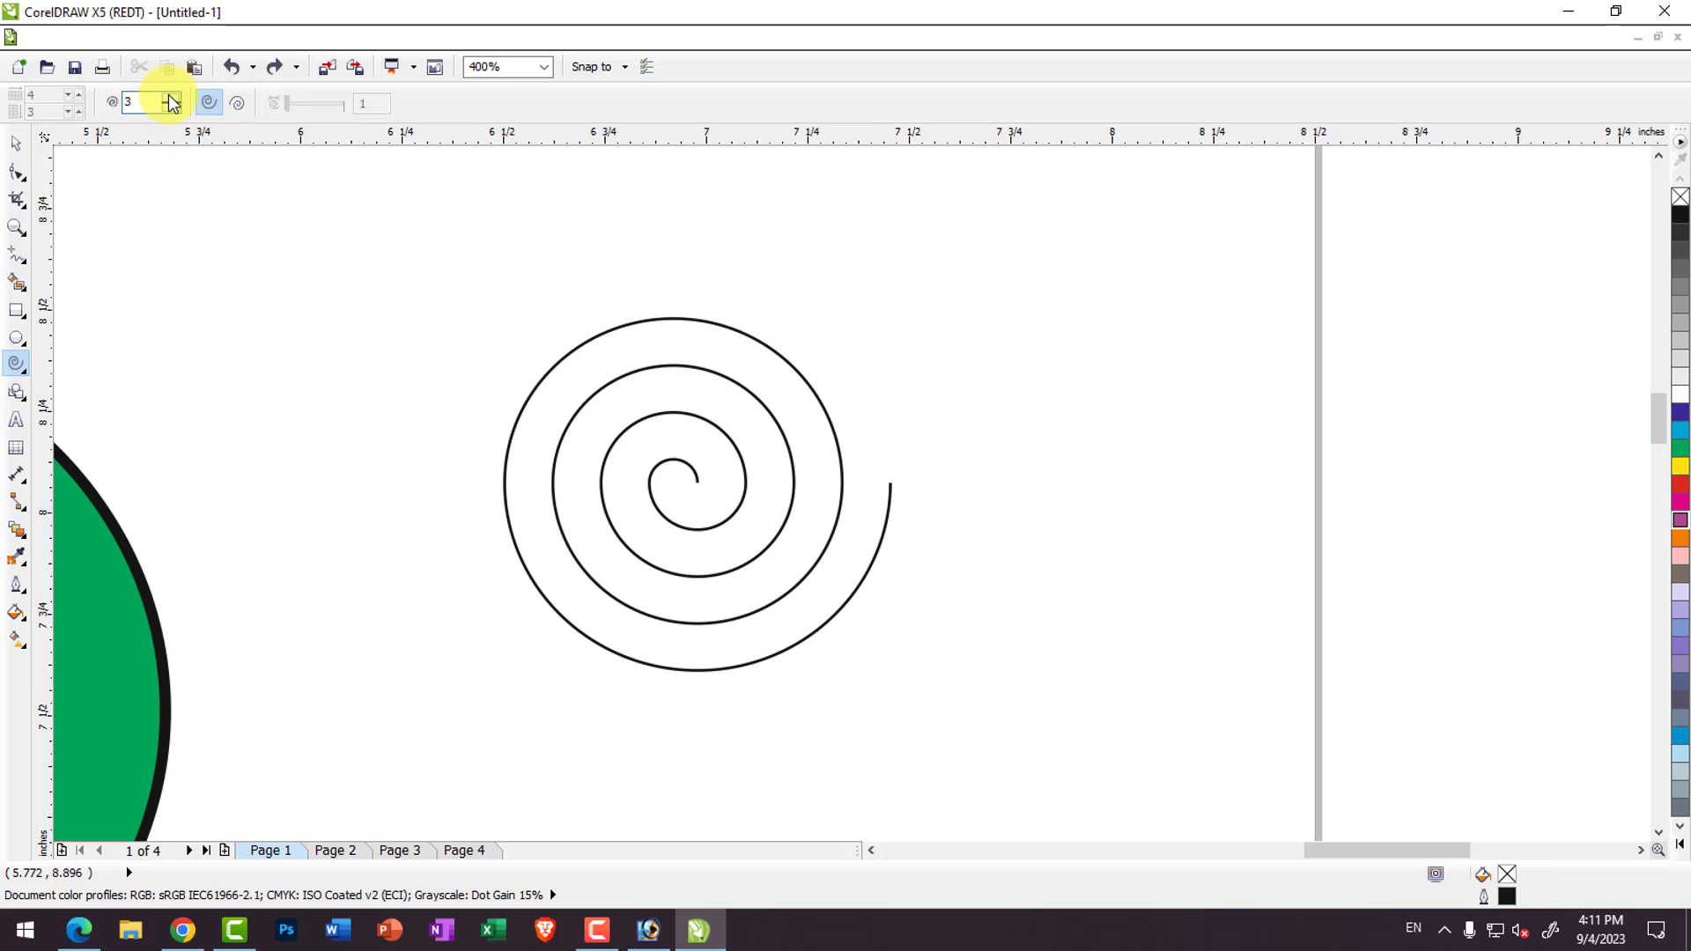
Draw a smaller four-revolution spiral beside the first one and delete it
click(170, 98)
drag(132, 217, 400, 478)
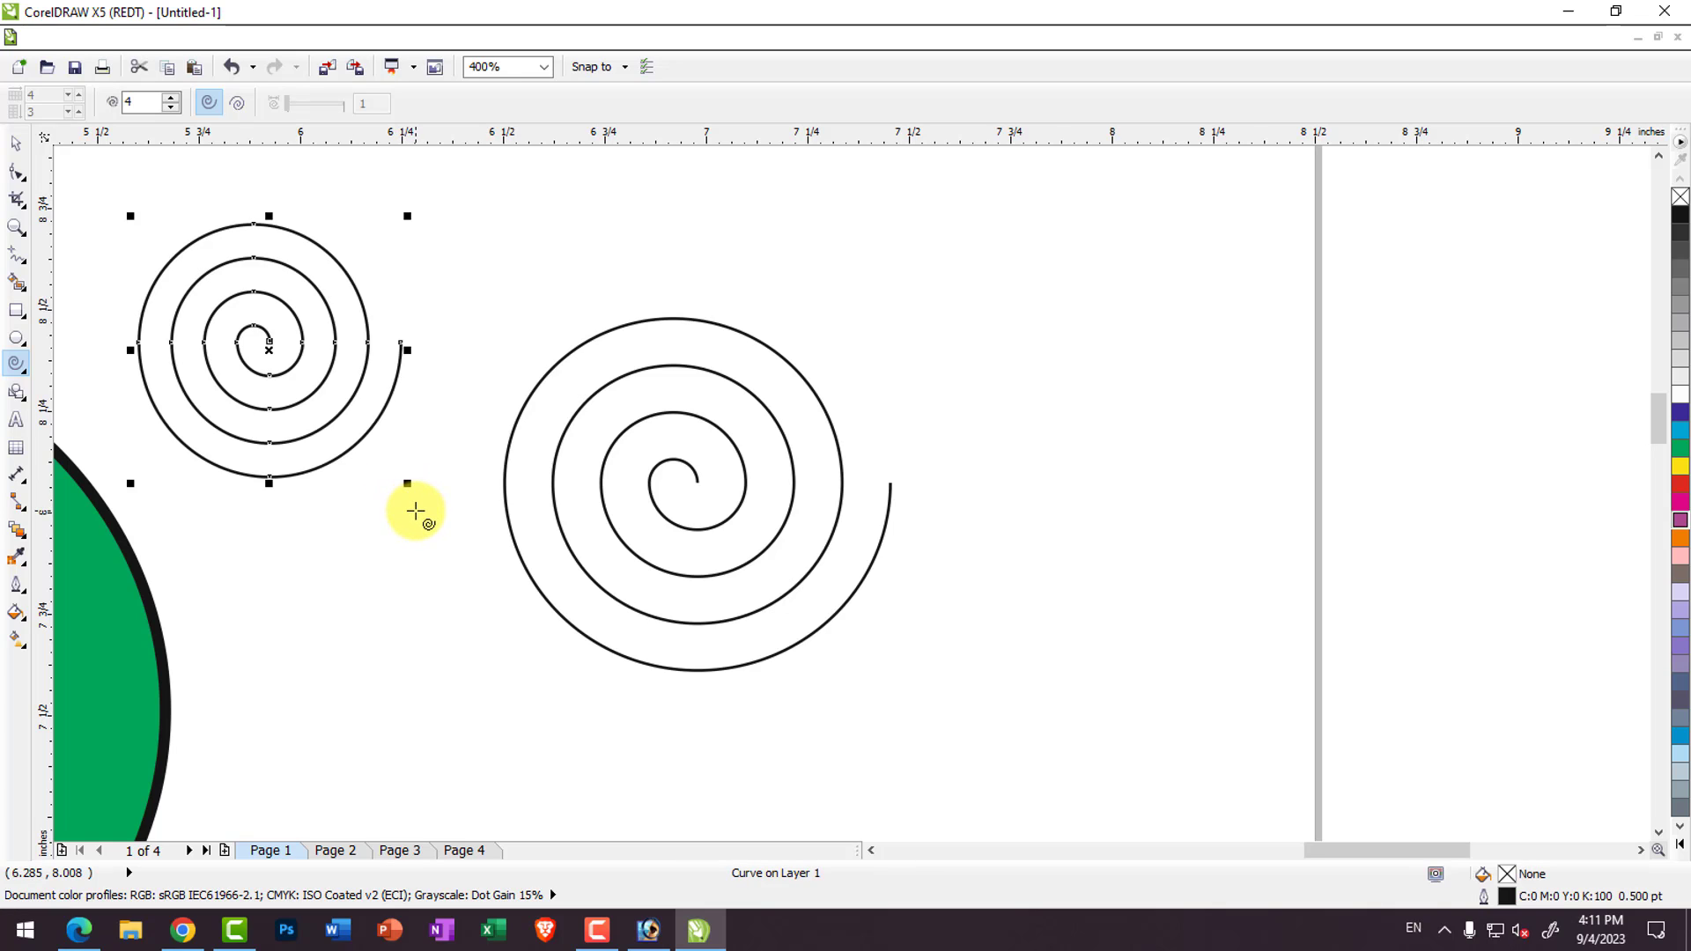
key(Delete)
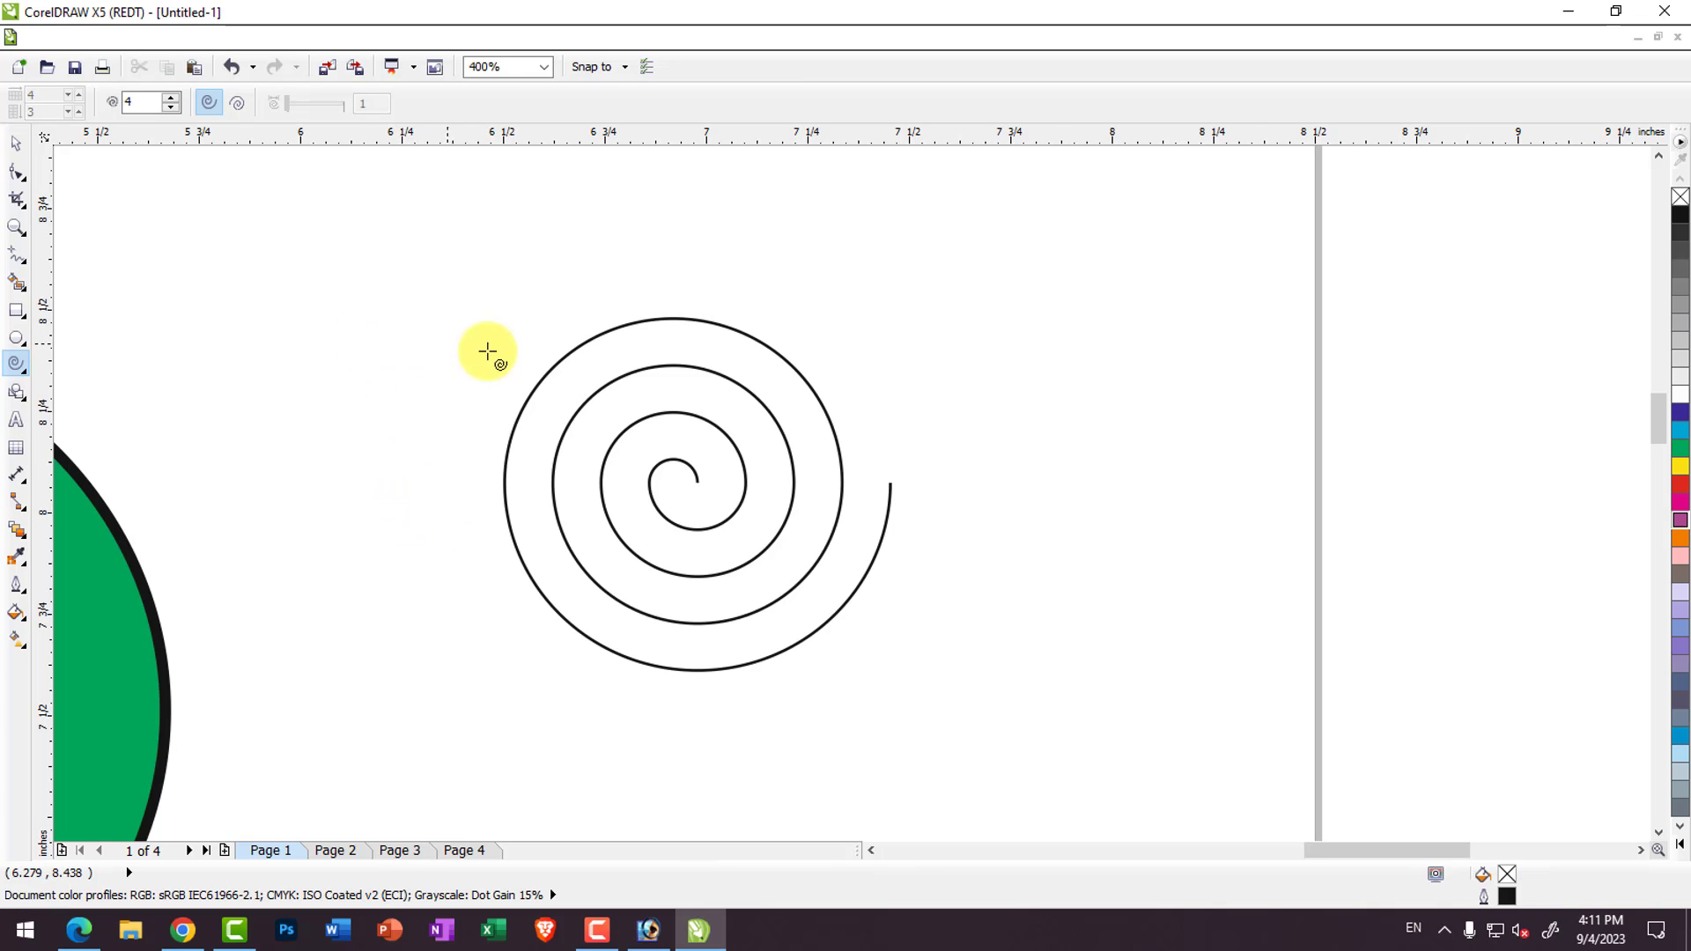
Move the spiral left so its centre is at about X 6.61, Y 8.06 inches, and show its rotation handles
click(16, 142)
click(731, 481)
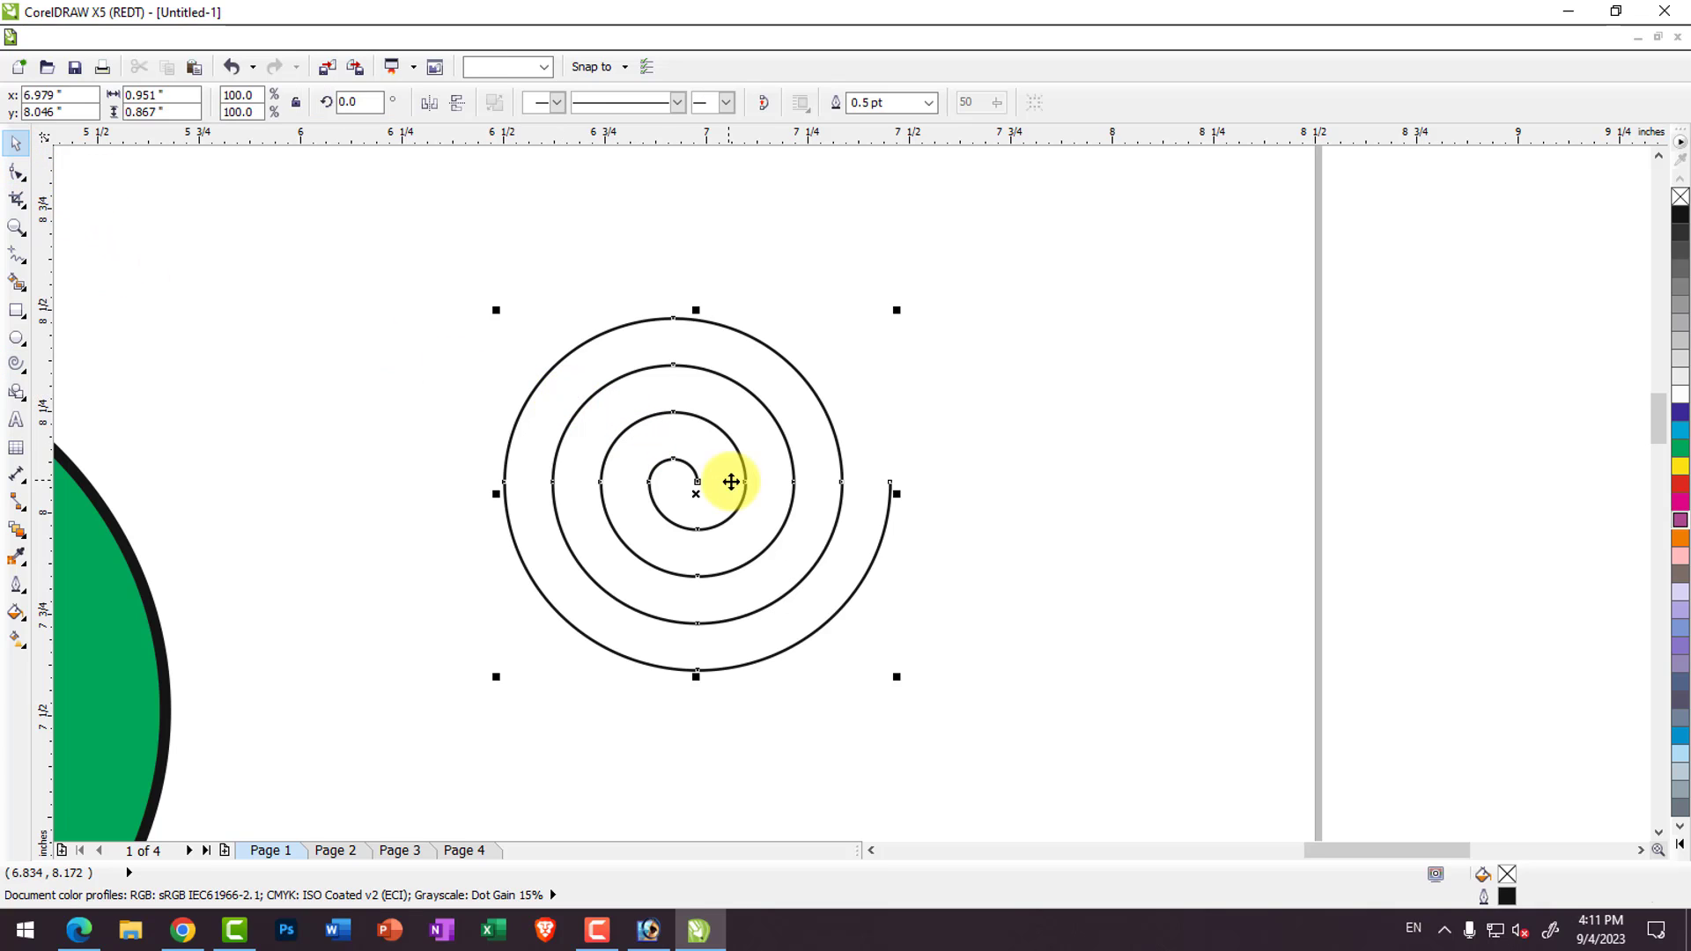
drag(731, 482, 494, 430)
click(636, 330)
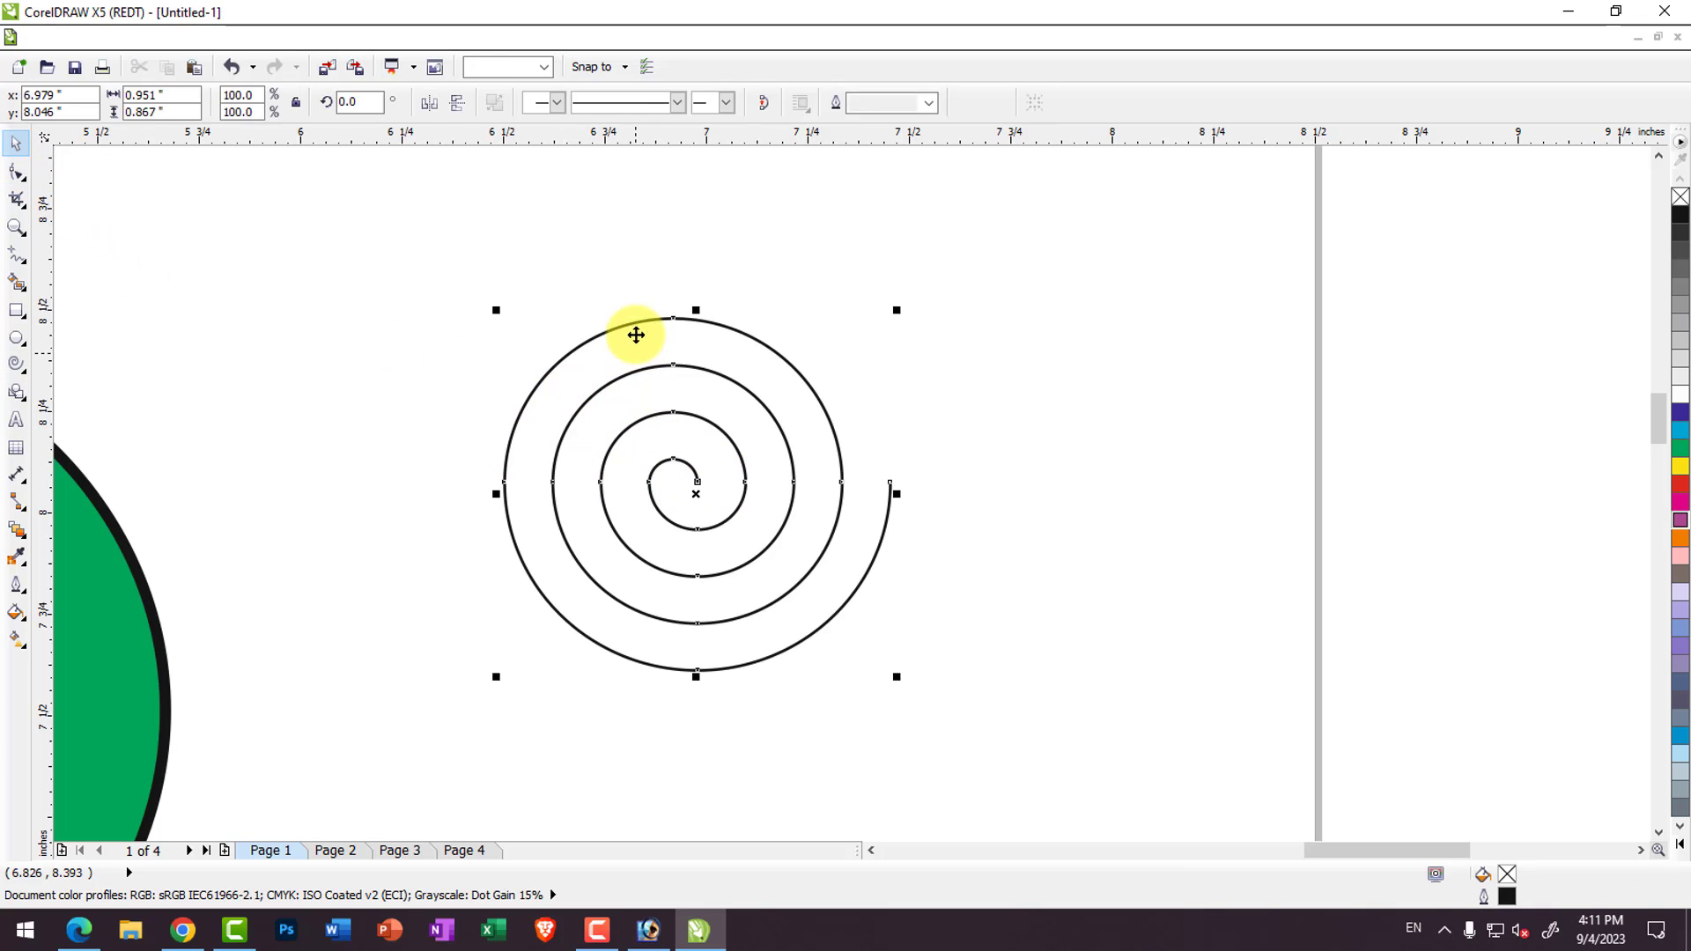
click(635, 331)
click(631, 333)
drag(622, 329, 473, 320)
scroll(667, 502, down, 1)
scroll(608, 418, up, 2)
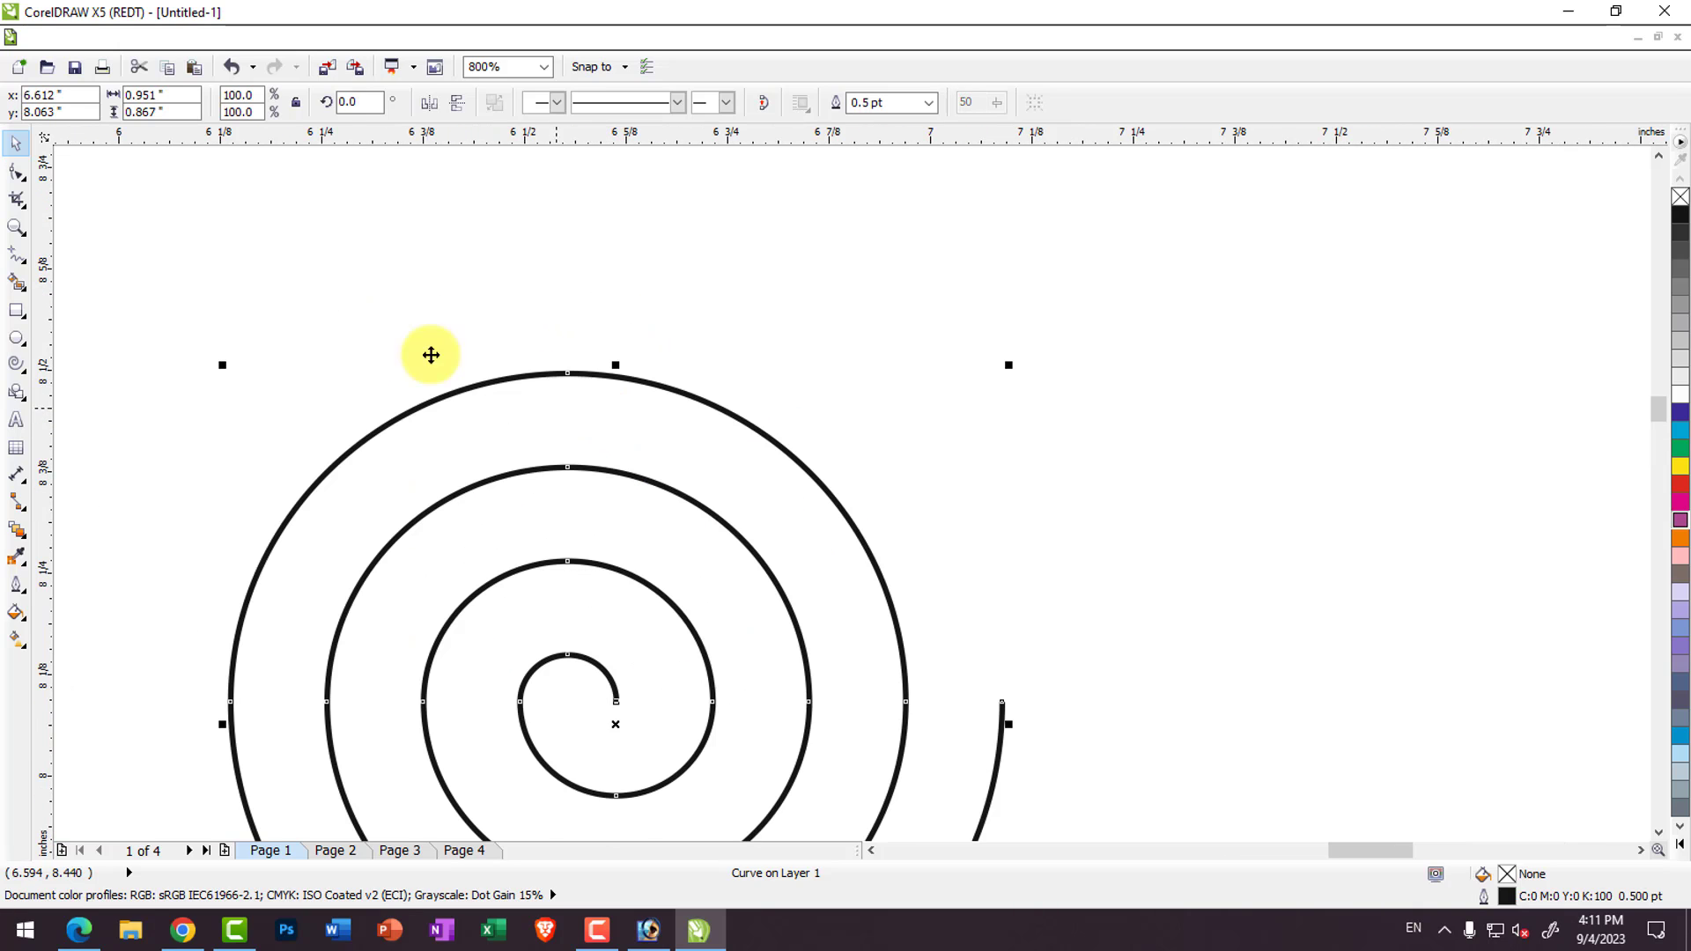
scroll(280, 392, down, 1)
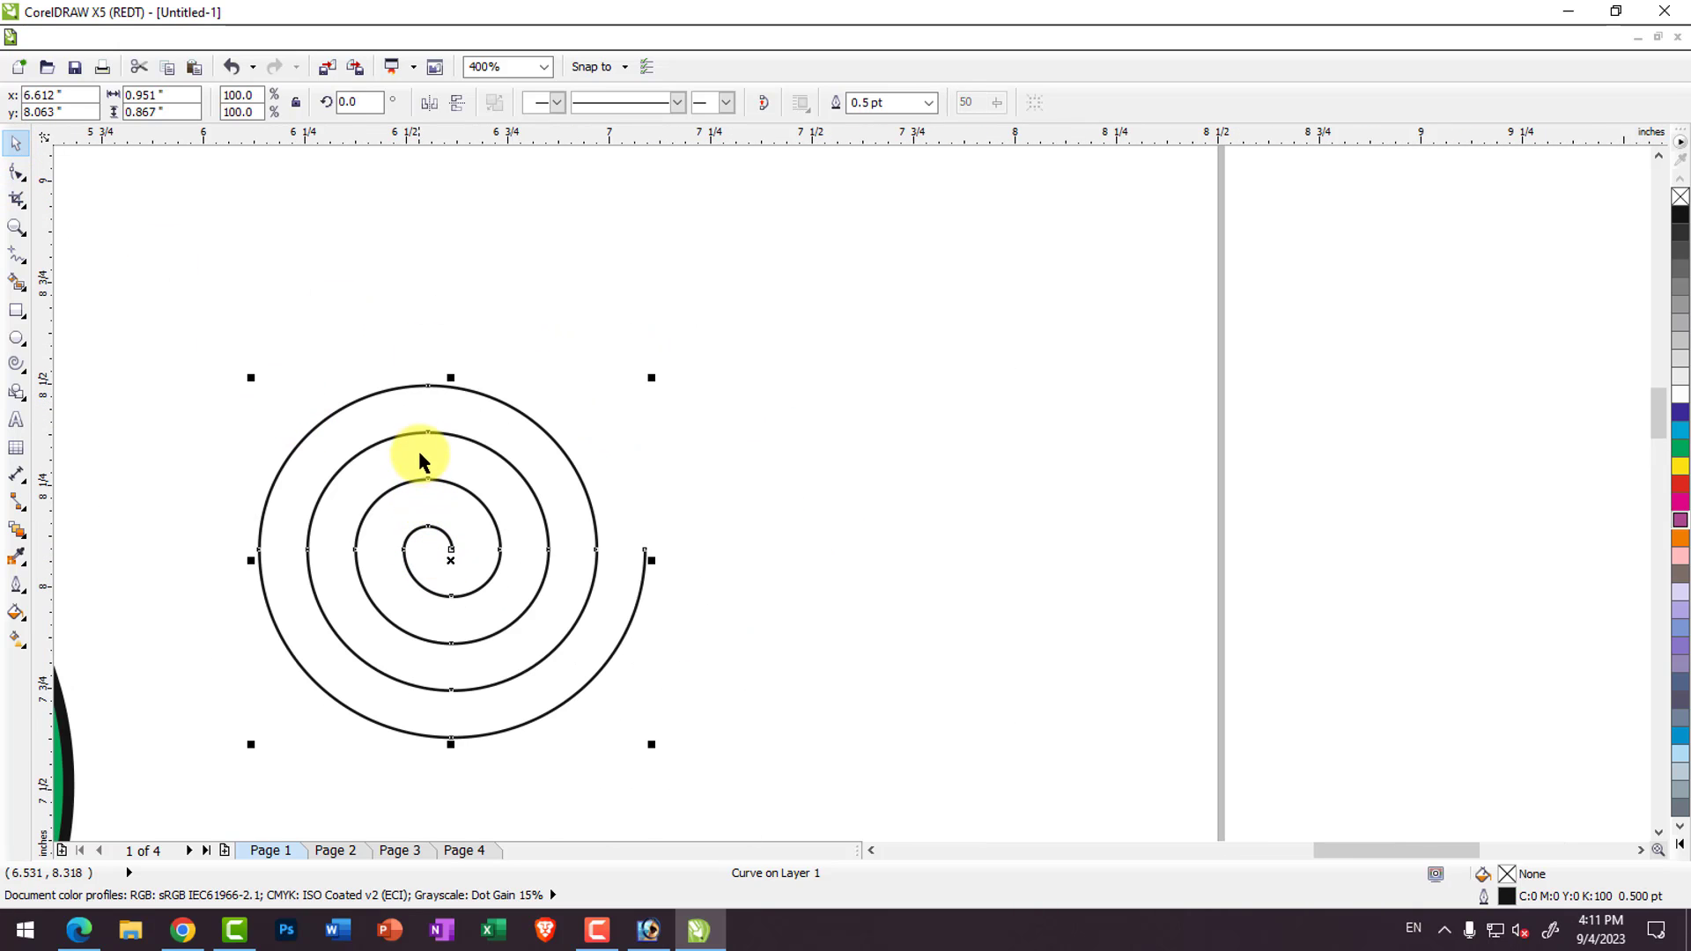
click(425, 432)
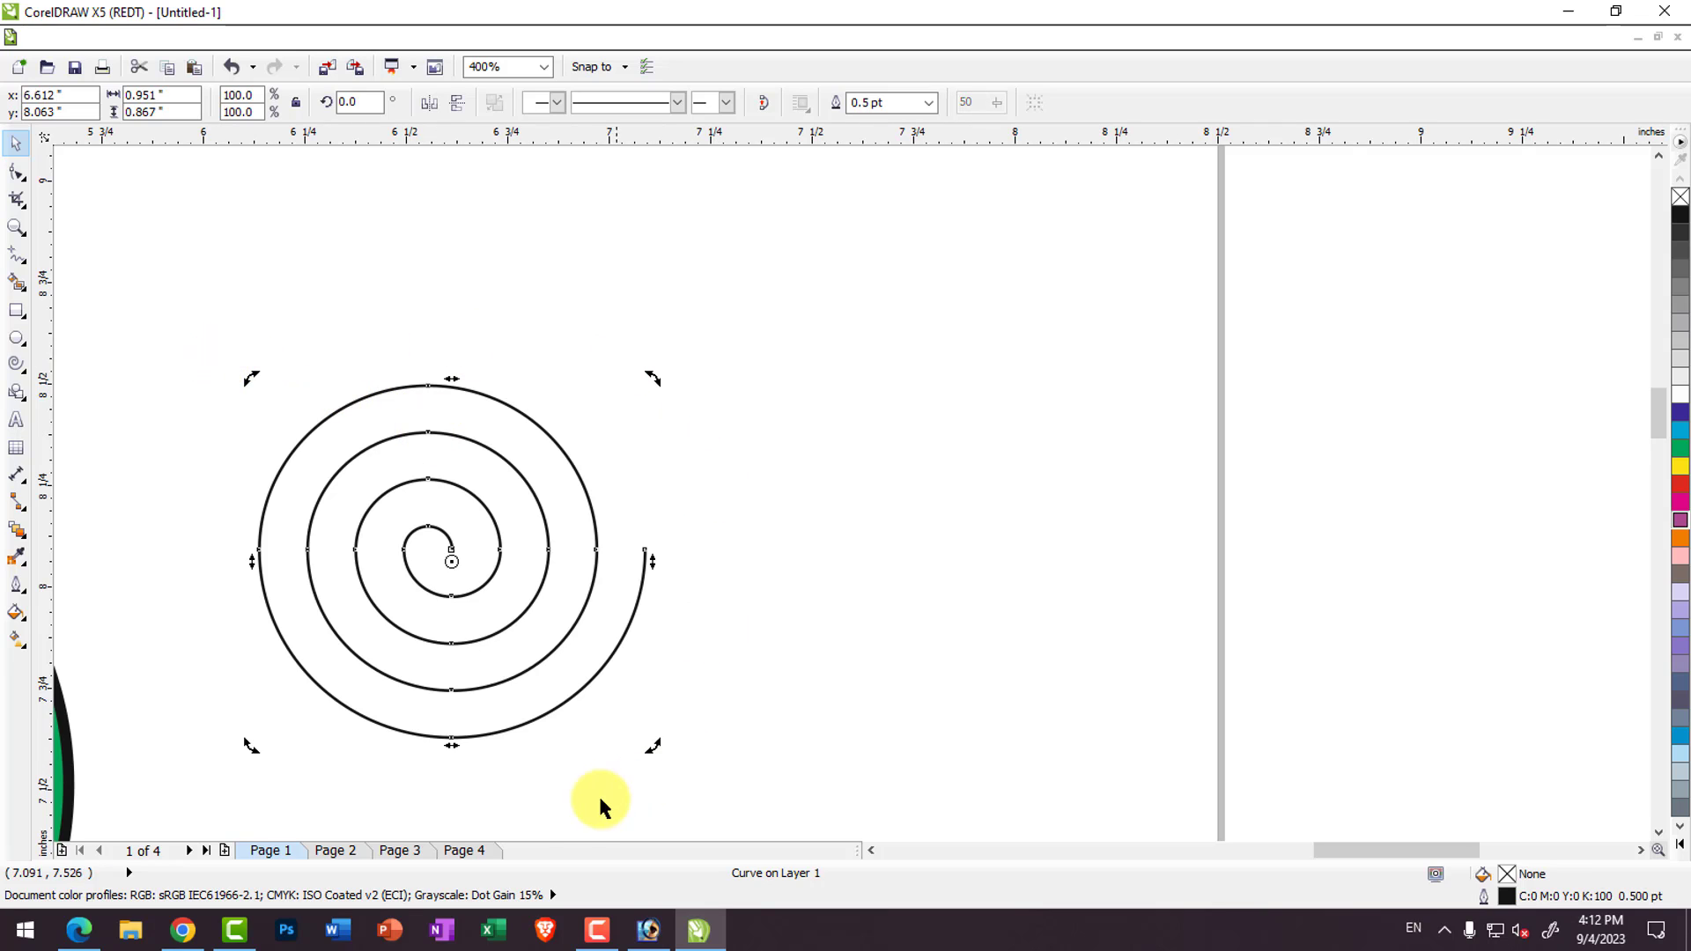
click(475, 468)
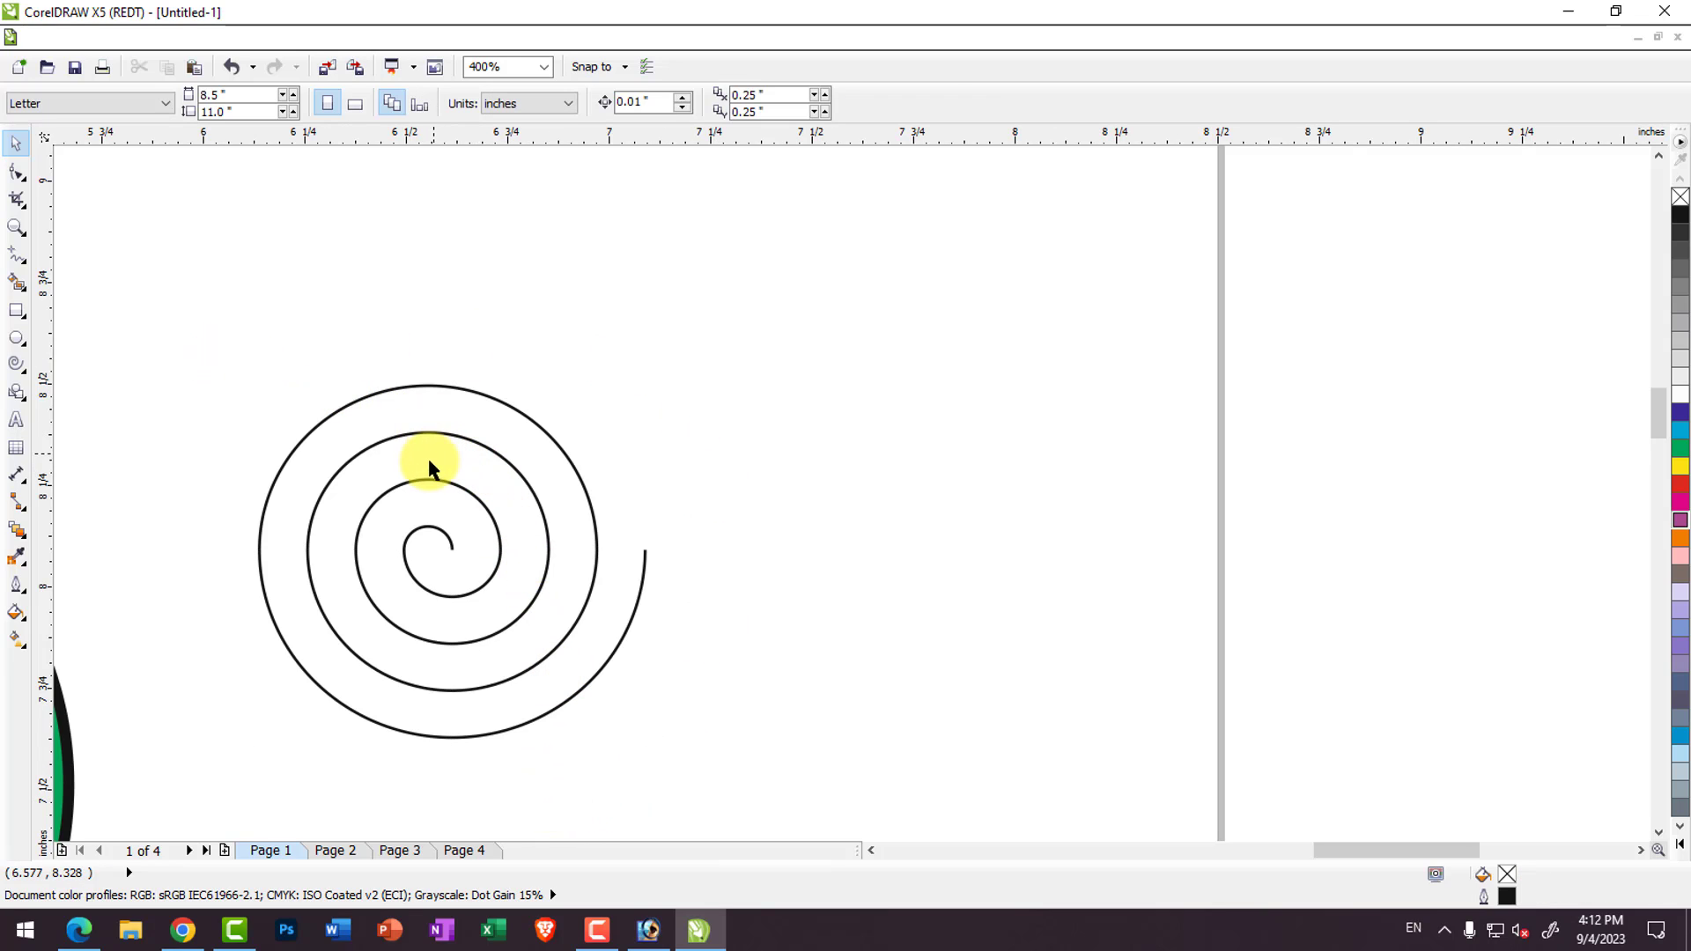
click(429, 480)
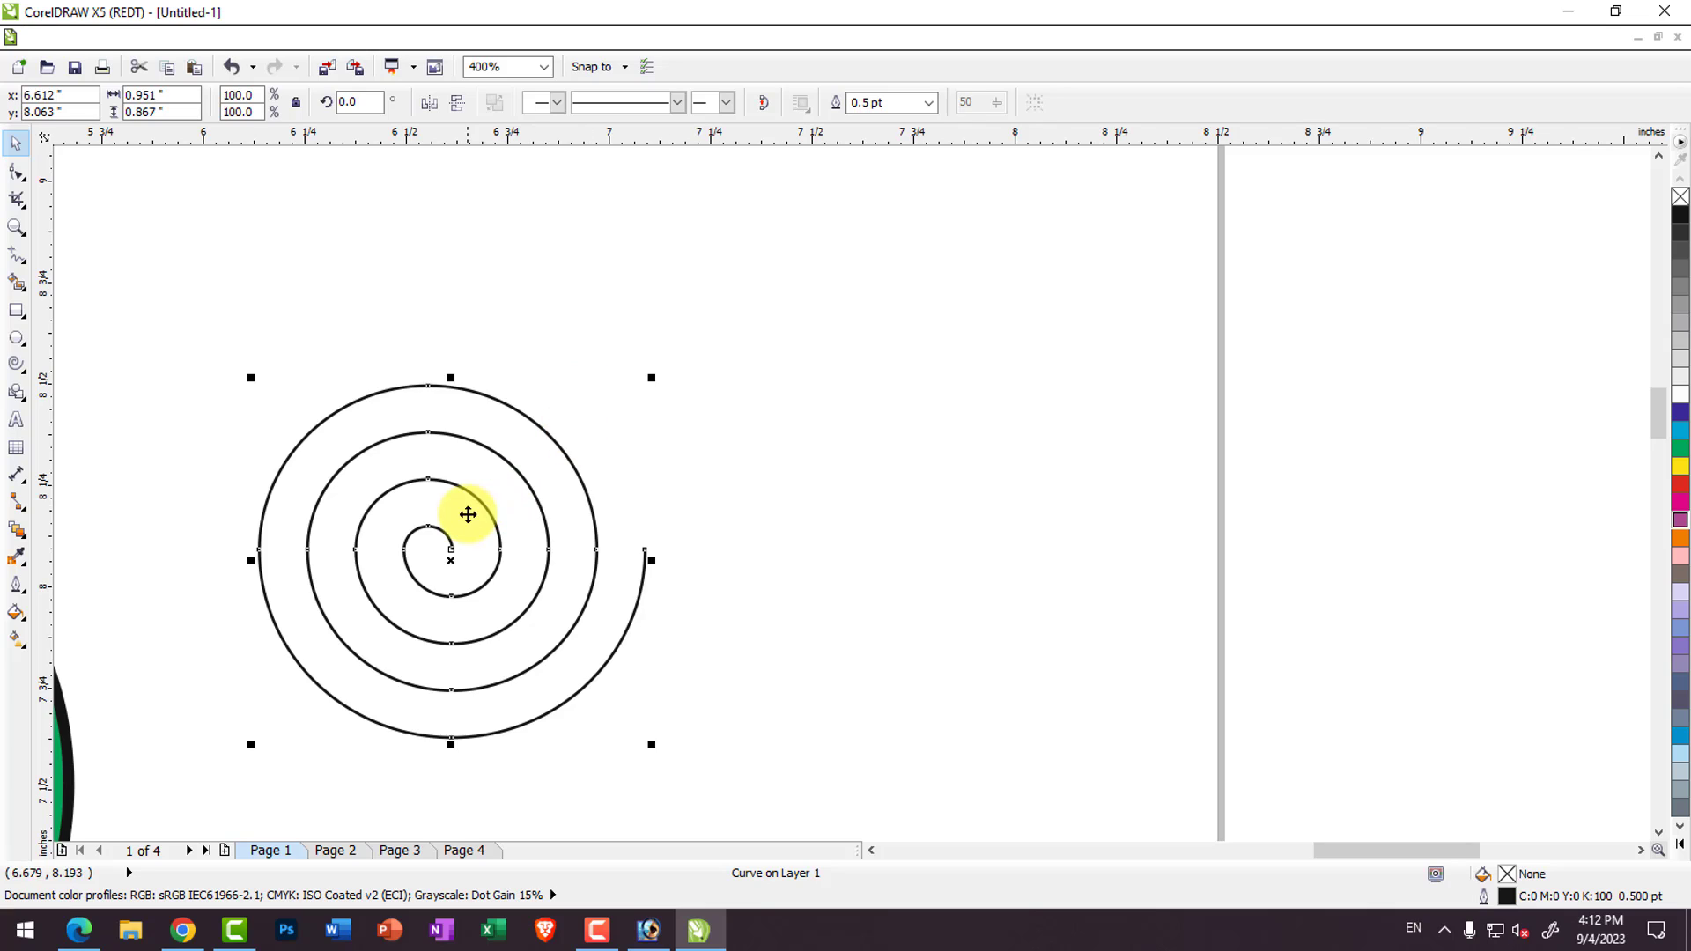
click(465, 492)
click(465, 491)
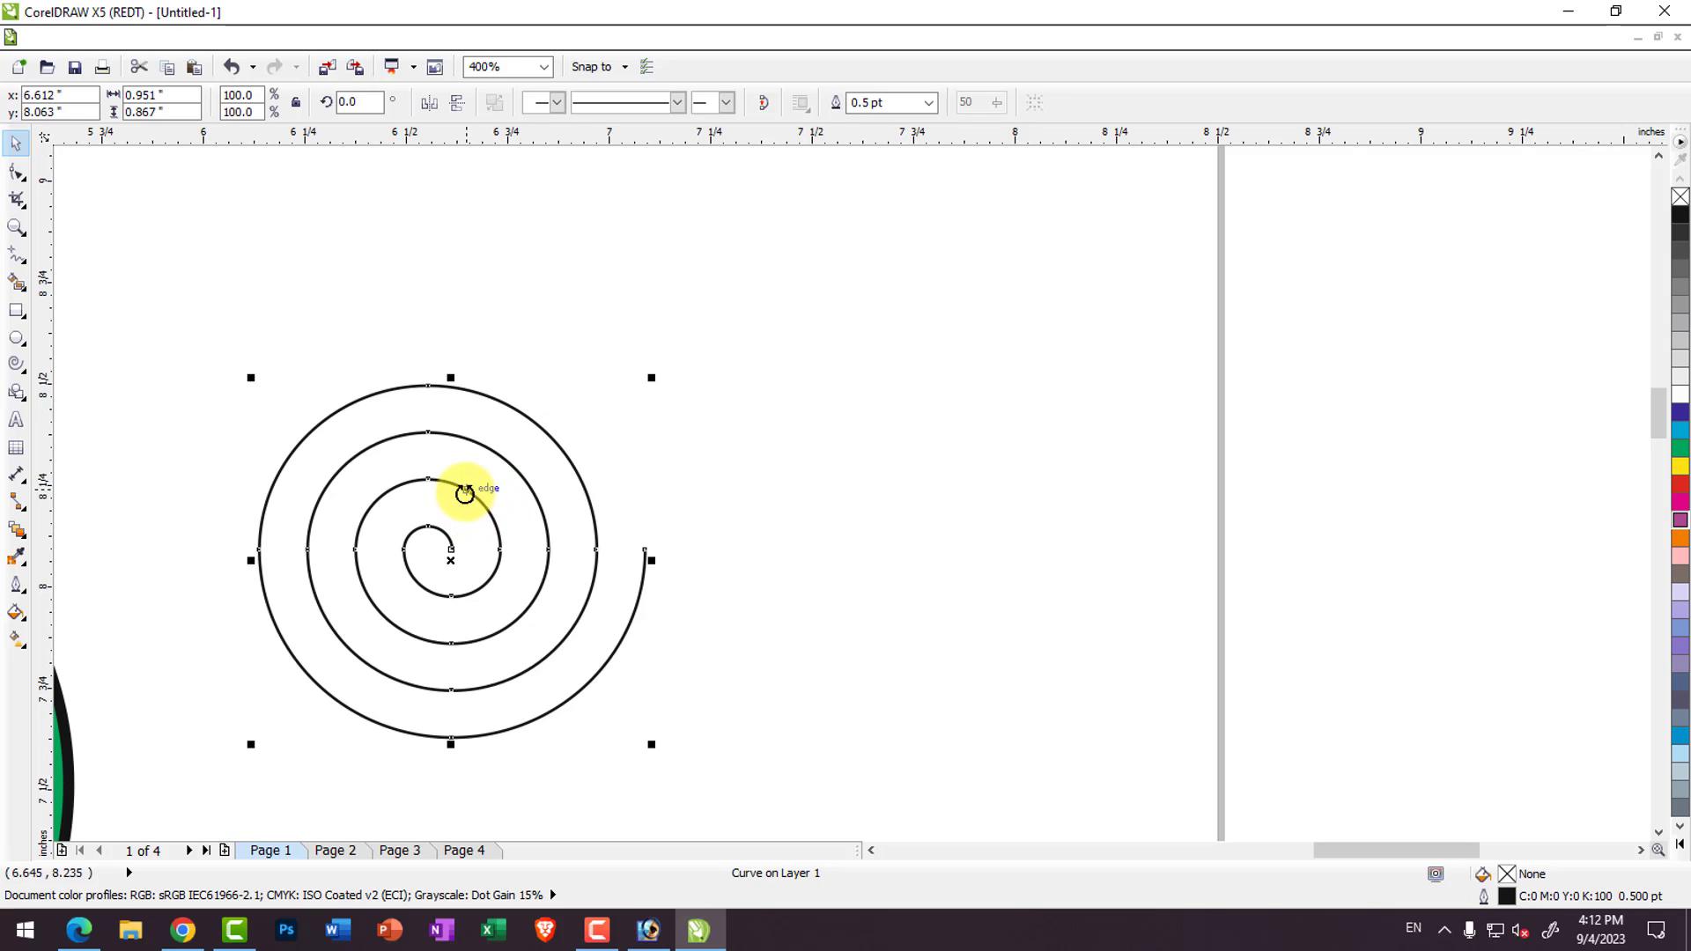
click(465, 491)
double_click(465, 491)
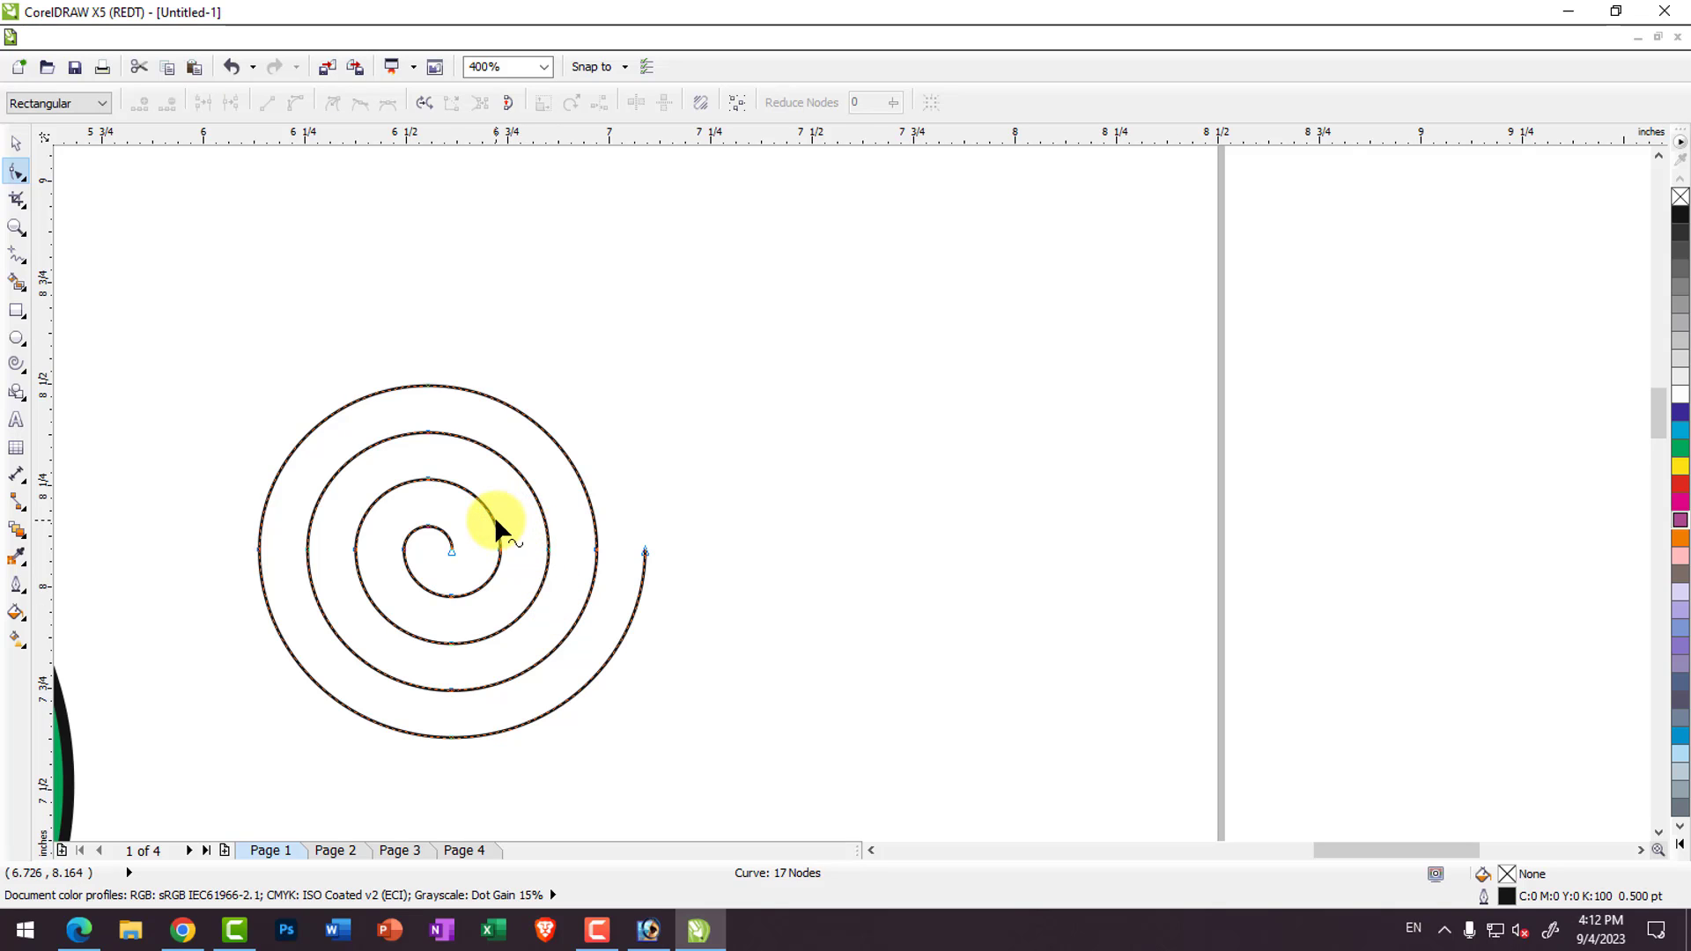
click(17, 145)
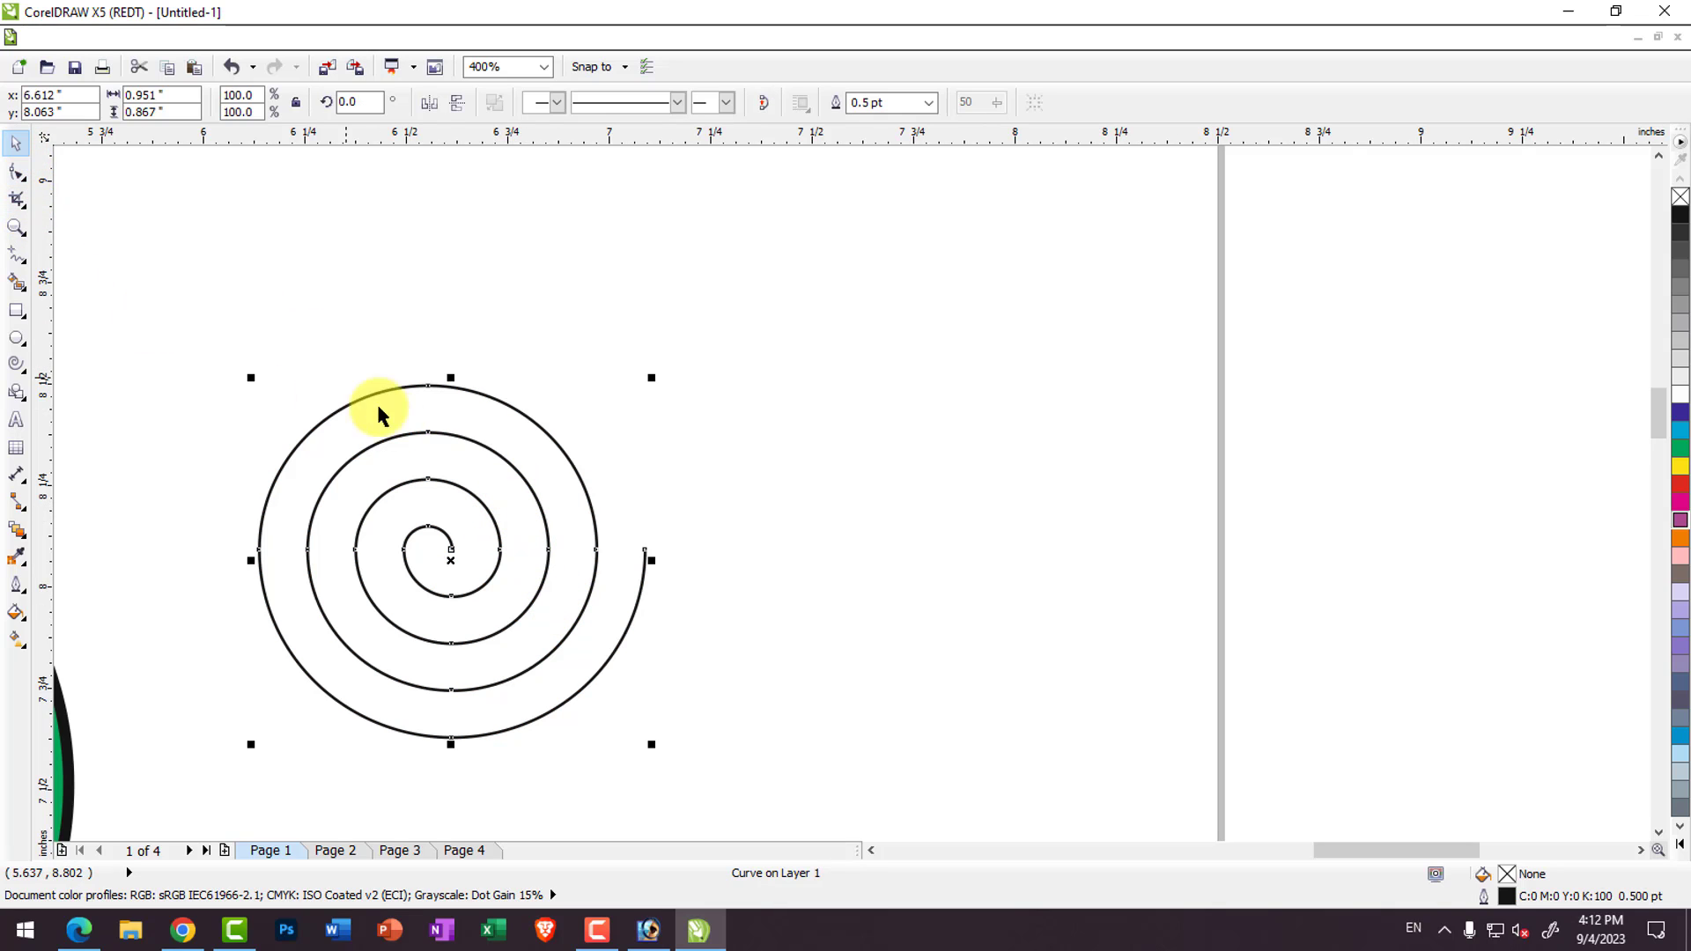
Rotate the spiral about 8.5 degrees, and skew it horizontally and vertically to about 1.08 by 0.76 inches
click(407, 433)
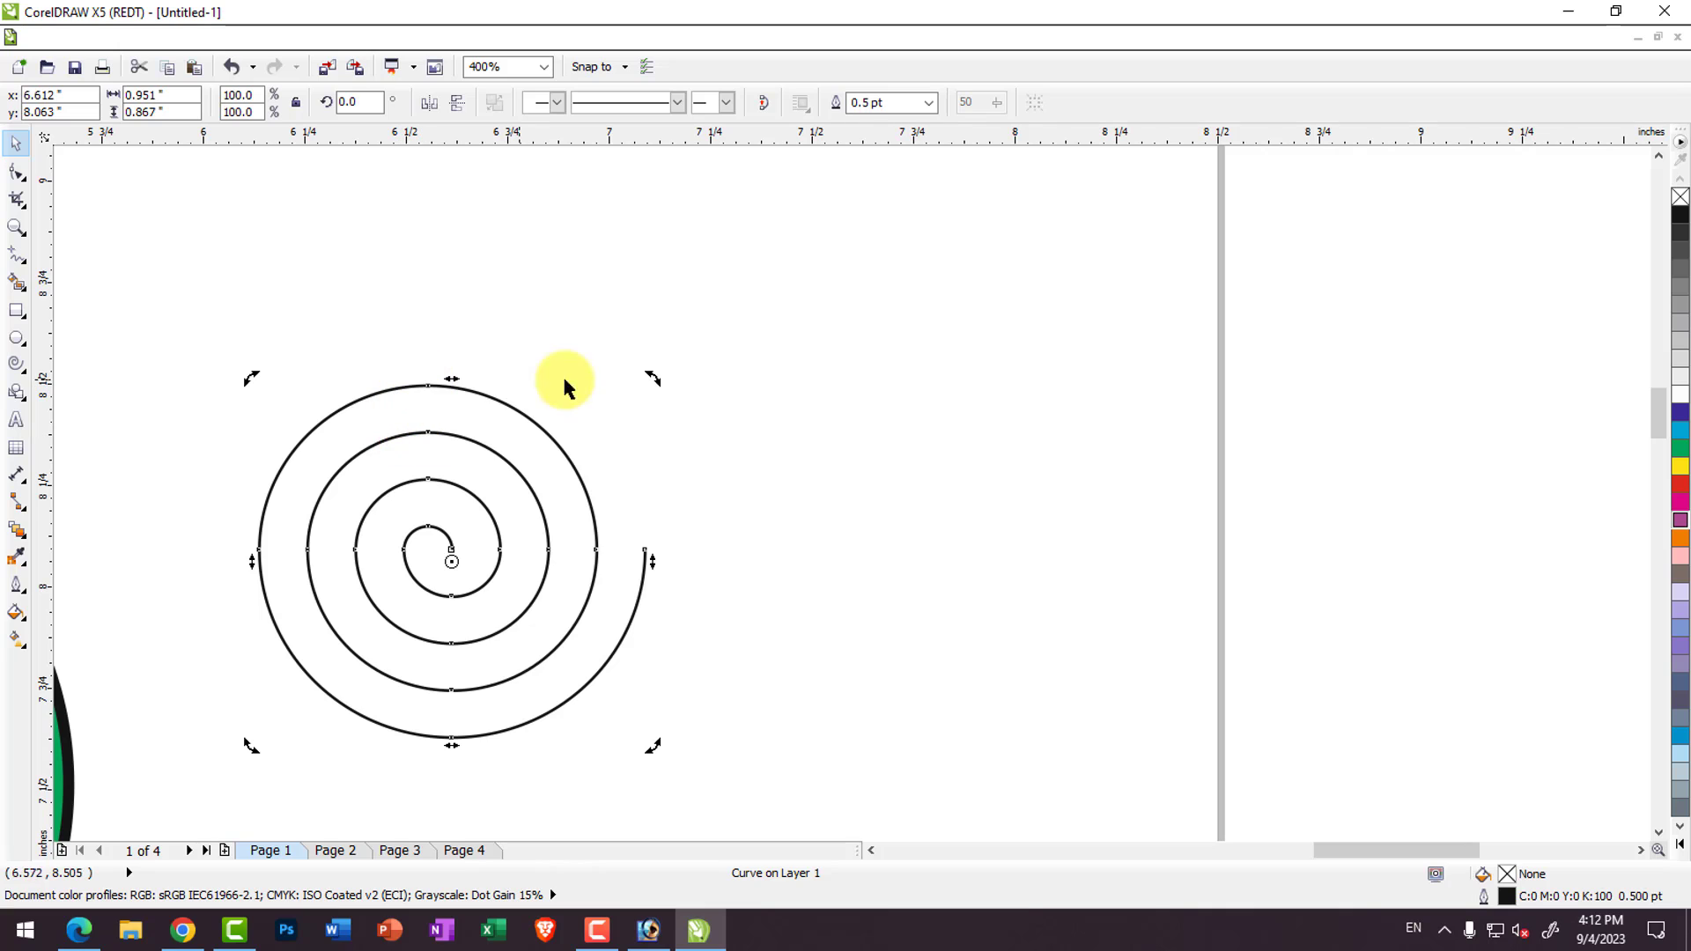
drag(649, 376, 575, 407)
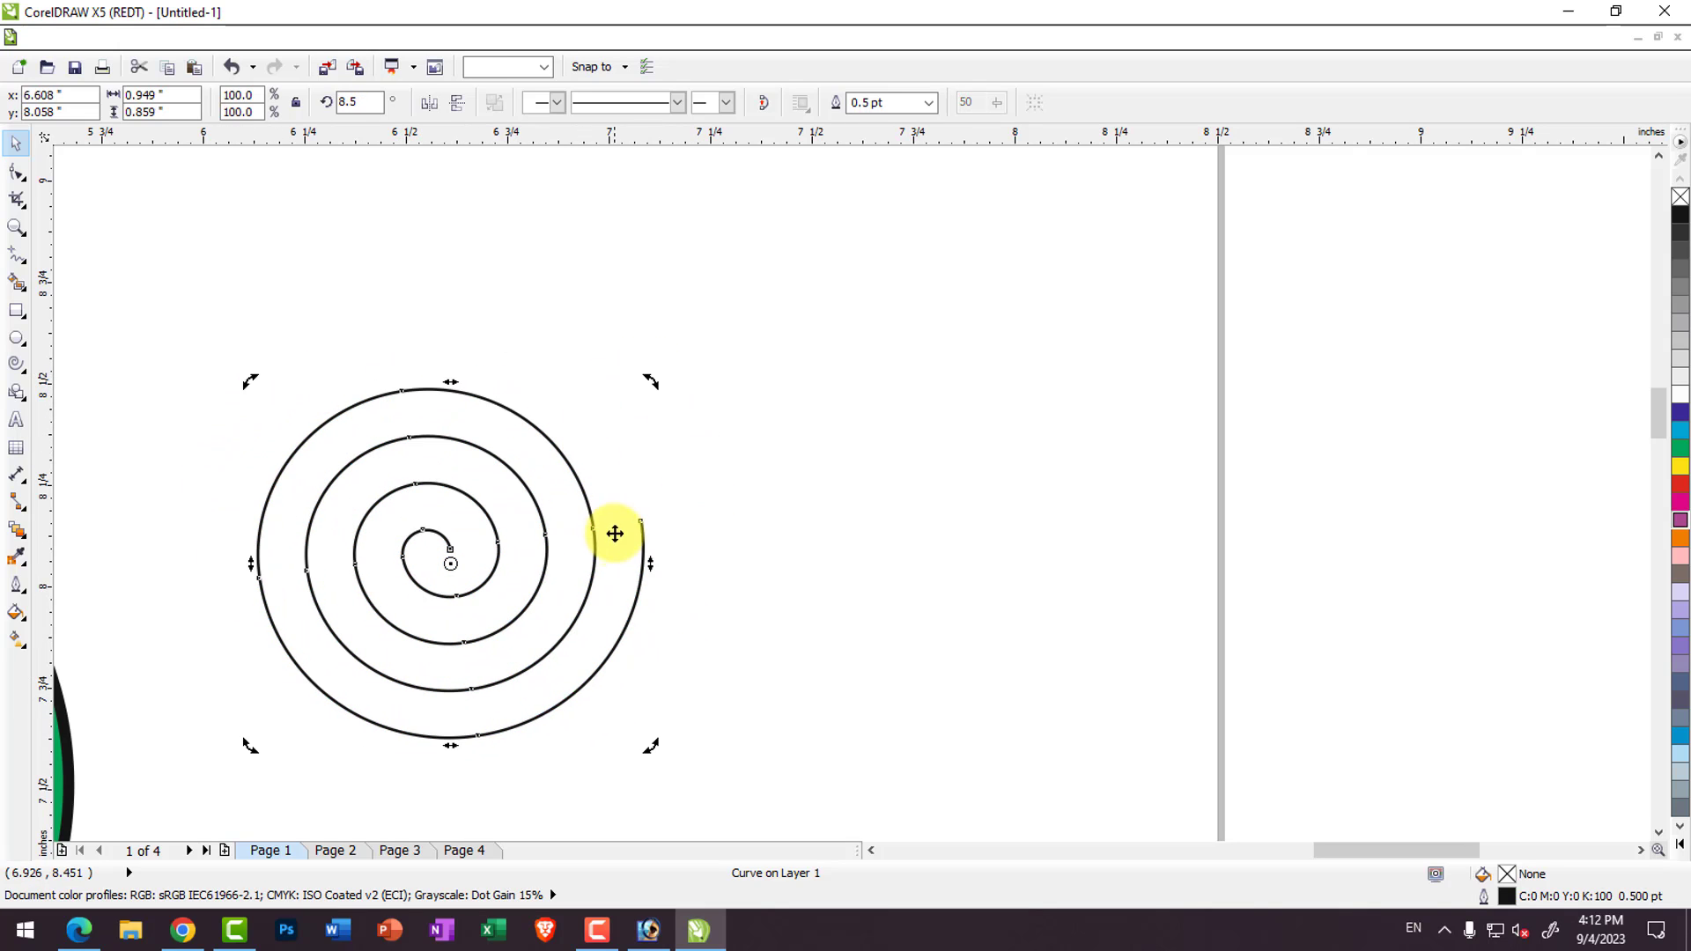
drag(439, 382, 880, 472)
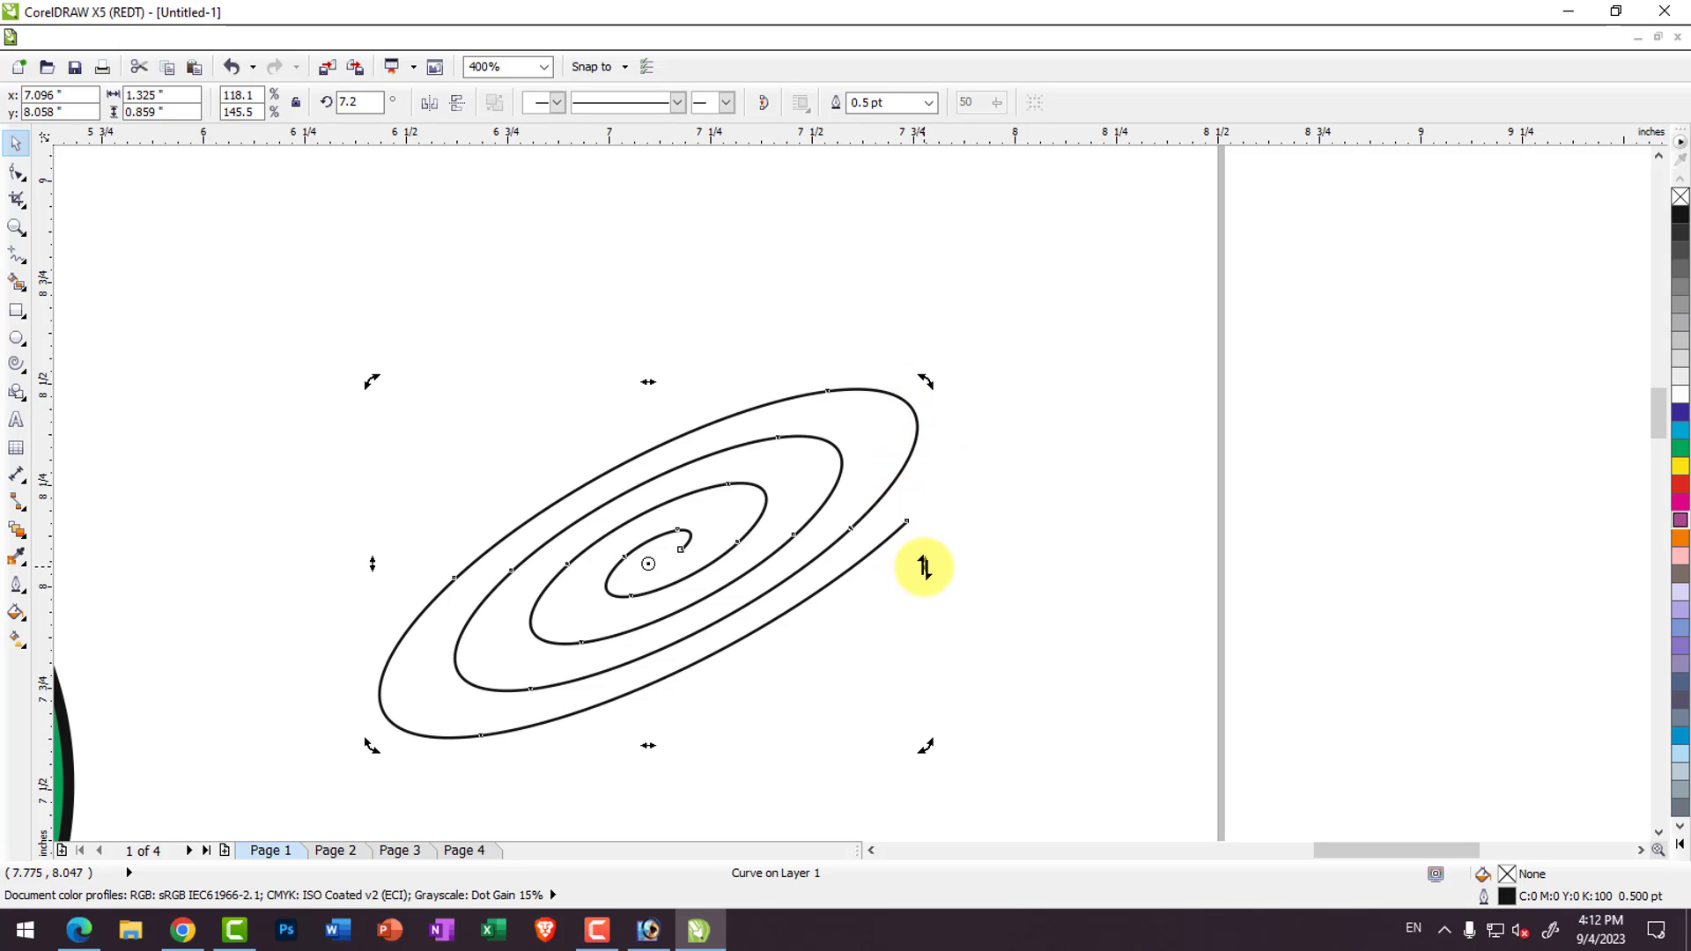
drag(924, 566, 797, 579)
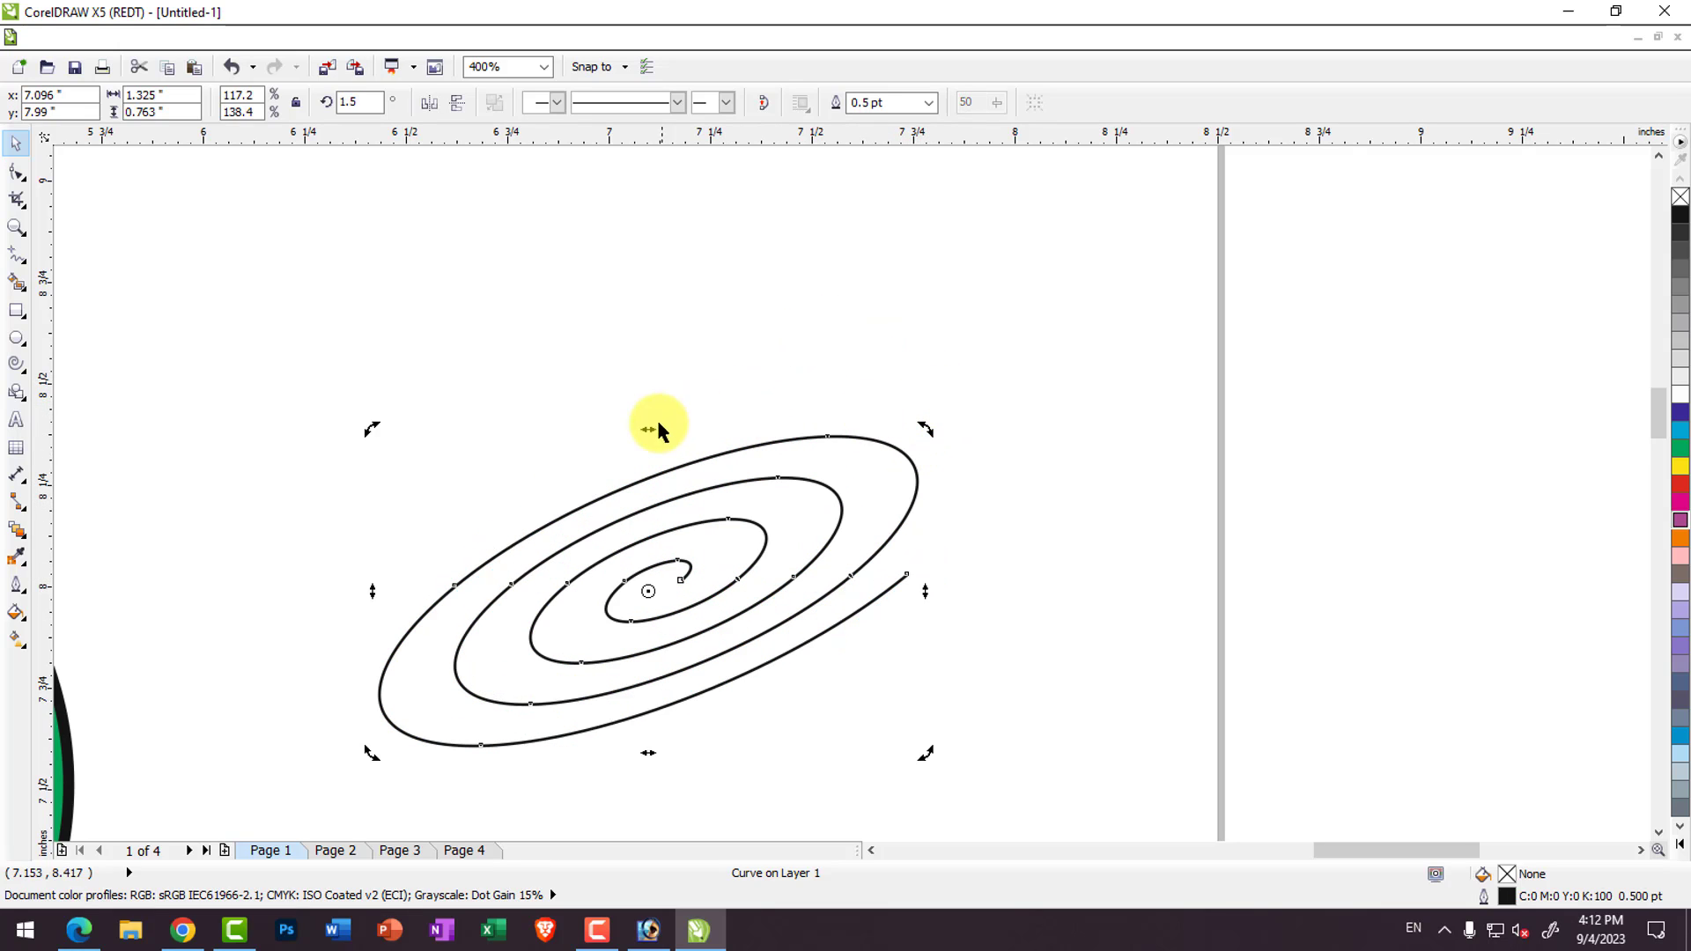
drag(659, 429, 318, 459)
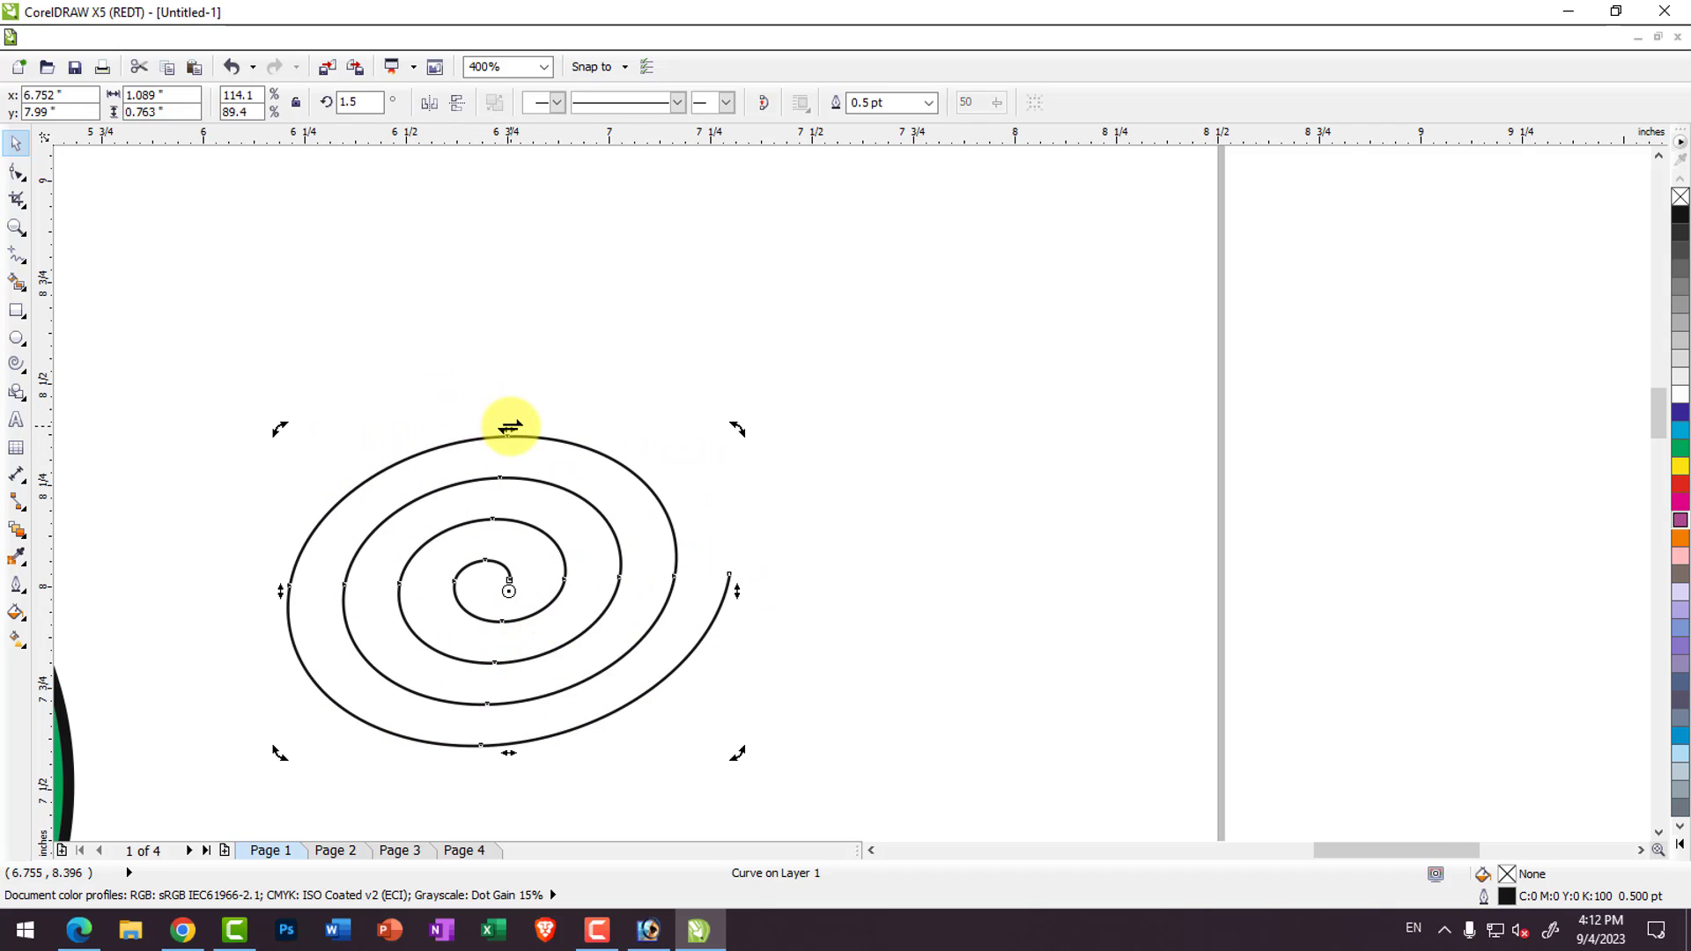
drag(509, 427, 494, 427)
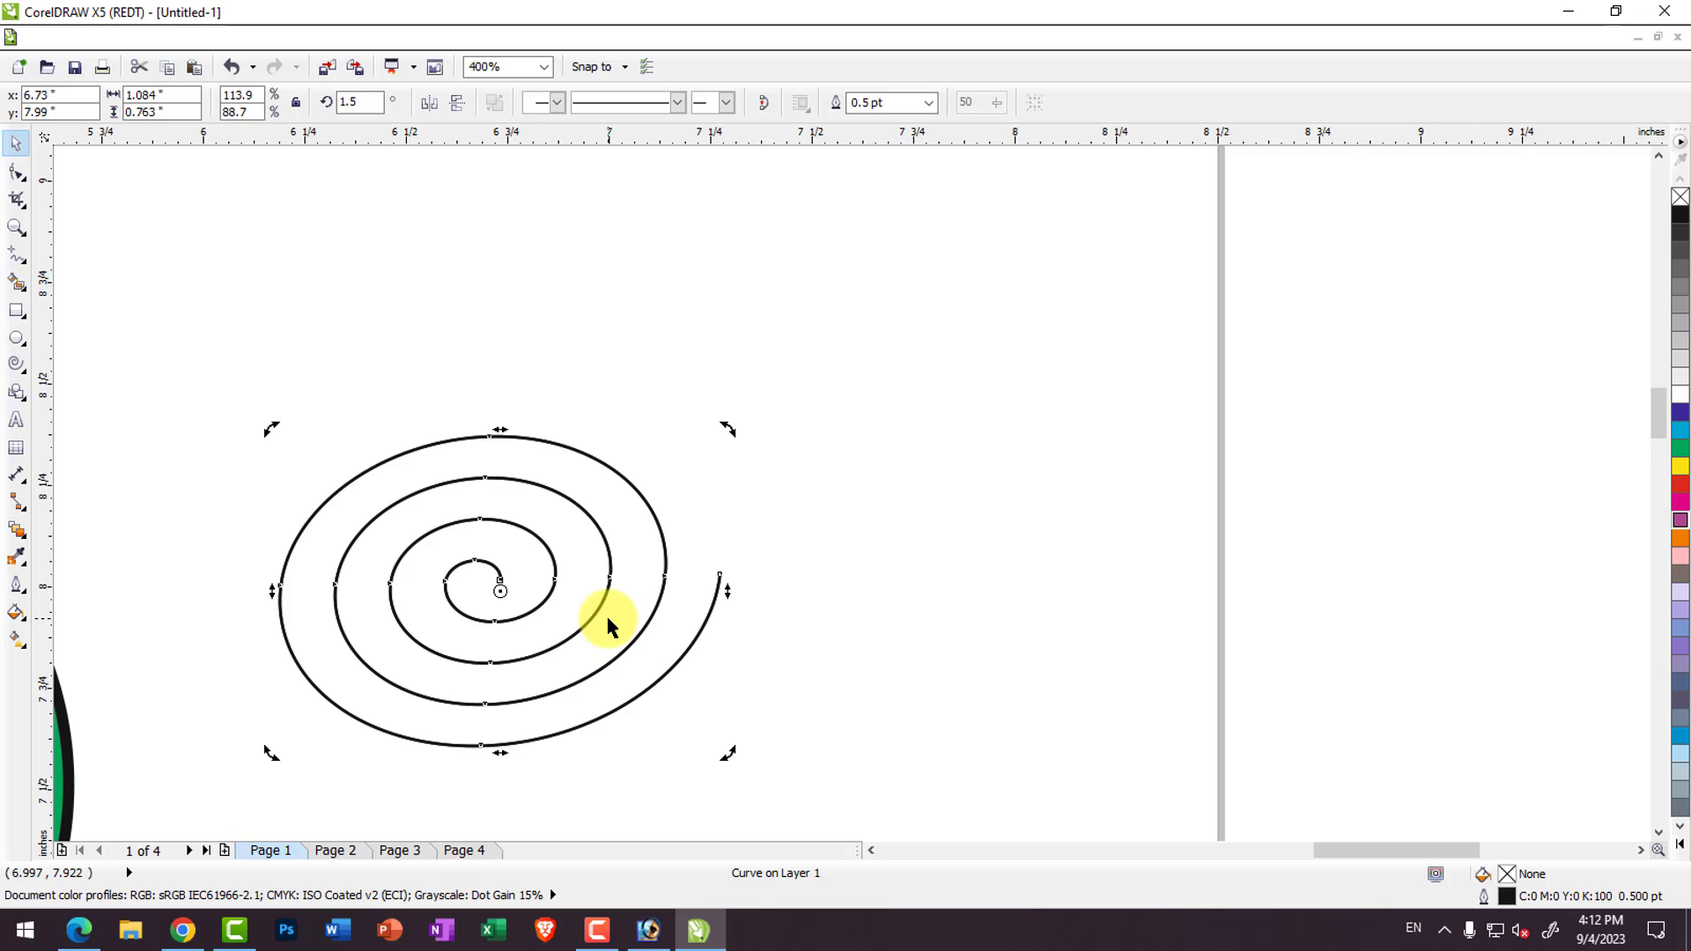
Duplicate the skewed spiral, move the copy right to X 7.82 inches, and mirror it horizontally
key(KP_Add)
key(Right)
key(Right)
key(Right)
key(Right)
key(Right)
key(Right)
key(Right)
key(Right)
key(Right)
key(Right)
key(Right)
key(Right)
key(Right)
key(Right)
key(Right)
key(Right)
key(Right)
key(Right)
key(Right)
key(Right)
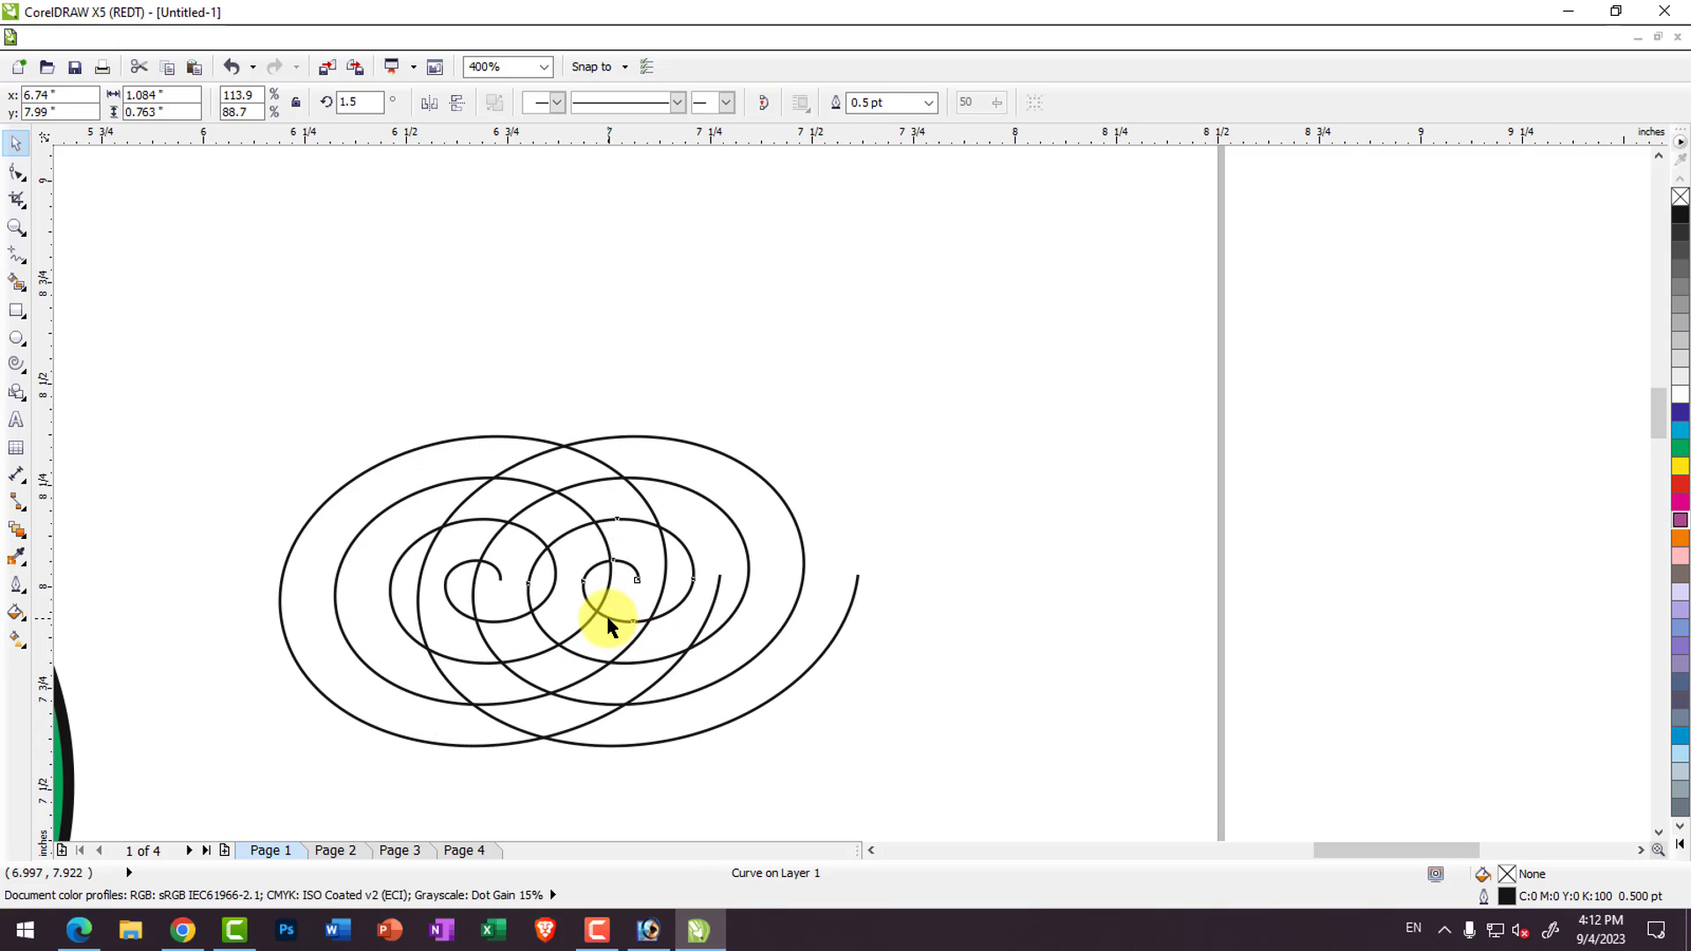
key(Right)
key(Right)
key(Right)
key(Right)
key(Right)
key(Right)
key(Right)
key(Right)
key(Right)
key(Right)
key(Right)
key(Right)
key(Right)
key(Right)
key(Right)
key(Right)
key(Right)
key(Right)
key(Right)
key(Right)
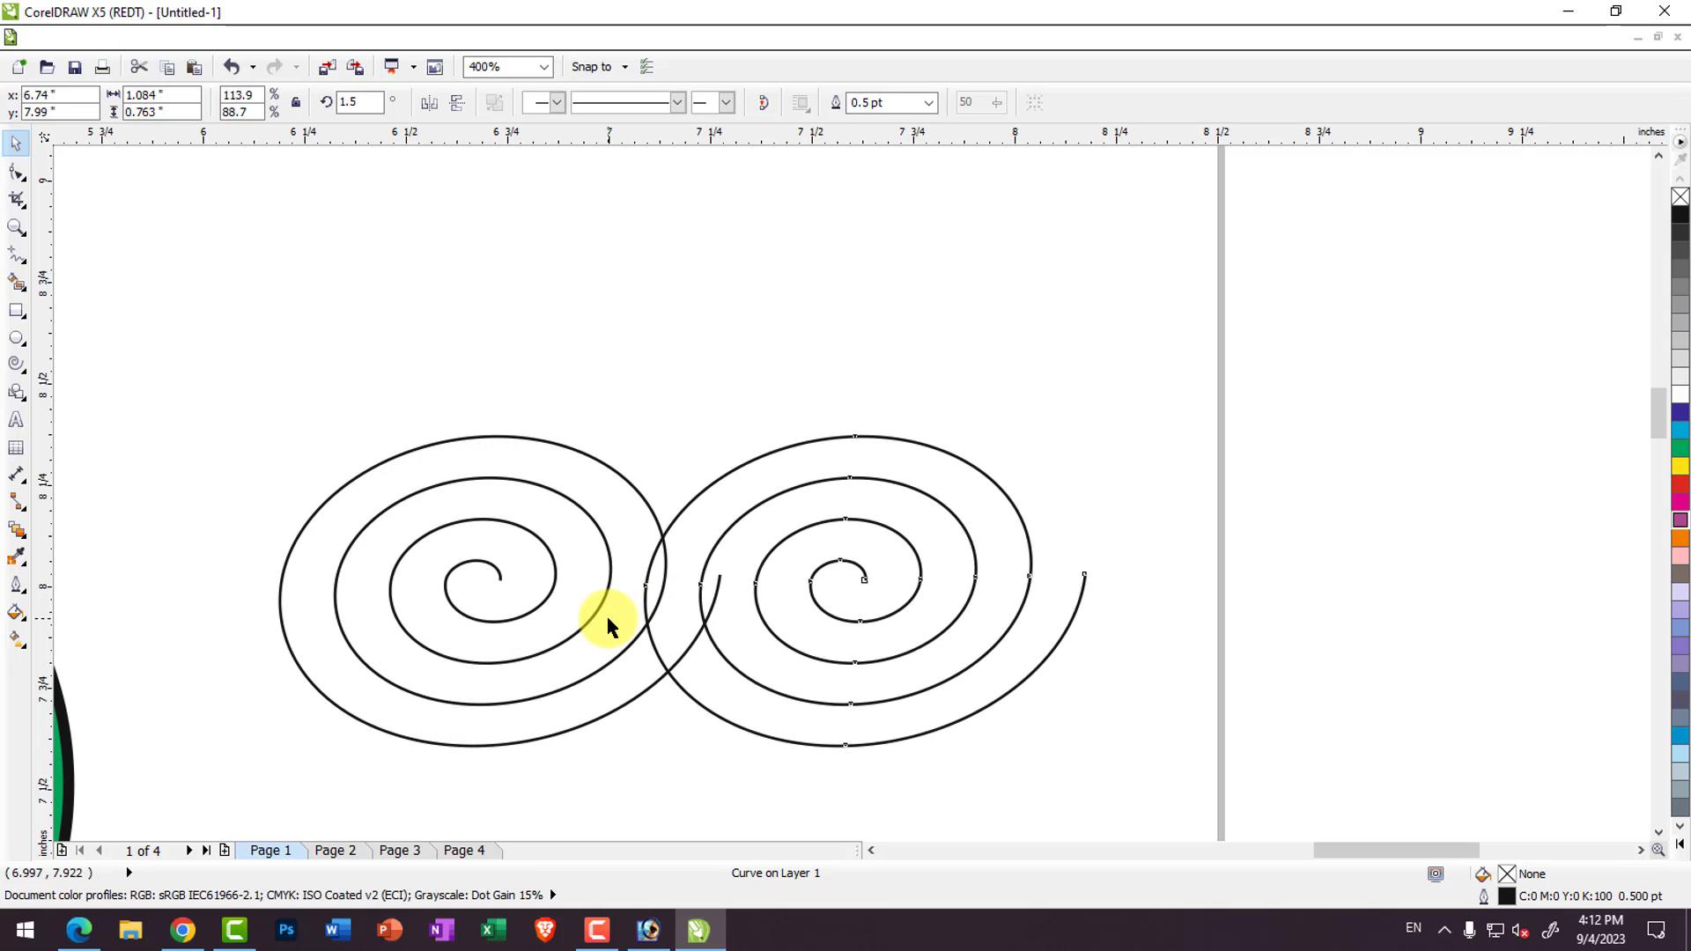
key(Right)
key(Right)
key(Right)
key(Right)
key(Right)
key(Right)
key(Right)
key(Right)
key(Right)
key(Right)
key(Right)
key(Right)
key(Right)
key(Right)
key(Right)
key(Right)
key(Right)
key(Right)
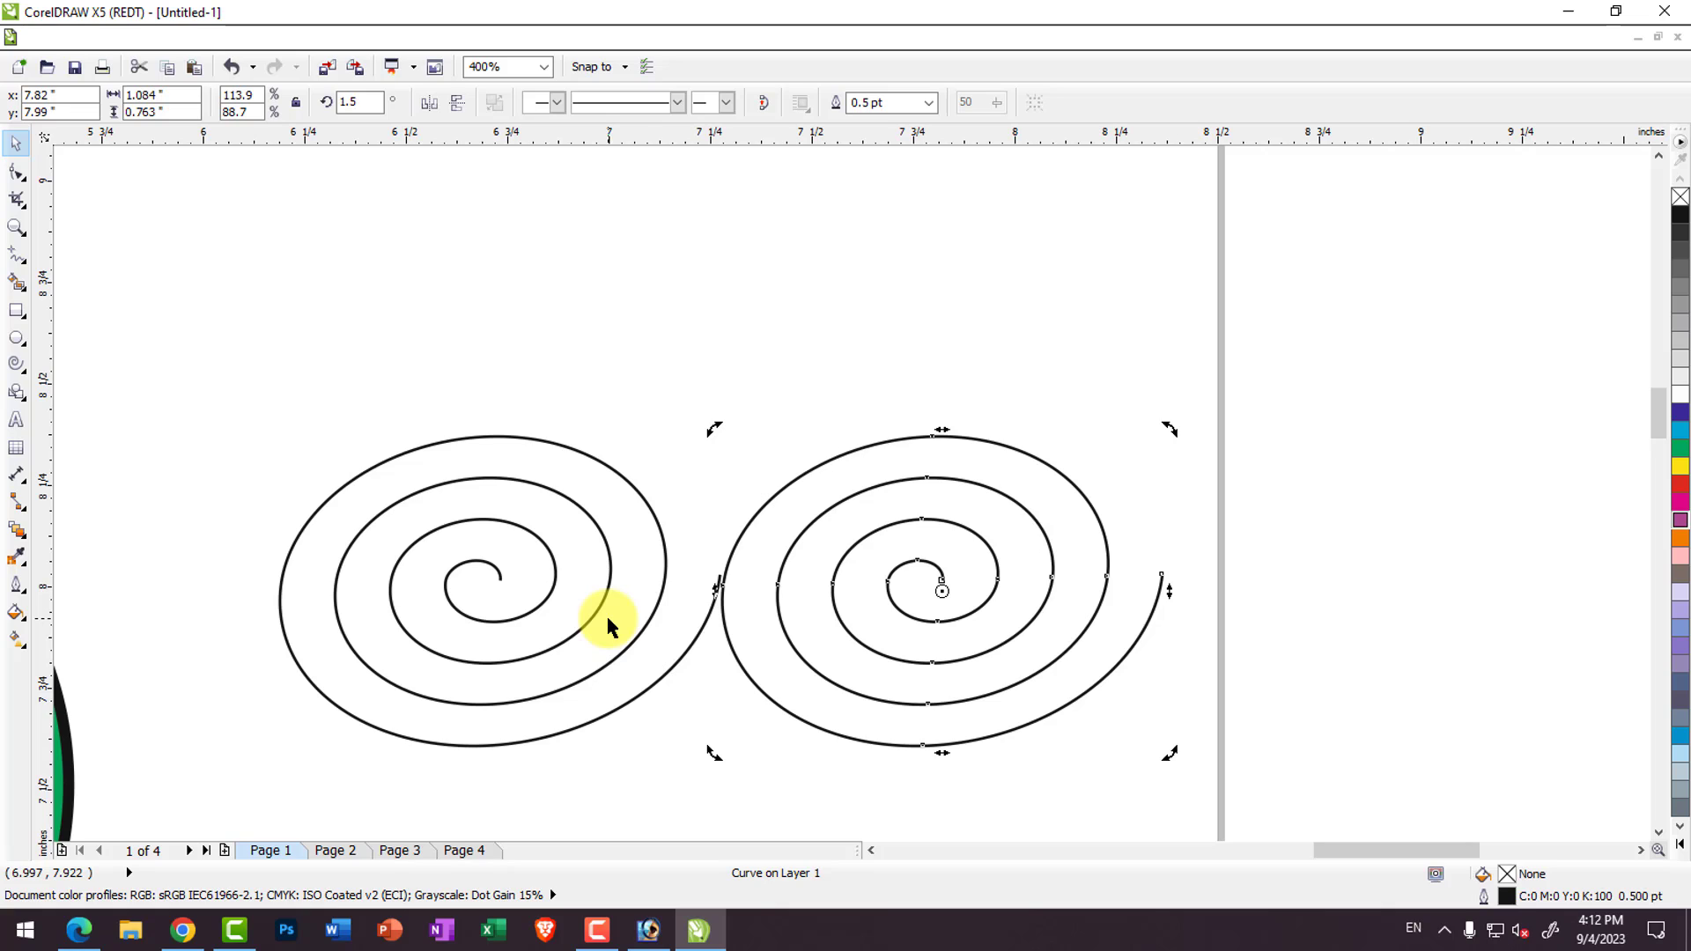
click(431, 106)
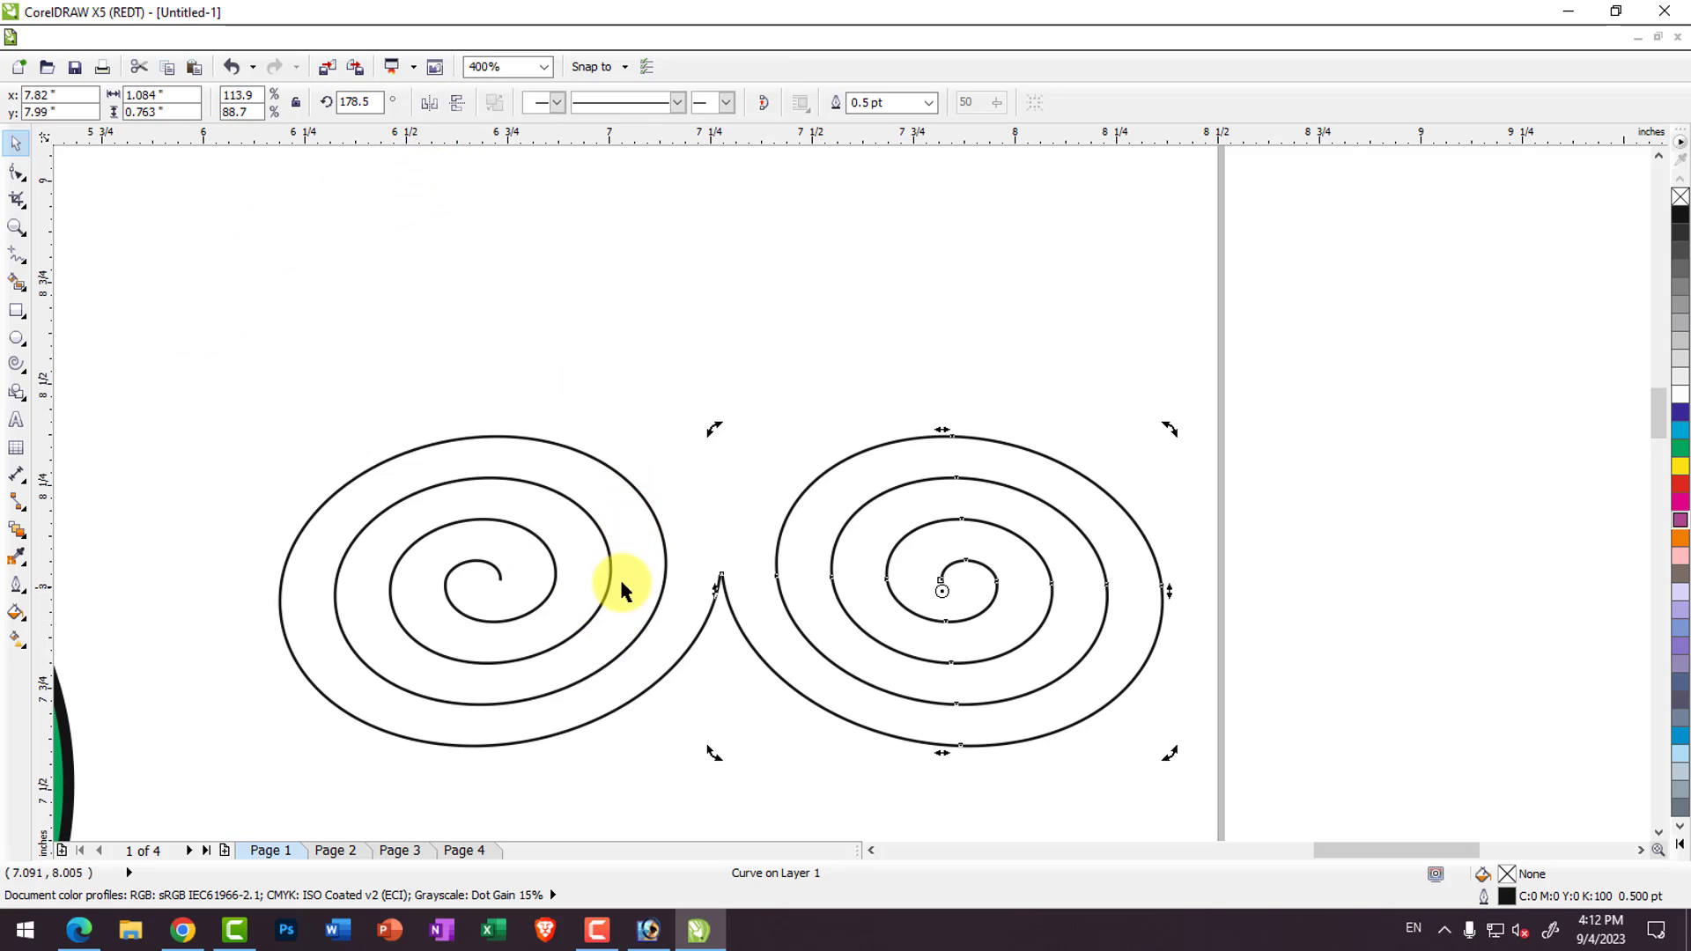
Duplicate both spirals together, move the copies up to Y 8.76 inches, and mirror them vertically
click(453, 371)
drag(179, 377, 1203, 784)
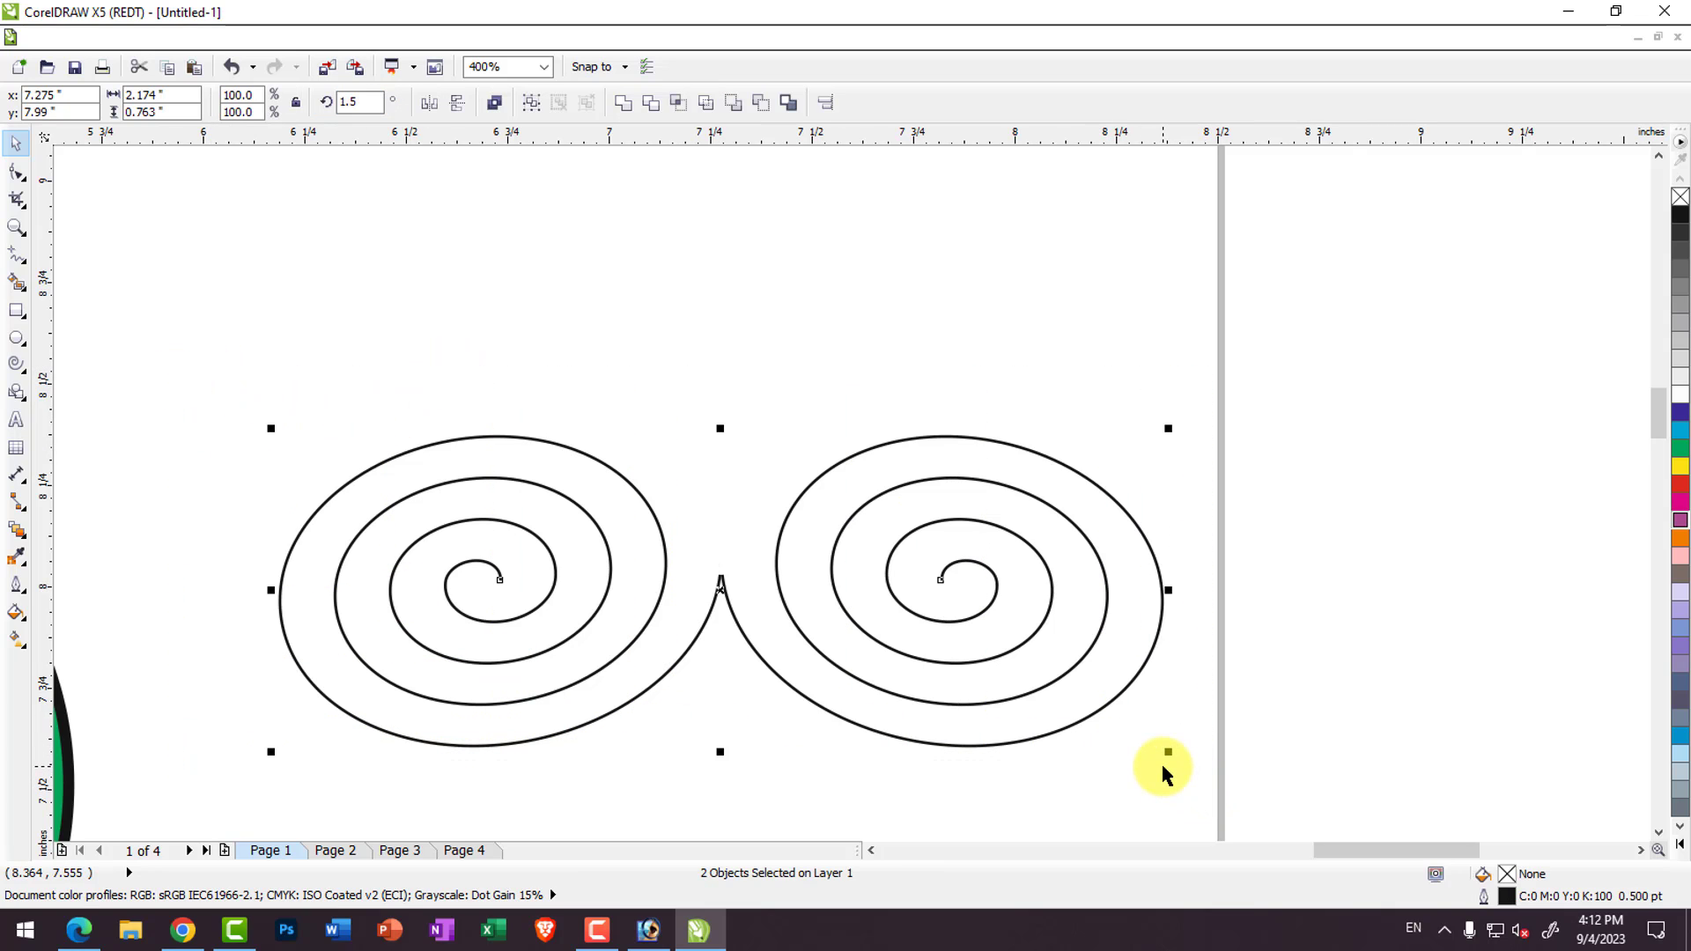
key(KP_Add)
key(Up)
key(Up)
key(Up)
key(Up)
key(Up)
key(Up)
key(Up)
key(Up)
key(Up)
key(Up)
key(Up)
key(Up)
key(Up)
key(Up)
key(Up)
key(Up)
key(Up)
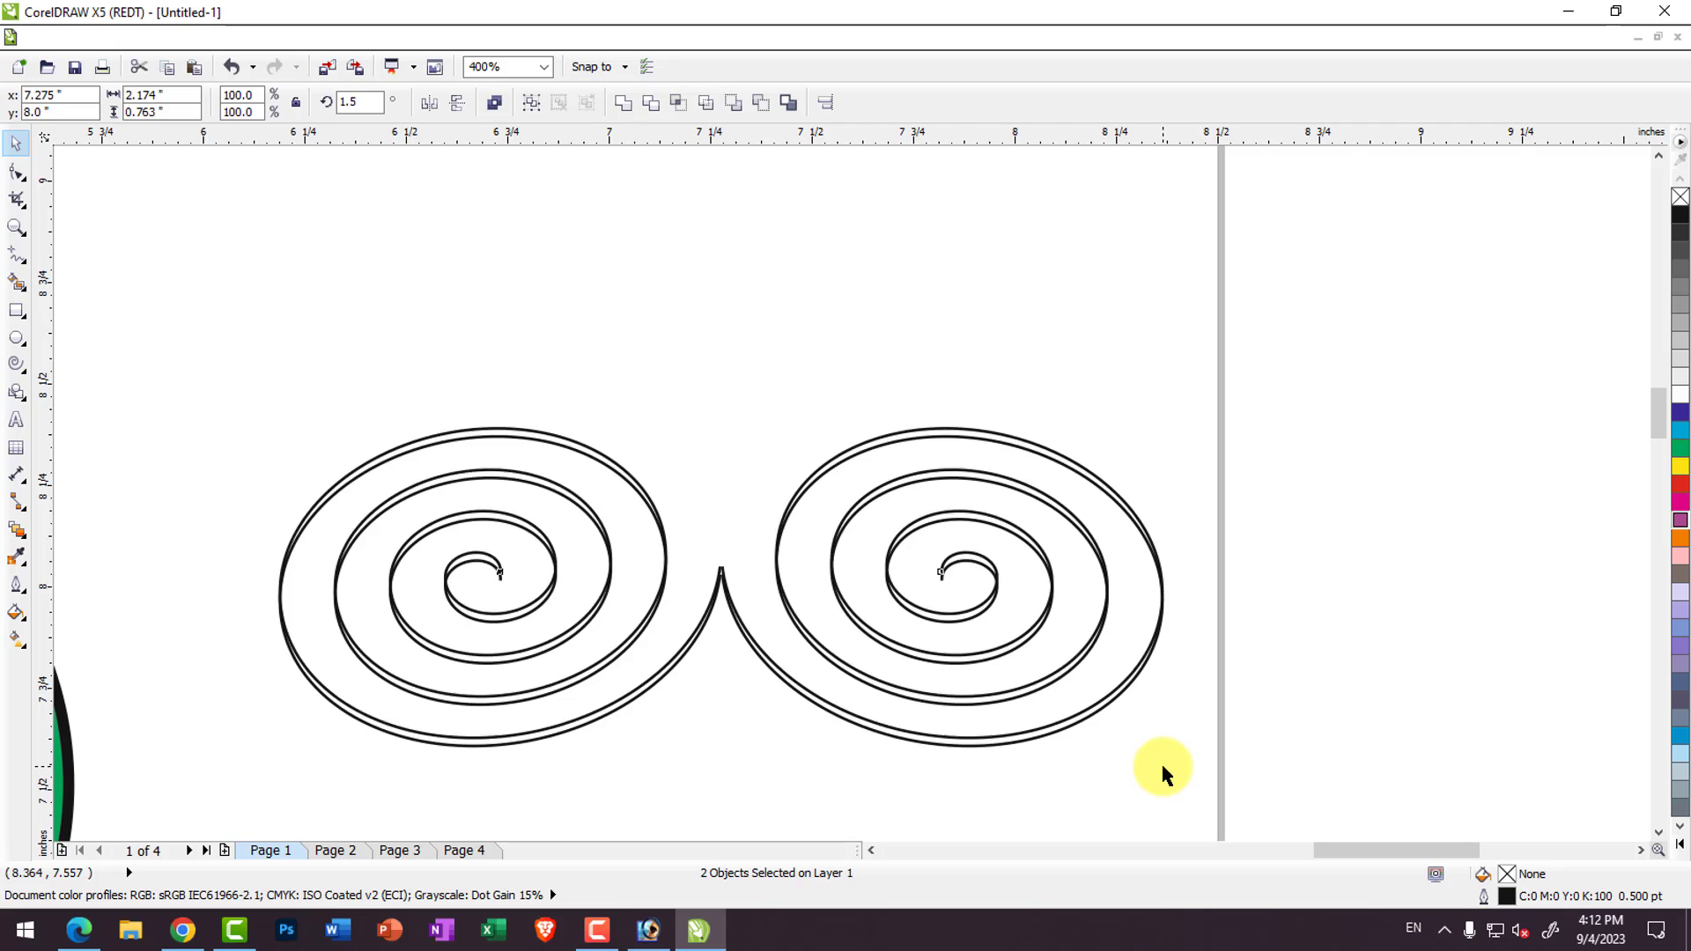
key(Up)
key(Up)
key(Up)
key(Up)
key(Up)
key(Up)
key(Up)
key(Up)
key(Up)
key(Up)
key(Up)
key(Up)
key(Up)
key(Up)
key(Up)
key(Up)
key(Up)
key(Up)
key(Up)
key(Up)
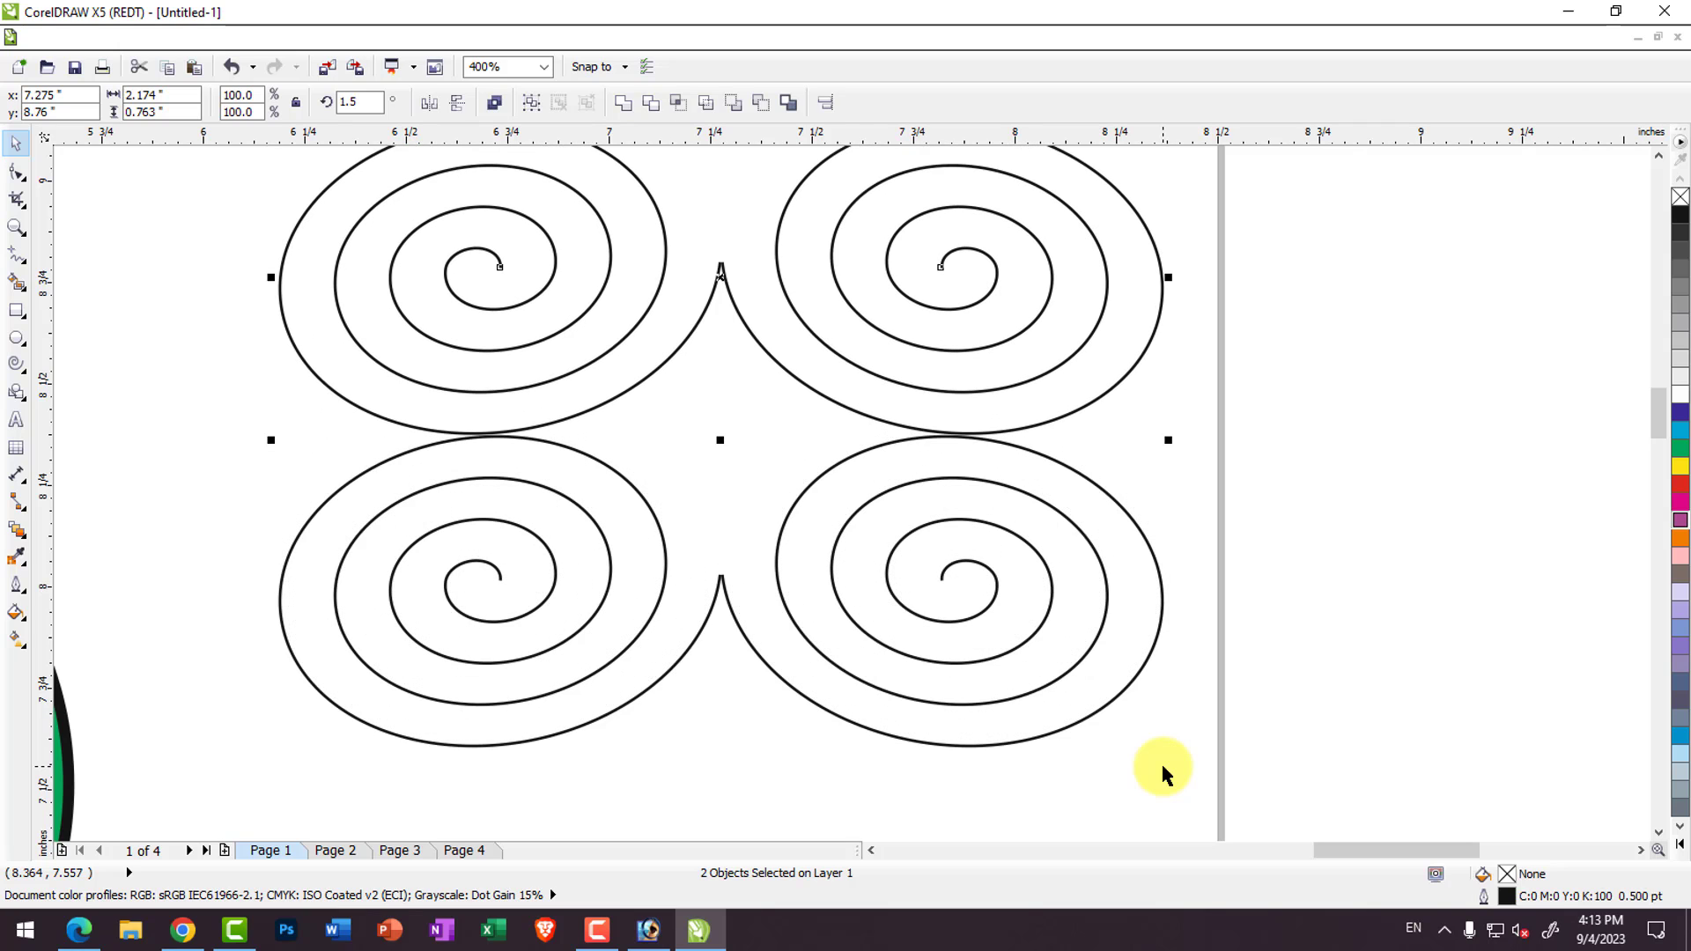
scroll(978, 808, down, 3)
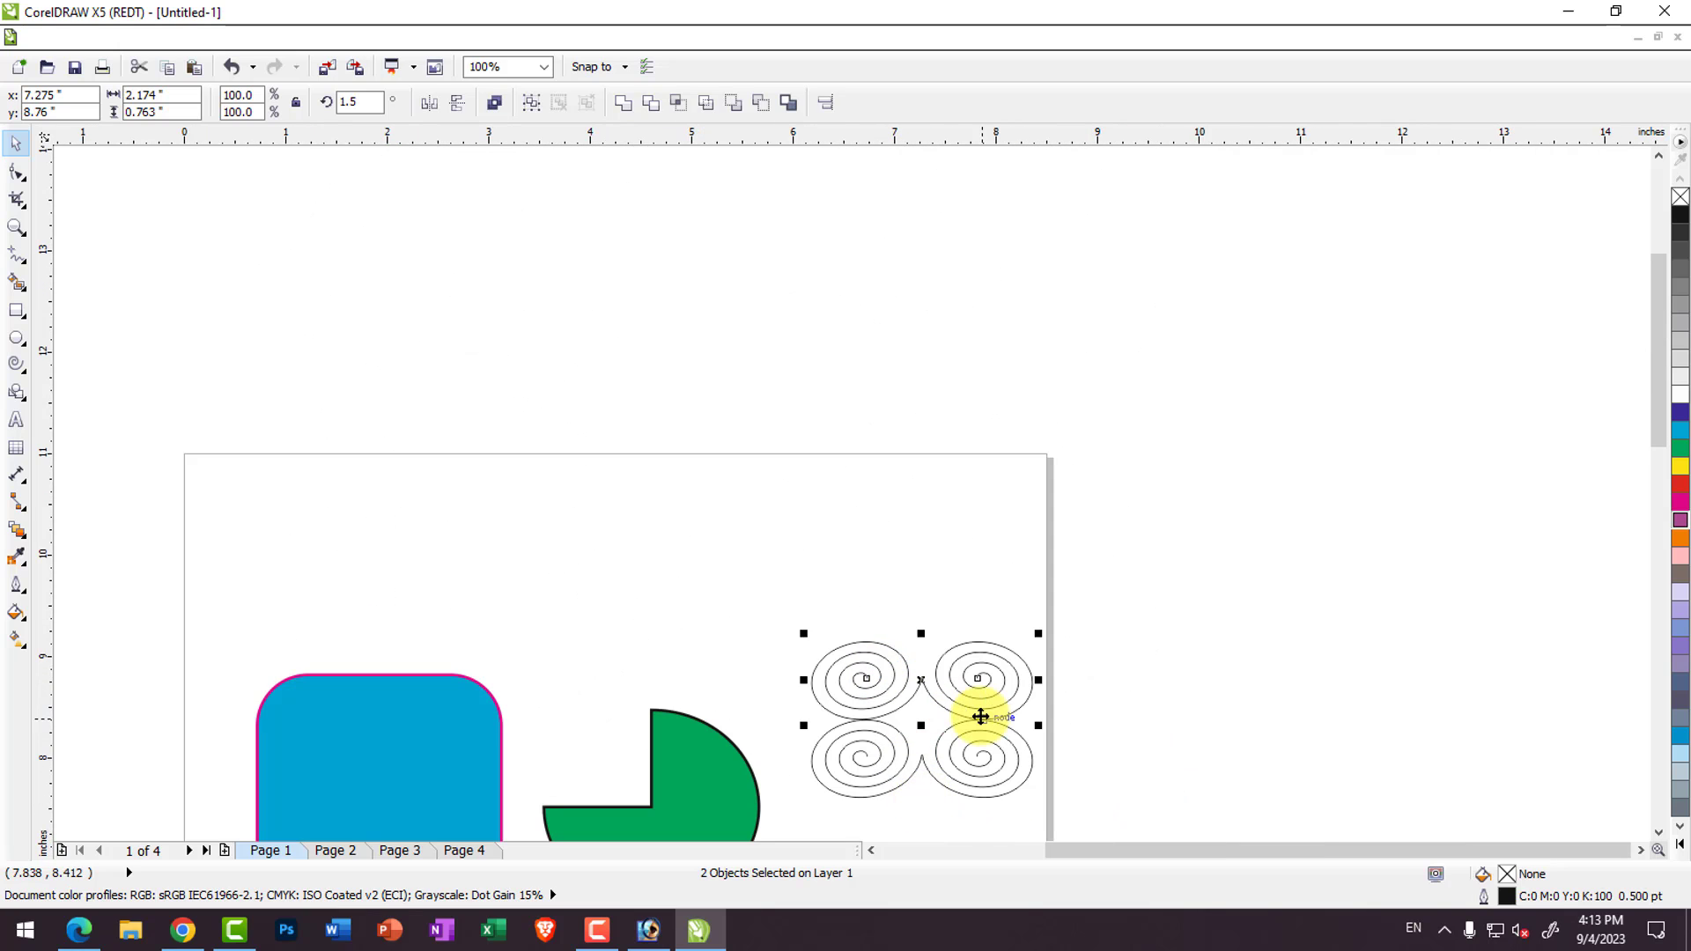
scroll(1029, 748, up, 1)
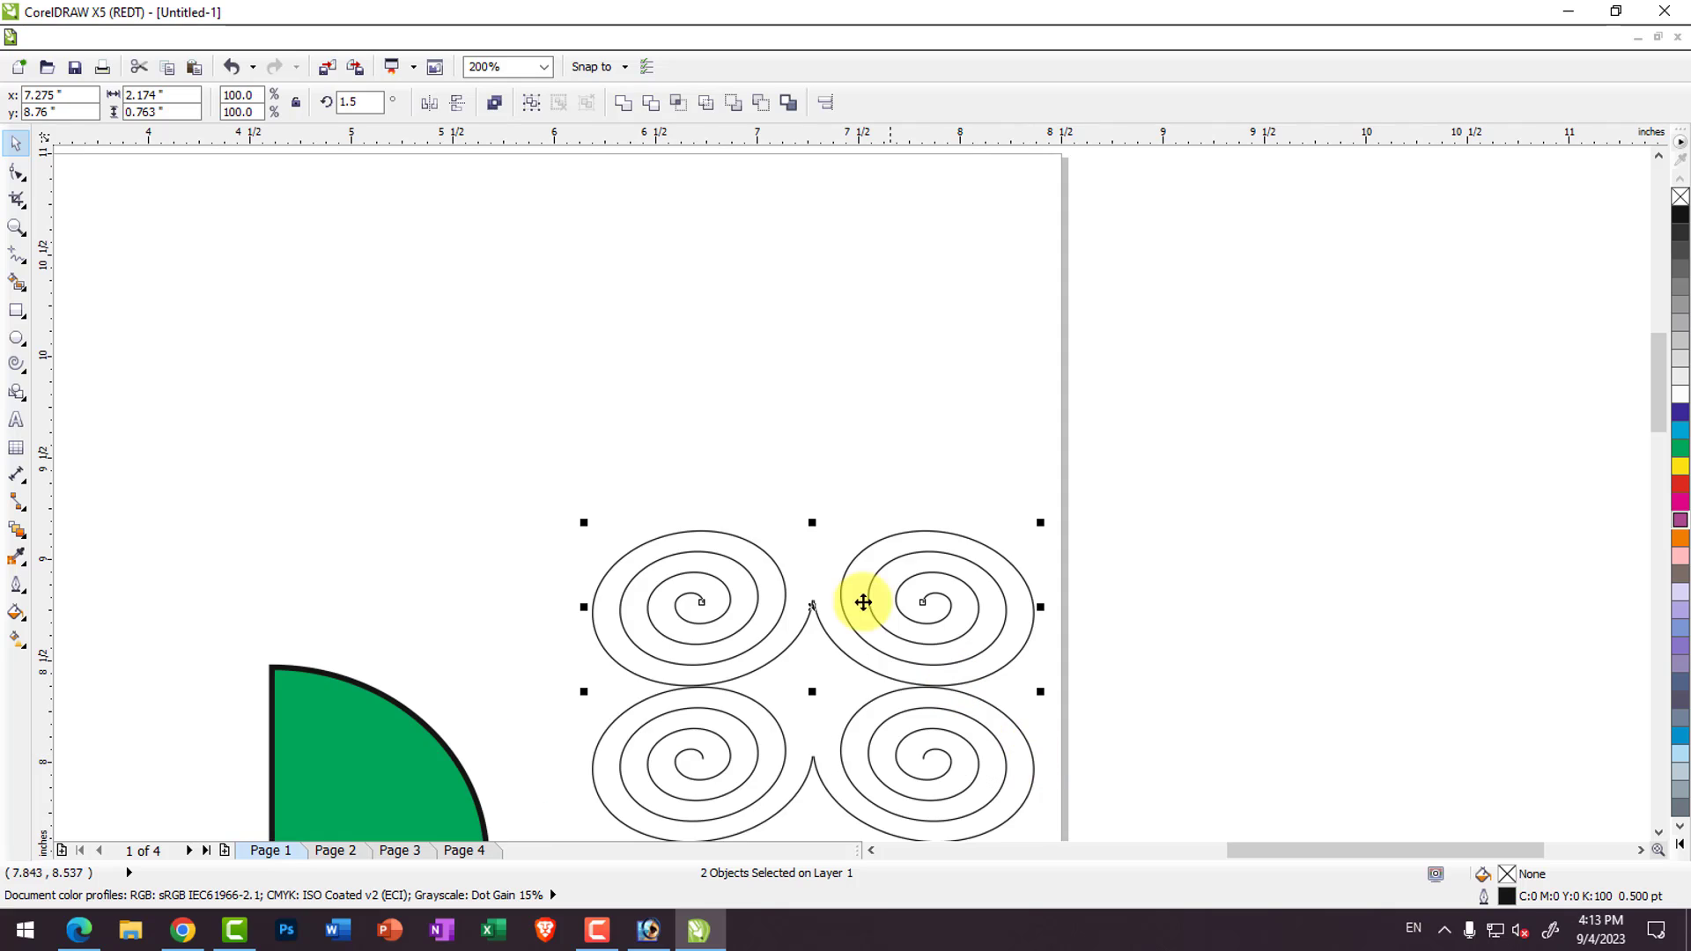
click(457, 112)
Draw a five-pointed star about 0.51 by 0.44 inches in the gap between the four spirals and fill it with magenta
scroll(1081, 753, up, 1)
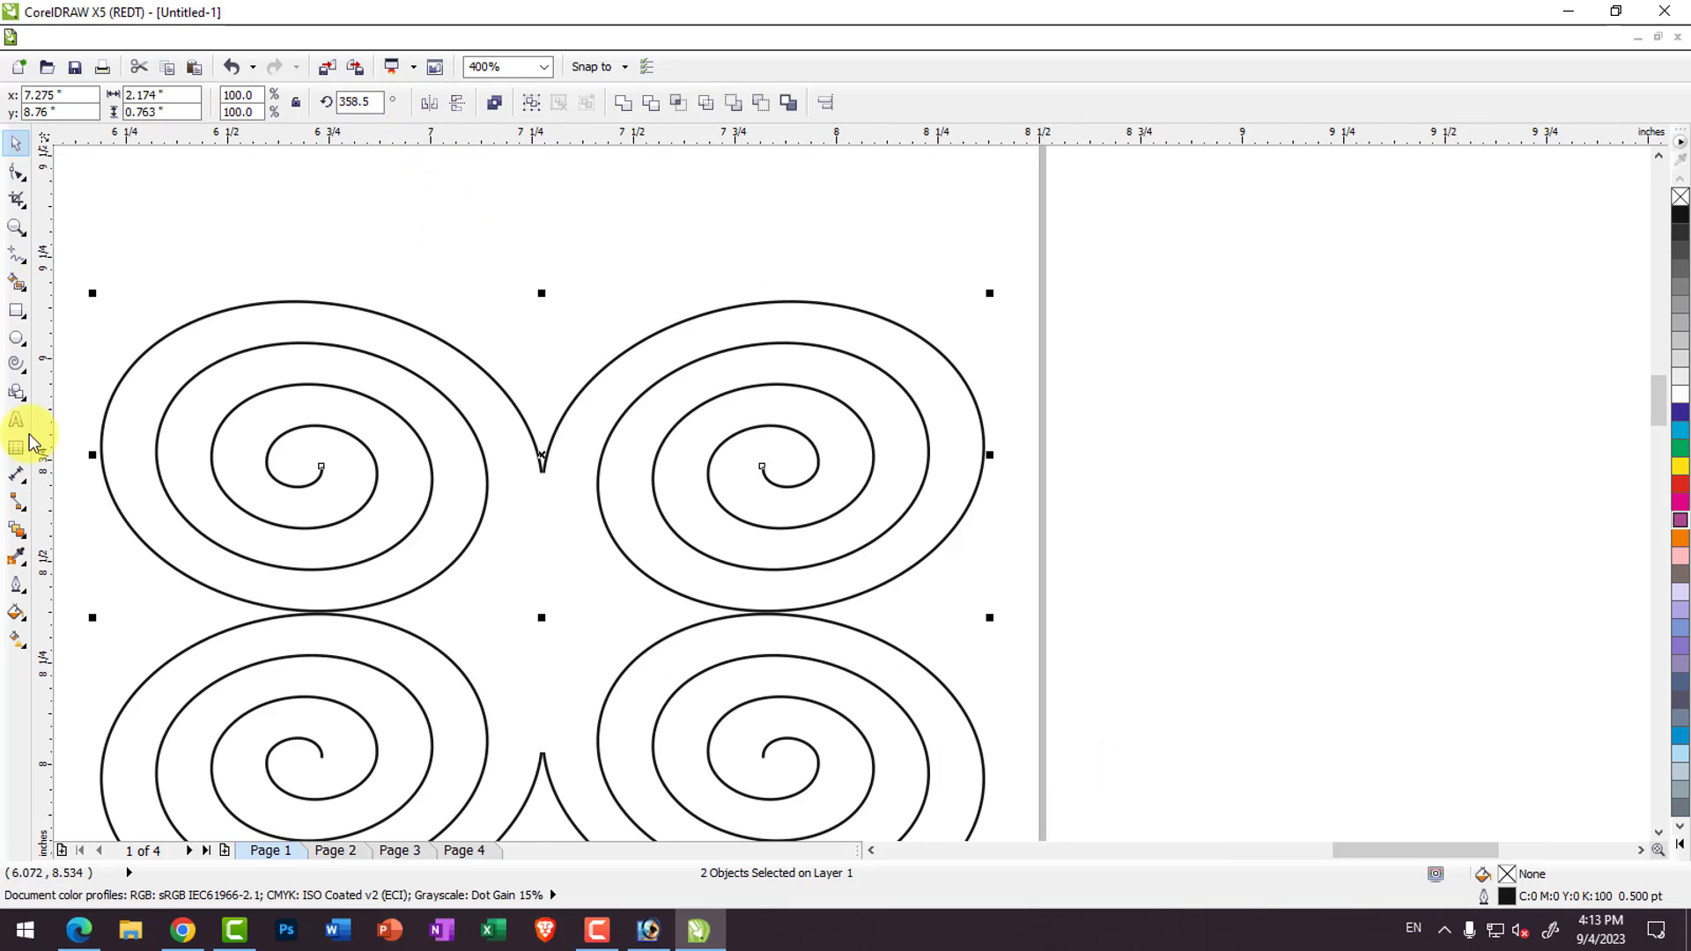
click(20, 368)
click(92, 384)
drag(465, 532, 650, 690)
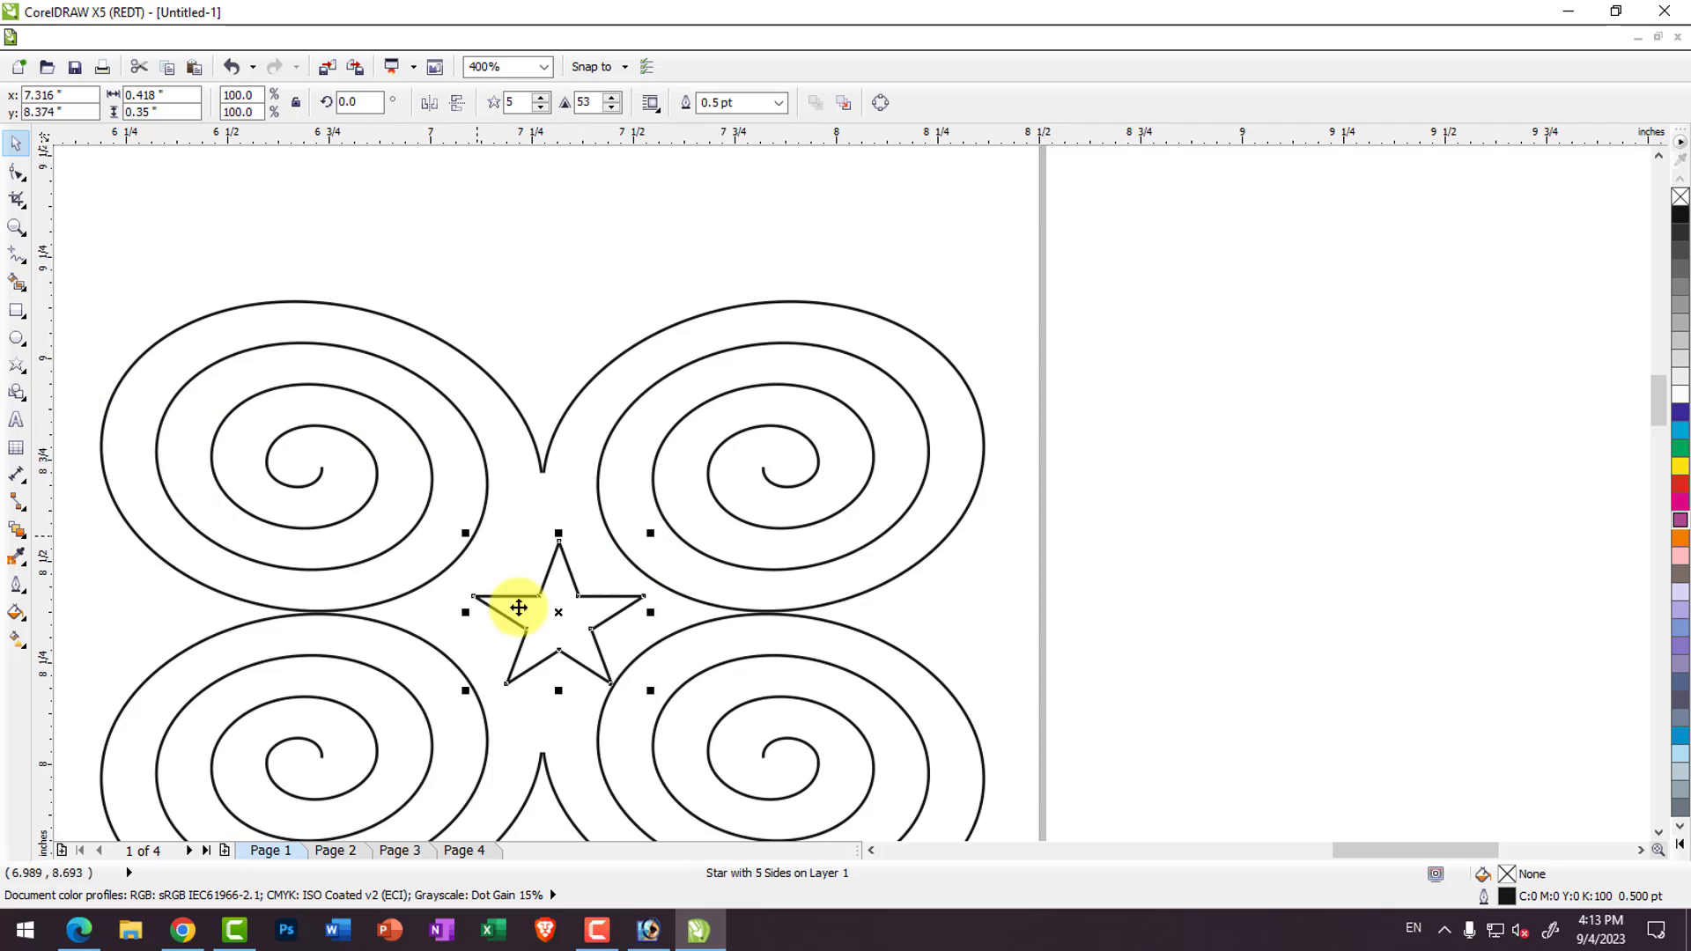
drag(464, 534, 430, 489)
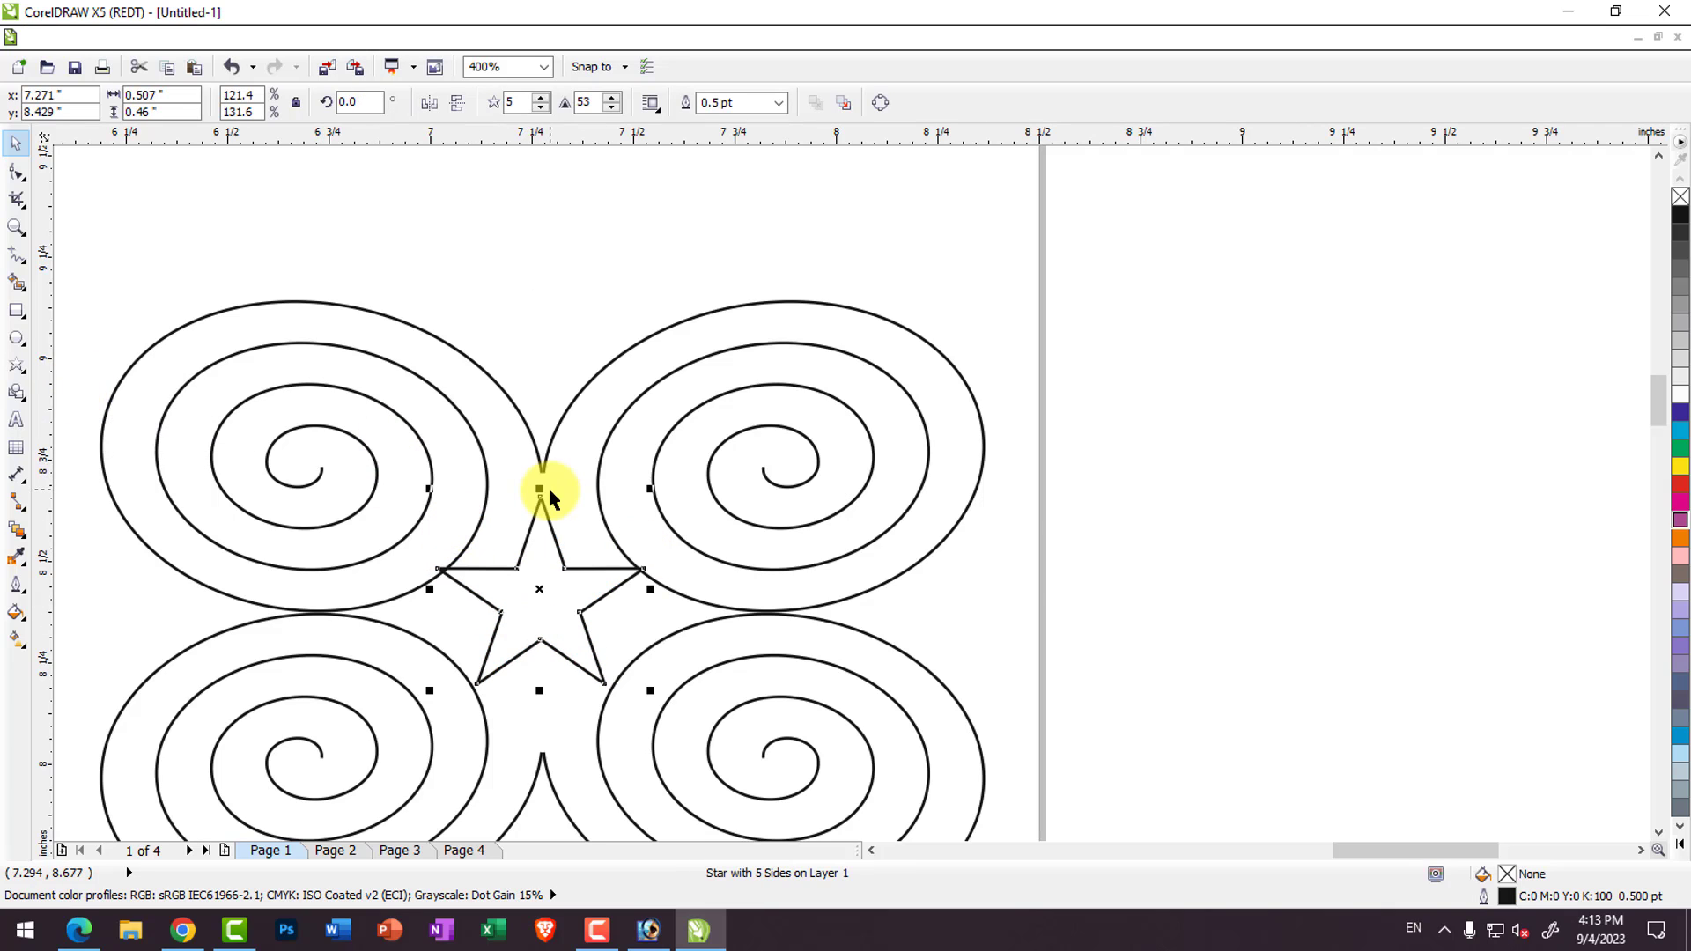
drag(539, 488, 539, 498)
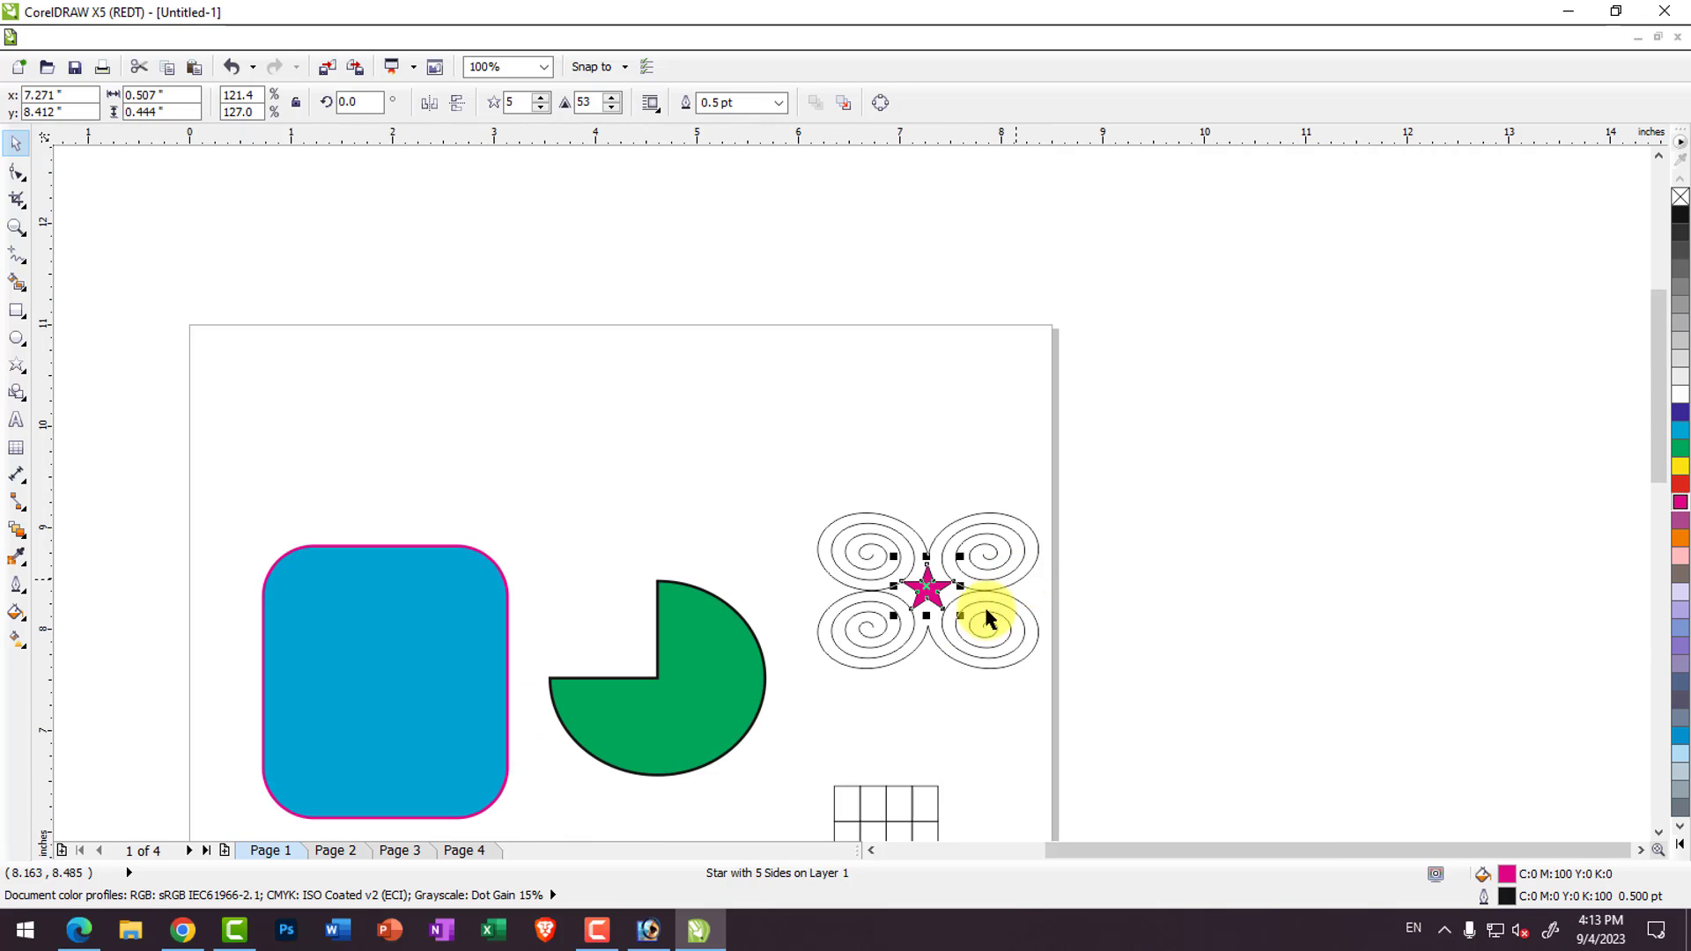
click(980, 740)
Review the finished spiral ornament and the available rectangle, ellipse, polygon, star and preset shape tools
scroll(1111, 688, up, 2)
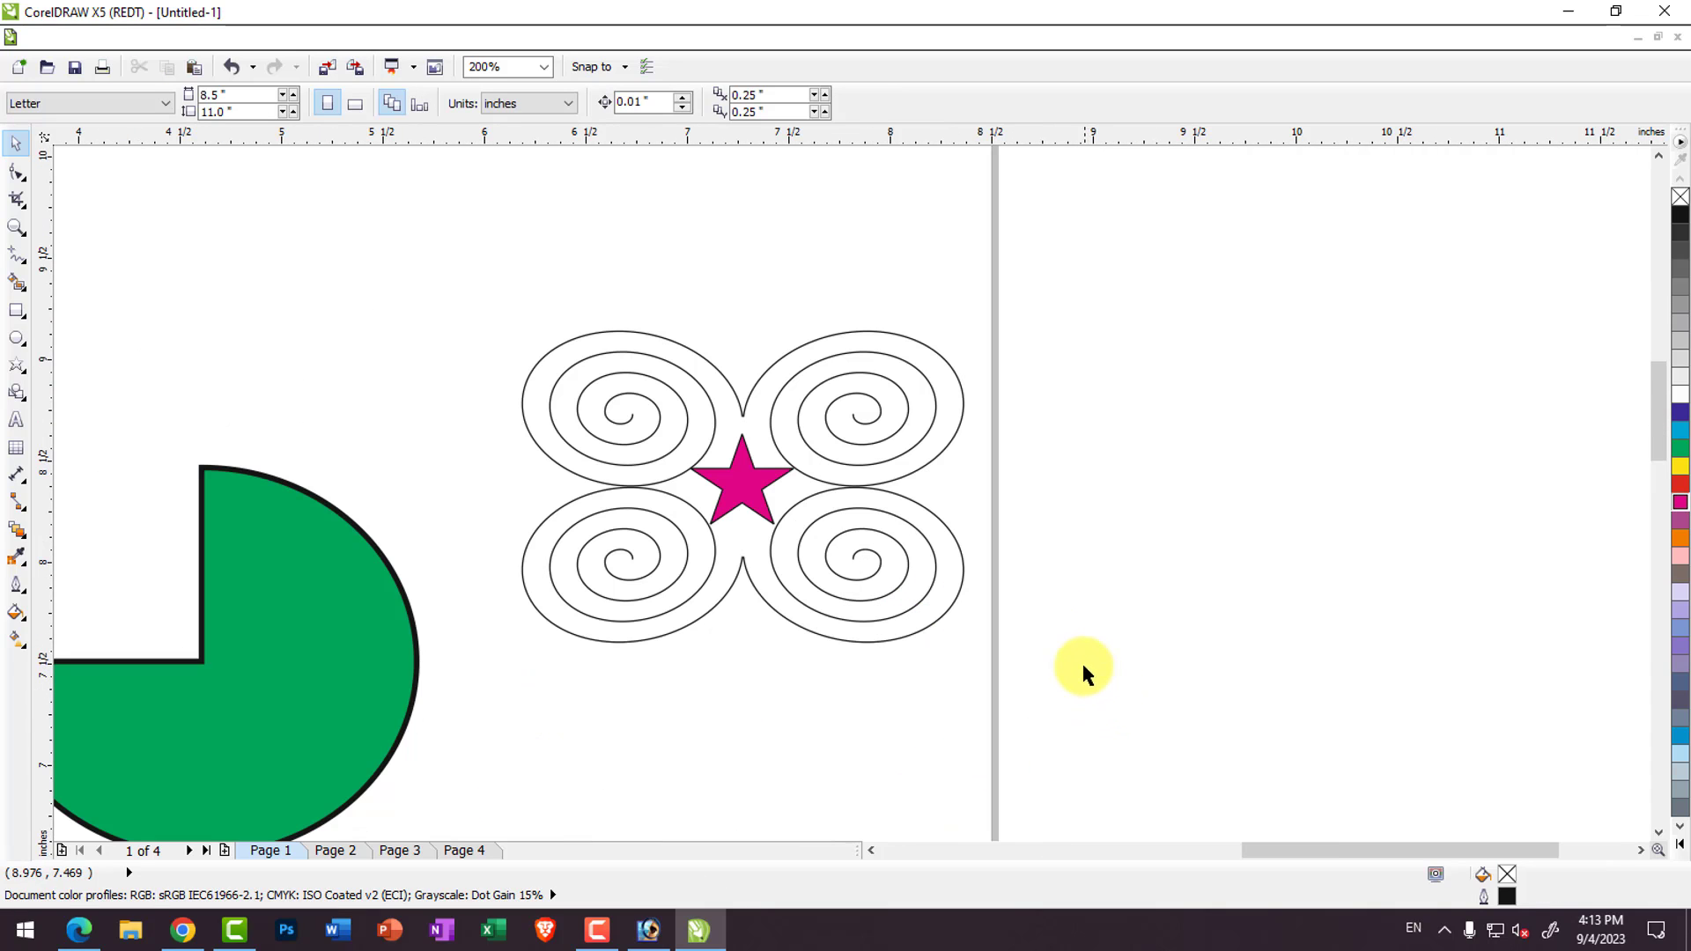
scroll(1051, 449, up, 2)
scroll(1048, 451, down, 2)
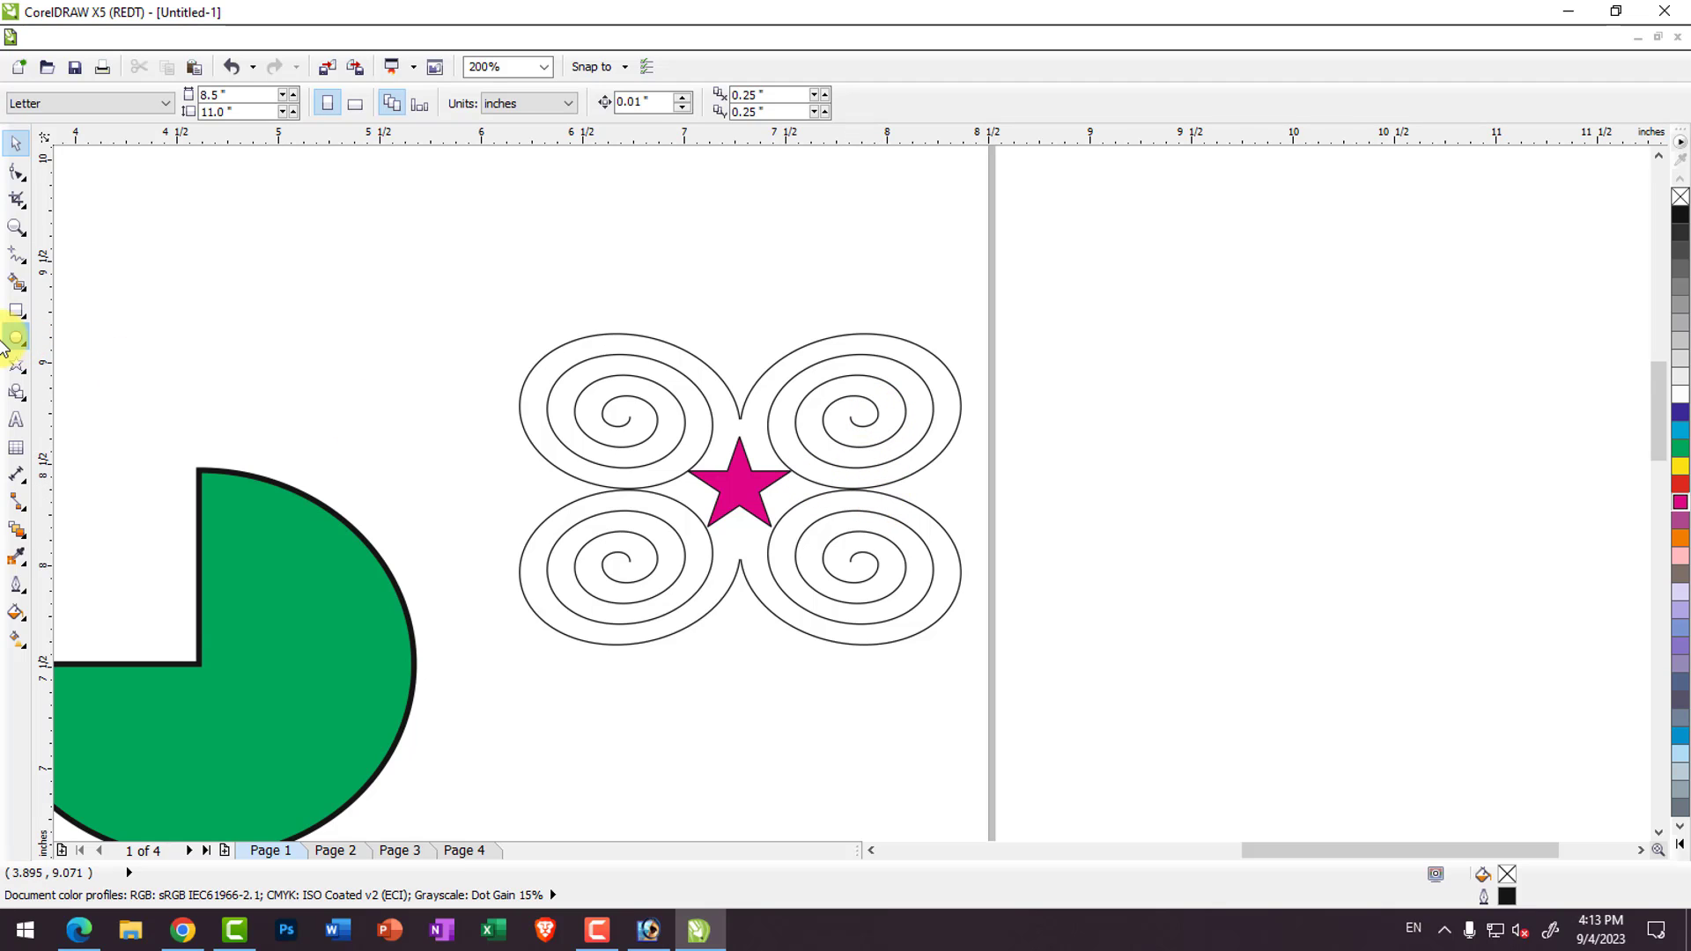
click(19, 373)
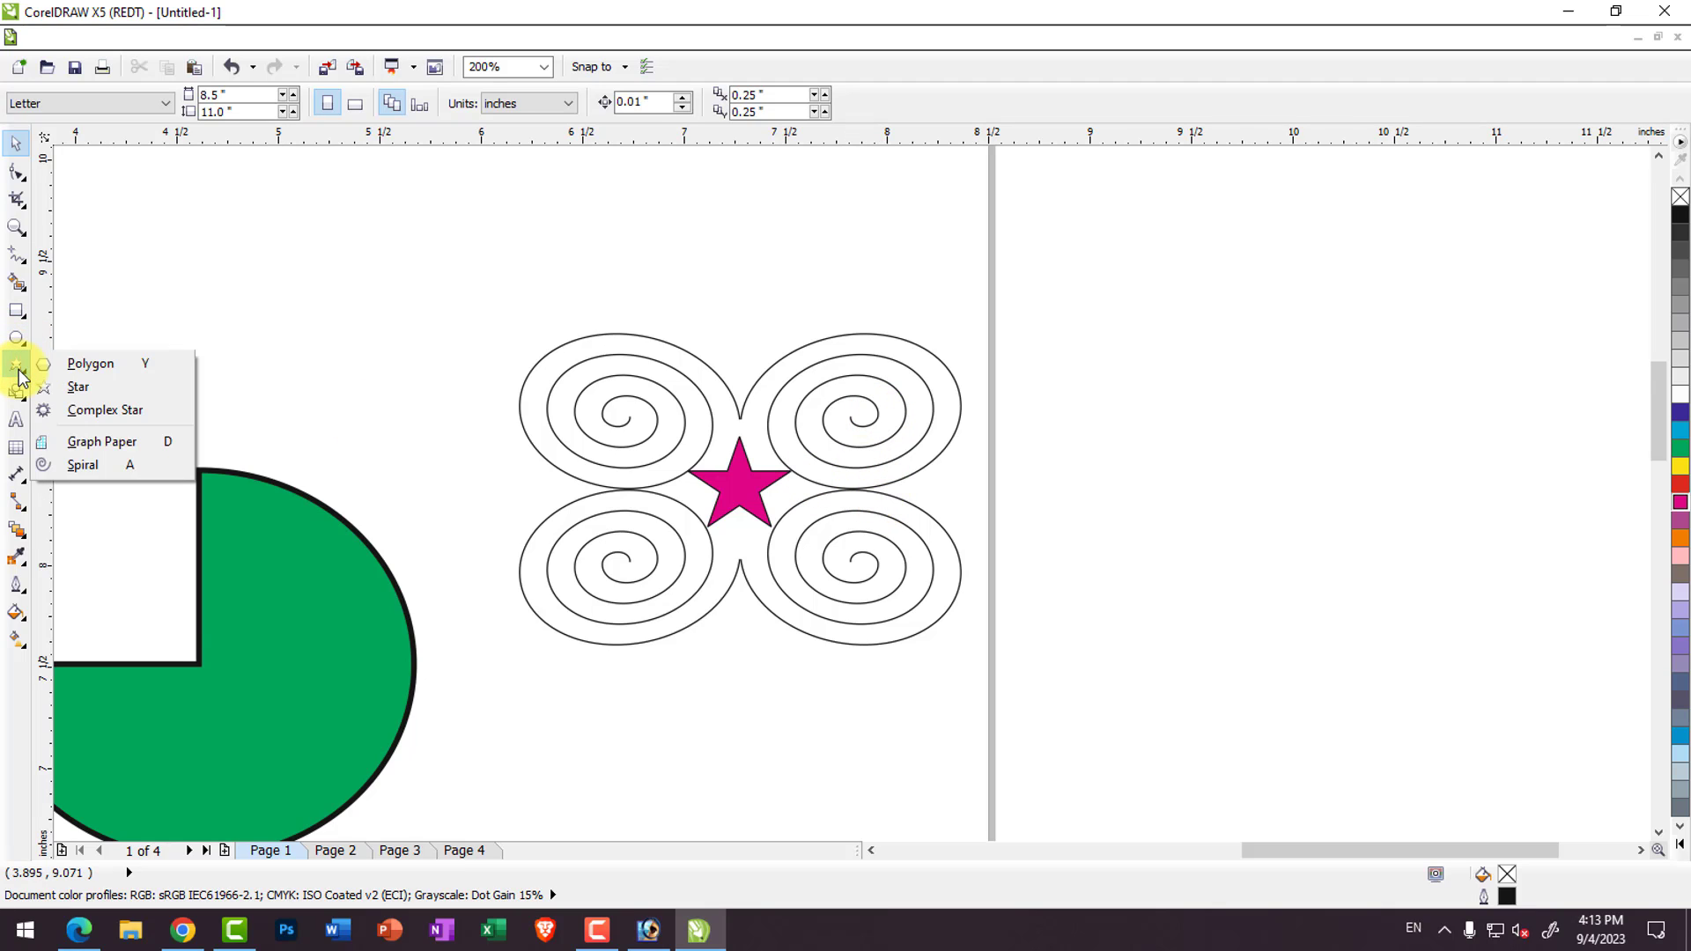
click(16, 309)
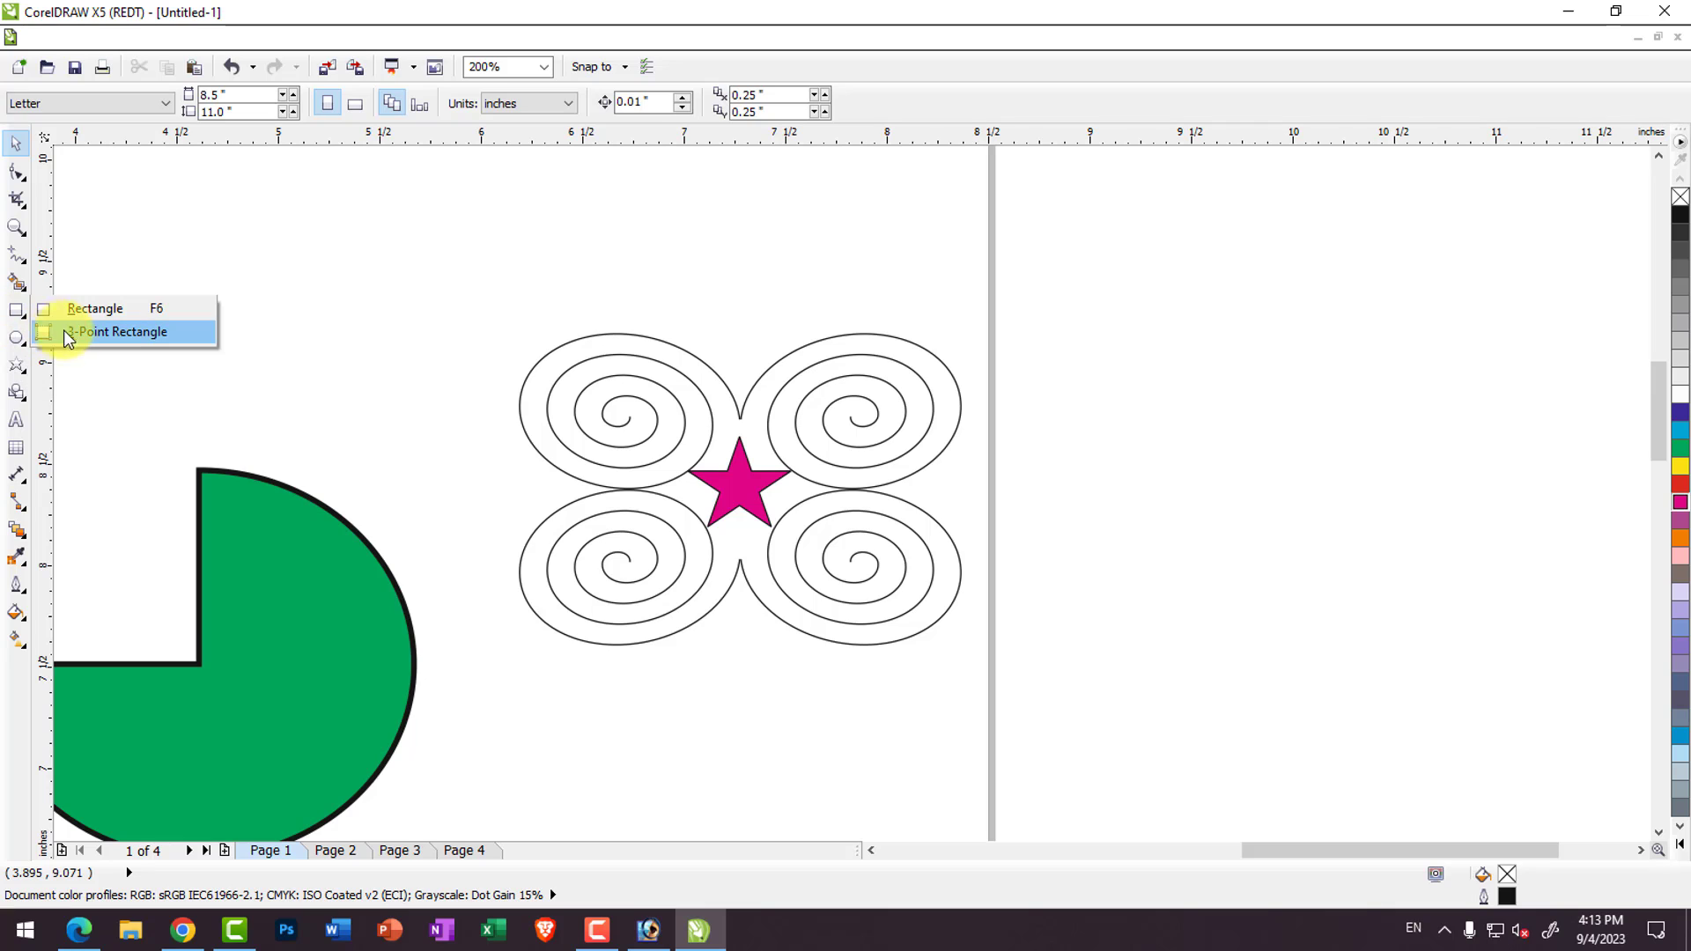
click(16, 338)
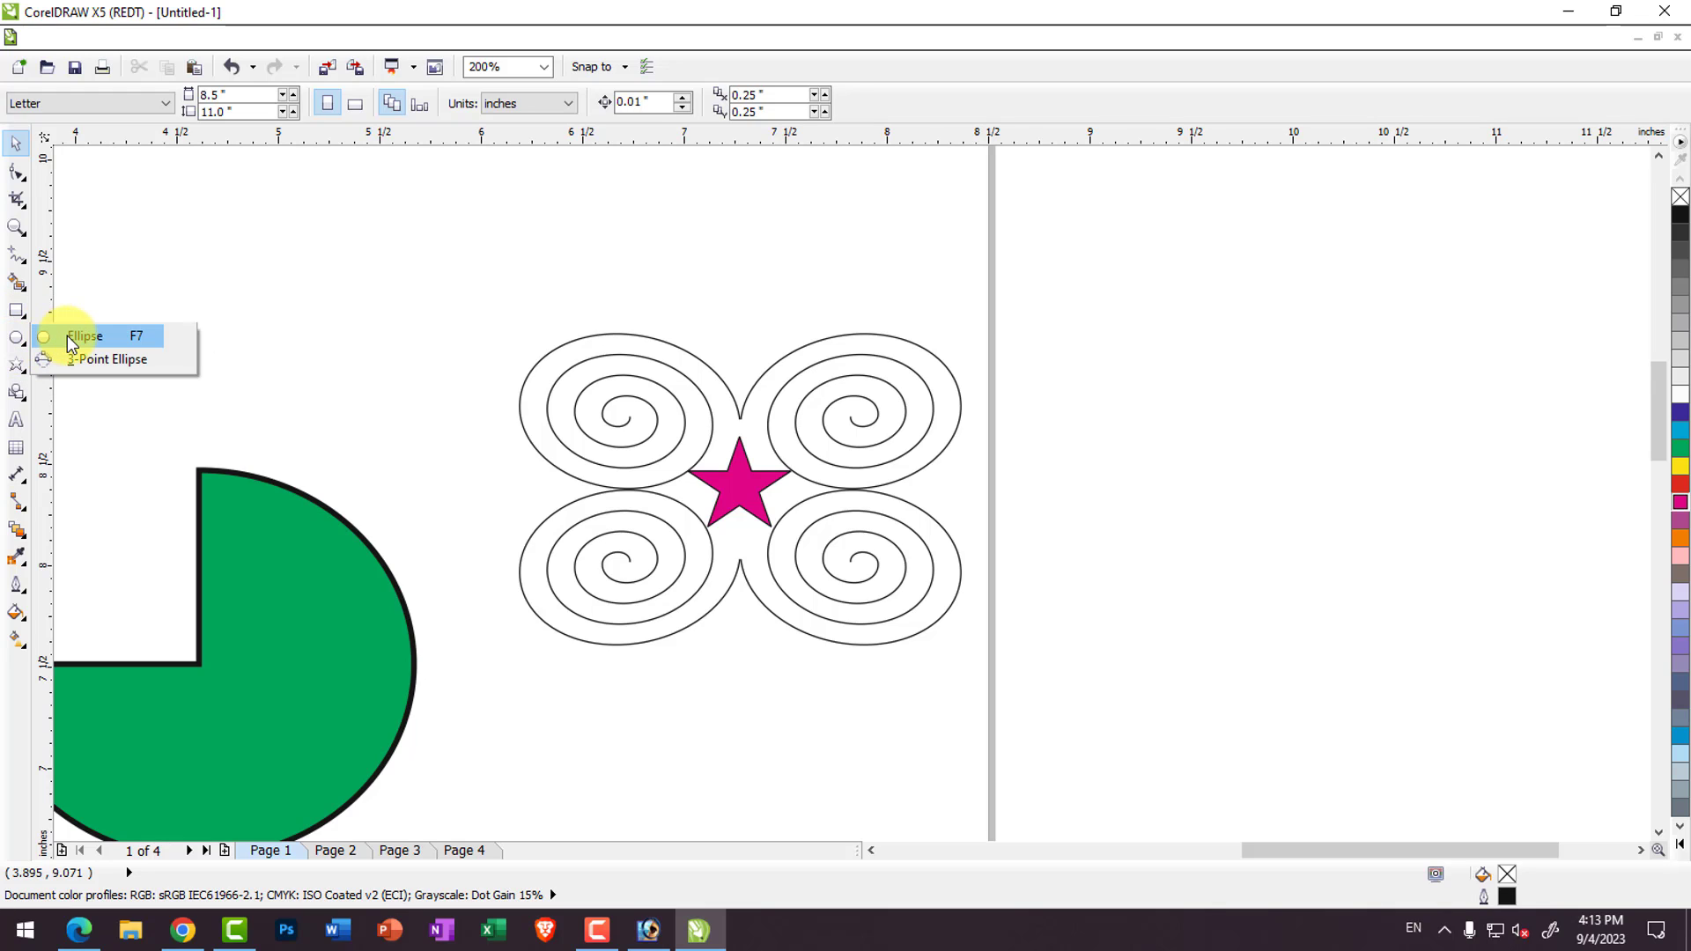
click(17, 363)
click(21, 368)
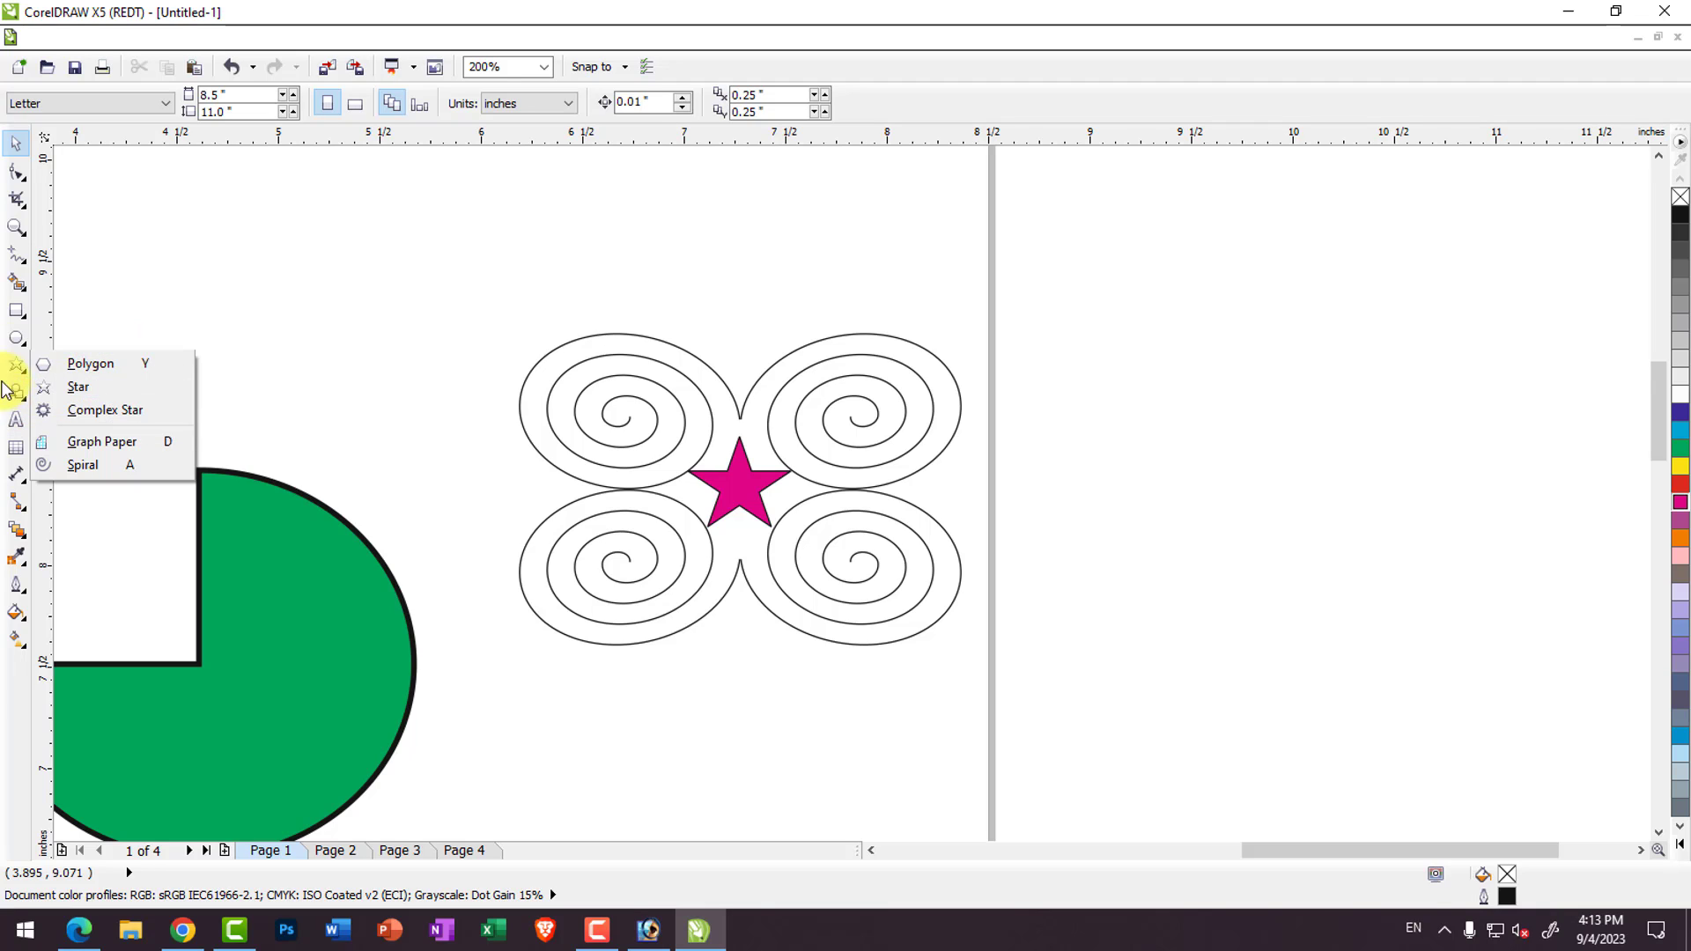
click(17, 343)
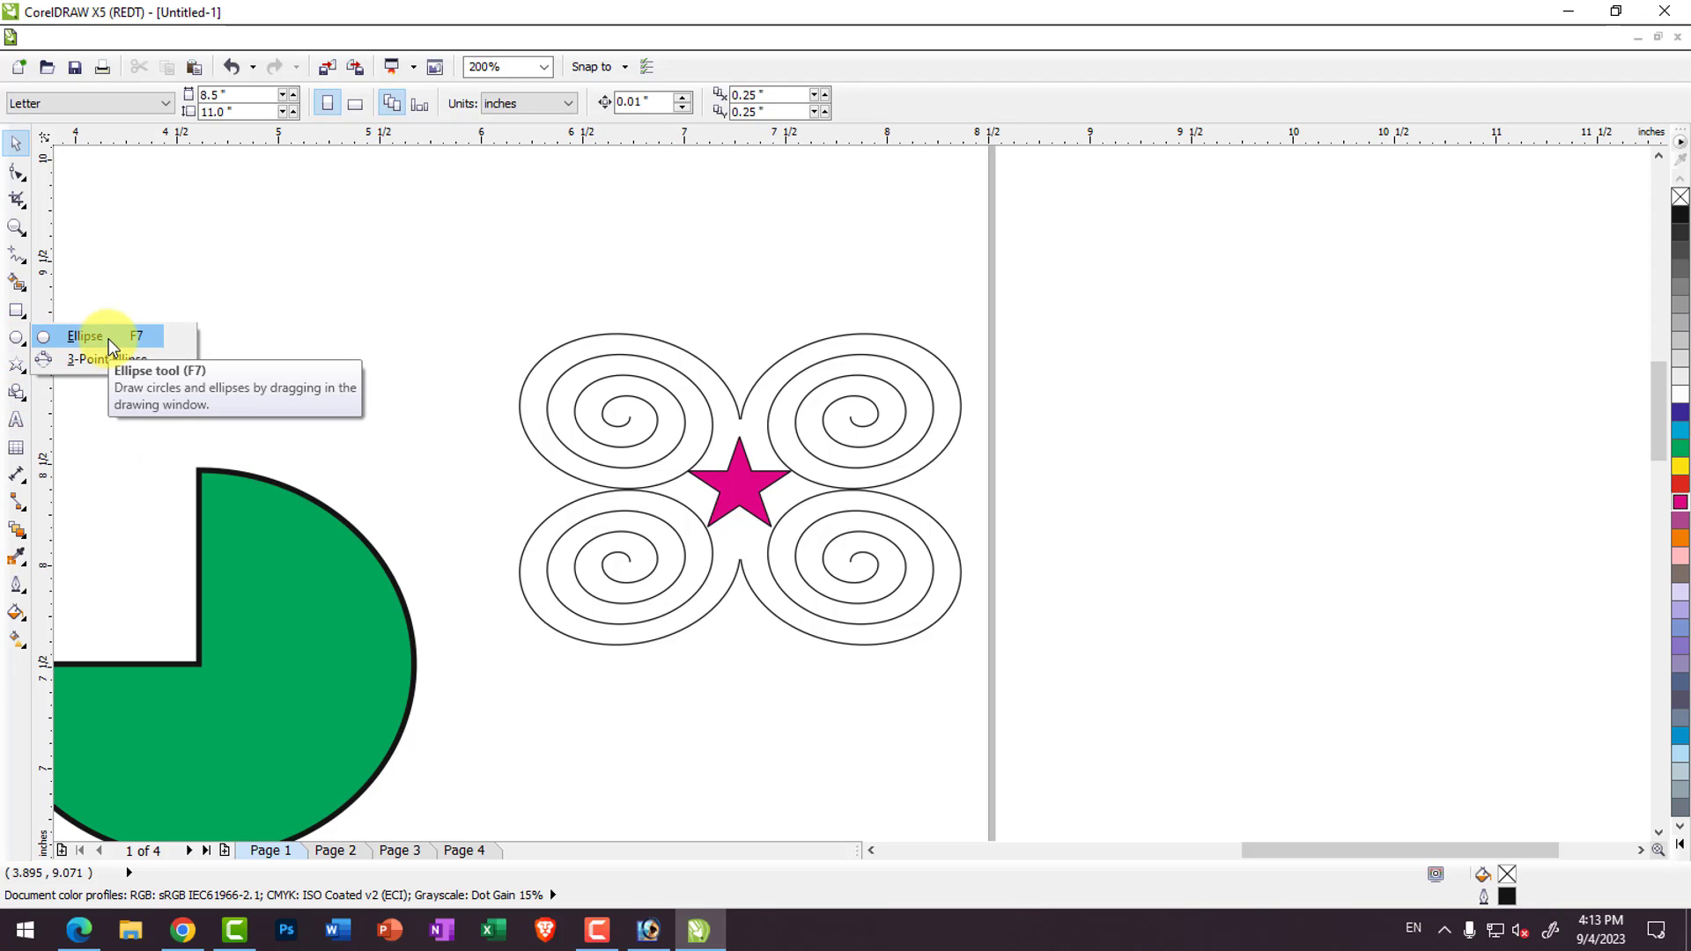
click(17, 368)
click(18, 398)
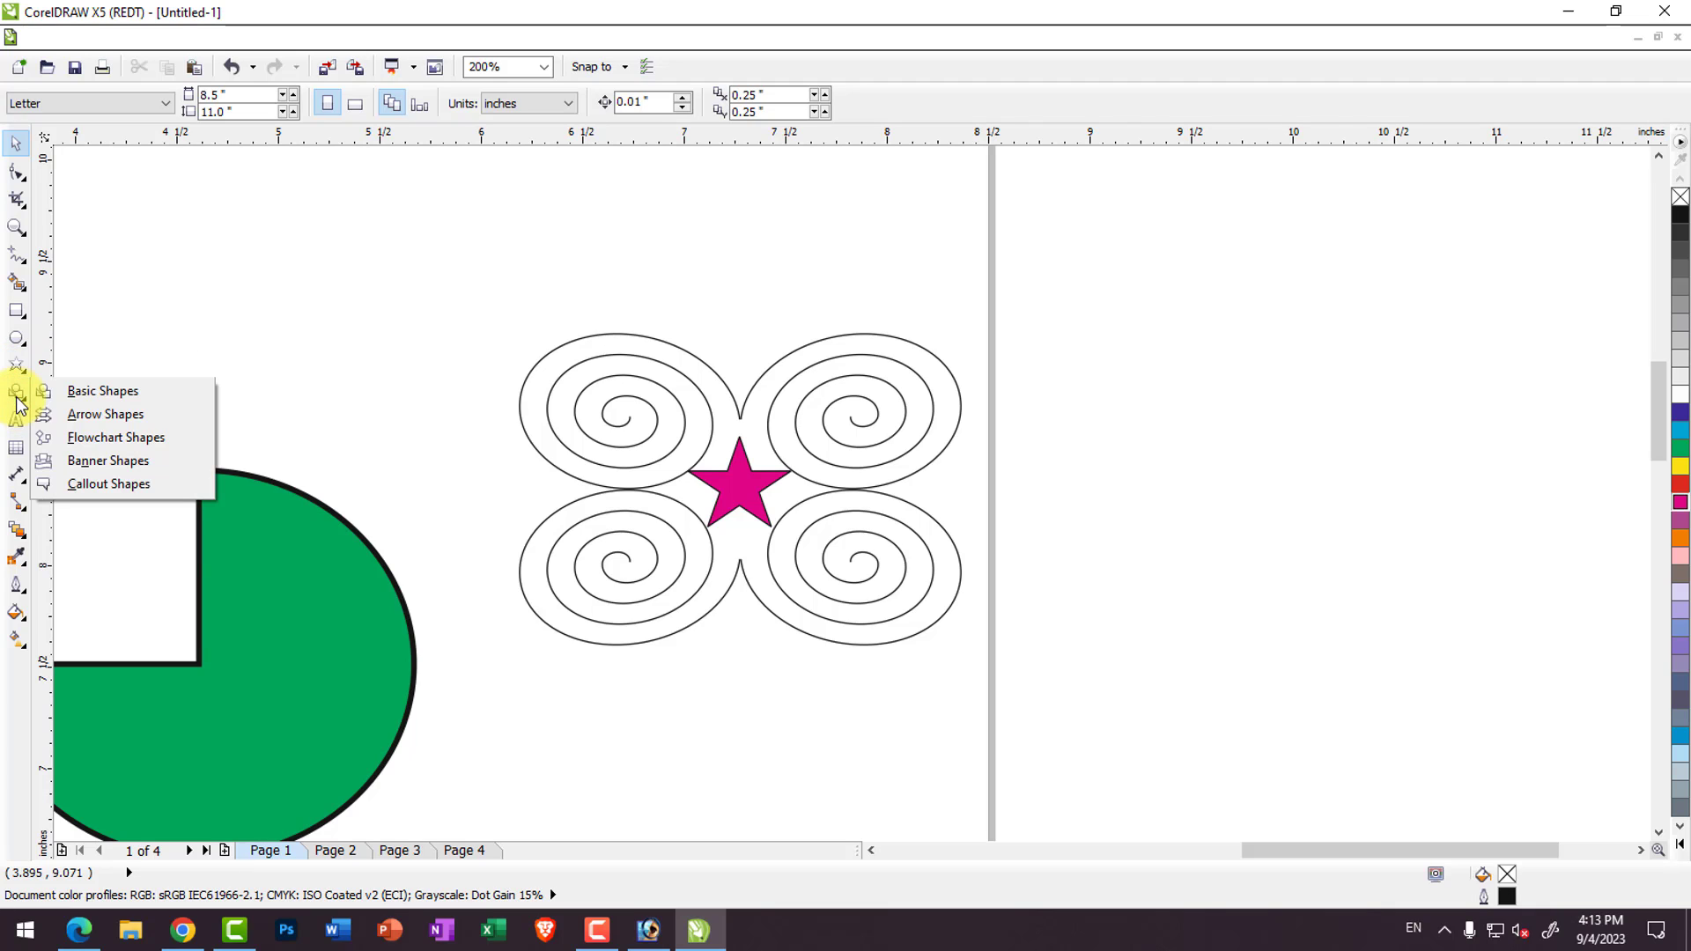
Add the artistic text "SSW Education" in 24 pt Arial above the green pie shape and the spiral ornament
click(18, 421)
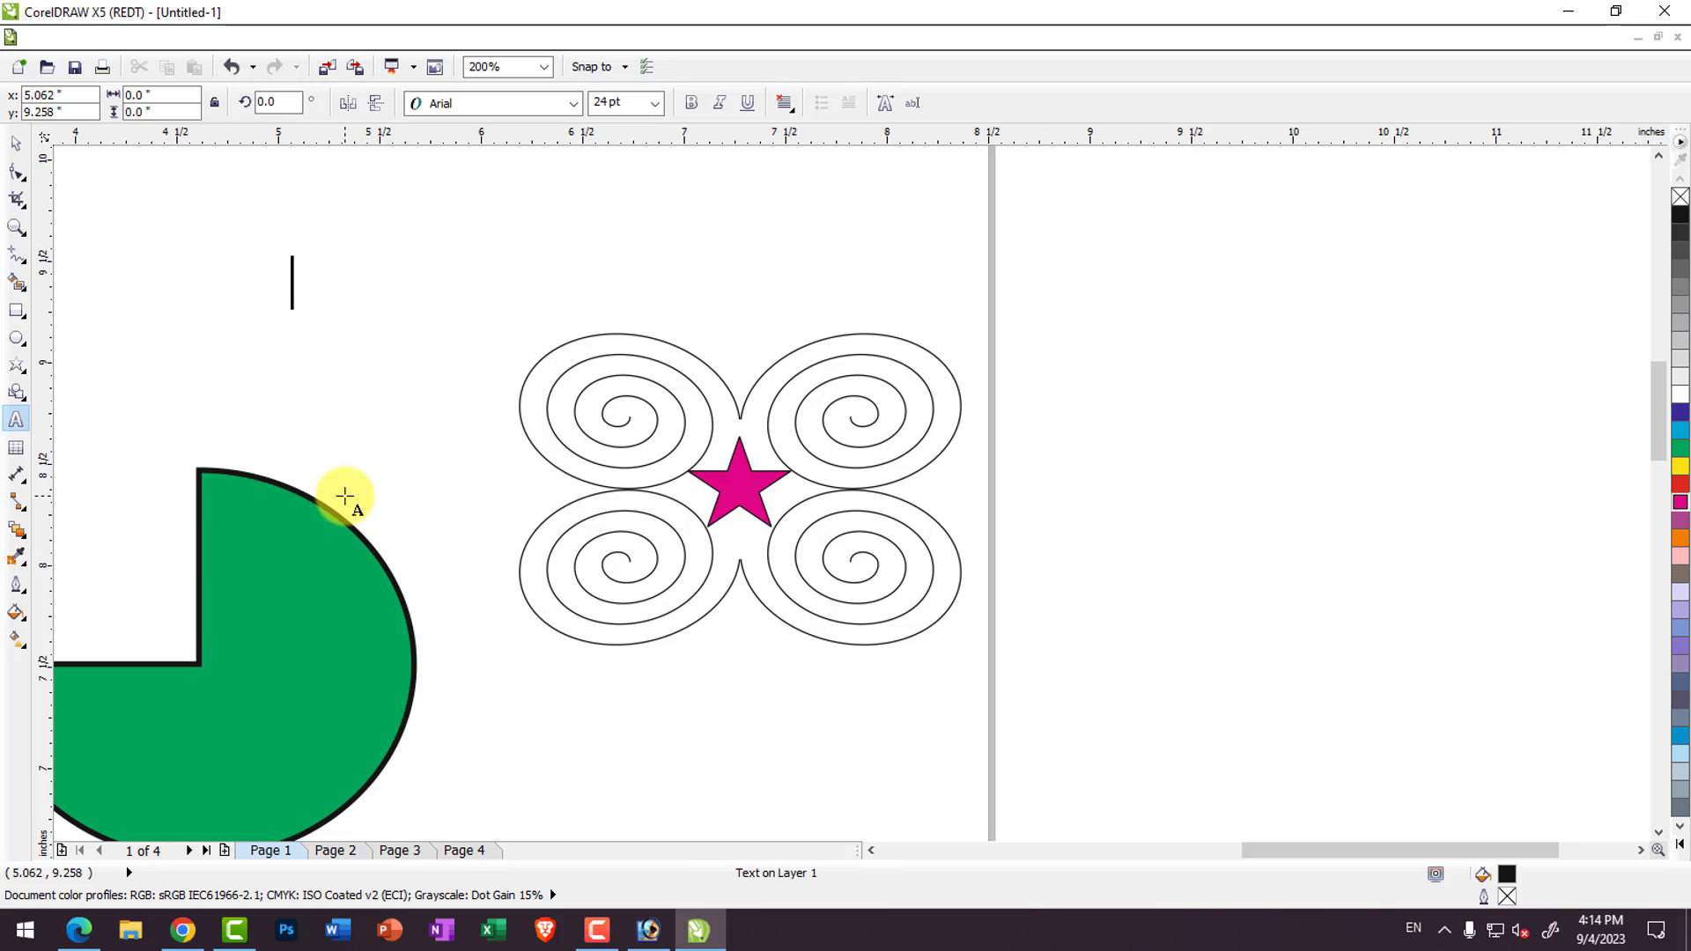
text(SSW Education)
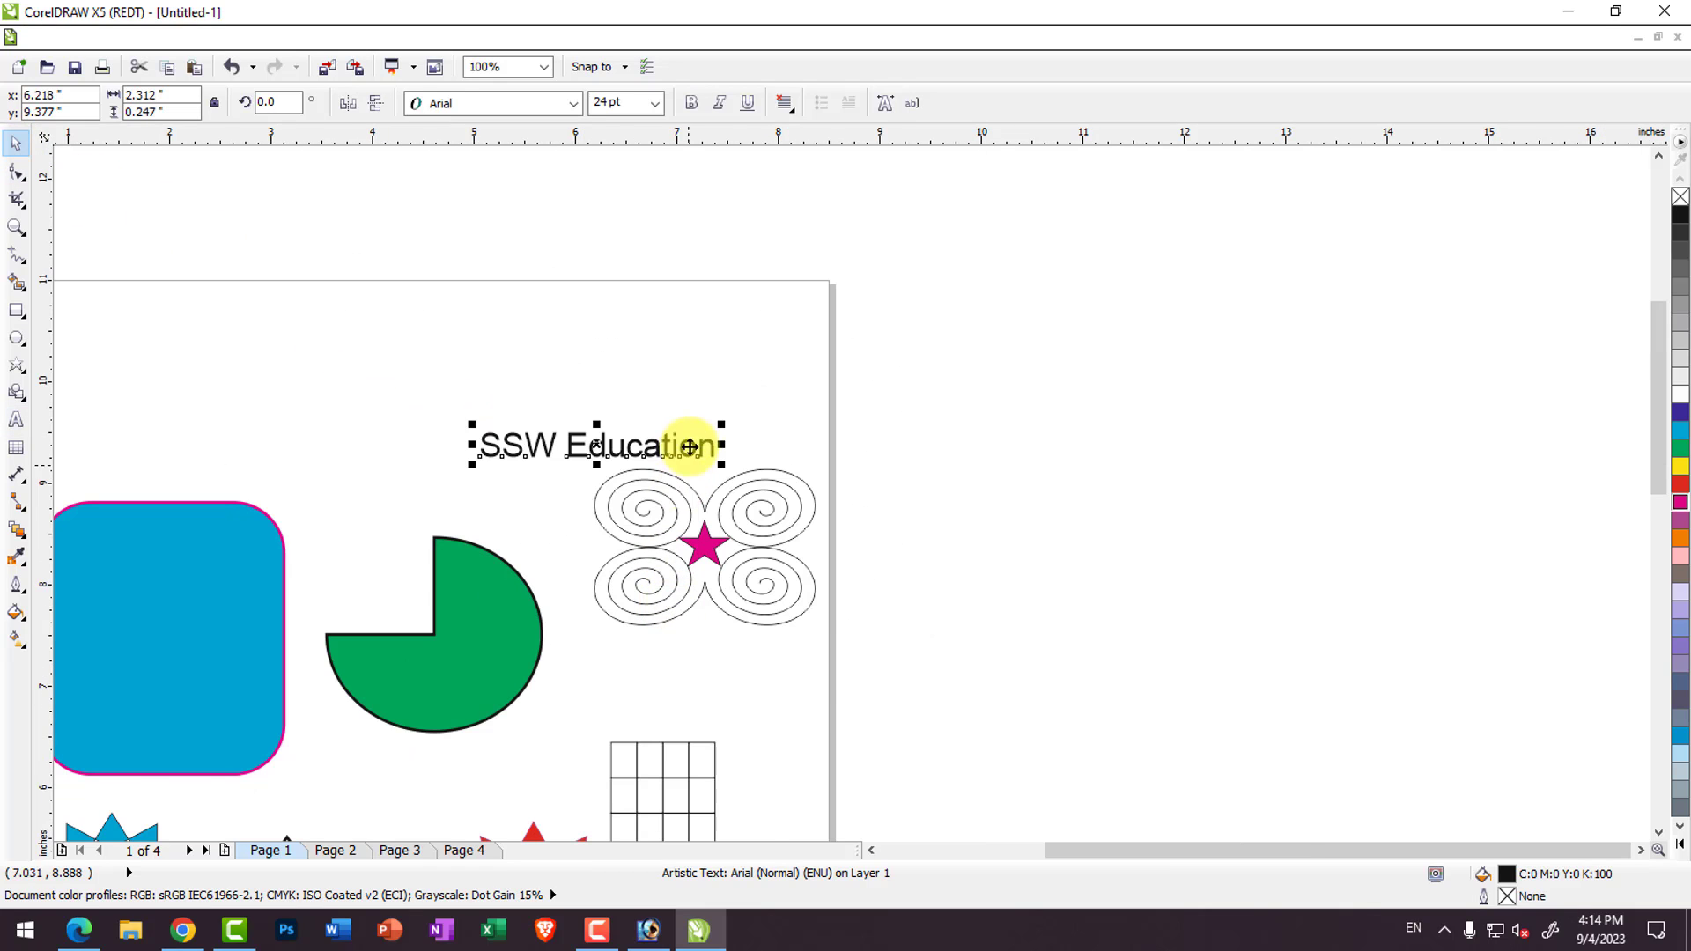
scroll(679, 443, up, 3)
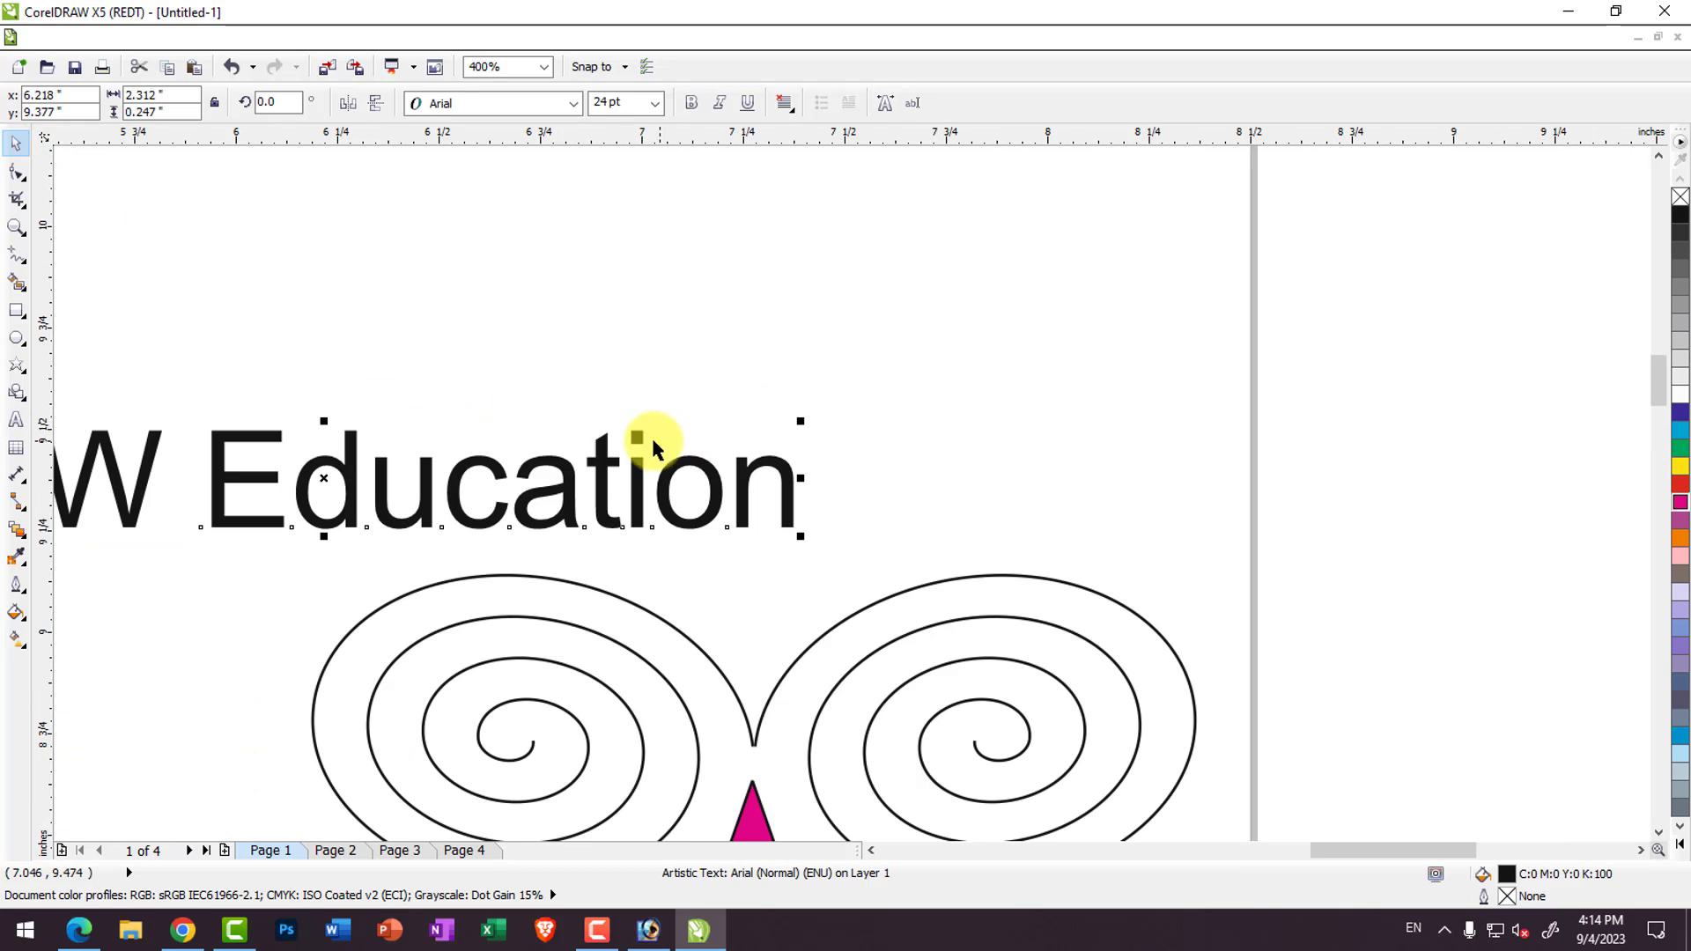
Move the "SSW Education" text above the spirals to about X 7.19, Y 9.72 inches, try several fill colours and settle on green
drag(558, 472, 960, 336)
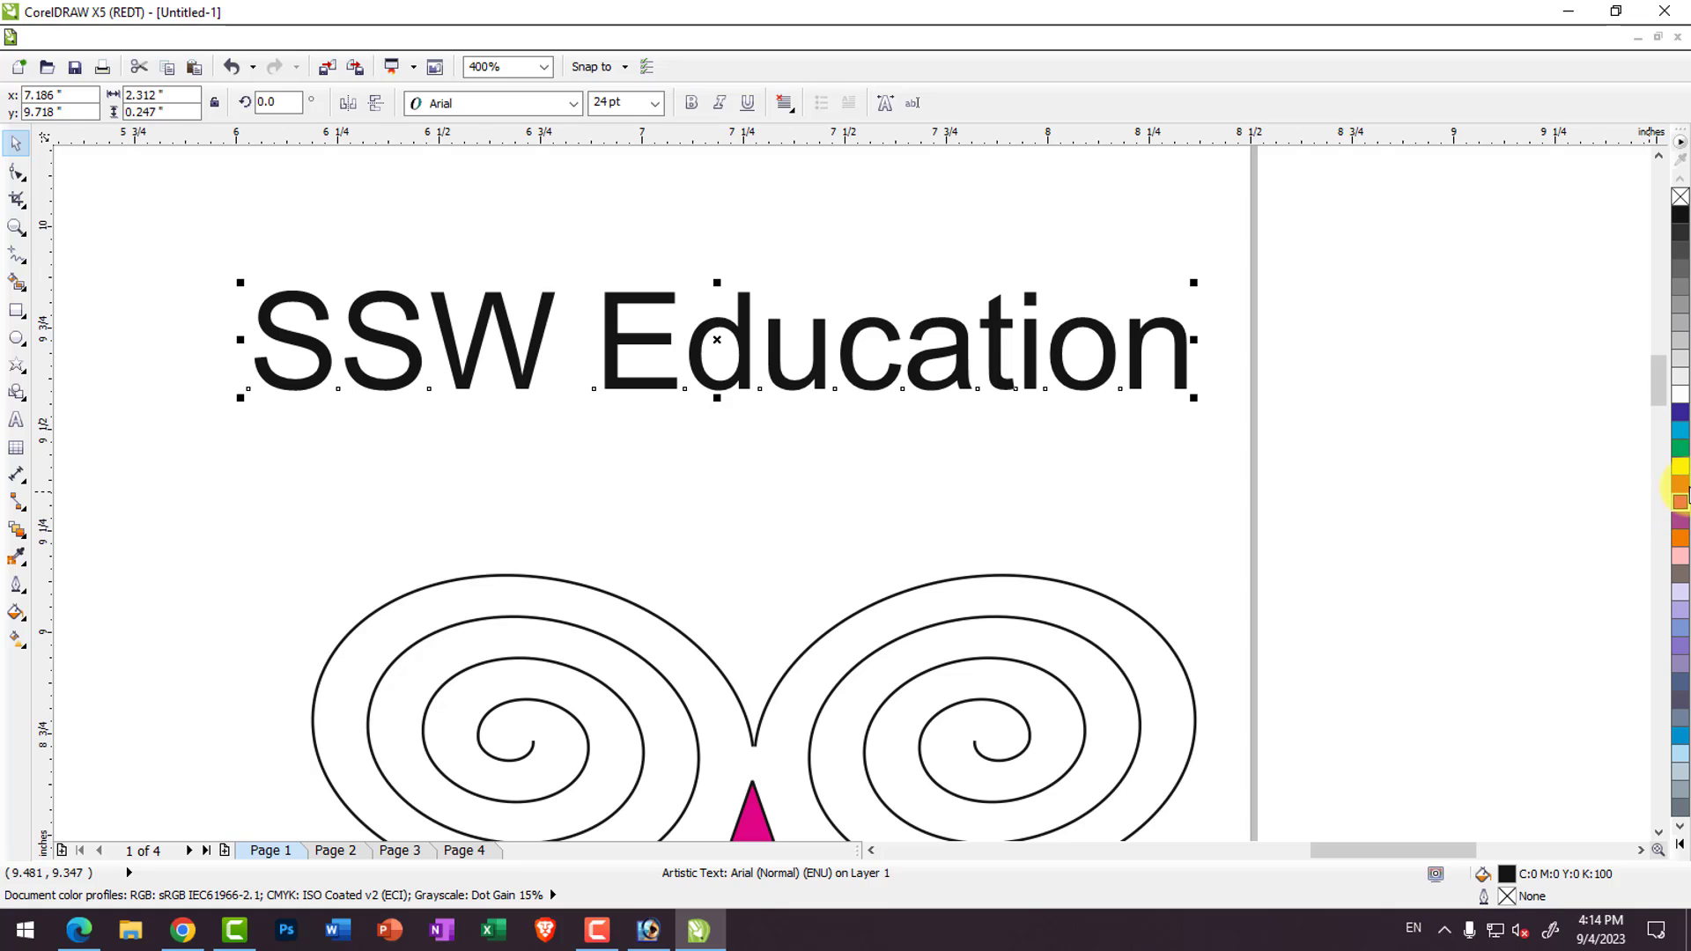
click(1680, 502)
click(1680, 465)
click(1680, 448)
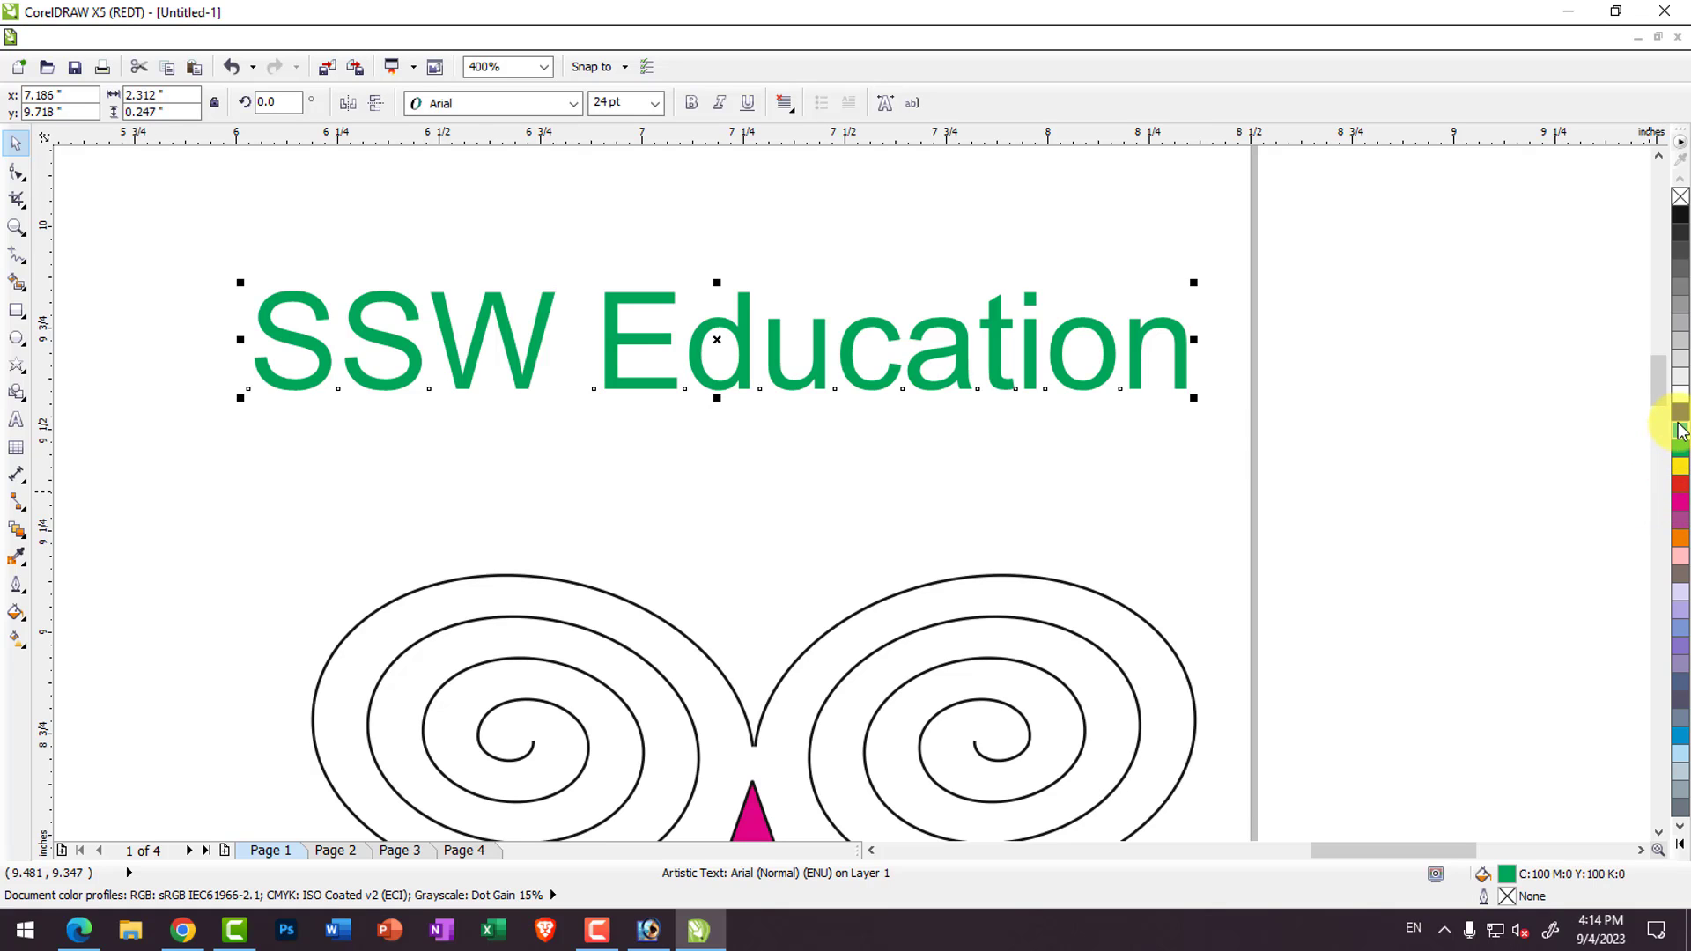
click(1681, 414)
click(1680, 430)
click(1680, 465)
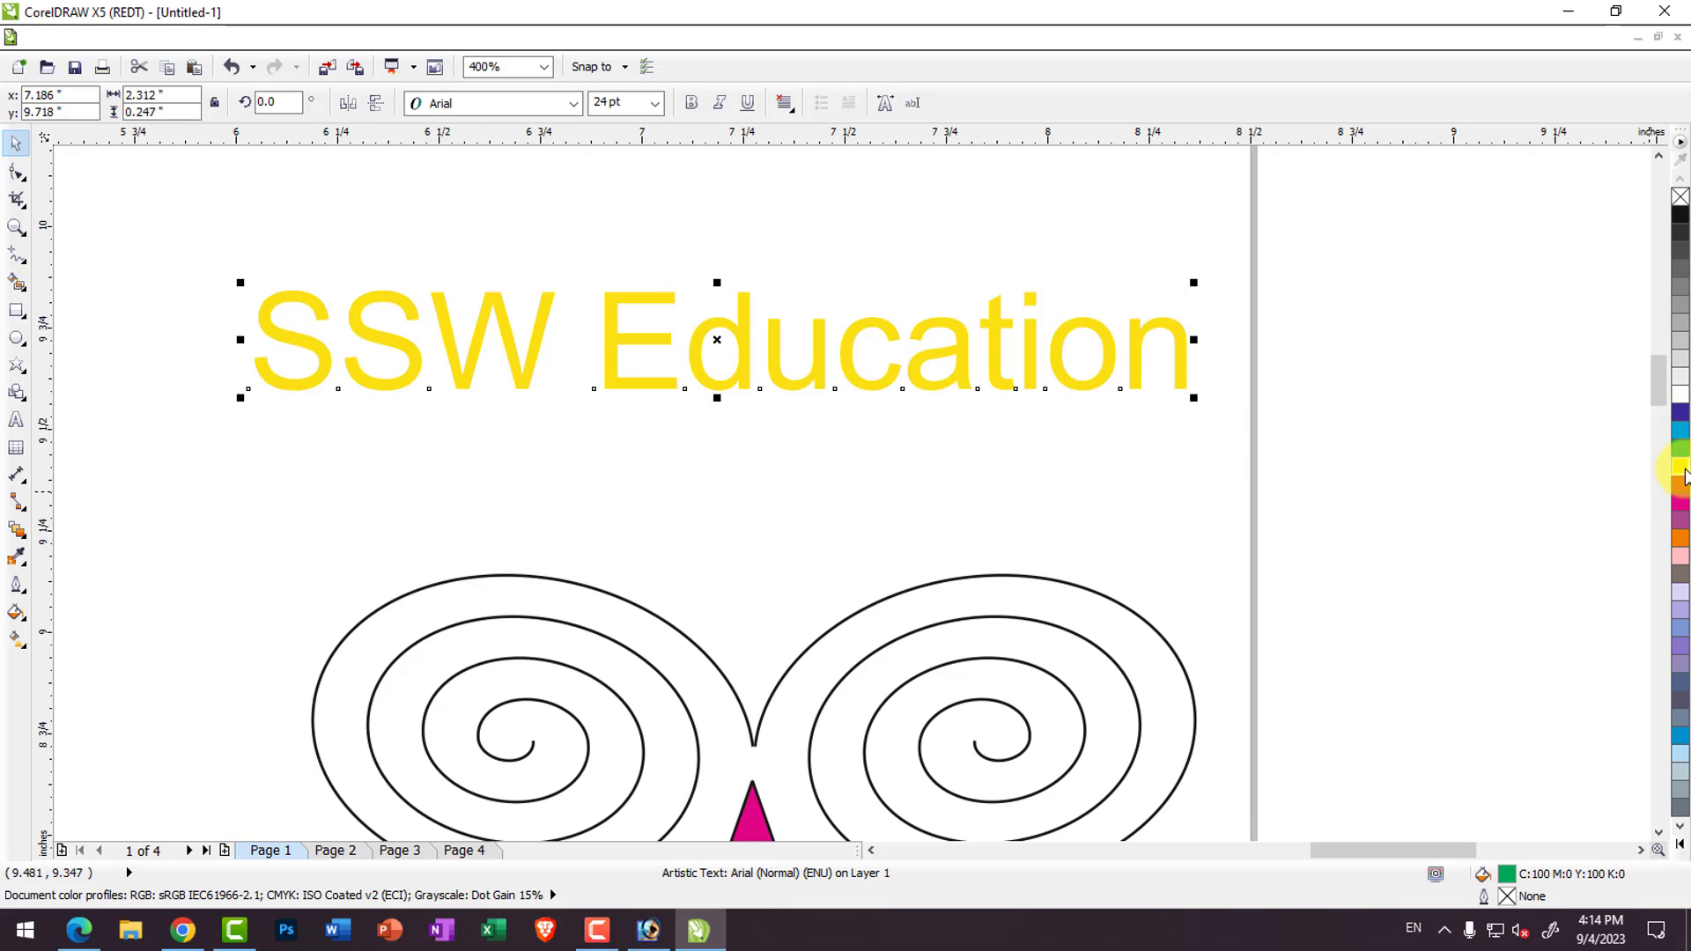
click(1680, 448)
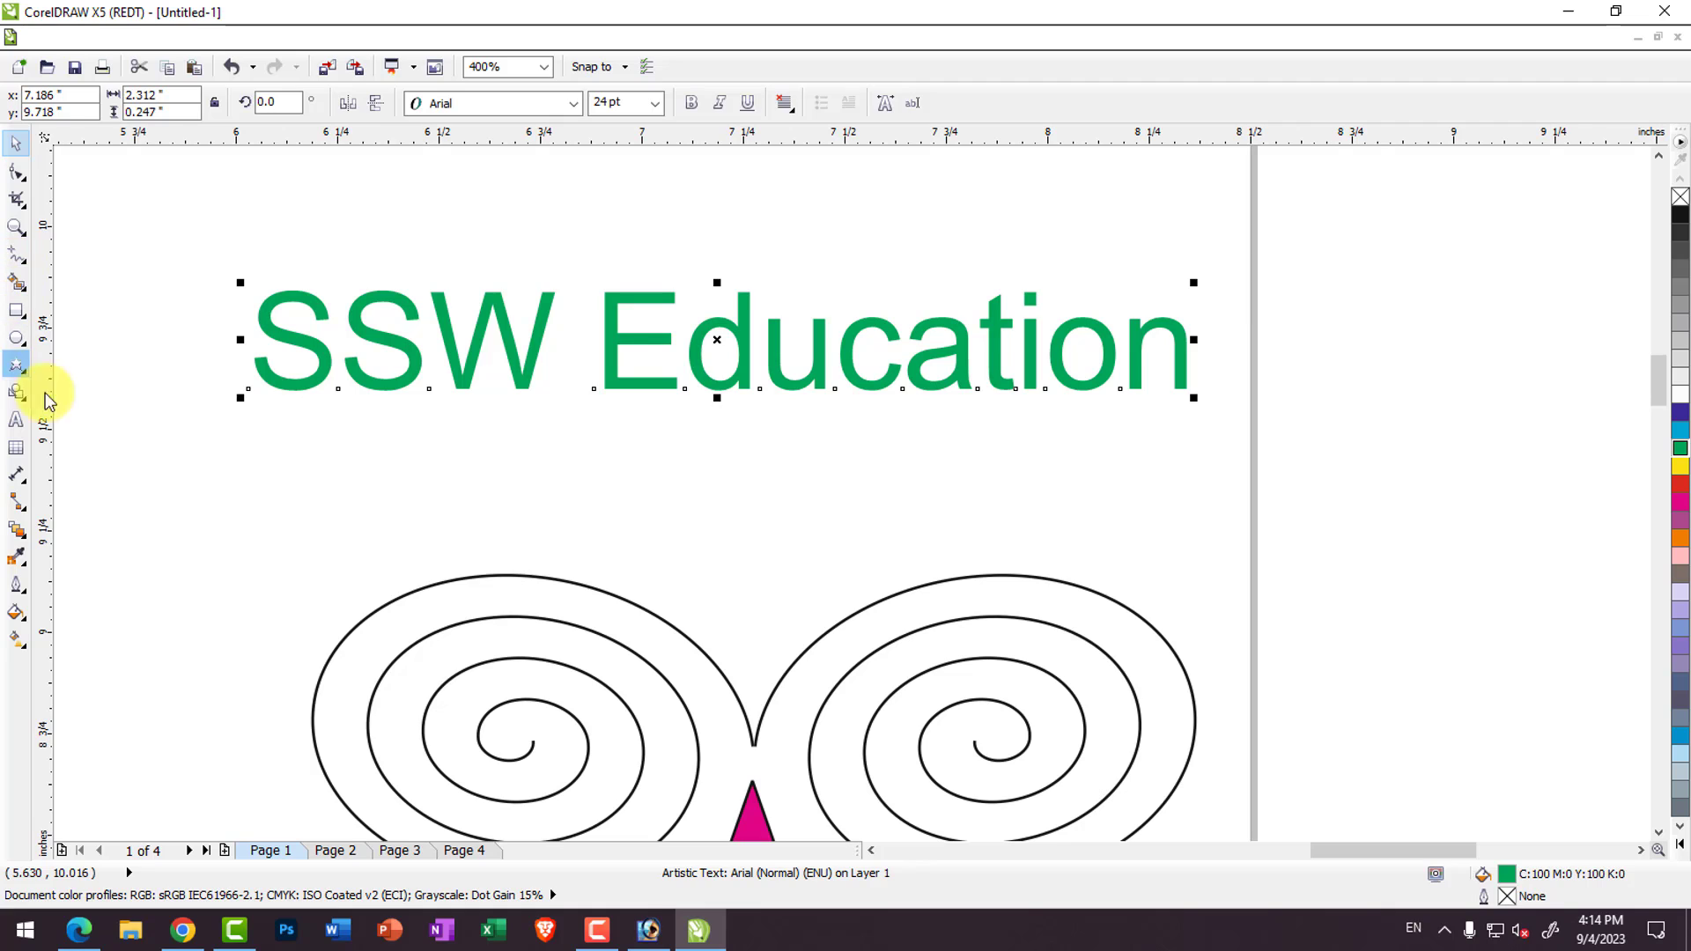
Change the font of the whole "SSW Education" text to Arial Black
click(16, 420)
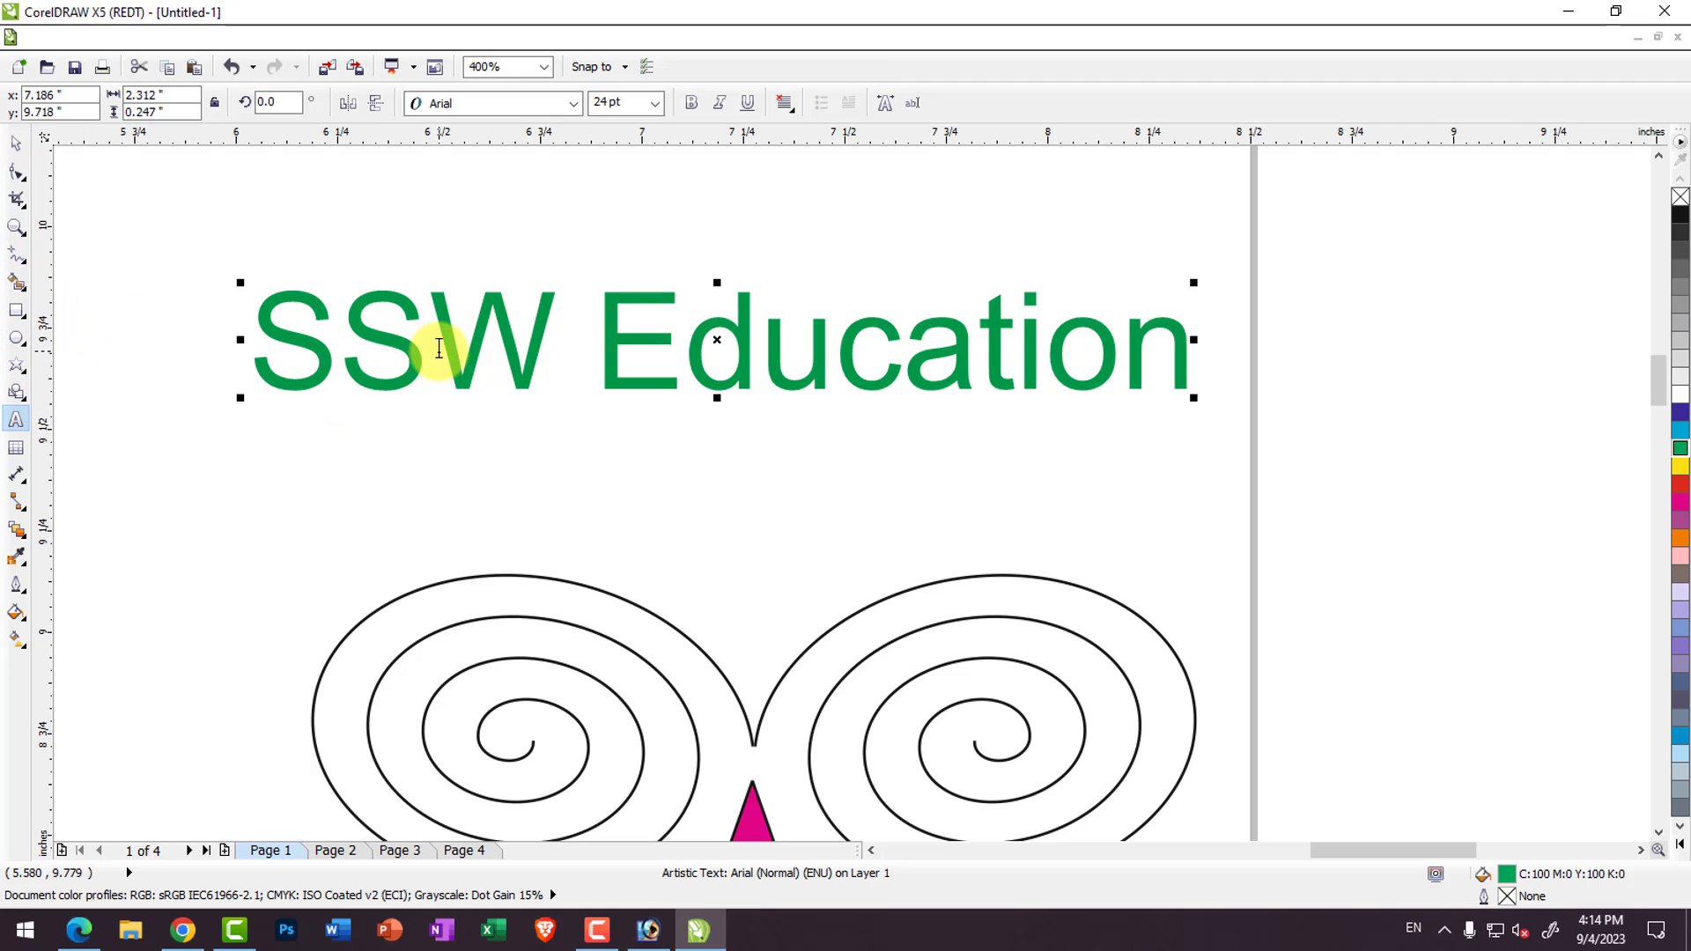
key(ctrl+a)
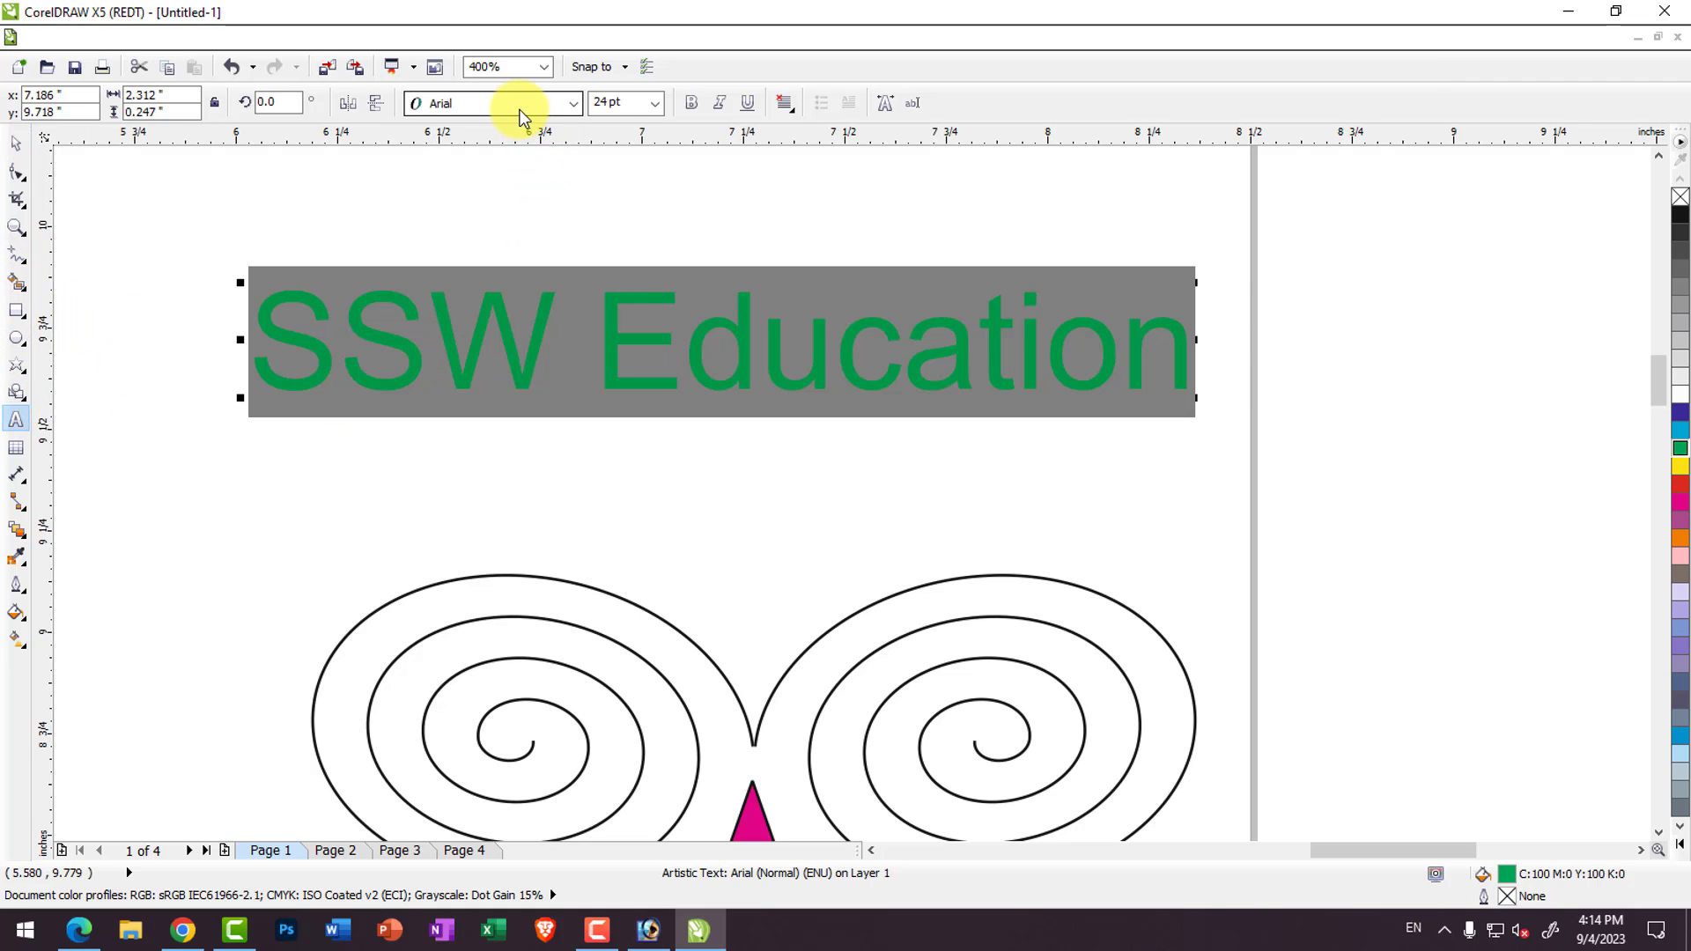
click(520, 108)
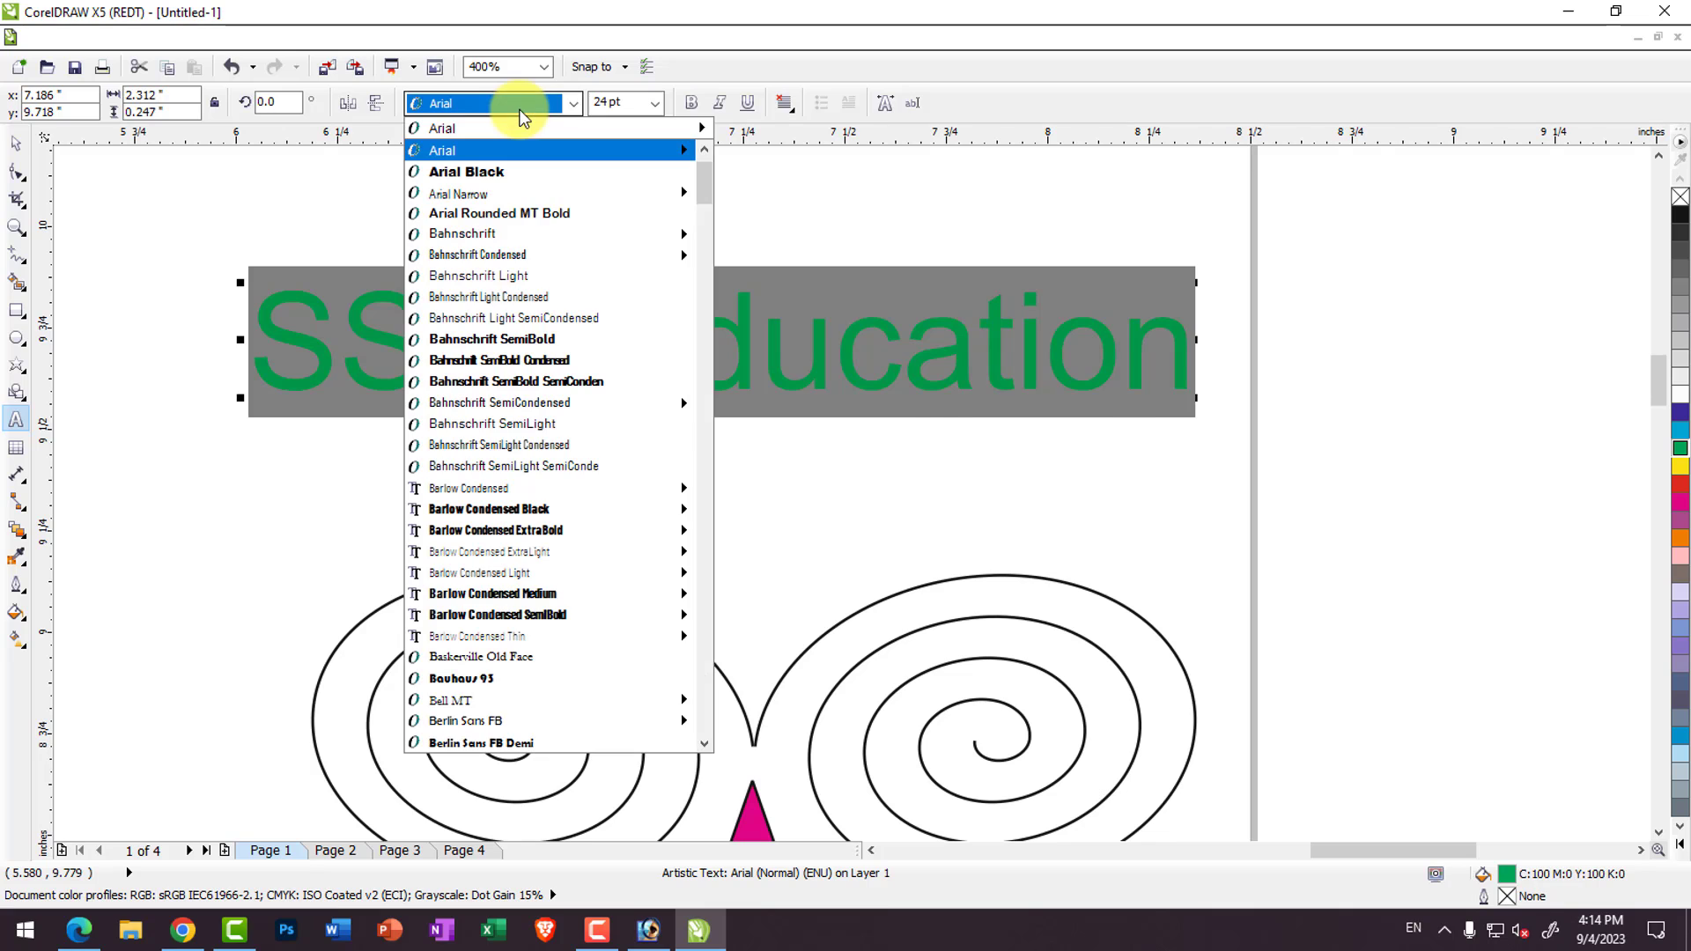
click(515, 163)
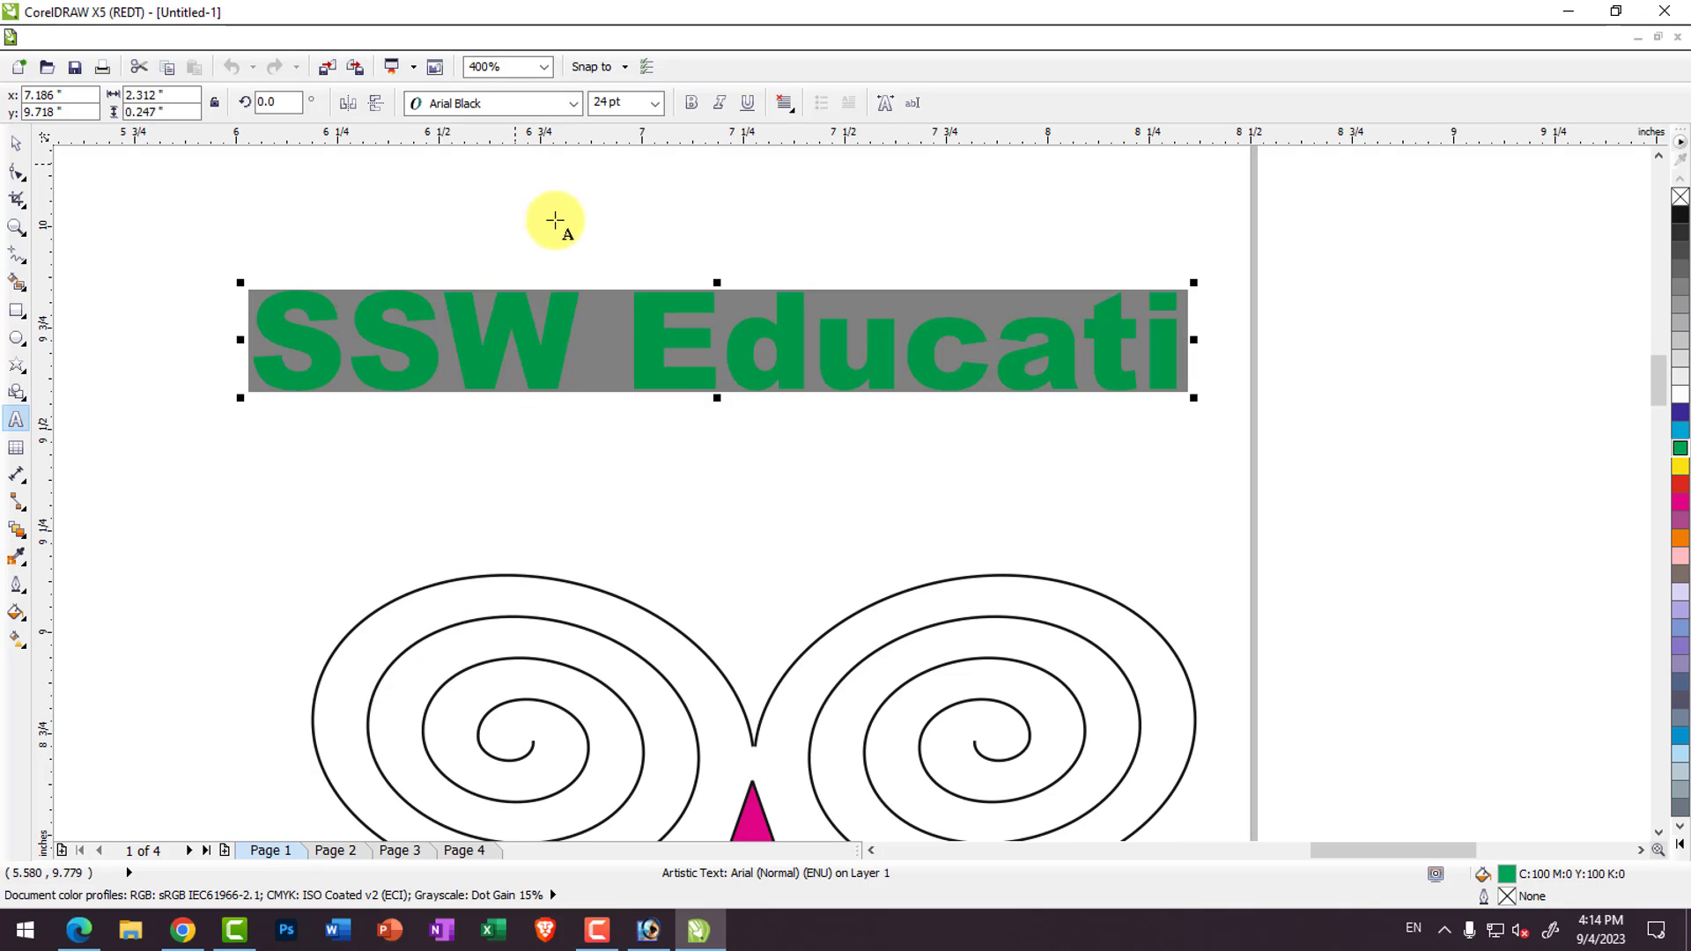
click(17, 144)
Fill the "SSW Education" text with red, give it a green outline, and inspect the letter edges up close
click(480, 351)
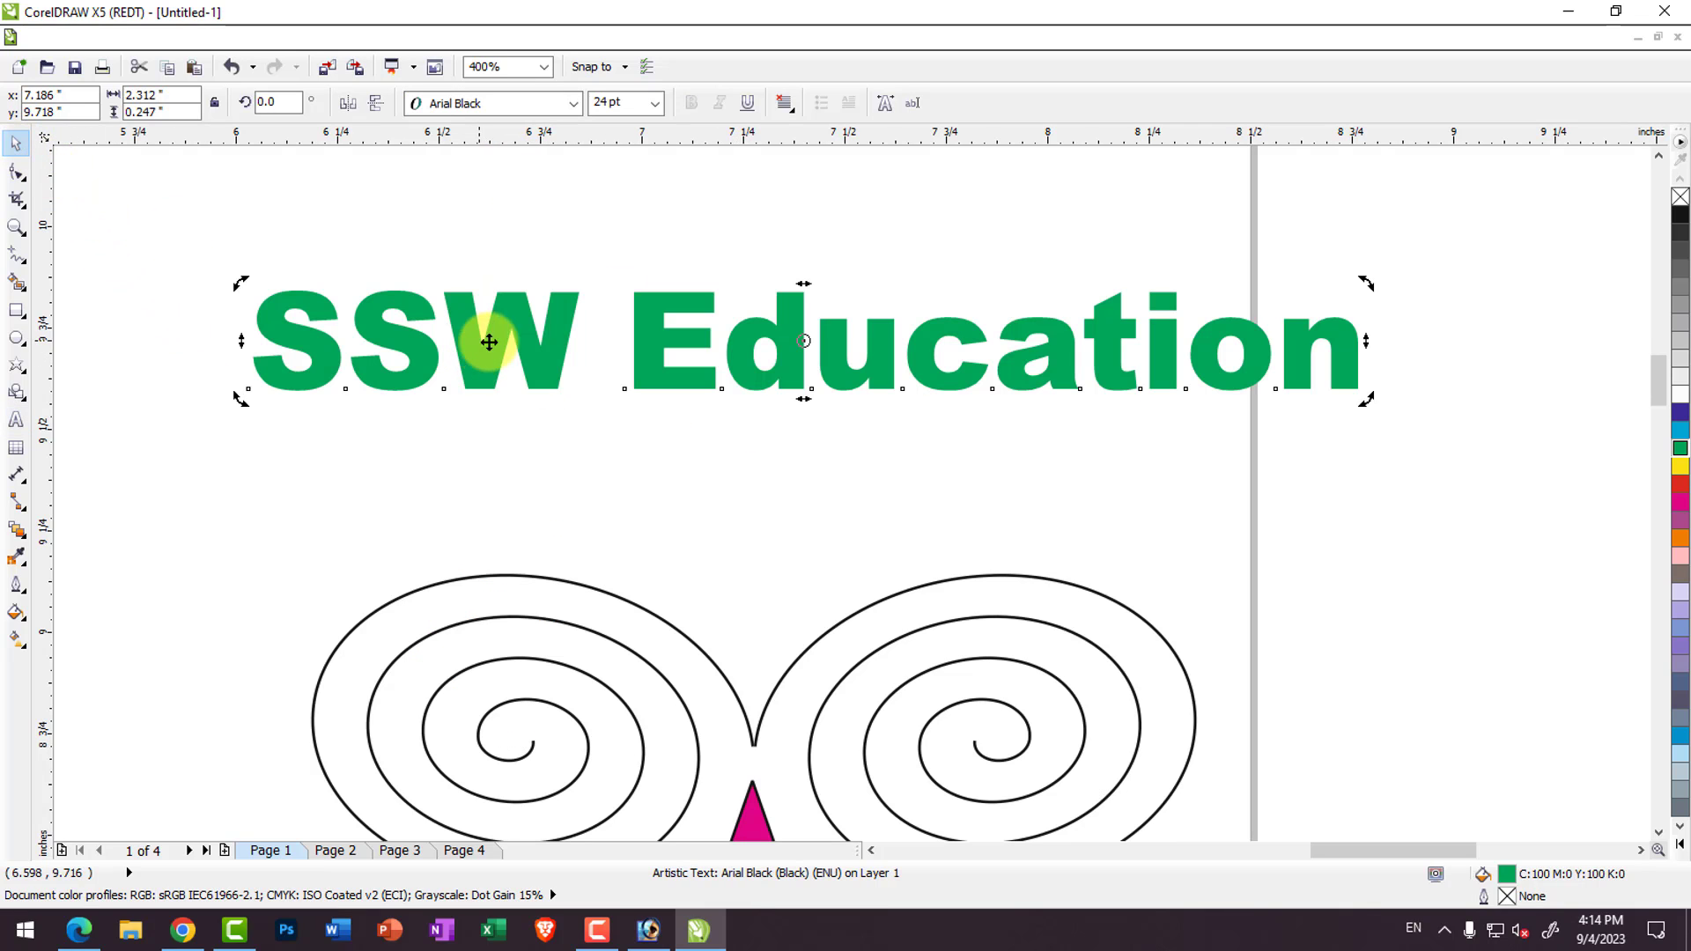
click(1681, 469)
click(1681, 486)
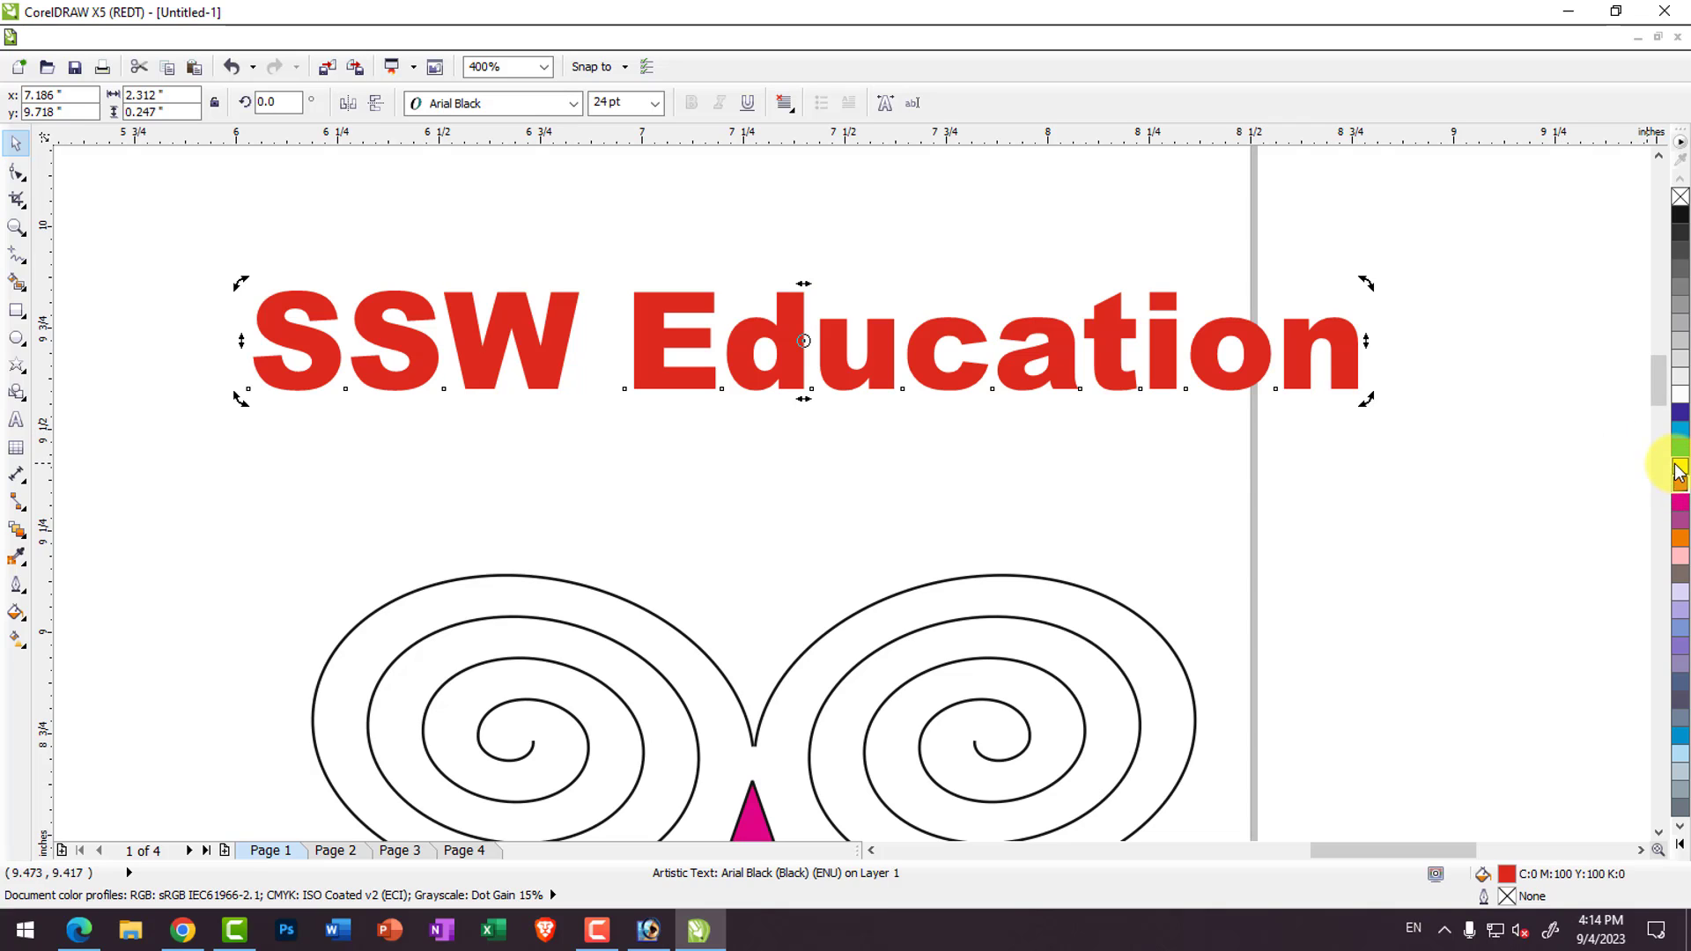
right_click(1681, 453)
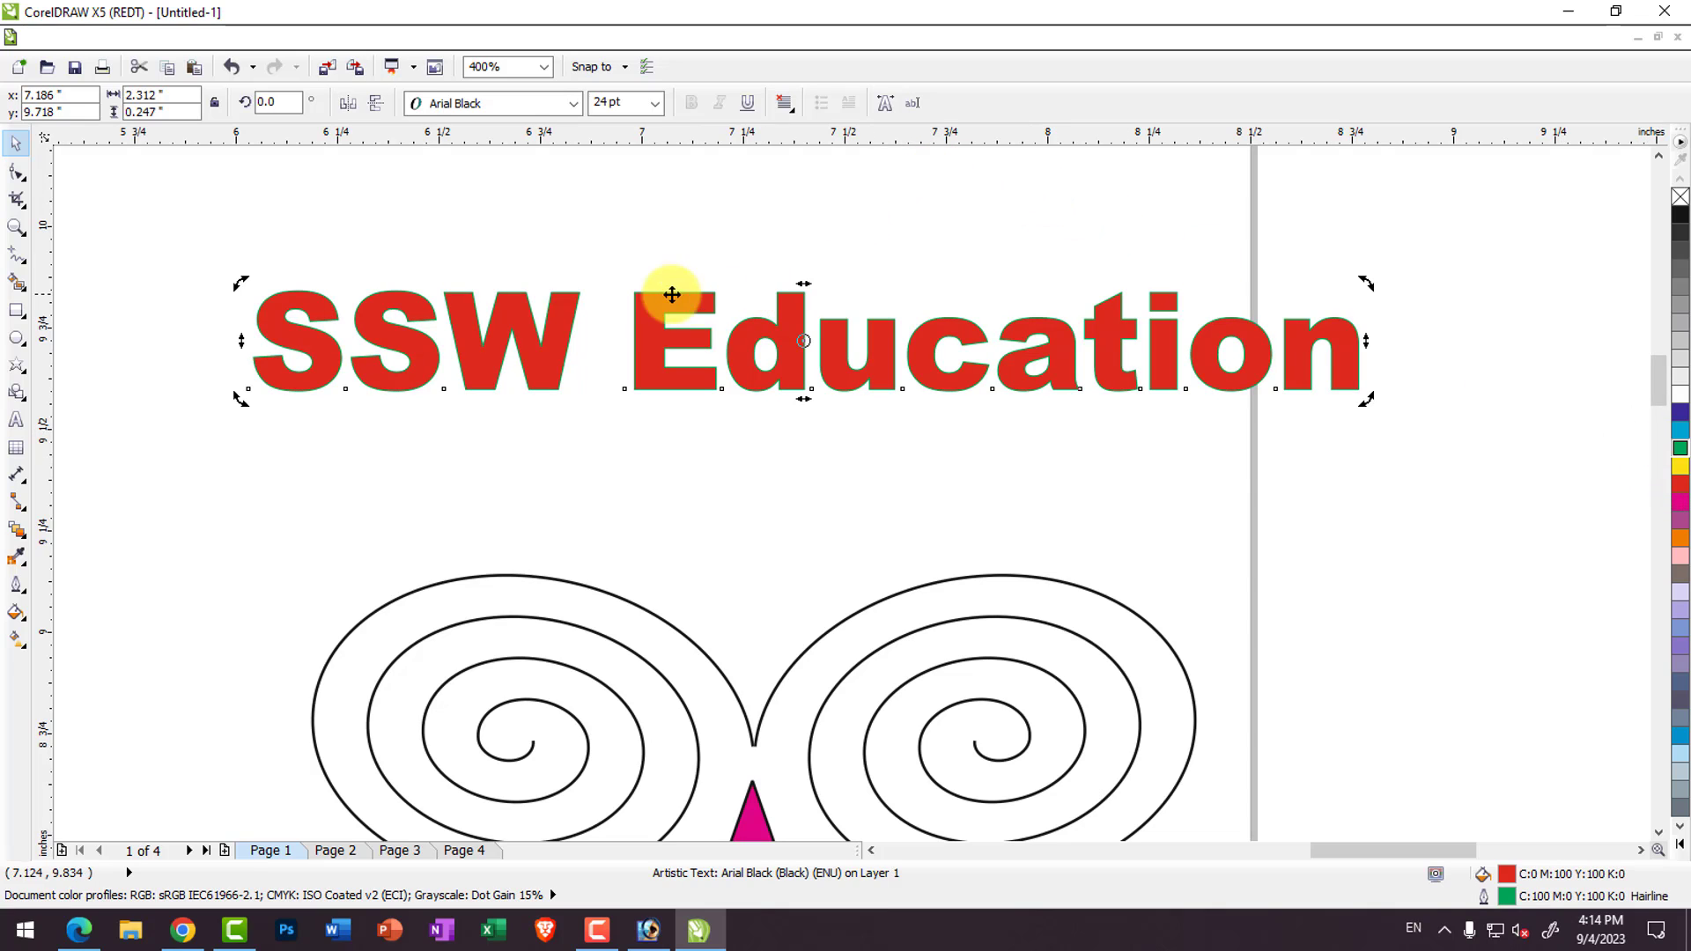
scroll(605, 267, up, 2)
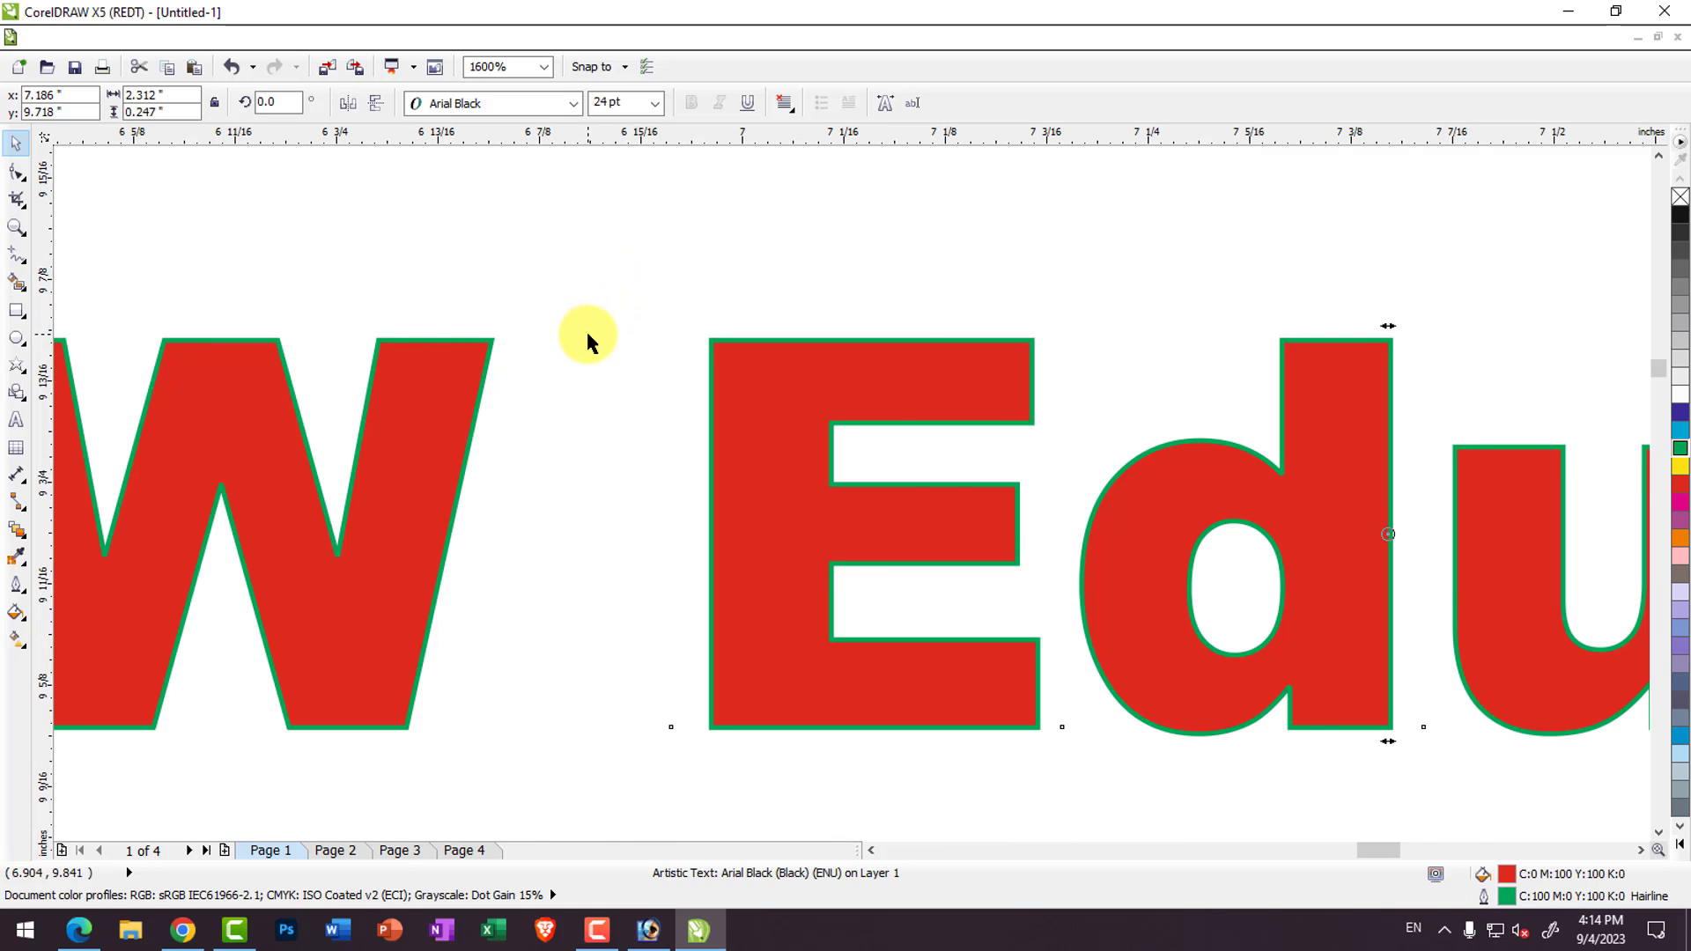
scroll(599, 366, down, 2)
scroll(797, 476, down, 2)
scroll(763, 490, up, 1)
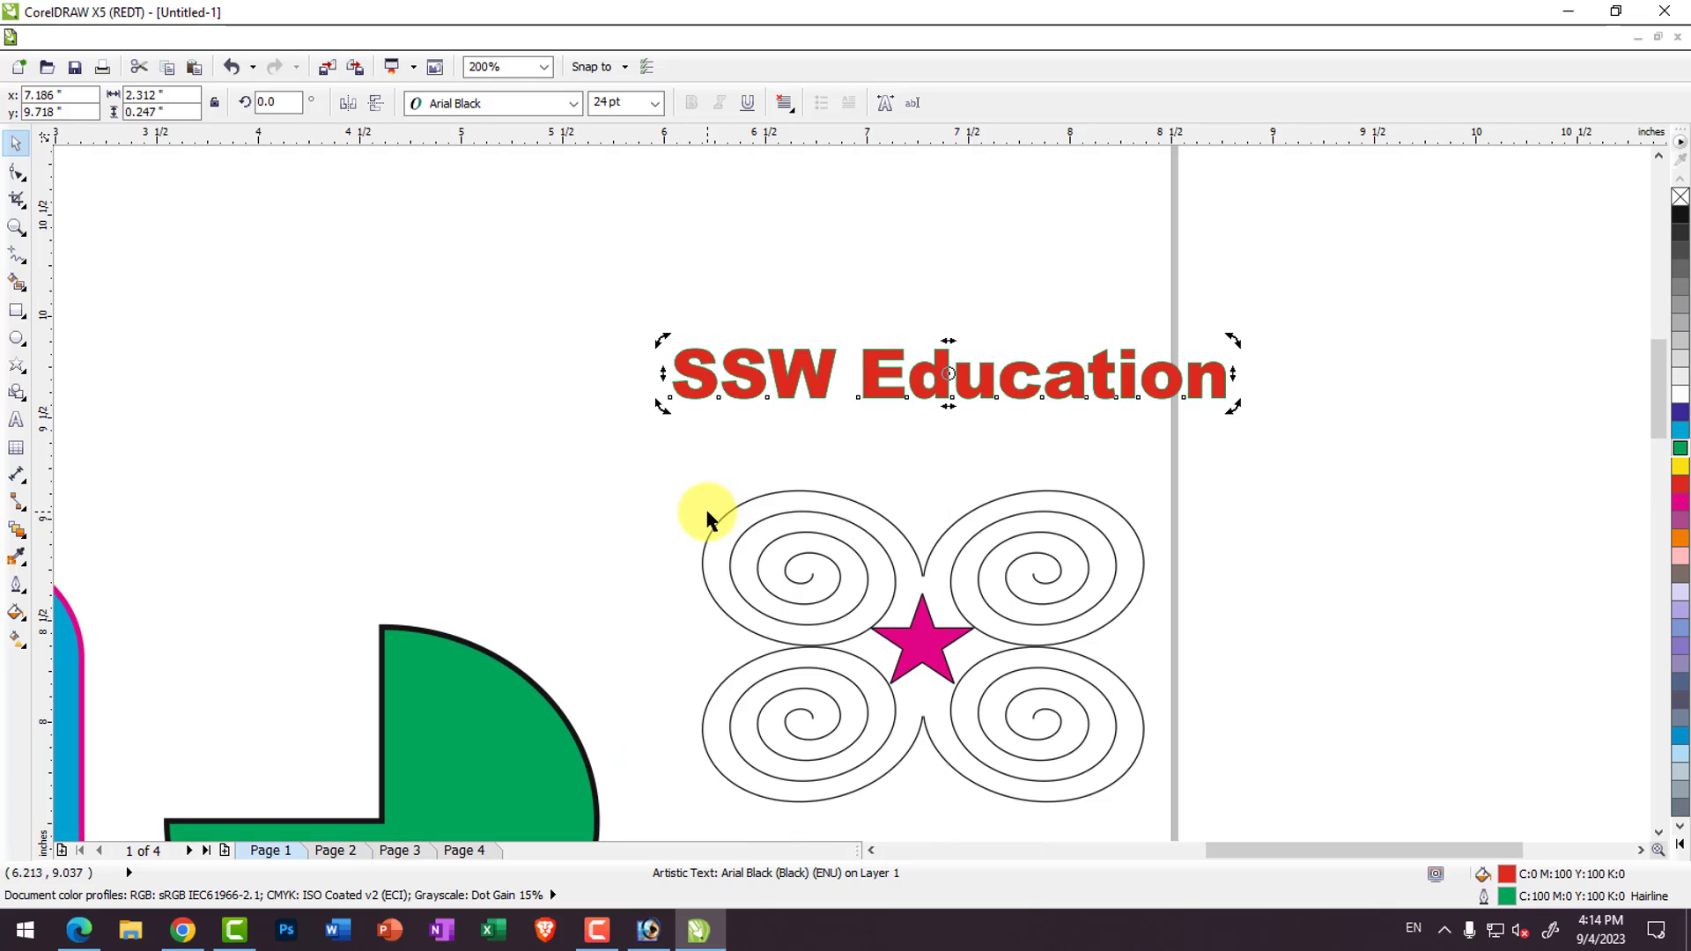